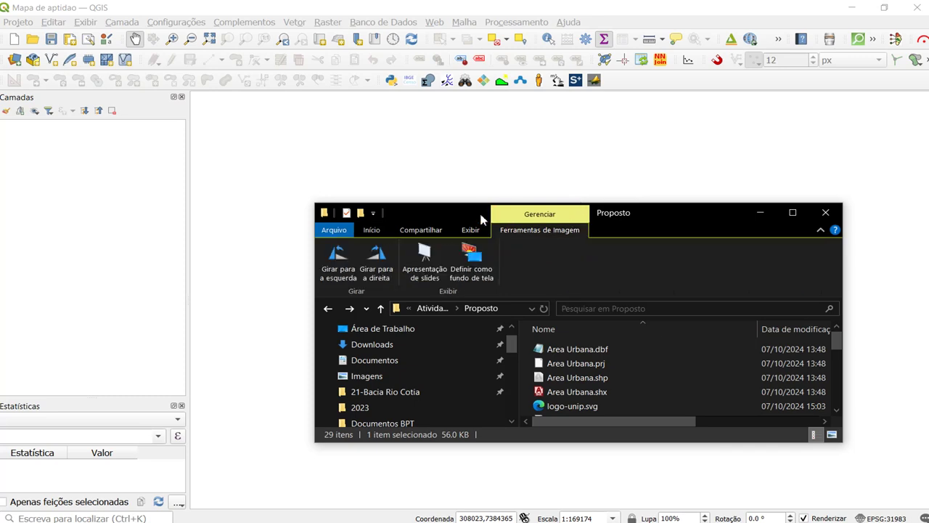
Copy the full path of the Proposto folder in File Explorer and return to QGIS.
{"action": "double_click", "coordinate": [411, 212]}
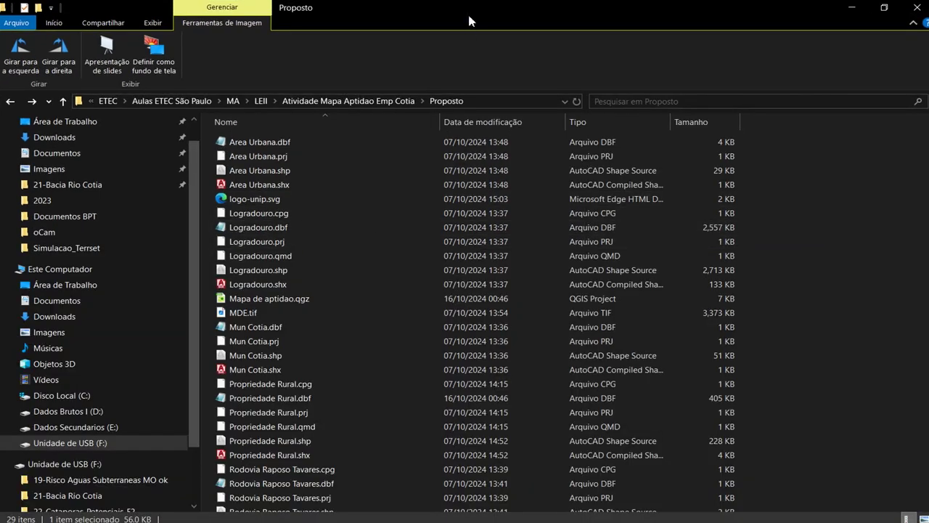
{"action": "left_click", "coordinate": [487, 101]}
{"action": "key", "text": "ctrl+c"}
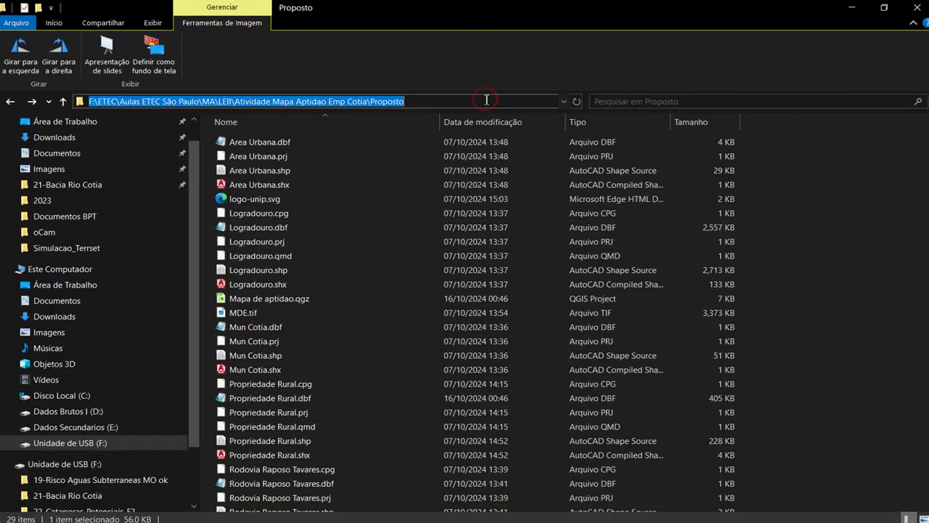
{"action": "left_click", "coordinate": [851, 7]}
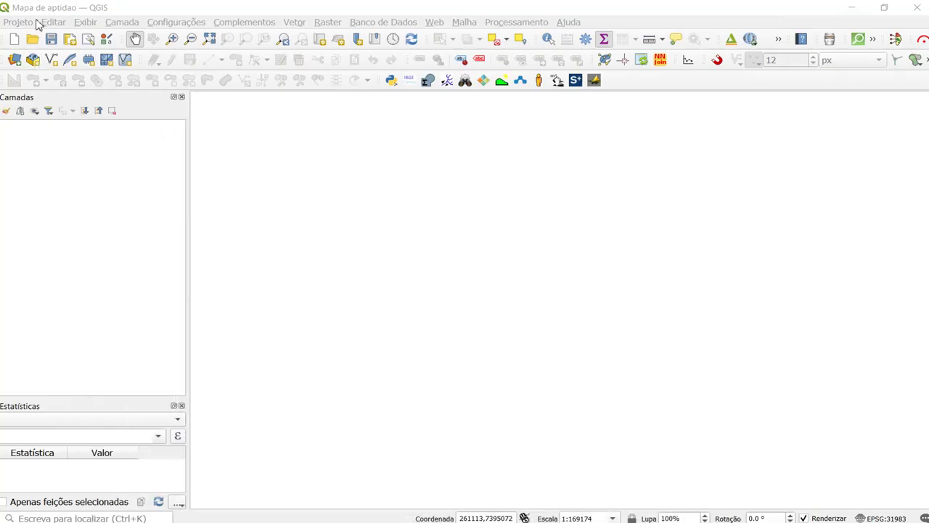
{"action": "left_click", "coordinate": [37, 9]}
{"action": "left_click", "coordinate": [29, 27]}
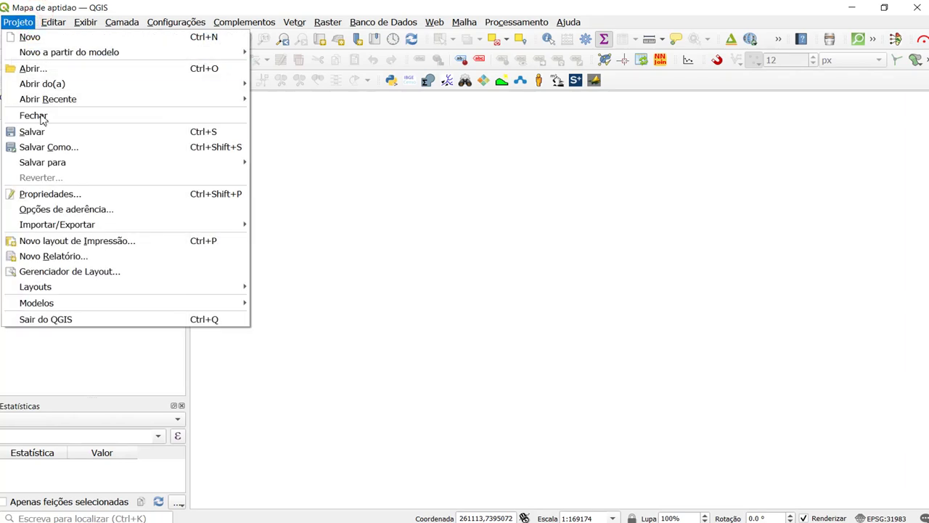
{"action": "left_click", "coordinate": [43, 142]}
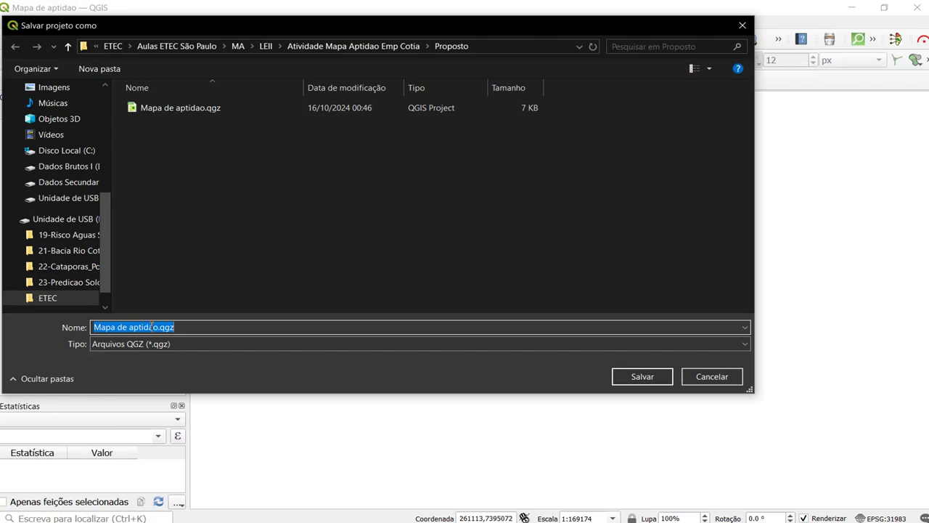
{"action": "left_click", "coordinate": [712, 376]}
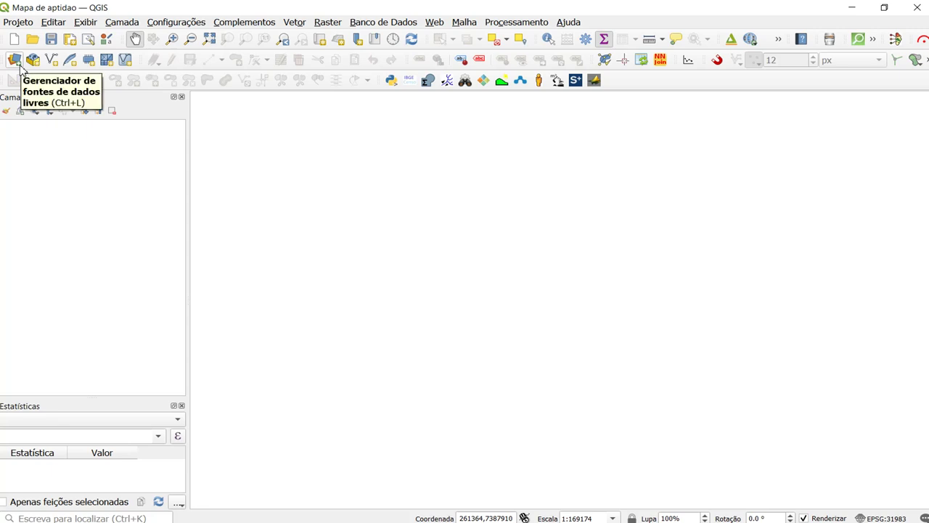
Start adding a vector data source and browse to the Proposto folder using the copied path.
{"action": "left_click", "coordinate": [15, 62]}
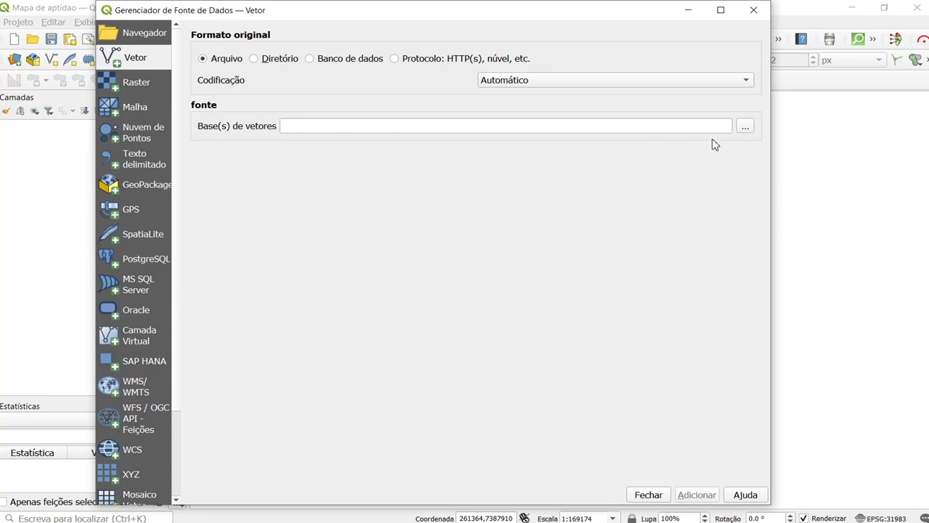
{"action": "left_click", "coordinate": [739, 130]}
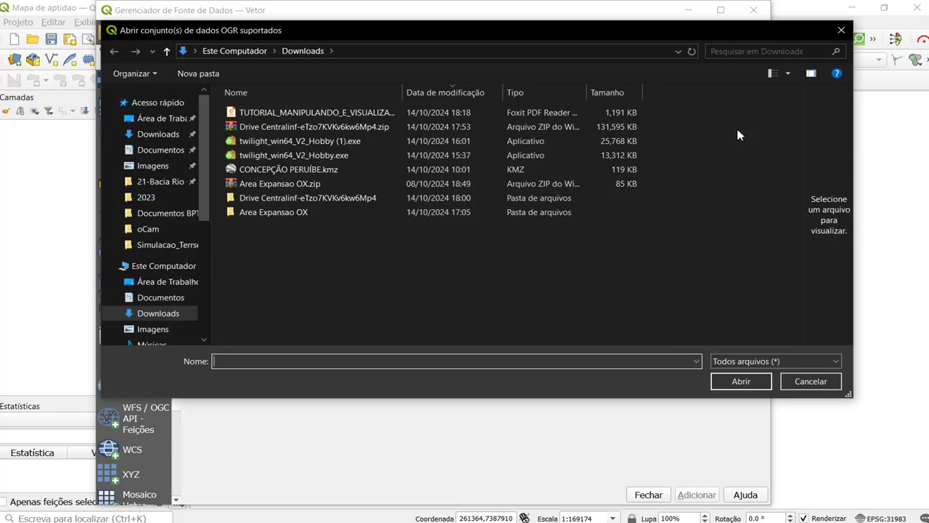
{"action": "left_click", "coordinate": [436, 51]}
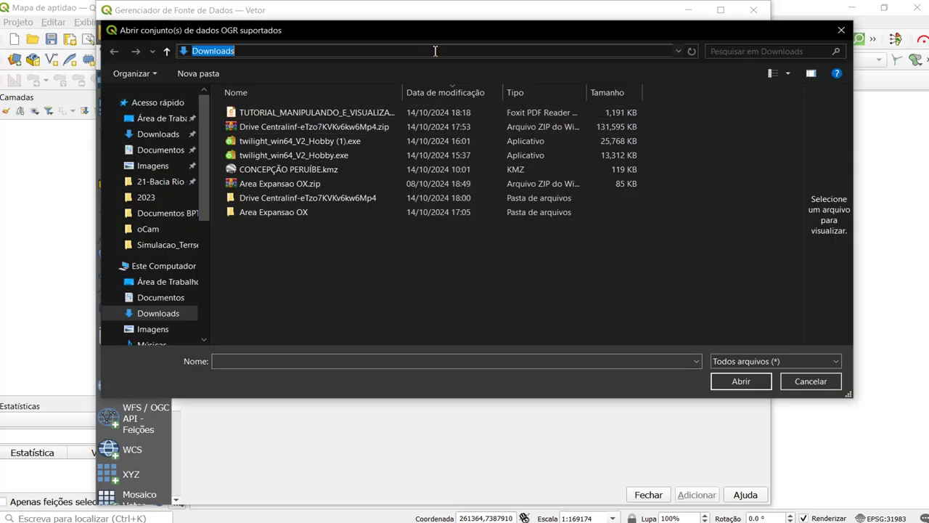
{"action": "key", "text": "ctrl+v"}
{"action": "key", "text": "Return"}
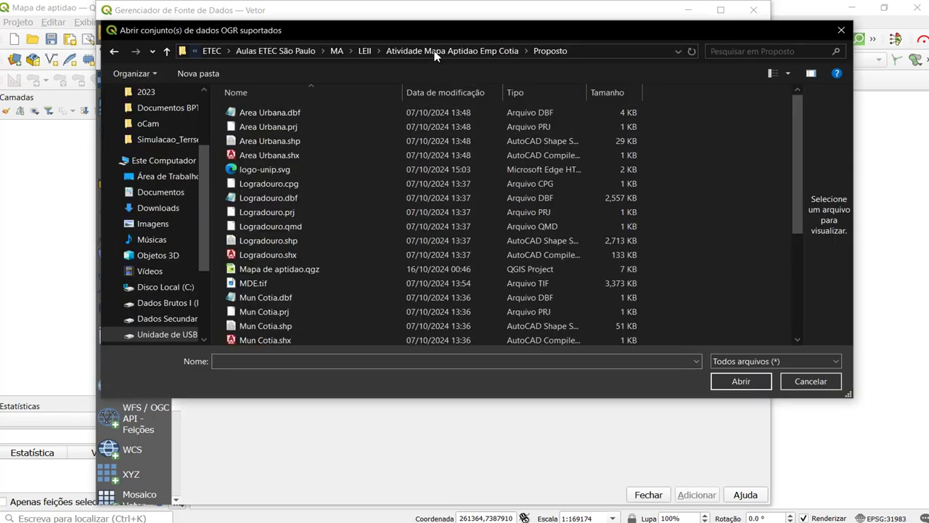
Filter the folder's files to the Shapefiles type.
{"action": "left_click", "coordinate": [775, 360]}
{"action": "scroll", "coordinate": [790, 260], "scroll_direction": "down", "scroll_amount": 5}
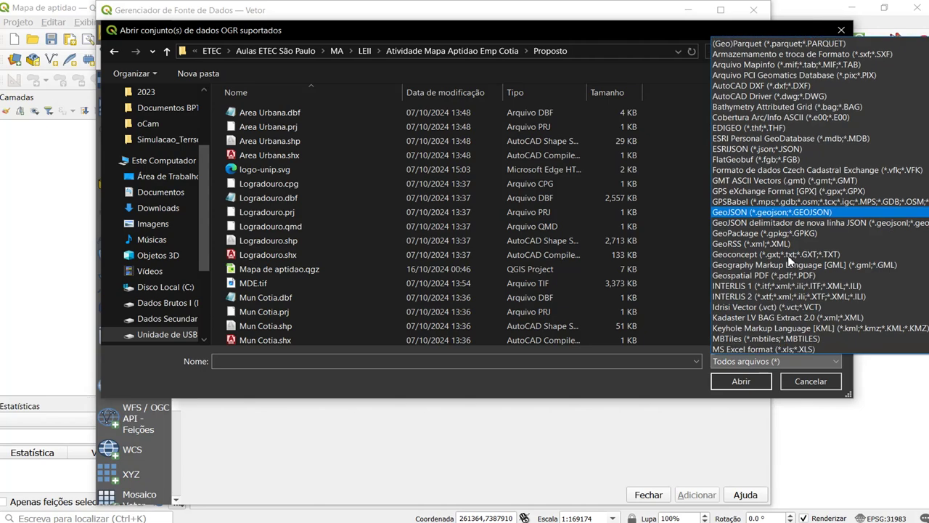
{"action": "scroll", "coordinate": [787, 256], "scroll_direction": "down", "scroll_amount": 4}
{"action": "left_click", "coordinate": [758, 289]}
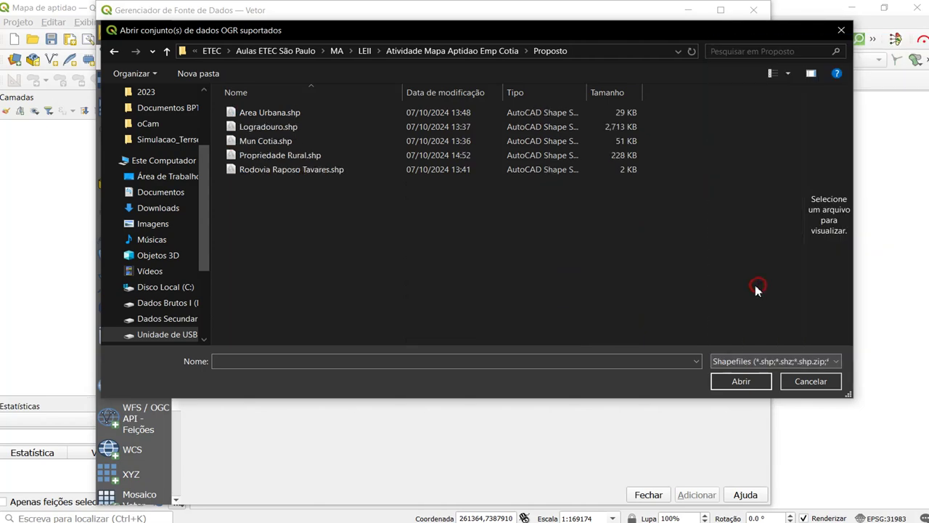
Add the Area Urbana, Logradouro, Mun Cotia, Propriedade Rural and Rodovia Raposo Tavares shapefiles to the project as vector layers.
{"action": "left_click_drag", "start_coordinate": [295, 192], "coordinate": [261, 114]}
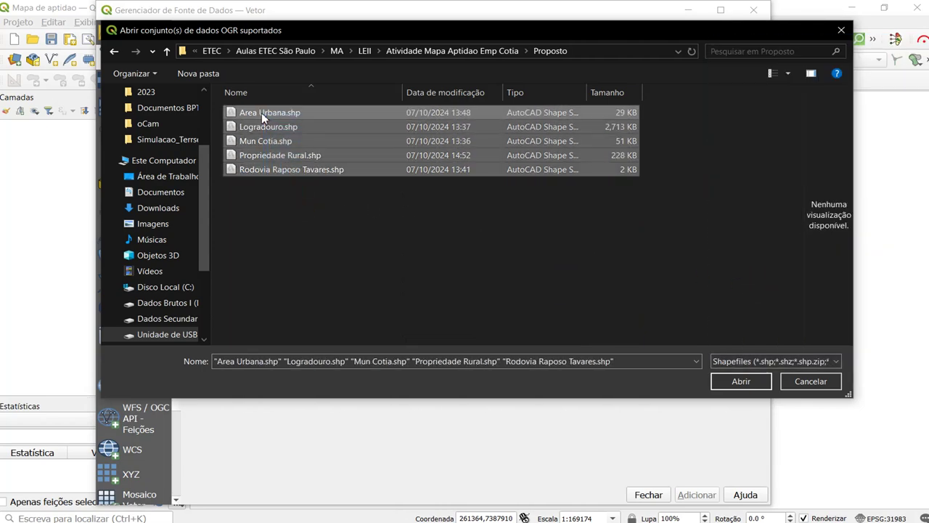
{"action": "left_click", "coordinate": [261, 115]}
{"action": "left_click", "coordinate": [287, 127]}
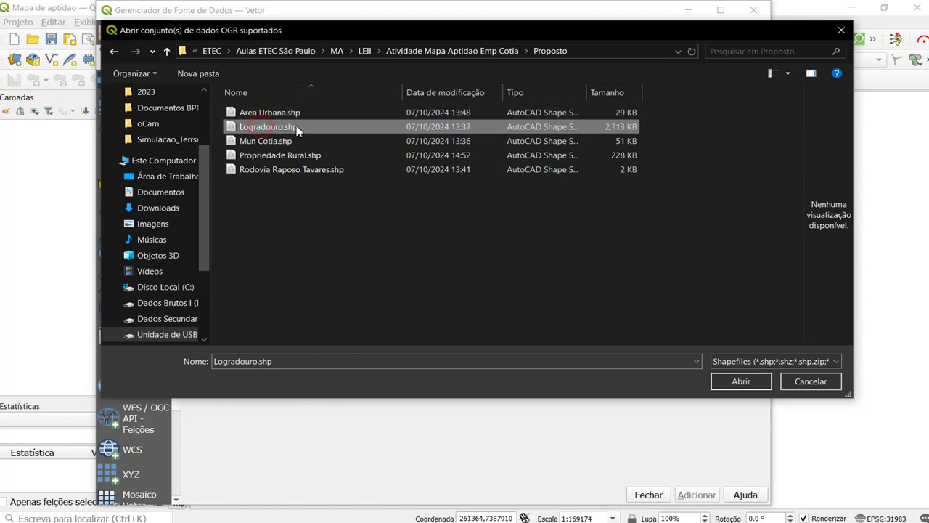
{"action": "left_click", "coordinate": [270, 139]}
{"action": "left_click", "coordinate": [288, 155]}
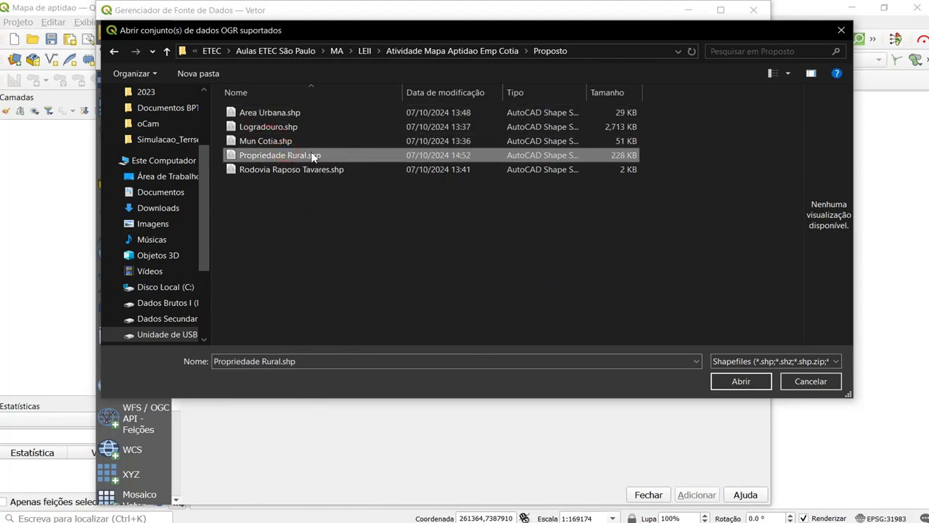
{"action": "left_click", "coordinate": [322, 169]}
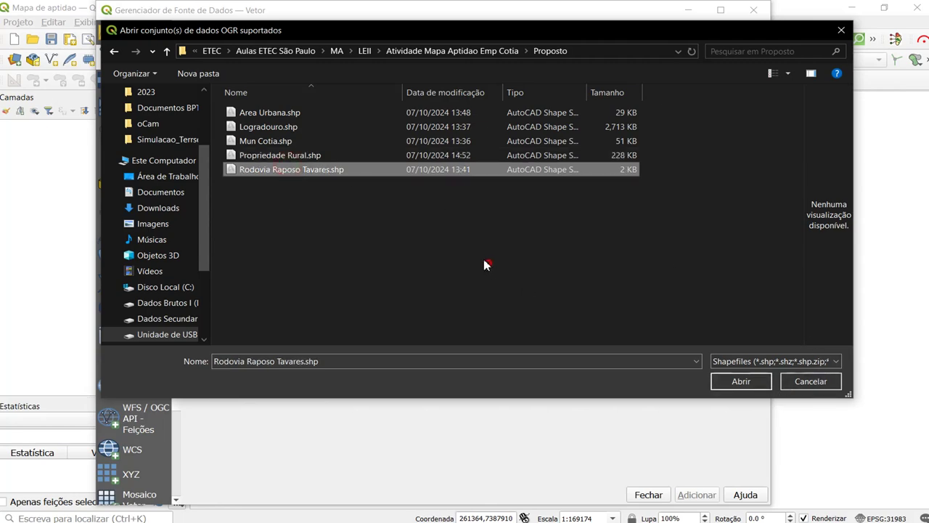
{"action": "left_click_drag", "start_coordinate": [489, 263], "coordinate": [290, 105]}
{"action": "left_click", "coordinate": [741, 381]}
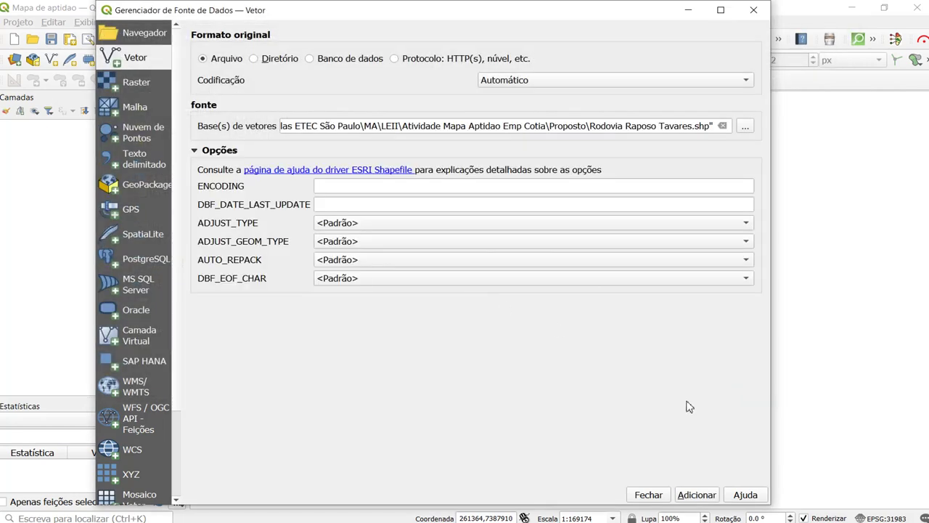
{"action": "left_click", "coordinate": [697, 494]}
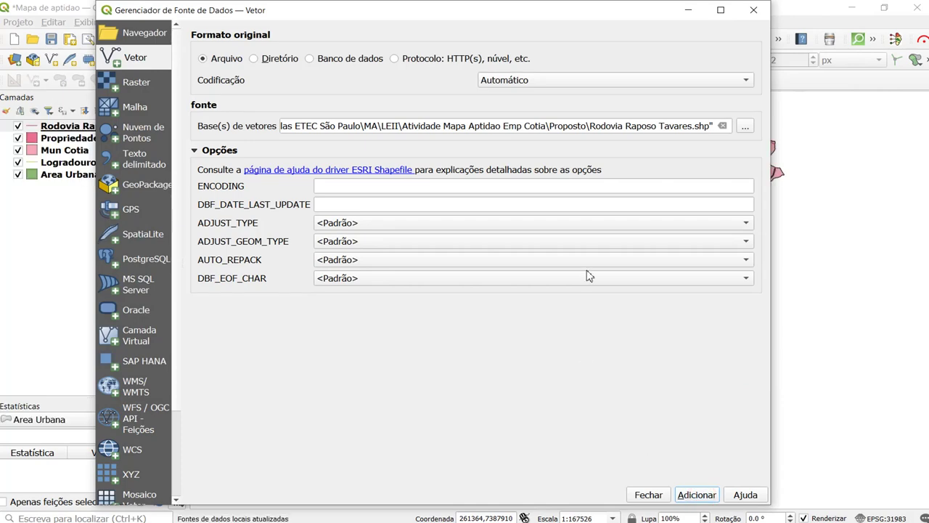
{"action": "left_click", "coordinate": [753, 10]}
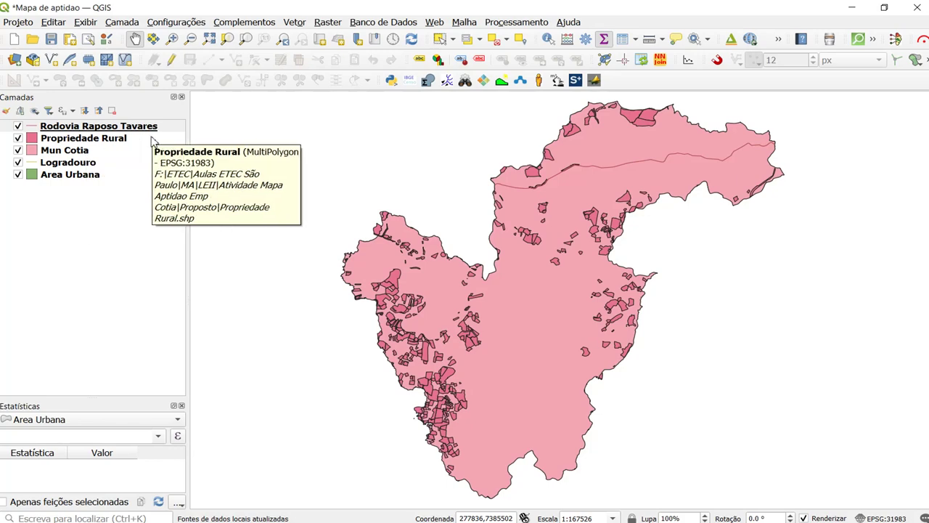
Search all plugins for "quickma" and look at the QuickMapServices plugin's details.
{"action": "left_click", "coordinate": [243, 23]}
{"action": "left_click", "coordinate": [240, 37]}
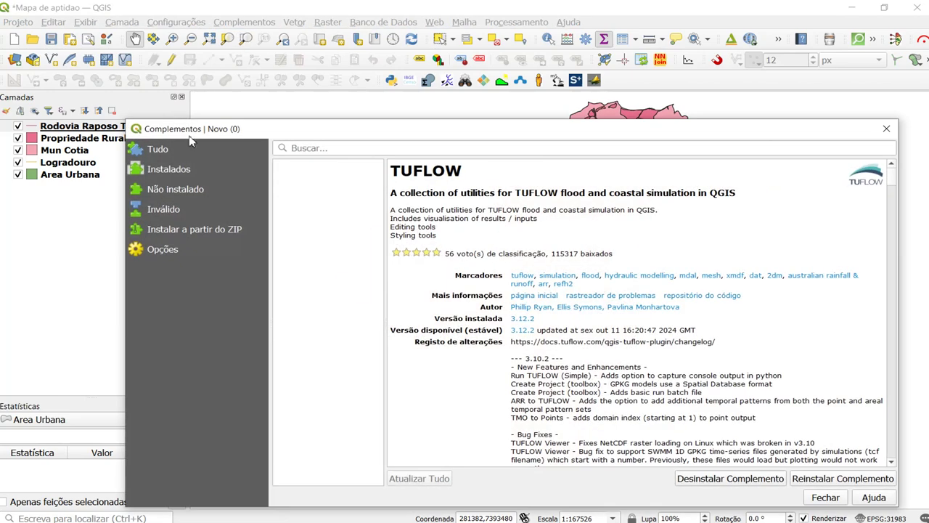
{"action": "left_click", "coordinate": [189, 149]}
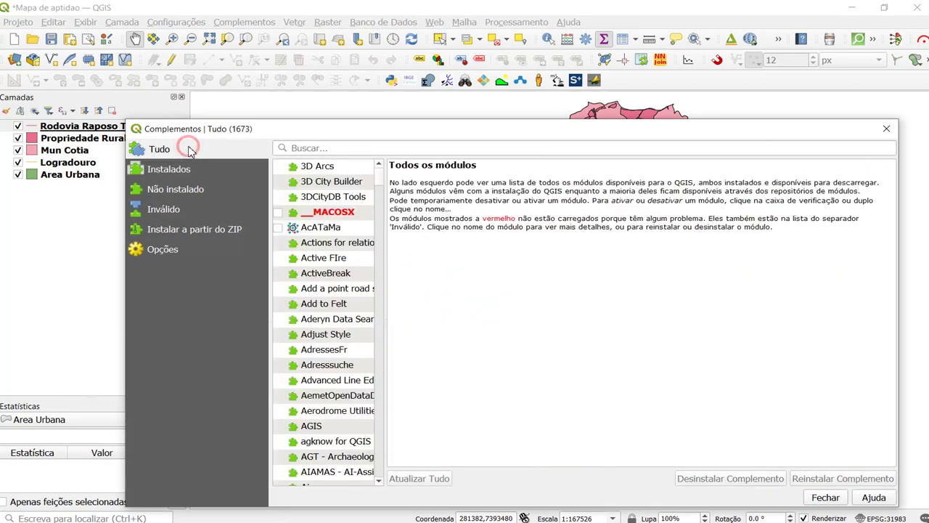
{"action": "left_click", "coordinate": [293, 146]}
{"action": "type", "text": "quick"}
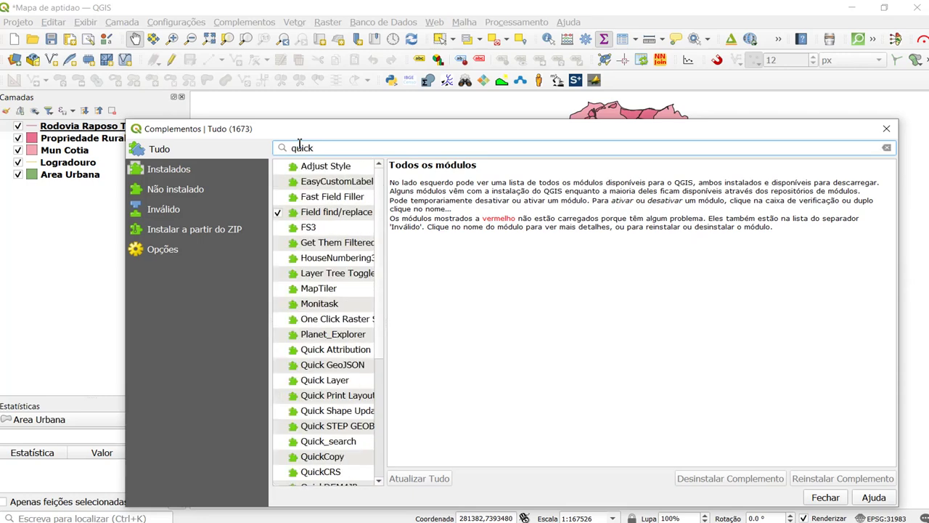
{"action": "type", "text": "ma"}
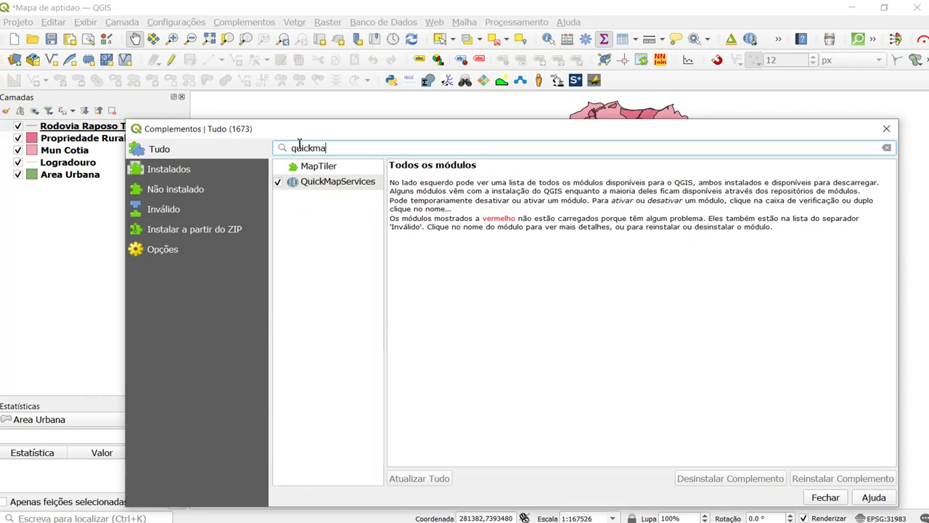
{"action": "left_click", "coordinate": [319, 182]}
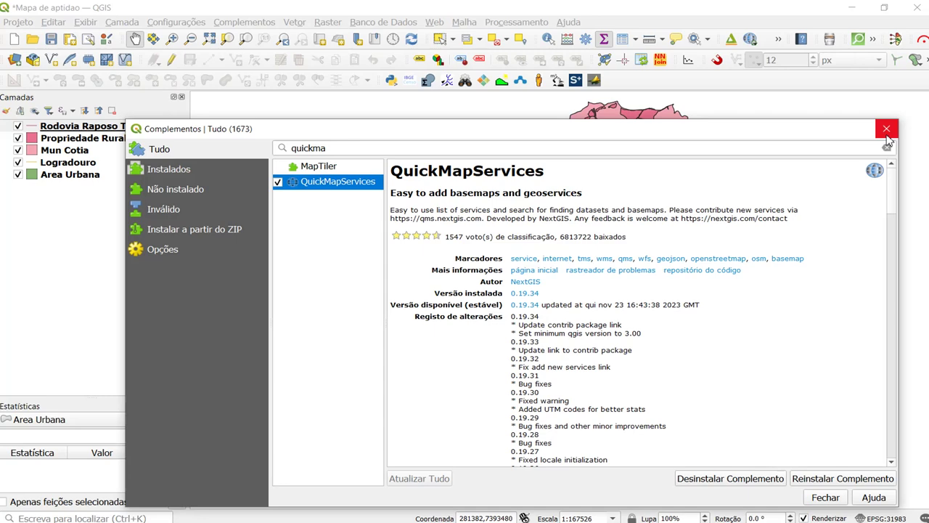
{"action": "left_click", "coordinate": [886, 129]}
Download the contributed pack of additional map services in the QuickMapServices settings.
{"action": "left_click", "coordinate": [436, 23]}
{"action": "mouse_move", "coordinate": [467, 84]}
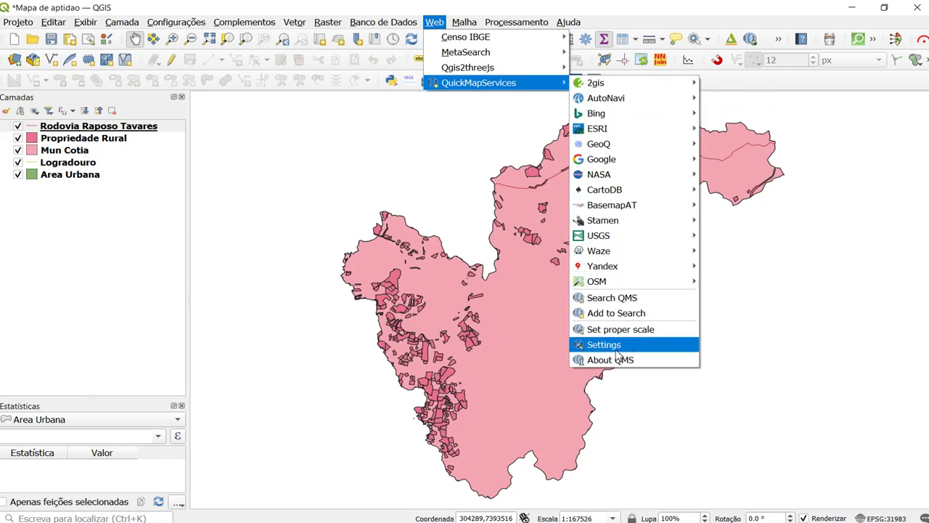
{"action": "left_click", "coordinate": [615, 348]}
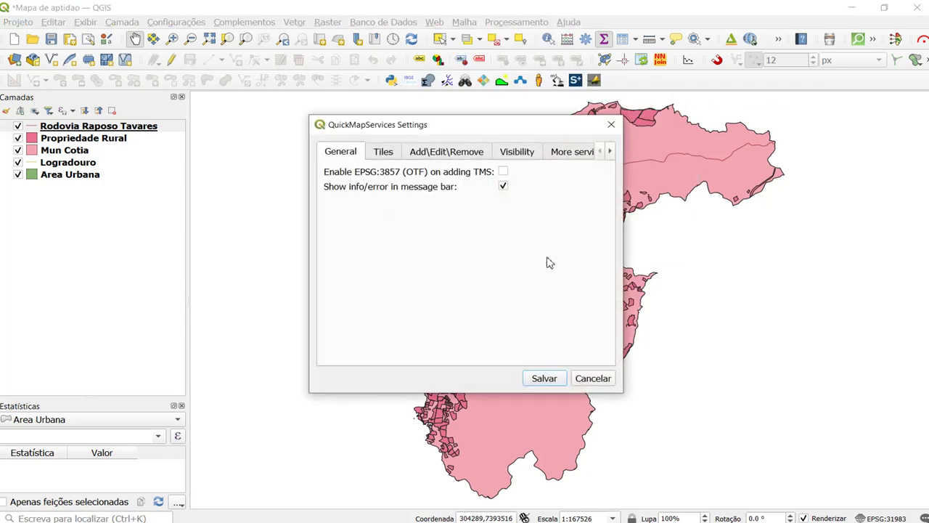
{"action": "left_click", "coordinate": [560, 155]}
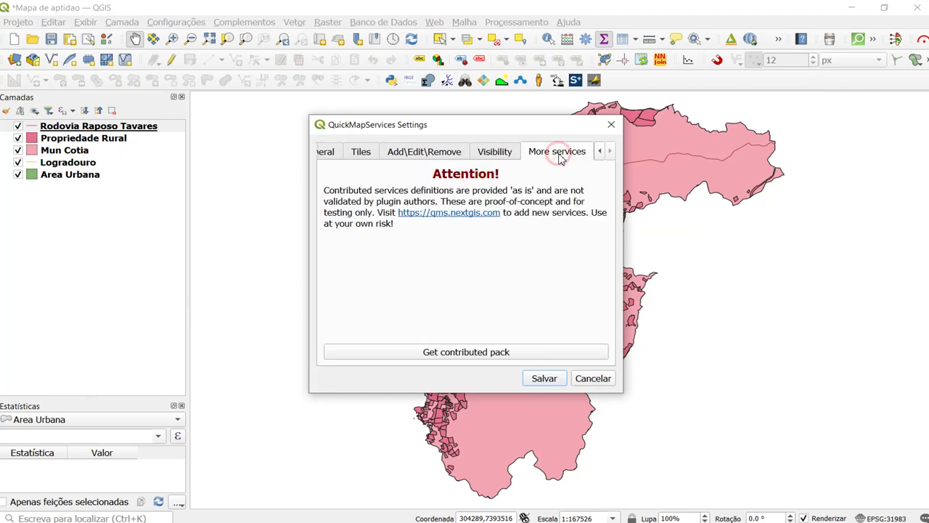
{"action": "left_click", "coordinate": [462, 352]}
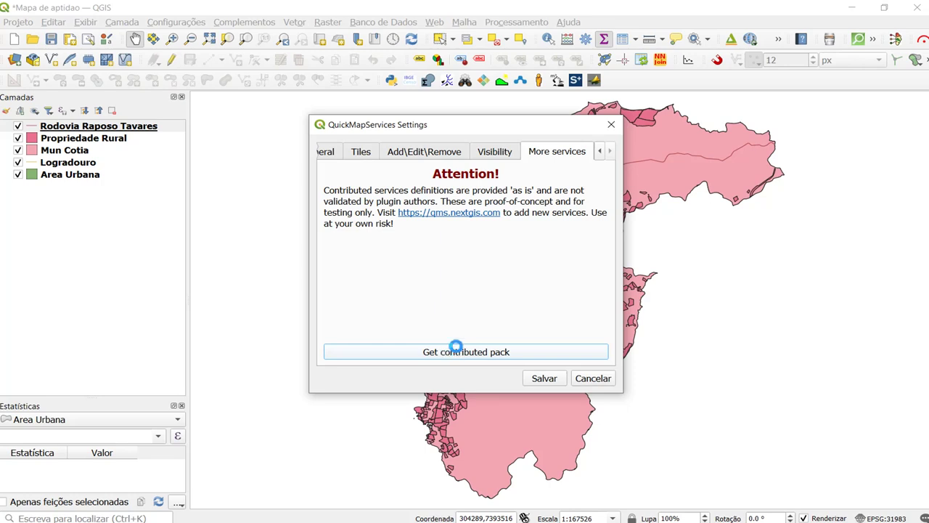
{"action": "left_click", "coordinate": [546, 278]}
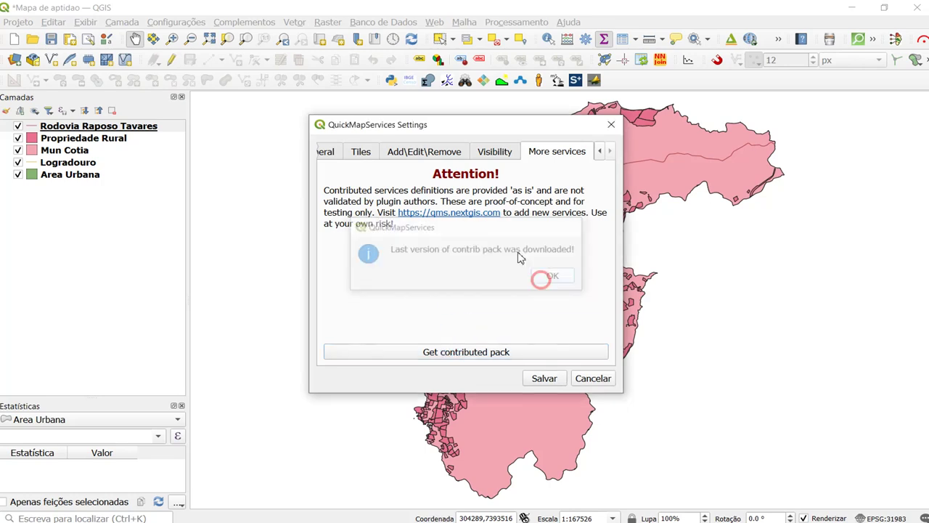
{"action": "left_click", "coordinate": [611, 125]}
Add the Google Hybrid basemap to the project through QuickMapServices.
{"action": "left_click", "coordinate": [434, 22]}
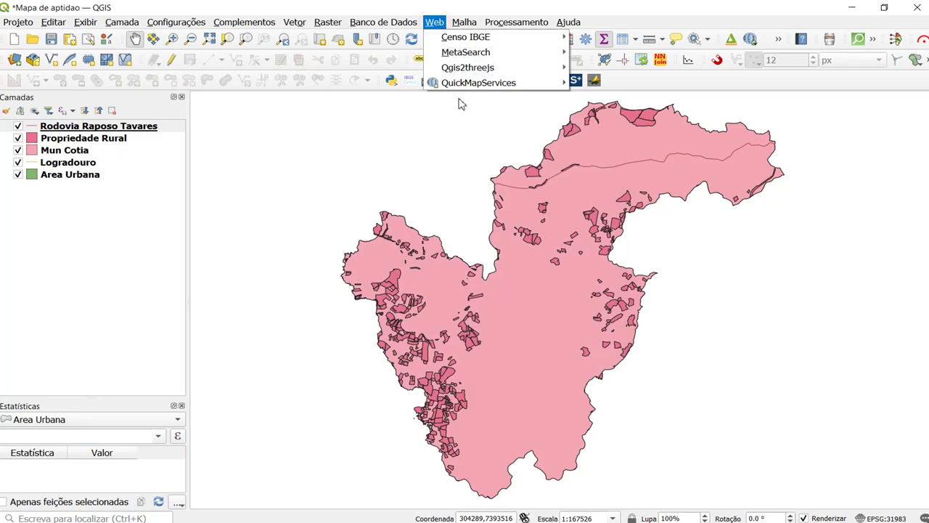
{"action": "mouse_move", "coordinate": [459, 86]}
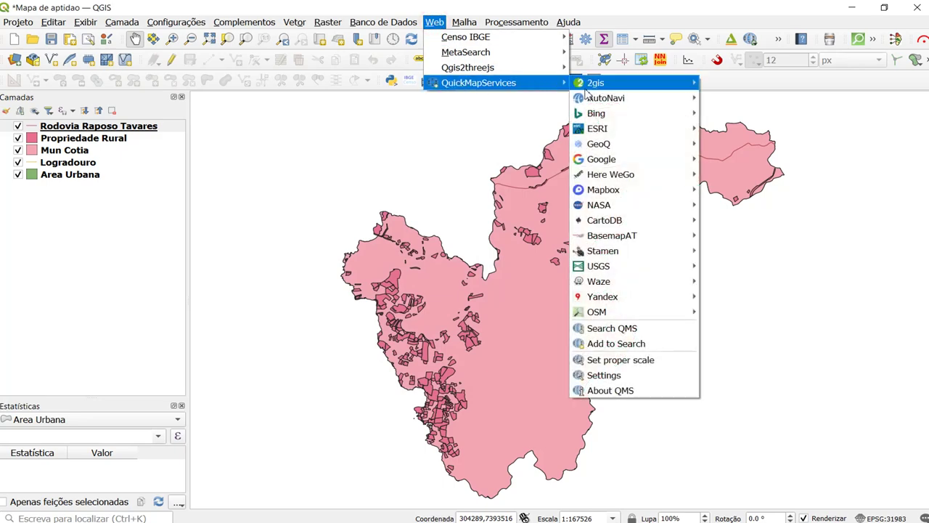
{"action": "mouse_move", "coordinate": [614, 160]}
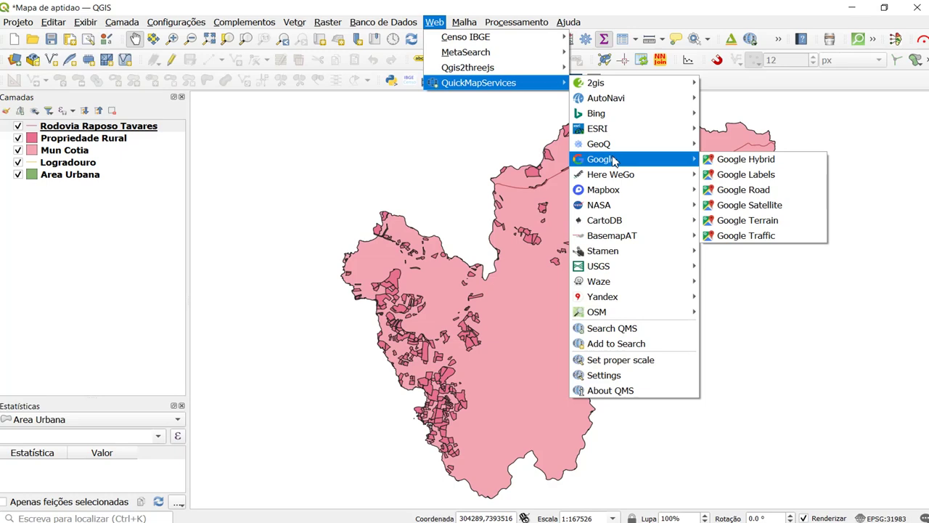
{"action": "left_click", "coordinate": [750, 160]}
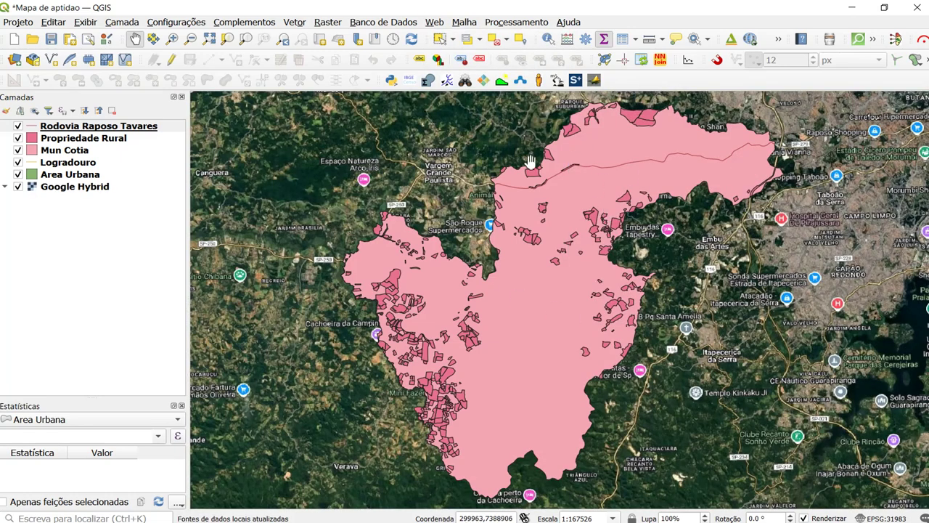
Examine the Rodovia Raposo Tavares layer's source and general information, including its geometry and coordinate reference system.
{"action": "left_click", "coordinate": [84, 128]}
{"action": "left_click", "coordinate": [83, 138]}
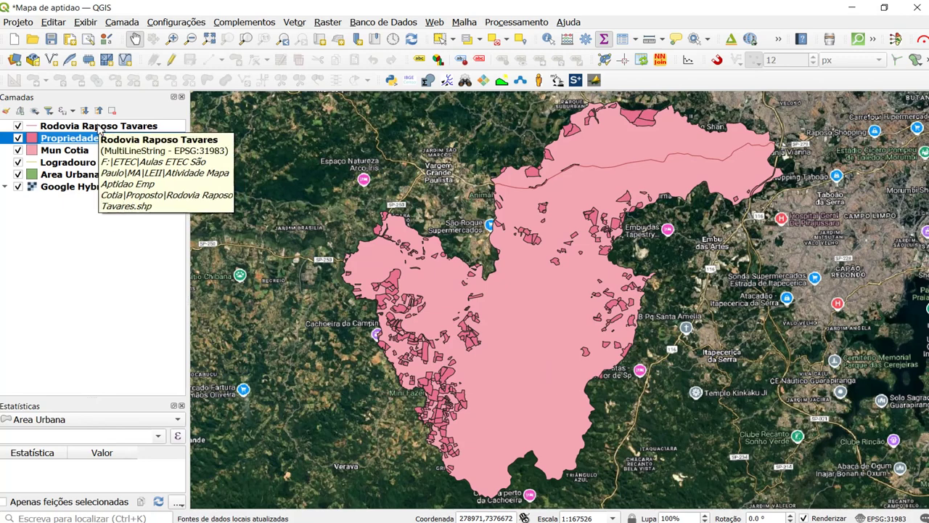
{"action": "right_click", "coordinate": [99, 127]}
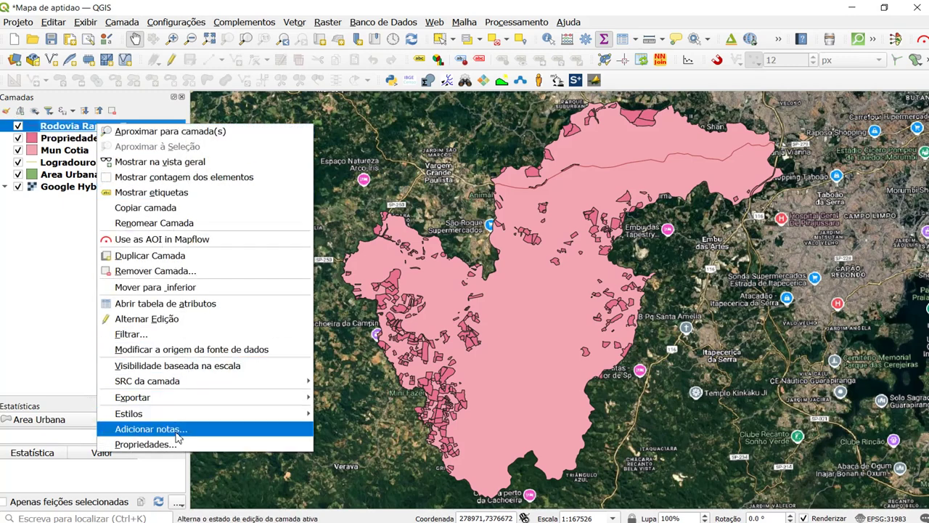
{"action": "left_click", "coordinate": [145, 444]}
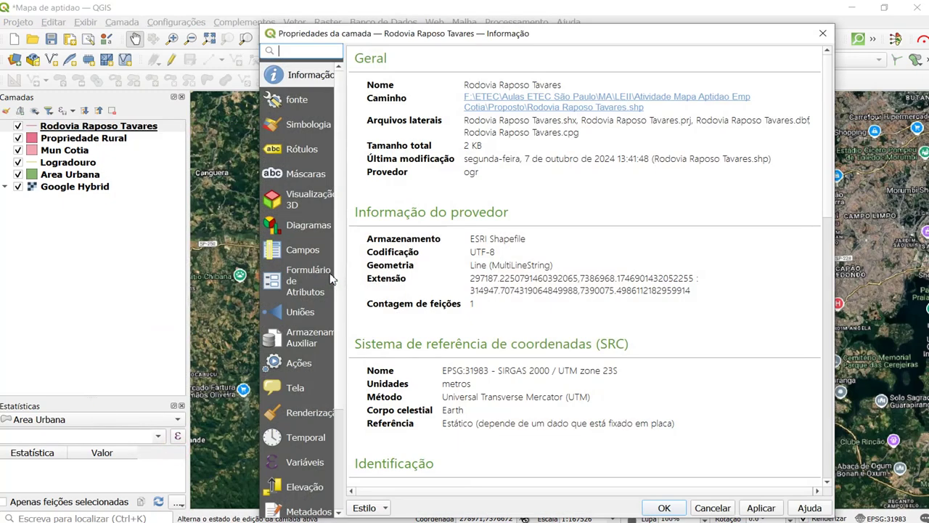
{"action": "left_click", "coordinate": [304, 103]}
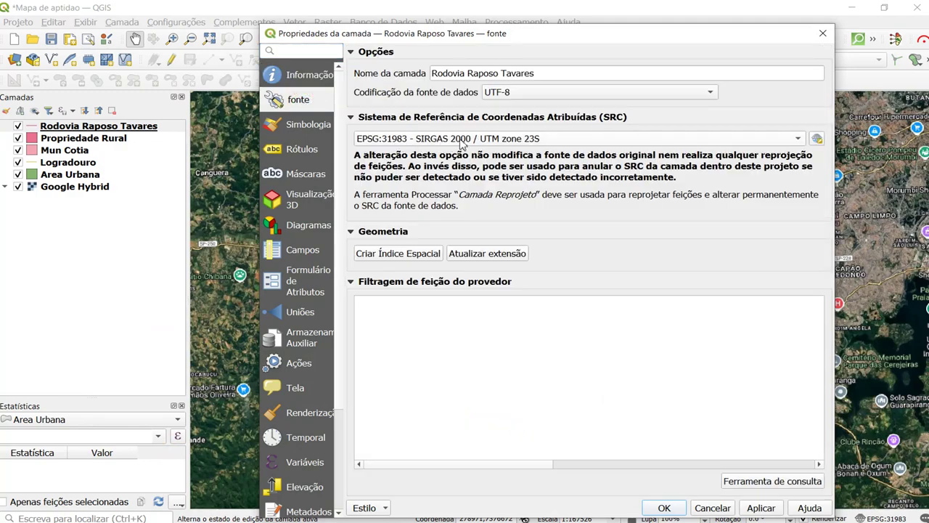
{"action": "left_click", "coordinate": [306, 75]}
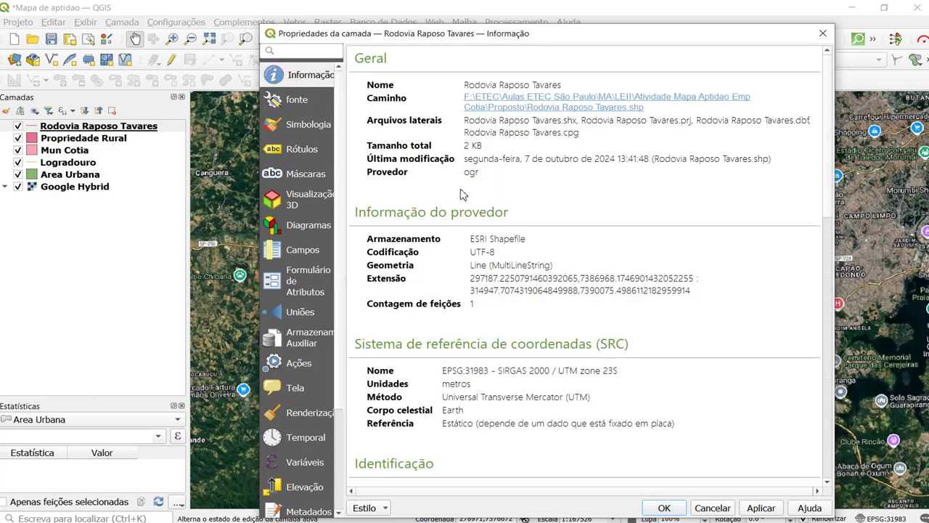
{"action": "scroll", "coordinate": [432, 352], "scroll_direction": "down", "scroll_amount": 1}
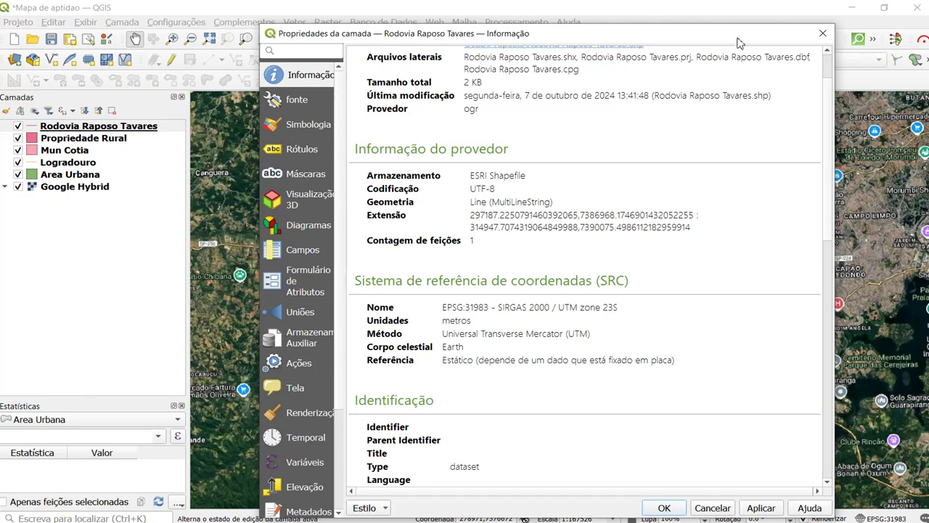
{"action": "left_click", "coordinate": [823, 34]}
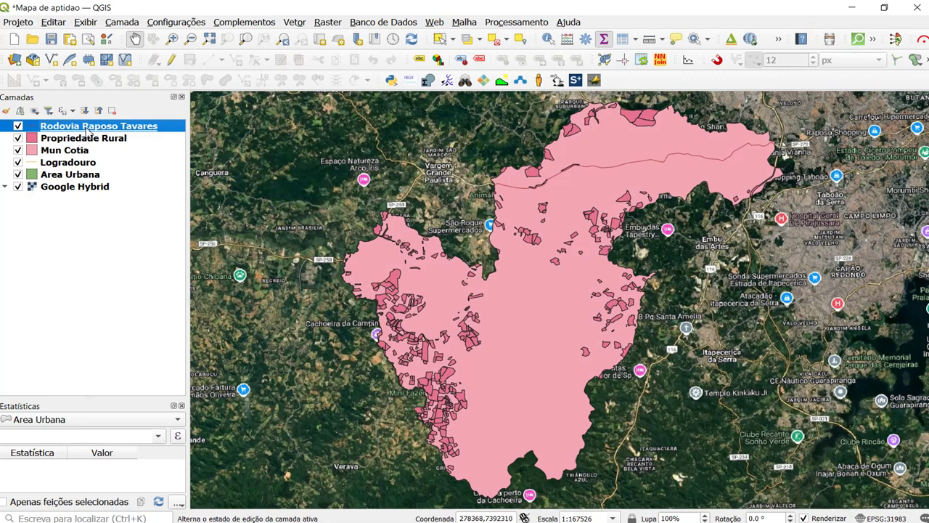
Style the Rodovia Raposo Tavares layer with the predefined "effect neon" line symbol.
{"action": "right_click", "coordinate": [86, 130]}
{"action": "double_click", "coordinate": [33, 131]}
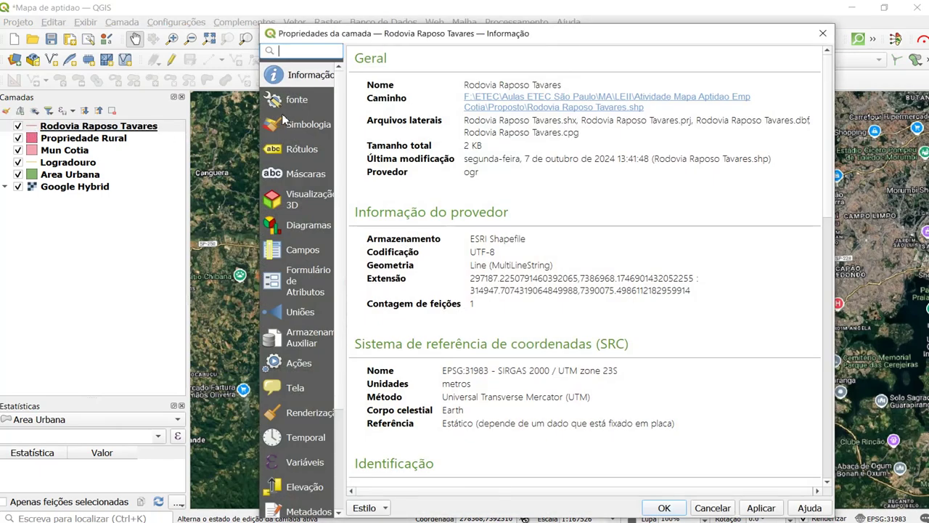
{"action": "left_click", "coordinate": [289, 122]}
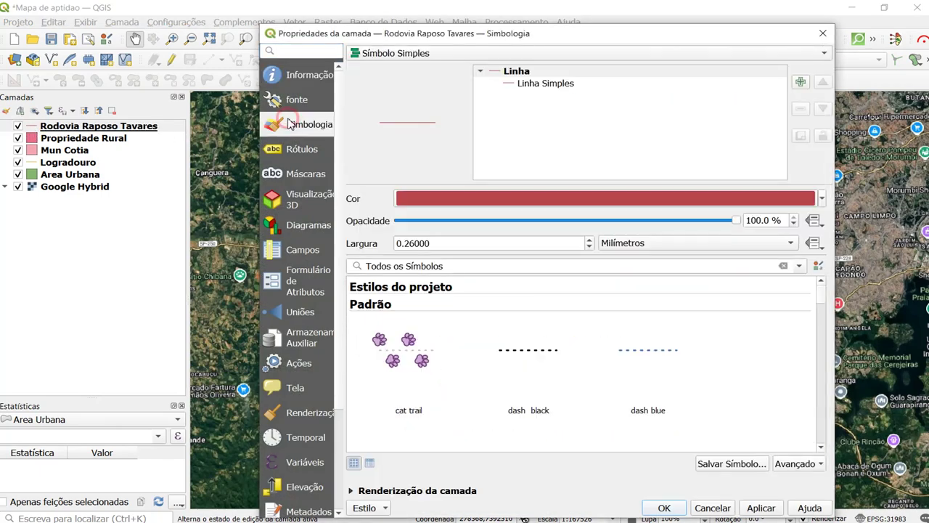
{"action": "left_click_drag", "start_coordinate": [431, 29], "coordinate": [346, 6]}
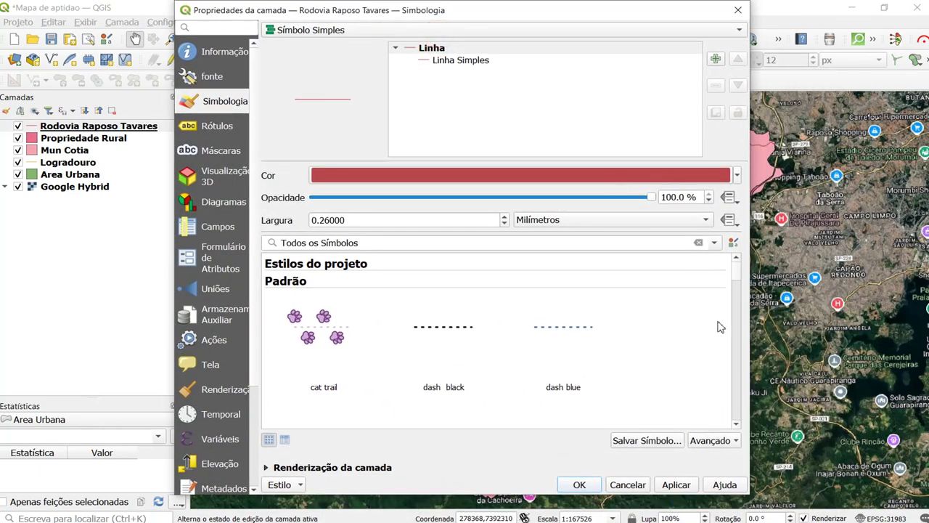
{"action": "scroll", "coordinate": [738, 291], "scroll_direction": "down", "scroll_amount": 5}
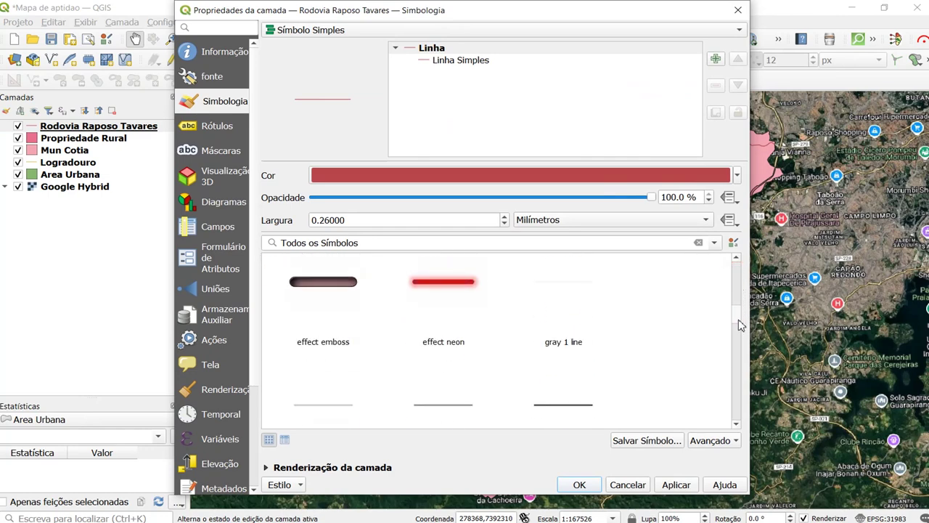
{"action": "left_click", "coordinate": [448, 283]}
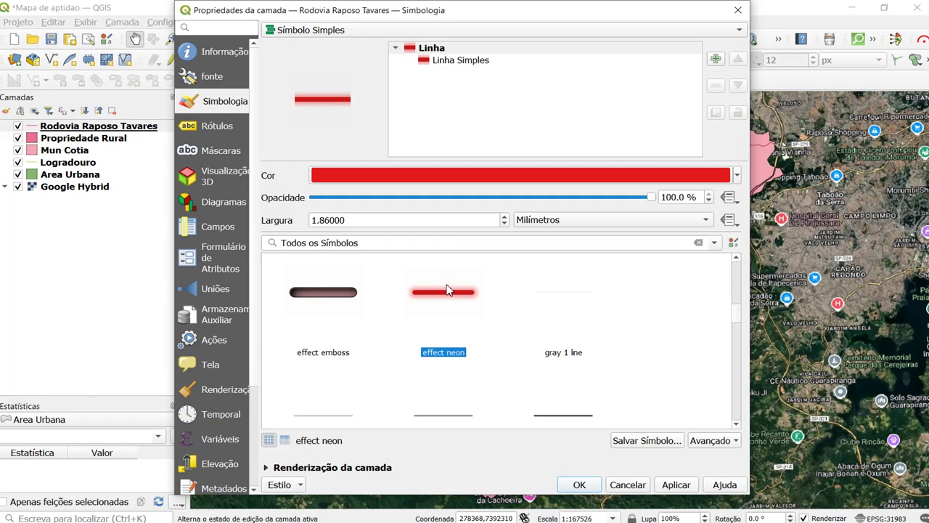
{"action": "left_click", "coordinate": [581, 484]}
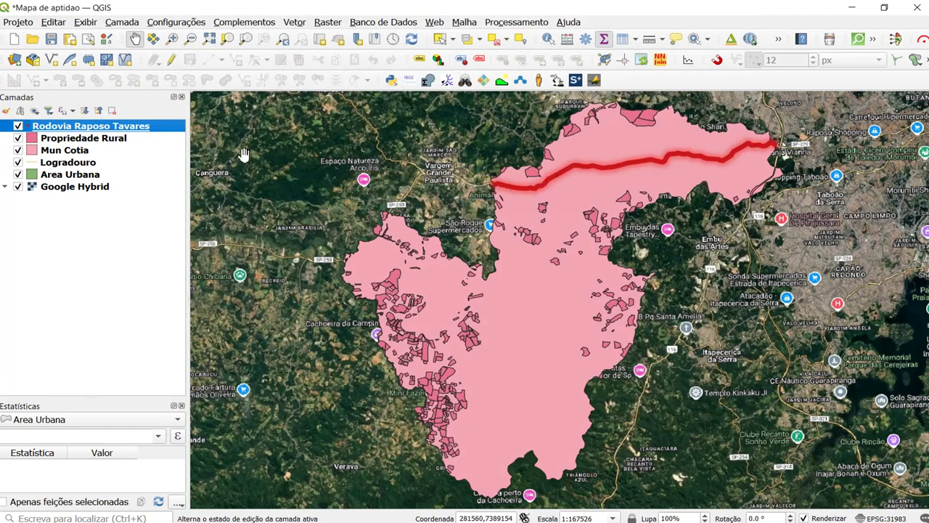
Change the simple fill colour of the Propriedade Rural layer to bright cyan from the recent colours.
{"action": "double_click", "coordinate": [36, 140]}
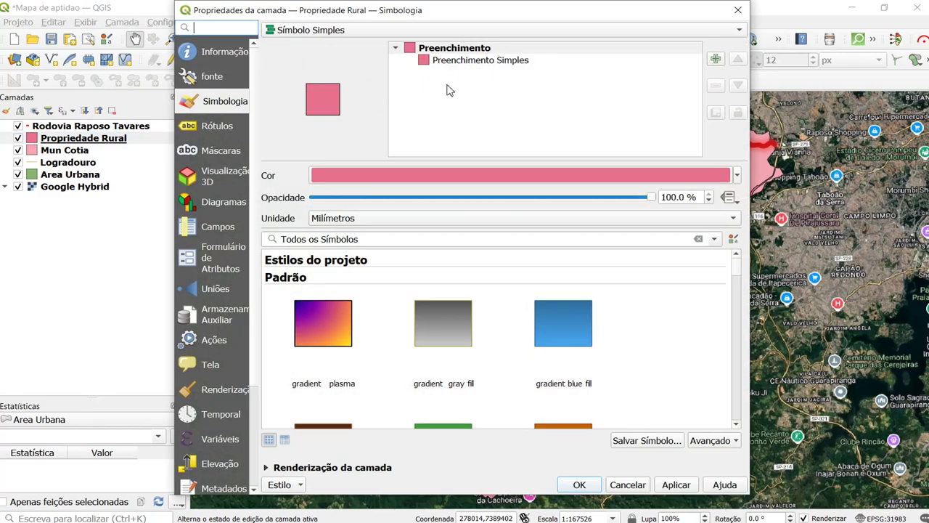
{"action": "left_click", "coordinate": [462, 63]}
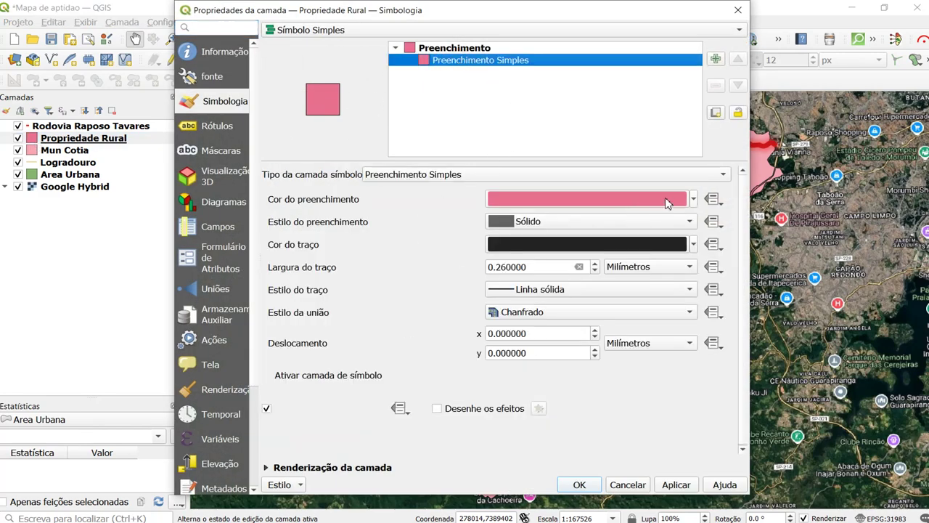
{"action": "left_click", "coordinate": [693, 199]}
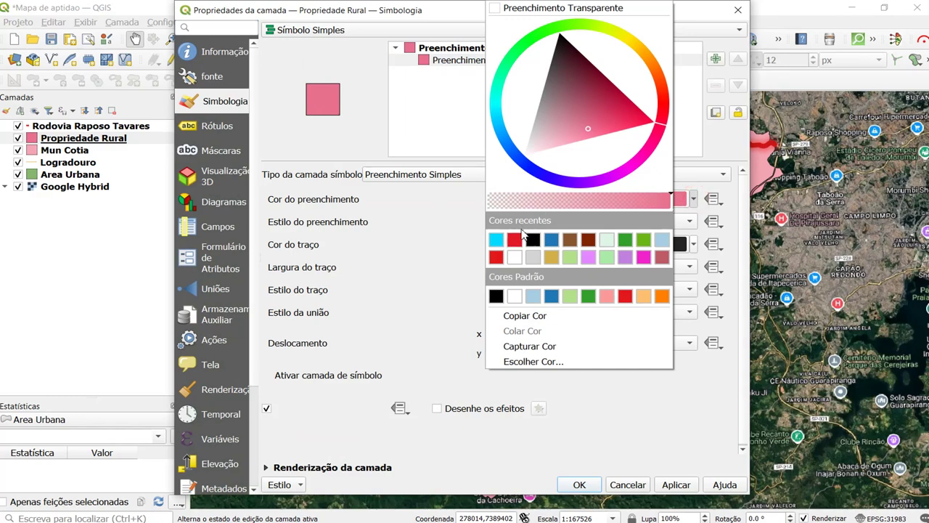
{"action": "left_click", "coordinate": [499, 243]}
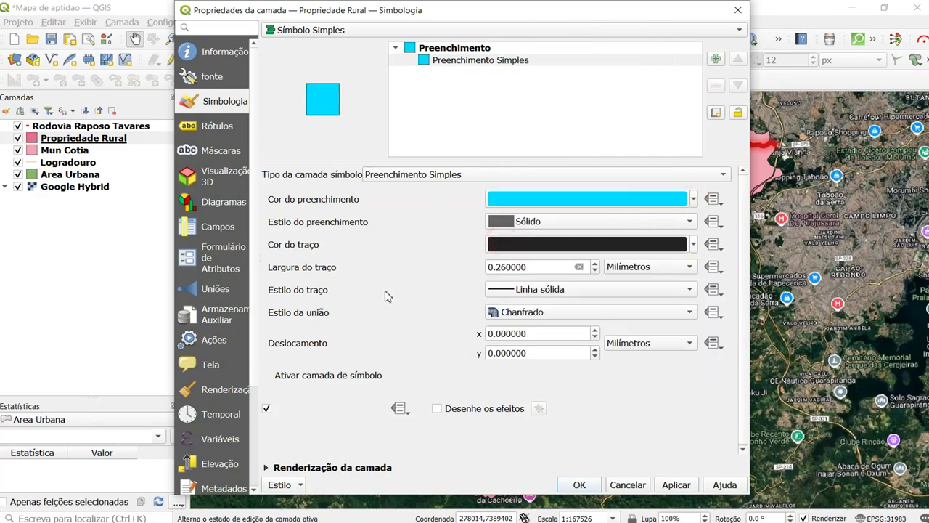
Set the Propriedade Rural layer's rendering opacity to 50% and apply the styling.
{"action": "left_click", "coordinate": [266, 468]}
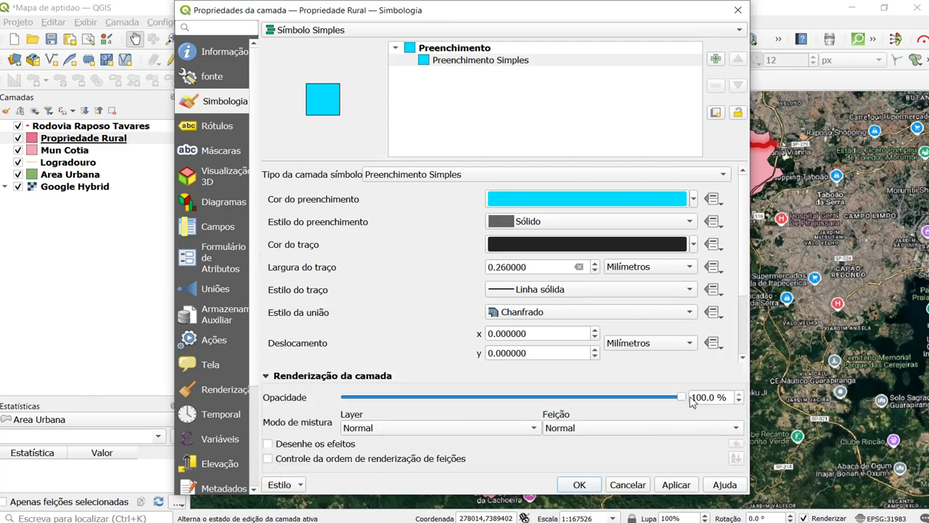
{"action": "left_click_drag", "start_coordinate": [691, 397], "coordinate": [726, 397]}
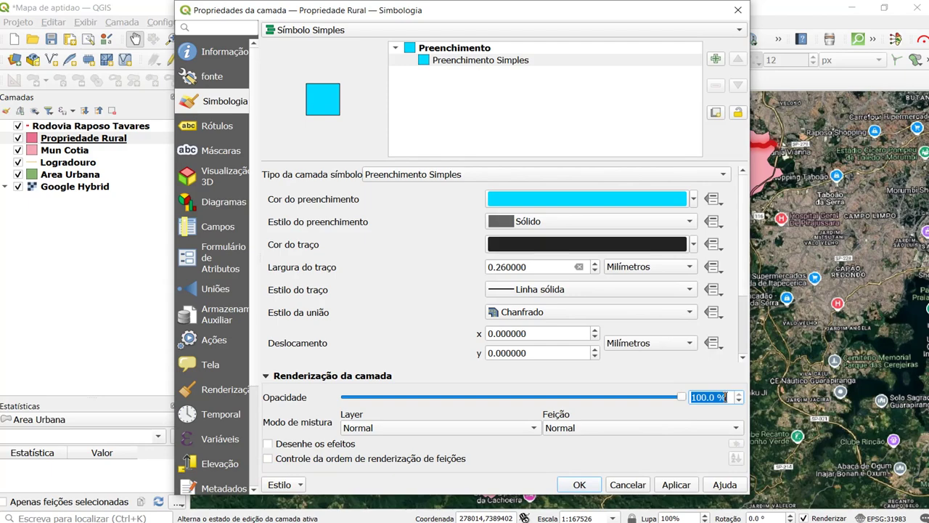
{"action": "type", "text": "50"}
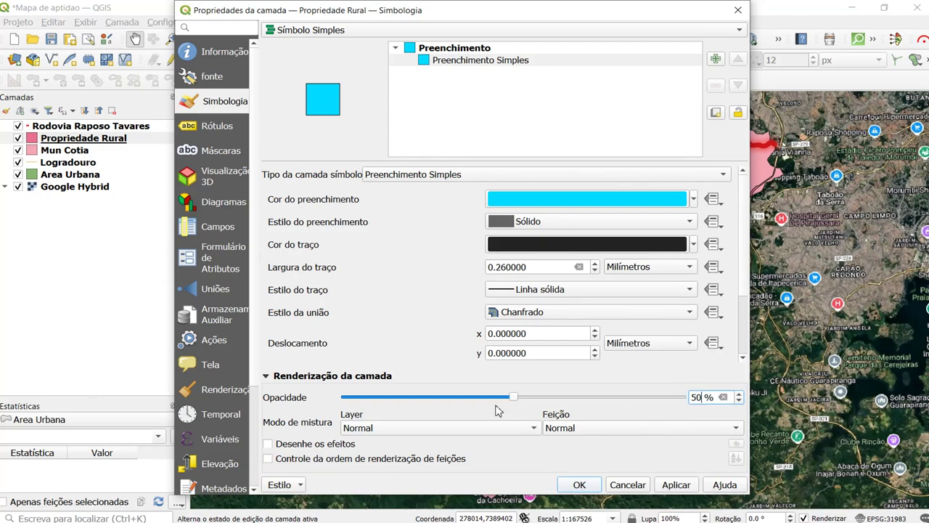
{"action": "left_click", "coordinate": [673, 484]}
{"action": "left_click", "coordinate": [580, 484]}
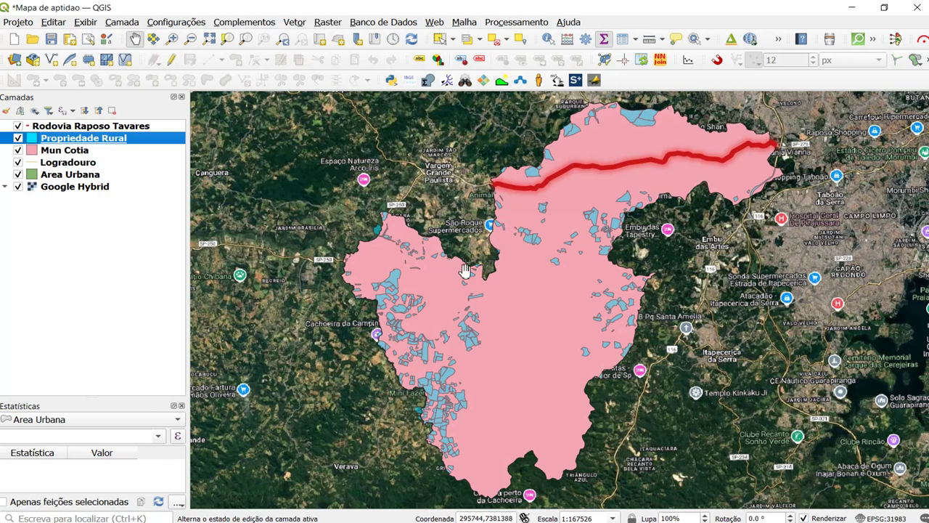
Rename the Mun Cotia layer as "Município de Cotia".
{"action": "left_click", "coordinate": [67, 151]}
{"action": "right_click", "coordinate": [67, 153]}
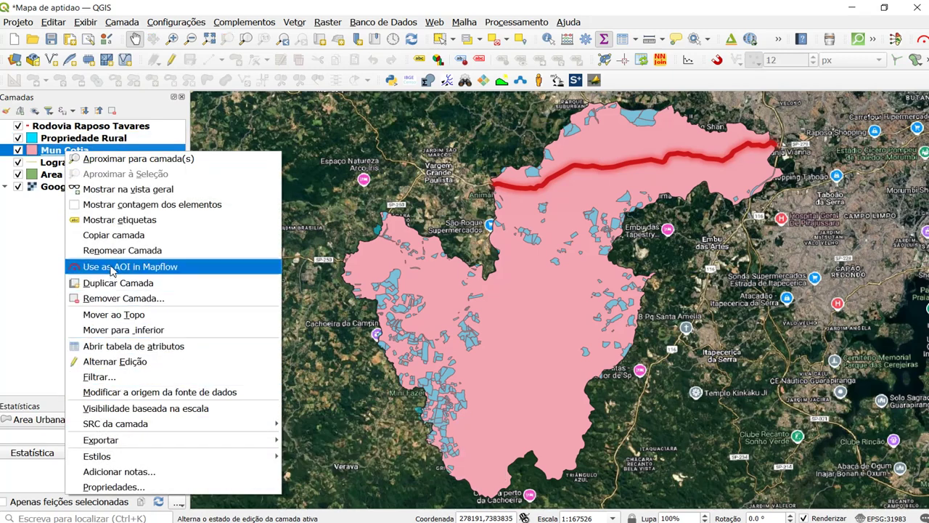
{"action": "left_click", "coordinate": [83, 251]}
{"action": "key", "text": "BackSpace"}
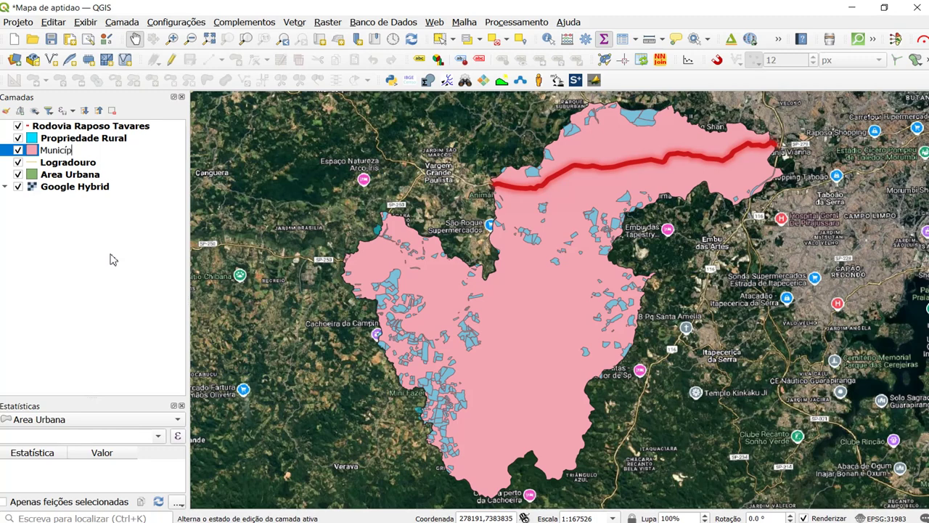
{"action": "type", "text": "Município de Cotia"}
{"action": "key", "text": "Return"}
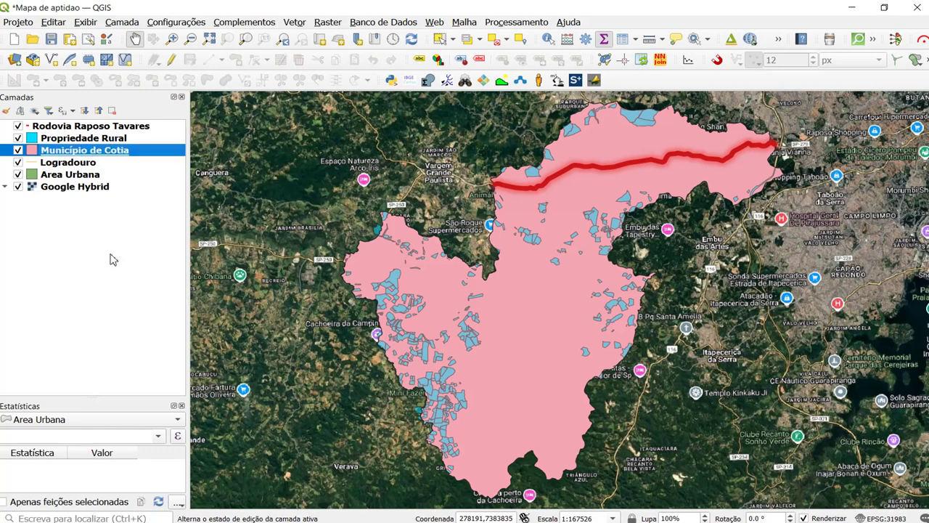
Change the Município de Cotia layer's symbol layer type to "Contorno: Linha Simples".
{"action": "scroll", "coordinate": [390, 307], "scroll_direction": "down", "scroll_amount": 2}
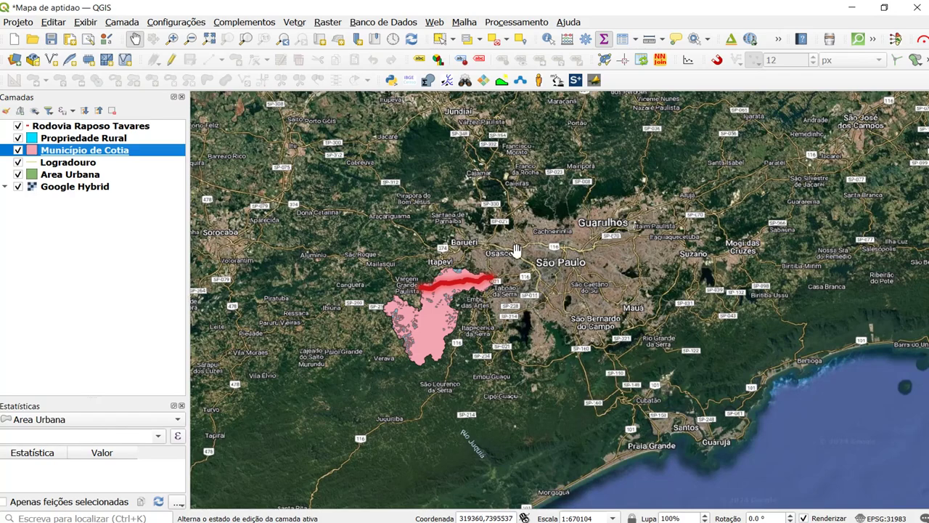
{"action": "scroll", "coordinate": [500, 289], "scroll_direction": "up", "scroll_amount": 1}
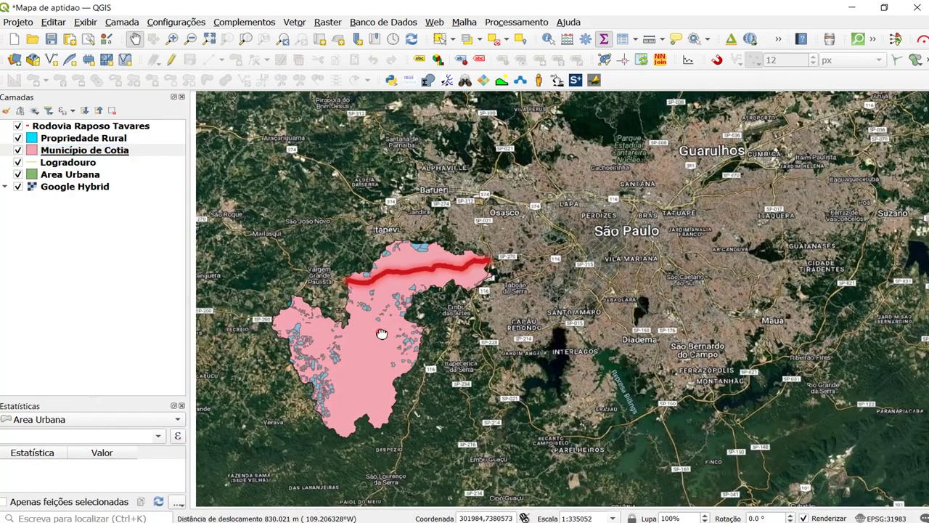
{"action": "left_click_drag", "start_coordinate": [382, 332], "coordinate": [436, 312]}
{"action": "double_click", "coordinate": [47, 152]}
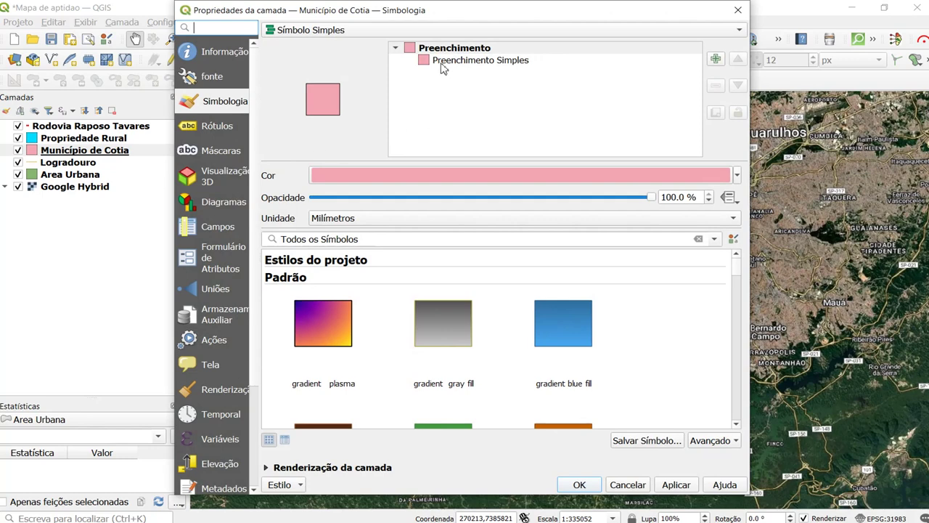
{"action": "left_click", "coordinate": [443, 62]}
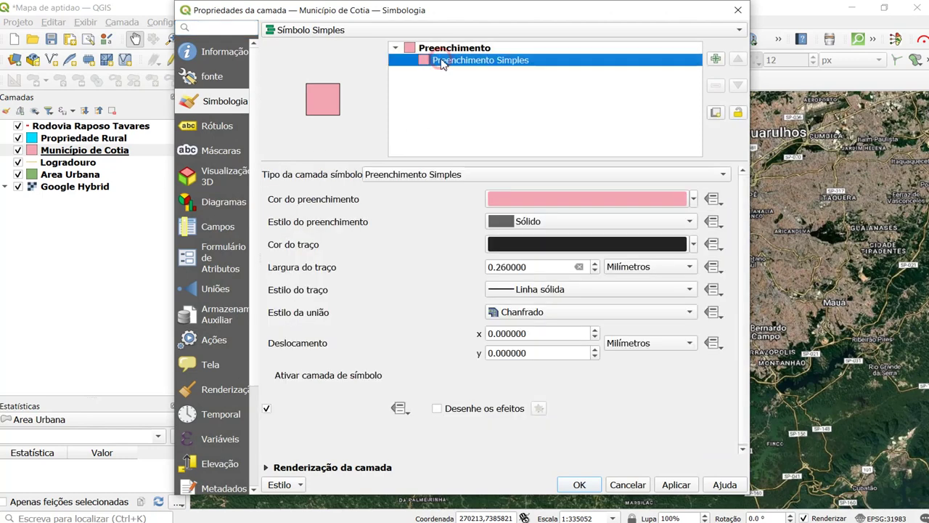
{"action": "left_click", "coordinate": [376, 177]}
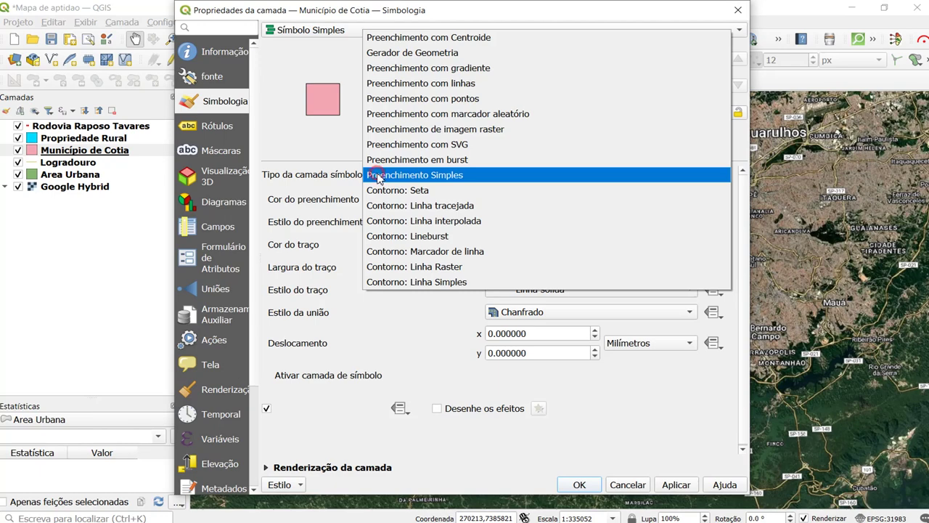
{"action": "left_click", "coordinate": [416, 281]}
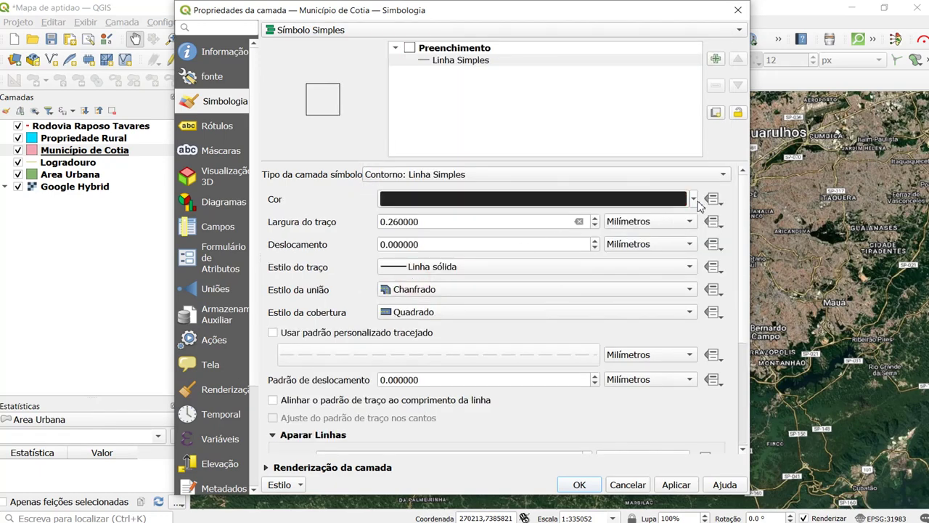
Give the Município de Cotia outline a purple colour and a stroke width of 1 mm, and apply the styling.
{"action": "left_click", "coordinate": [694, 199]}
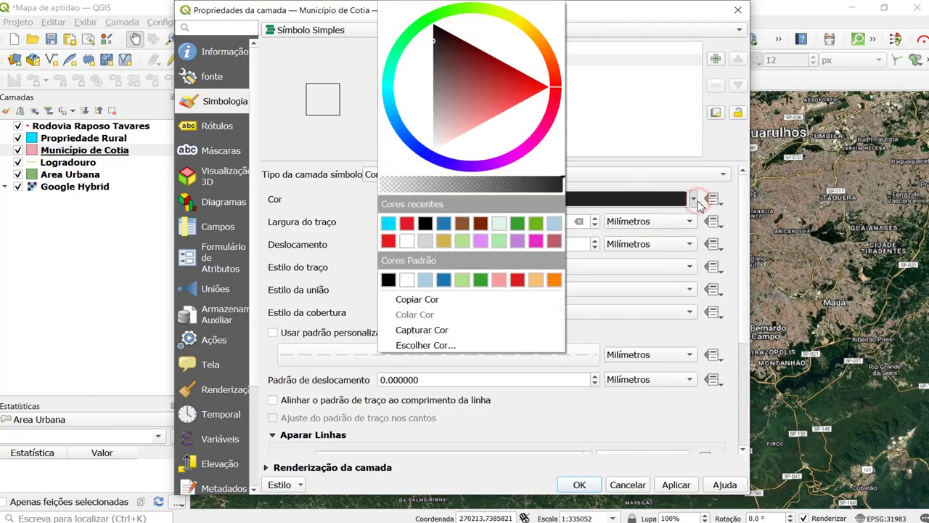
{"action": "left_click_drag", "start_coordinate": [549, 155], "coordinate": [498, 145]}
{"action": "left_click", "coordinate": [575, 251]}
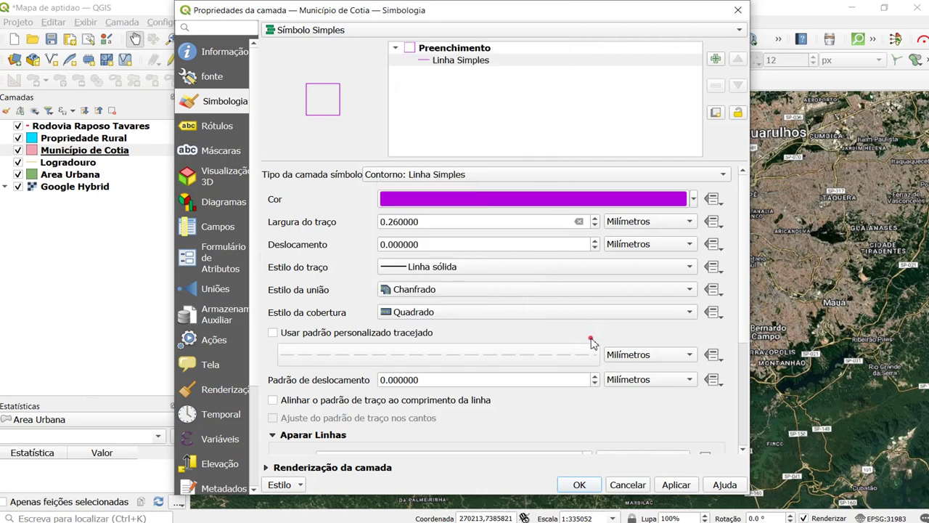
{"action": "left_click_drag", "start_coordinate": [418, 223], "coordinate": [345, 225]}
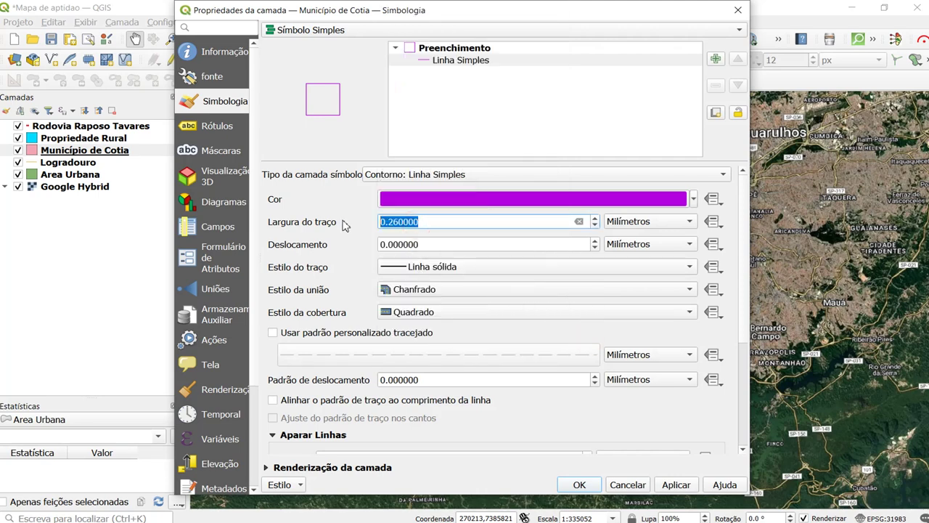
{"action": "type", "text": "1"}
{"action": "left_click", "coordinate": [580, 485]}
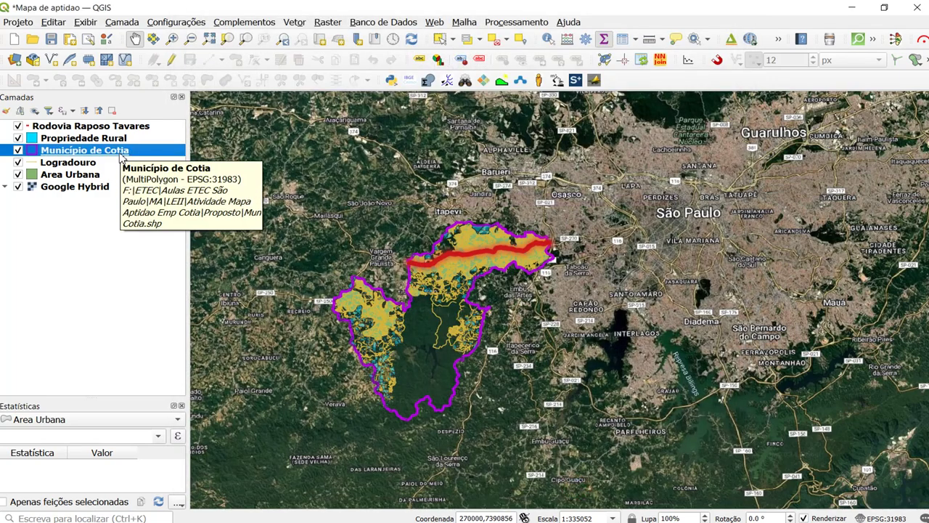
{"action": "right_click", "coordinate": [121, 154]}
{"action": "left_click", "coordinate": [140, 160]}
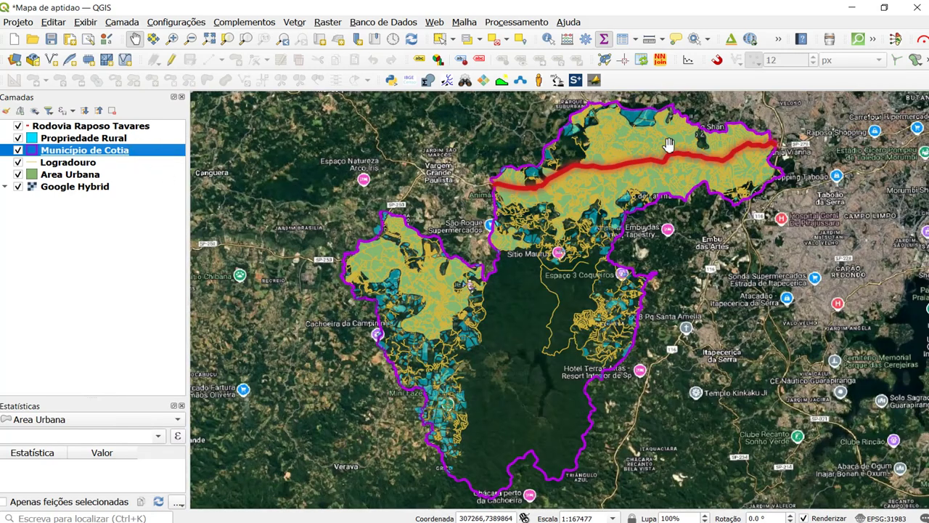
Rename the Area Urbana layer as "Núcleo Urbano".
{"action": "left_click", "coordinate": [71, 177]}
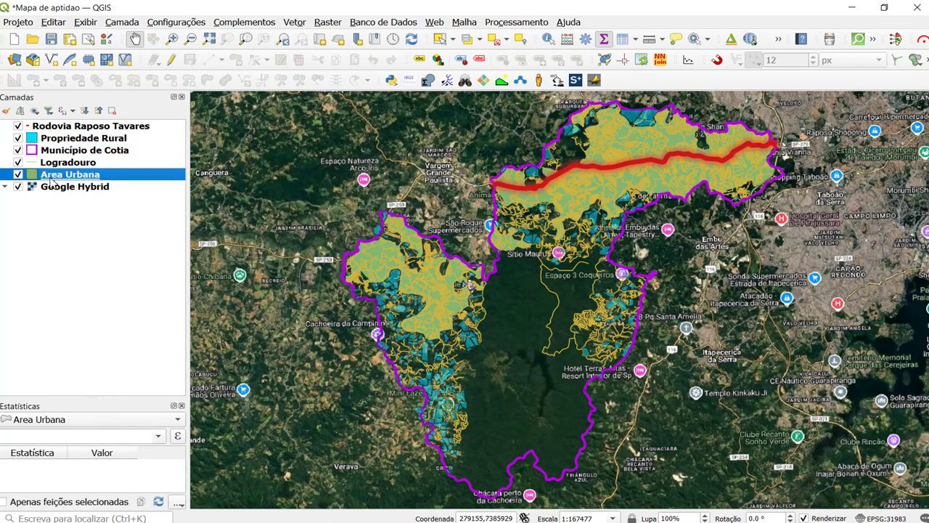
{"action": "right_click", "coordinate": [58, 176]}
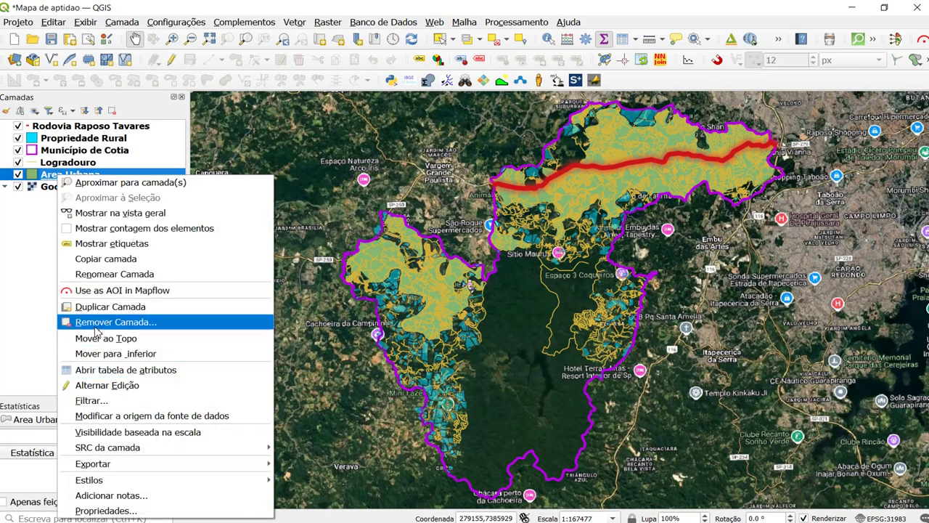
{"action": "left_click", "coordinate": [98, 273]}
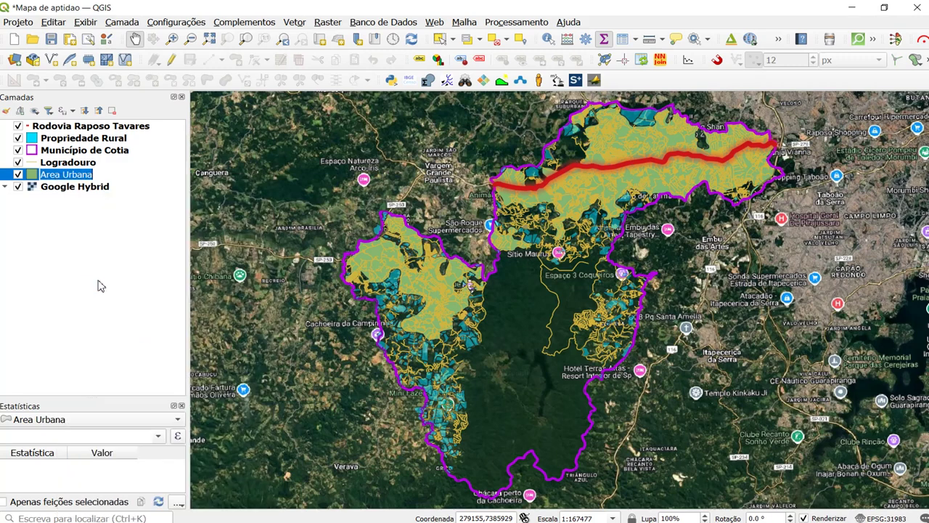
{"action": "type", "text": "Núcleo"}
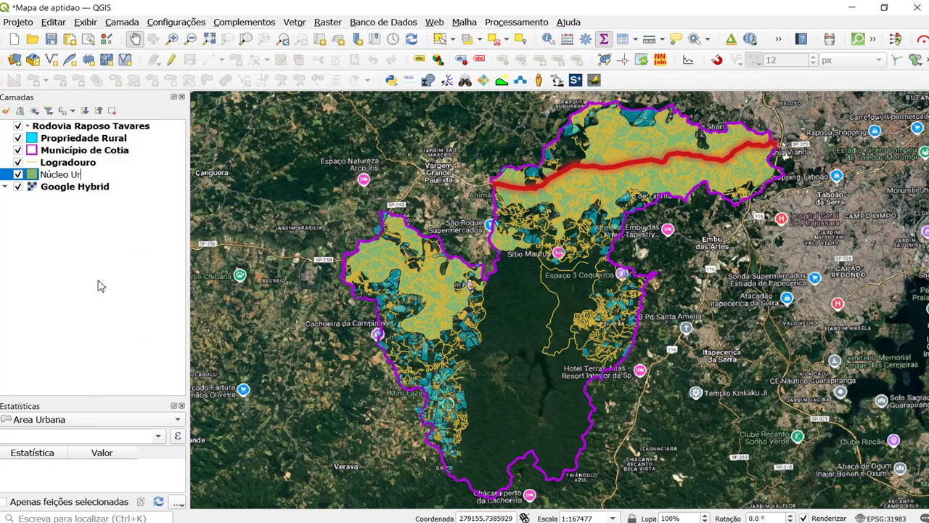
{"action": "key", "text": "Return"}
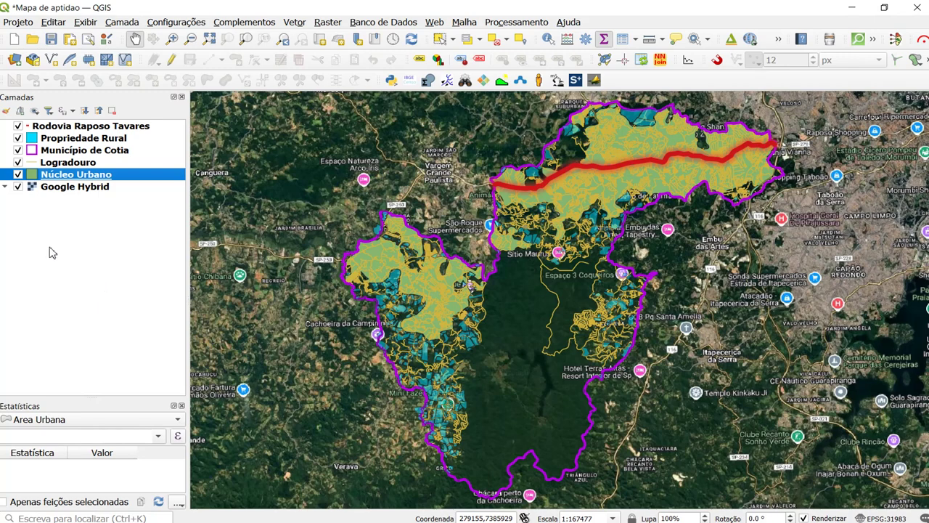
Give the Núcleo Urbano layer's simple fill a light grey fill colour from the recent colours.
{"action": "double_click", "coordinate": [33, 175]}
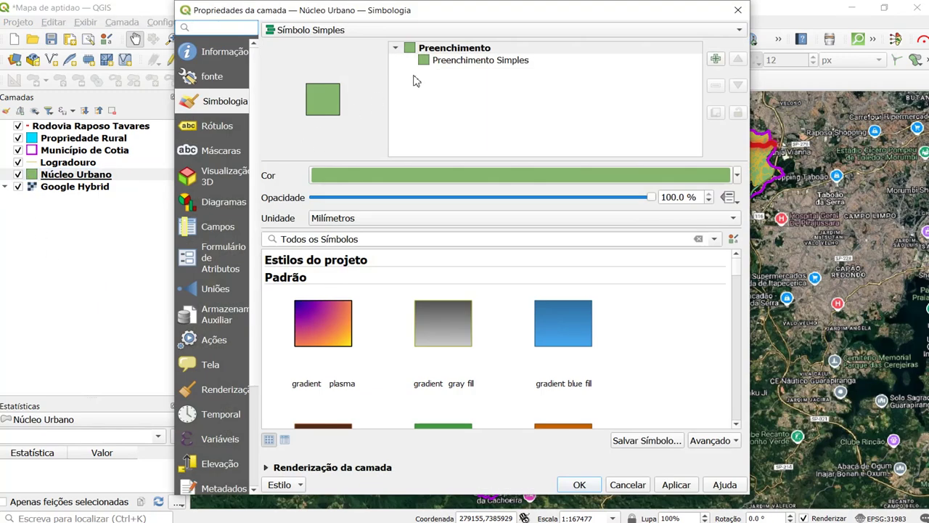
{"action": "left_click", "coordinate": [434, 63]}
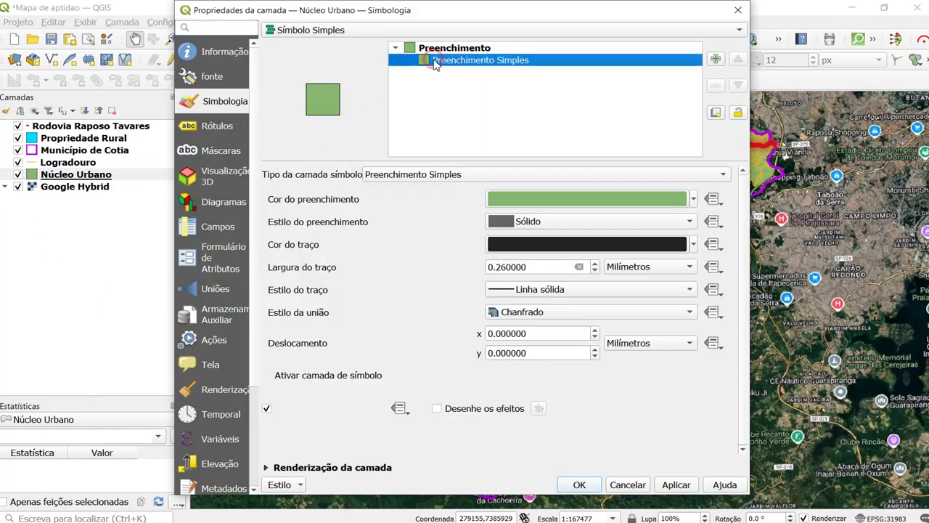
{"action": "left_click", "coordinate": [693, 203]}
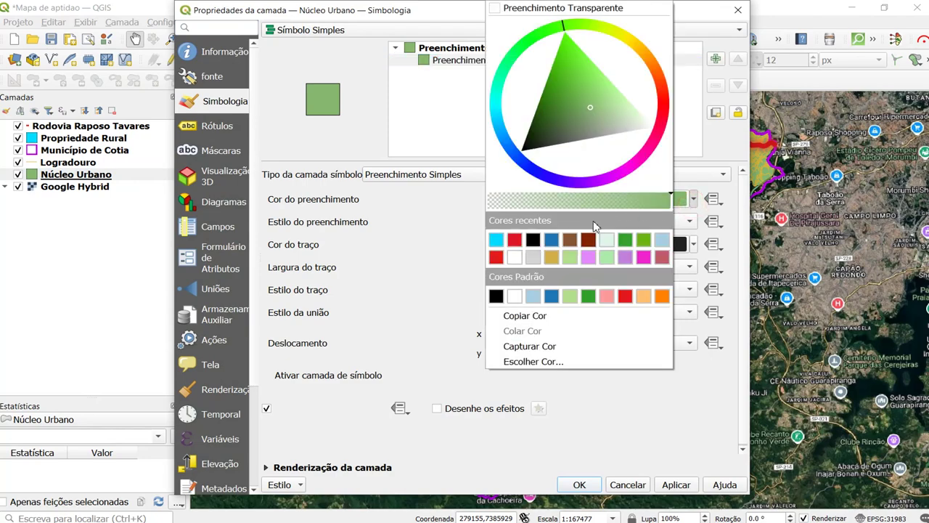
{"action": "left_click", "coordinate": [534, 257]}
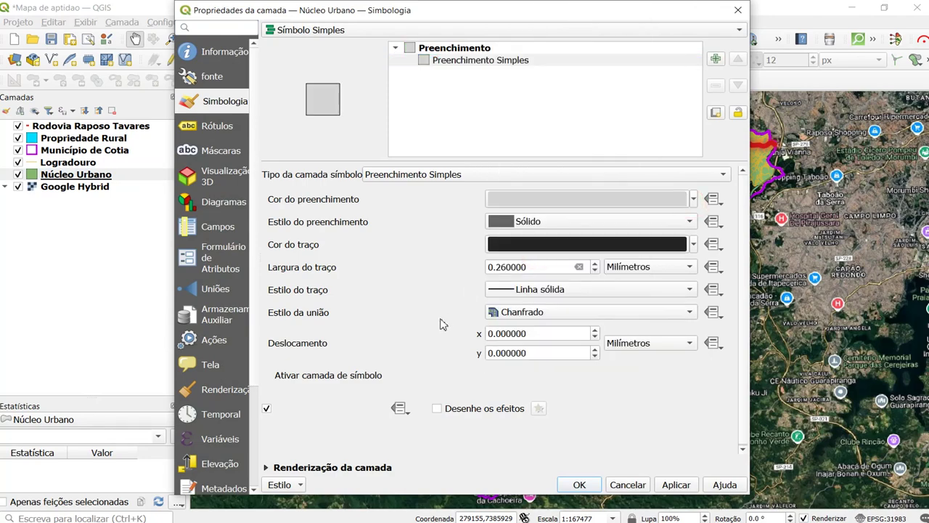
Set the Núcleo Urbano layer's rendering opacity to 50%, apply the styling and check its transparency over the basemap.
{"action": "left_click", "coordinate": [266, 468]}
{"action": "double_click", "coordinate": [696, 398]}
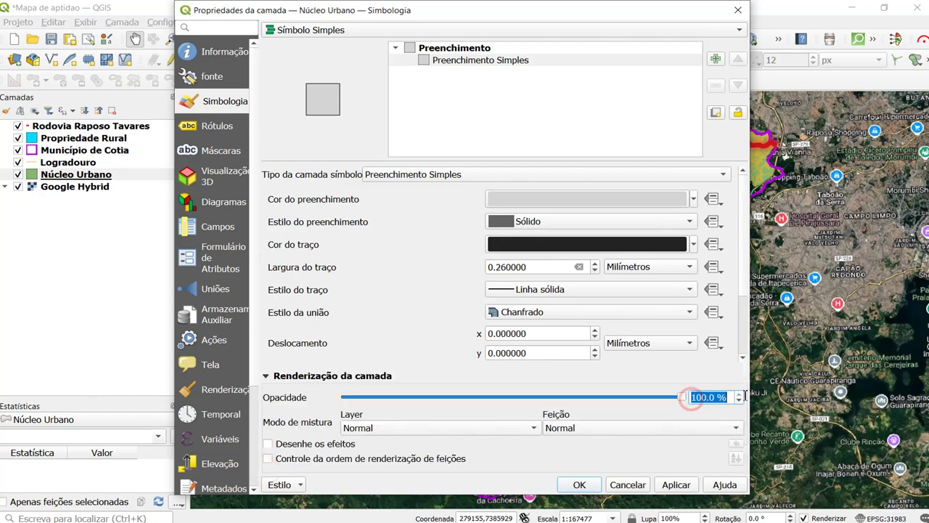
{"action": "type", "text": "50"}
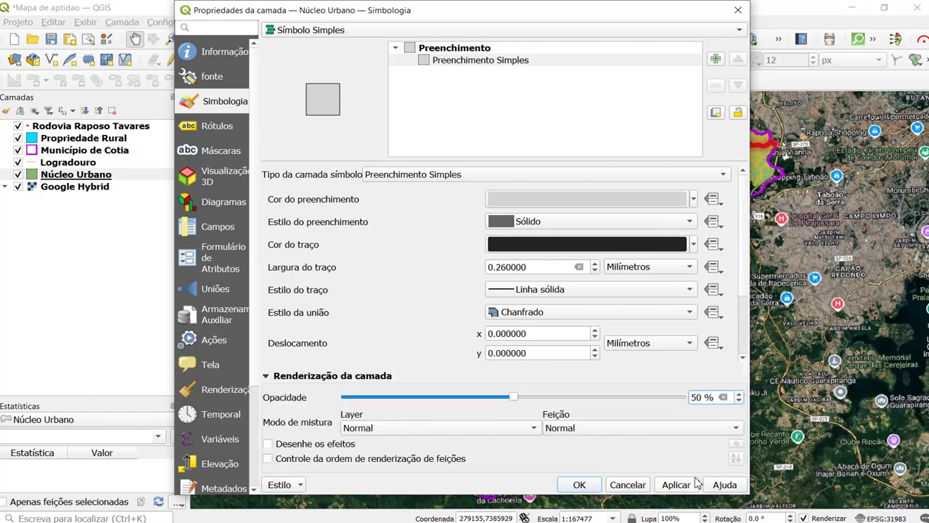
{"action": "left_click", "coordinate": [587, 484]}
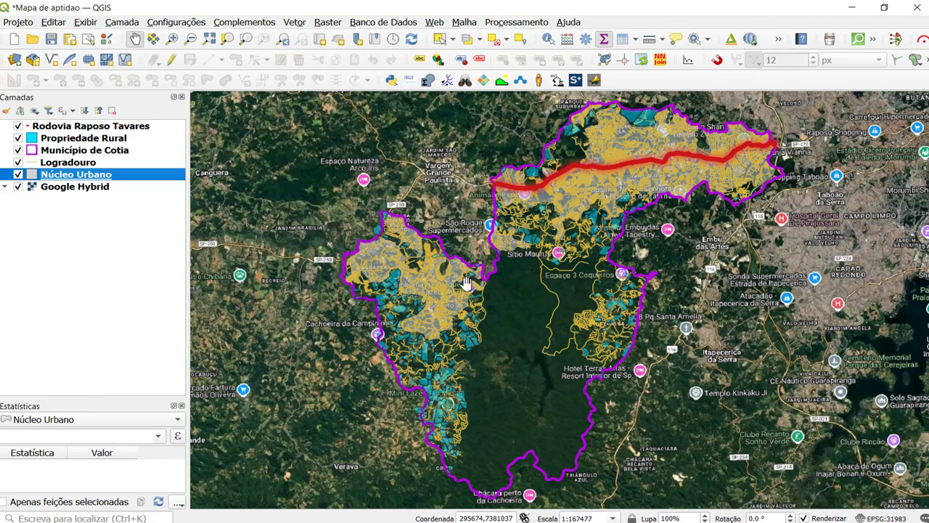
{"action": "scroll", "coordinate": [452, 304], "scroll_direction": "up", "scroll_amount": 3}
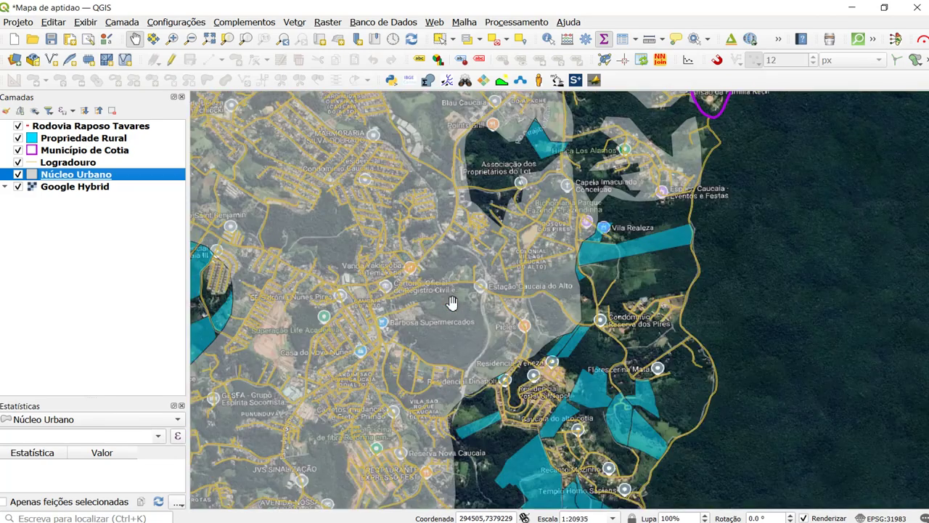
{"action": "scroll", "coordinate": [452, 304], "scroll_direction": "down", "scroll_amount": 3}
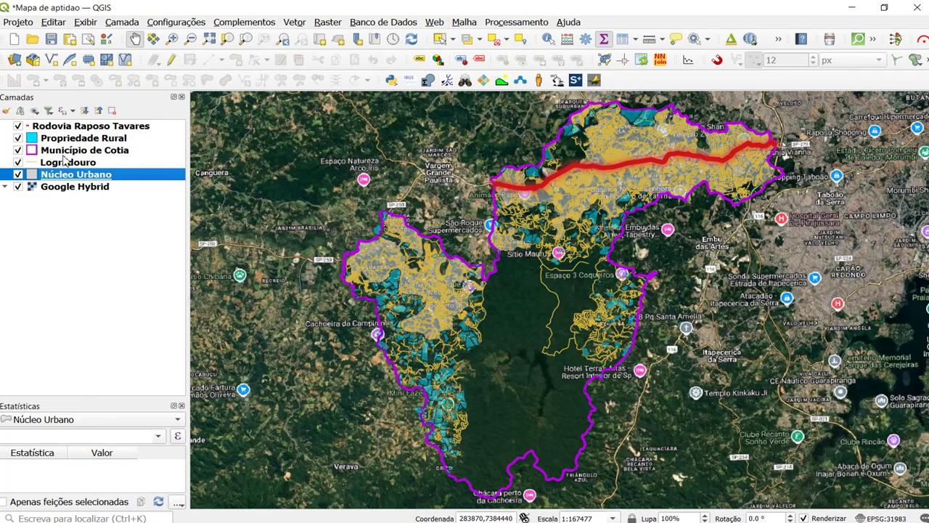
Examine the Logradouro layer's attribute table, checking the street type, title and name fields for missing values.
{"action": "right_click", "coordinate": [64, 163]}
{"action": "left_click", "coordinate": [114, 354]}
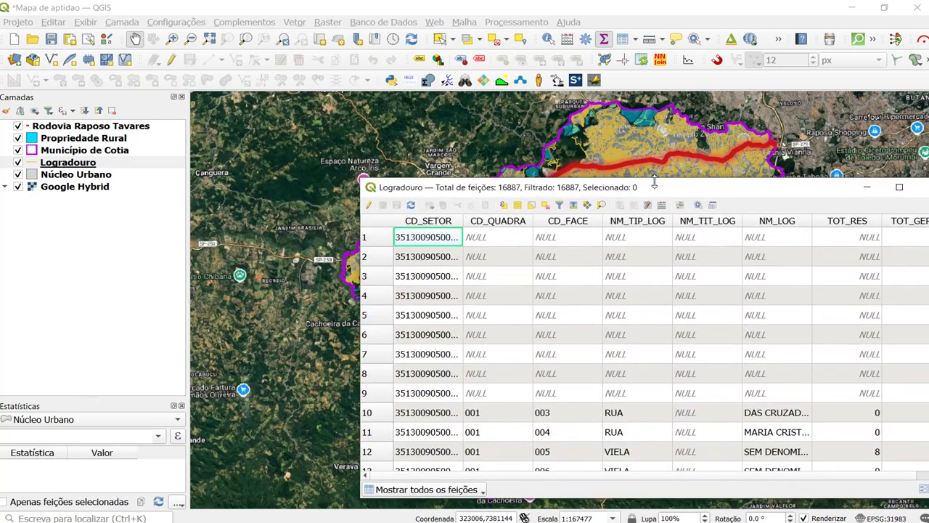
{"action": "double_click", "coordinate": [654, 181]}
{"action": "left_click_drag", "start_coordinate": [649, 14], "coordinate": [434, 27]}
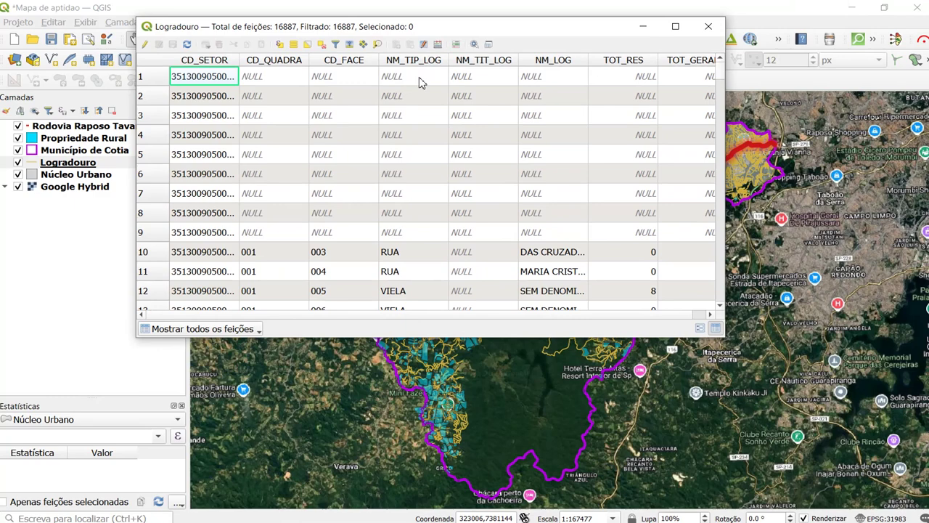
{"action": "scroll", "coordinate": [423, 110], "scroll_direction": "down", "scroll_amount": 3}
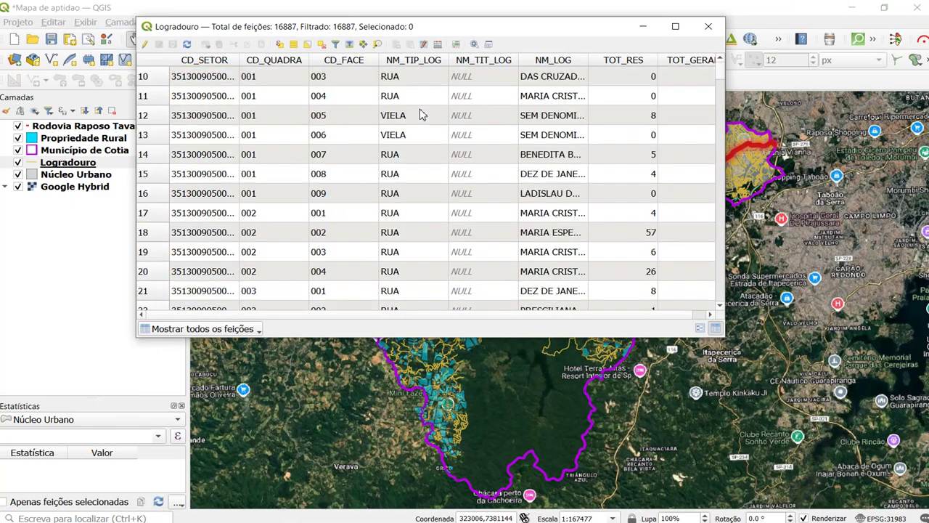
{"action": "scroll", "coordinate": [444, 109], "scroll_direction": "up", "scroll_amount": 3}
{"action": "scroll", "coordinate": [479, 82], "scroll_direction": "down", "scroll_amount": 1}
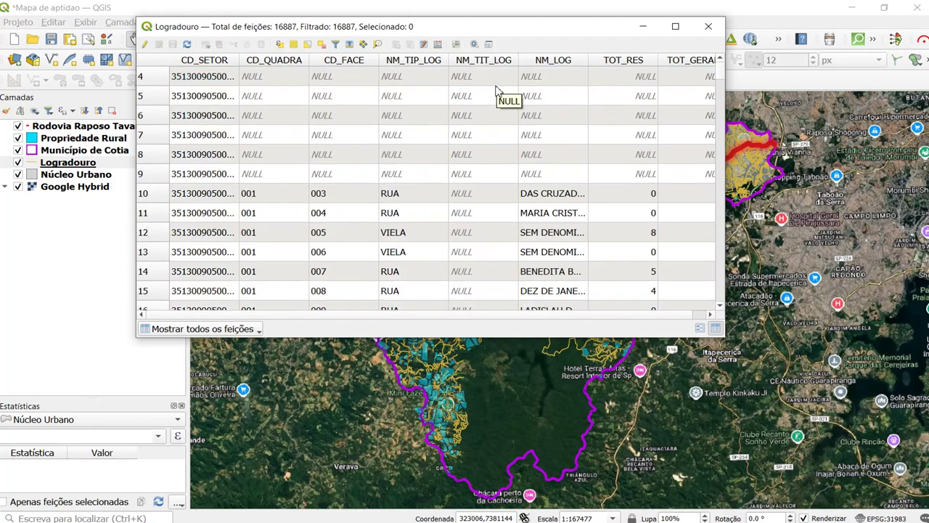
{"action": "scroll", "coordinate": [512, 121], "scroll_direction": "down", "scroll_amount": 2}
{"action": "scroll", "coordinate": [512, 121], "scroll_direction": "up", "scroll_amount": 1}
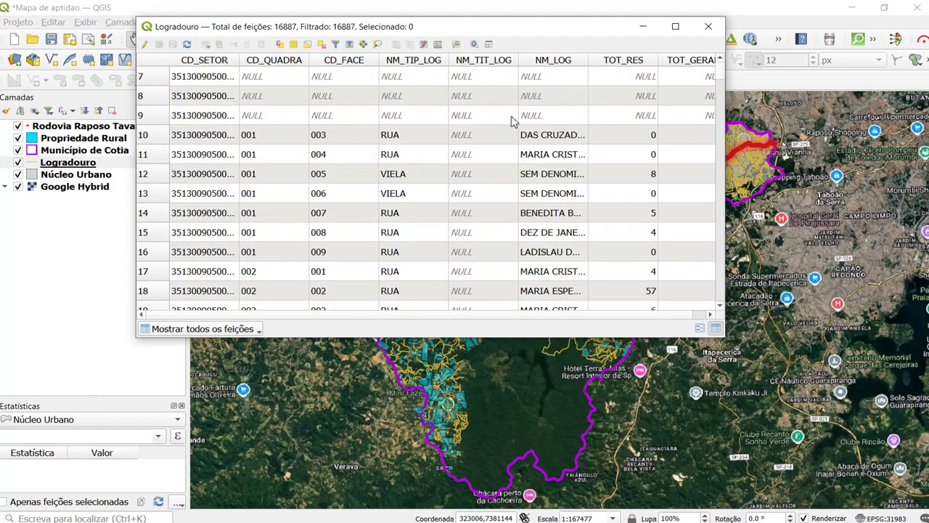
{"action": "scroll", "coordinate": [512, 122], "scroll_direction": "up", "scroll_amount": 2}
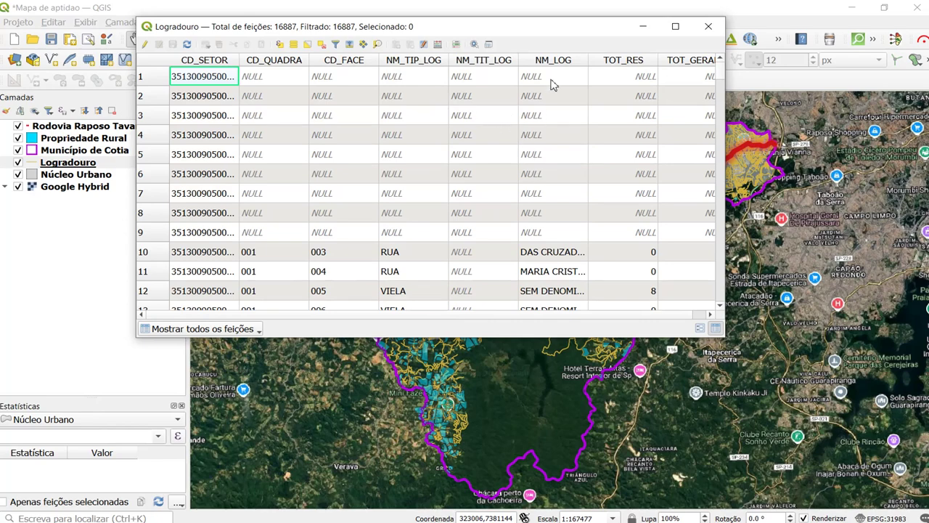
{"action": "scroll", "coordinate": [546, 268], "scroll_direction": "down", "scroll_amount": 3}
{"action": "scroll", "coordinate": [552, 200], "scroll_direction": "up", "scroll_amount": 1}
{"action": "left_click", "coordinate": [708, 26]}
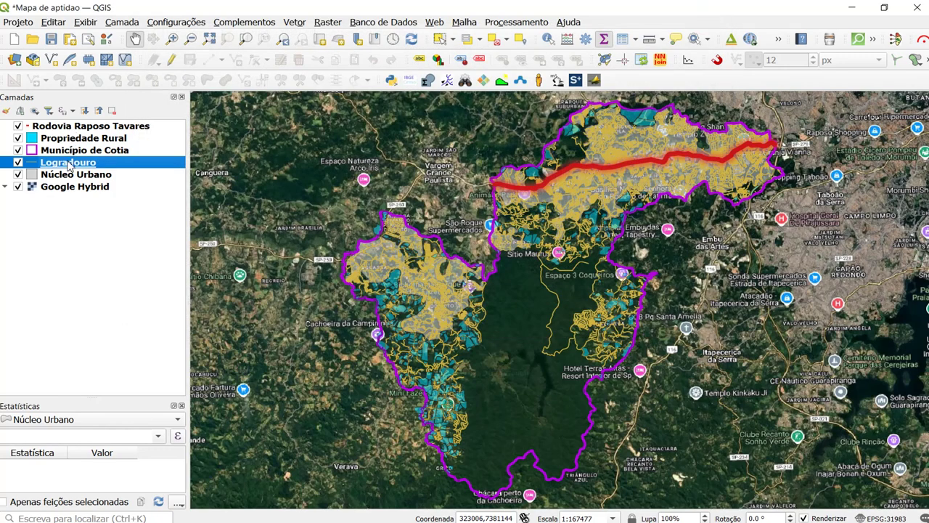
Remove the Logradouro layer from the project and save the project.
{"action": "right_click", "coordinate": [69, 166]}
{"action": "left_click", "coordinate": [118, 307]}
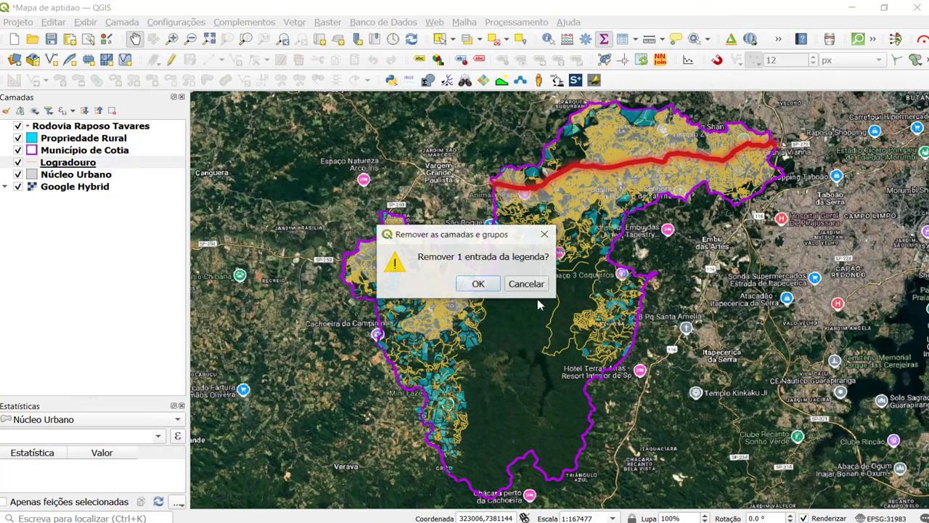
{"action": "left_click", "coordinate": [477, 285]}
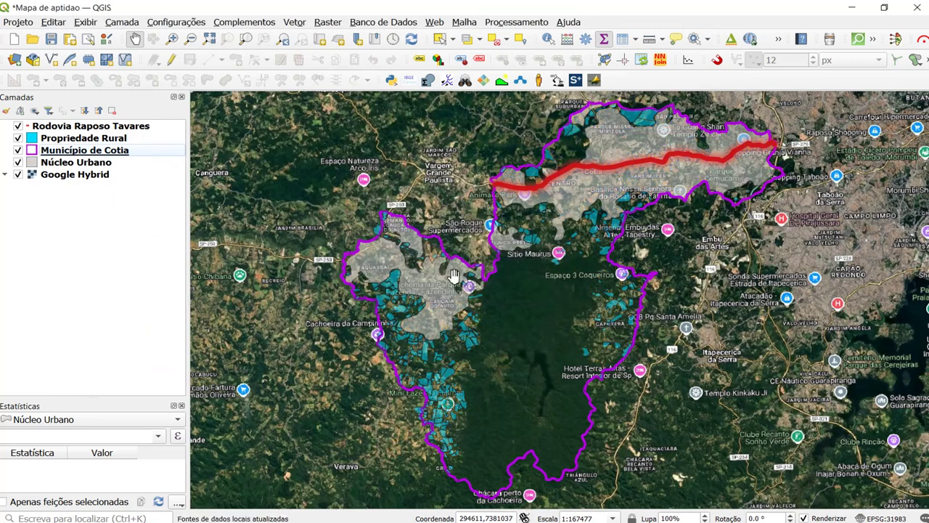
{"action": "left_click", "coordinate": [54, 40]}
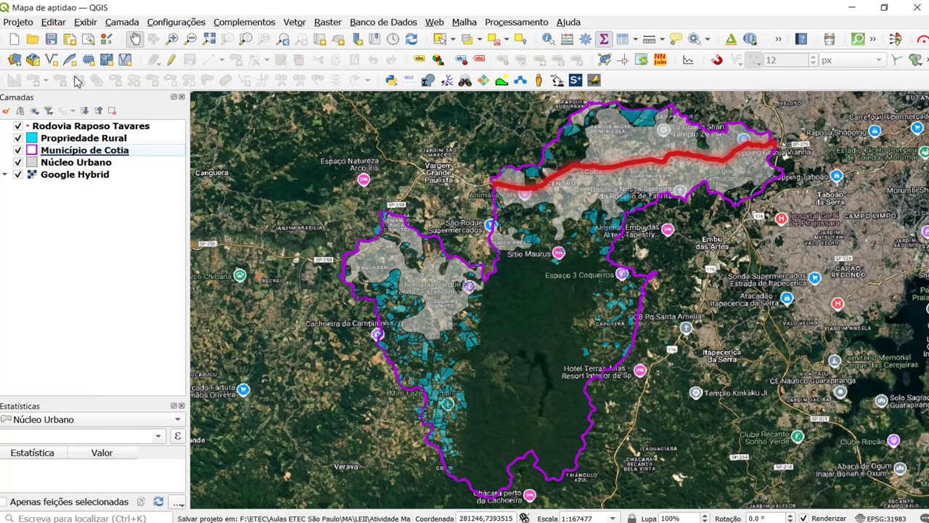
Examine the Propriedade Rural attribute table sorted by name, widening the desc_class and desc_subcl columns to read their full values.
{"action": "left_click", "coordinate": [86, 139]}
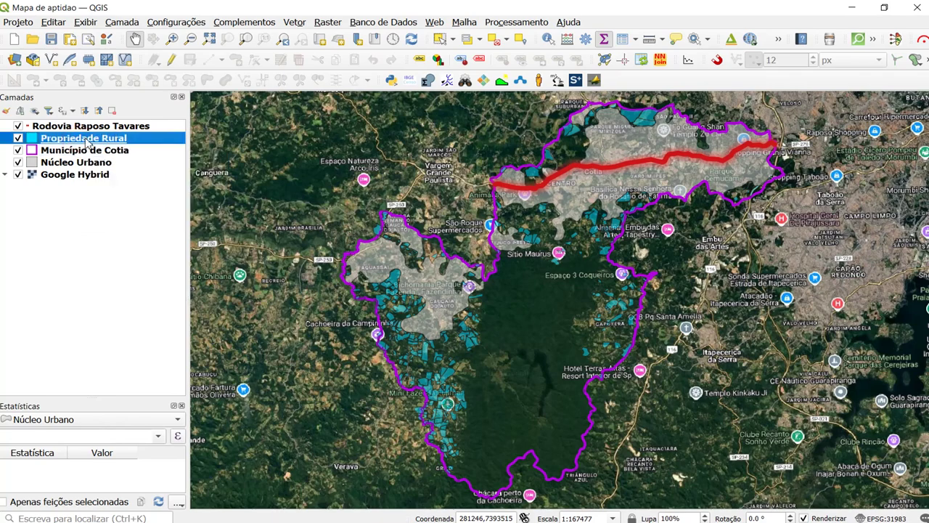
{"action": "right_click", "coordinate": [77, 142]}
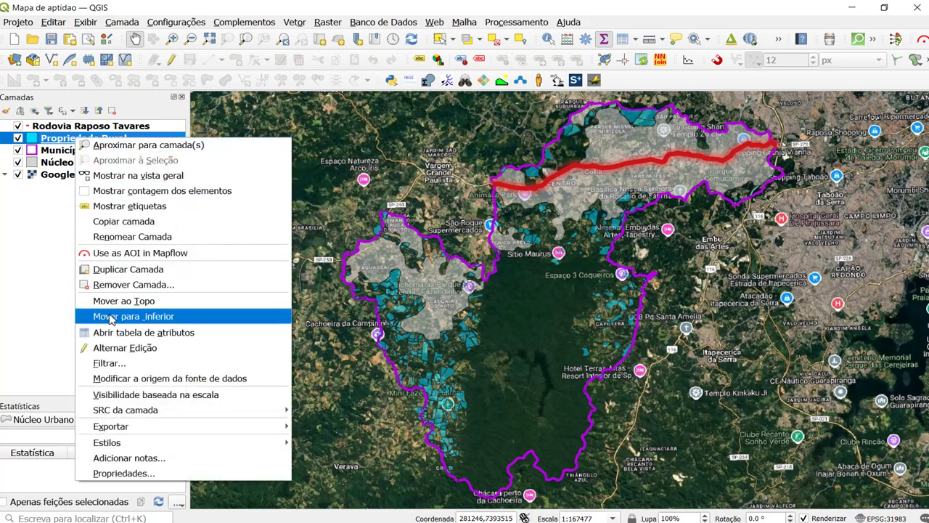
{"action": "left_click", "coordinate": [109, 330]}
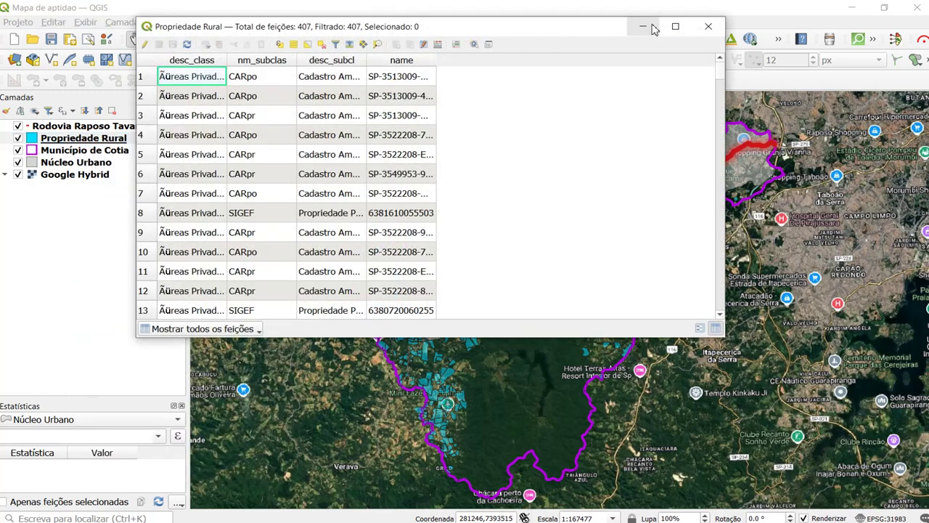
{"action": "left_click", "coordinate": [675, 26]}
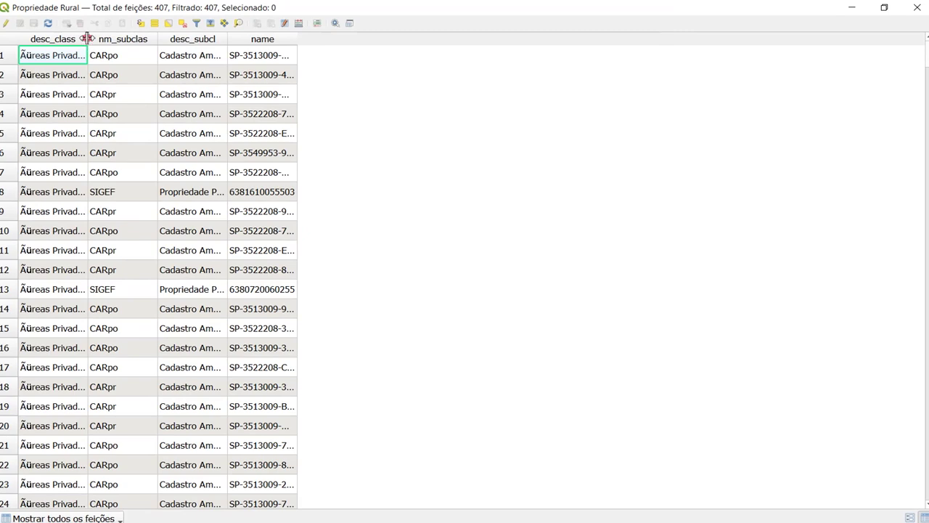
{"action": "left_click_drag", "start_coordinate": [87, 40], "coordinate": [127, 34]}
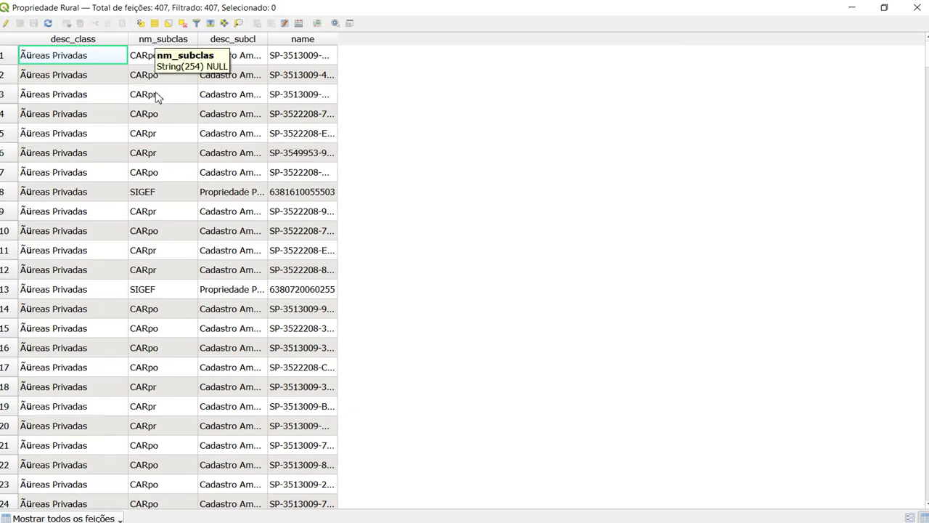
{"action": "left_click", "coordinate": [270, 38]}
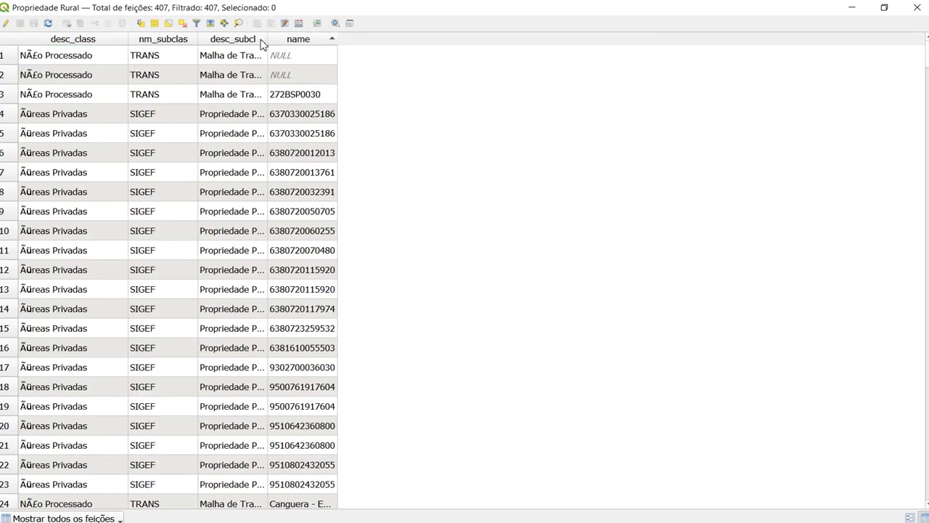
{"action": "double_click", "coordinate": [266, 39]}
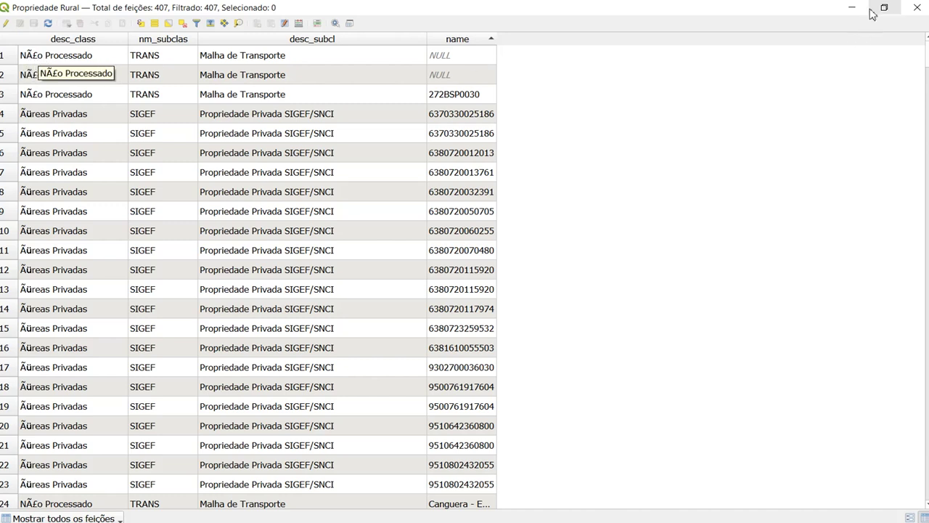
{"action": "left_click", "coordinate": [37, 59]}
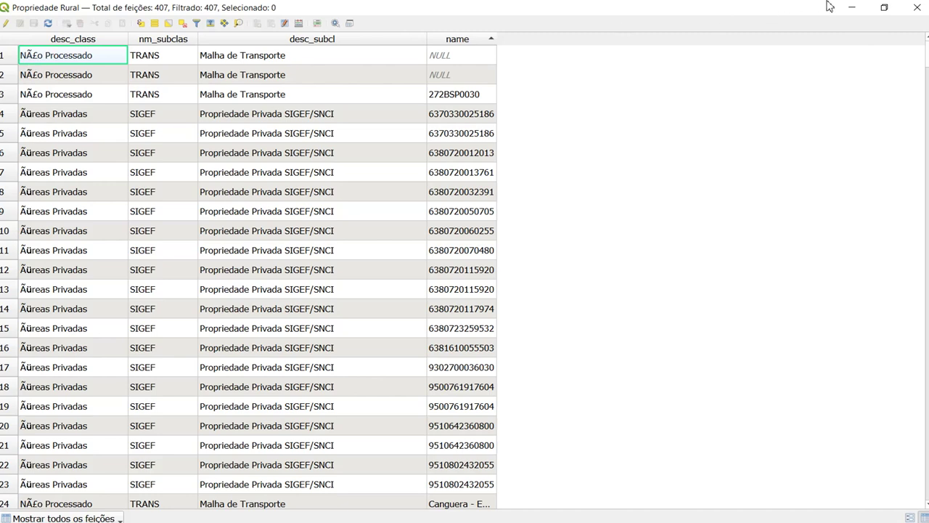
{"action": "left_click", "coordinate": [917, 7]}
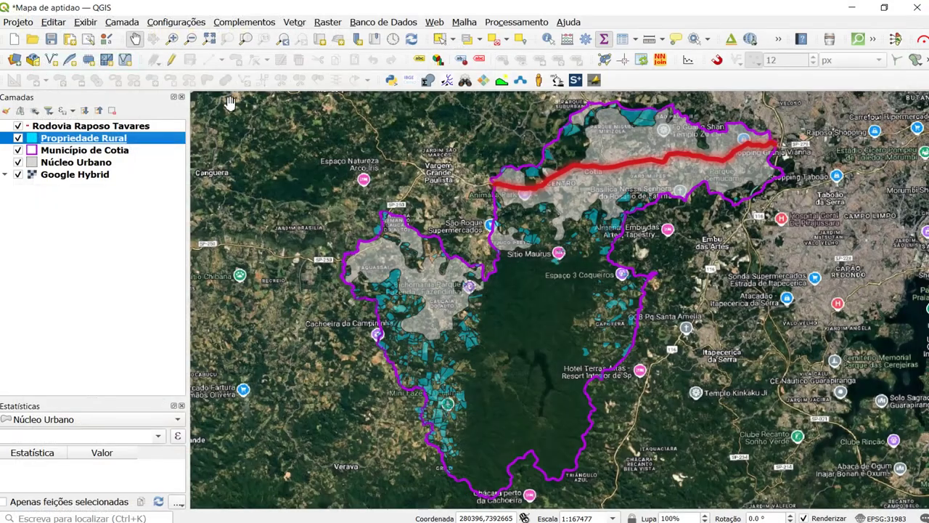
Set the Propriedade Rural layer's data source encoding to UTF-8 and reopen its attribute table to check the text.
{"action": "right_click", "coordinate": [73, 143]}
{"action": "left_click", "coordinate": [132, 473]}
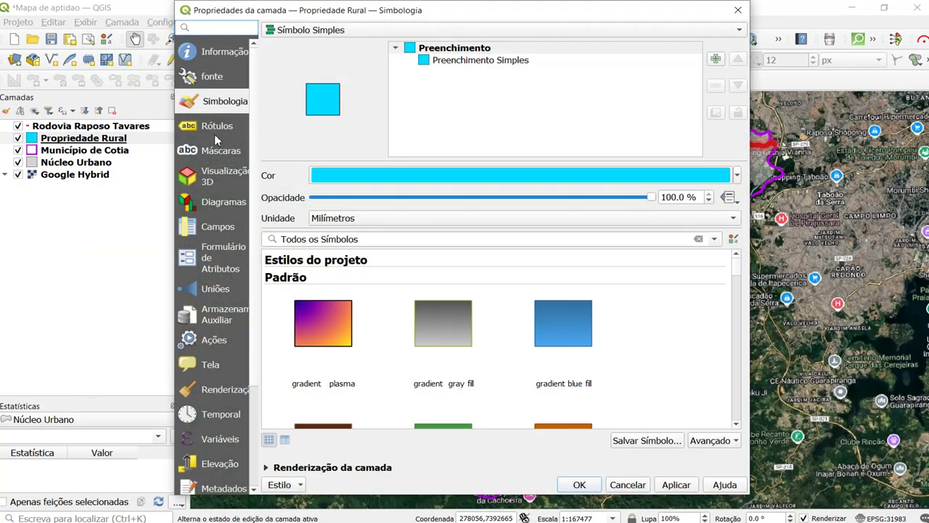
{"action": "left_click", "coordinate": [213, 77]}
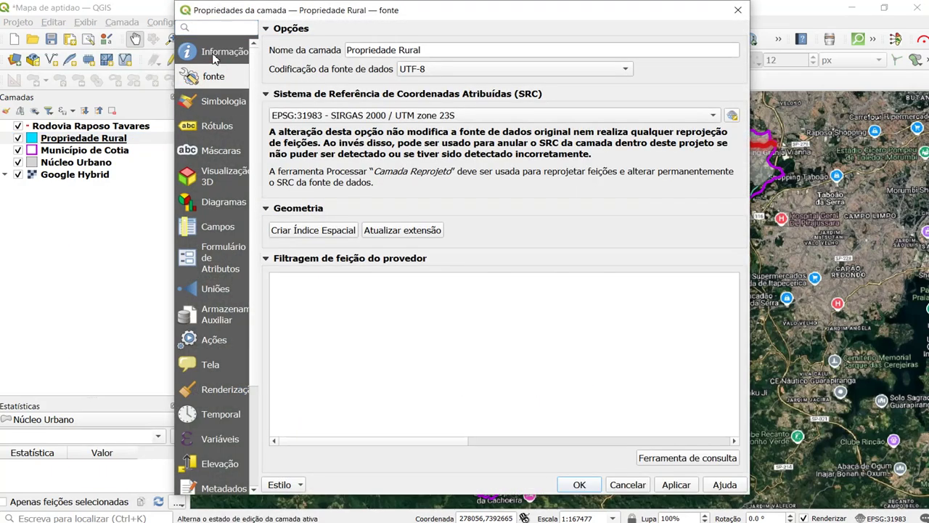
{"action": "left_click", "coordinate": [436, 70]}
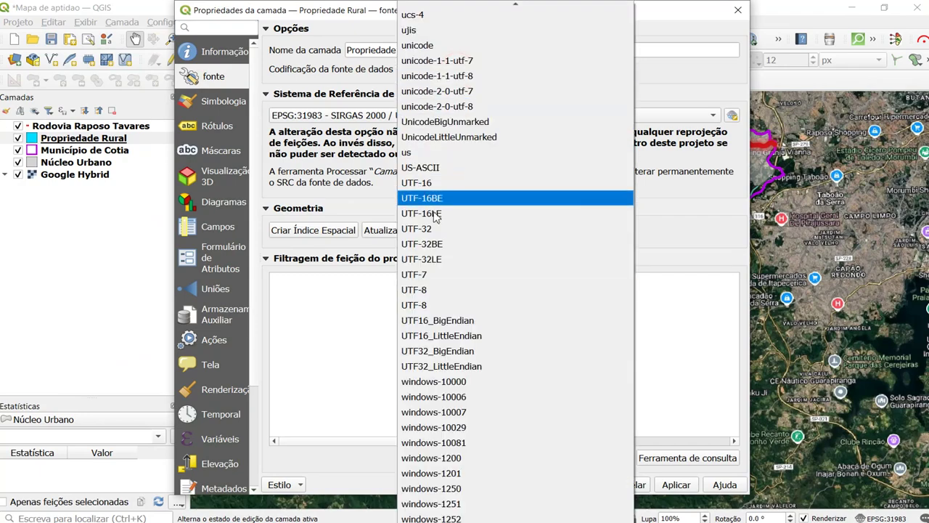
{"action": "left_click", "coordinate": [417, 305]}
{"action": "left_click", "coordinate": [584, 484]}
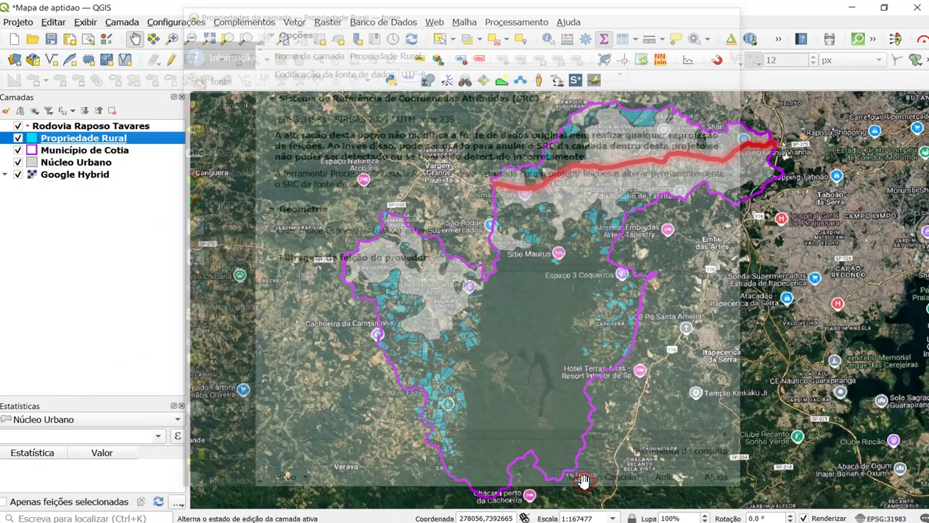
{"action": "right_click", "coordinate": [128, 143]}
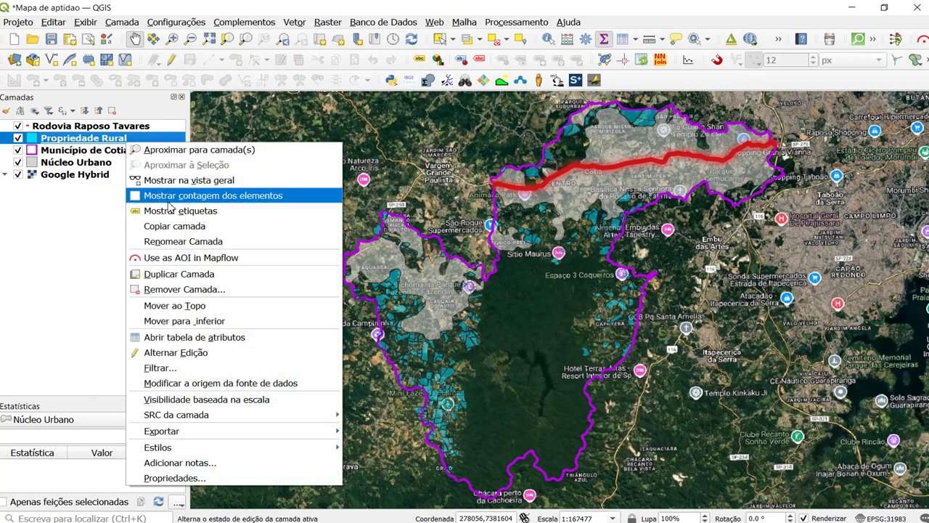
{"action": "left_click", "coordinate": [182, 343]}
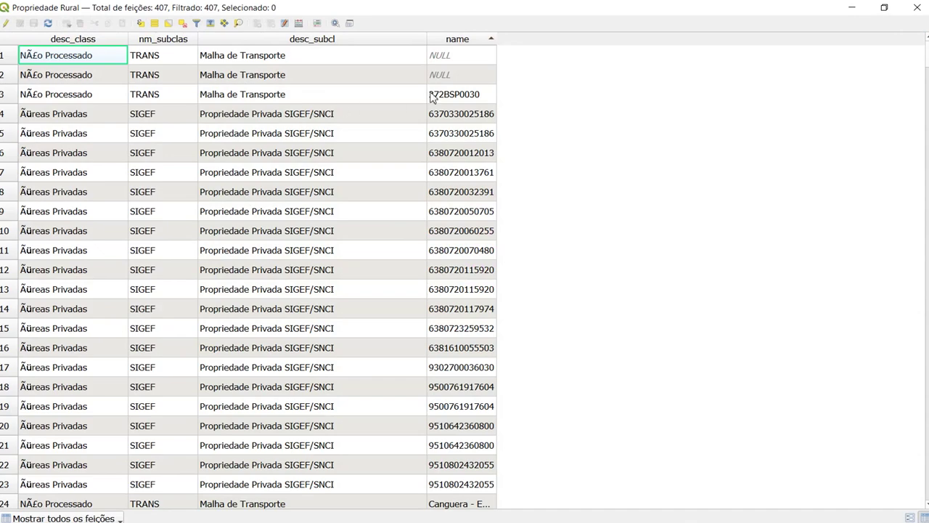
Review the aptitude criteria on the exercise slide, then return to the Propriedade Rural attribute table in QGIS.
{"action": "key", "text": "alt+Tab"}
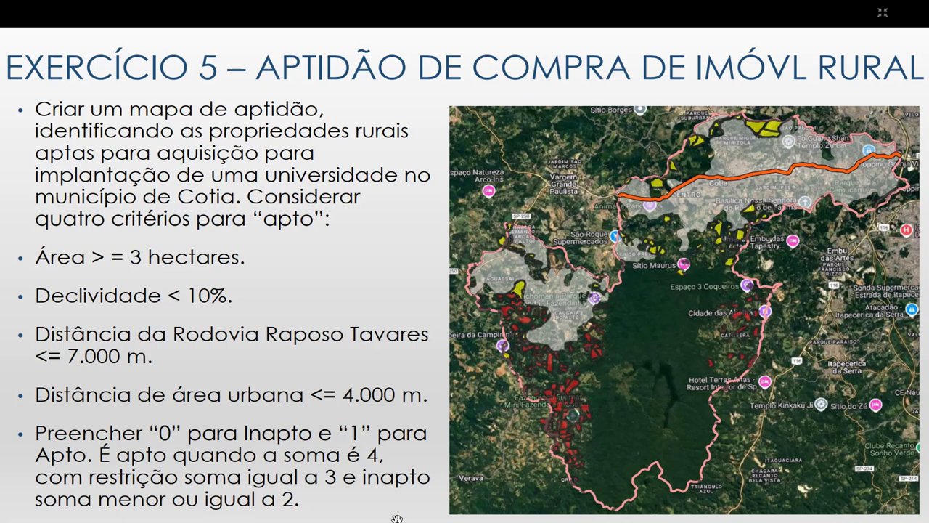
{"action": "key", "text": "super"}
{"action": "mouse_move", "coordinate": [479, 514]}
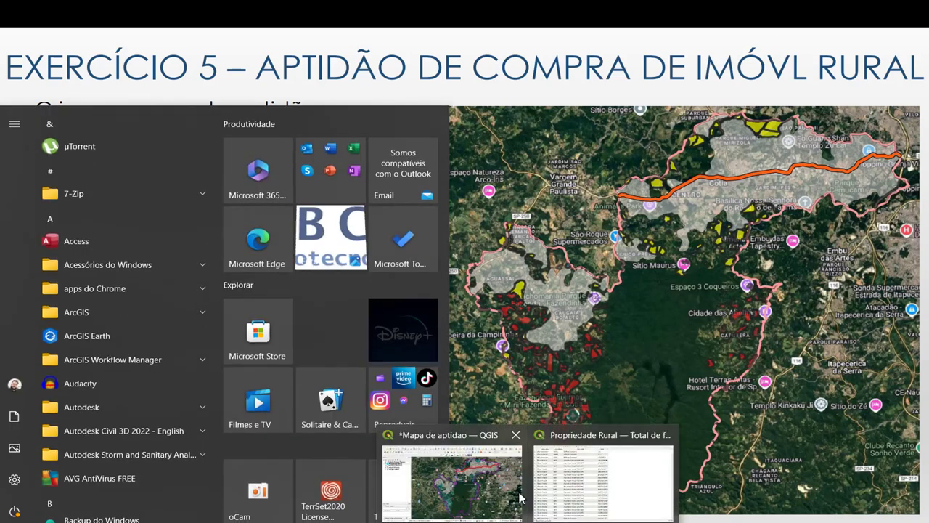
{"action": "left_click", "coordinate": [557, 474]}
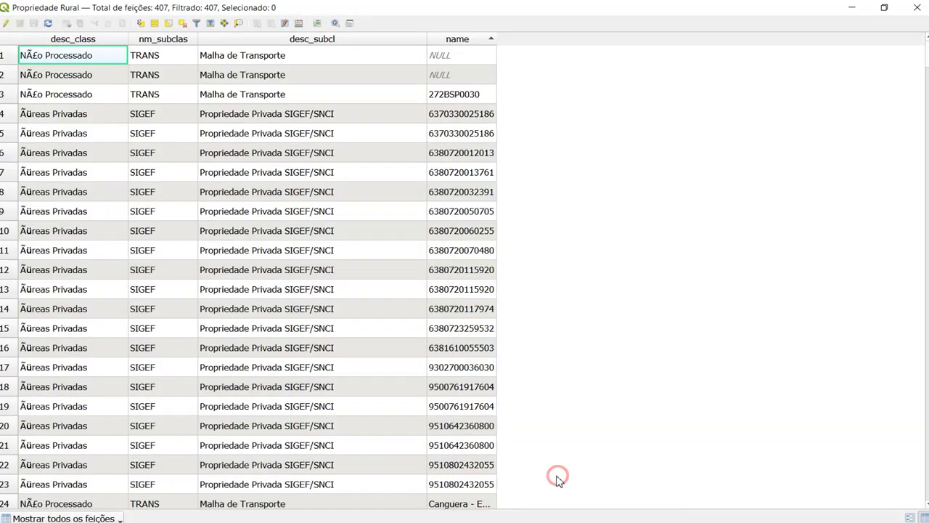
Create a decimal field named Area_he in the Propriedade Rural table, calculated with the expression $area/10000.
{"action": "left_click", "coordinate": [297, 24]}
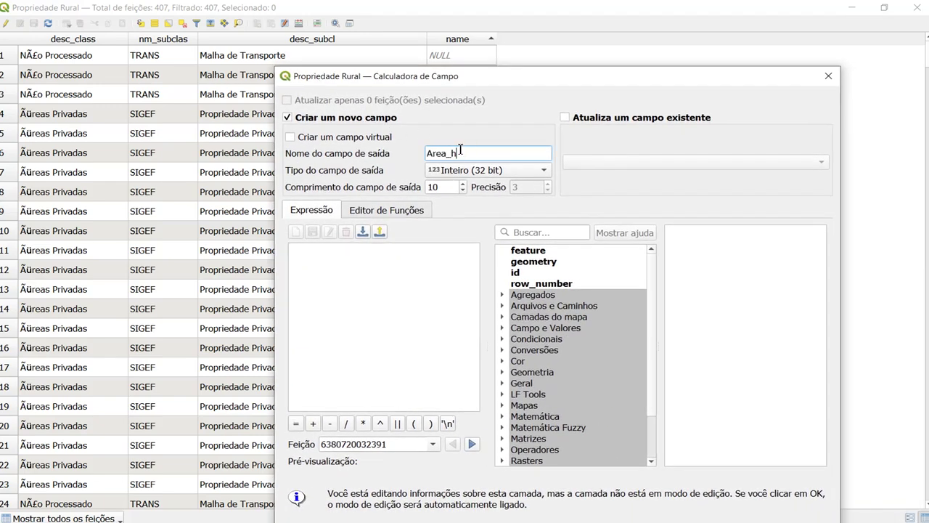
{"action": "left_click", "coordinate": [463, 171]}
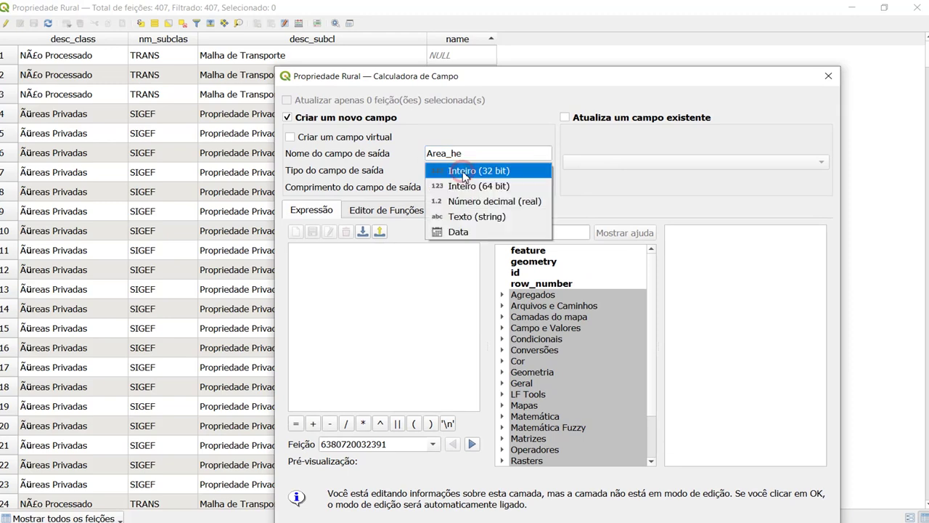
{"action": "left_click", "coordinate": [467, 203]}
{"action": "left_click", "coordinate": [360, 282]}
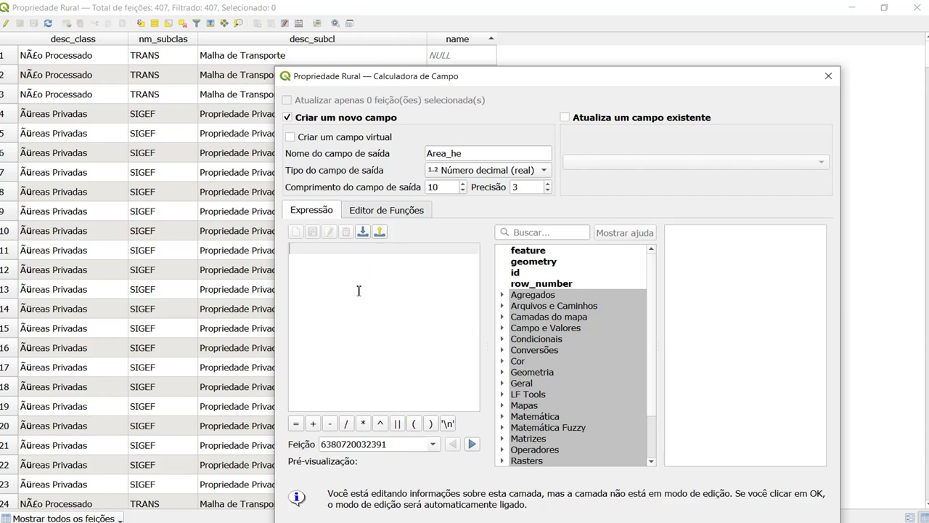
{"action": "type", "text": "$area"}
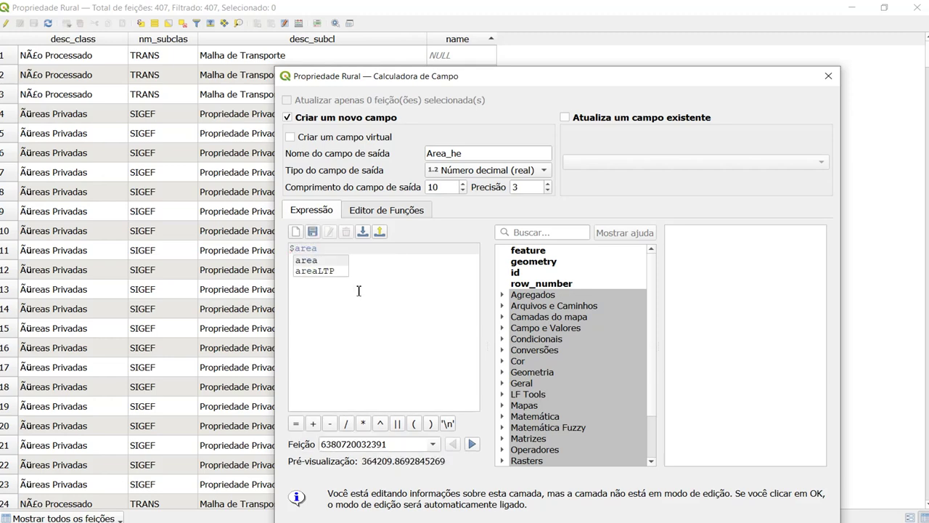
{"action": "type", "text": "/10000"}
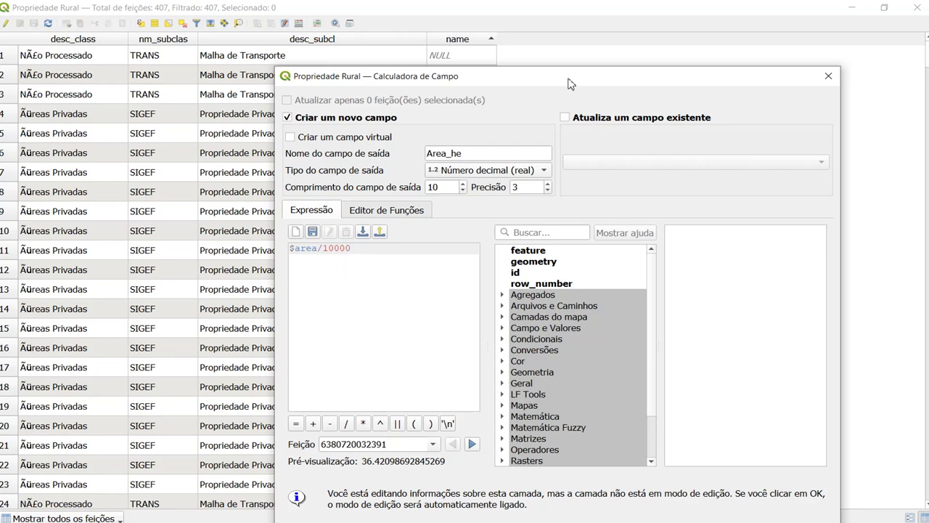
{"action": "left_click", "coordinate": [660, 511]}
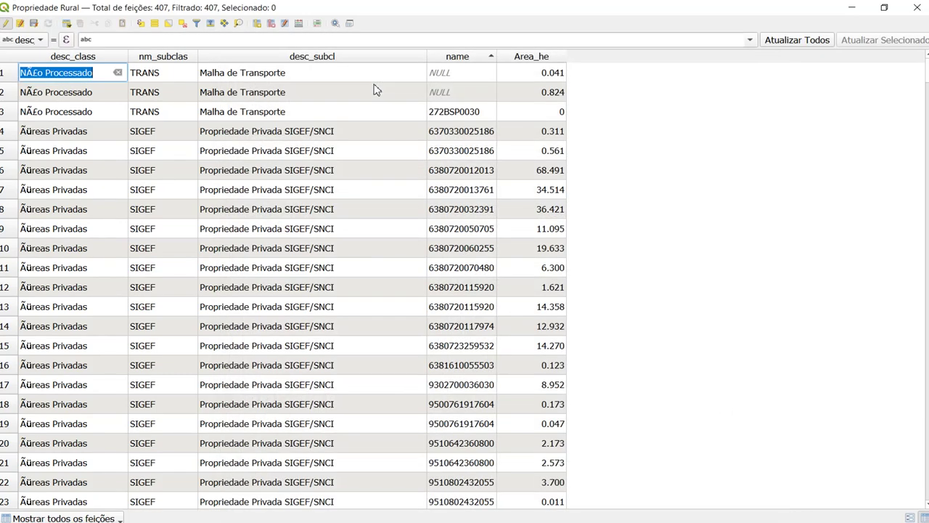
Sort the Propriedade Rural table by Area_he in ascending and descending order to examine the smallest and largest properties.
{"action": "left_click", "coordinate": [544, 58]}
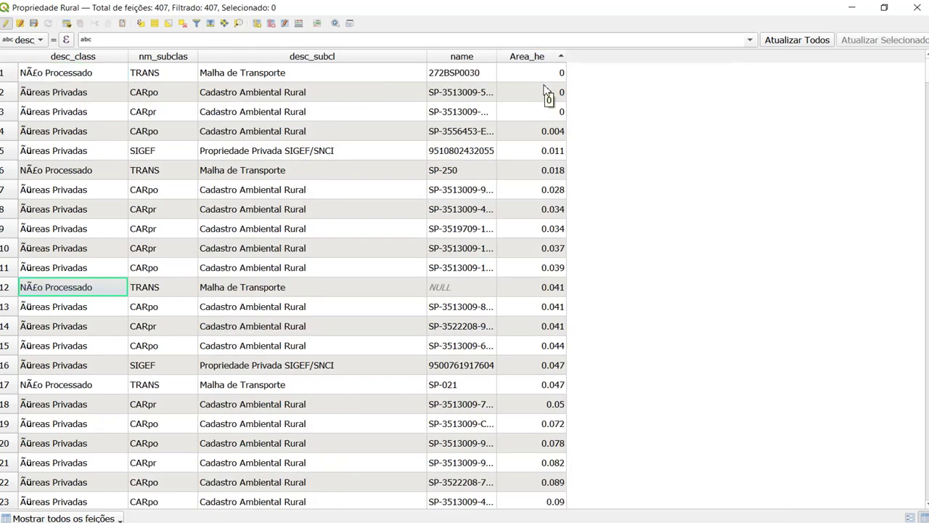
{"action": "scroll", "coordinate": [546, 91], "scroll_direction": "down", "scroll_amount": 5}
{"action": "scroll", "coordinate": [546, 91], "scroll_direction": "up", "scroll_amount": 5}
{"action": "left_click", "coordinate": [543, 59]}
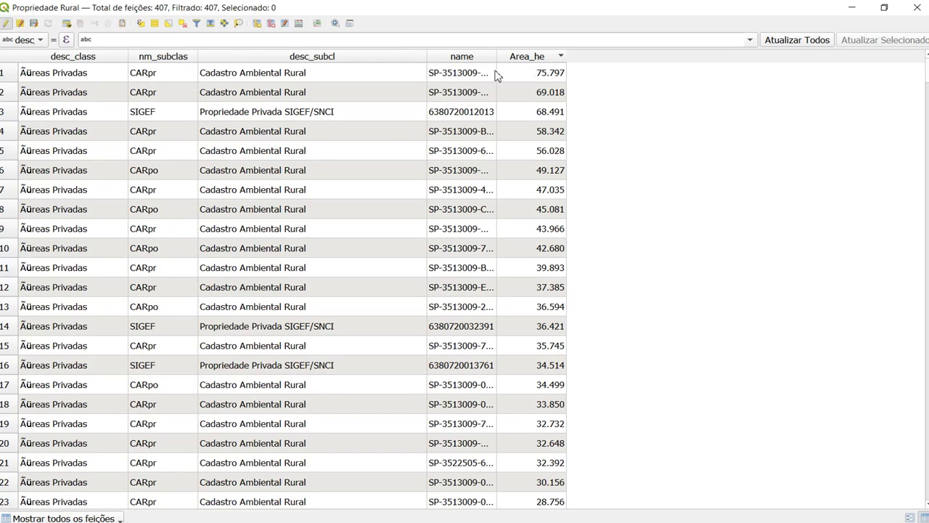
{"action": "left_click", "coordinate": [530, 57]}
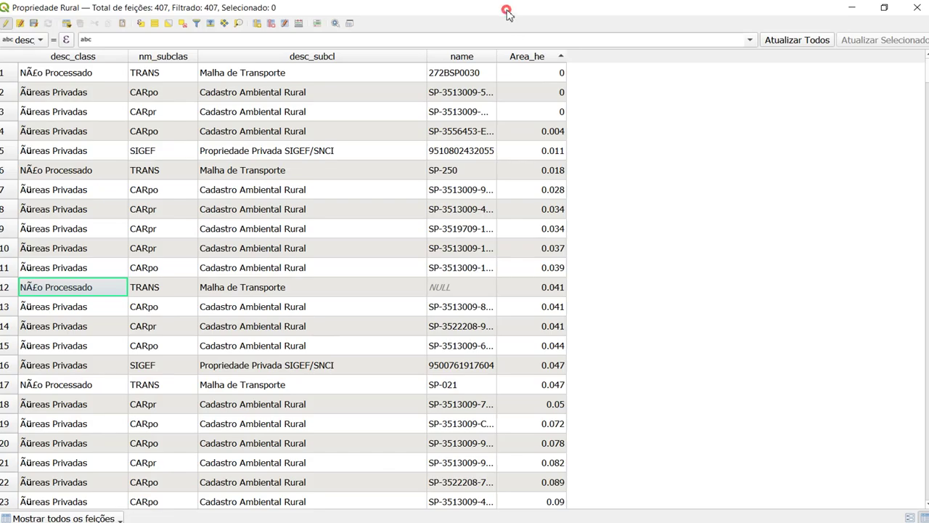
{"action": "double_click", "coordinate": [510, 10]}
{"action": "double_click", "coordinate": [518, 88]}
{"action": "left_click", "coordinate": [504, 58]}
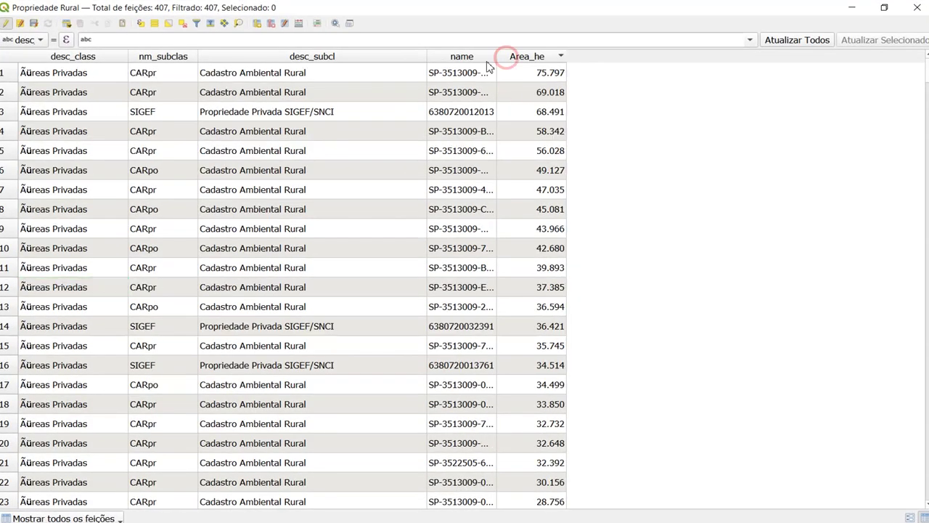
Select the property with the largest Area_he, examine its location on the map, and clear the selection in the attribute table.
{"action": "left_click", "coordinate": [9, 79]}
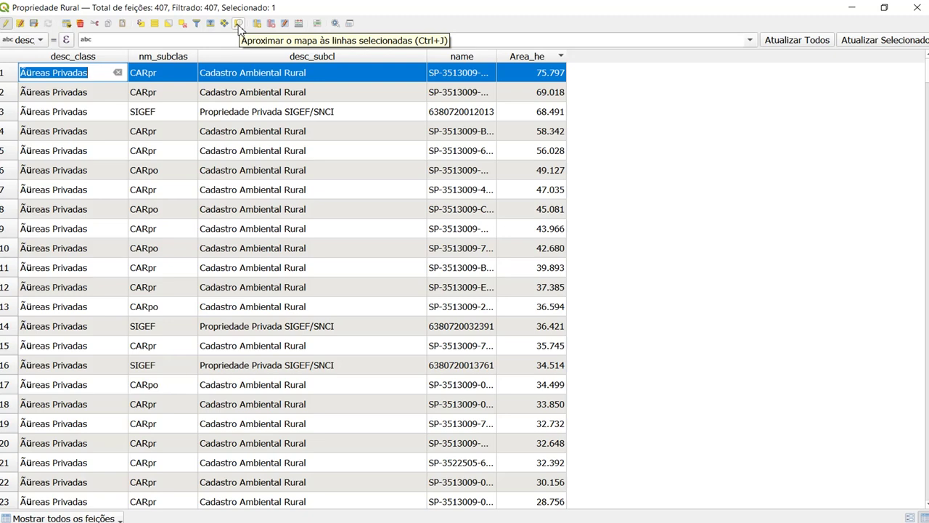
{"action": "left_click", "coordinate": [457, 483]}
{"action": "scroll", "coordinate": [464, 243], "scroll_direction": "down", "scroll_amount": 2}
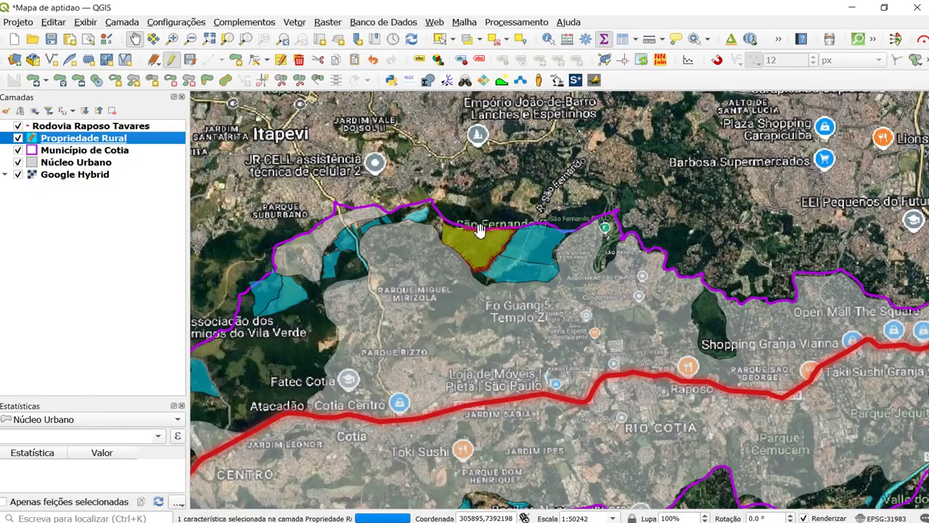
{"action": "scroll", "coordinate": [479, 236], "scroll_direction": "down", "scroll_amount": 1}
{"action": "scroll", "coordinate": [479, 236], "scroll_direction": "up", "scroll_amount": 2}
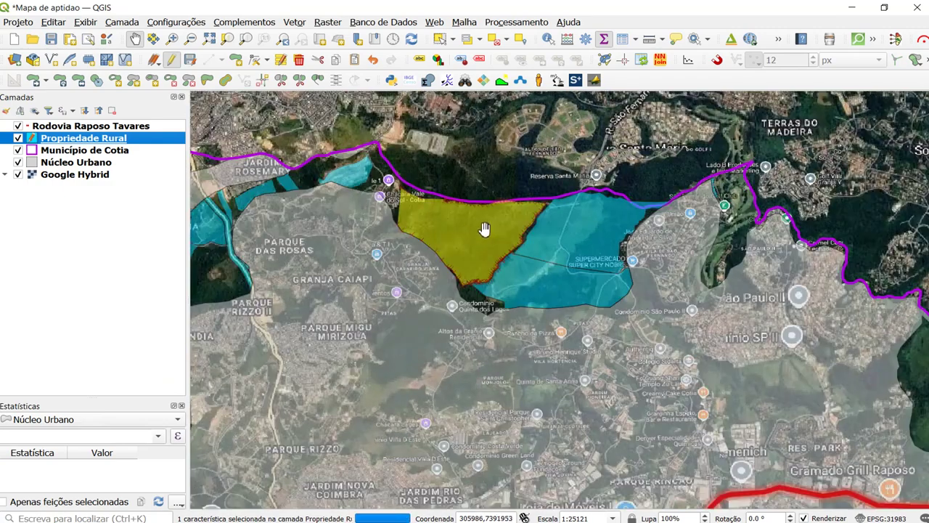
{"action": "scroll", "coordinate": [473, 212], "scroll_direction": "up", "scroll_amount": 1}
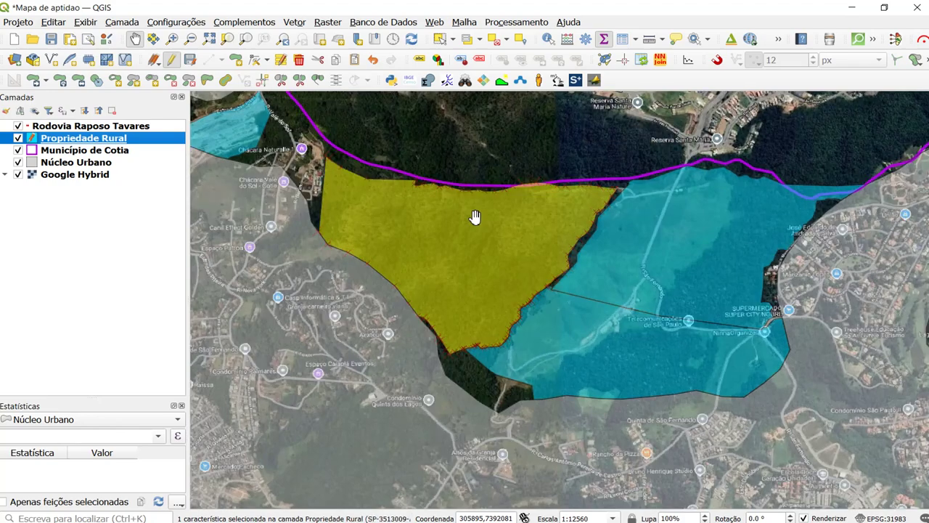
{"action": "mouse_move", "coordinate": [530, 521]}
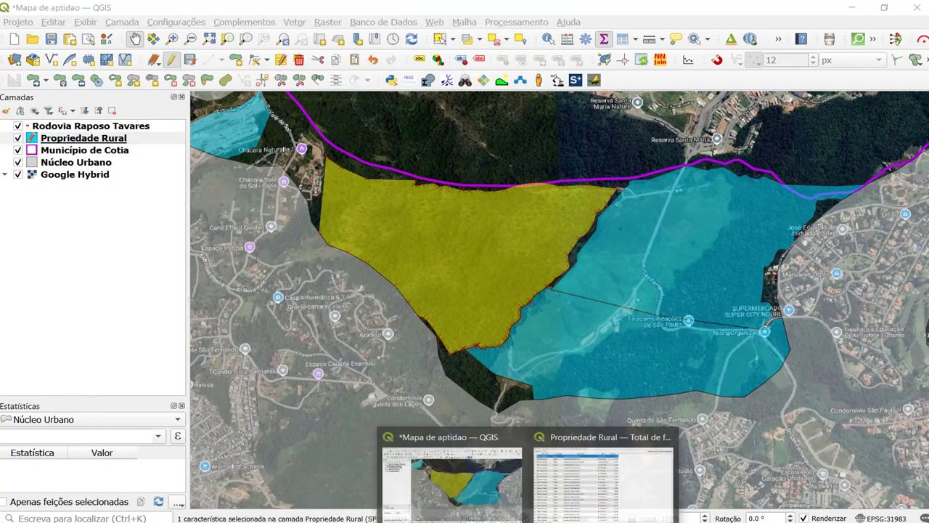
{"action": "left_click", "coordinate": [581, 486]}
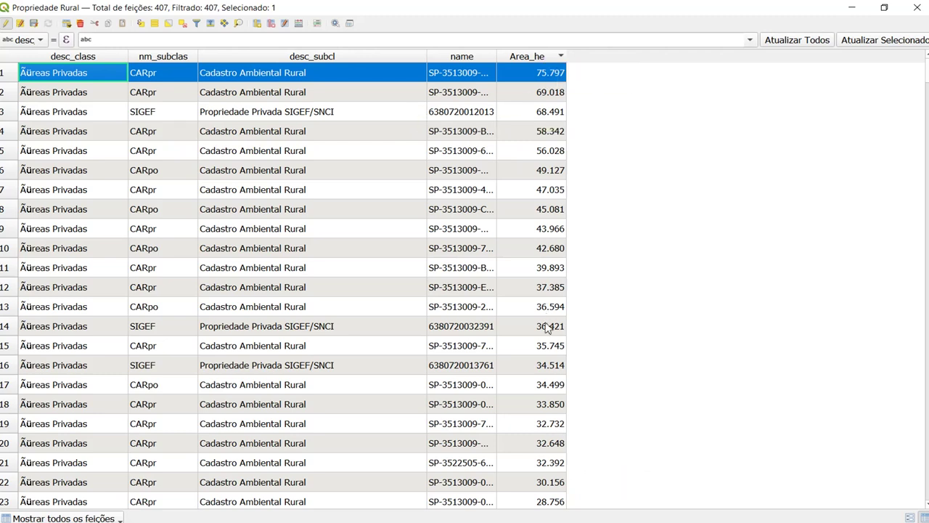
{"action": "left_click", "coordinate": [183, 25]}
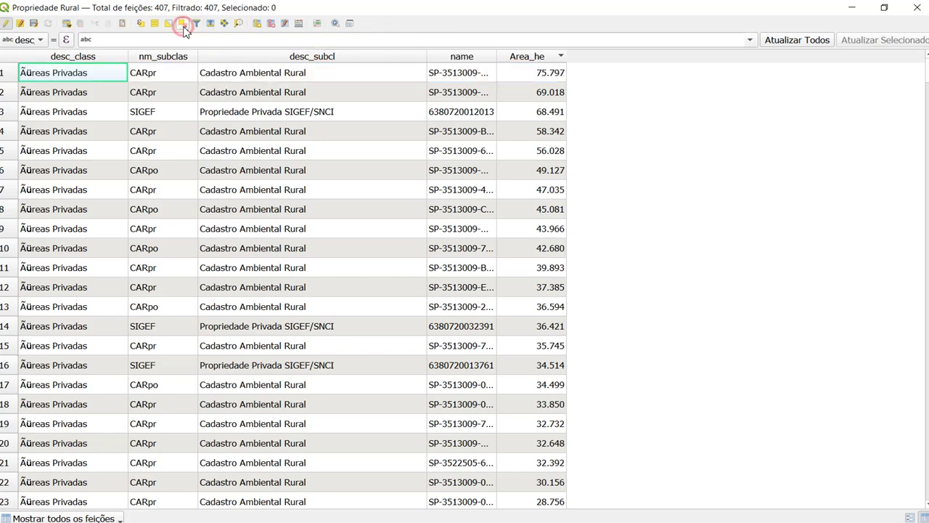
Create a decimal field named Decliv with length 10 and precision 3, filled with NULL for all rural properties.
{"action": "left_click", "coordinate": [300, 25]}
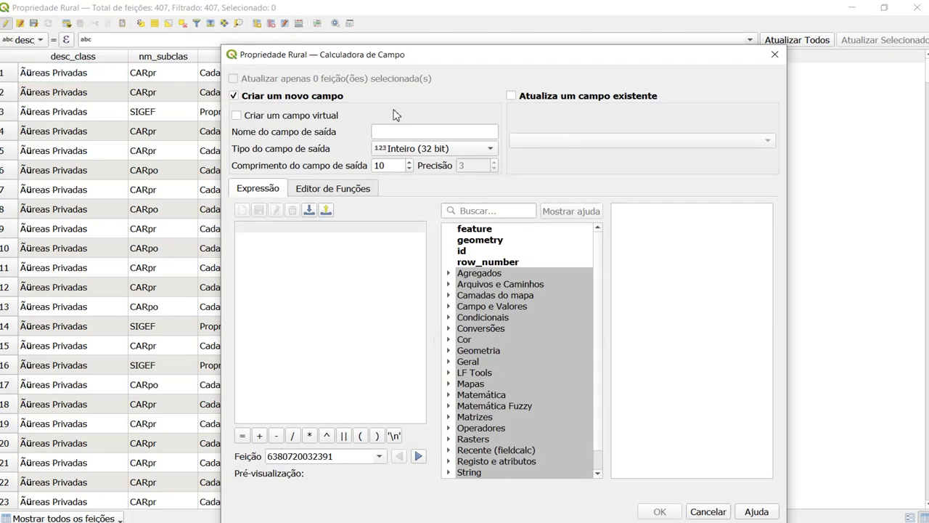
{"action": "left_click", "coordinate": [401, 130]}
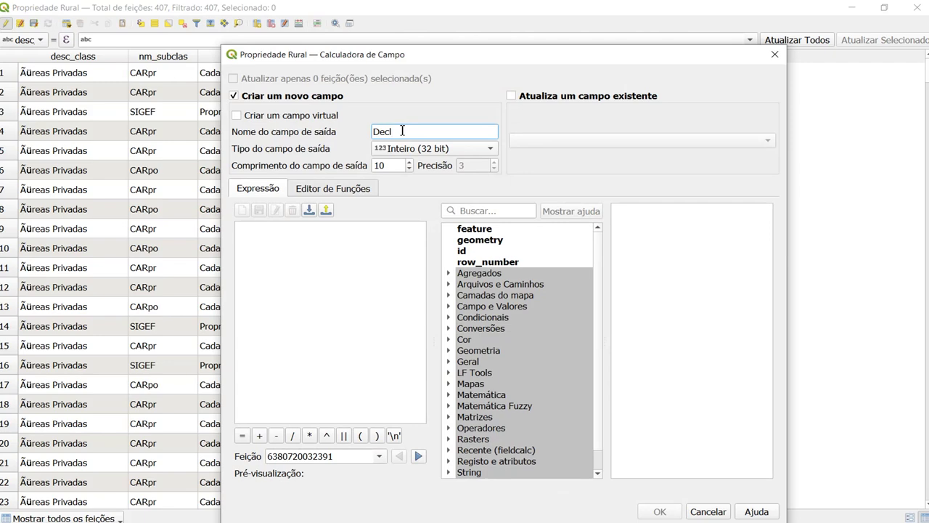
{"action": "left_click", "coordinate": [418, 148]}
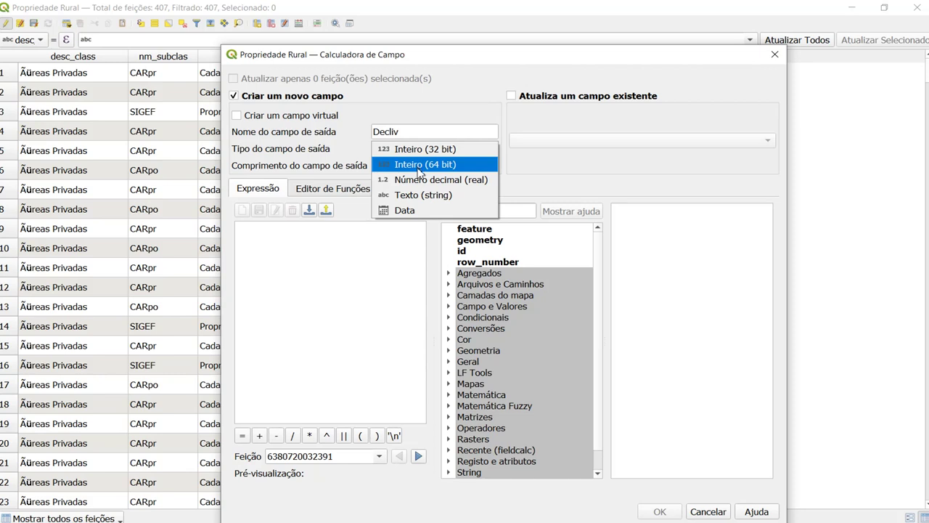
{"action": "left_click", "coordinate": [428, 179]}
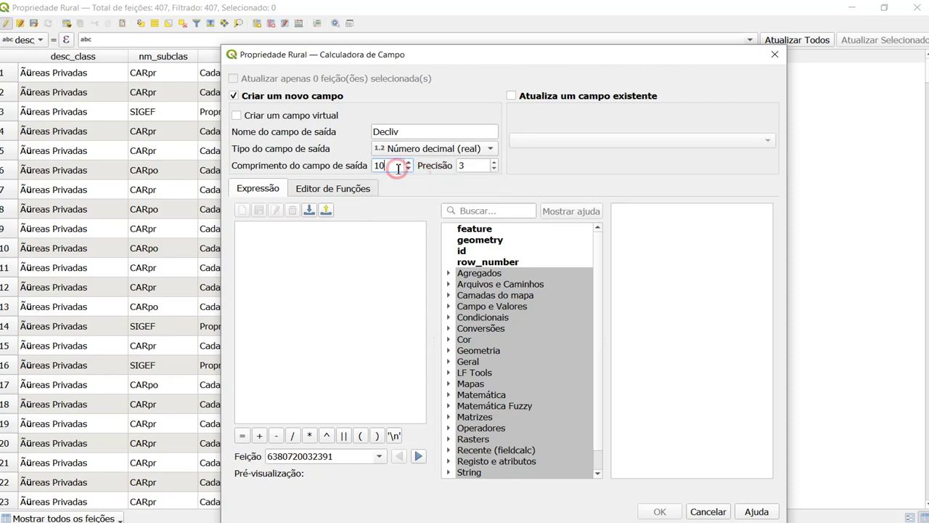
{"action": "left_click", "coordinate": [463, 166]}
{"action": "left_click", "coordinate": [356, 289]}
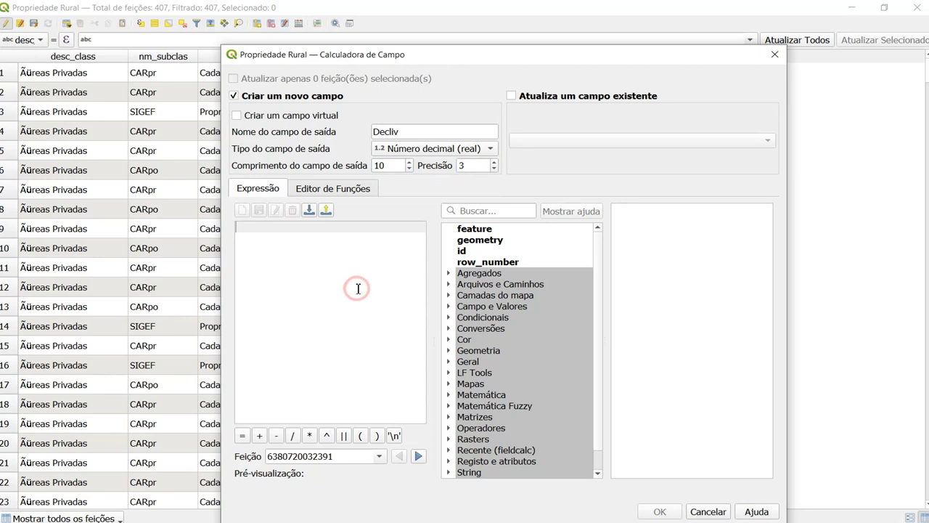
{"action": "type", "text": "nul"}
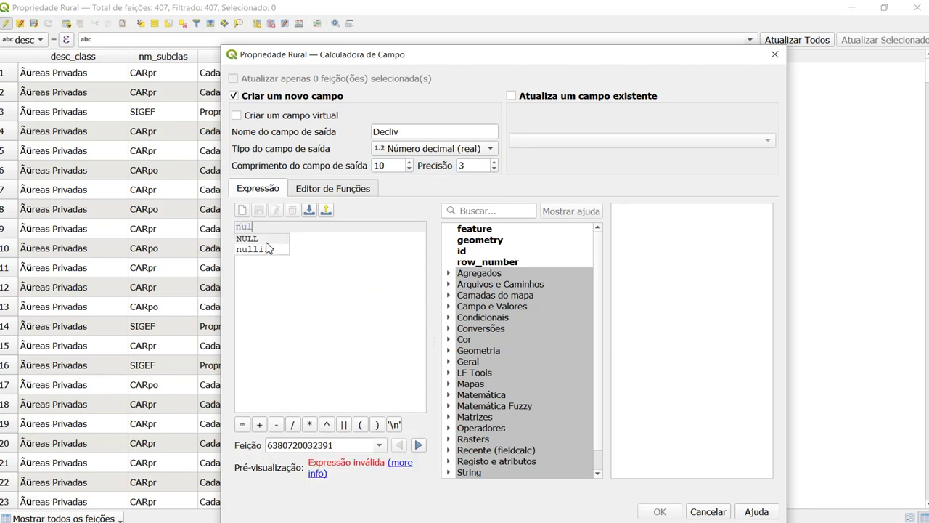
{"action": "double_click", "coordinate": [266, 242]}
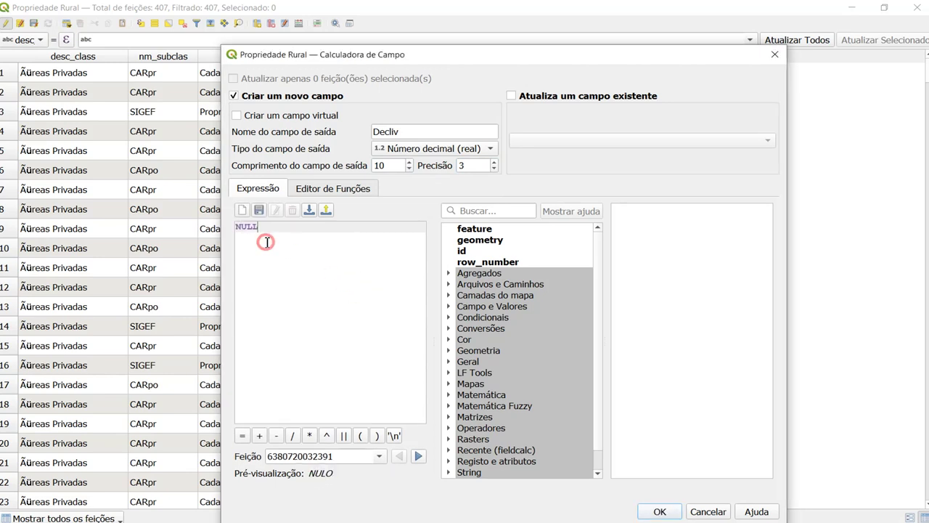
{"action": "left_click", "coordinate": [659, 512]}
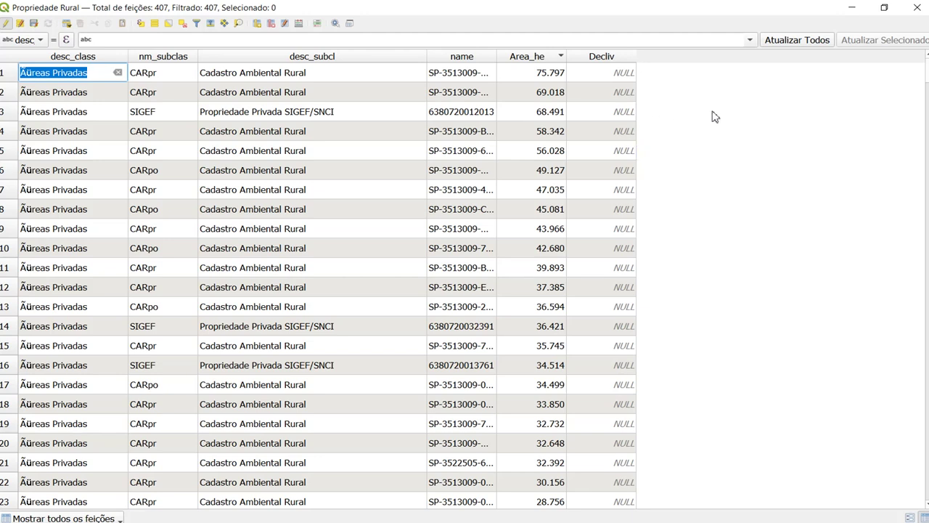
Add a 32-bit integer field named Ap_Area with length 1 to the Propriedade Rural table.
{"action": "left_click", "coordinate": [259, 28]}
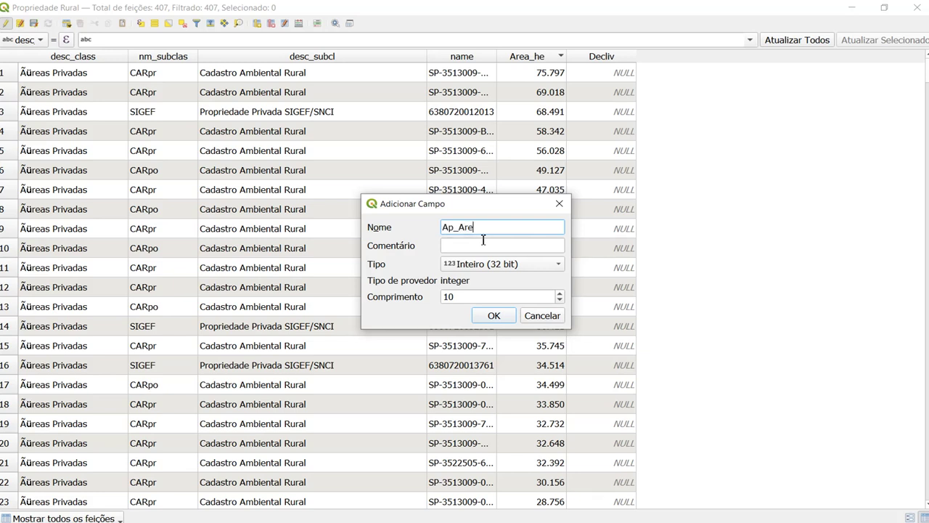
{"action": "left_click", "coordinate": [479, 265]}
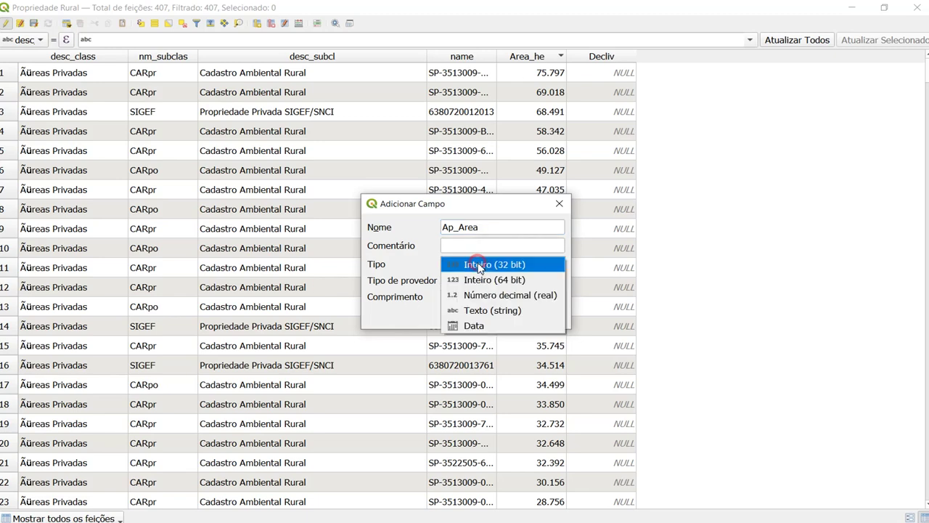
{"action": "left_click", "coordinate": [481, 266]}
{"action": "left_click", "coordinate": [468, 295]}
{"action": "left_click_drag", "start_coordinate": [460, 295], "coordinate": [426, 297]}
{"action": "type", "text": "1"}
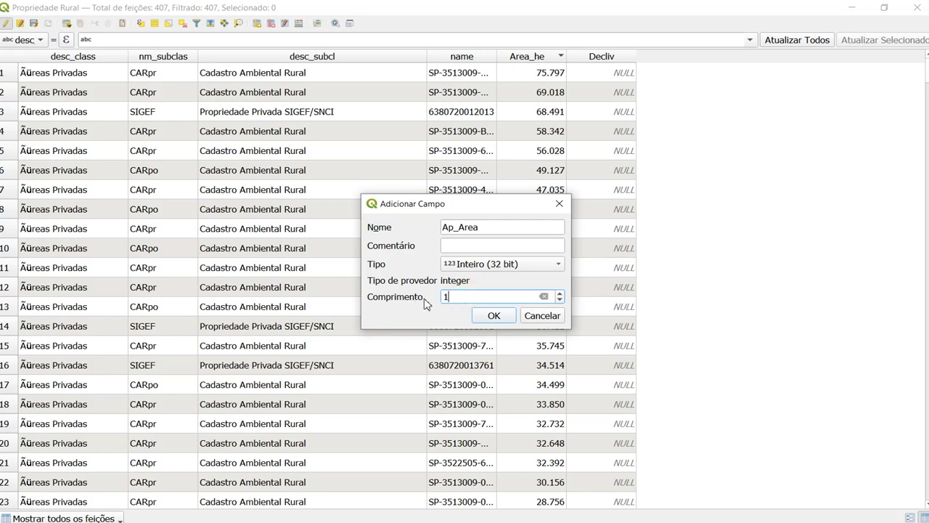
{"action": "left_click", "coordinate": [477, 316]}
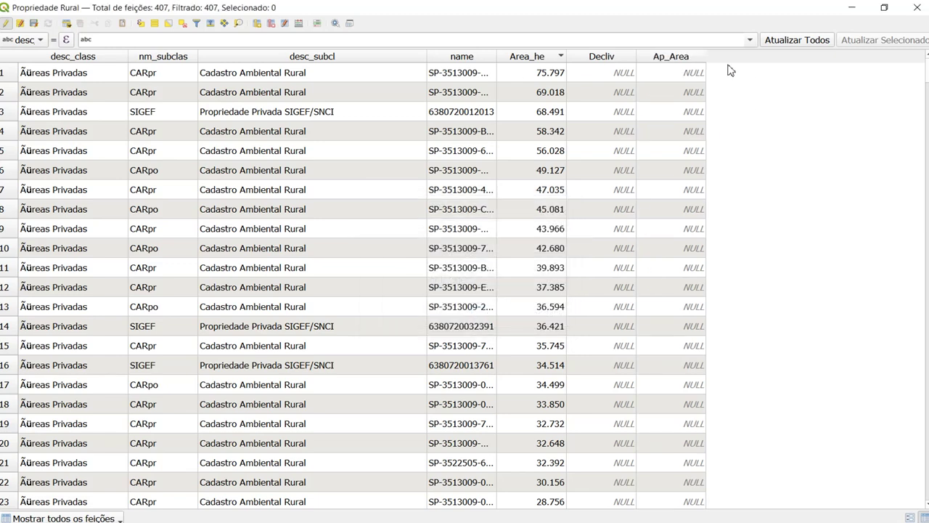
Add a 32-bit integer field named Ap_Decliv with length 1 to the rural property table.
{"action": "left_click", "coordinate": [258, 24]}
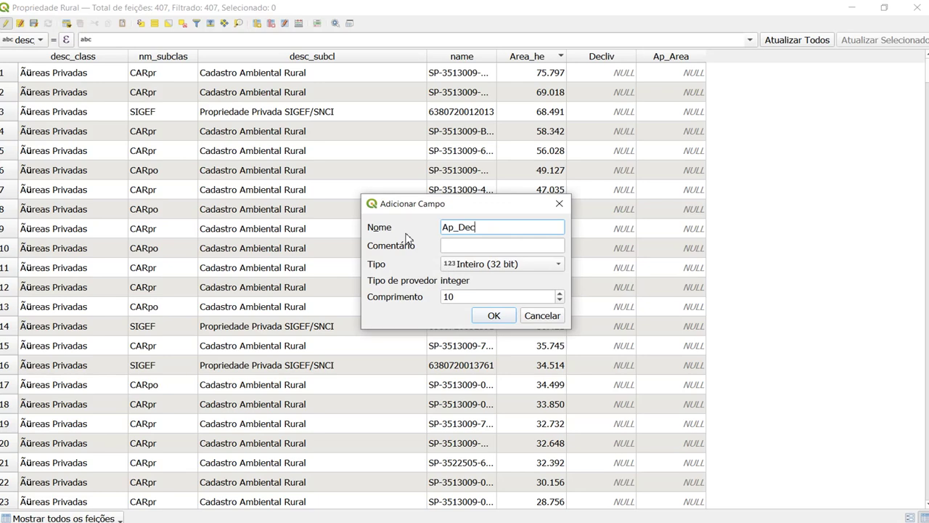
{"action": "double_click", "coordinate": [466, 296]}
{"action": "type", "text": "1"}
{"action": "left_click", "coordinate": [494, 315]}
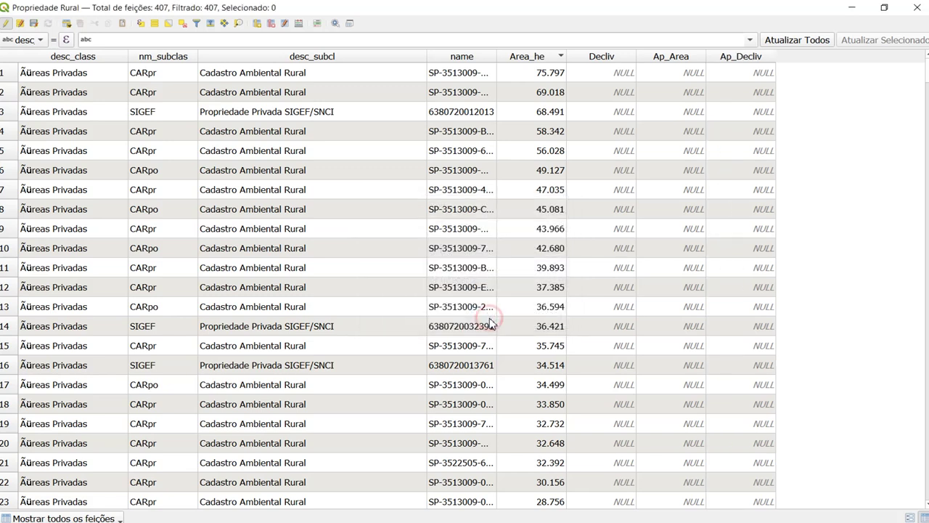
Add a 32-bit integer field named Ap_DistRod with length 1 for the highway distance aptitude.
{"action": "left_click", "coordinate": [258, 23]}
{"action": "type", "text": "Ap_DRod"}
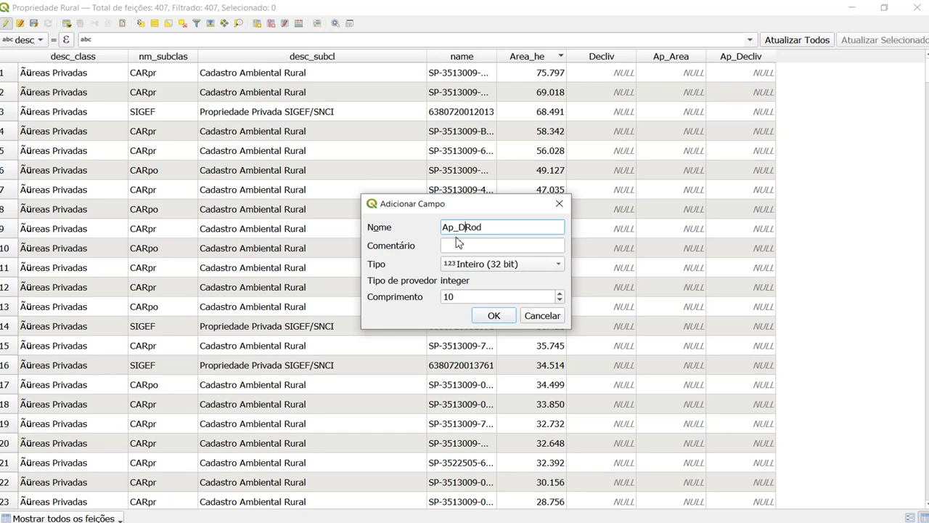
{"action": "type", "text": "ist"}
{"action": "left_click", "coordinate": [470, 298]}
{"action": "key", "text": "BackSpace"}
{"action": "left_click", "coordinate": [493, 315]}
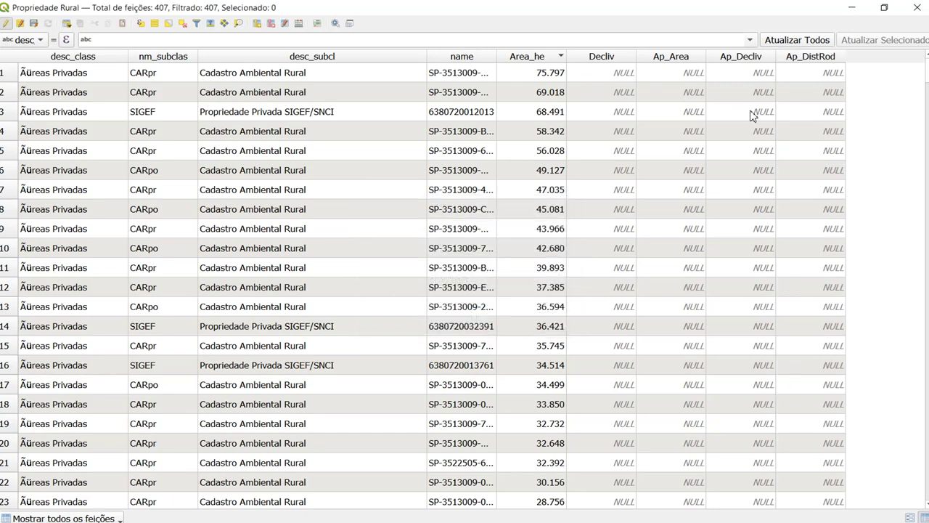
Add a 32-bit integer field named Ap_DistNU with length 3 for the urban area distance aptitude.
{"action": "left_click", "coordinate": [258, 24]}
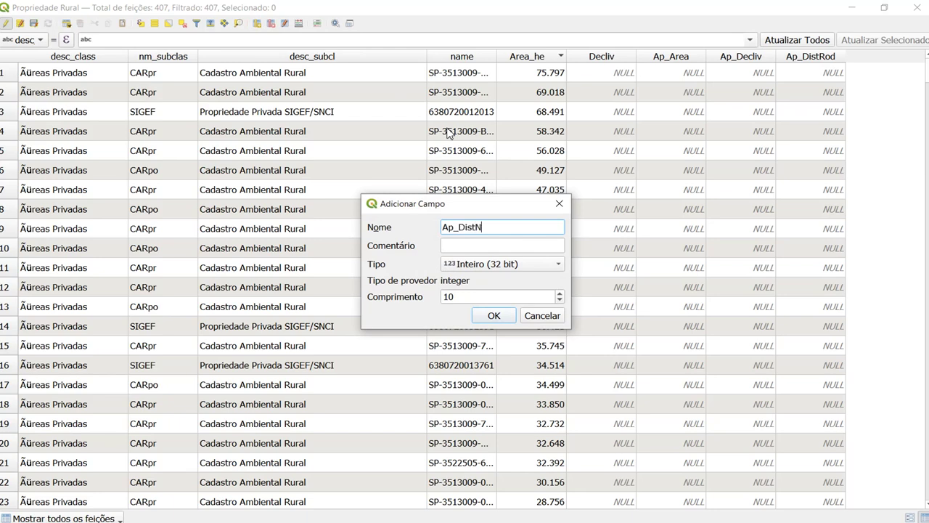
{"action": "double_click", "coordinate": [480, 296]}
{"action": "type", "text": "3"}
{"action": "left_click", "coordinate": [492, 315]}
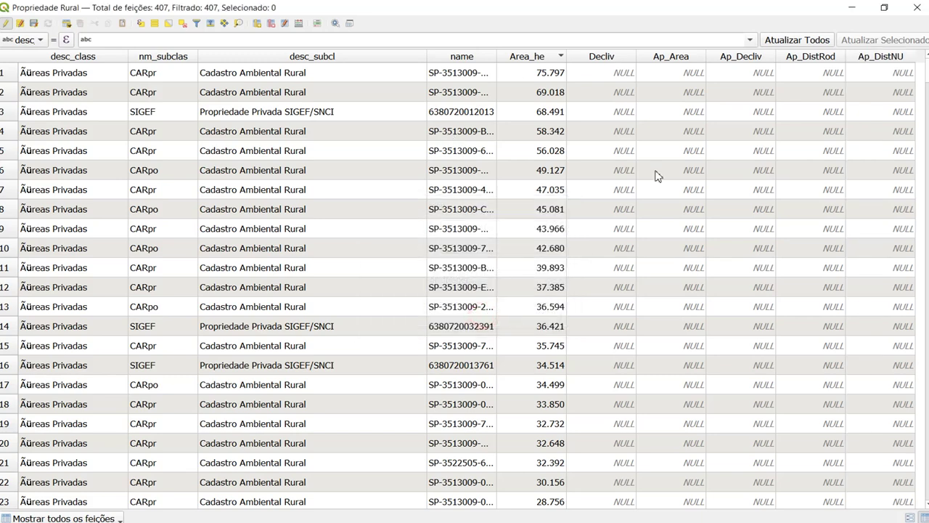
Add a 32-bit integer field named Ap_Soma with length 5 for the aptitude sum.
{"action": "left_click", "coordinate": [268, 27]}
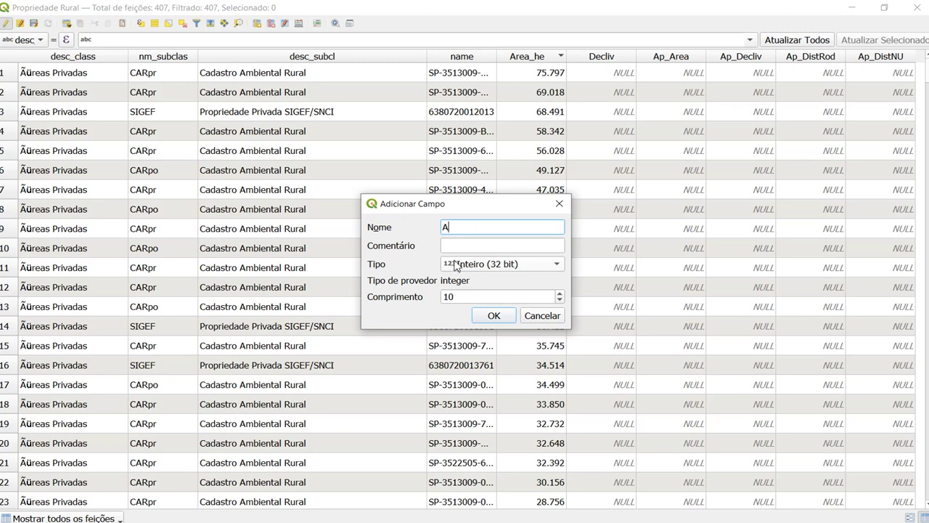
{"action": "left_click", "coordinate": [455, 264]}
{"action": "left_click", "coordinate": [456, 265]}
{"action": "left_click", "coordinate": [455, 297]}
{"action": "double_click", "coordinate": [441, 299]}
{"action": "type", "text": "5"}
{"action": "left_click", "coordinate": [494, 315]}
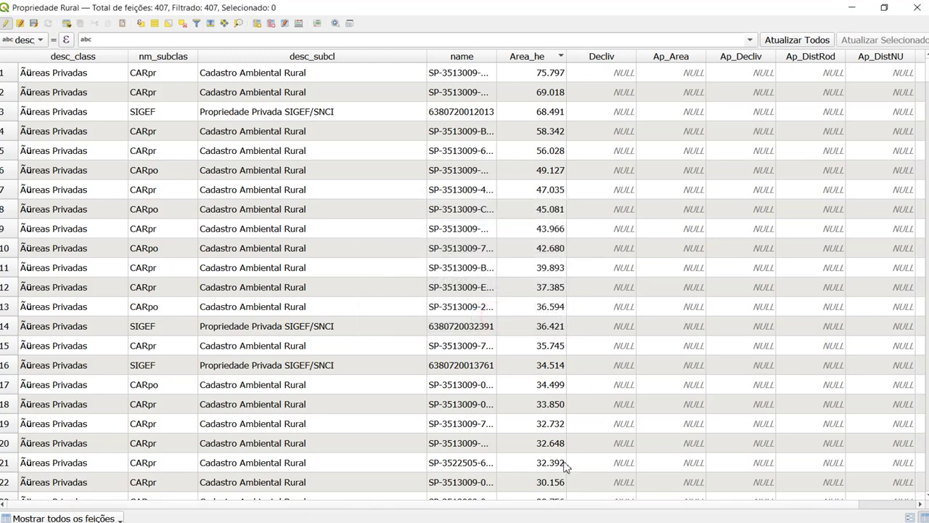
{"action": "scroll", "coordinate": [610, 506], "scroll_direction": "right", "scroll_amount": 2}
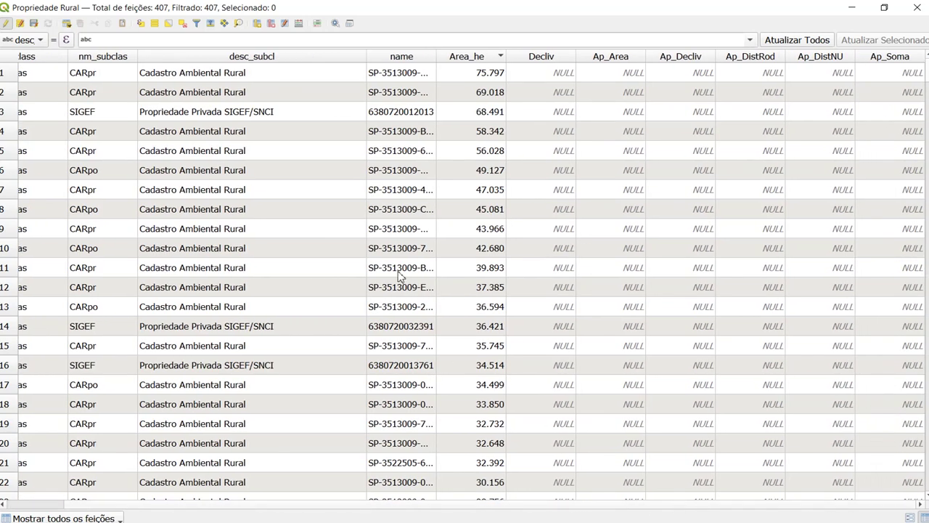
Add a text (string) field named Apto with length 10 to the Propriedade Rural table.
{"action": "left_click", "coordinate": [300, 26]}
{"action": "left_click", "coordinate": [263, 26]}
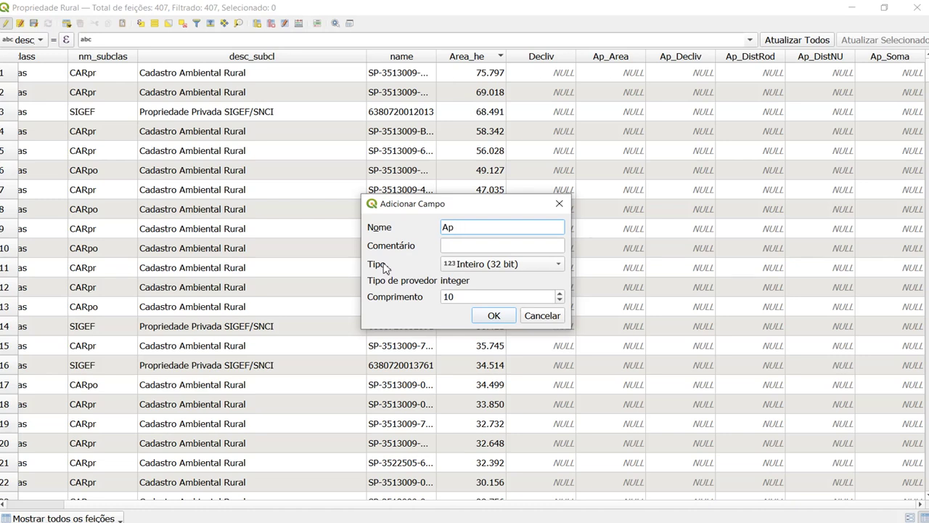
{"action": "left_click", "coordinate": [490, 264]}
{"action": "left_click", "coordinate": [476, 312]}
{"action": "double_click", "coordinate": [470, 297]}
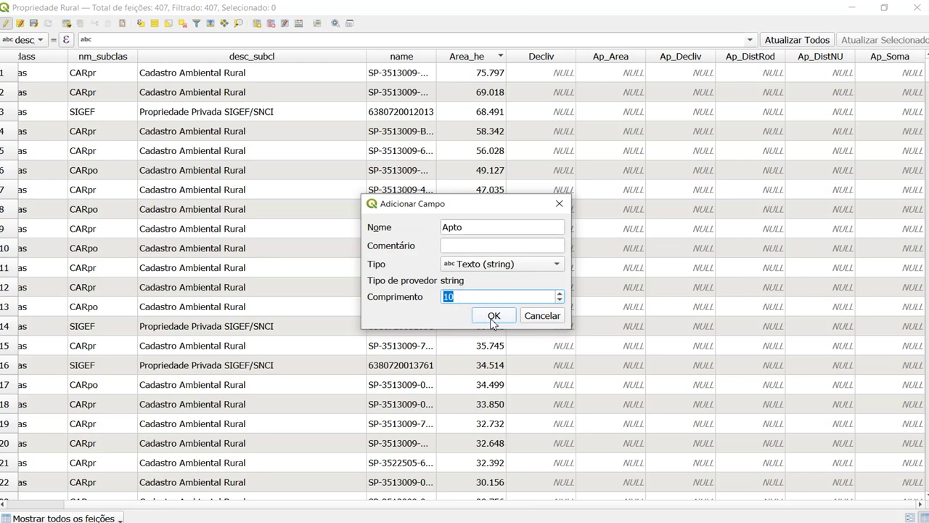
{"action": "left_click", "coordinate": [492, 319]}
Save the new fields of the Propriedade Rural table and end the editing session.
{"action": "left_click_drag", "start_coordinate": [701, 504], "coordinate": [649, 512]}
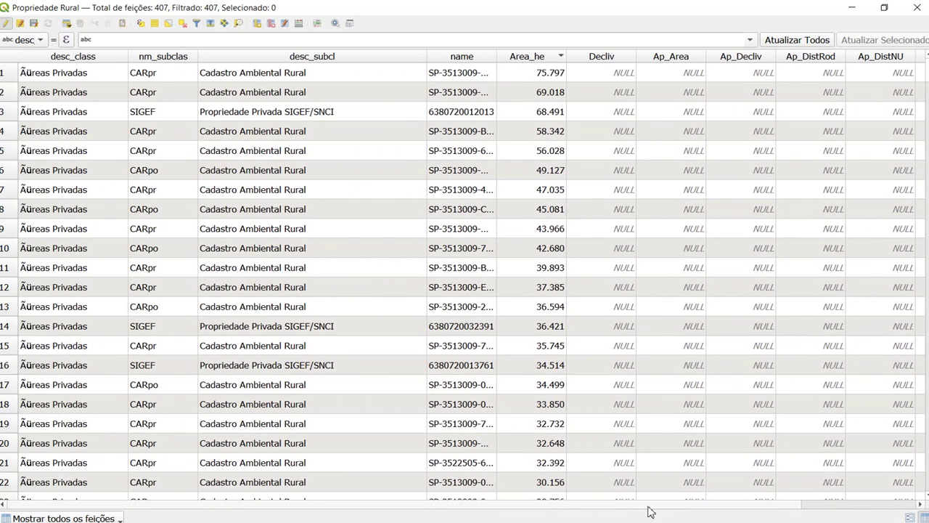
{"action": "left_click", "coordinate": [32, 25]}
{"action": "left_click", "coordinate": [5, 26]}
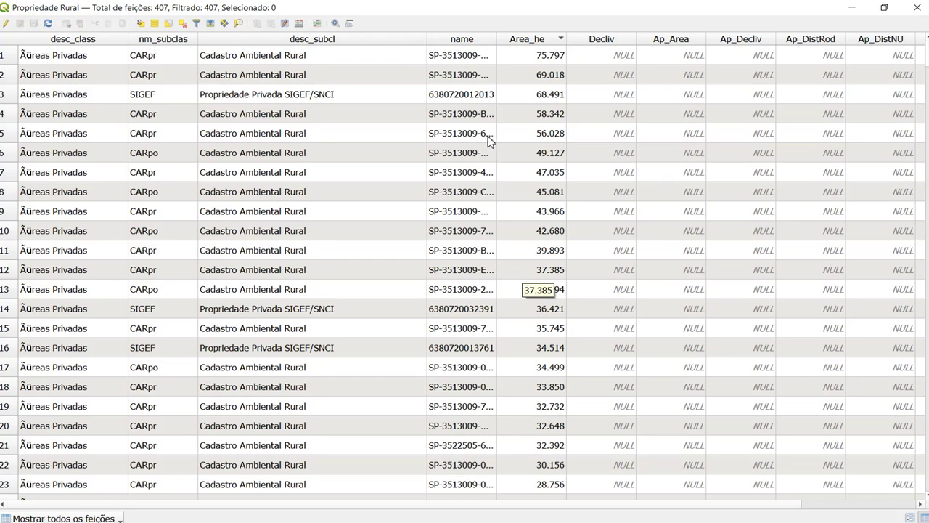
Check the minimum area criterion on the Exercício 5 slide and return to the Propriedade Rural attribute table.
{"action": "key", "text": "alt+Tab"}
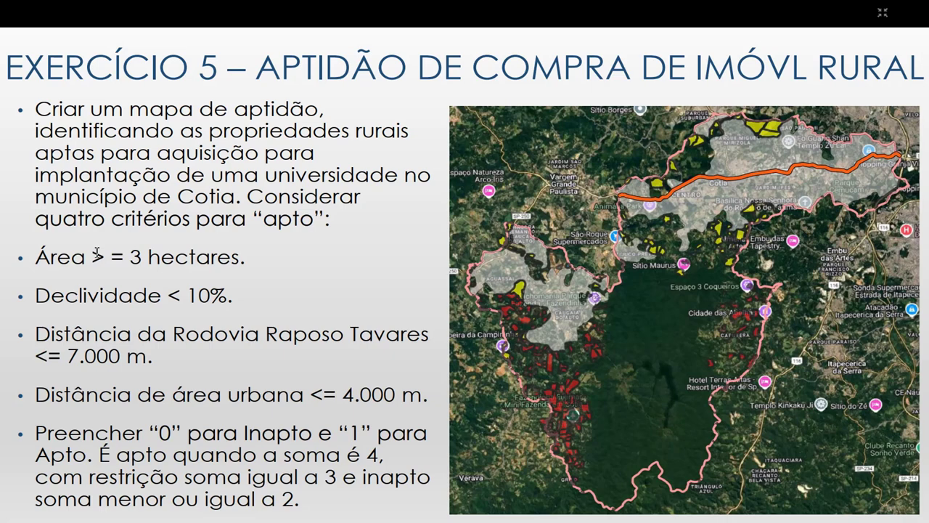
{"action": "key", "text": "super"}
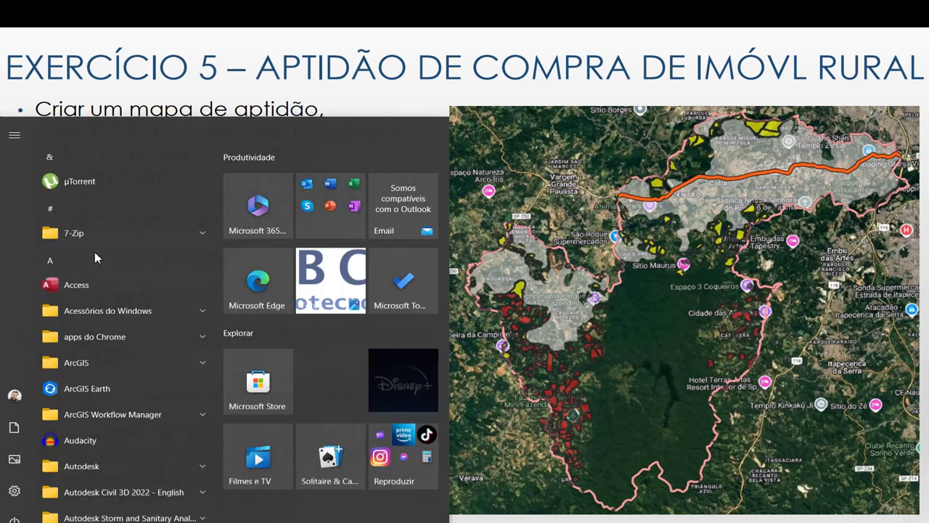
{"action": "mouse_move", "coordinate": [529, 520]}
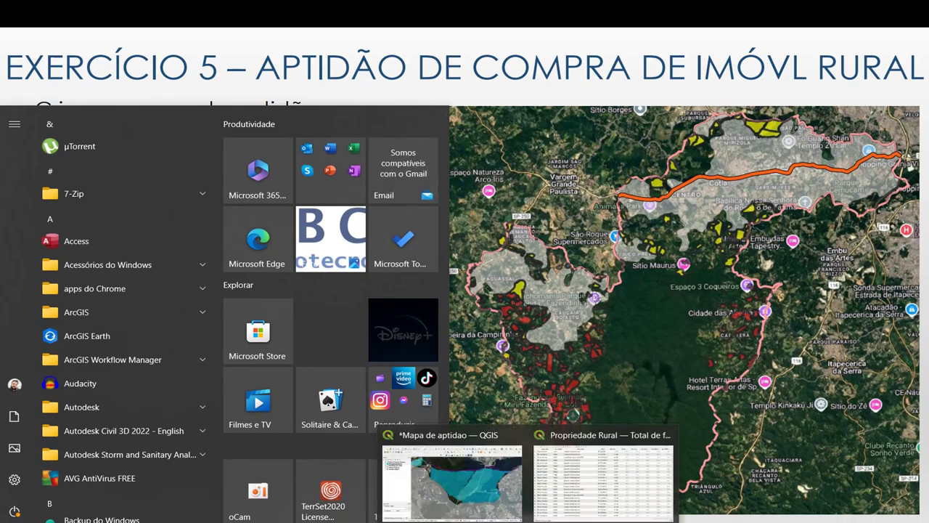
{"action": "left_click", "coordinate": [556, 484]}
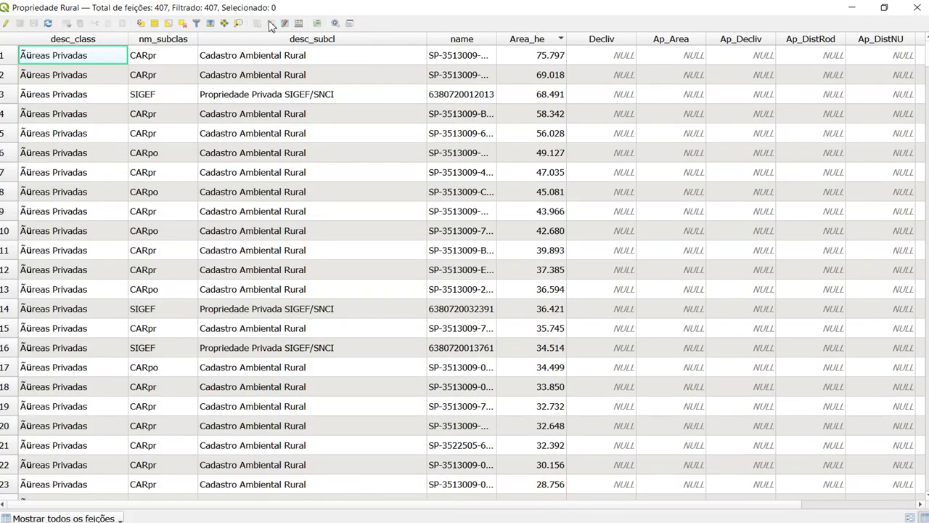
Select the rural properties by the expression "Area_he" >= 3 and close the expression dialog.
{"action": "left_click", "coordinate": [142, 24]}
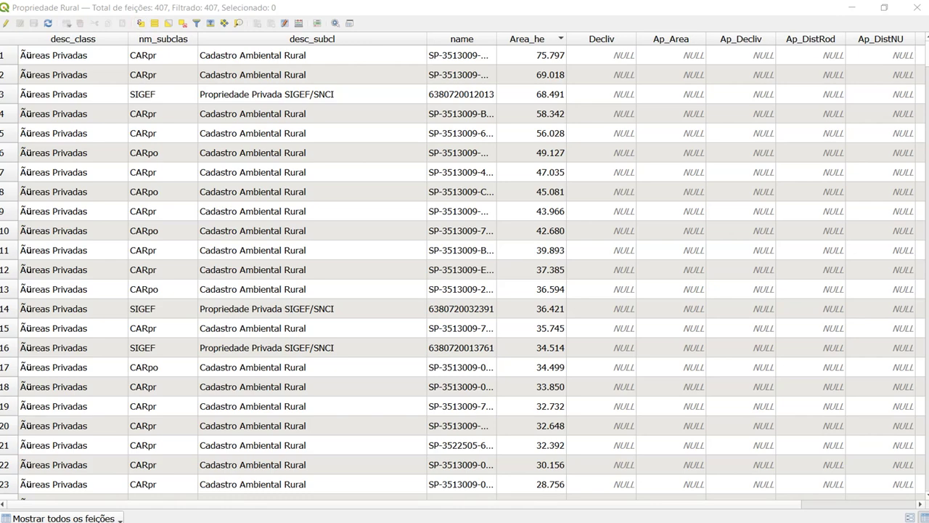
{"action": "left_click_drag", "start_coordinate": [322, 143], "coordinate": [364, 144]}
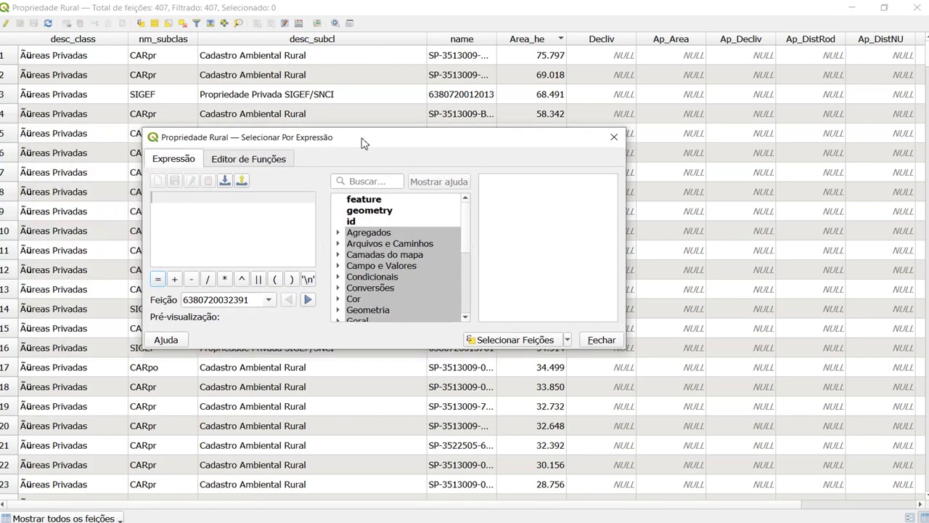
{"action": "left_click", "coordinate": [338, 267]}
{"action": "scroll", "coordinate": [392, 275], "scroll_direction": "down", "scroll_amount": 3}
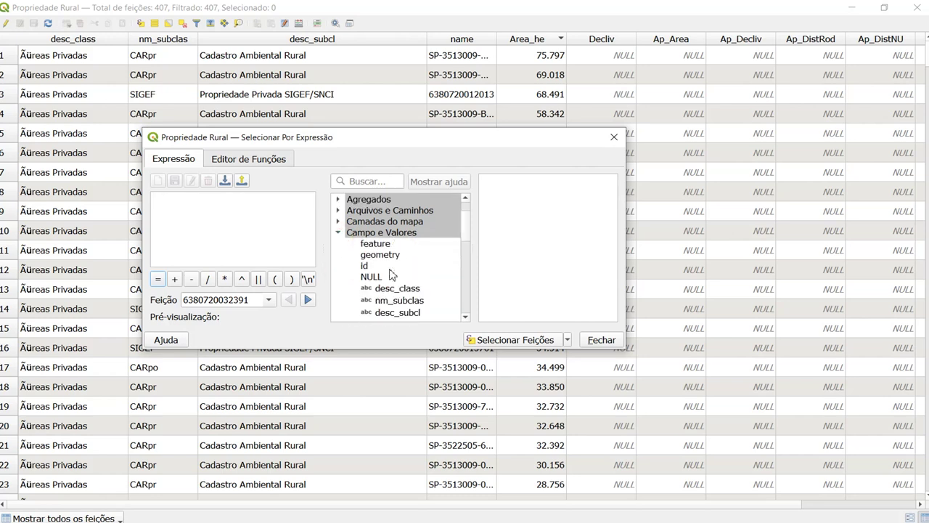
{"action": "scroll", "coordinate": [392, 273], "scroll_direction": "up", "scroll_amount": 1}
{"action": "scroll", "coordinate": [395, 258], "scroll_direction": "down", "scroll_amount": 2}
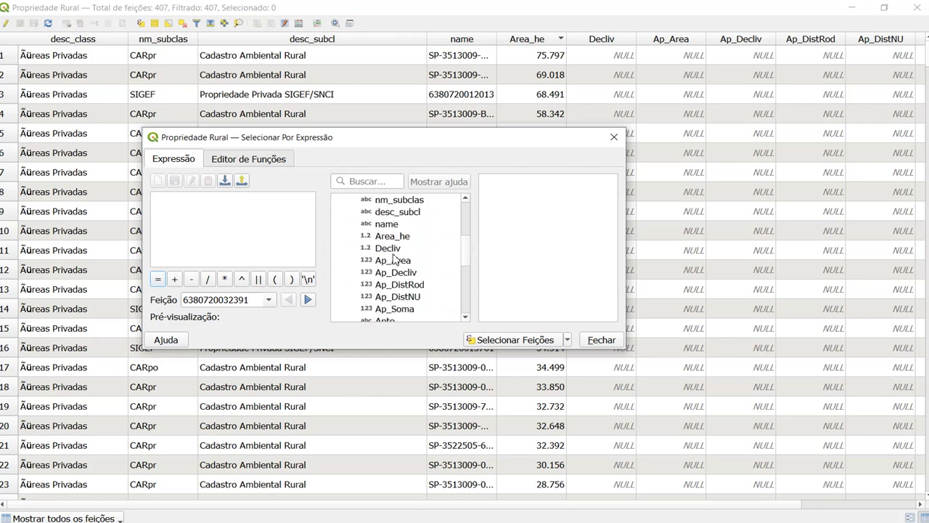
{"action": "double_click", "coordinate": [371, 238]}
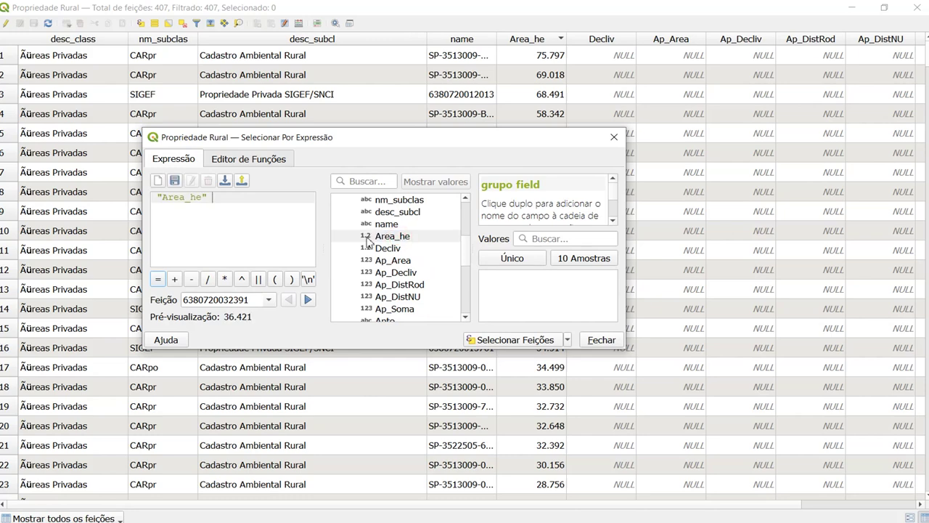
{"action": "type", "text": ">"}
{"action": "type", "text": "= 10"}
{"action": "key", "text": "BackSpace"}
{"action": "type", "text": "3"}
{"action": "left_click", "coordinate": [520, 346]}
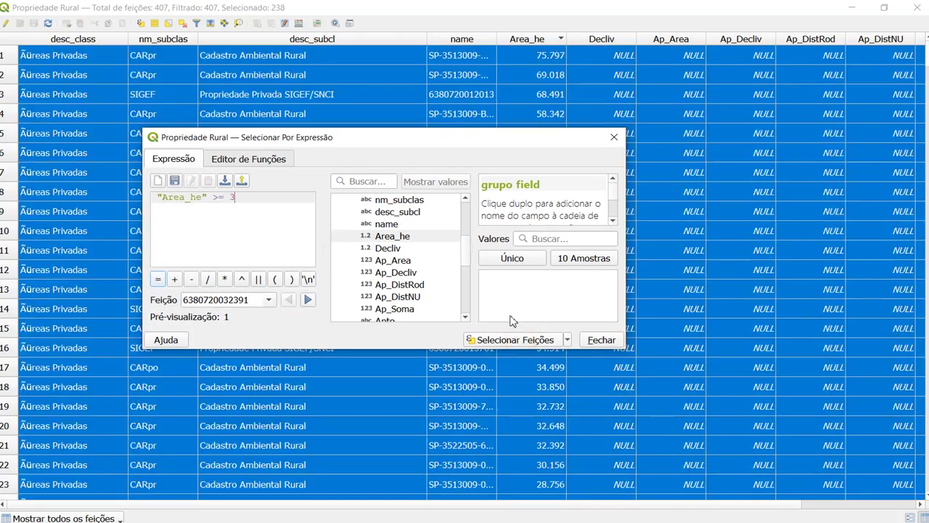
{"action": "left_click", "coordinate": [613, 137]}
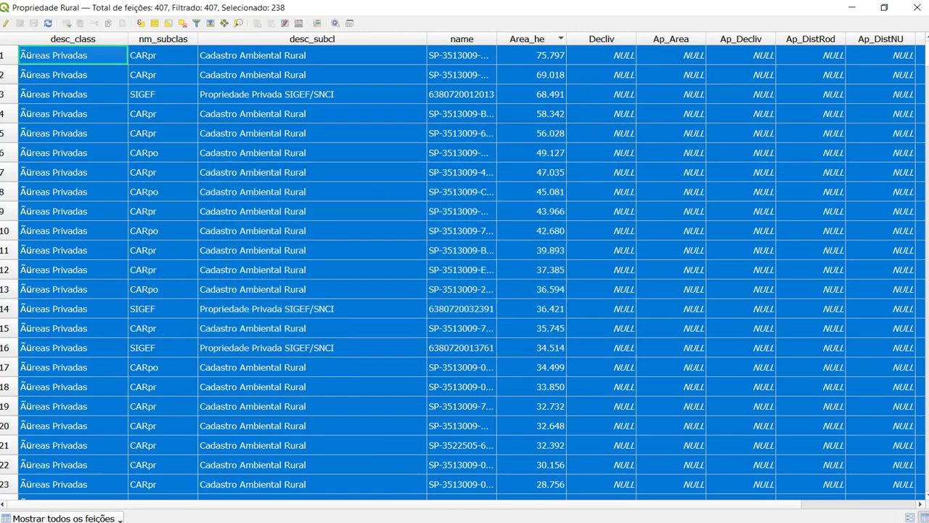
Review the exercise criteria, examine the selected properties on the QGIS map of Cotia, and return to the attribute table.
{"action": "left_click_drag", "start_coordinate": [416, 504], "coordinate": [574, 503]}
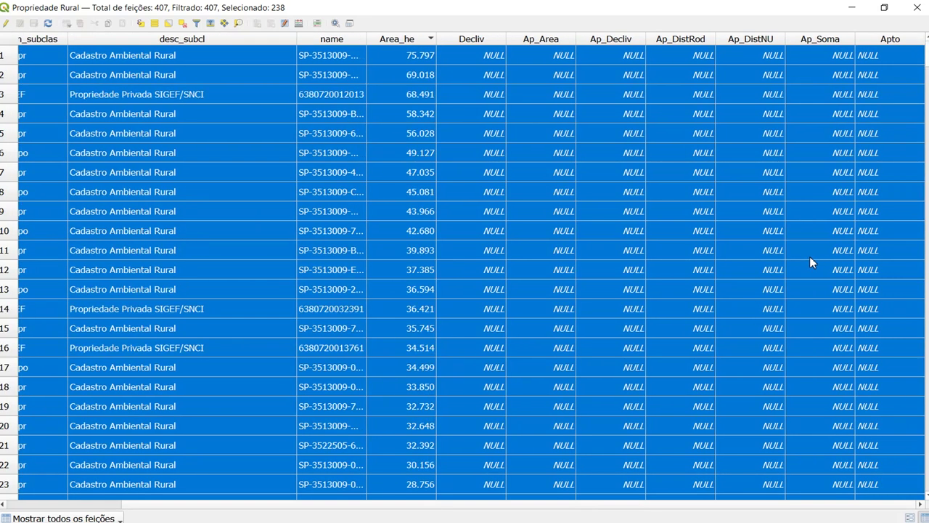
{"action": "left_click", "coordinate": [853, 8]}
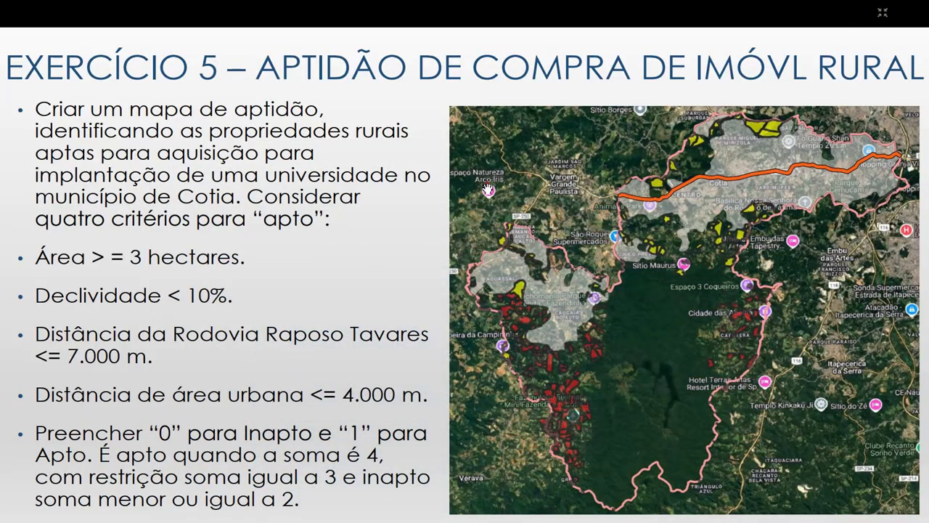
{"action": "scroll", "coordinate": [488, 191], "scroll_direction": "down", "scroll_amount": 1}
{"action": "key", "text": "Escape"}
{"action": "scroll", "coordinate": [532, 383], "scroll_direction": "up", "scroll_amount": 3}
{"action": "scroll", "coordinate": [533, 382], "scroll_direction": "up", "scroll_amount": 3}
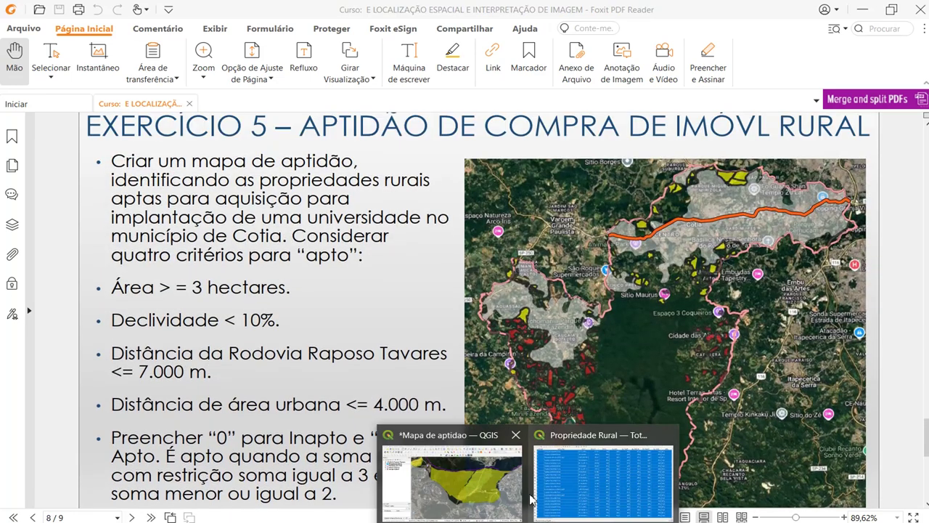
{"action": "left_click", "coordinate": [451, 472]}
{"action": "scroll", "coordinate": [446, 209], "scroll_direction": "down", "scroll_amount": 2}
{"action": "scroll", "coordinate": [445, 209], "scroll_direction": "down", "scroll_amount": 1}
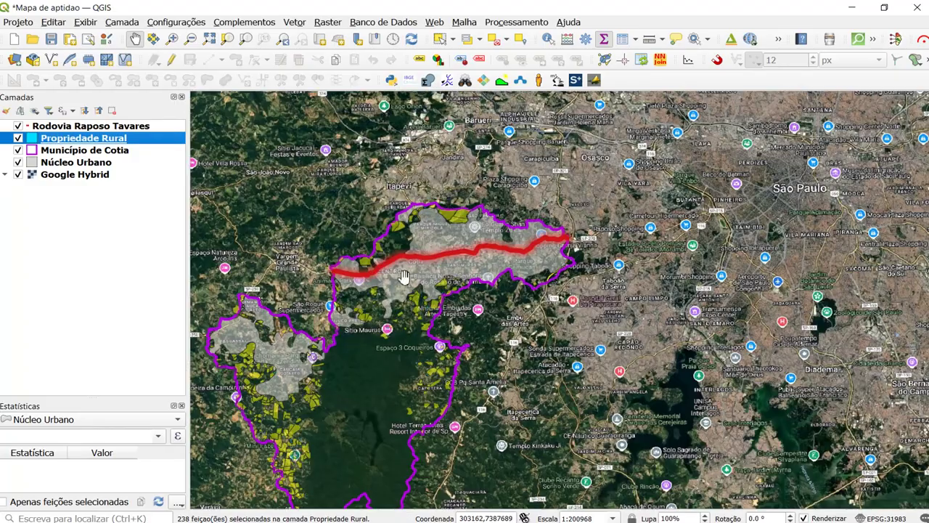
{"action": "scroll", "coordinate": [367, 324], "scroll_direction": "up", "scroll_amount": 1}
{"action": "scroll", "coordinate": [366, 324], "scroll_direction": "down", "scroll_amount": 1}
{"action": "scroll", "coordinate": [341, 321], "scroll_direction": "up", "scroll_amount": 1}
{"action": "left_click_drag", "start_coordinate": [290, 389], "coordinate": [441, 279]}
{"action": "scroll", "coordinate": [297, 301], "scroll_direction": "up", "scroll_amount": 2}
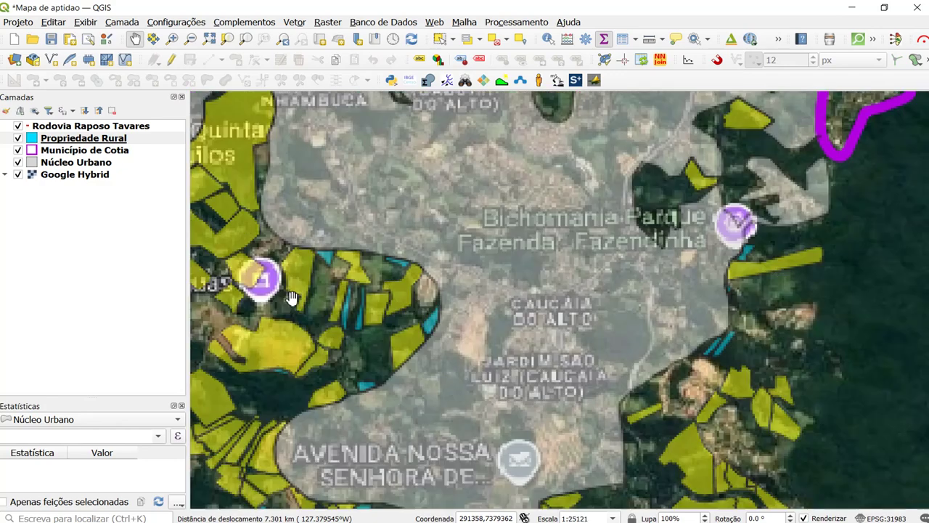
{"action": "scroll", "coordinate": [317, 269], "scroll_direction": "down", "scroll_amount": 1}
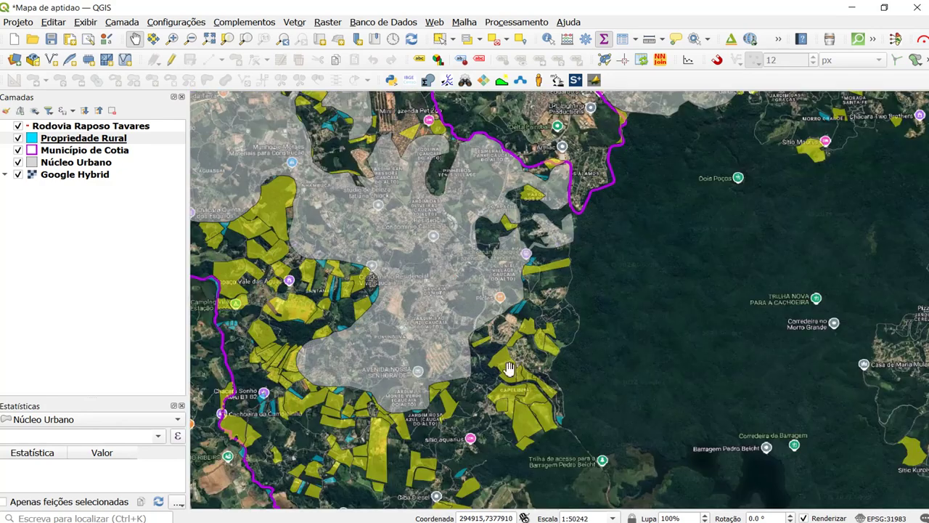
{"action": "left_click", "coordinate": [541, 464]}
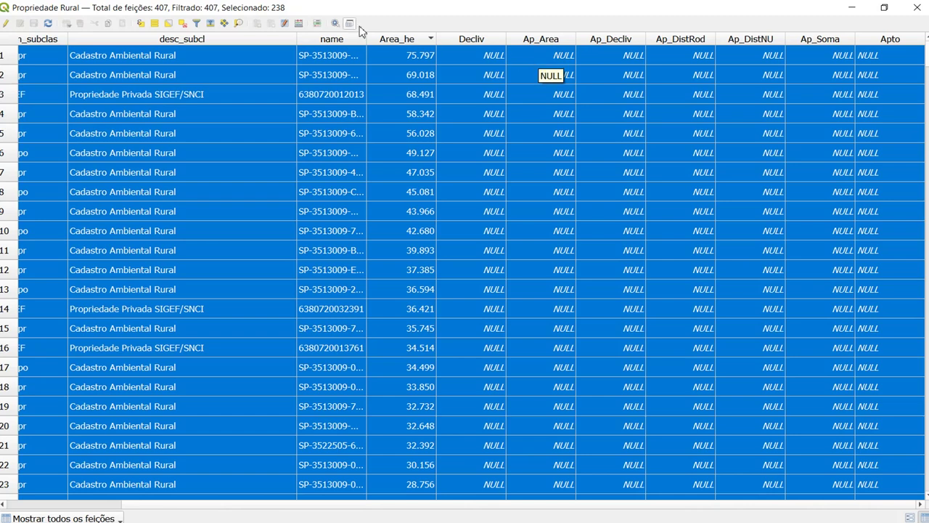
Set the existing Ap_Area field to 1 for the selected rural properties using the field calculator.
{"action": "left_click", "coordinate": [301, 24]}
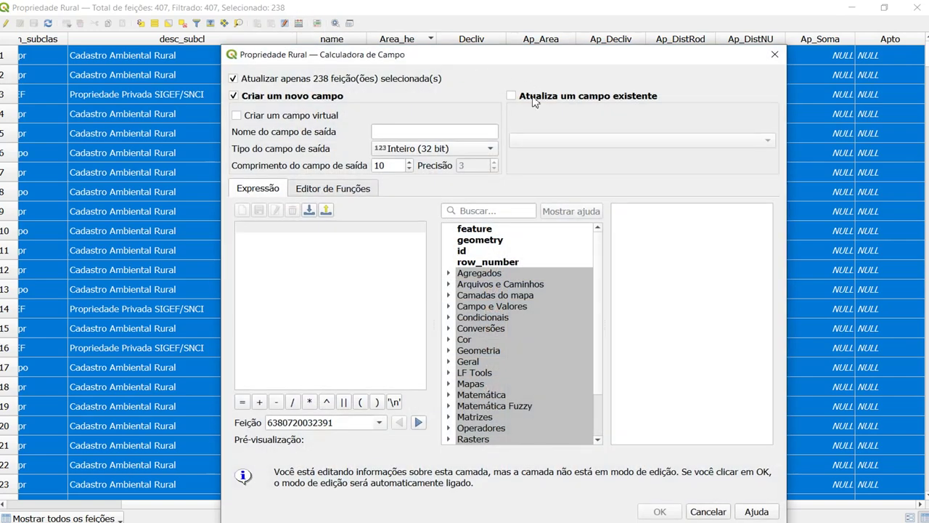
{"action": "left_click", "coordinate": [523, 96]}
{"action": "left_click", "coordinate": [555, 141]}
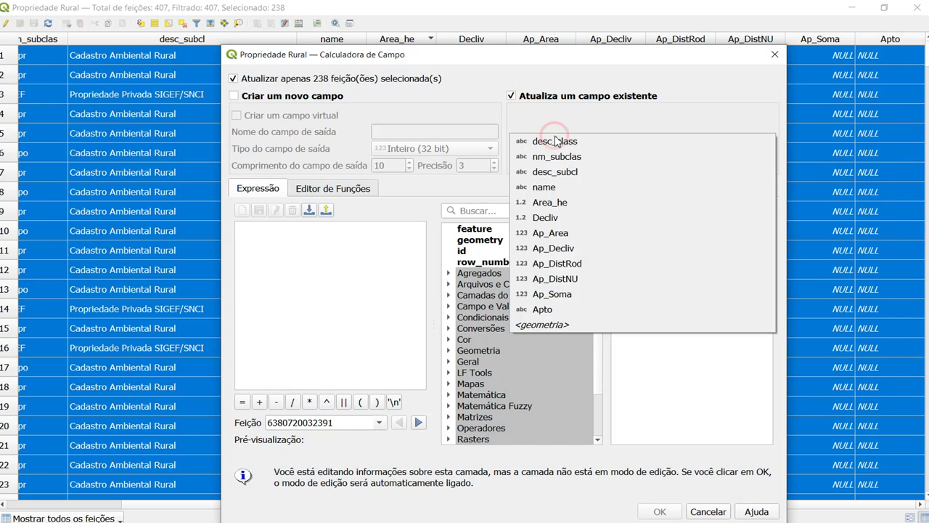
{"action": "left_click", "coordinate": [550, 232]}
{"action": "left_click", "coordinate": [308, 305]}
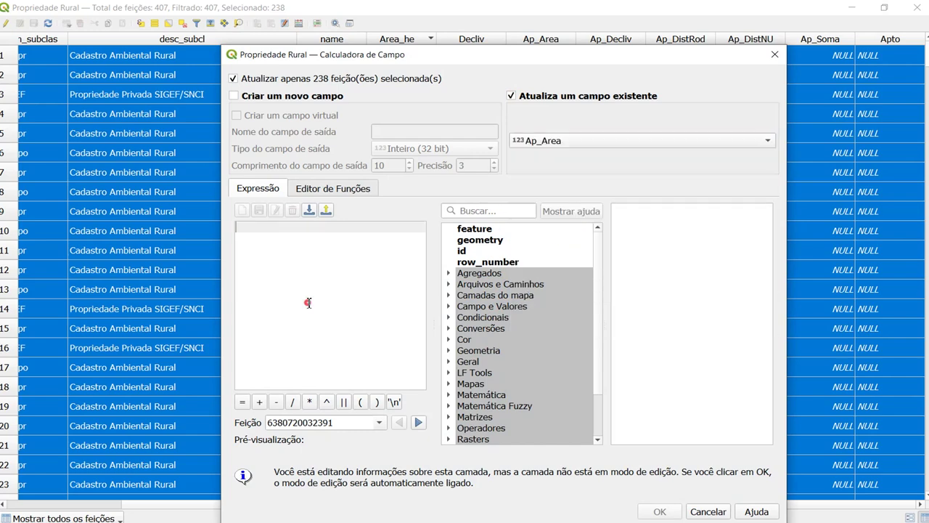
{"action": "type", "text": "1"}
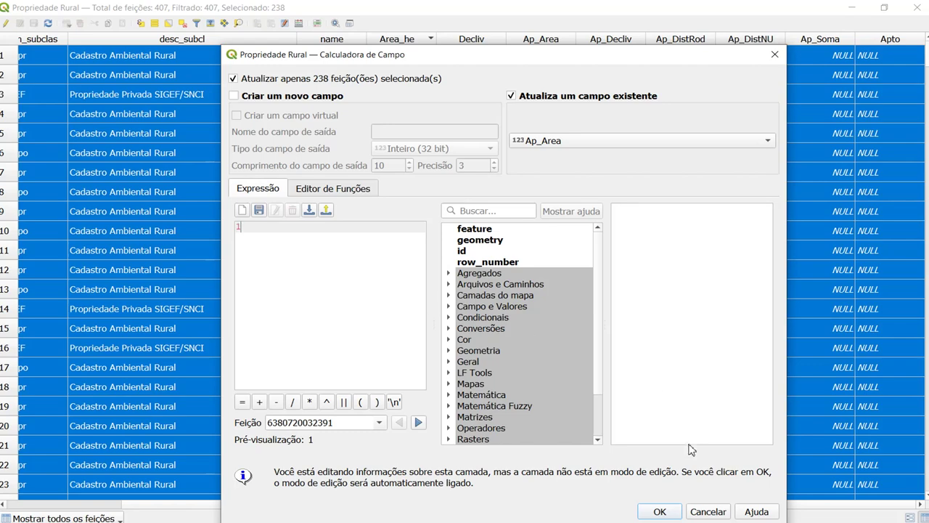
{"action": "left_click", "coordinate": [659, 511]}
Examine the Ap_Area values down the attribute table, around the 3-hectare limit and in the unselected rows beyond it.
{"action": "scroll", "coordinate": [581, 109], "scroll_direction": "down", "scroll_amount": 4}
{"action": "scroll", "coordinate": [560, 108], "scroll_direction": "down", "scroll_amount": 20}
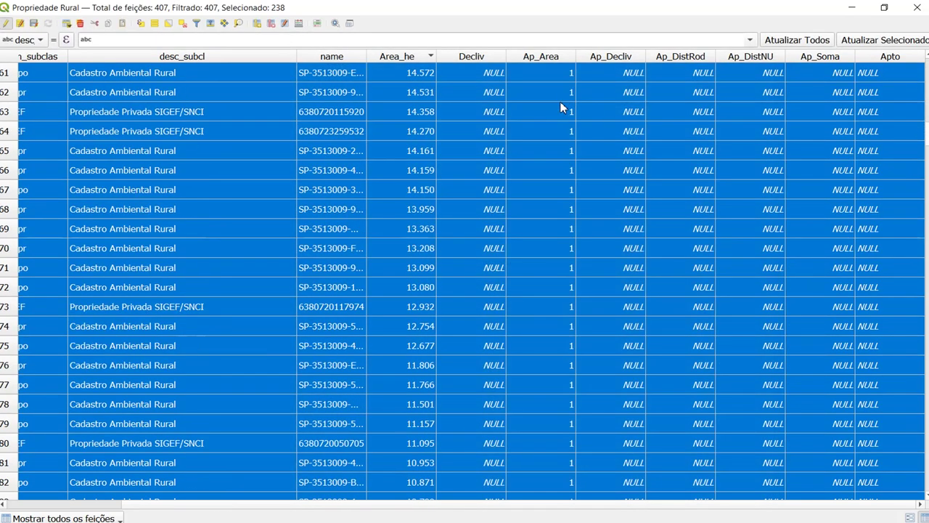
{"action": "scroll", "coordinate": [561, 108], "scroll_direction": "down", "scroll_amount": 1}
{"action": "left_click_drag", "start_coordinate": [926, 170], "coordinate": [920, 322]}
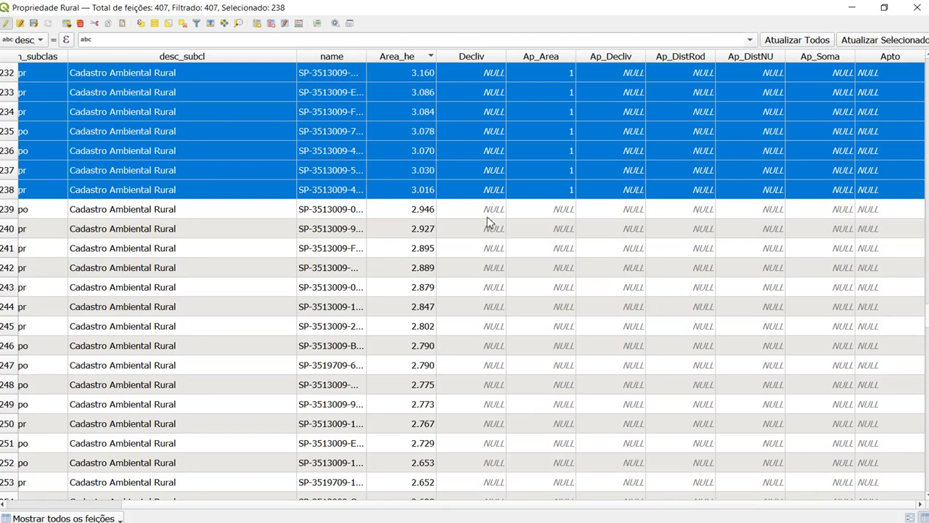
{"action": "scroll", "coordinate": [559, 238], "scroll_direction": "down", "scroll_amount": 4}
{"action": "scroll", "coordinate": [559, 238], "scroll_direction": "down", "scroll_amount": 15}
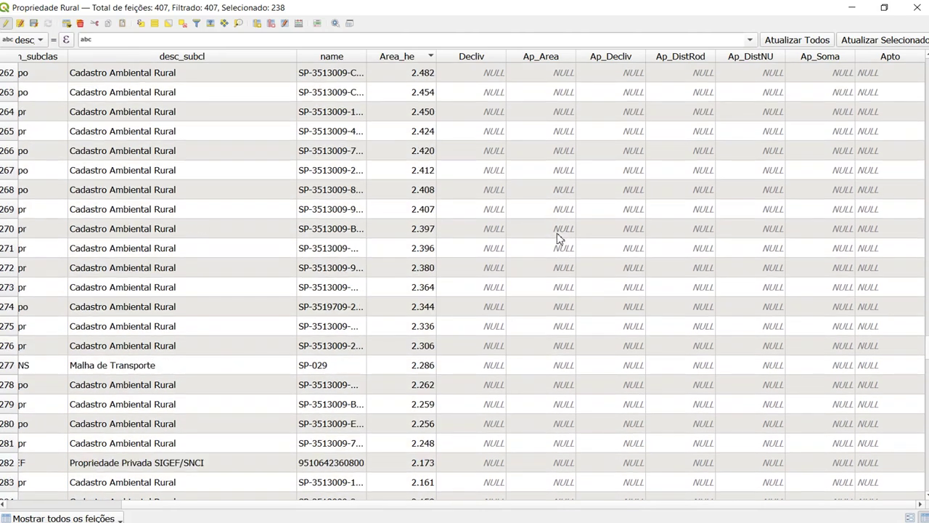
{"action": "scroll", "coordinate": [559, 238], "scroll_direction": "up", "scroll_amount": 15}
{"action": "scroll", "coordinate": [559, 238], "scroll_direction": "up", "scroll_amount": 4}
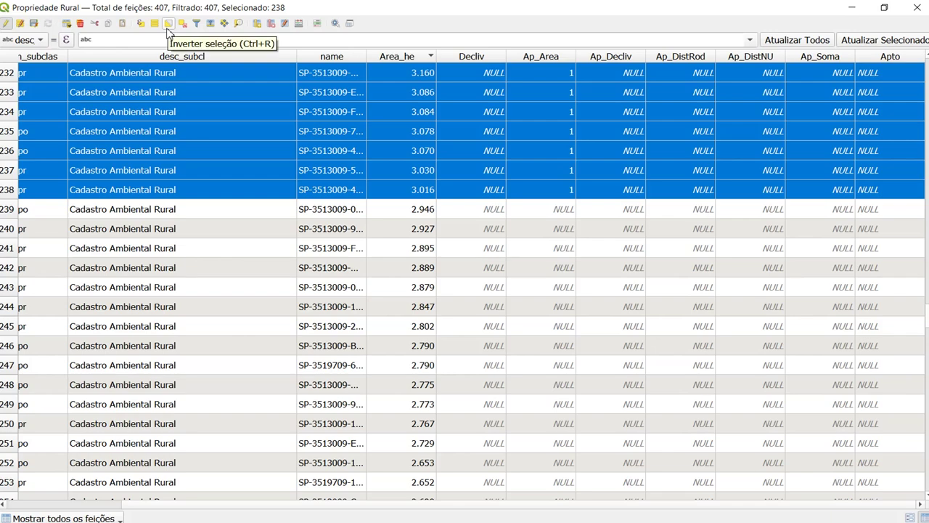
Invert the selection in the Propriedade Rural table and check the newly selected rows.
{"action": "left_click", "coordinate": [168, 24]}
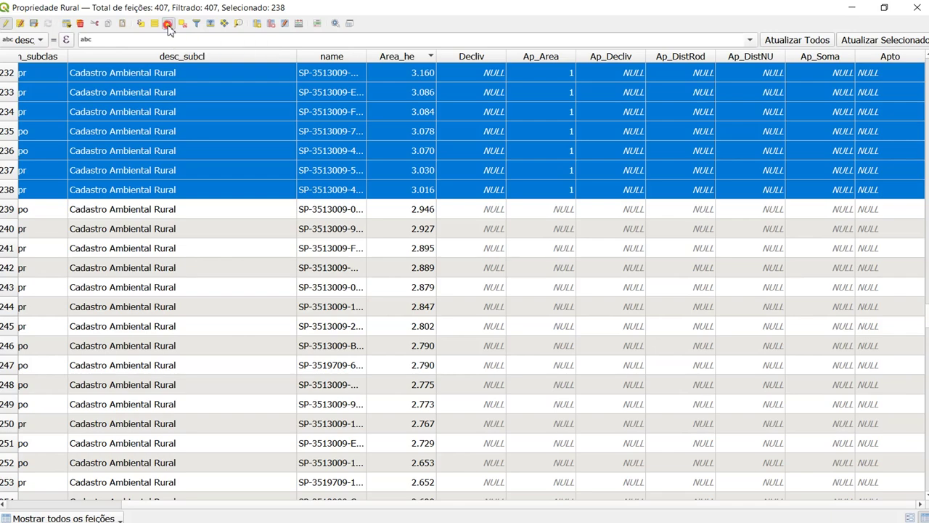
{"action": "scroll", "coordinate": [631, 208], "scroll_direction": "up", "scroll_amount": 4}
{"action": "scroll", "coordinate": [591, 193], "scroll_direction": "down", "scroll_amount": 16}
{"action": "scroll", "coordinate": [556, 226], "scroll_direction": "down", "scroll_amount": 3}
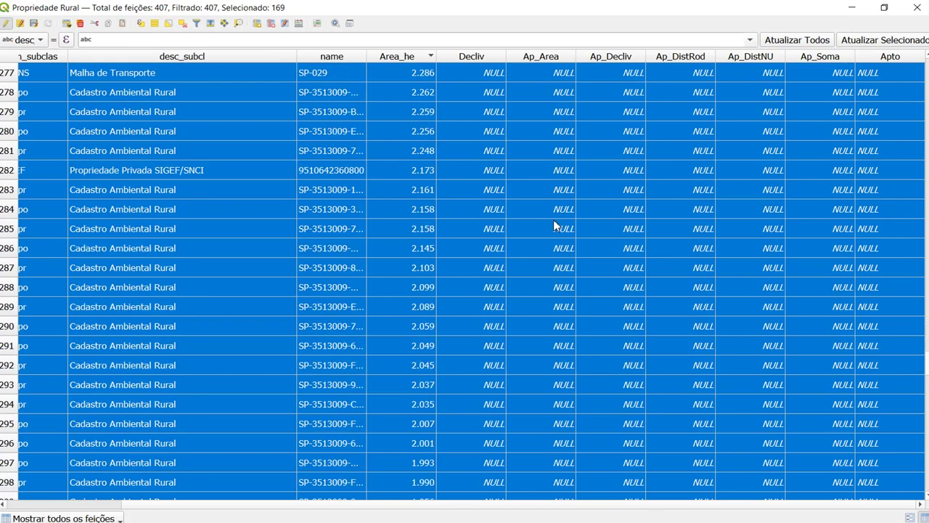
Set the existing Ap_Area field to 0 for the selected properties under 3 hectares using the field calculator.
{"action": "left_click", "coordinate": [299, 25]}
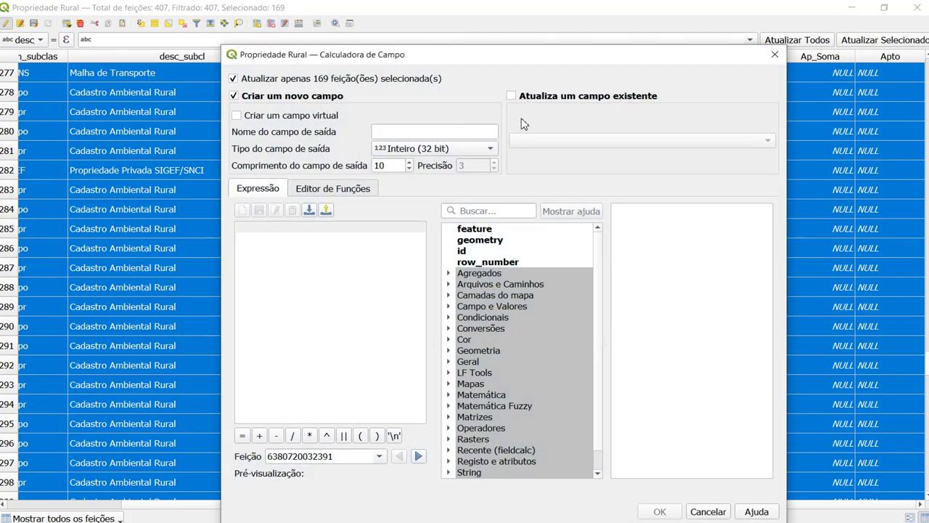
{"action": "left_click", "coordinate": [511, 97]}
{"action": "left_click", "coordinate": [537, 141]}
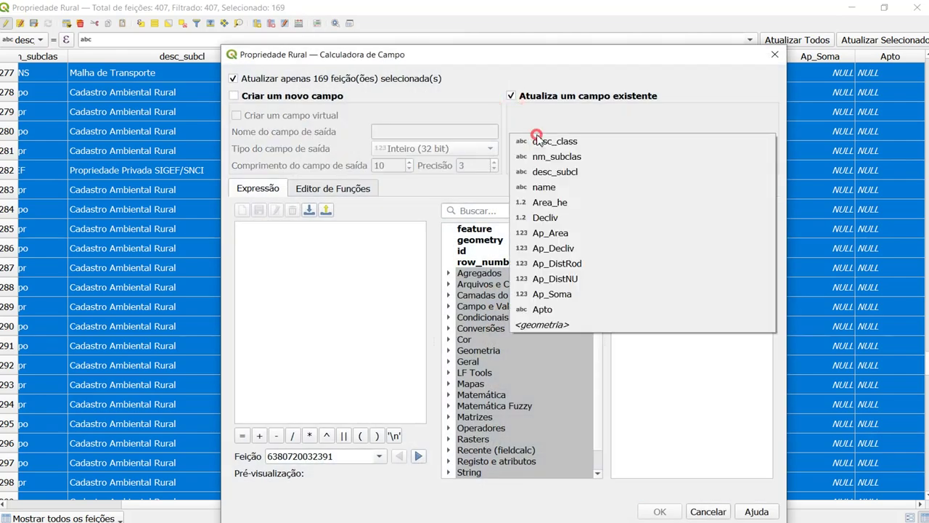
{"action": "left_click", "coordinate": [564, 239]}
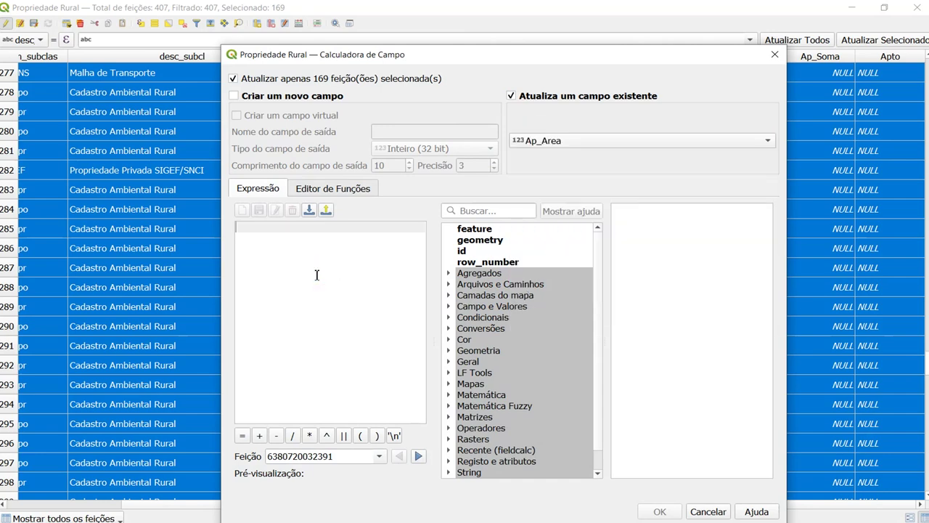
{"action": "left_click", "coordinate": [317, 275]}
{"action": "type", "text": "0"}
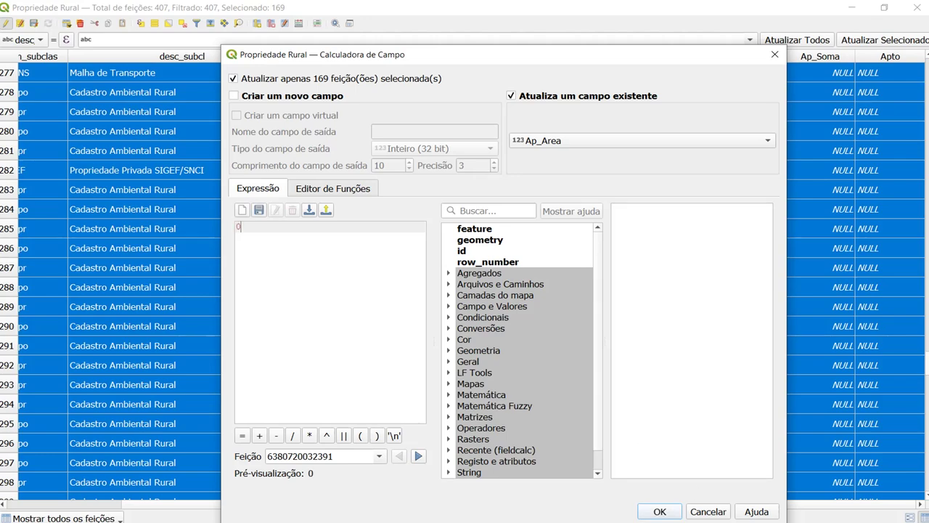
{"action": "left_click", "coordinate": [658, 511]}
Review the Ap_Area scores, end the editing session of the Propriedade Rural table and close the table.
{"action": "scroll", "coordinate": [541, 197], "scroll_direction": "down", "scroll_amount": 5}
{"action": "scroll", "coordinate": [540, 192], "scroll_direction": "up", "scroll_amount": 20}
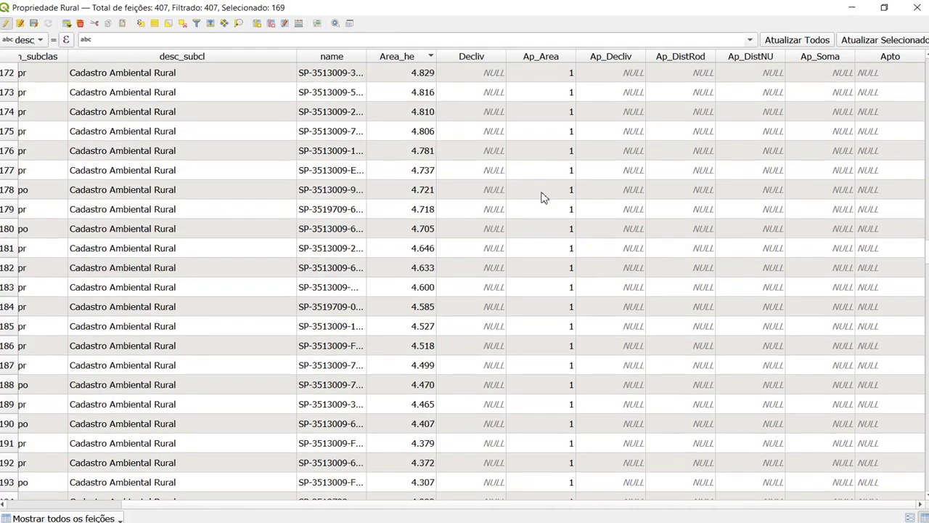
{"action": "scroll", "coordinate": [543, 197], "scroll_direction": "up", "scroll_amount": 17}
{"action": "scroll", "coordinate": [543, 197], "scroll_direction": "down", "scroll_amount": 7}
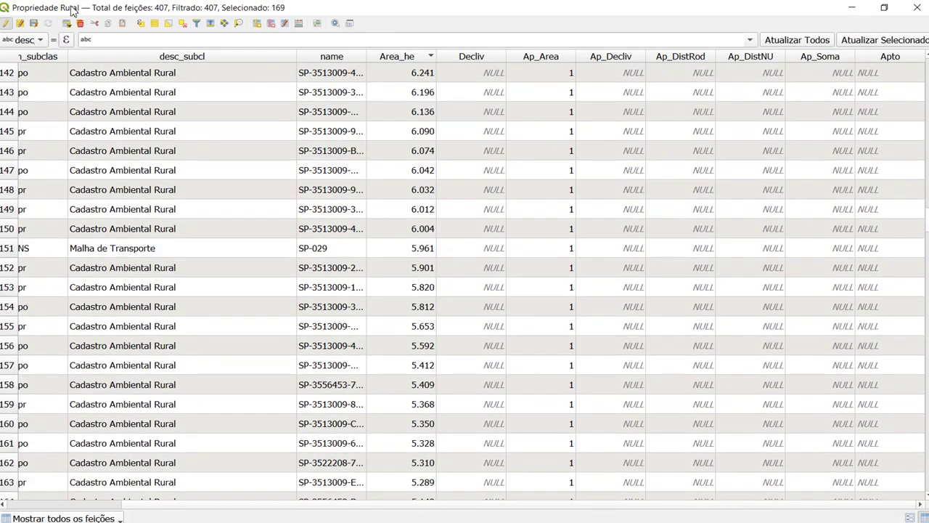
{"action": "left_click", "coordinate": [6, 25]}
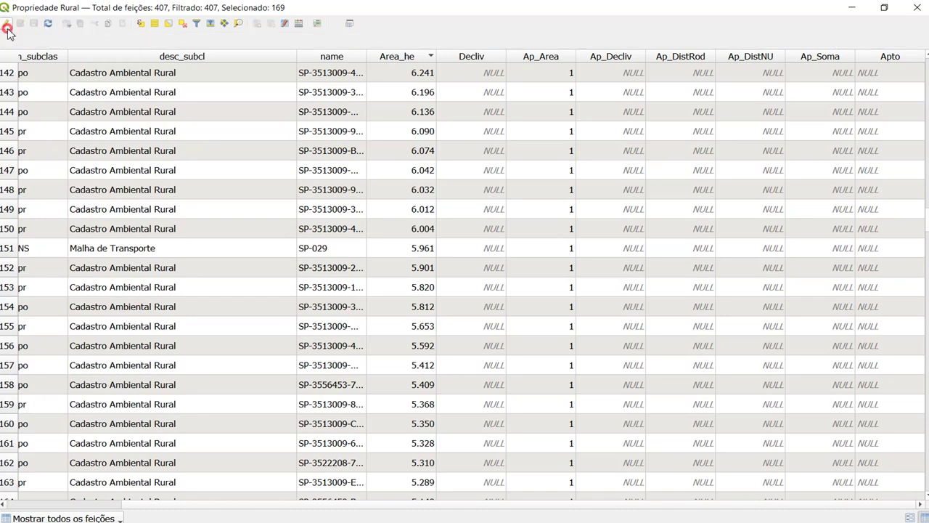
{"action": "scroll", "coordinate": [560, 210], "scroll_direction": "up", "scroll_amount": 4}
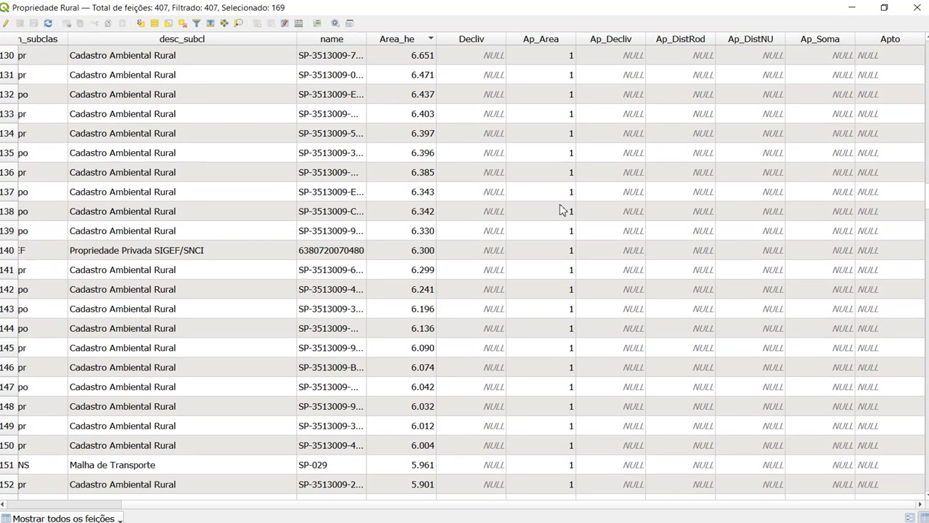
{"action": "left_click", "coordinate": [919, 13]}
Examine the rural properties, the urban core and the Rodovia Raposo Tavares across the Cotia municipality on the map.
{"action": "scroll", "coordinate": [508, 349], "scroll_direction": "down", "scroll_amount": 2}
{"action": "left_click_drag", "start_coordinate": [549, 332], "coordinate": [459, 333]}
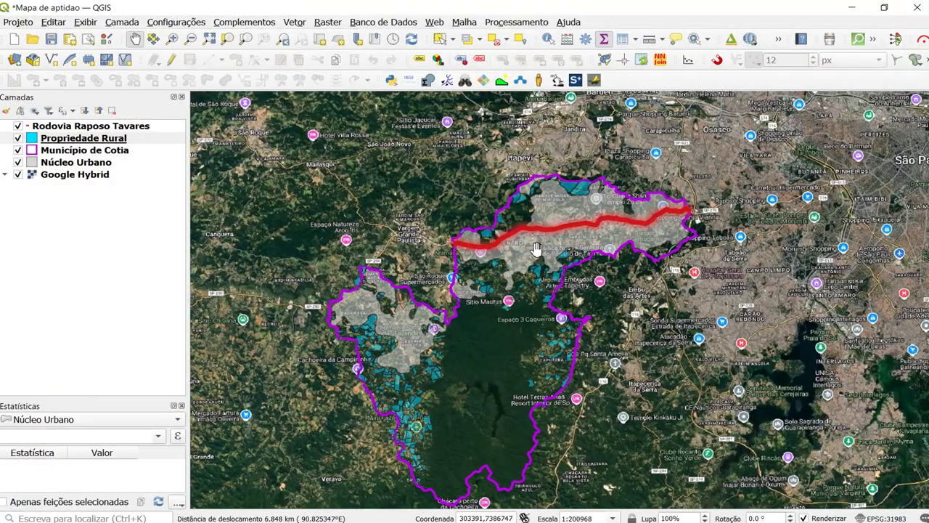
{"action": "left_click_drag", "start_coordinate": [501, 276], "coordinate": [499, 259]}
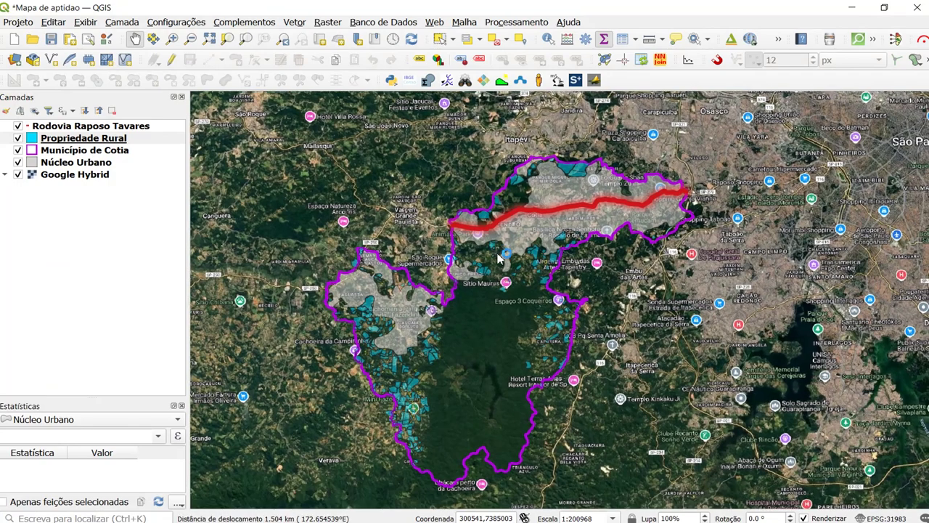
{"action": "scroll", "coordinate": [551, 209], "scroll_direction": "up", "scroll_amount": 2}
{"action": "left_click_drag", "start_coordinate": [525, 159], "coordinate": [446, 317]}
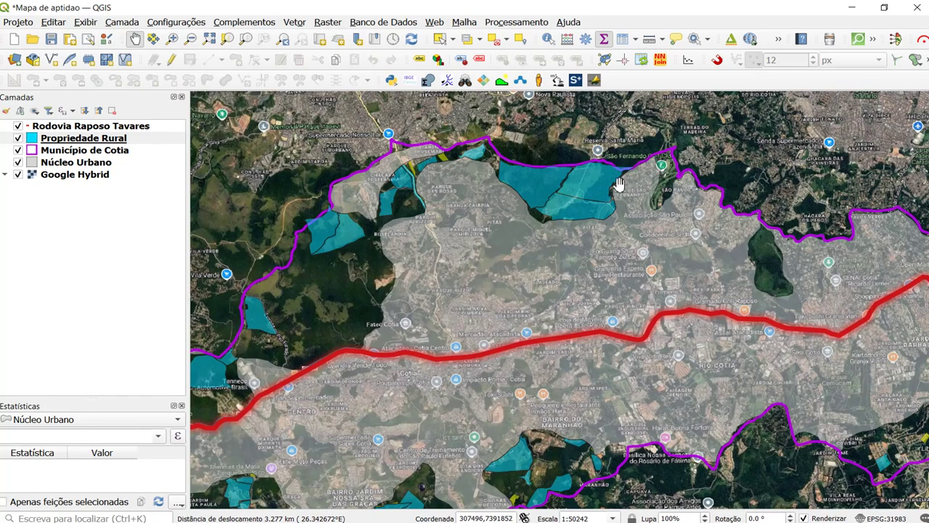
{"action": "scroll", "coordinate": [621, 187], "scroll_direction": "up", "scroll_amount": 1}
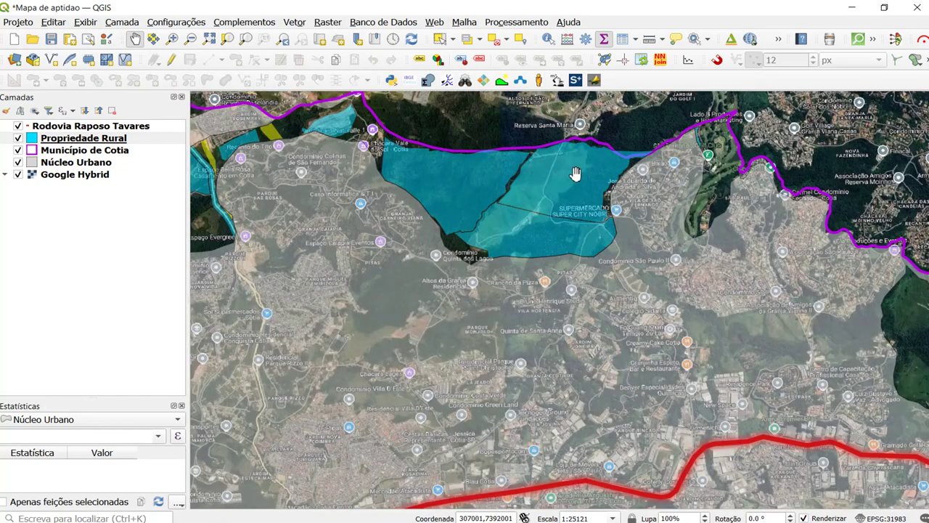
{"action": "scroll", "coordinate": [571, 175], "scroll_direction": "down", "scroll_amount": 2}
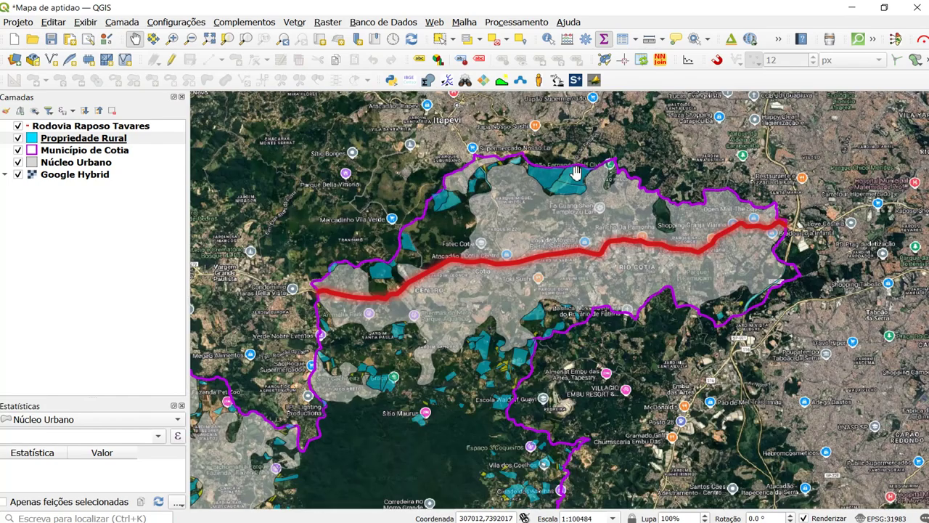
{"action": "left_click_drag", "start_coordinate": [486, 240], "coordinate": [616, 232]}
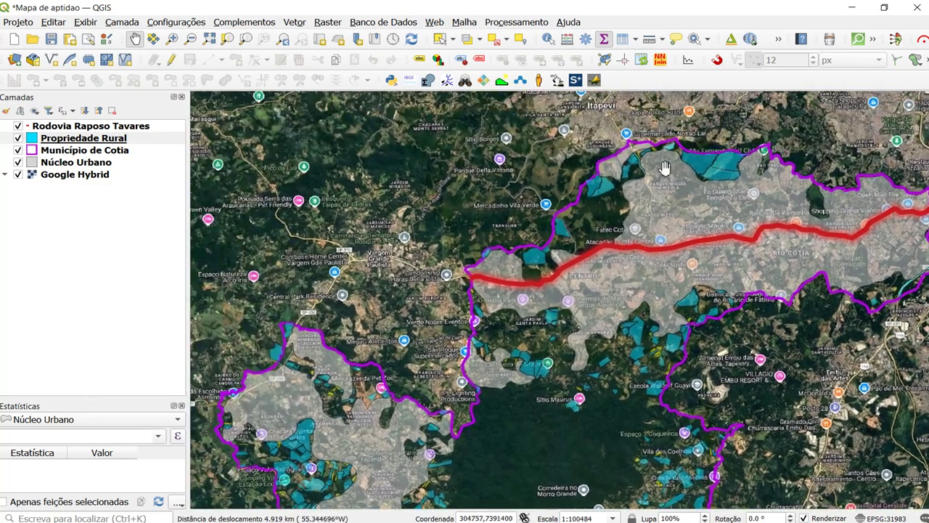
{"action": "scroll", "coordinate": [479, 299], "scroll_direction": "down", "scroll_amount": 1}
{"action": "left_click_drag", "start_coordinate": [477, 299], "coordinate": [444, 276]}
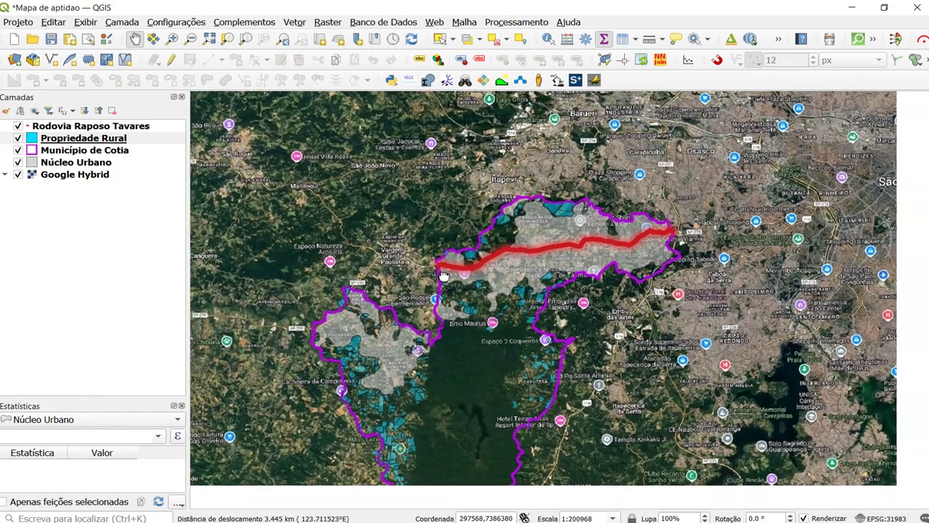
{"action": "left_click_drag", "start_coordinate": [456, 346], "coordinate": [468, 272]}
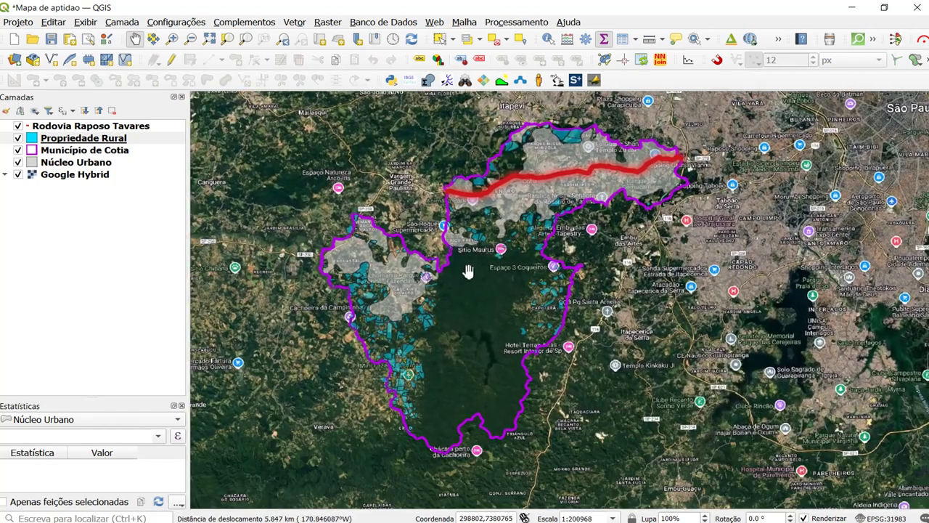
{"action": "scroll", "coordinate": [466, 222], "scroll_direction": "up", "scroll_amount": 1}
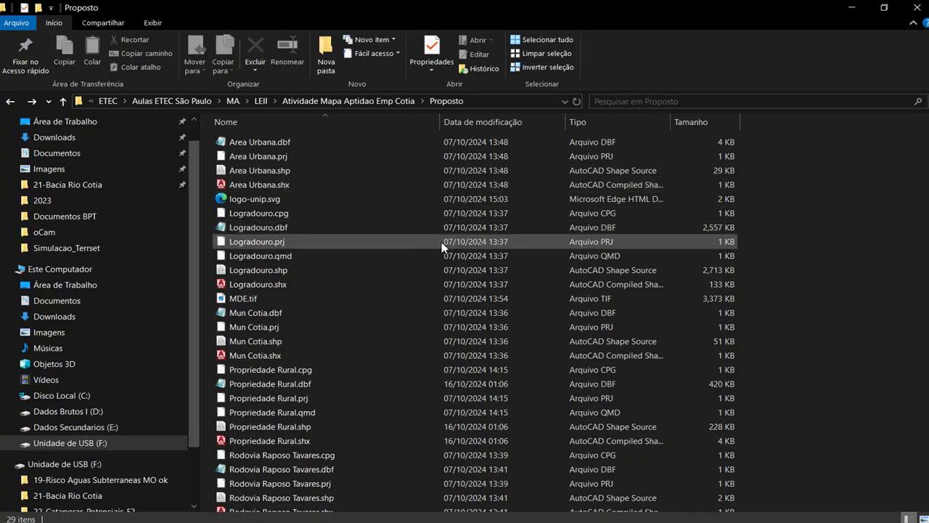
Switch to the Proposto folder in File Explorer, place its window over the QGIS map and look for MDE.tif.
{"action": "left_click", "coordinate": [266, 298]}
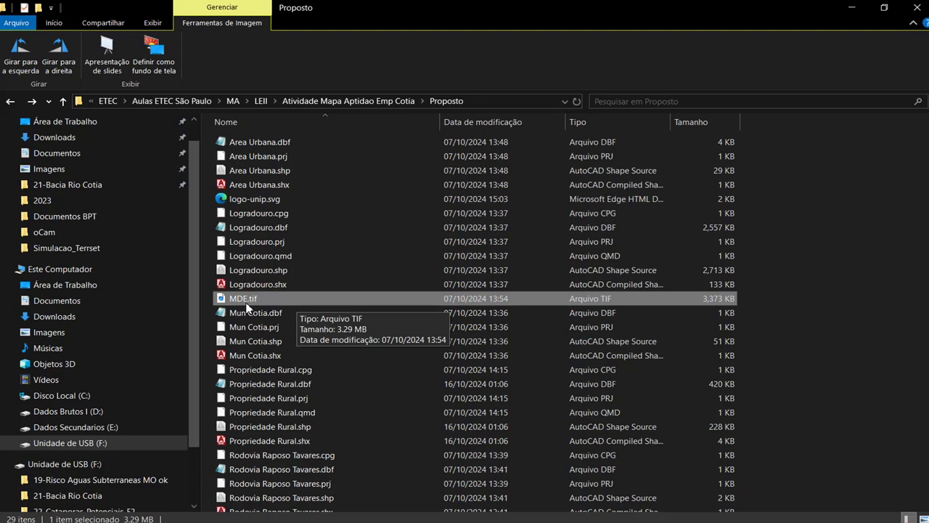
{"action": "left_click_drag", "start_coordinate": [317, 15], "coordinate": [717, 85]}
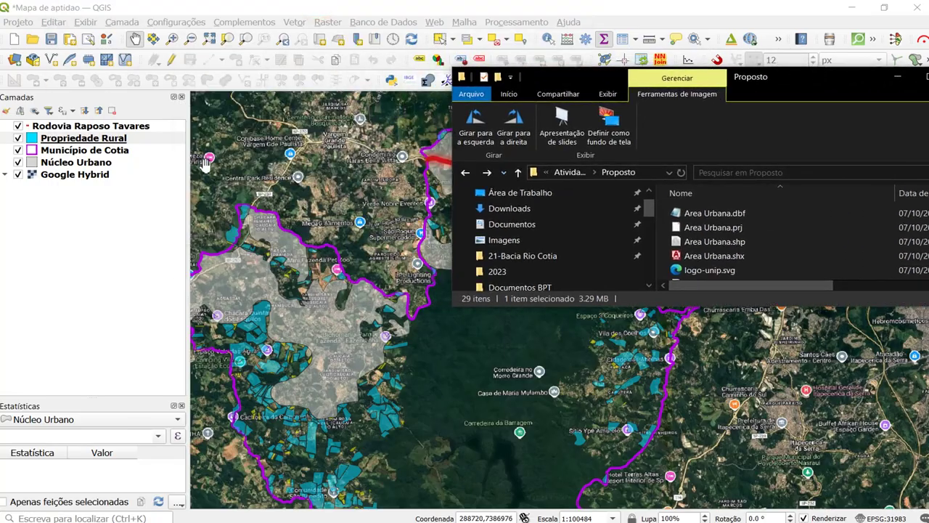
{"action": "scroll", "coordinate": [726, 247], "scroll_direction": "down", "scroll_amount": 5}
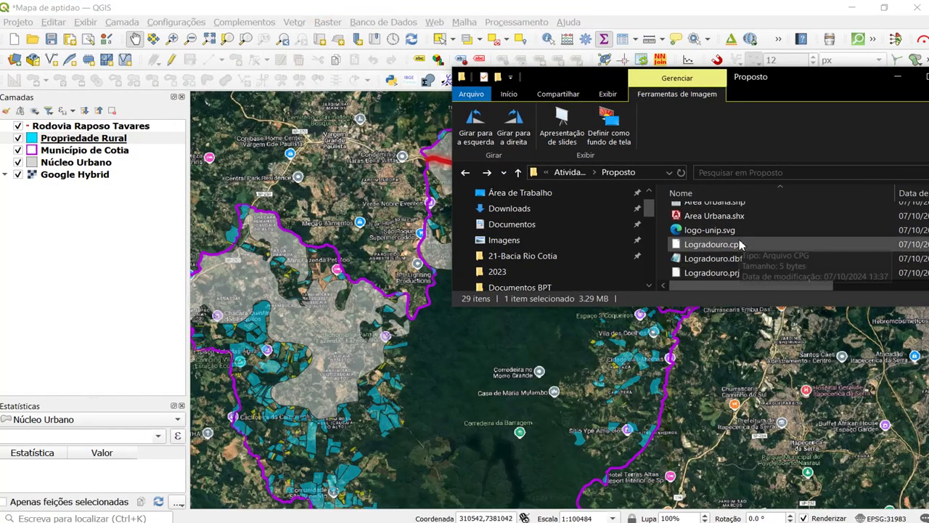
{"action": "scroll", "coordinate": [741, 251], "scroll_direction": "up", "scroll_amount": 2}
{"action": "scroll", "coordinate": [728, 243], "scroll_direction": "down", "scroll_amount": 4}
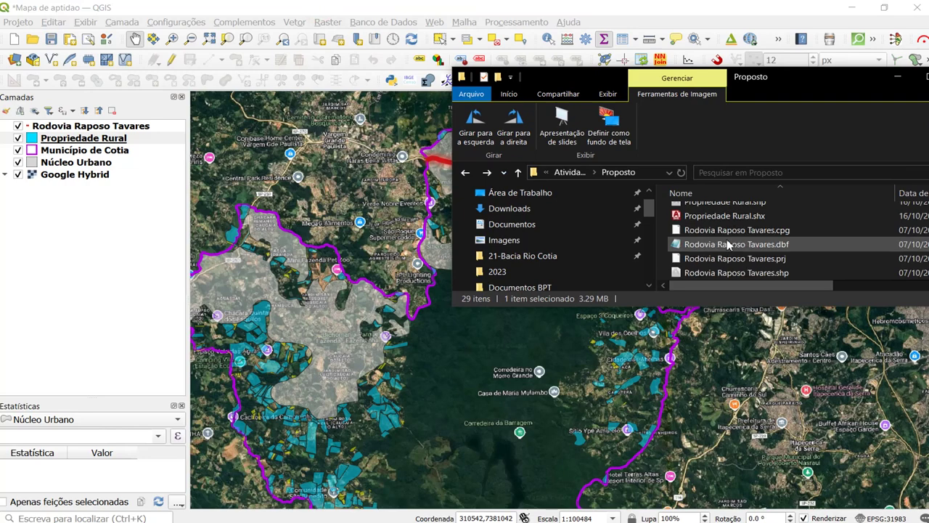
{"action": "left_click", "coordinate": [726, 244]}
{"action": "key", "text": "Down"}
{"action": "key", "text": "Down"}
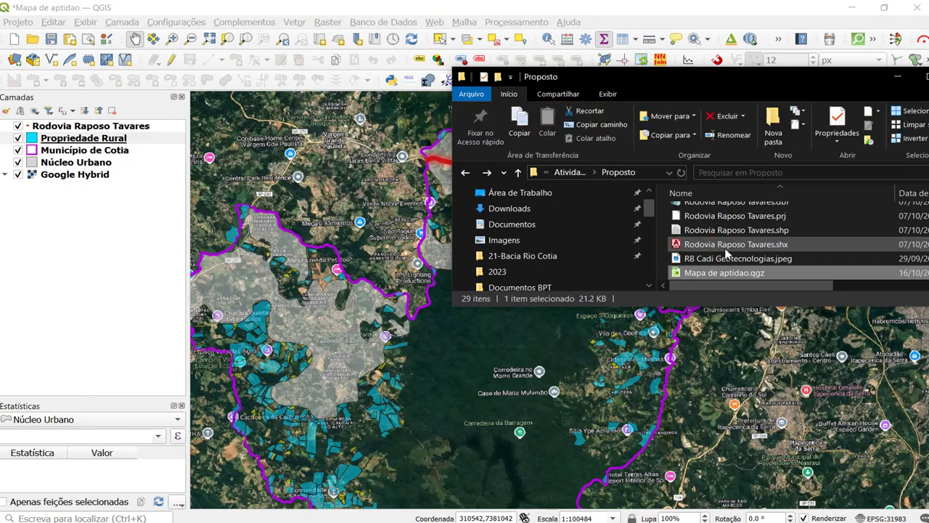
{"action": "scroll", "coordinate": [726, 247], "scroll_direction": "up", "scroll_amount": 5}
{"action": "scroll", "coordinate": [730, 242], "scroll_direction": "down", "scroll_amount": 2}
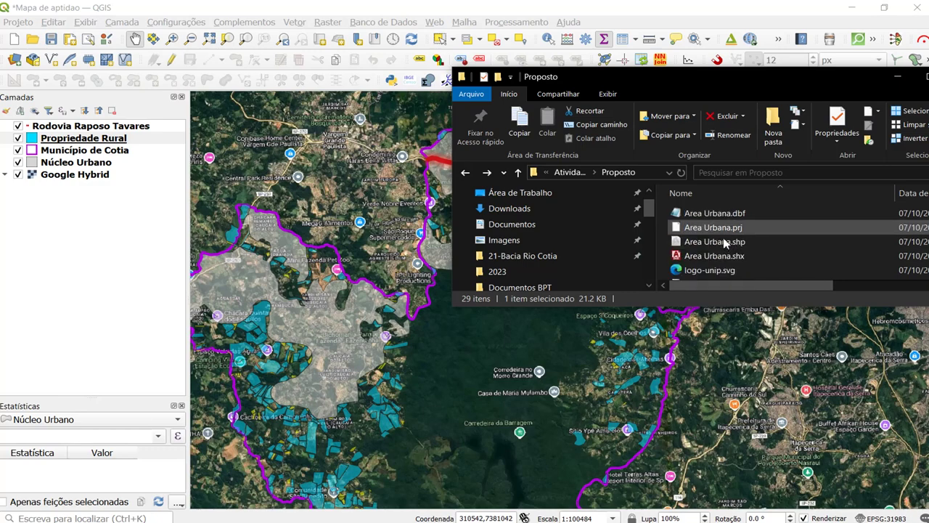
Add the MDE.tif elevation raster from the Proposto folder to the QGIS project and minimize the folder window.
{"action": "left_click_drag", "start_coordinate": [695, 259], "coordinate": [296, 249]}
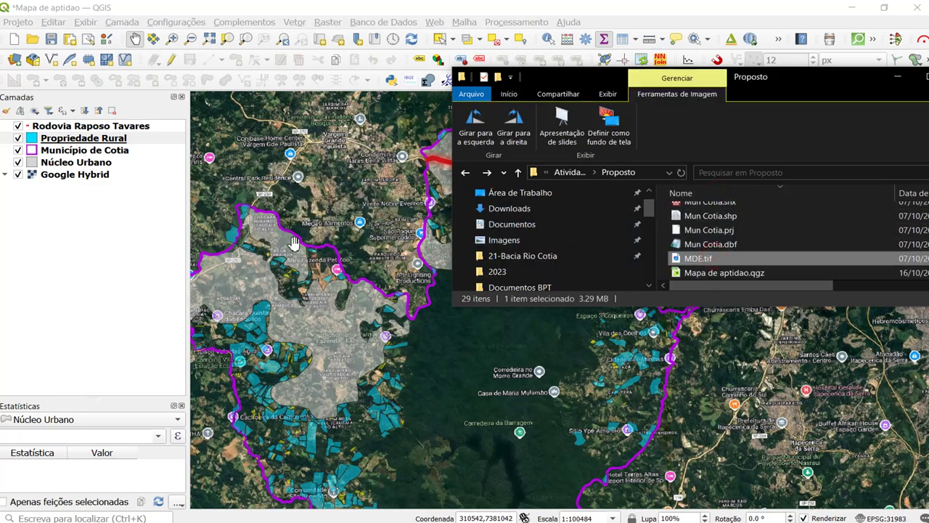
{"action": "left_click", "coordinate": [898, 77]}
{"action": "scroll", "coordinate": [473, 211], "scroll_direction": "down", "scroll_amount": 1}
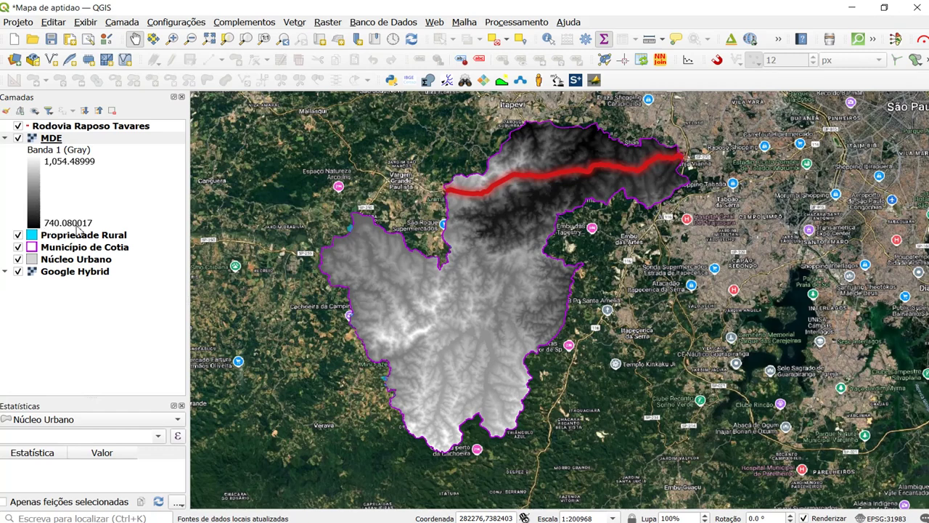
Look over the MDE raster across Cotia and move its layer below Núcleo Urbano, directly above Google Hybrid.
{"action": "scroll", "coordinate": [571, 174], "scroll_direction": "up", "scroll_amount": 1}
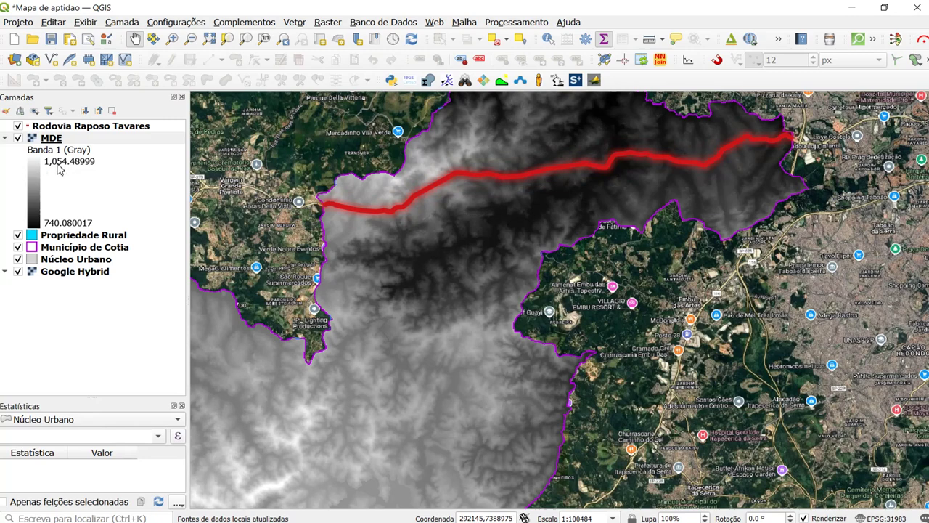
{"action": "scroll", "coordinate": [608, 294], "scroll_direction": "down", "scroll_amount": 1}
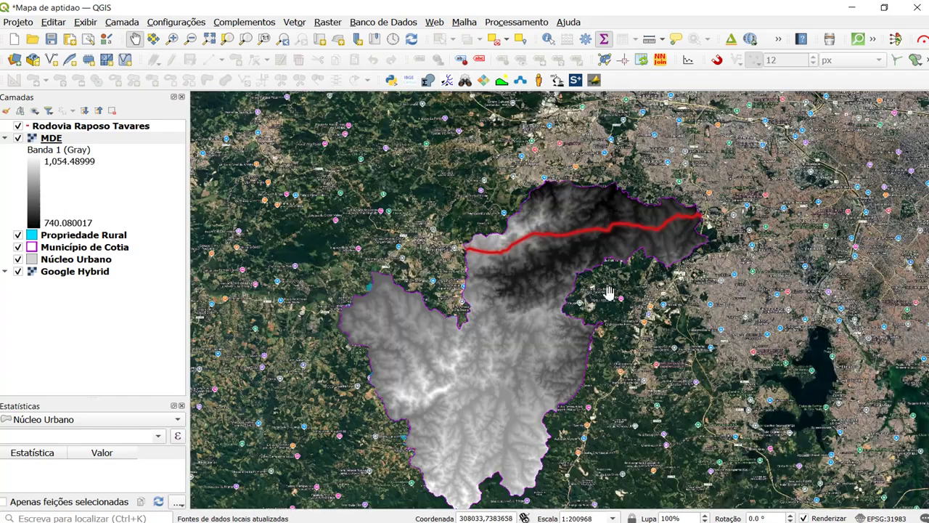
{"action": "left_click_drag", "start_coordinate": [538, 270], "coordinate": [535, 267]}
{"action": "scroll", "coordinate": [586, 162], "scroll_direction": "up", "scroll_amount": 1}
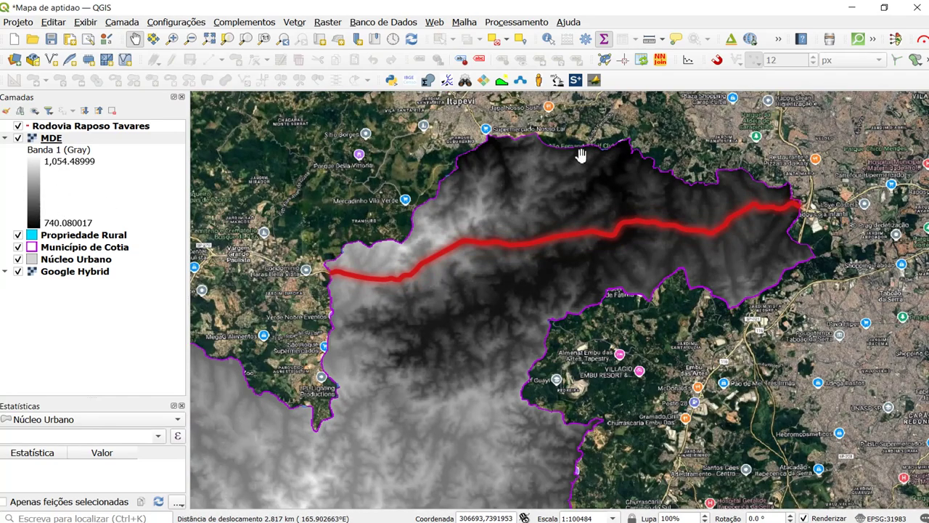
{"action": "scroll", "coordinate": [573, 152], "scroll_direction": "down", "scroll_amount": 1}
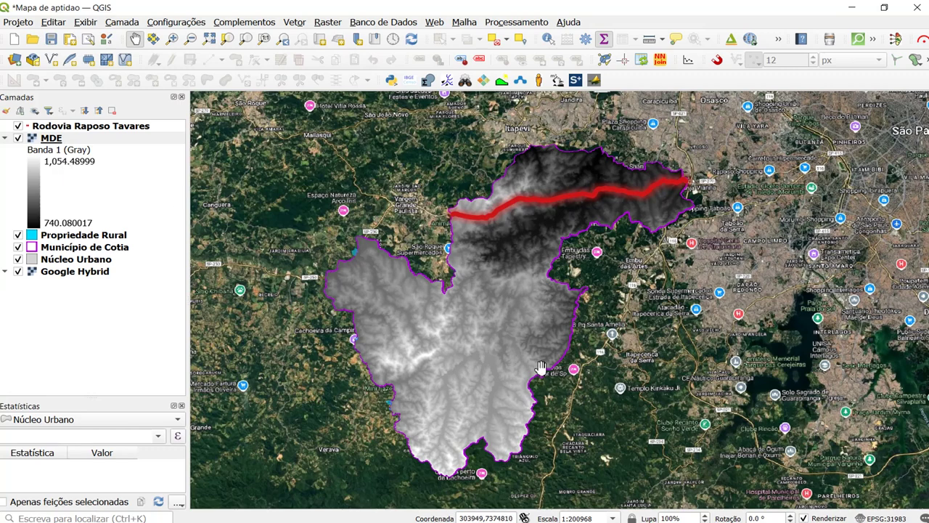
{"action": "left_click_drag", "start_coordinate": [484, 298], "coordinate": [493, 309]}
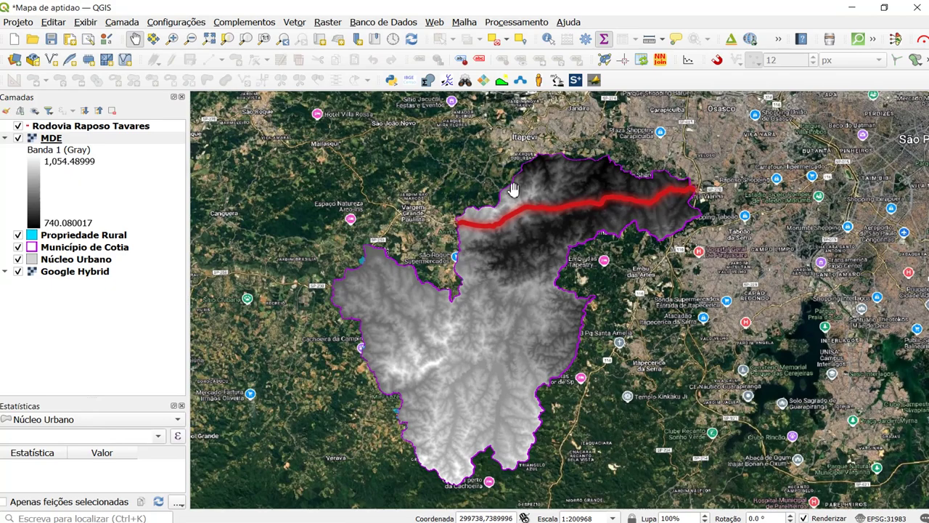
{"action": "left_click", "coordinate": [78, 139]}
{"action": "left_click_drag", "start_coordinate": [79, 140], "coordinate": [142, 276]}
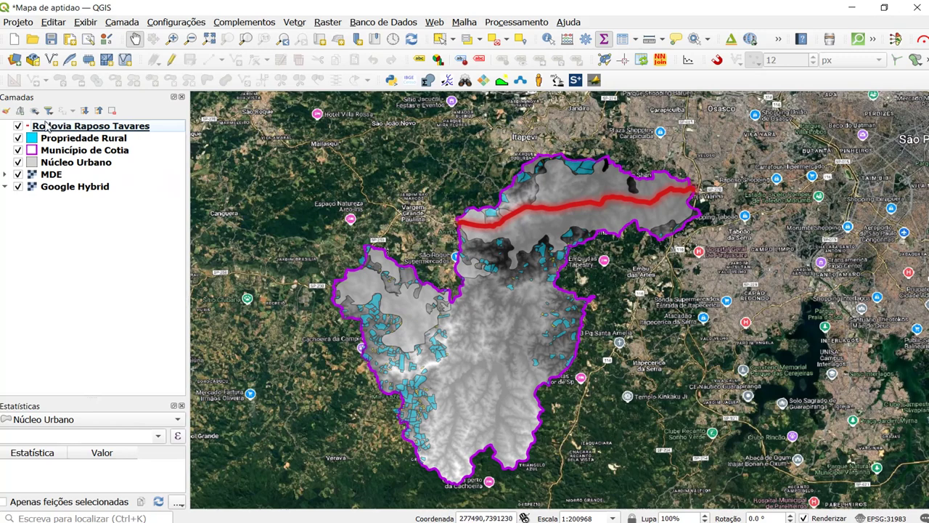
Set the MDE layer's symbology to Banda simples falsa-cor with the Spectral color ramp.
{"action": "left_click", "coordinate": [5, 174]}
{"action": "double_click", "coordinate": [34, 209]}
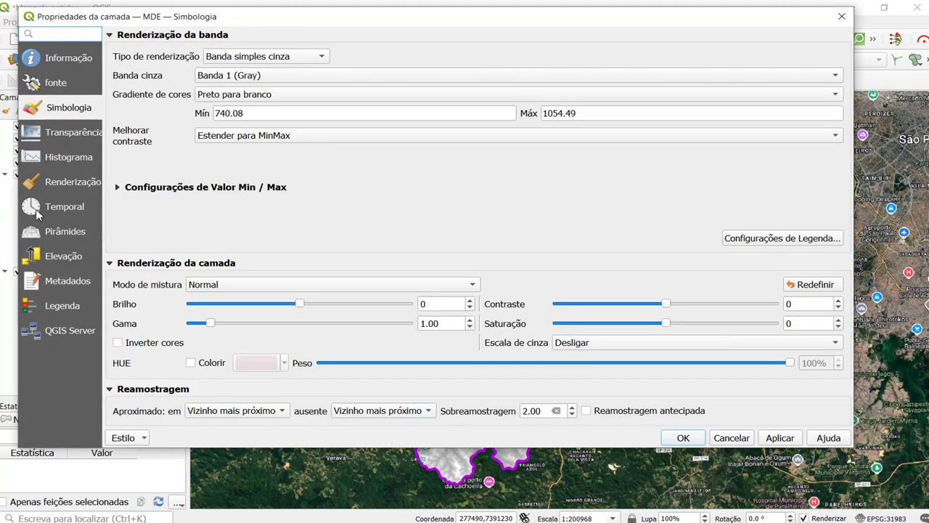
{"action": "key", "text": "Escape"}
{"action": "double_click", "coordinate": [36, 211]}
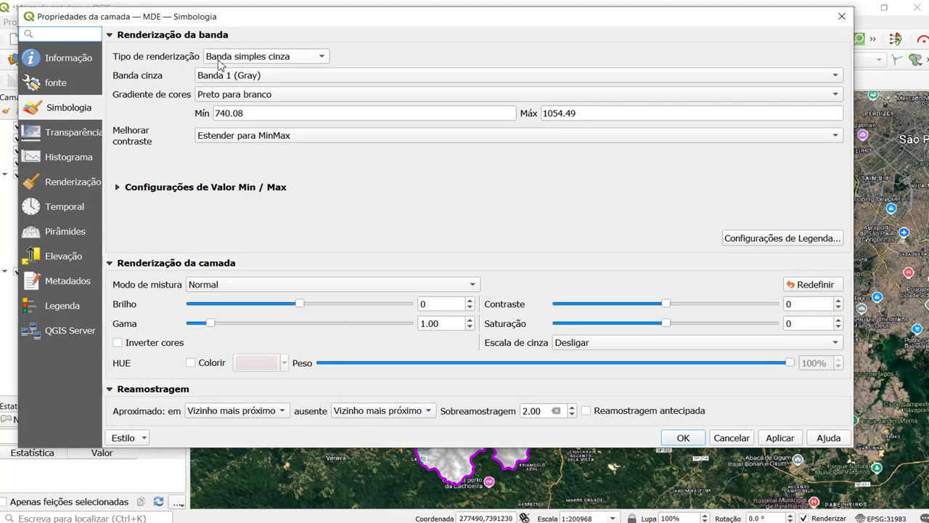
{"action": "left_click", "coordinate": [220, 63]}
{"action": "left_click", "coordinate": [227, 70]}
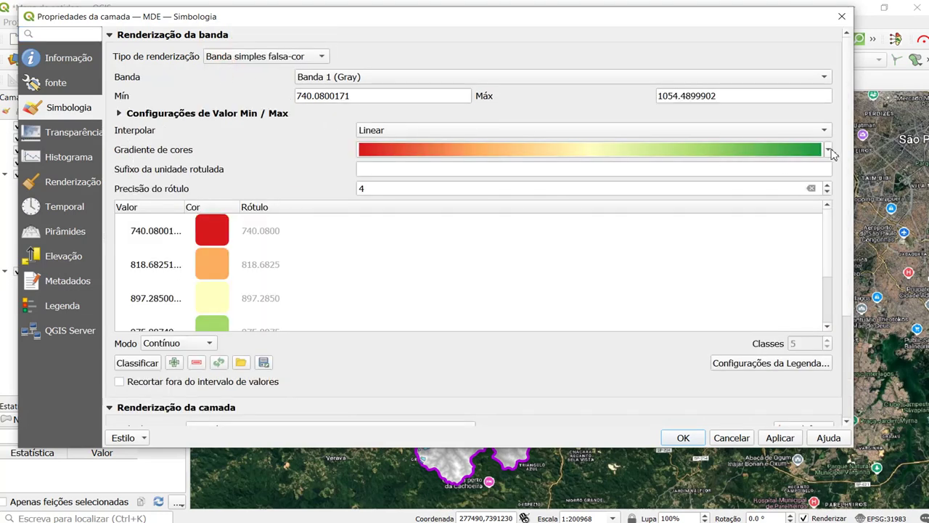
{"action": "left_click", "coordinate": [829, 150]}
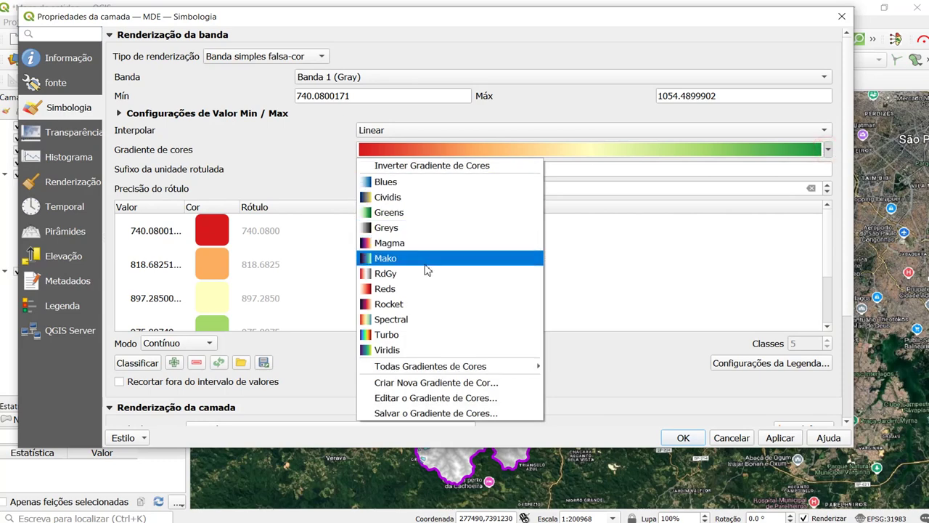
{"action": "left_click", "coordinate": [427, 321]}
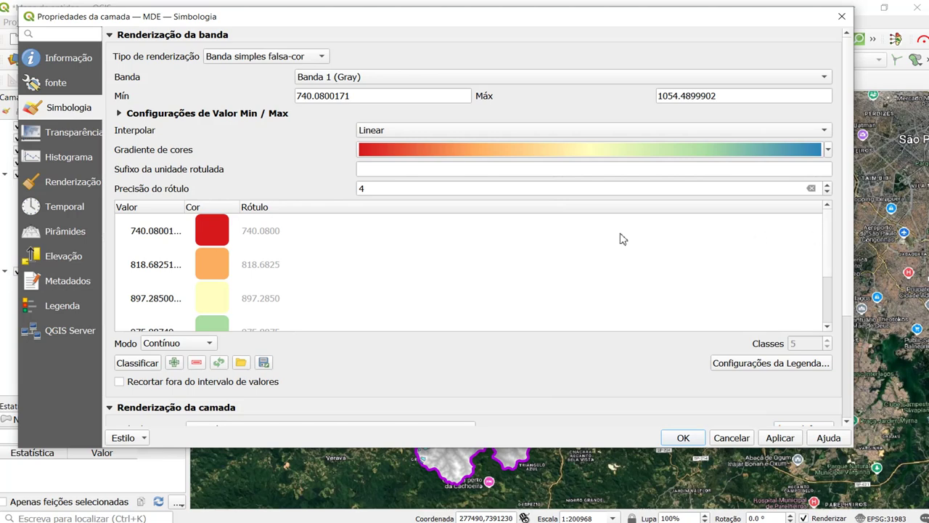
Invert the MDE layer's Spectral color ramp and apply the symbology.
{"action": "scroll", "coordinate": [240, 249], "scroll_direction": "down", "scroll_amount": 5}
{"action": "scroll", "coordinate": [237, 246], "scroll_direction": "up", "scroll_amount": 5}
{"action": "scroll", "coordinate": [238, 254], "scroll_direction": "down", "scroll_amount": 5}
{"action": "scroll", "coordinate": [636, 214], "scroll_direction": "up", "scroll_amount": 4}
{"action": "left_click", "coordinate": [830, 151]}
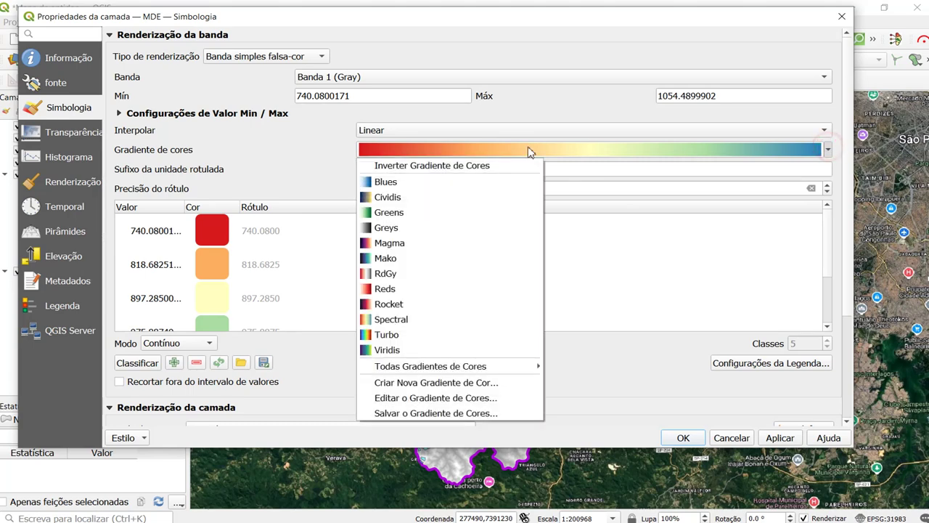
{"action": "left_click", "coordinate": [427, 160]}
{"action": "left_click", "coordinate": [776, 438]}
{"action": "left_click", "coordinate": [681, 438]}
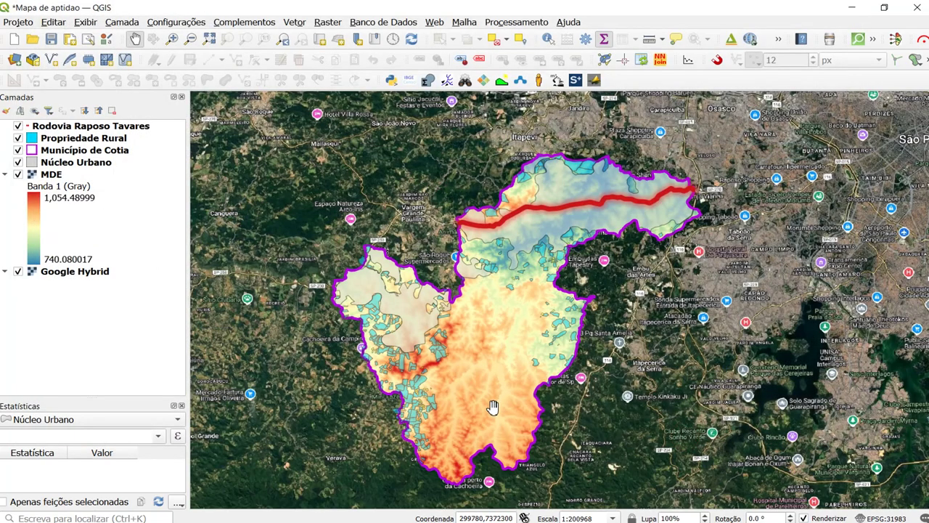
Examine the colored MDE relief beneath the rural properties, especially along the municipality's northern boundary.
{"action": "scroll", "coordinate": [494, 405], "scroll_direction": "up", "scroll_amount": 1}
{"action": "scroll", "coordinate": [467, 392], "scroll_direction": "down", "scroll_amount": 1}
{"action": "mouse_move", "coordinate": [522, 305]}
{"action": "left_mouse_down"}
{"action": "mouse_move", "coordinate": [484, 305]}
{"action": "mouse_move", "coordinate": [539, 308]}
{"action": "left_mouse_up"}
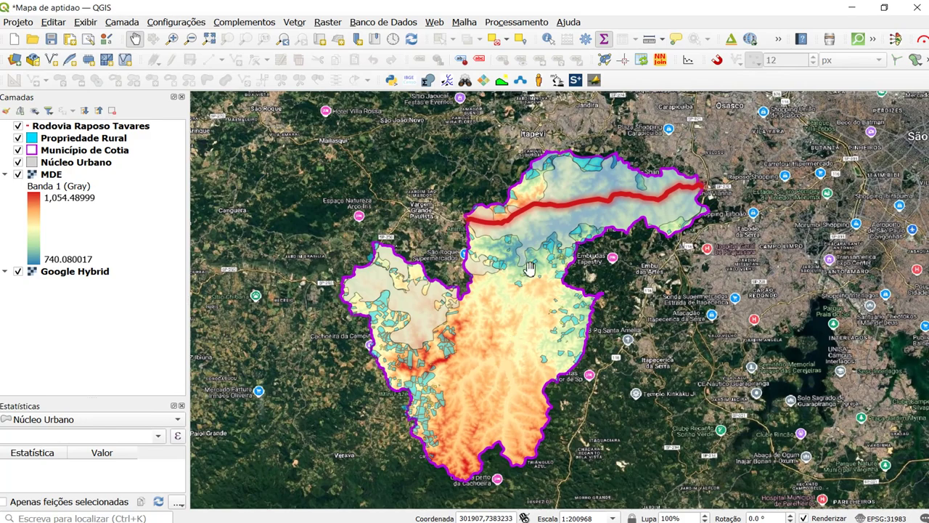
{"action": "scroll", "coordinate": [593, 151], "scroll_direction": "up", "scroll_amount": 1}
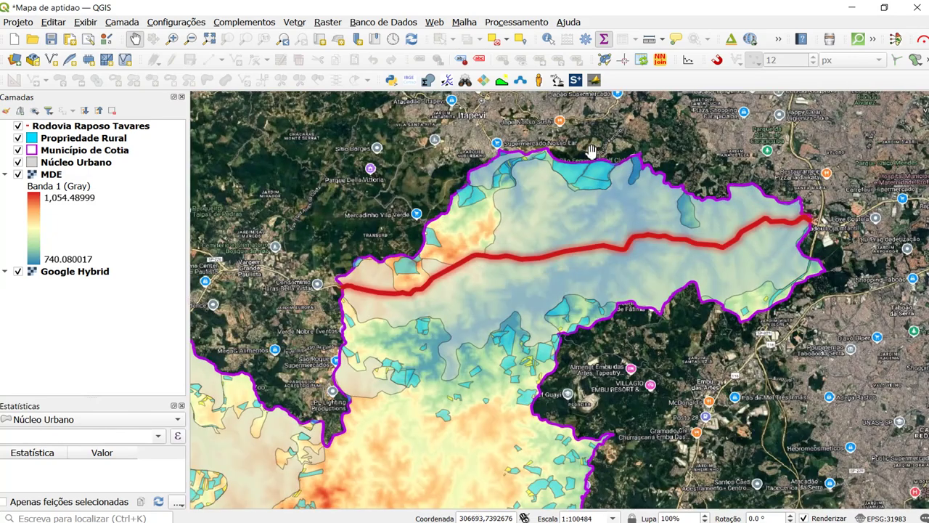
{"action": "scroll", "coordinate": [593, 151], "scroll_direction": "down", "scroll_amount": 1}
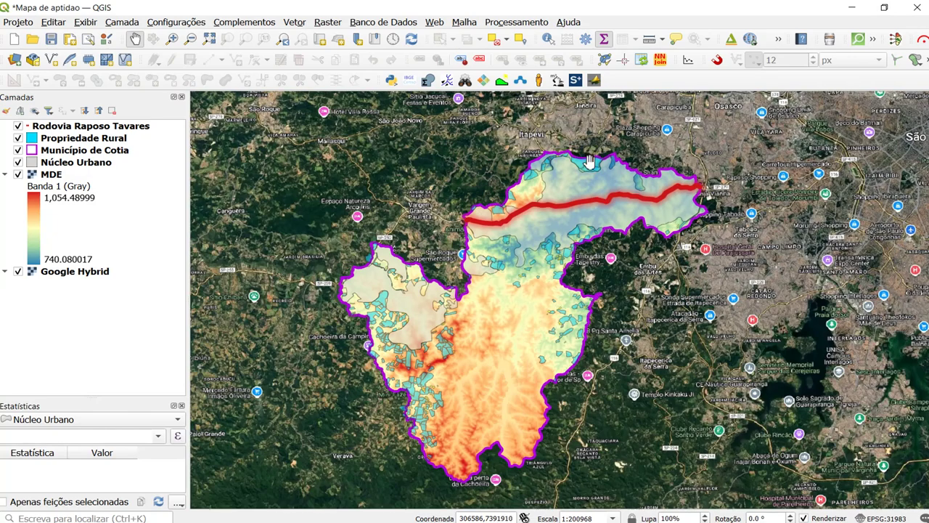
{"action": "scroll", "coordinate": [590, 161], "scroll_direction": "up", "scroll_amount": 3}
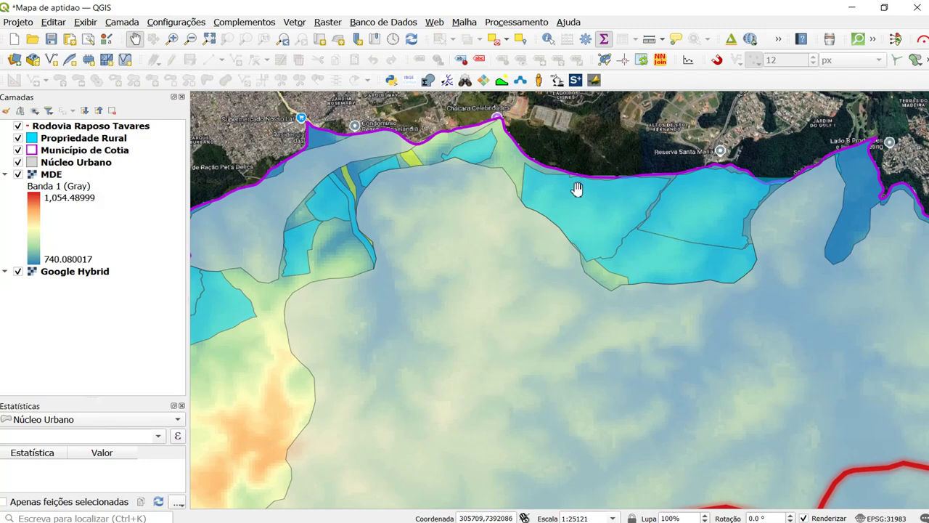
{"action": "scroll", "coordinate": [550, 183], "scroll_direction": "down", "scroll_amount": 2}
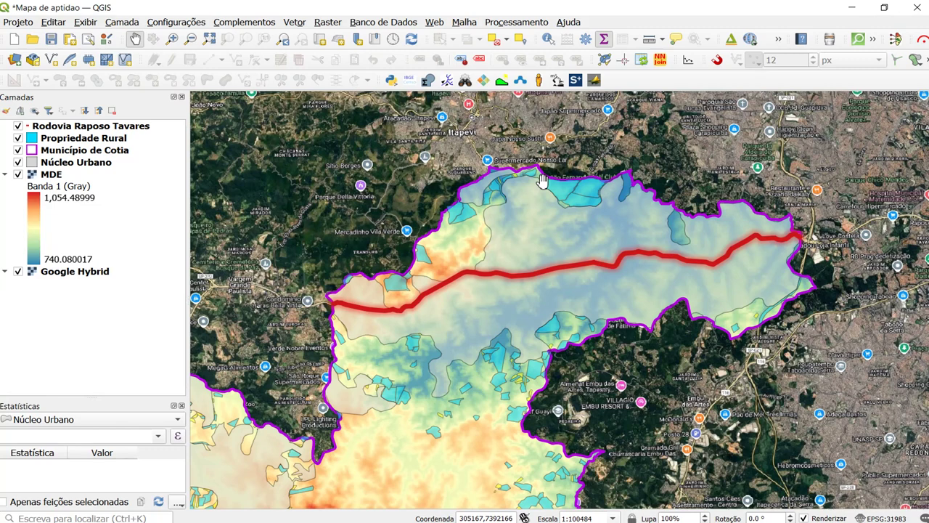
{"action": "scroll", "coordinate": [564, 181], "scroll_direction": "up", "scroll_amount": 2}
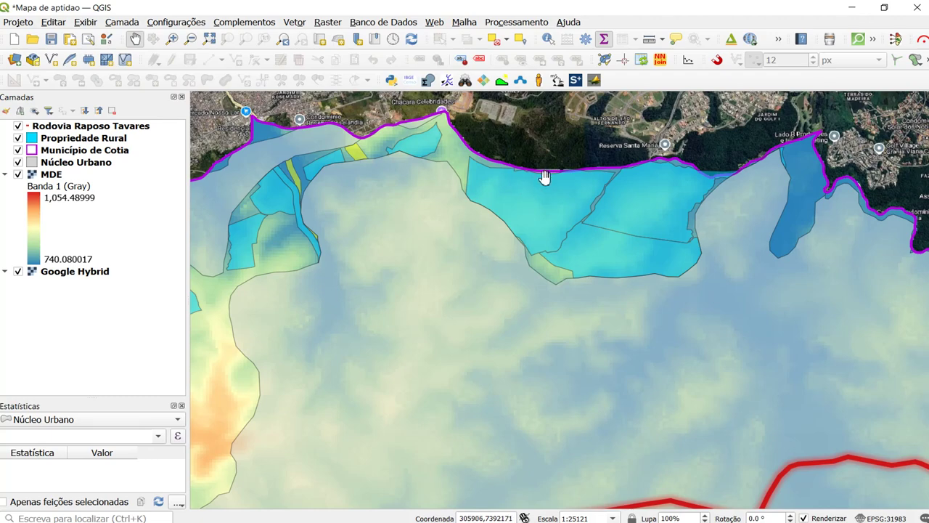
{"action": "scroll", "coordinate": [545, 177], "scroll_direction": "down", "scroll_amount": 3}
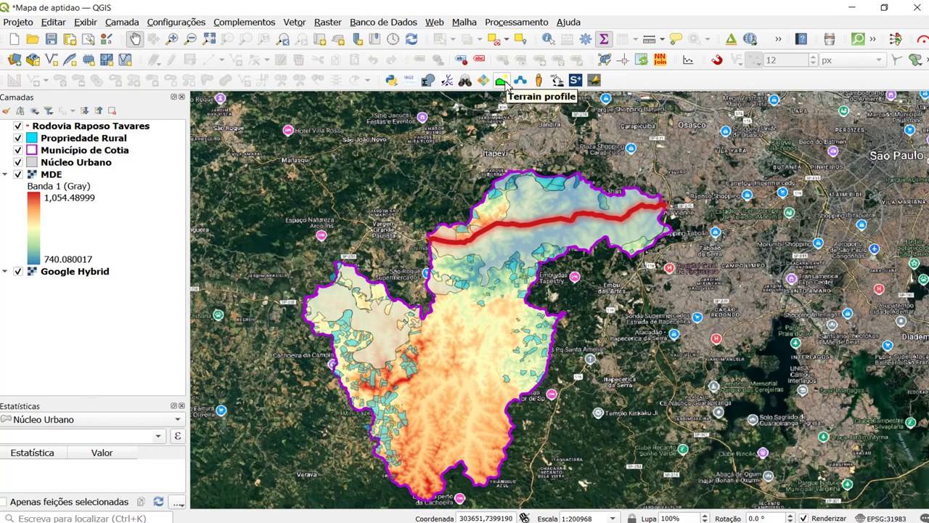
Search the plugin manager for "profile", view the Profile tool plugin's details and close the manager.
{"action": "left_click", "coordinate": [244, 22]}
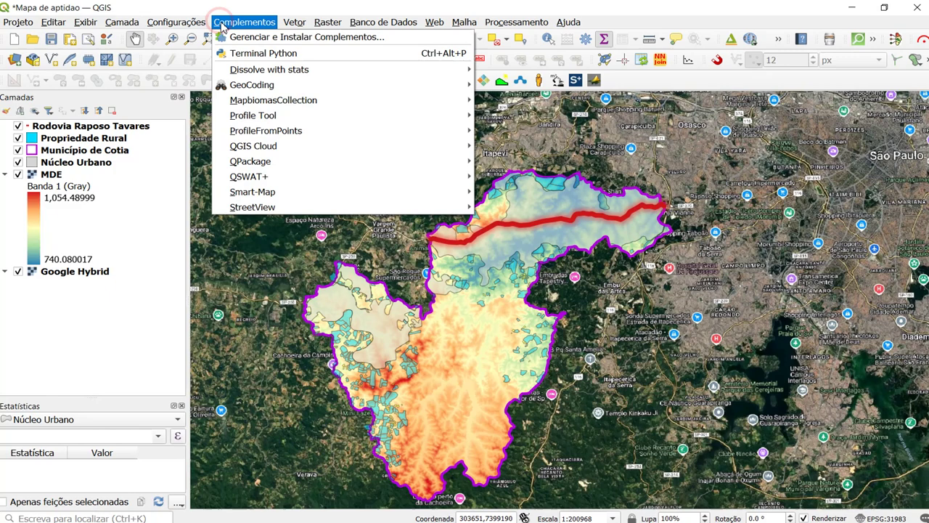
{"action": "left_click", "coordinate": [227, 37]}
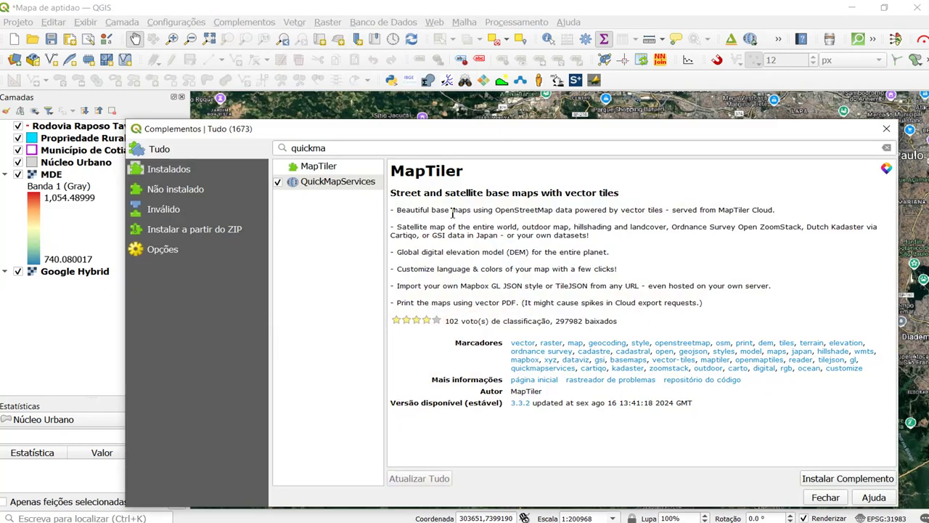
{"action": "left_click", "coordinate": [324, 167]}
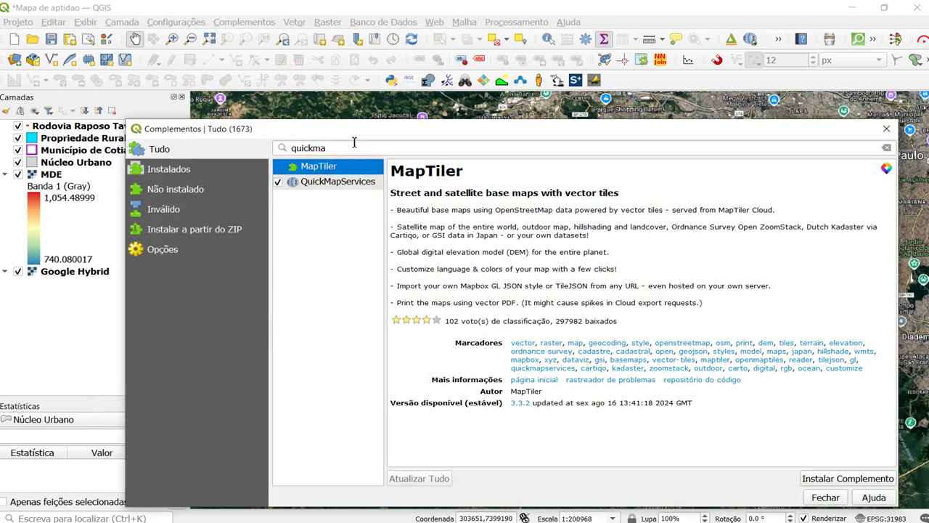
{"action": "key", "text": "BackSpace"}
{"action": "key", "text": "BackSpace"}
{"action": "key", "text": "BackSpace"}
{"action": "key", "text": "BackSpace"}
{"action": "key", "text": "BackSpace"}
{"action": "key", "text": "BackSpace"}
{"action": "key", "text": "BackSpace"}
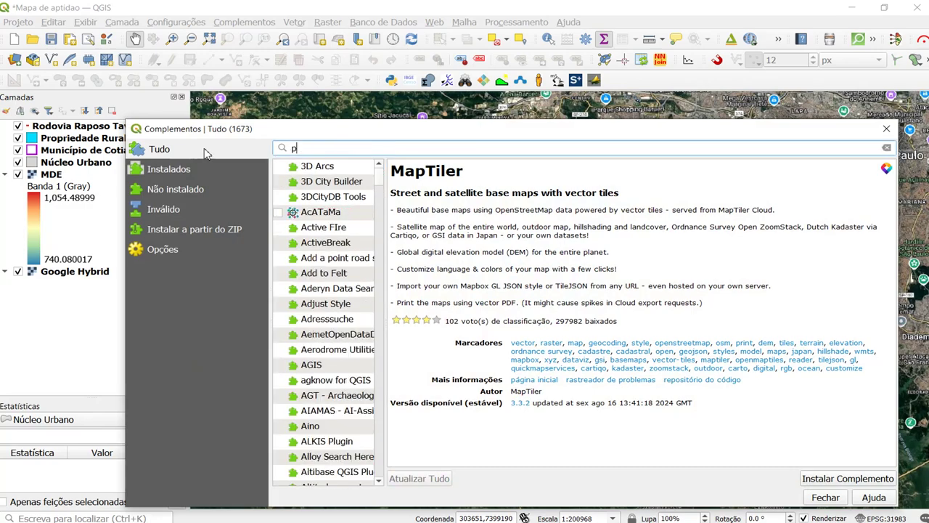
{"action": "type", "text": "por"}
{"action": "key", "text": "BackSpace"}
{"action": "key", "text": "BackSpace"}
{"action": "type", "text": "rofile"}
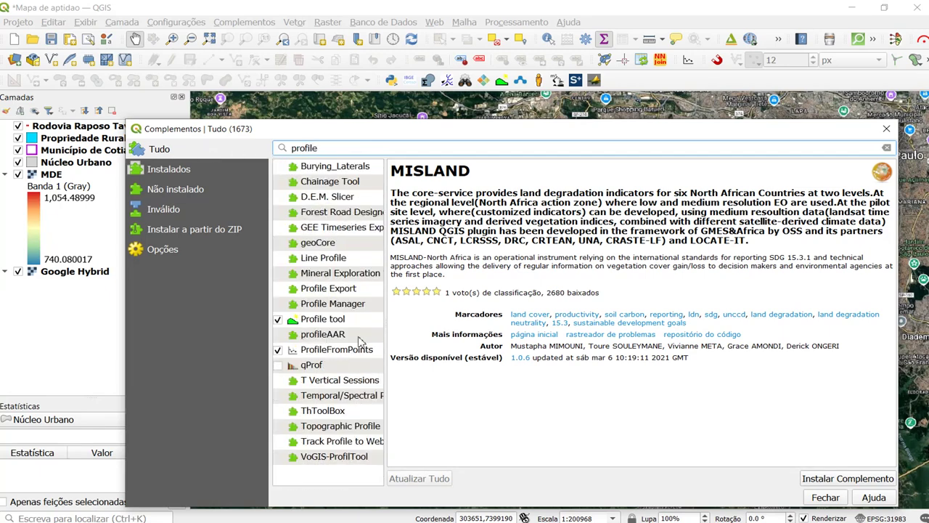
{"action": "left_click", "coordinate": [340, 321]}
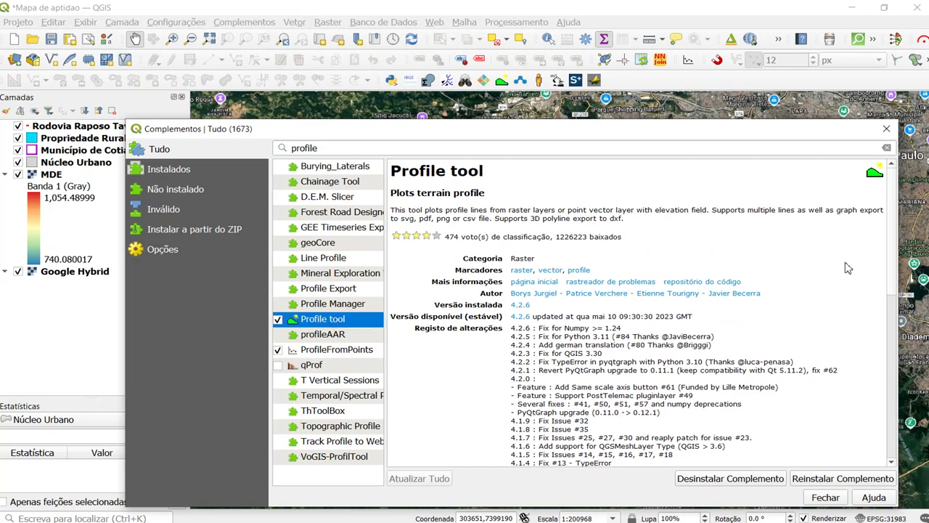
{"action": "left_click", "coordinate": [887, 128]}
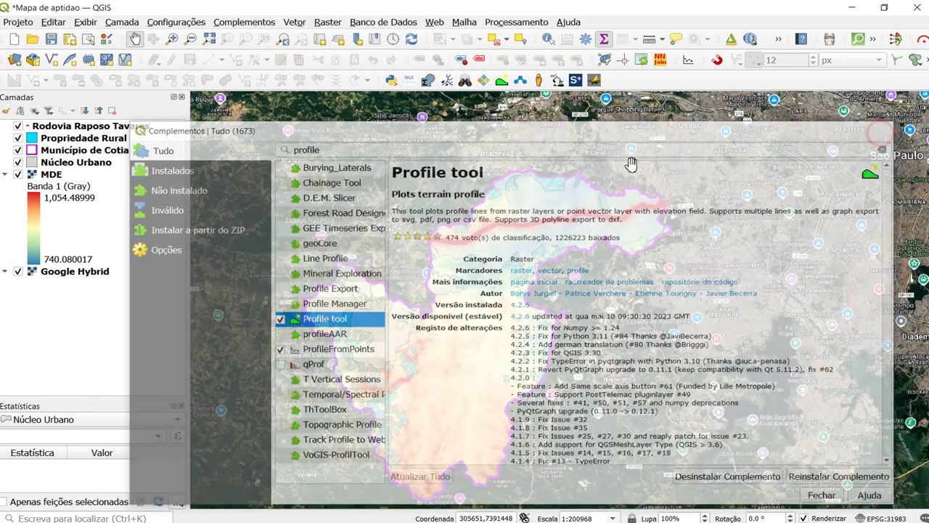
Select the MDE layer and start the Terrain profile tool at the elongated rural property near Cotia's eastern boundary.
{"action": "left_click", "coordinate": [56, 176]}
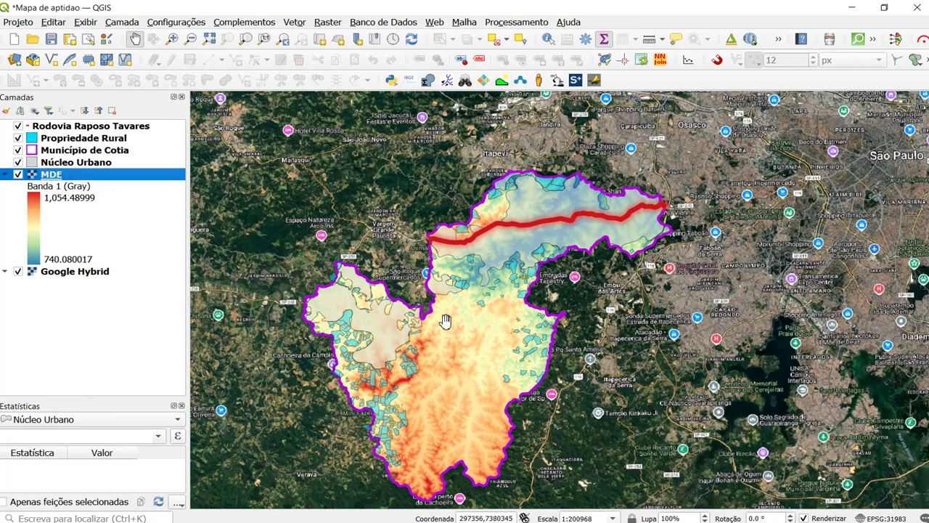
{"action": "scroll", "coordinate": [511, 352], "scroll_direction": "up", "scroll_amount": 2}
{"action": "scroll", "coordinate": [514, 351], "scroll_direction": "up", "scroll_amount": 1}
{"action": "left_click_drag", "start_coordinate": [637, 369], "coordinate": [484, 303]}
{"action": "scroll", "coordinate": [617, 380], "scroll_direction": "up", "scroll_amount": 1}
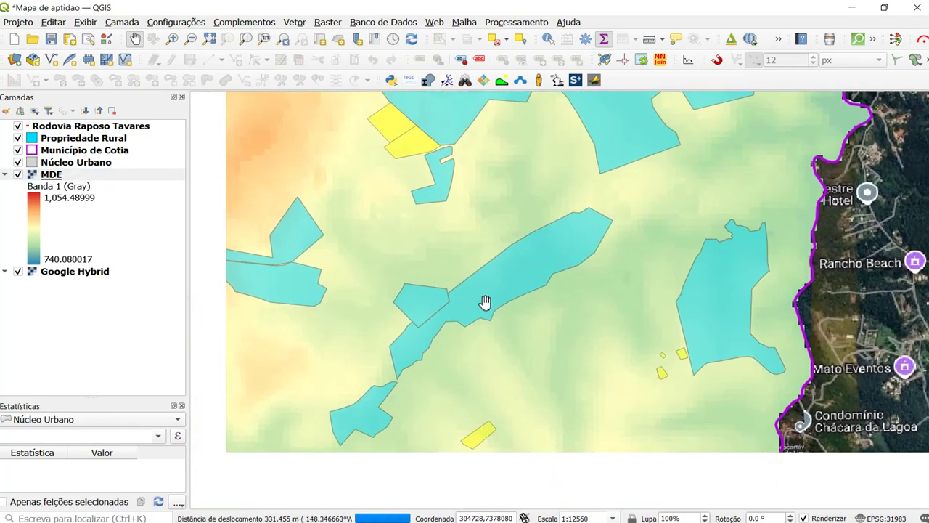
{"action": "scroll", "coordinate": [483, 302], "scroll_direction": "up", "scroll_amount": 1}
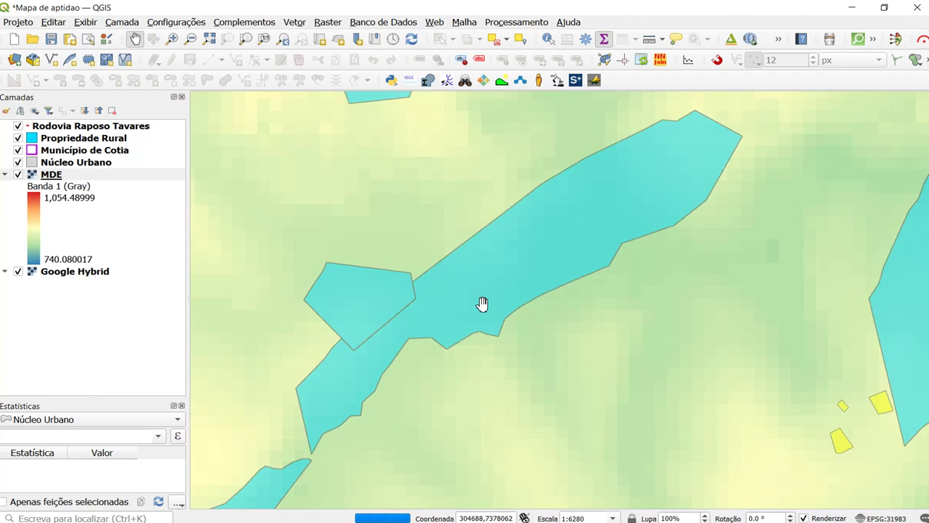
{"action": "scroll", "coordinate": [482, 304], "scroll_direction": "down", "scroll_amount": 1}
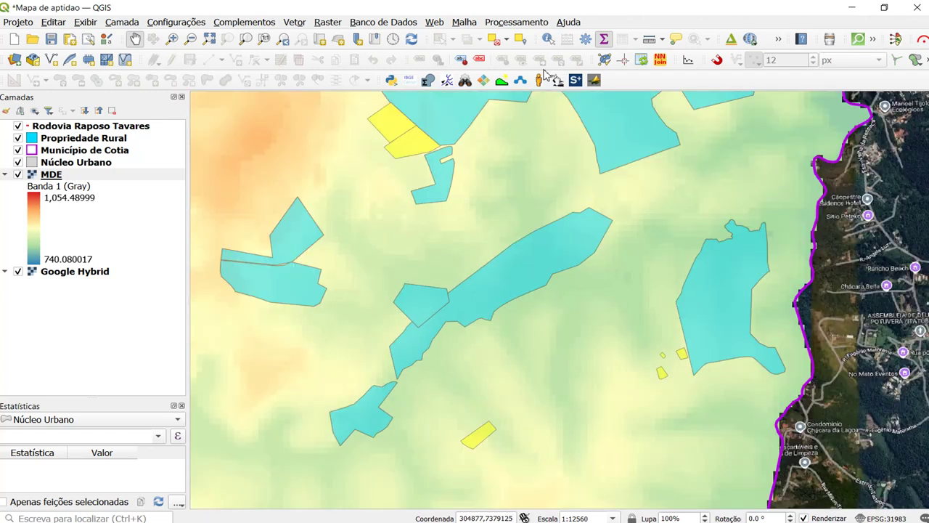
{"action": "left_click", "coordinate": [501, 83]}
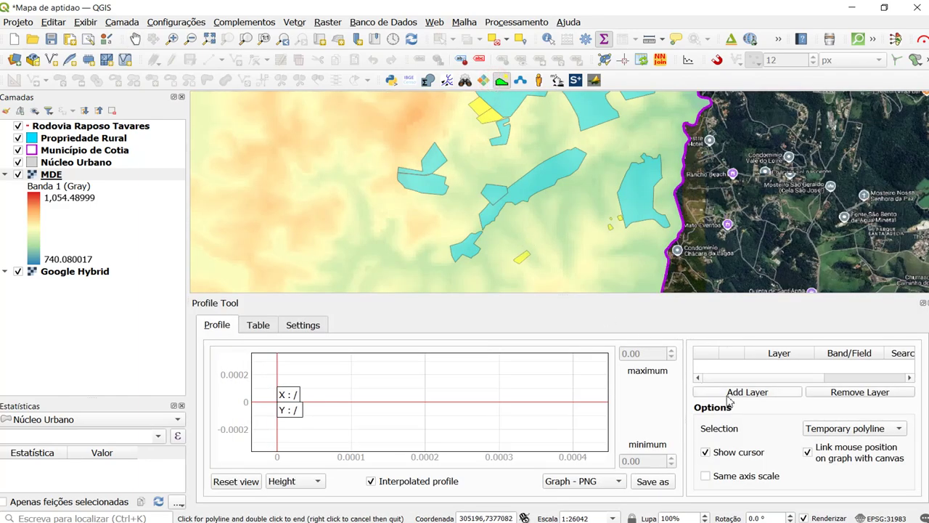
Draw a temporary profile polyline along the elongated rural property in two segments and add the MDE layer to the profile.
{"action": "scroll", "coordinate": [488, 218], "scroll_direction": "up", "scroll_amount": 1}
{"action": "left_click", "coordinate": [475, 226]}
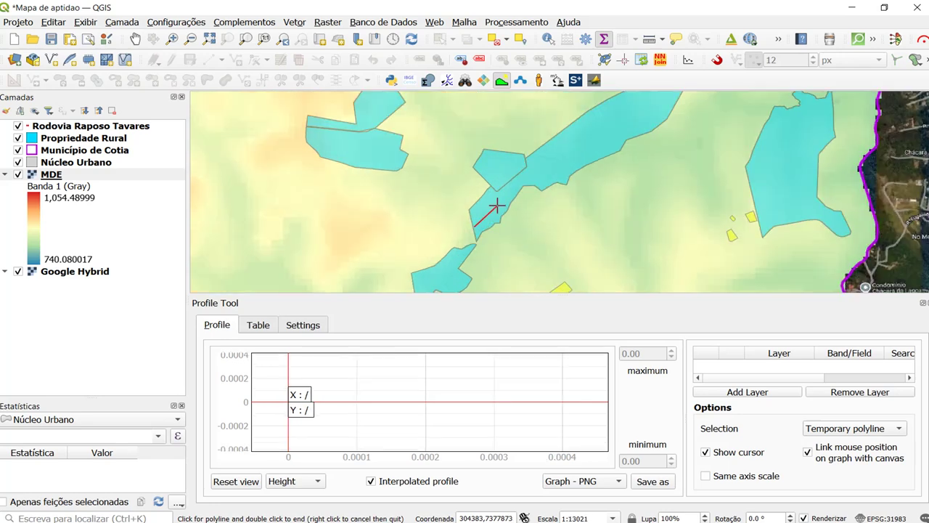
{"action": "left_click_drag", "start_coordinate": [542, 175], "coordinate": [509, 202]}
{"action": "scroll", "coordinate": [509, 202], "scroll_direction": "down", "scroll_amount": 1}
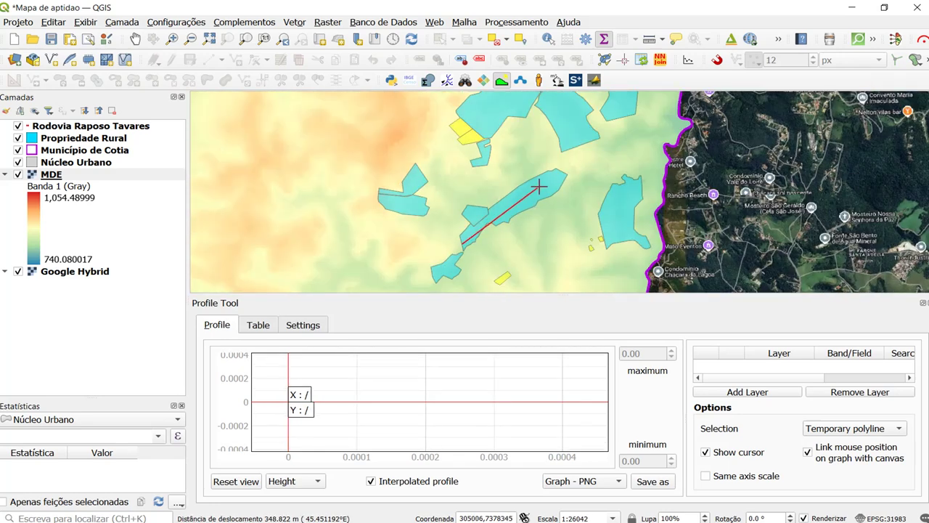
{"action": "scroll", "coordinate": [509, 194], "scroll_direction": "up", "scroll_amount": 1}
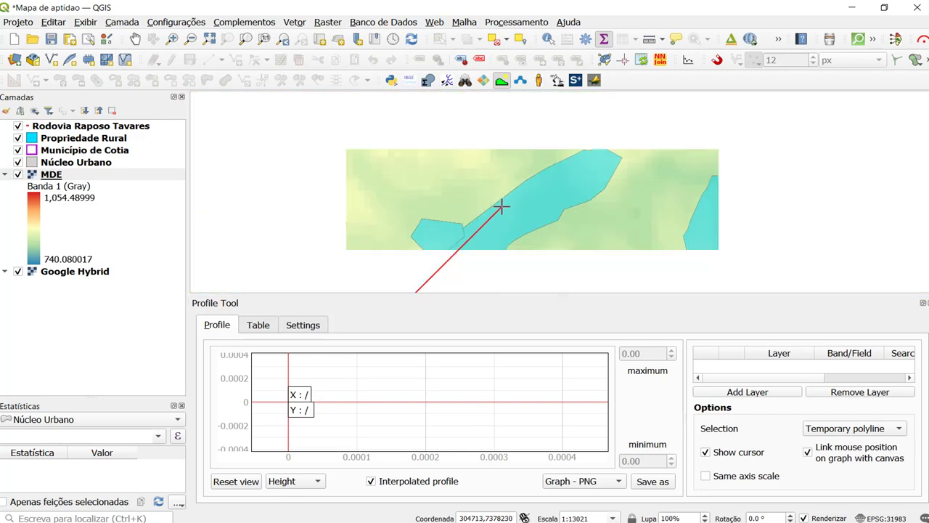
{"action": "left_click", "coordinate": [501, 208]}
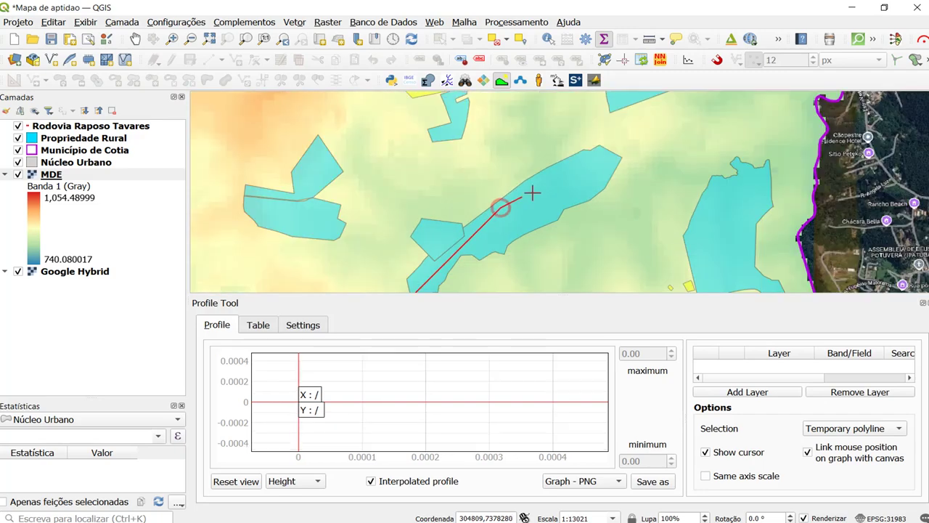
{"action": "left_click", "coordinate": [615, 159]}
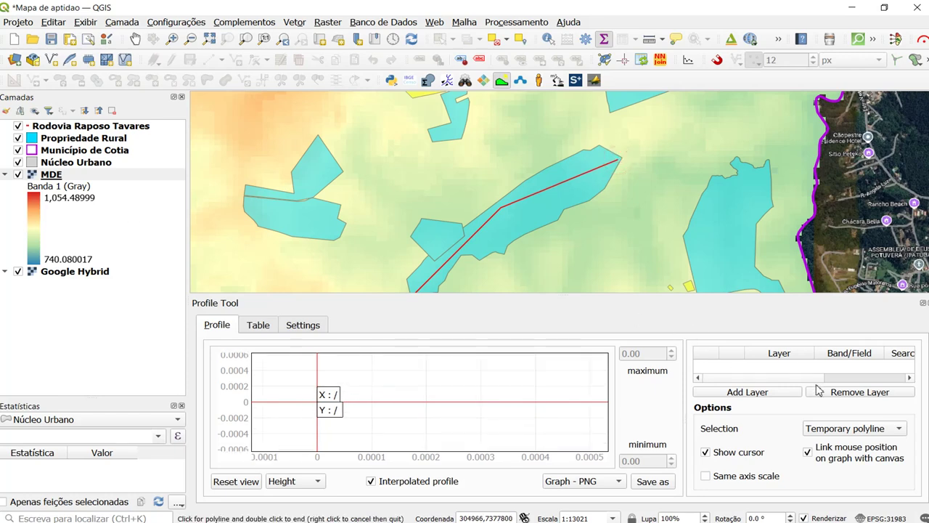
{"action": "left_click", "coordinate": [61, 176]}
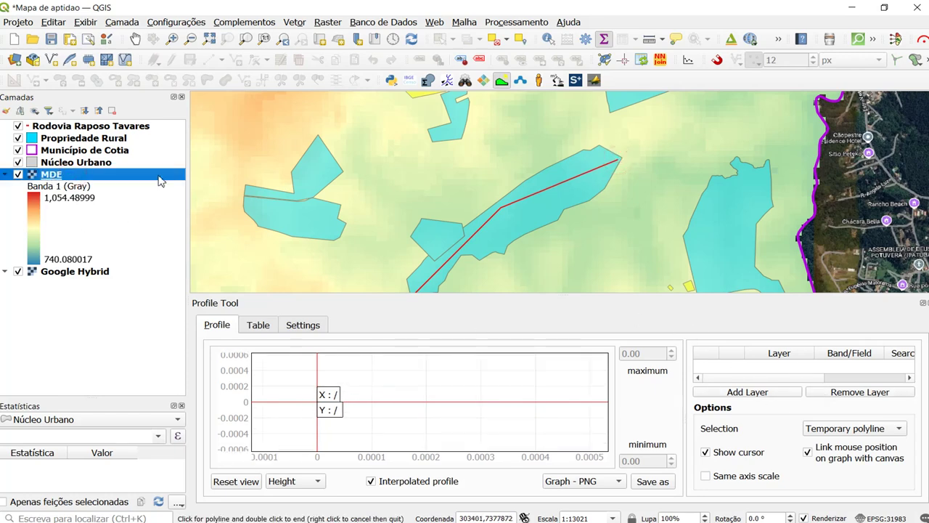
{"action": "left_click", "coordinate": [782, 392]}
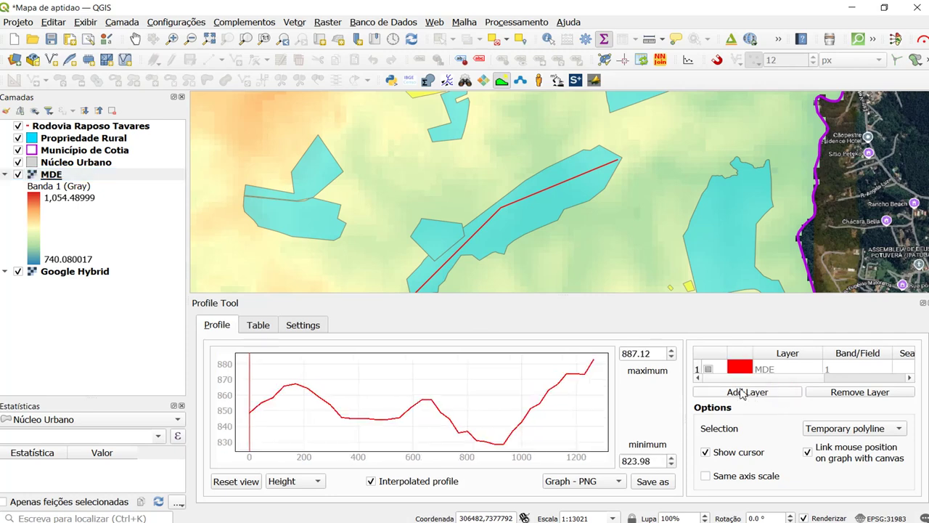
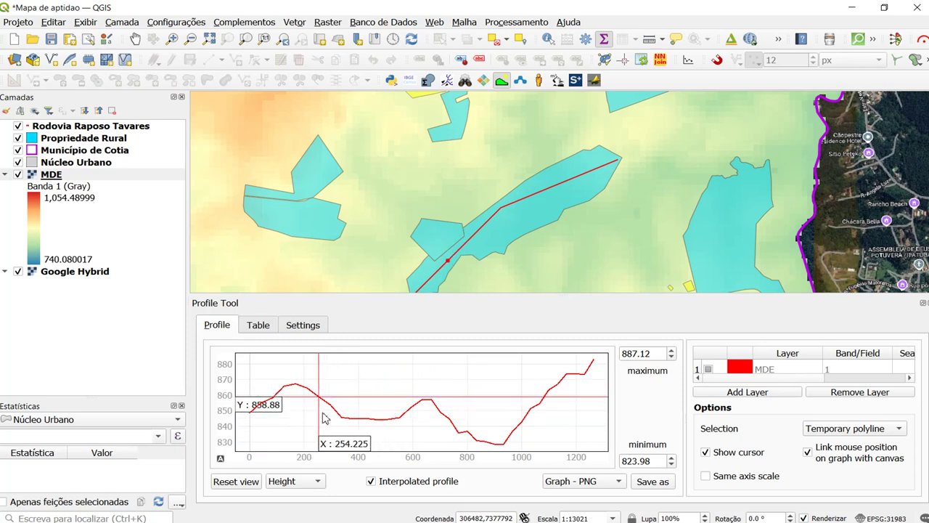
Switch the terrain profile from height to Slope (%), reset the graph view and examine the slopes along the line.
{"action": "left_click", "coordinate": [279, 483]}
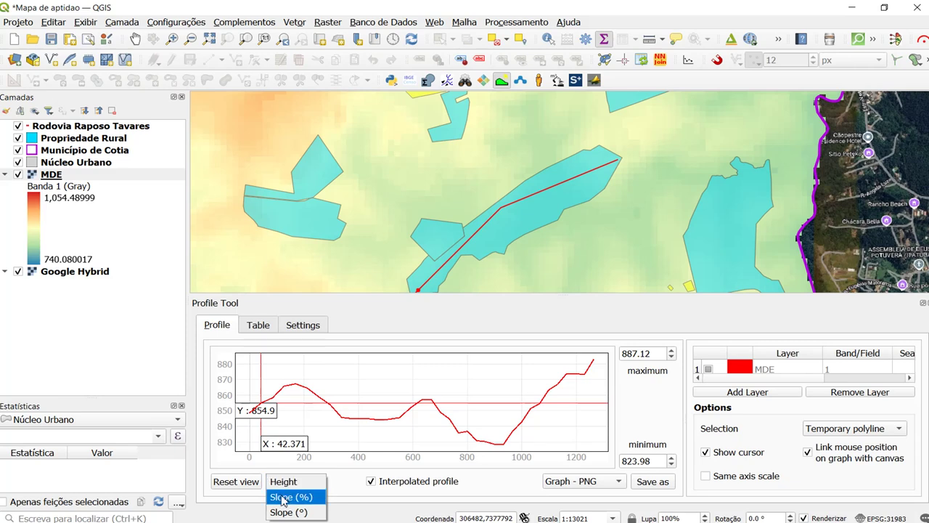
{"action": "left_click", "coordinate": [290, 498]}
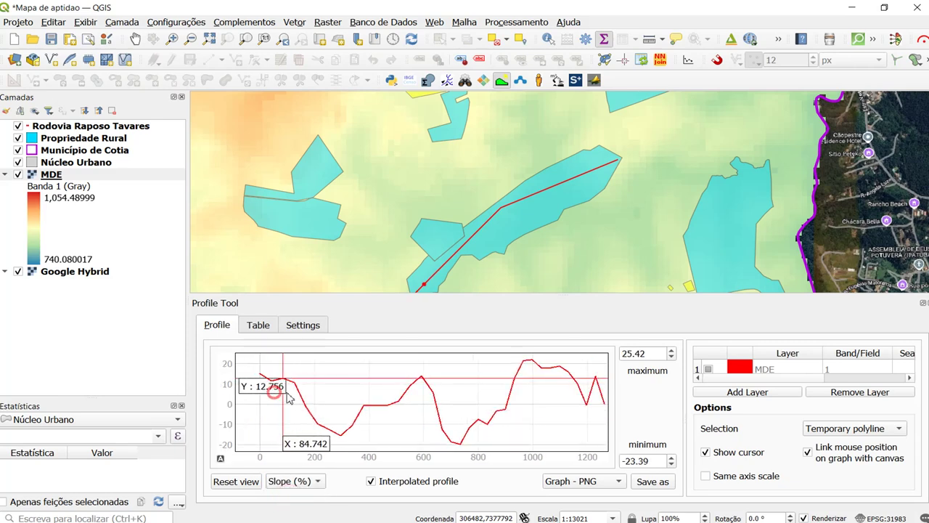
{"action": "left_click_drag", "start_coordinate": [254, 403], "coordinate": [273, 404]}
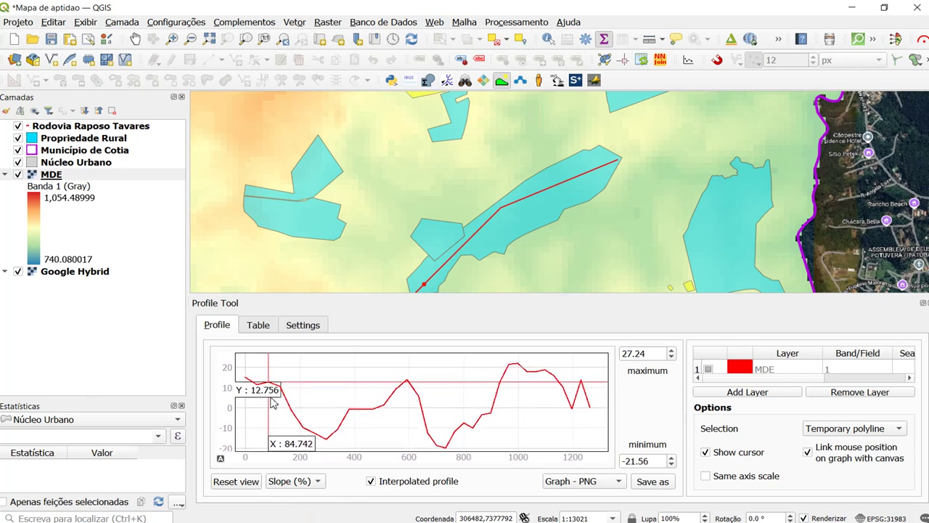
{"action": "left_click", "coordinate": [243, 482]}
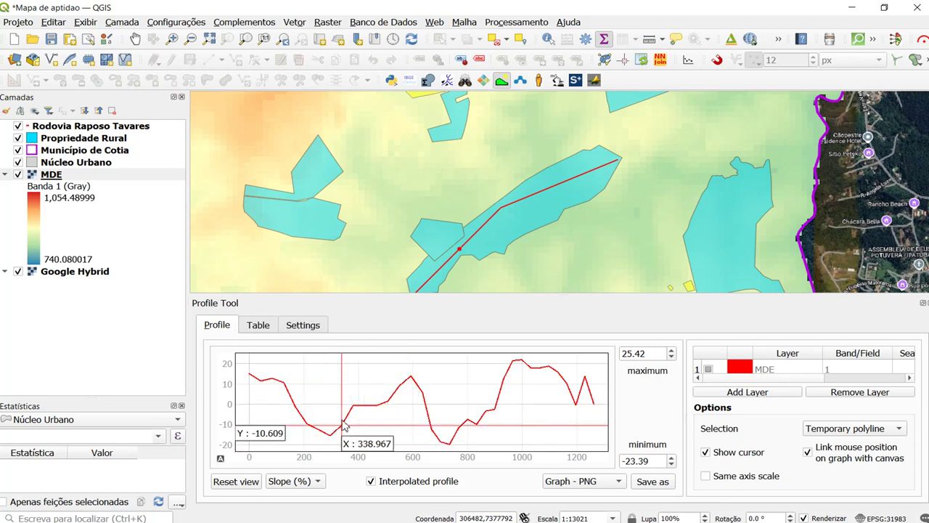
{"action": "left_click", "coordinate": [370, 481]}
{"action": "left_click", "coordinate": [370, 481]}
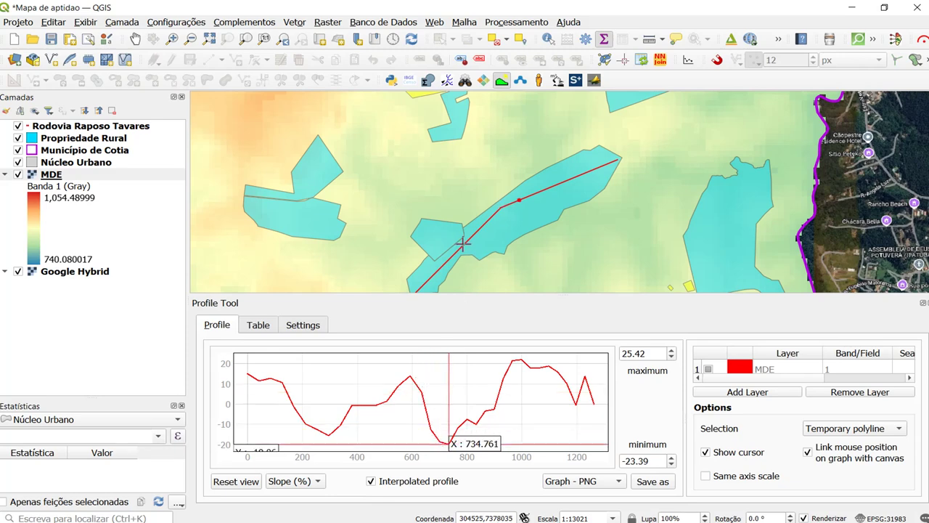
Clear all selected features in the Propriedade Rural attribute table and close the table.
{"action": "scroll", "coordinate": [480, 220], "scroll_direction": "down", "scroll_amount": 2}
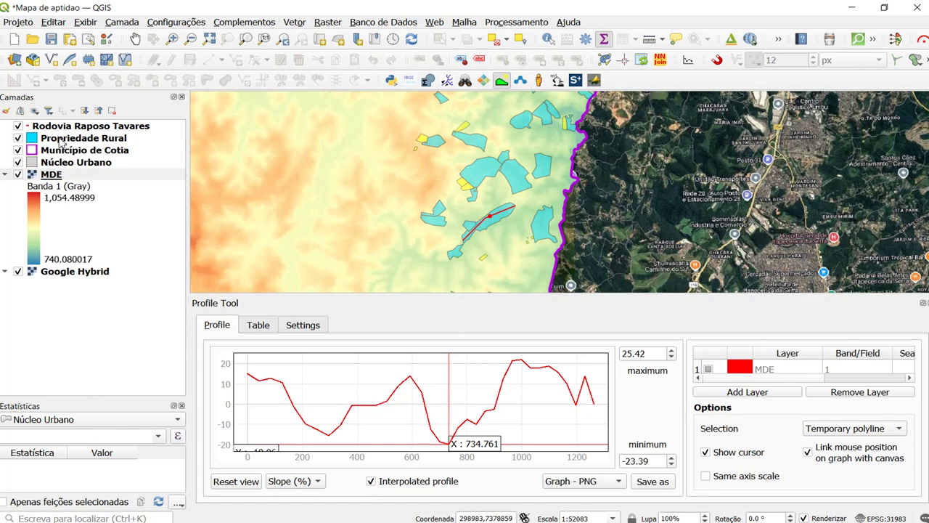
{"action": "right_click", "coordinate": [62, 139]}
{"action": "left_click", "coordinate": [90, 332]}
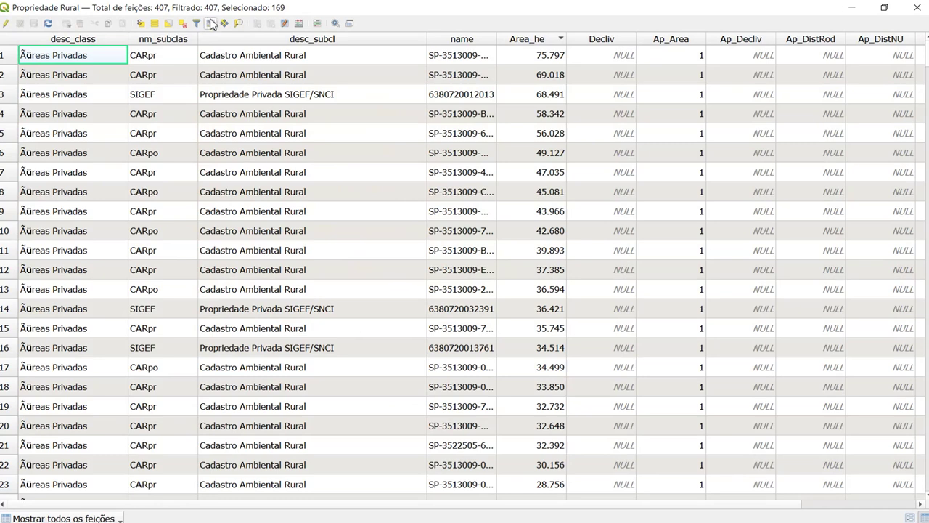
{"action": "left_click", "coordinate": [182, 23]}
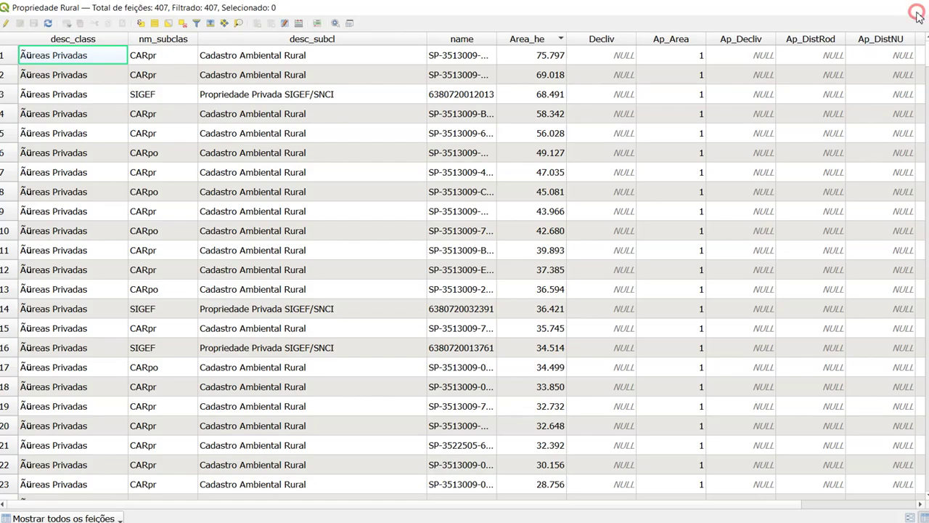
{"action": "left_click", "coordinate": [917, 7]}
Examine the rural properties near Cotia's eastern boundary and close the Profile Tool.
{"action": "scroll", "coordinate": [446, 198], "scroll_direction": "up", "scroll_amount": 2}
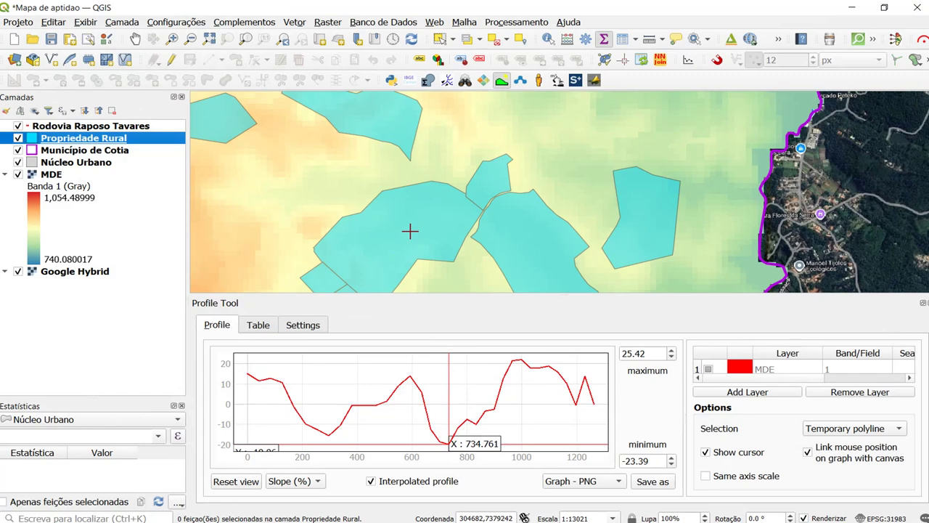
{"action": "scroll", "coordinate": [407, 231], "scroll_direction": "down", "scroll_amount": 1}
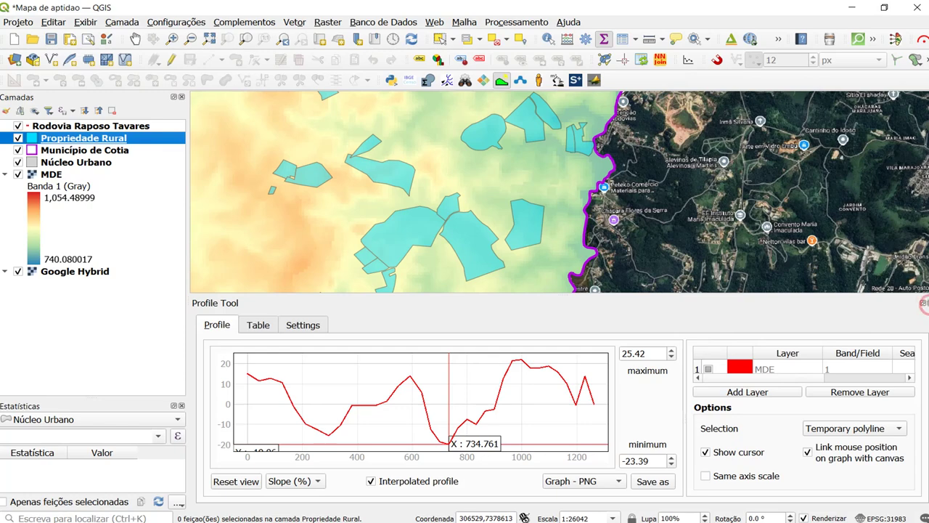
{"action": "left_click", "coordinate": [924, 304]}
{"action": "scroll", "coordinate": [625, 240], "scroll_direction": "up", "scroll_amount": 1}
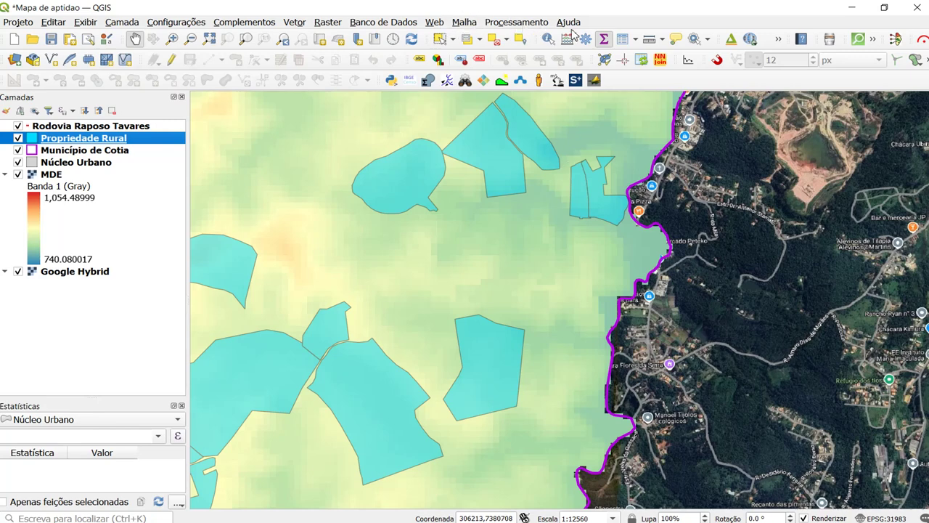
Search the processing algorithms for "zonal" and open Estatísticas zonais from the Análise raster group.
{"action": "left_click", "coordinate": [511, 24]}
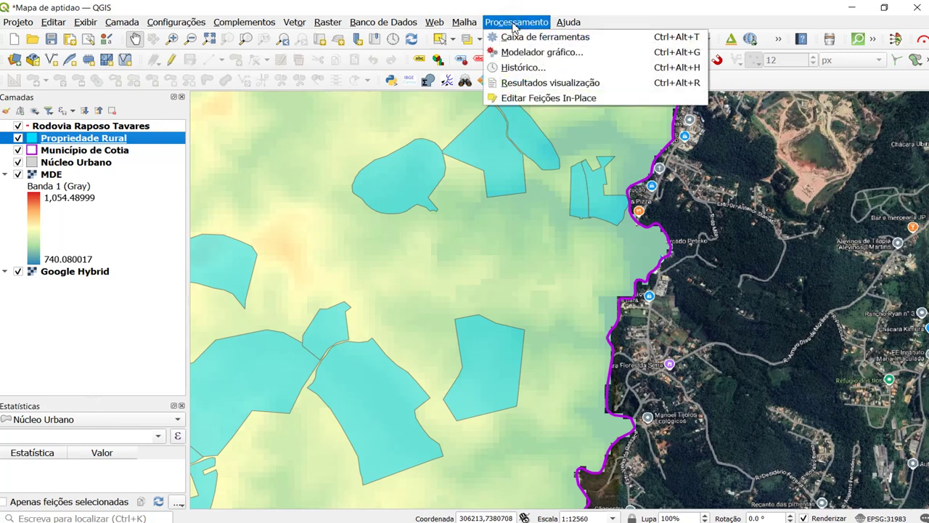
{"action": "left_click", "coordinate": [542, 40]}
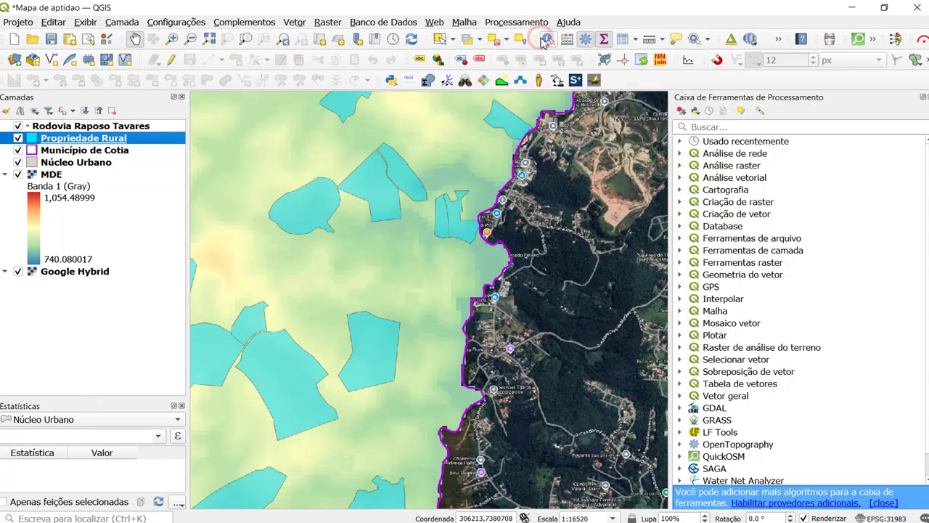
{"action": "left_click", "coordinate": [723, 127]}
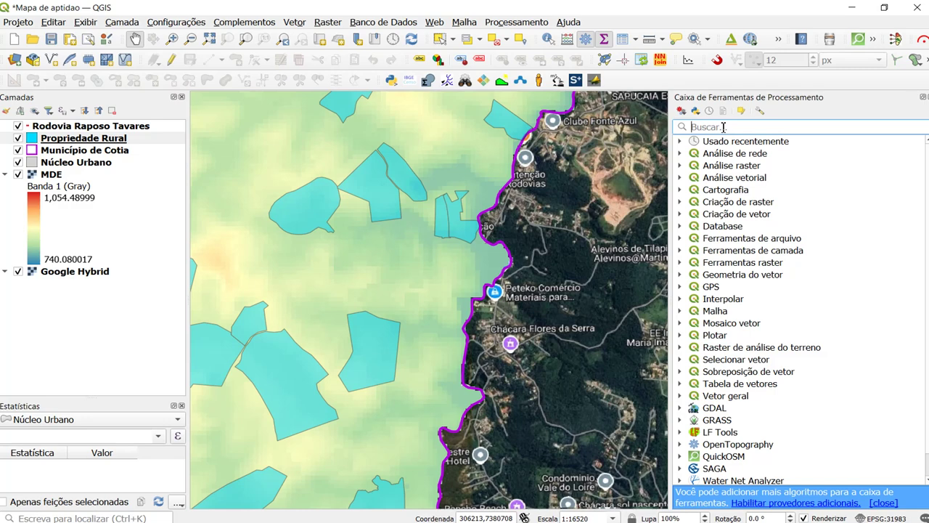
{"action": "type", "text": "zonal"}
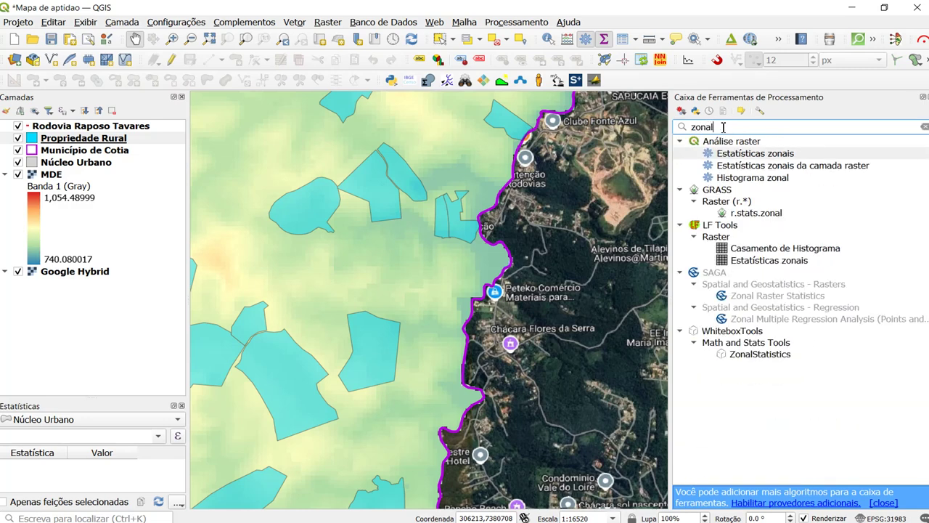
{"action": "double_click", "coordinate": [786, 152]}
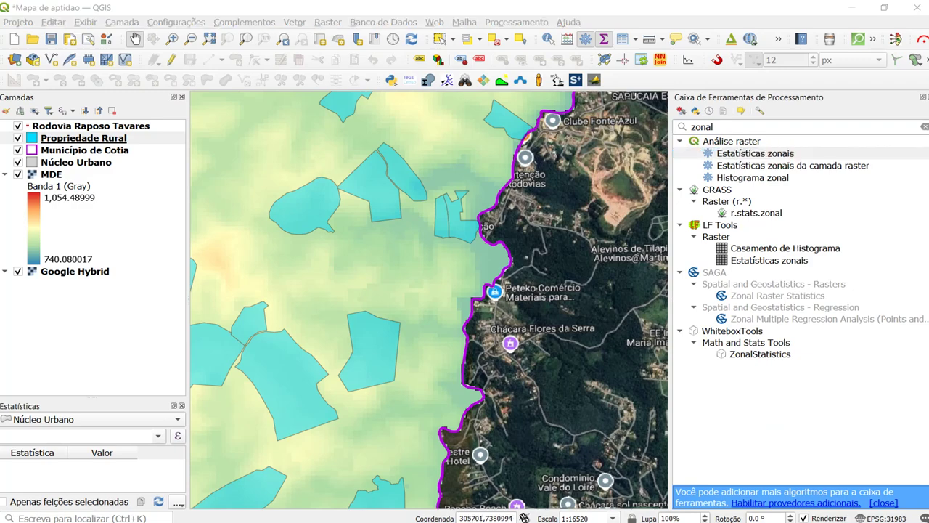
{"action": "left_click_drag", "start_coordinate": [312, 82], "coordinate": [517, 77]}
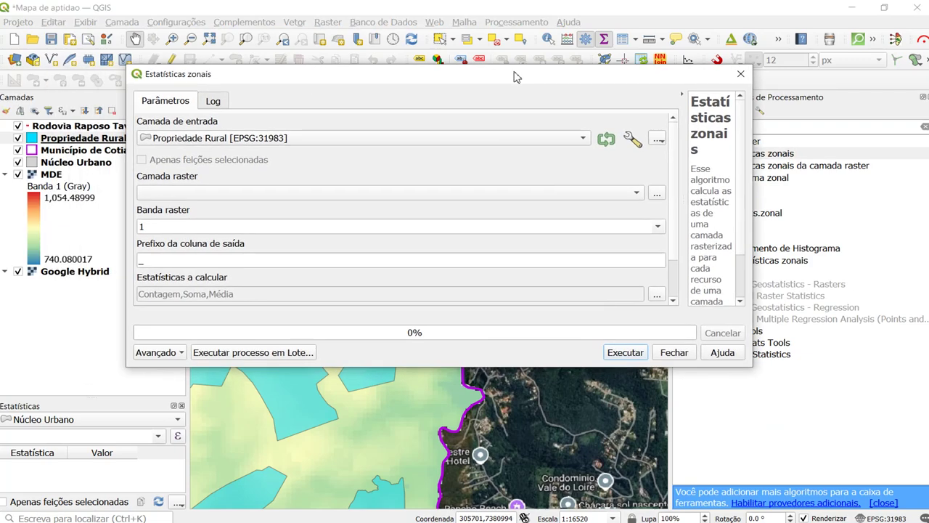
Set Propriedade Rural as the zonal statistics input layer and MDE as the raster layer.
{"action": "left_click", "coordinate": [218, 138]}
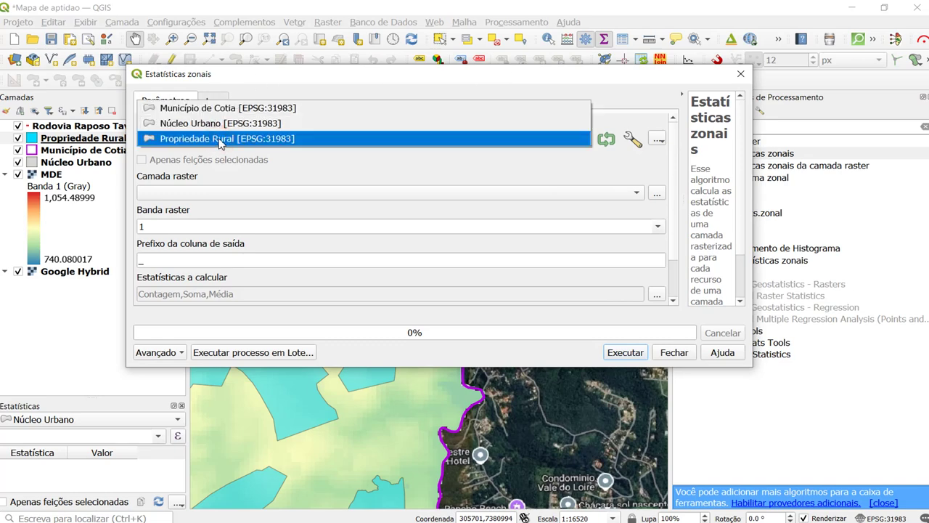
{"action": "left_click", "coordinate": [220, 139]}
{"action": "left_click", "coordinate": [218, 193]}
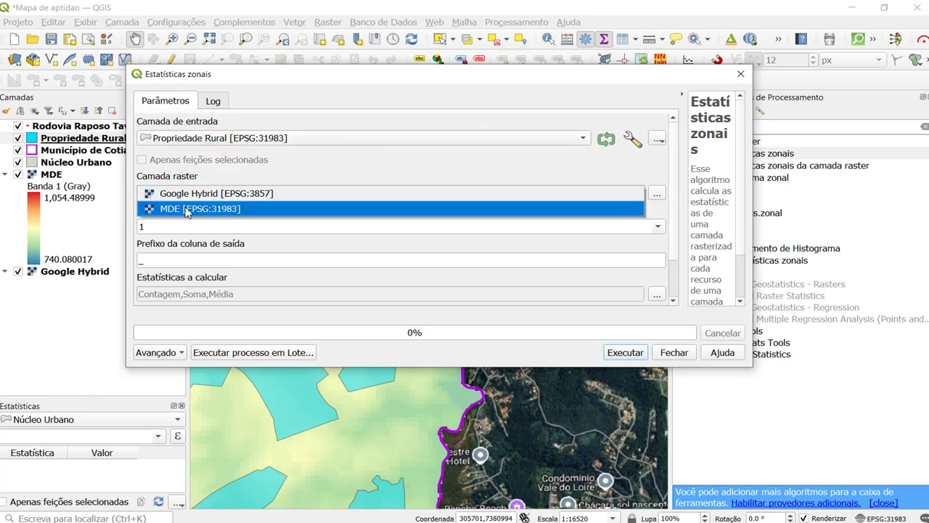
{"action": "left_click", "coordinate": [173, 216]}
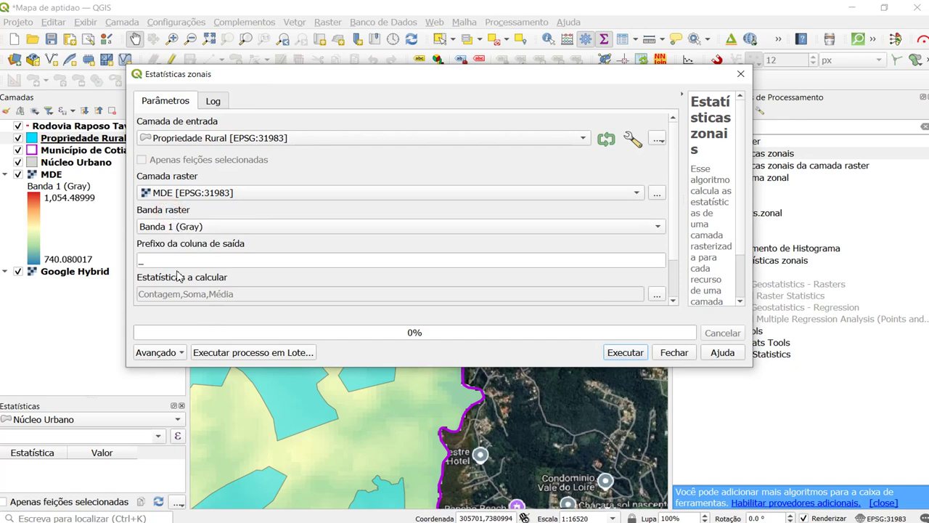
Restrict the zonal statistics to Média only, excluding Contagem and Soma.
{"action": "left_click", "coordinate": [656, 295]}
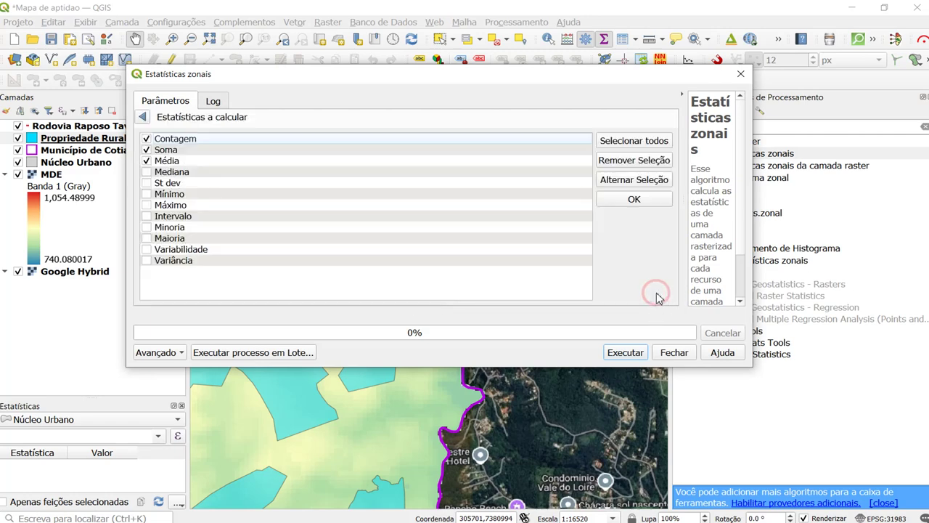
{"action": "left_click", "coordinate": [149, 149]}
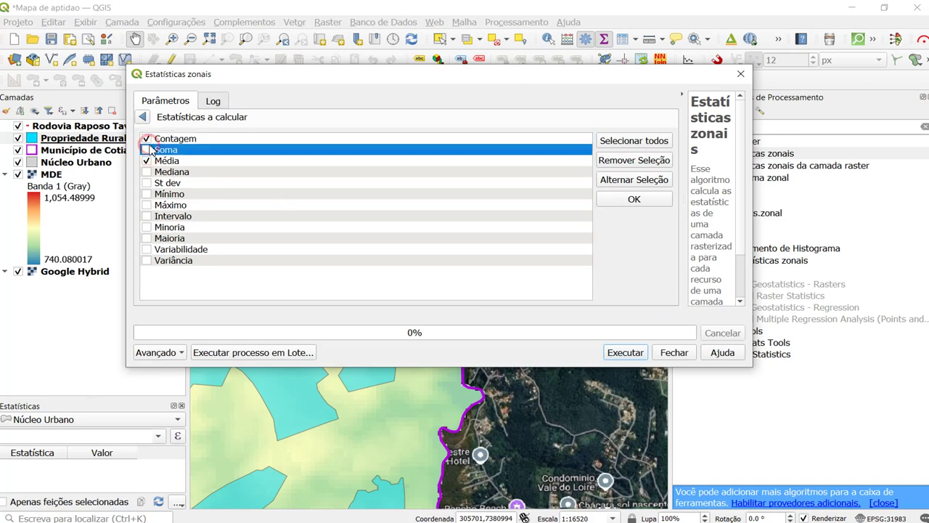
{"action": "left_click", "coordinate": [146, 138]}
{"action": "left_click", "coordinate": [167, 161]}
{"action": "left_click", "coordinate": [176, 185]}
{"action": "left_click", "coordinate": [174, 162]}
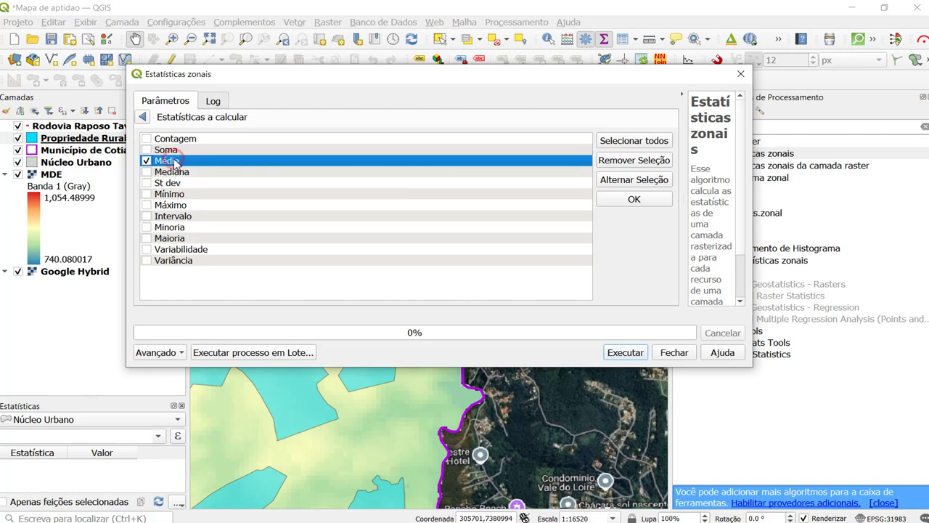
{"action": "left_click", "coordinate": [654, 201]}
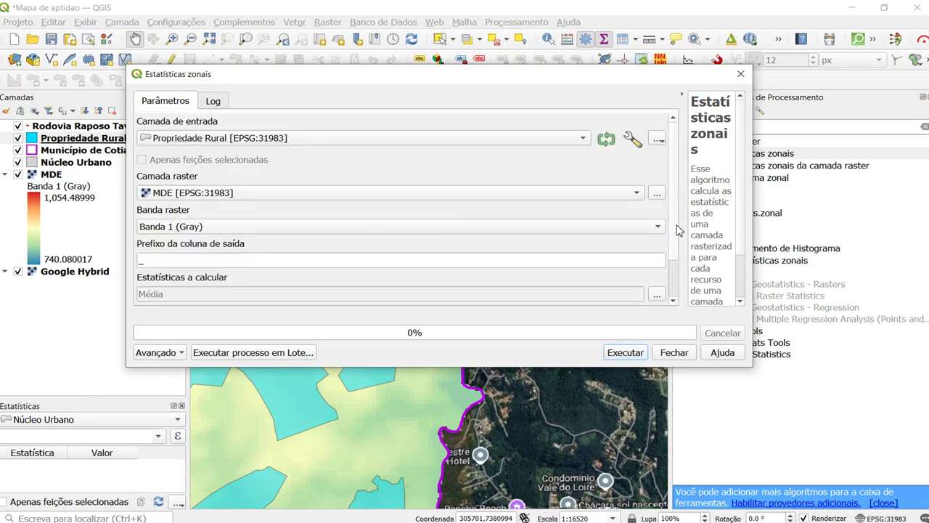
Run Estatísticas zonais with output to a temporary layer and close the dialog.
{"action": "scroll", "coordinate": [674, 224], "scroll_direction": "down", "scroll_amount": 3}
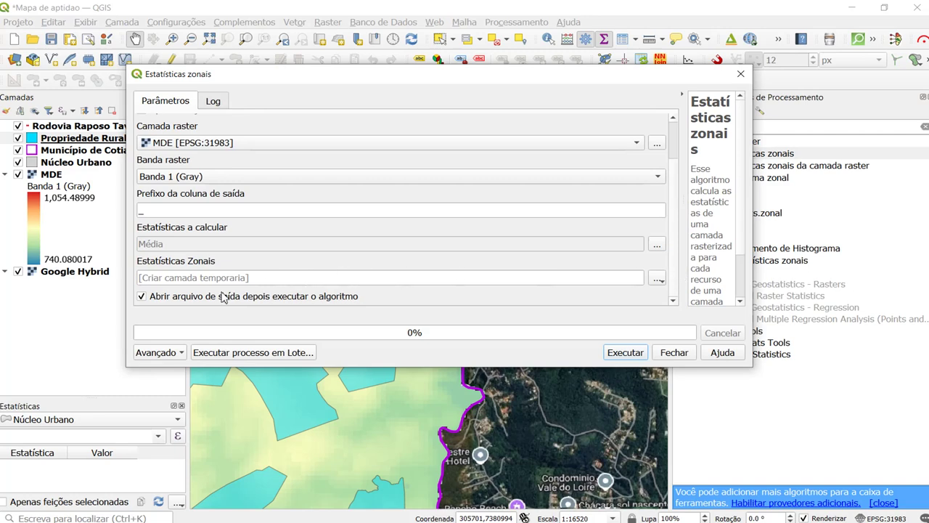
{"action": "left_click", "coordinate": [633, 352]}
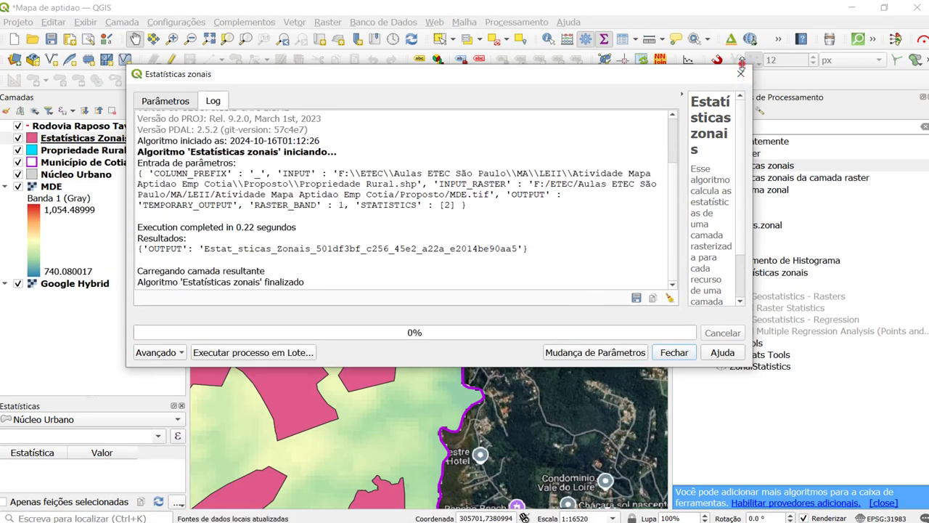
{"action": "left_click", "coordinate": [740, 73]}
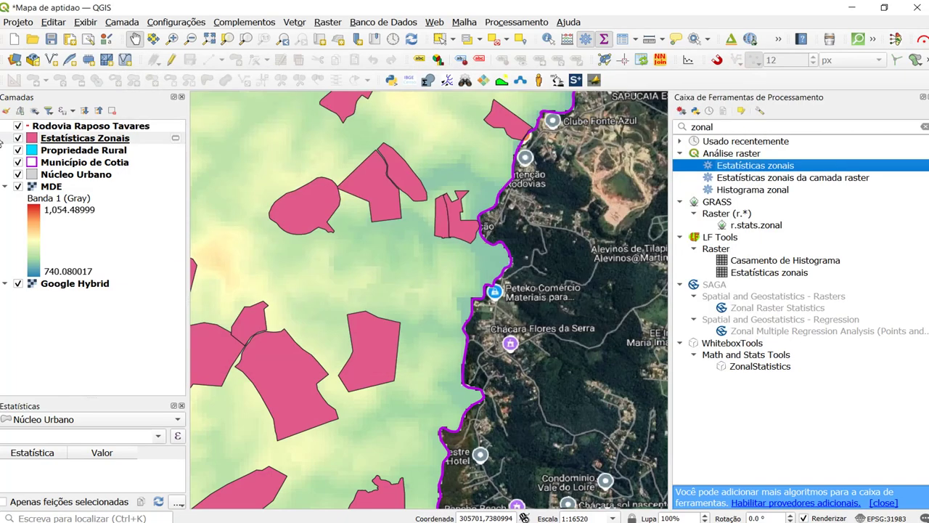
Zoom to the Estatísticas Zonais layer and open its attribute table.
{"action": "right_click", "coordinate": [57, 140]}
{"action": "left_click", "coordinate": [94, 148]}
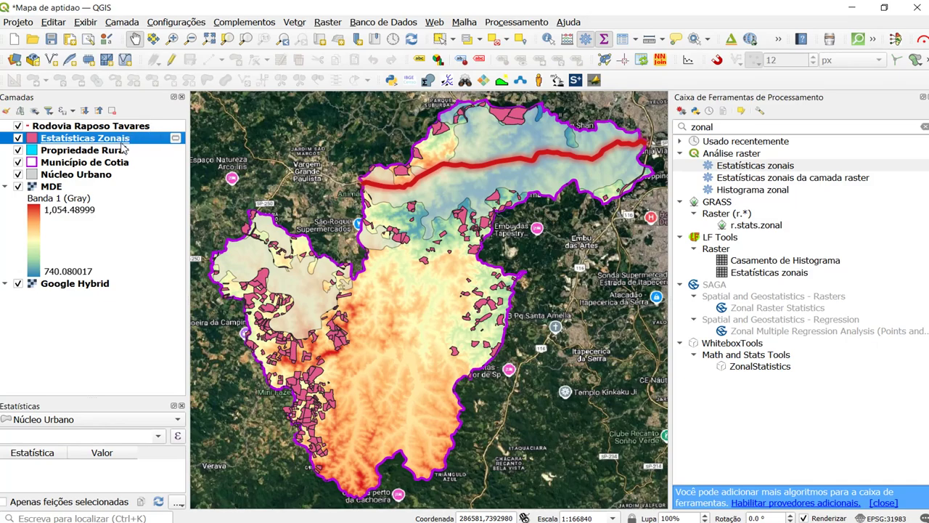
{"action": "right_click", "coordinate": [121, 138]}
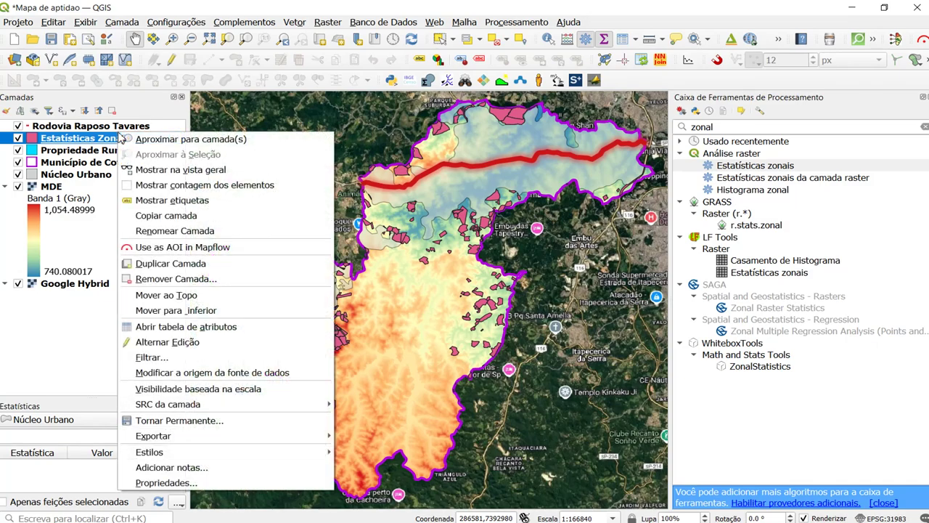
{"action": "left_click", "coordinate": [188, 330]}
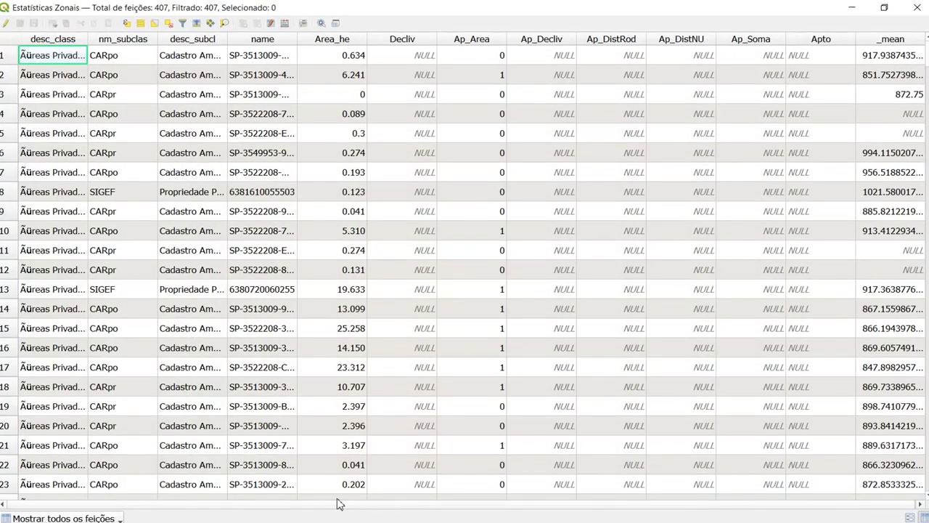
{"action": "left_click_drag", "start_coordinate": [336, 506], "coordinate": [482, 502]}
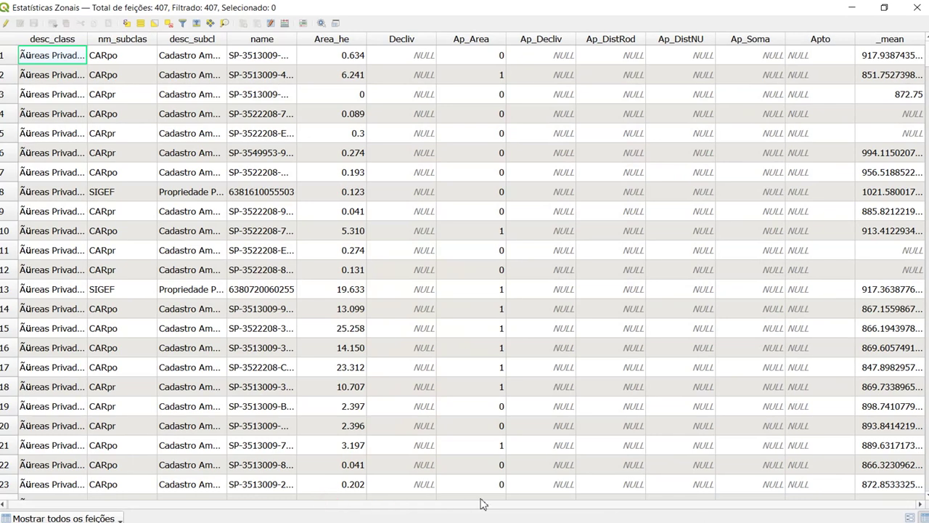
Sort the Estatísticas Zonais table by _mean, examine its NULL and elevation values, and close the table.
{"action": "left_click", "coordinate": [889, 41]}
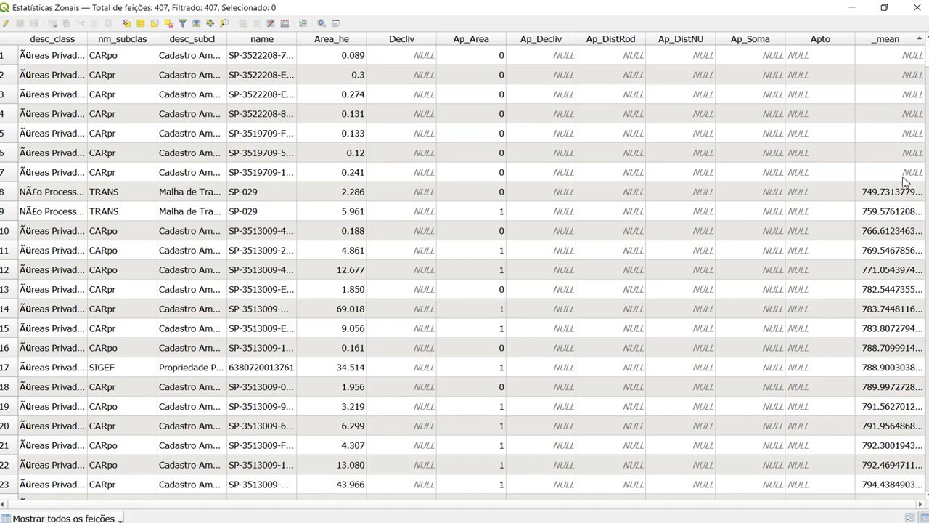
{"action": "scroll", "coordinate": [905, 181], "scroll_direction": "down", "scroll_amount": 4}
{"action": "scroll", "coordinate": [905, 180], "scroll_direction": "up", "scroll_amount": 4}
{"action": "scroll", "coordinate": [892, 209], "scroll_direction": "down", "scroll_amount": 5}
{"action": "scroll", "coordinate": [893, 209], "scroll_direction": "up", "scroll_amount": 5}
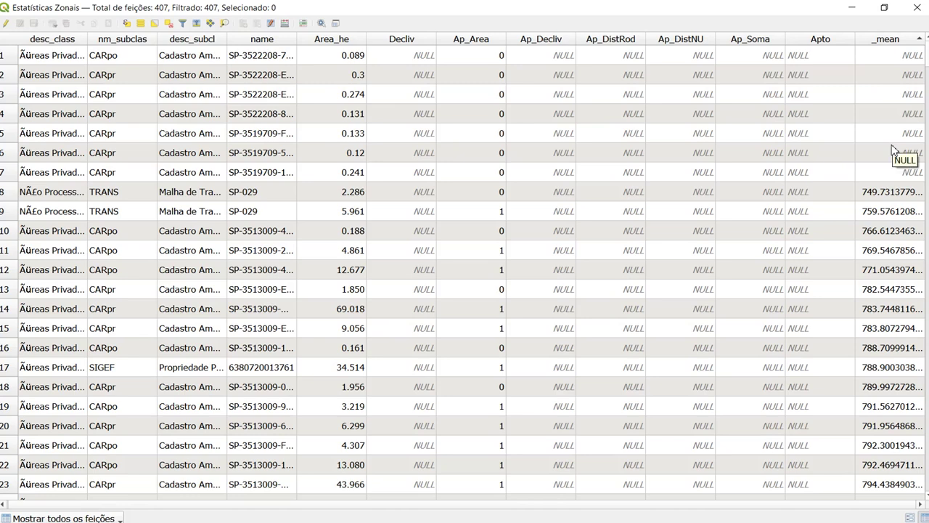
{"action": "scroll", "coordinate": [894, 150], "scroll_direction": "down", "scroll_amount": 3}
{"action": "scroll", "coordinate": [893, 152], "scroll_direction": "up", "scroll_amount": 3}
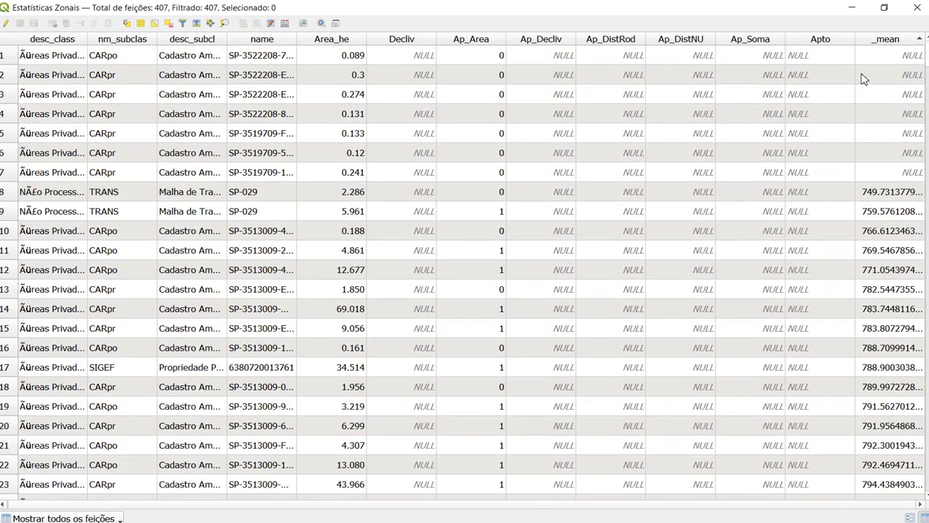
{"action": "left_click", "coordinate": [917, 7]}
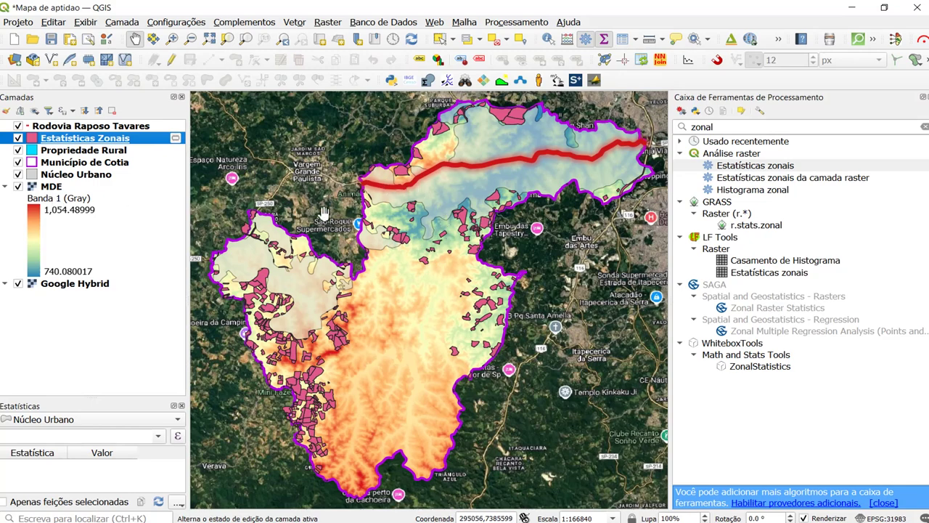
Remove the temporary Estatísticas Zonais layer from the project.
{"action": "left_click", "coordinate": [56, 189]}
{"action": "left_click", "coordinate": [67, 138]}
{"action": "right_click", "coordinate": [65, 138]}
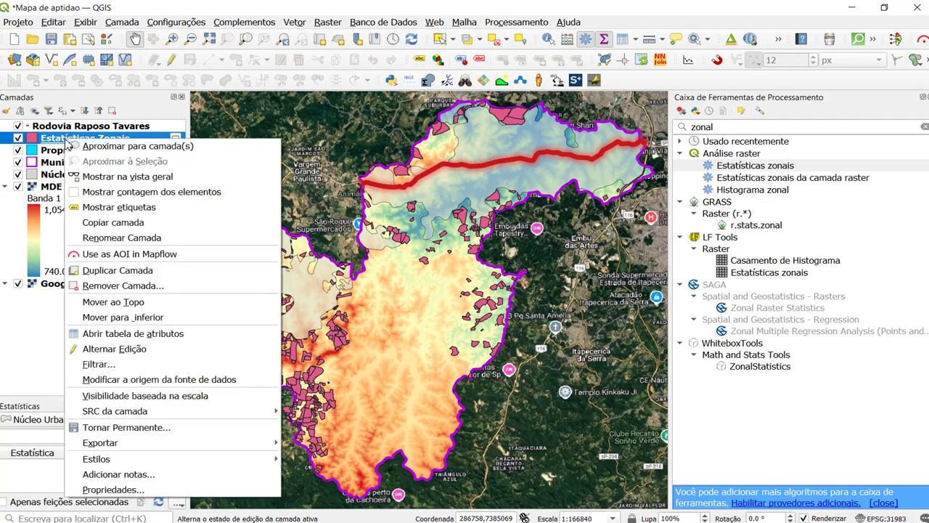
{"action": "left_click", "coordinate": [102, 289]}
{"action": "left_click", "coordinate": [479, 282]}
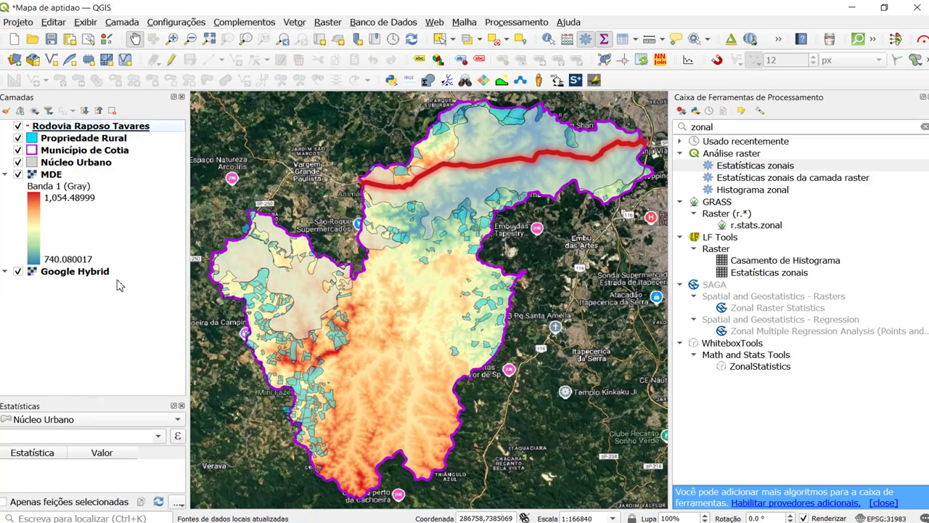
Open the Declividade raster analysis tool and set MDE as its input layer.
{"action": "left_click", "coordinate": [328, 23]}
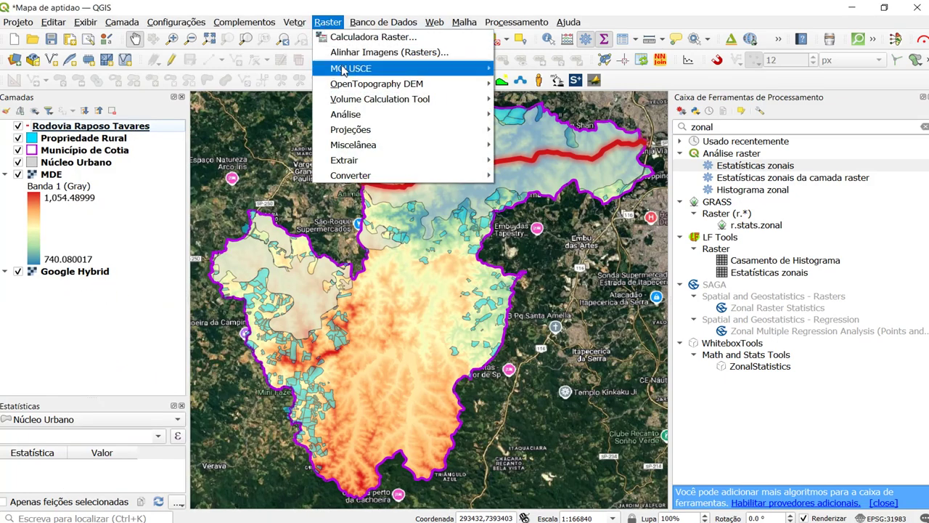
{"action": "mouse_move", "coordinate": [358, 144]}
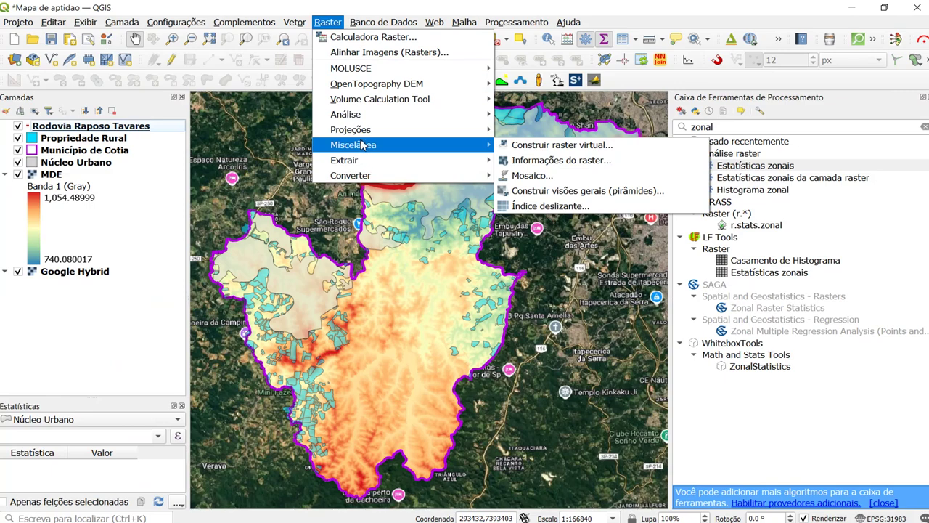
{"action": "mouse_move", "coordinate": [356, 116]}
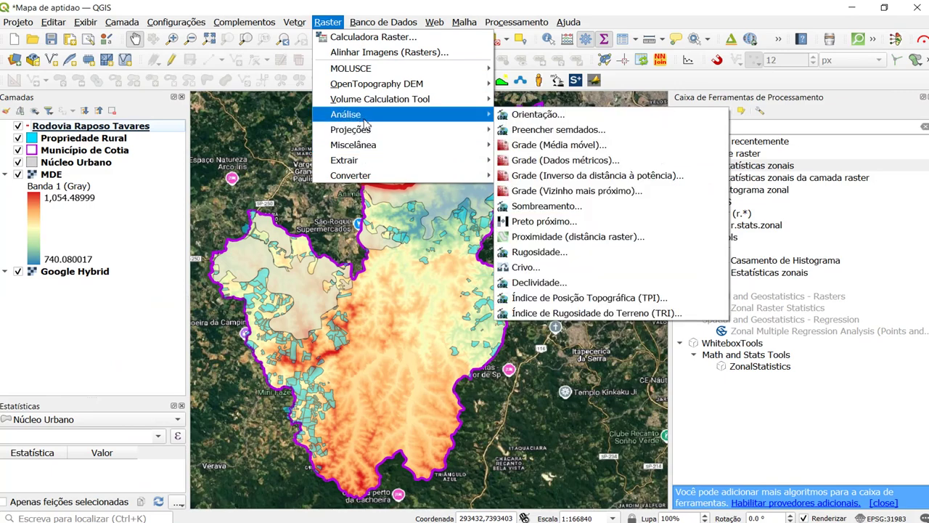
{"action": "left_click", "coordinate": [540, 284]}
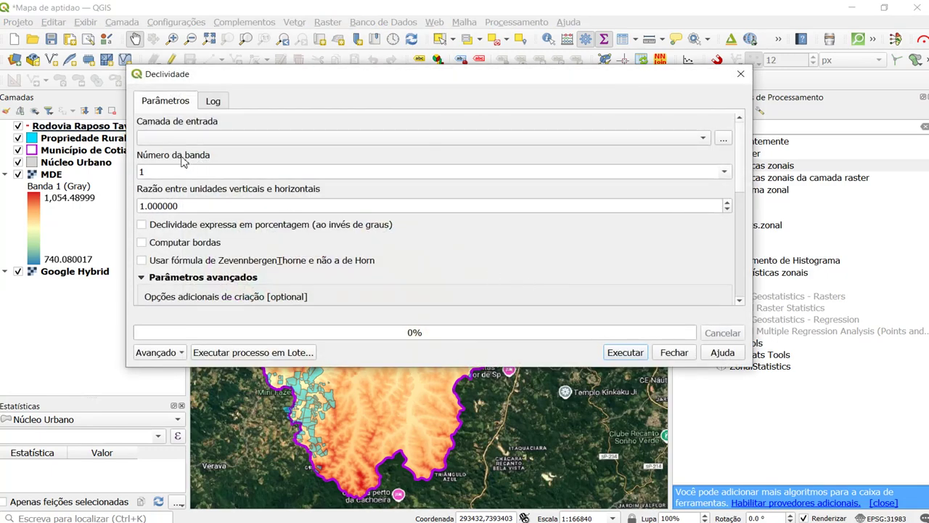
{"action": "left_click", "coordinate": [182, 138]}
{"action": "left_click", "coordinate": [184, 153]}
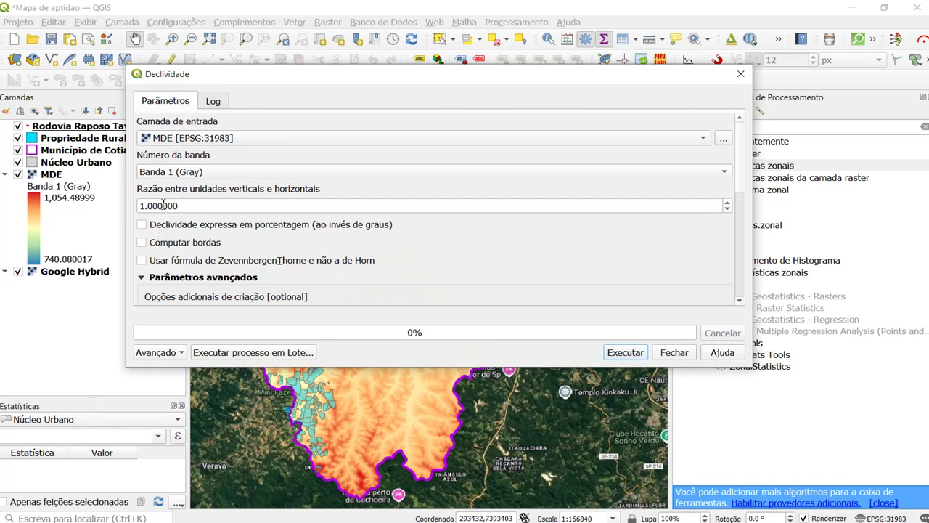
Enable slope expressed as a percentage and edge computation for the Declividade run.
{"action": "left_click", "coordinate": [145, 230]}
{"action": "left_click", "coordinate": [142, 244]}
{"action": "left_click_drag", "start_coordinate": [243, 78], "coordinate": [406, 290]}
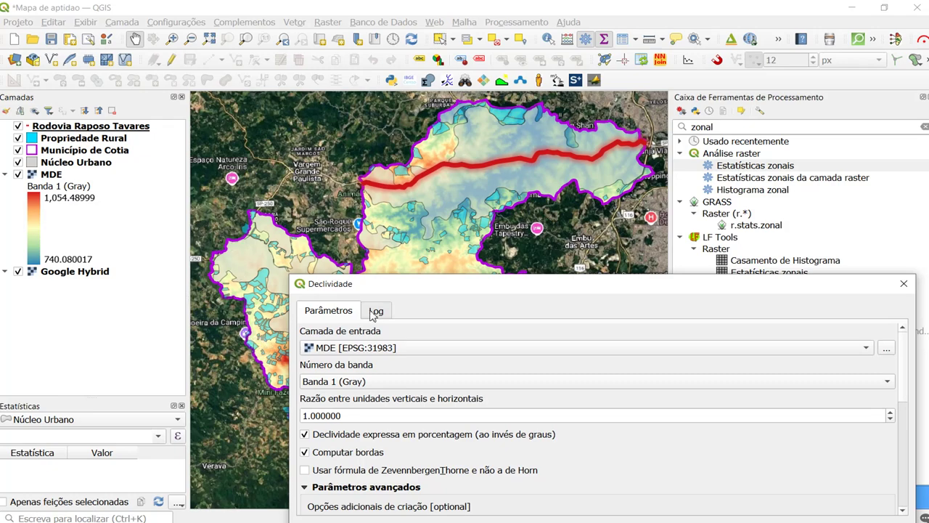
{"action": "left_click_drag", "start_coordinate": [364, 289], "coordinate": [284, 104]}
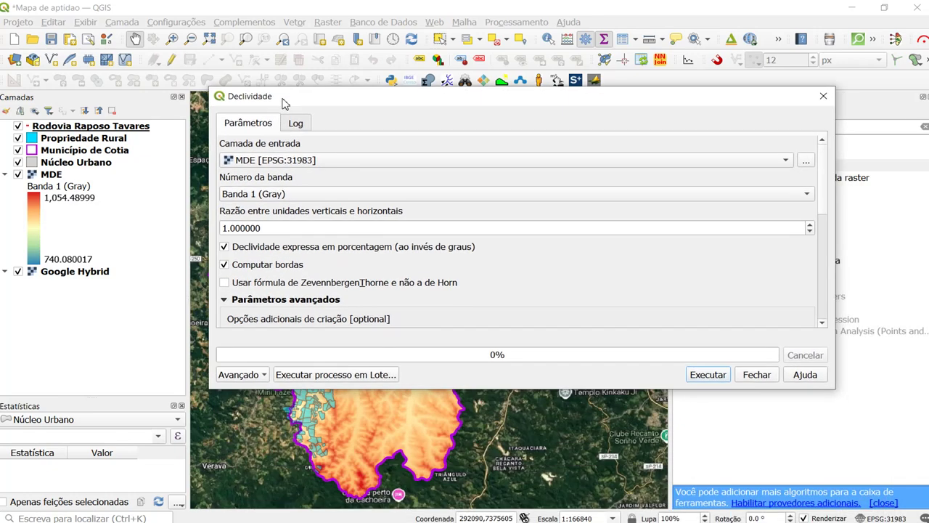
Choose to save the slope output to a file and go to the Proposto folder using its path copied from File Explorer.
{"action": "left_click", "coordinate": [821, 231]}
{"action": "left_click", "coordinate": [821, 231]}
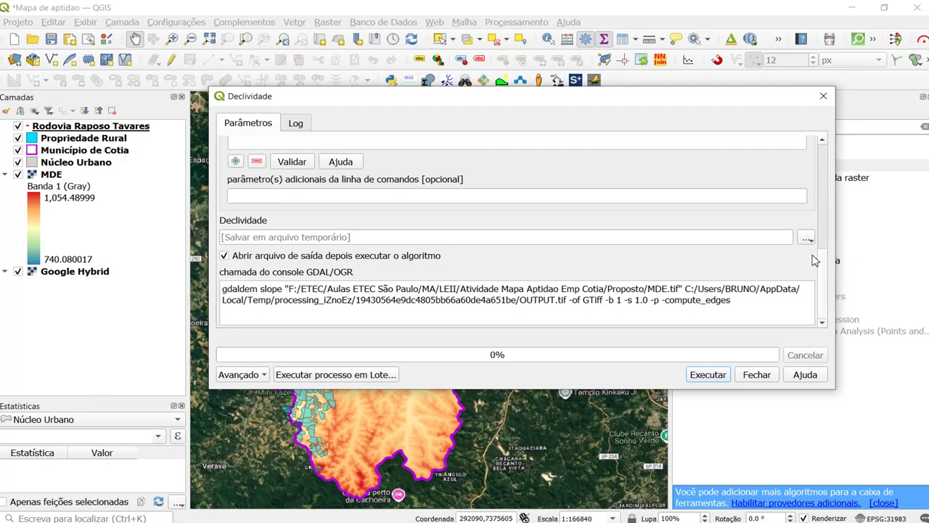
{"action": "left_click", "coordinate": [807, 238]}
{"action": "left_click", "coordinate": [813, 267]}
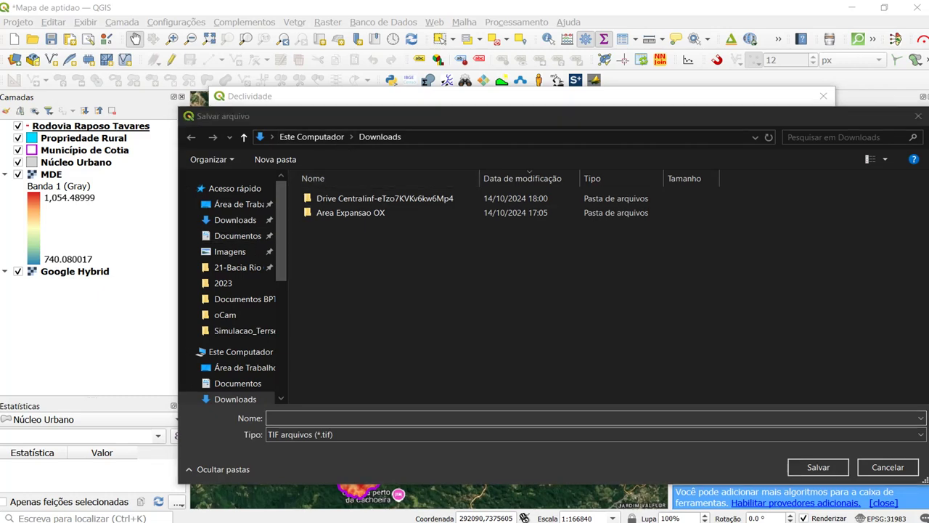
{"action": "key", "text": "alt+Tab"}
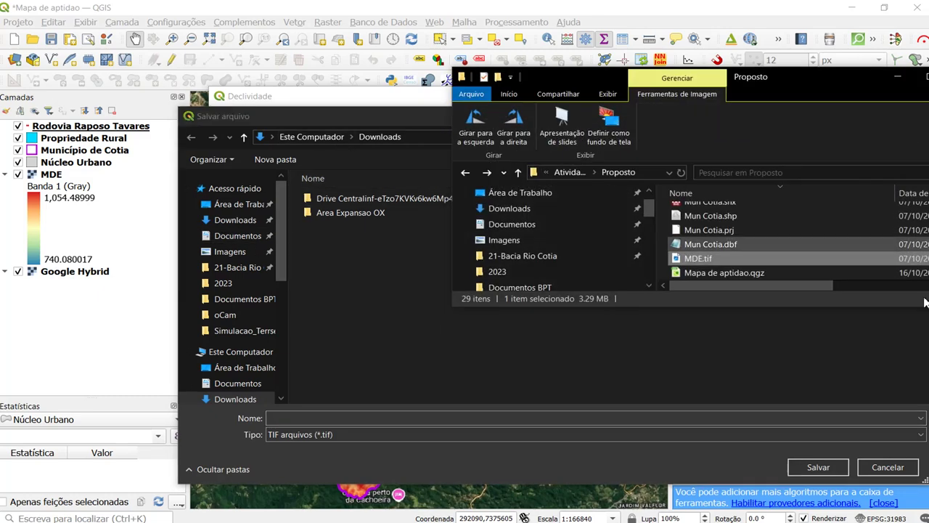
{"action": "left_click", "coordinate": [653, 172]}
{"action": "key", "text": "ctrl+c"}
{"action": "left_click", "coordinate": [388, 230]}
{"action": "left_click", "coordinate": [415, 136]}
{"action": "key", "text": "ctrl+v"}
{"action": "key", "text": "Return"}
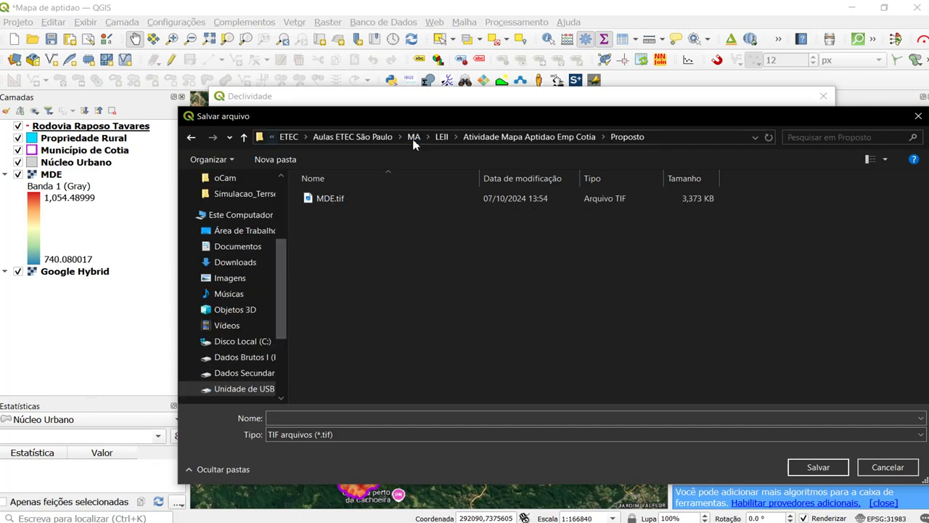
Name the slope output Declividade.tif, run the algorithm and close its dialog.
{"action": "left_click", "coordinate": [336, 416]}
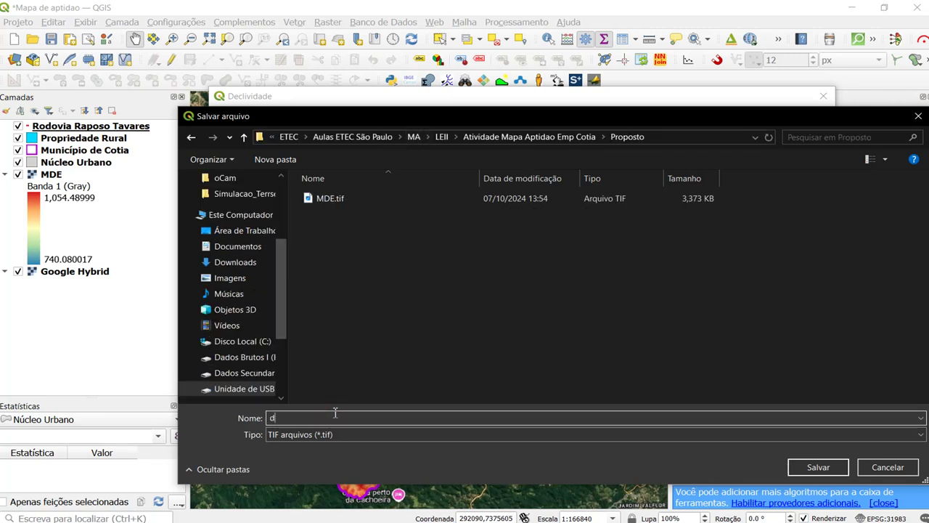
{"action": "type", "text": "Declividade.tif"}
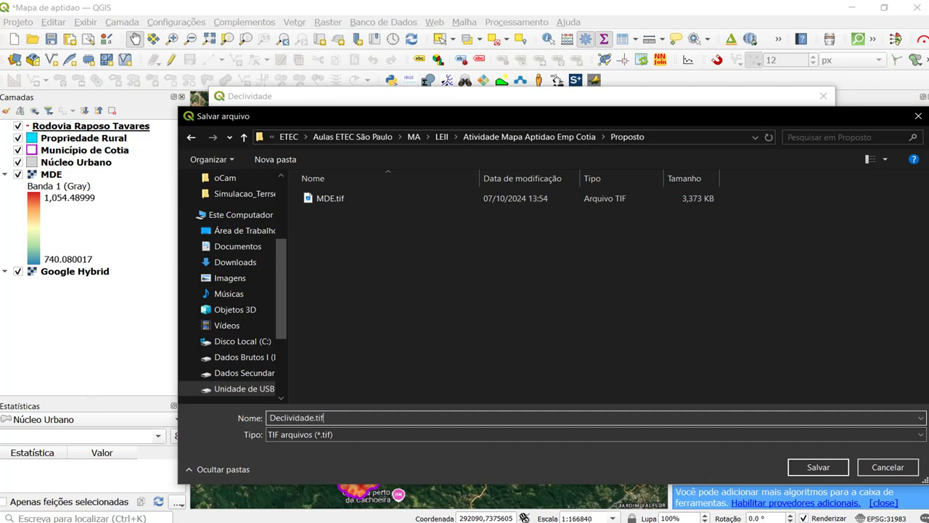
{"action": "key", "text": "Return"}
{"action": "left_click", "coordinate": [696, 375]}
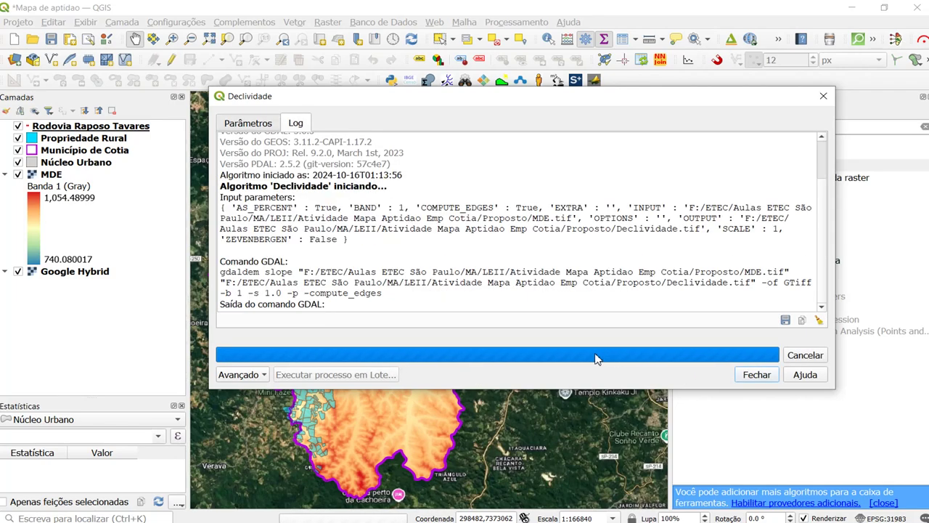
{"action": "left_click", "coordinate": [823, 96]}
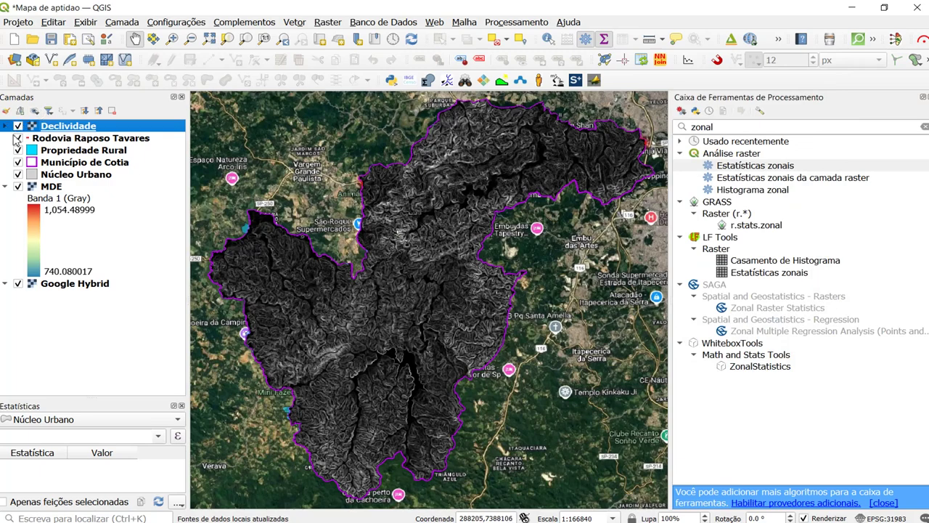
Expand the Declividade layer's legend and open the layer's properties.
{"action": "left_click", "coordinate": [5, 126]}
{"action": "left_click", "coordinate": [48, 213]}
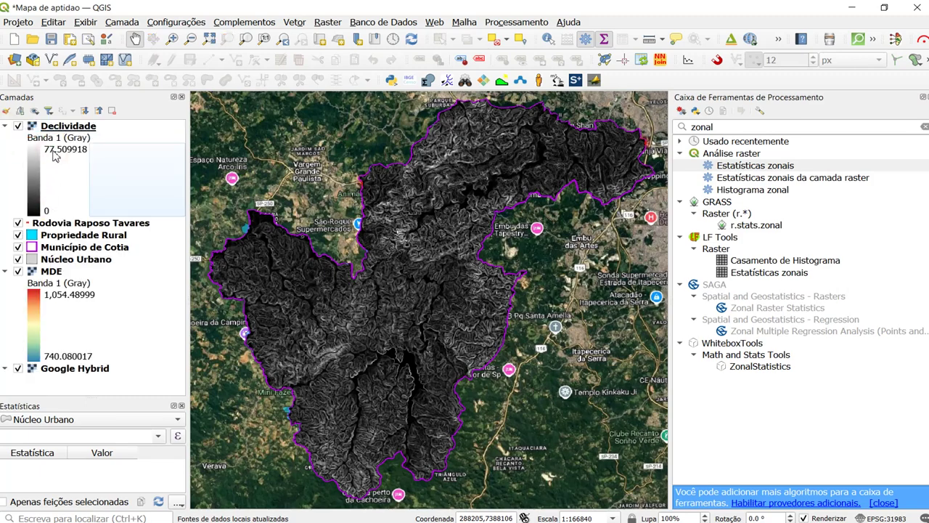
{"action": "left_click", "coordinate": [57, 128]}
{"action": "right_click", "coordinate": [56, 125]}
{"action": "left_click", "coordinate": [48, 127]}
{"action": "right_click", "coordinate": [48, 127]}
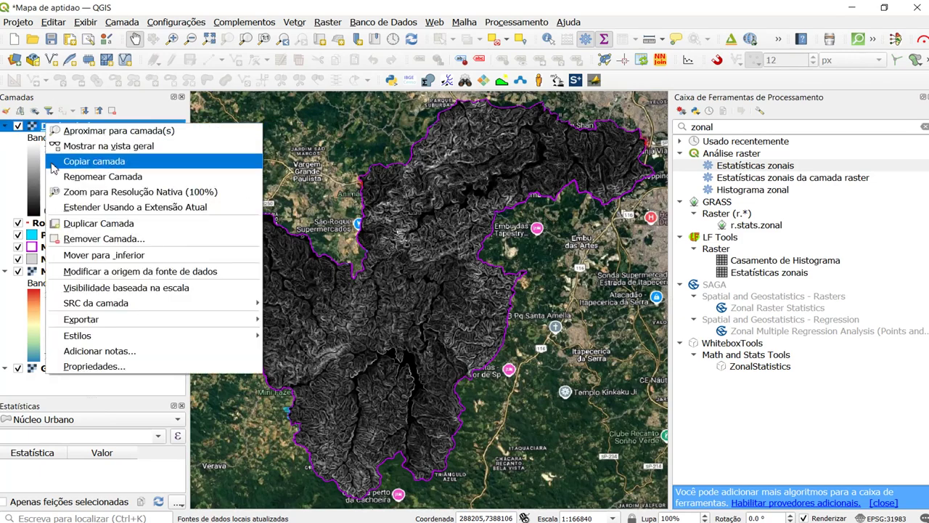
{"action": "left_click", "coordinate": [102, 367]}
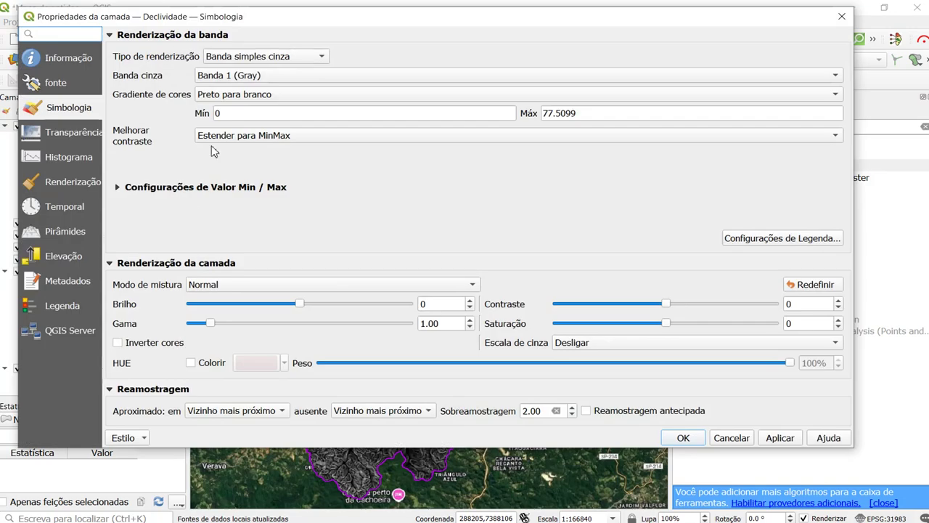
Set the Declividade layer's render type to Banda simples falsa-cor.
{"action": "left_click_drag", "start_coordinate": [227, 13], "coordinate": [451, 70]}
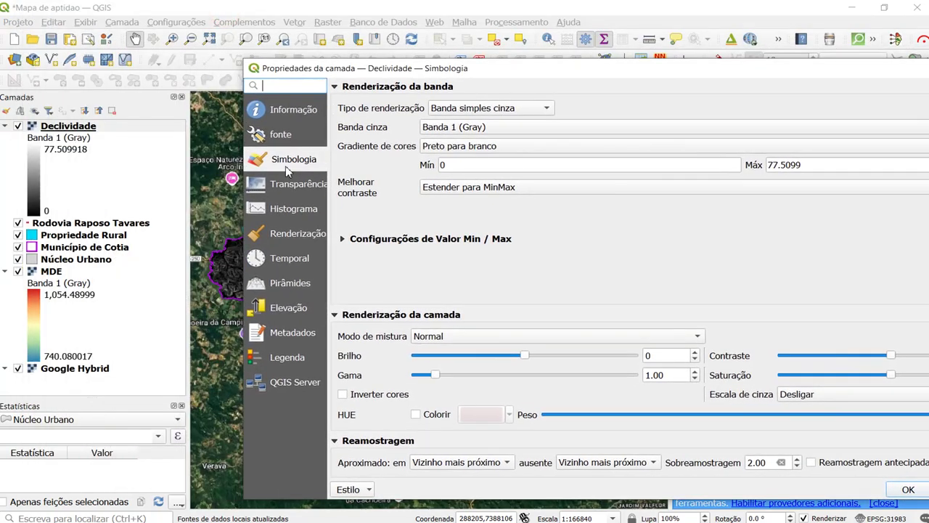
{"action": "left_click", "coordinate": [466, 111]}
{"action": "left_click", "coordinate": [479, 123]}
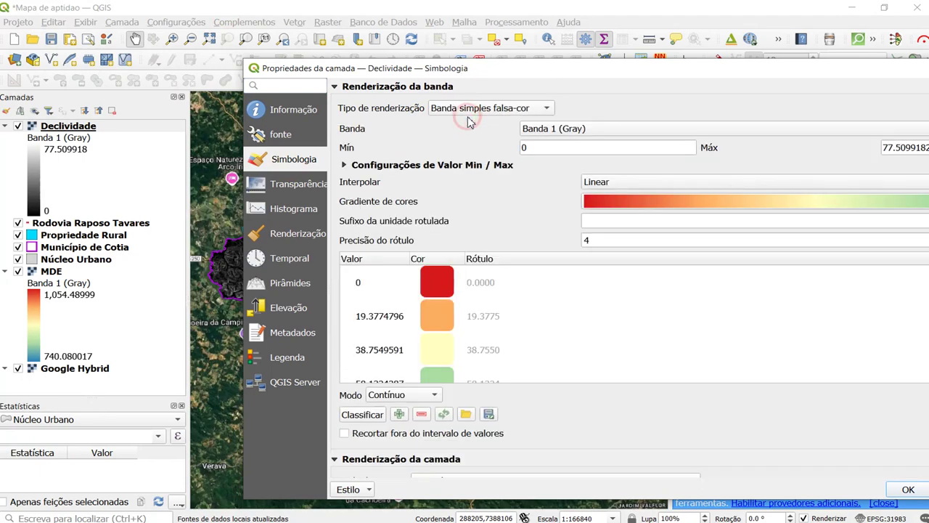
{"action": "left_click_drag", "start_coordinate": [450, 70], "coordinate": [238, 57]}
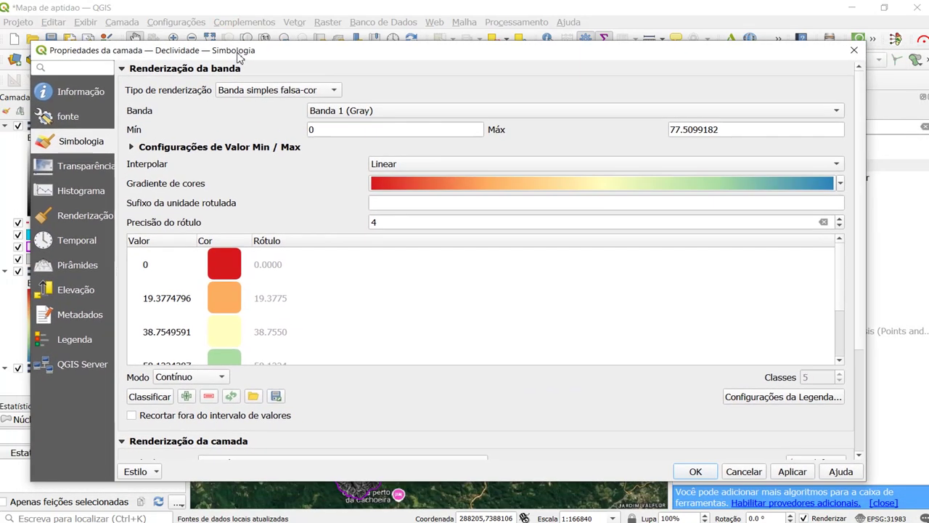
Open the Declividade symbology's label precision for editing.
{"action": "double_click", "coordinate": [400, 221]}
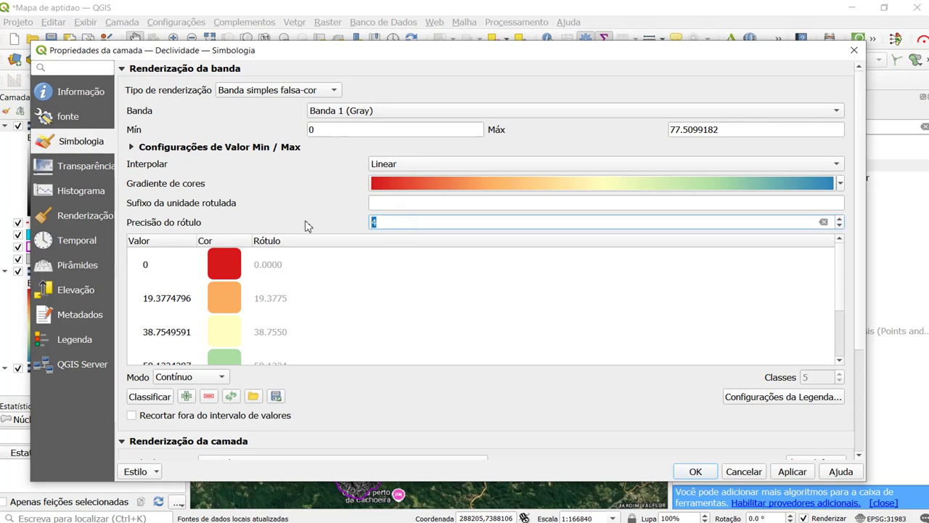
Set the Declividade label precision to 0 and classify the band into 2 classes using the Intervalo igual mode.
{"action": "type", "text": "0"}
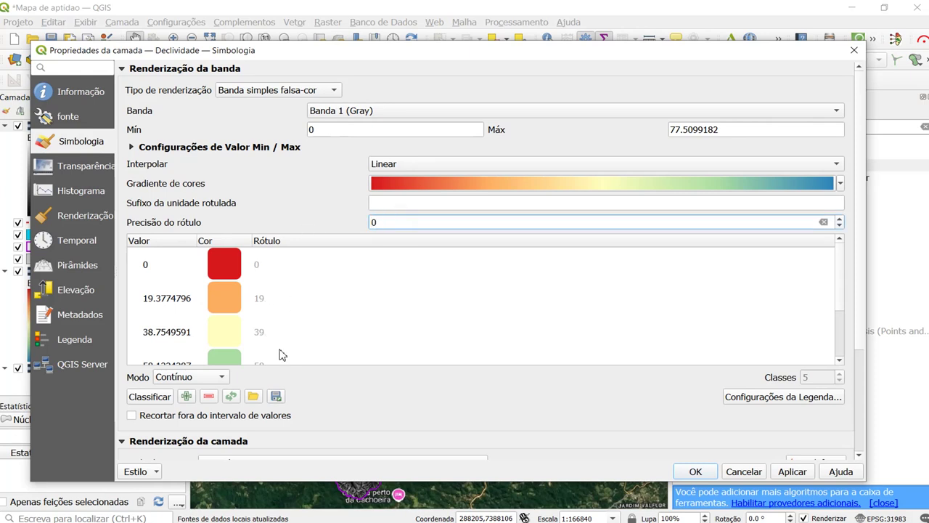
{"action": "left_click", "coordinate": [187, 376]}
{"action": "left_click", "coordinate": [201, 390]}
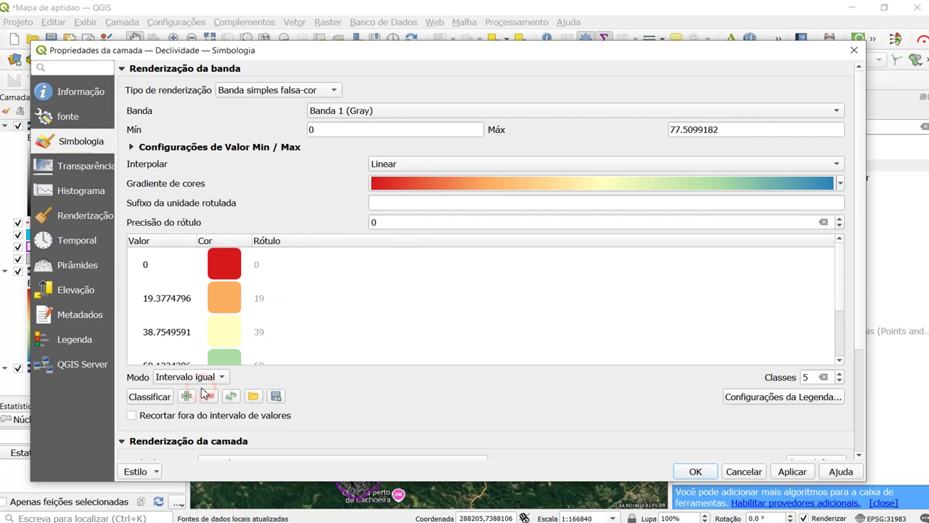
{"action": "double_click", "coordinate": [805, 377]}
{"action": "type", "text": "2"}
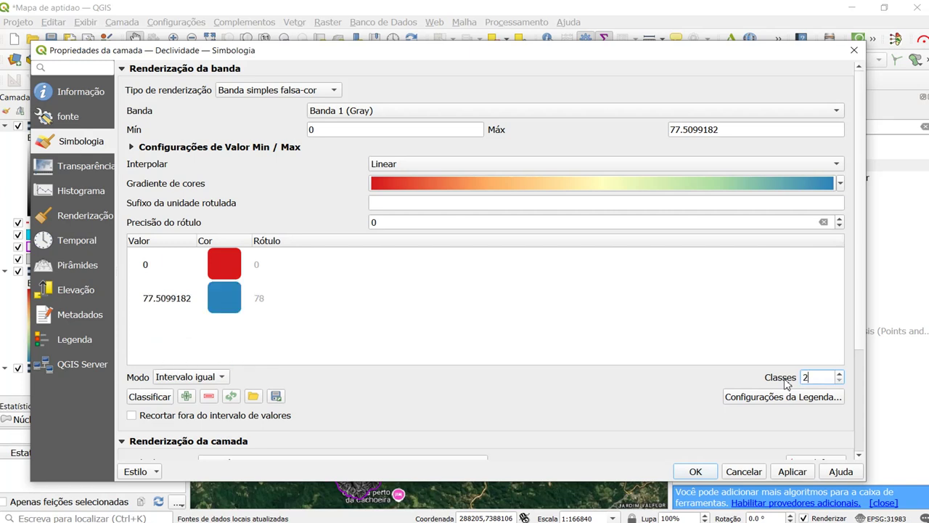
Label the lowest Declividade class as 10.
{"action": "double_click", "coordinate": [257, 269]}
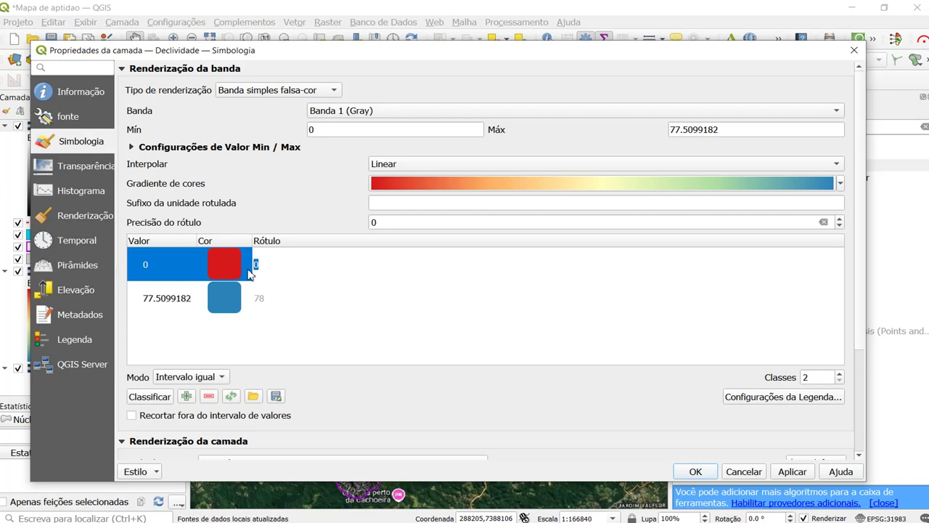
{"action": "type", "text": "10"}
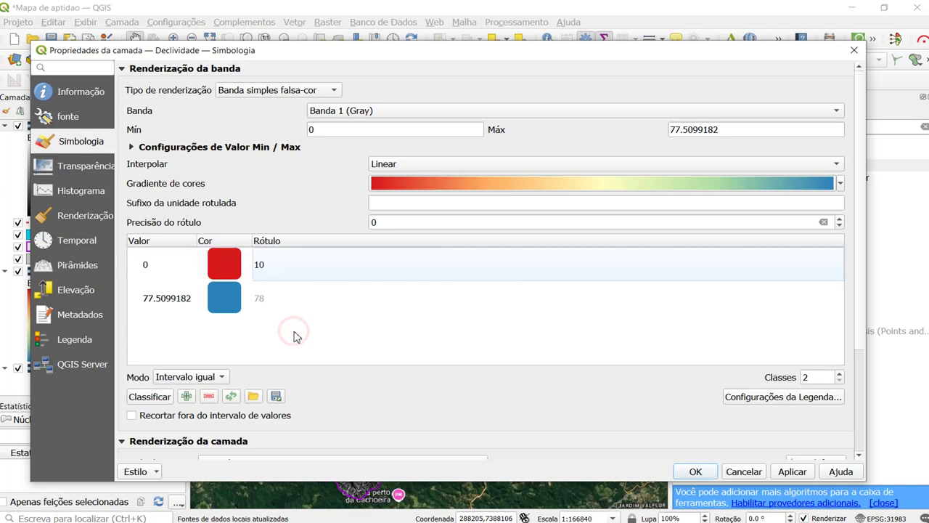
{"action": "key", "text": "Return"}
Invert the Declividade color ramp and apply the symbology, checking the result on the map.
{"action": "left_click", "coordinate": [838, 182]}
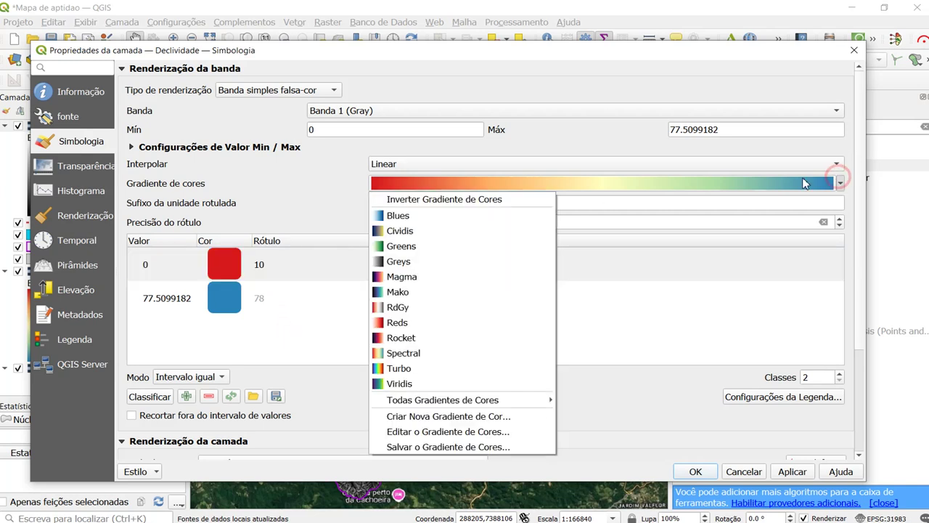
{"action": "left_click", "coordinate": [468, 196]}
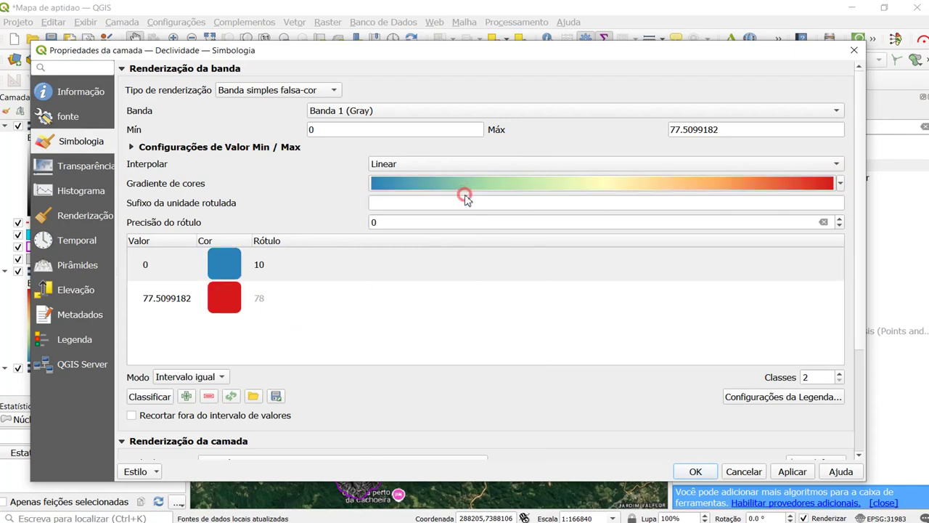
{"action": "left_click", "coordinate": [696, 471]}
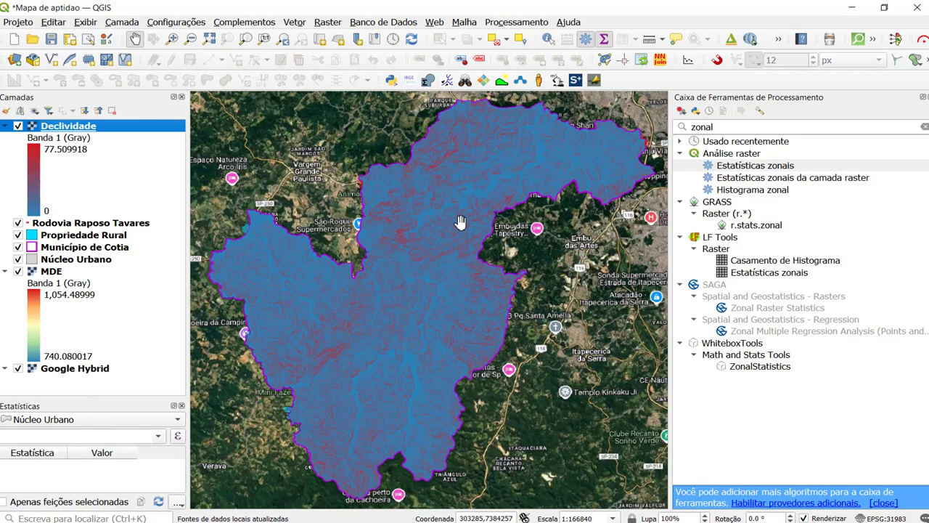
{"action": "scroll", "coordinate": [459, 135], "scroll_direction": "up", "scroll_amount": 2}
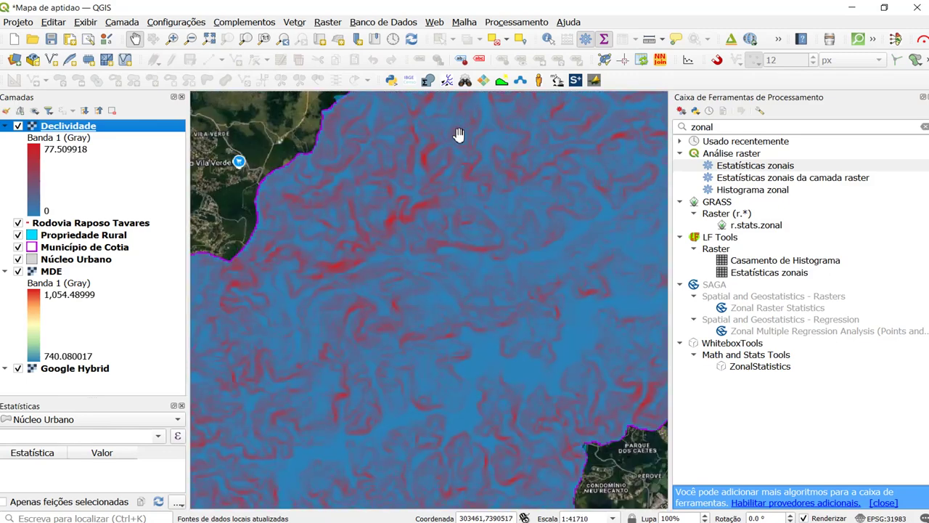
{"action": "scroll", "coordinate": [425, 154], "scroll_direction": "up", "scroll_amount": 1}
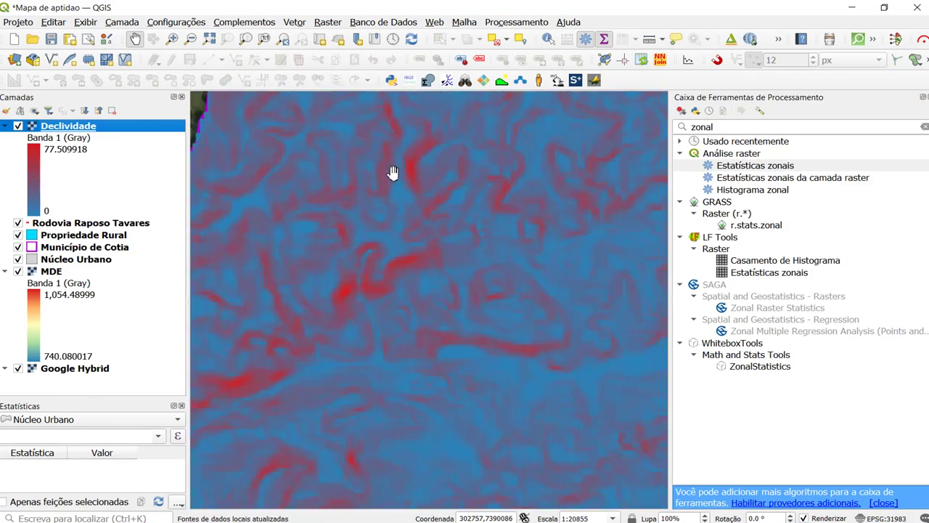
{"action": "scroll", "coordinate": [399, 186], "scroll_direction": "down", "scroll_amount": 3}
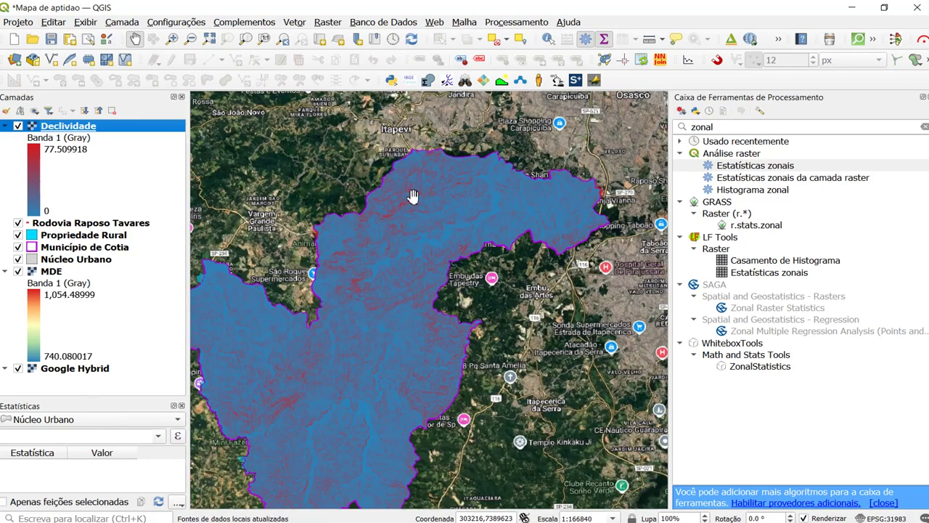
{"action": "left_click_drag", "start_coordinate": [411, 196], "coordinate": [453, 159]}
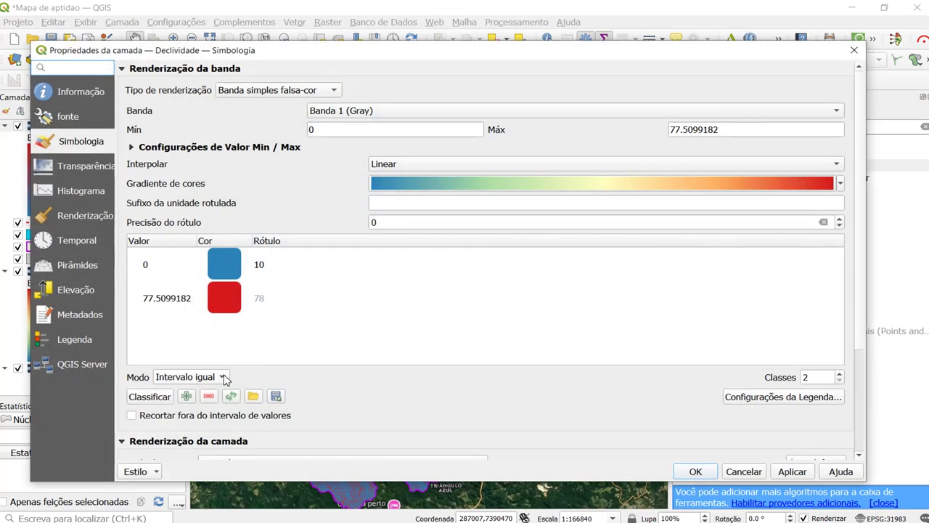
Try the Contínuo mode for Declividade, return to Intervalo igual and relabel the lowest class as 10.
{"action": "left_click", "coordinate": [220, 383]}
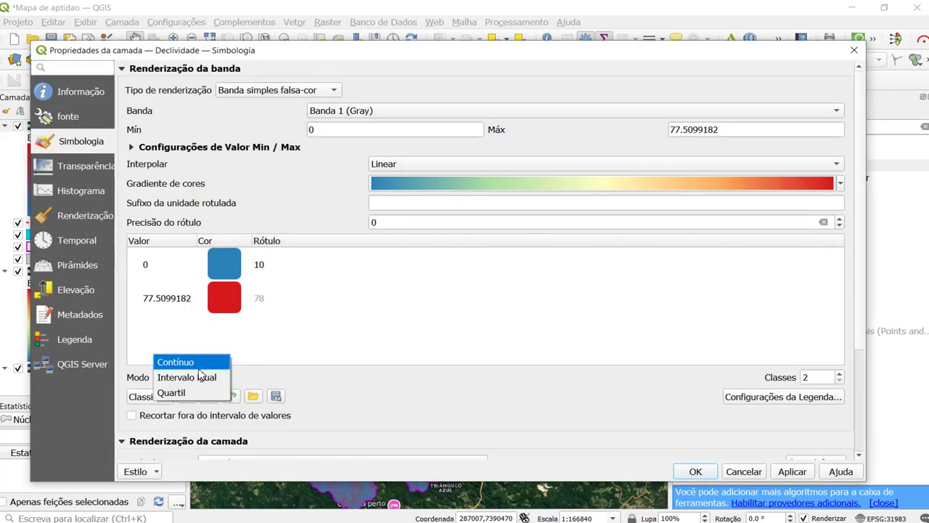
{"action": "left_click", "coordinate": [199, 367]}
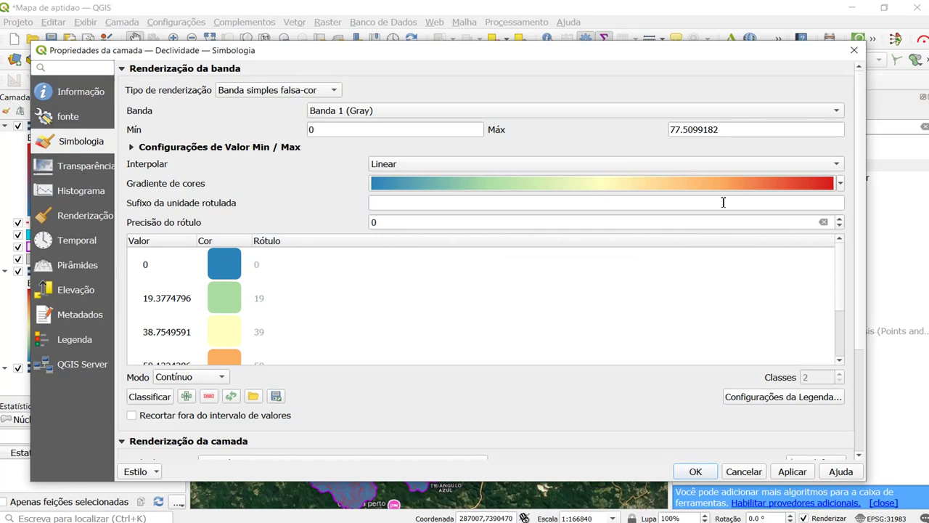
{"action": "scroll", "coordinate": [294, 276], "scroll_direction": "down", "scroll_amount": 3}
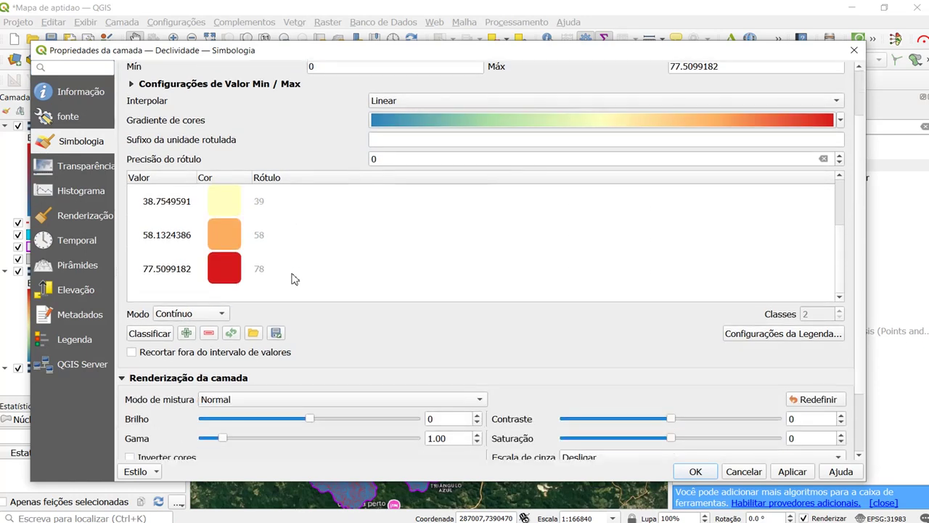
{"action": "left_click", "coordinate": [184, 315]}
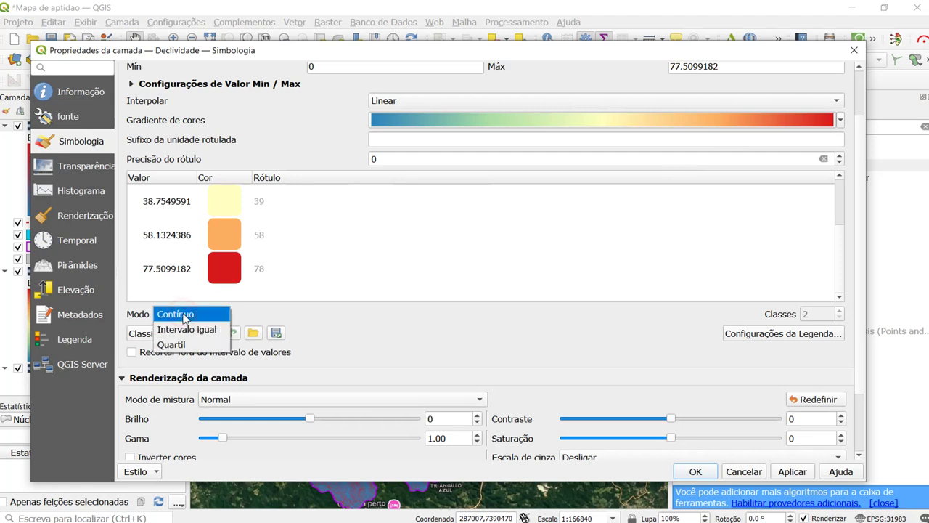
{"action": "left_click", "coordinate": [186, 330]}
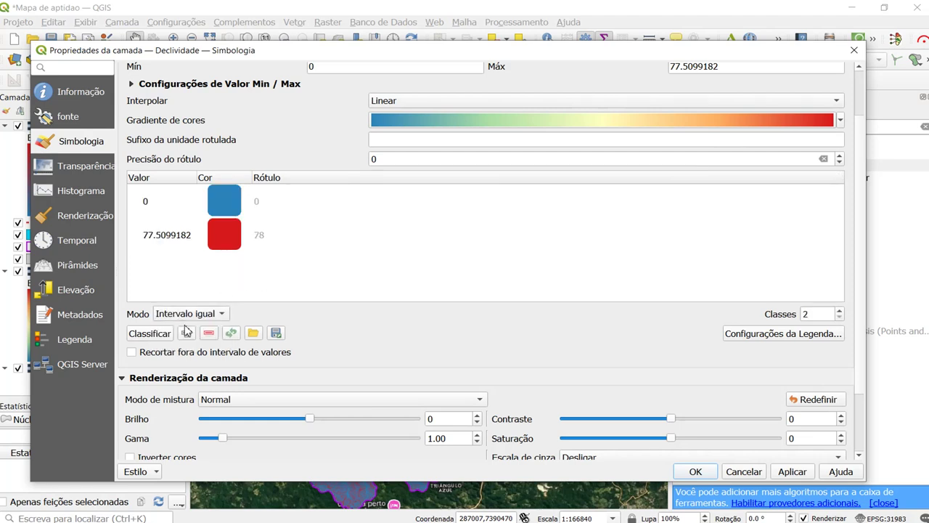
{"action": "left_click", "coordinate": [190, 315]}
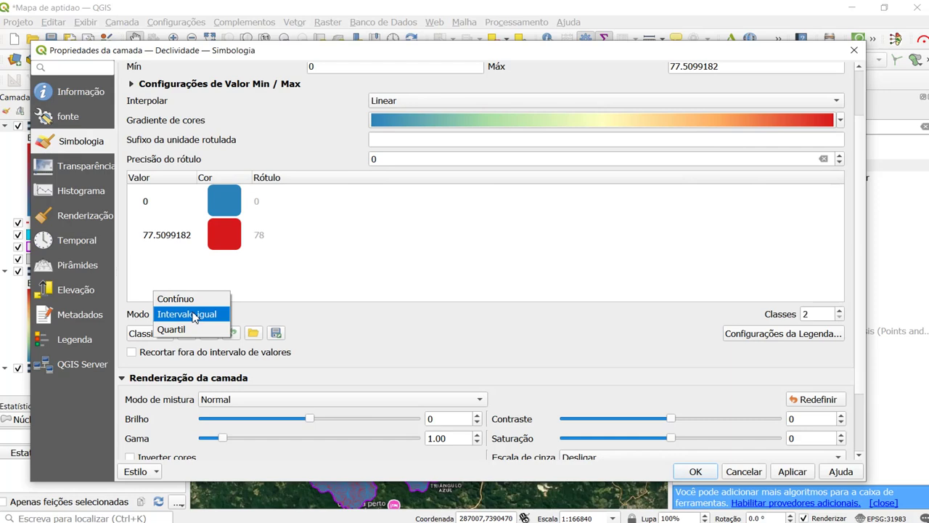
{"action": "left_click", "coordinate": [192, 315]}
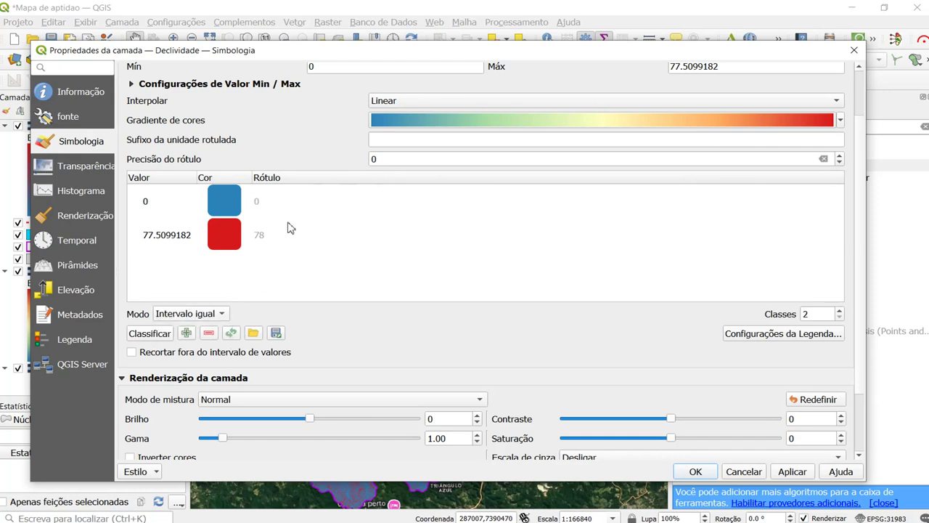
{"action": "left_click", "coordinate": [270, 208]}
{"action": "left_click", "coordinate": [272, 207]}
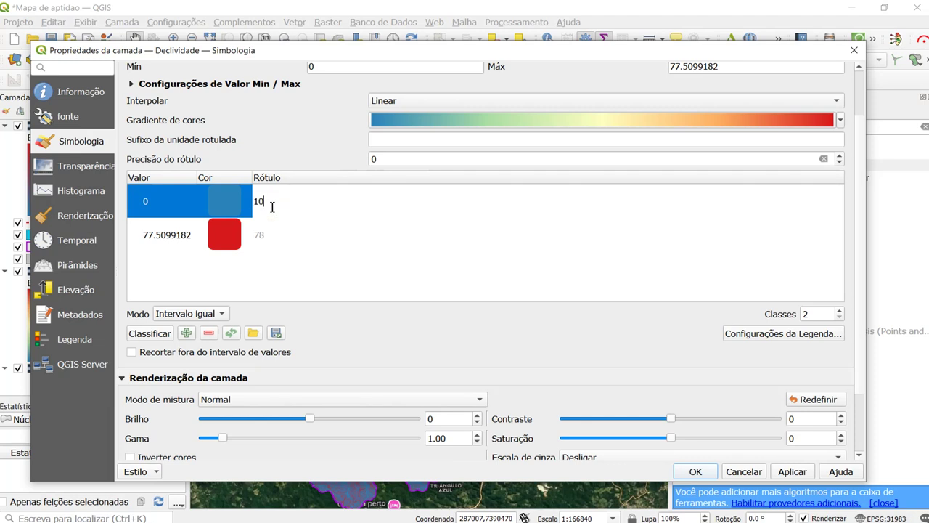
Set the interpolation to Método Discreto, limit the first class to values up to 10, and apply the symbology.
{"action": "left_click", "coordinate": [396, 102]}
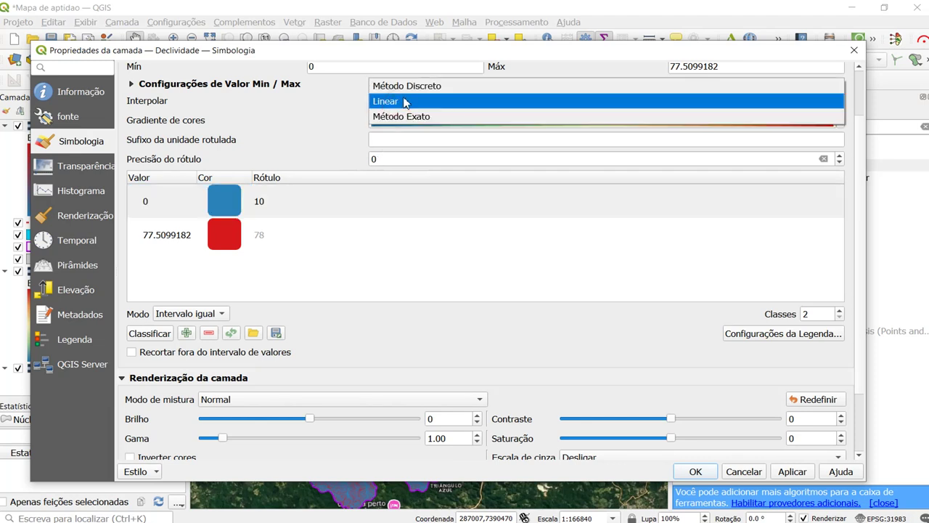
{"action": "left_click", "coordinate": [410, 87]}
{"action": "left_click", "coordinate": [272, 204]}
{"action": "left_click", "coordinate": [274, 208]}
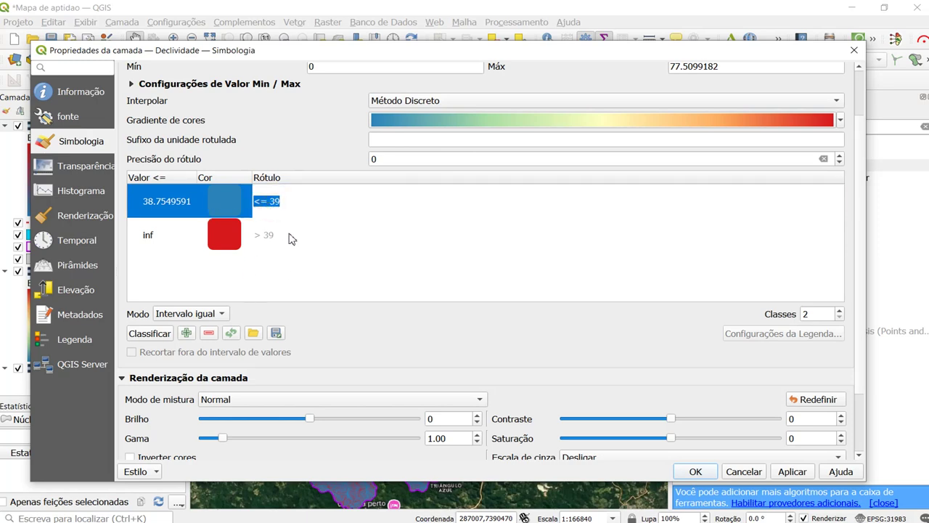
{"action": "double_click", "coordinate": [190, 209]}
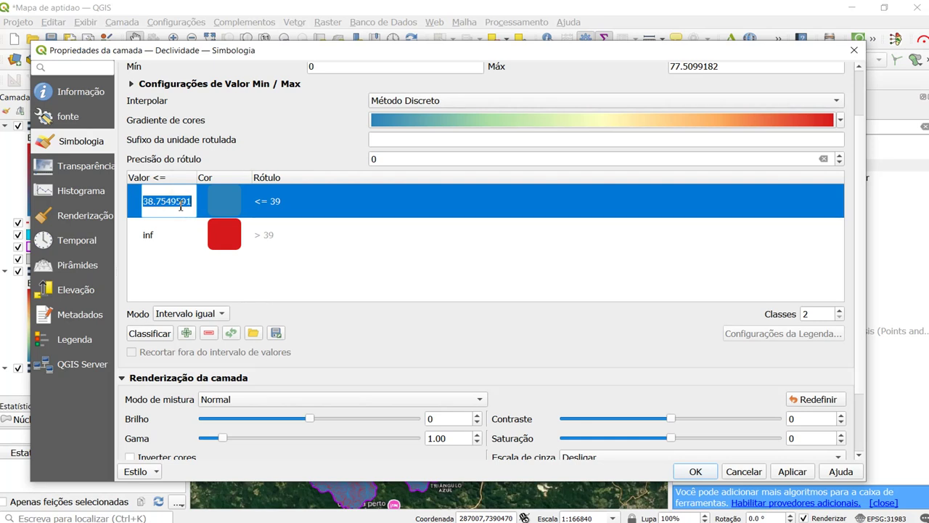
{"action": "type", "text": "10"}
{"action": "key", "text": "Return"}
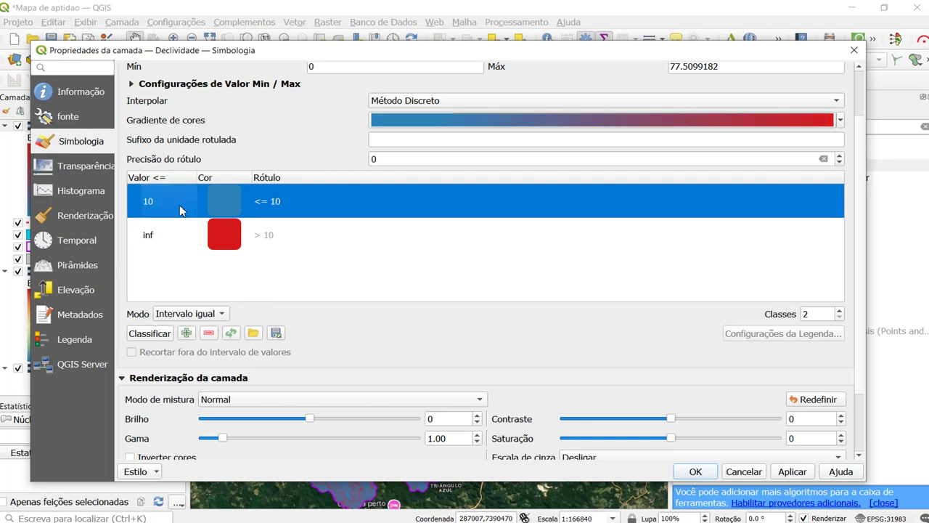
{"action": "left_click", "coordinate": [791, 472]}
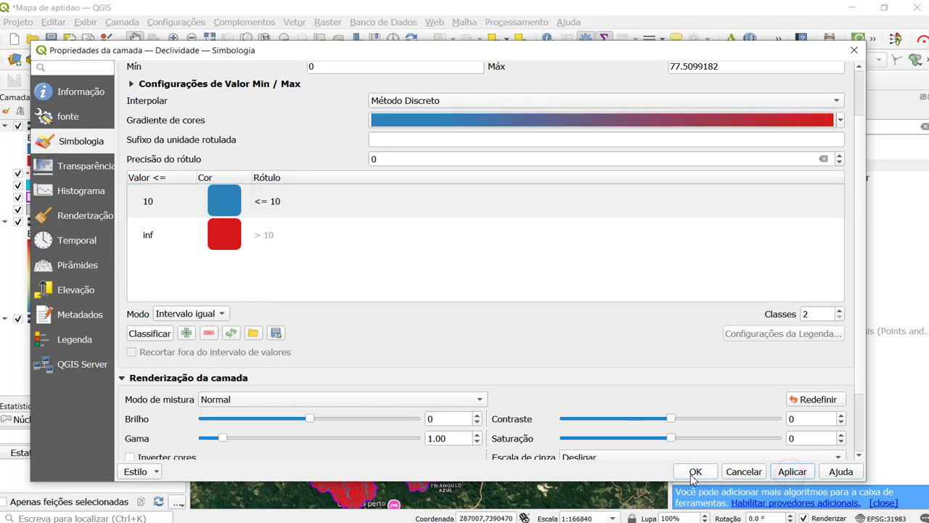
{"action": "left_click", "coordinate": [695, 471]}
Examine how the two slope classes are distributed across the northern part of the municipality.
{"action": "scroll", "coordinate": [432, 188], "scroll_direction": "up", "scroll_amount": 2}
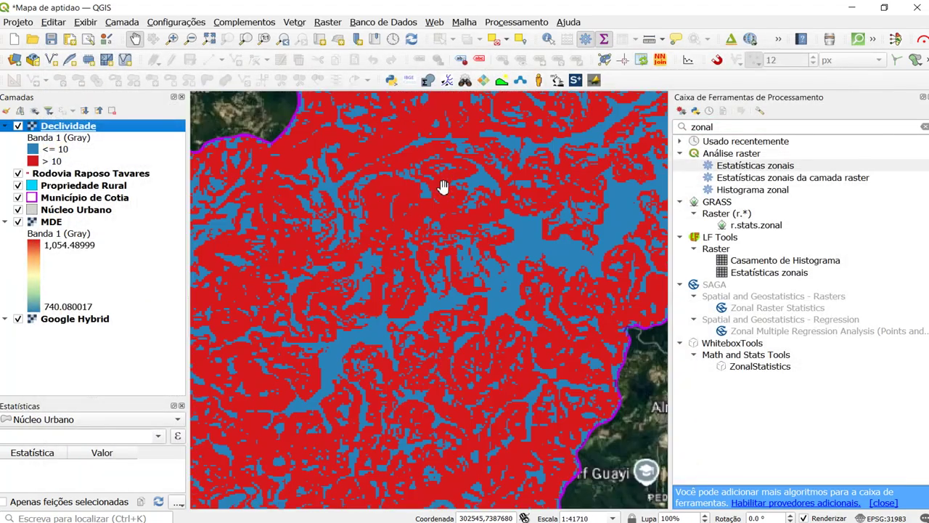
{"action": "left_click_drag", "start_coordinate": [551, 193], "coordinate": [322, 362]}
{"action": "left_click_drag", "start_coordinate": [472, 232], "coordinate": [424, 334]}
{"action": "scroll", "coordinate": [467, 283], "scroll_direction": "up", "scroll_amount": 1}
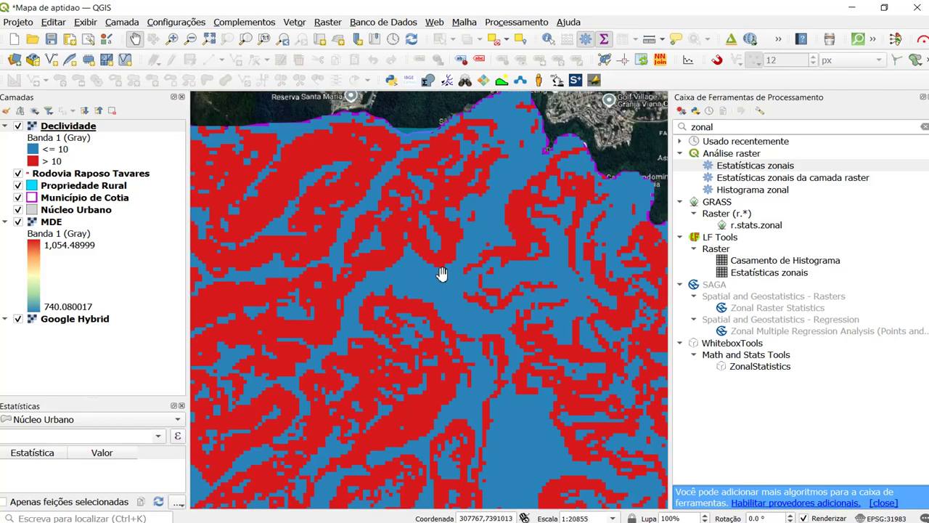
{"action": "scroll", "coordinate": [421, 205], "scroll_direction": "down", "scroll_amount": 2}
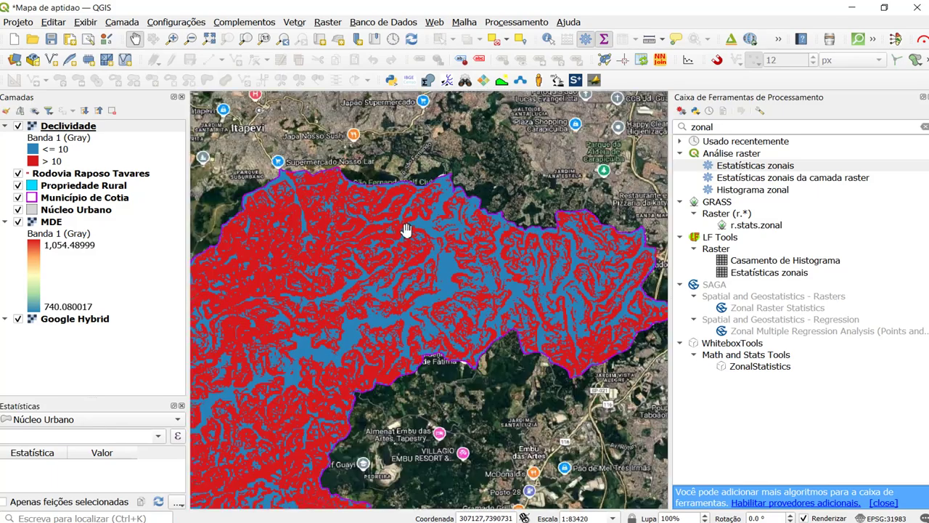
{"action": "left_click_drag", "start_coordinate": [407, 229], "coordinate": [466, 216]}
{"action": "scroll", "coordinate": [361, 286], "scroll_direction": "up", "scroll_amount": 1}
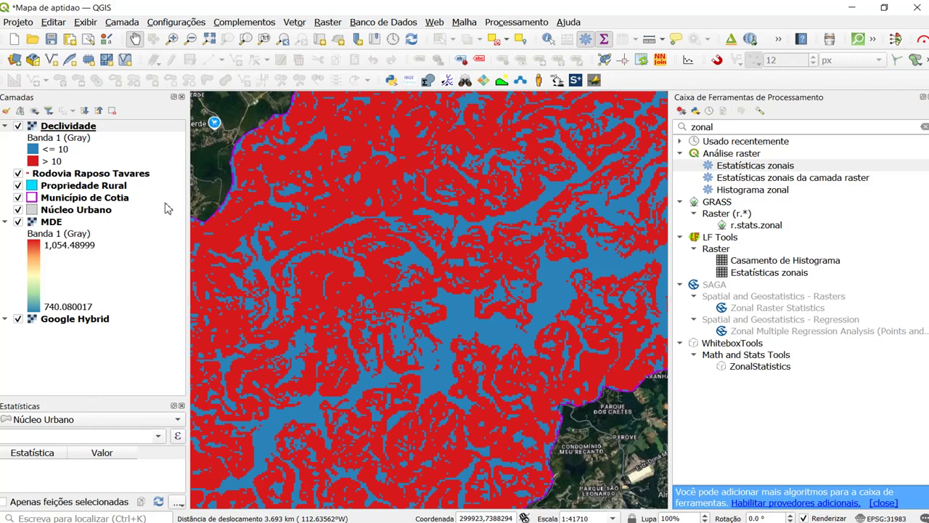
Move the Declividade layer below Núcleo Urbano and above MDE in the layer order.
{"action": "left_click_drag", "start_coordinate": [76, 122], "coordinate": [125, 220]}
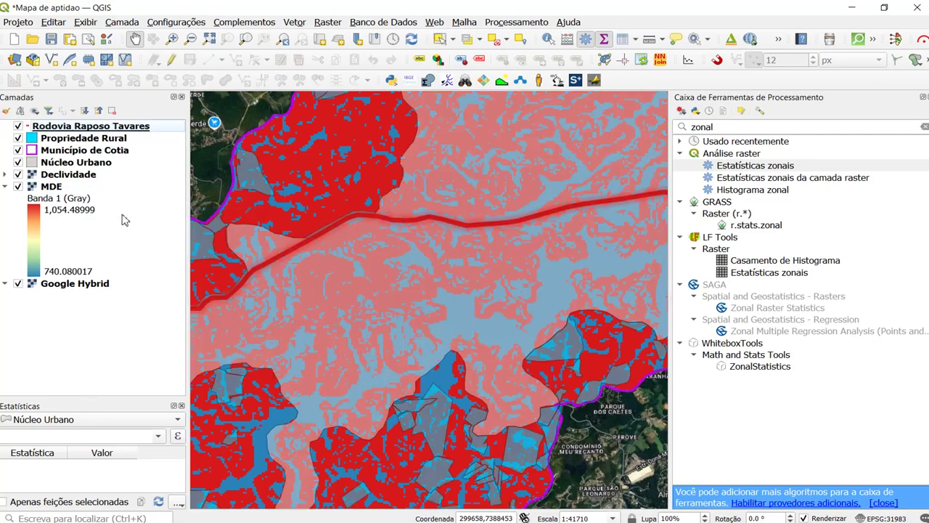
{"action": "left_click_drag", "start_coordinate": [290, 212], "coordinate": [147, 128]}
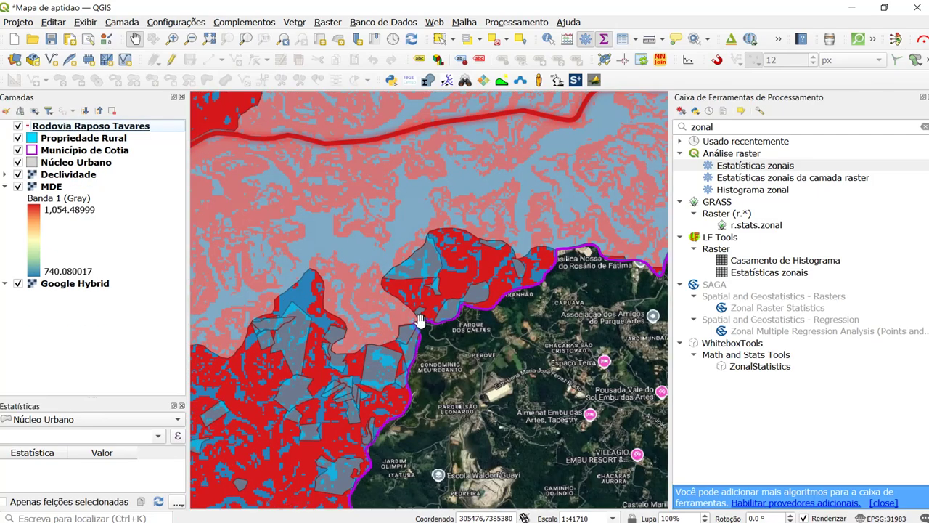
Examine the slope-class pixels outside the urban core and rural properties near the municipality's boundary.
{"action": "scroll", "coordinate": [376, 407], "scroll_direction": "up", "scroll_amount": 1}
{"action": "scroll", "coordinate": [385, 330], "scroll_direction": "up", "scroll_amount": 1}
{"action": "left_click_drag", "start_coordinate": [491, 206], "coordinate": [435, 284]}
{"action": "left_click_drag", "start_coordinate": [447, 250], "coordinate": [366, 343]}
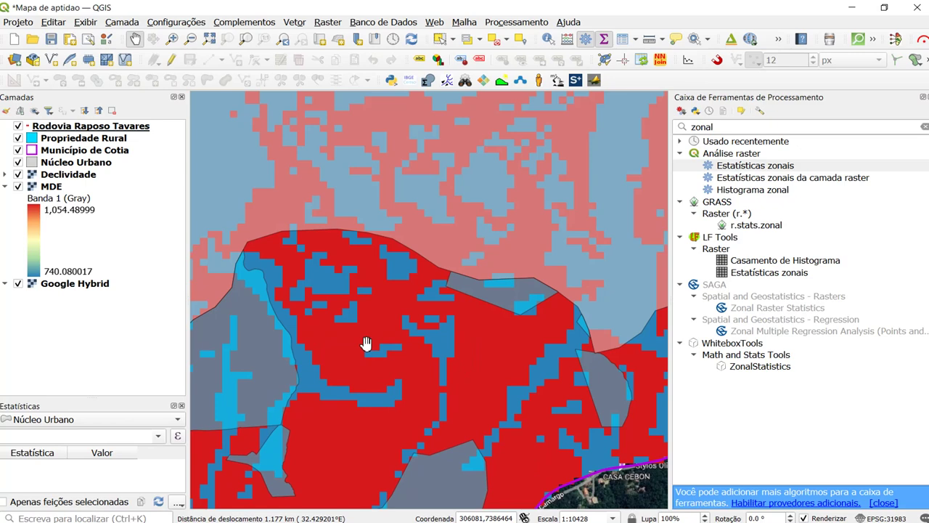
{"action": "scroll", "coordinate": [372, 292], "scroll_direction": "down", "scroll_amount": 1}
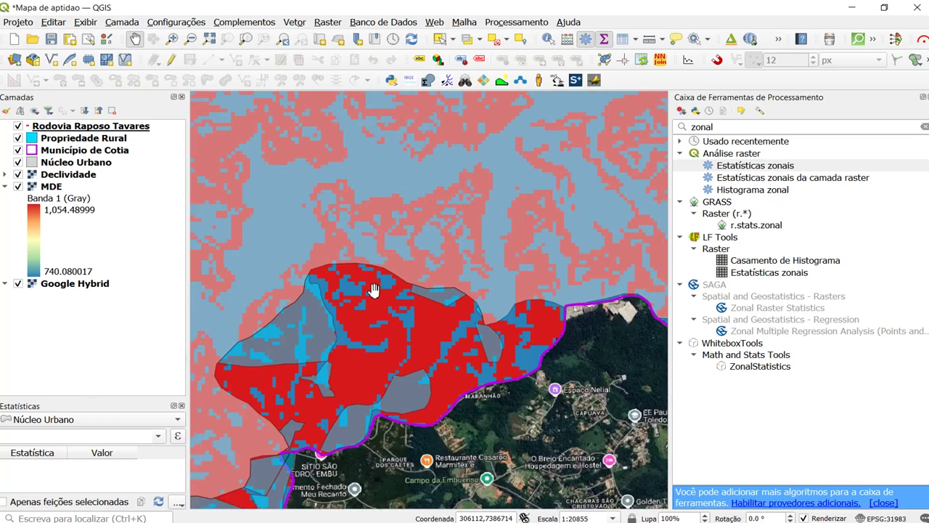
{"action": "scroll", "coordinate": [342, 312], "scroll_direction": "up", "scroll_amount": 3}
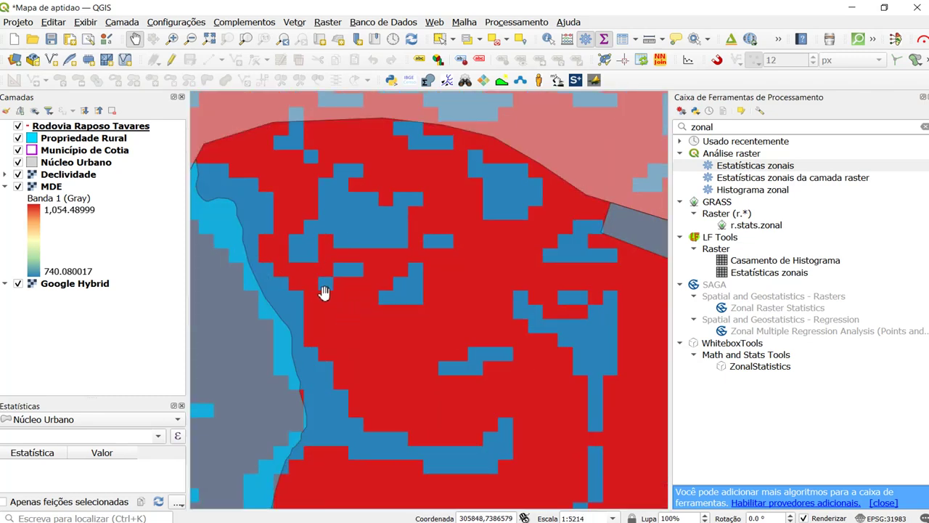
{"action": "scroll", "coordinate": [323, 290], "scroll_direction": "up", "scroll_amount": 1}
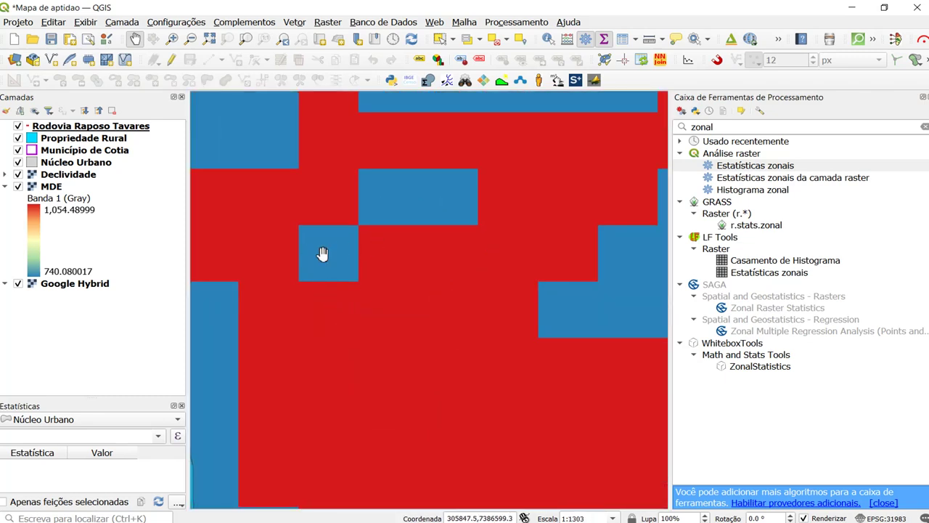
Check the pixel size of the MDE raster in its layer information.
{"action": "left_click_drag", "start_coordinate": [323, 253], "coordinate": [452, 311]}
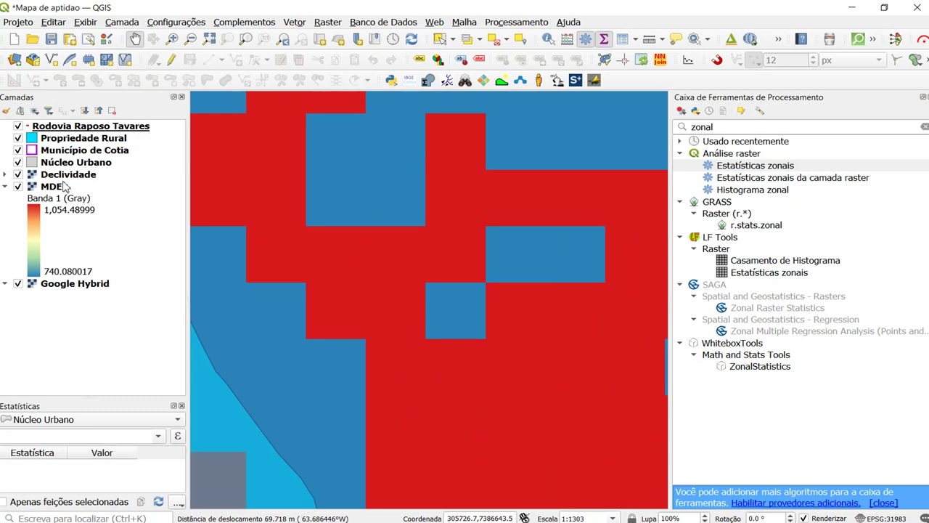
{"action": "right_click", "coordinate": [55, 188]}
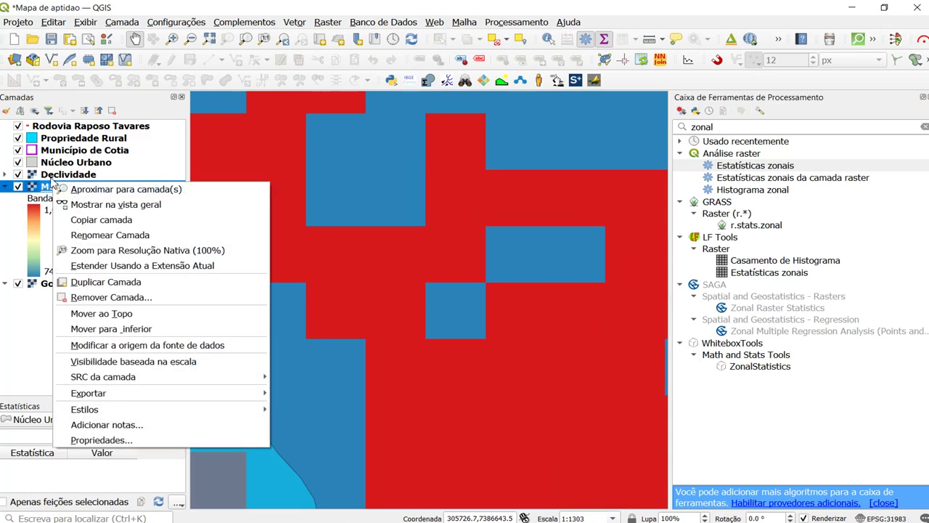
{"action": "left_click", "coordinate": [129, 440]}
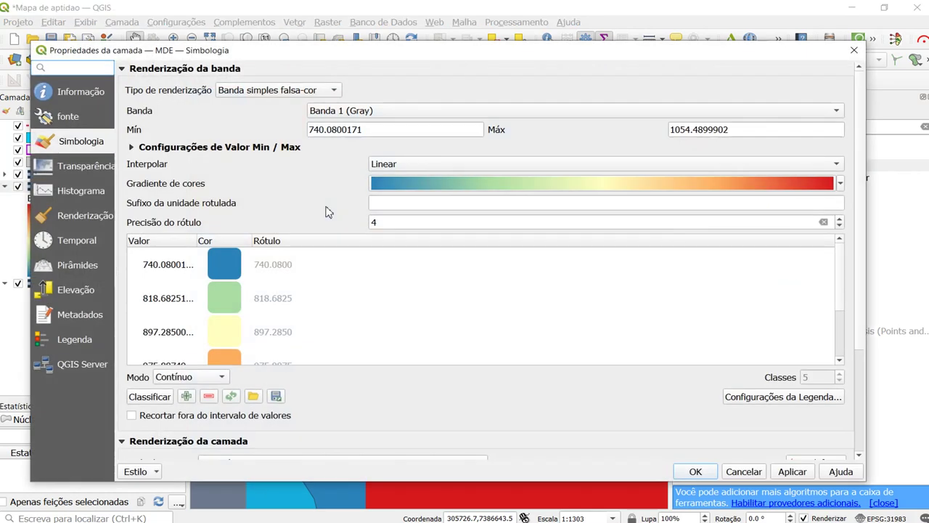
{"action": "left_click", "coordinate": [87, 116]}
{"action": "left_click", "coordinate": [82, 92]}
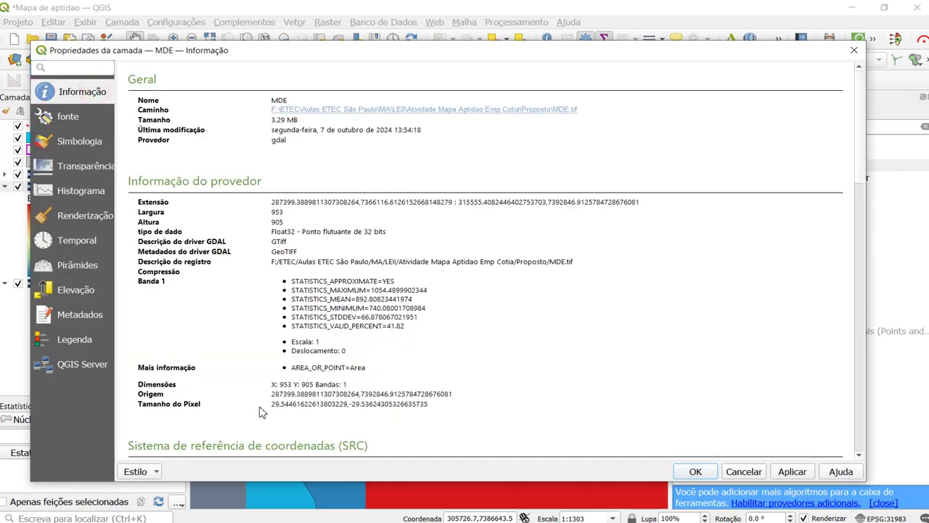
{"action": "left_click_drag", "start_coordinate": [274, 407], "coordinate": [362, 405]}
{"action": "left_click", "coordinate": [854, 50]}
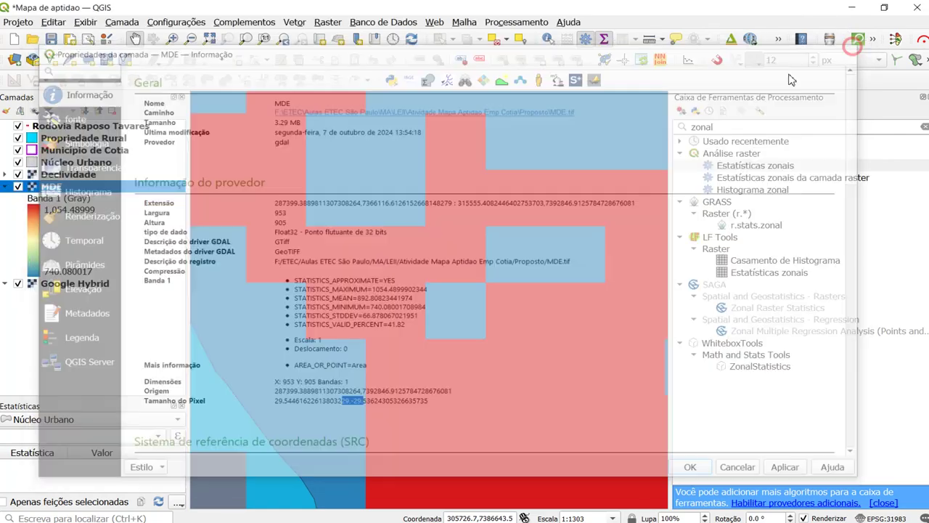
Set up Estatísticas zonais with Propriedade Rural as the input layer and Declividade as the raster layer.
{"action": "scroll", "coordinate": [435, 276], "scroll_direction": "down", "scroll_amount": 2}
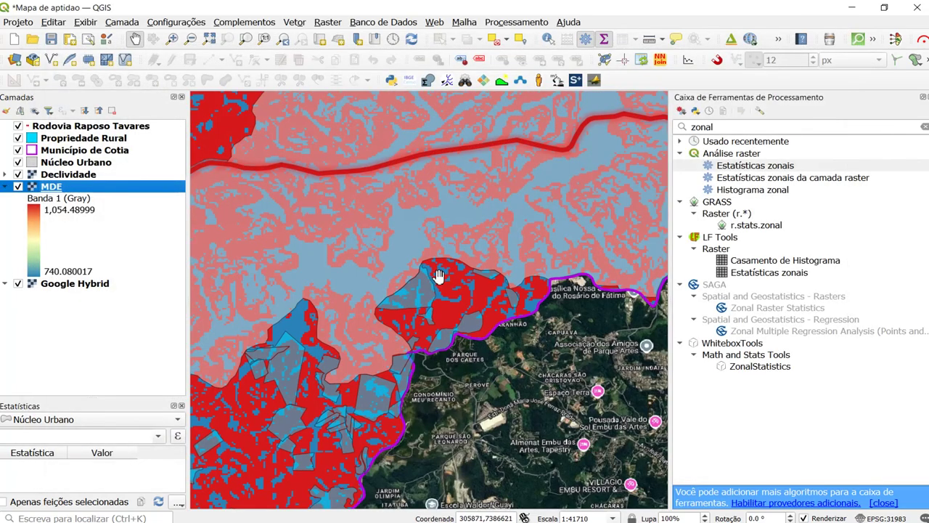
{"action": "left_click_drag", "start_coordinate": [432, 287], "coordinate": [409, 312]}
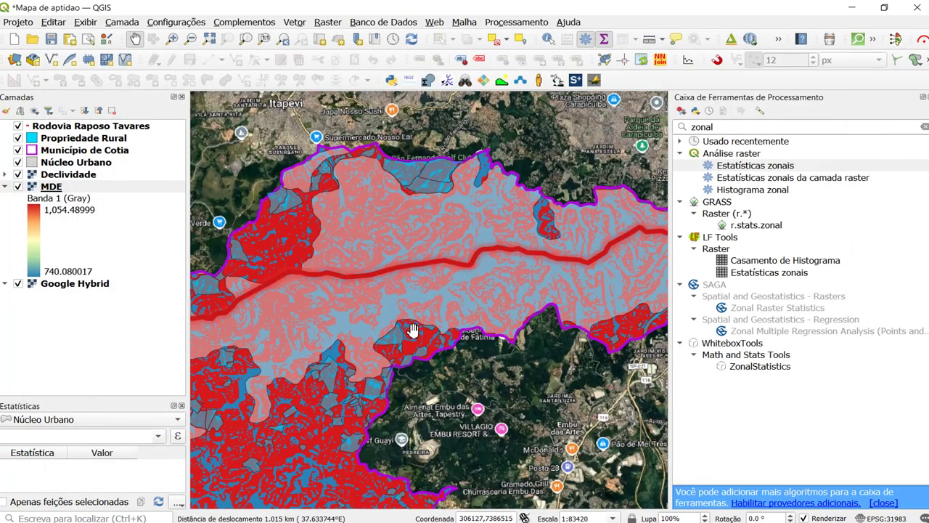
{"action": "scroll", "coordinate": [408, 338], "scroll_direction": "down", "scroll_amount": 2}
{"action": "scroll", "coordinate": [411, 326], "scroll_direction": "up", "scroll_amount": 2}
{"action": "scroll", "coordinate": [411, 326], "scroll_direction": "up", "scroll_amount": 1}
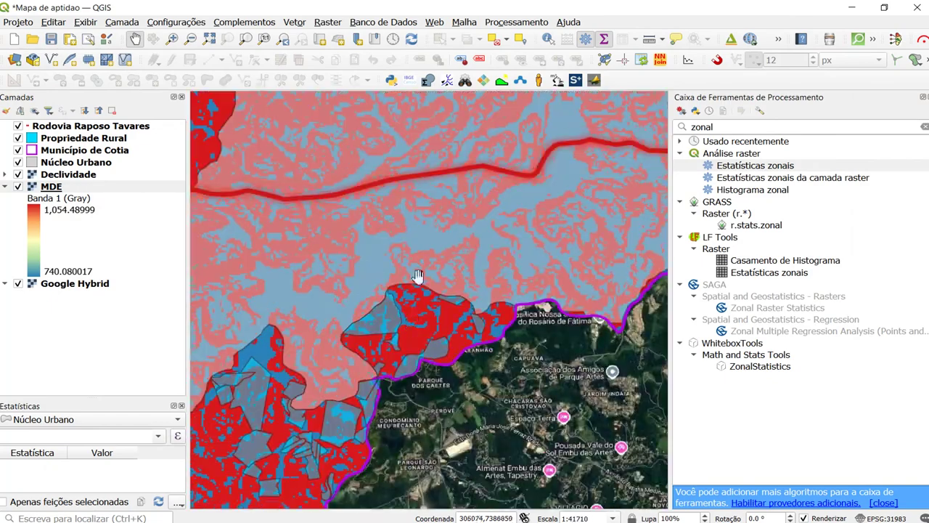
{"action": "scroll", "coordinate": [417, 294], "scroll_direction": "up", "scroll_amount": 1}
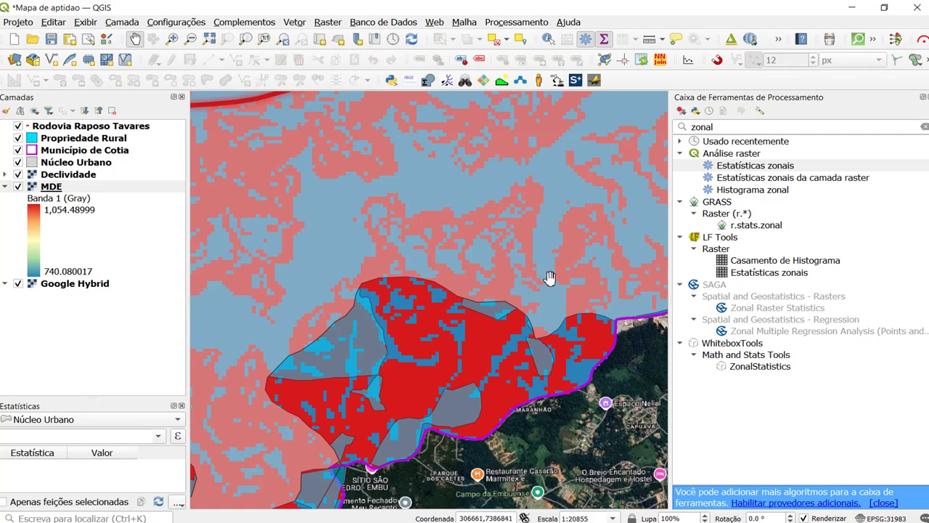
{"action": "double_click", "coordinate": [769, 169]}
{"action": "left_click", "coordinate": [268, 167]}
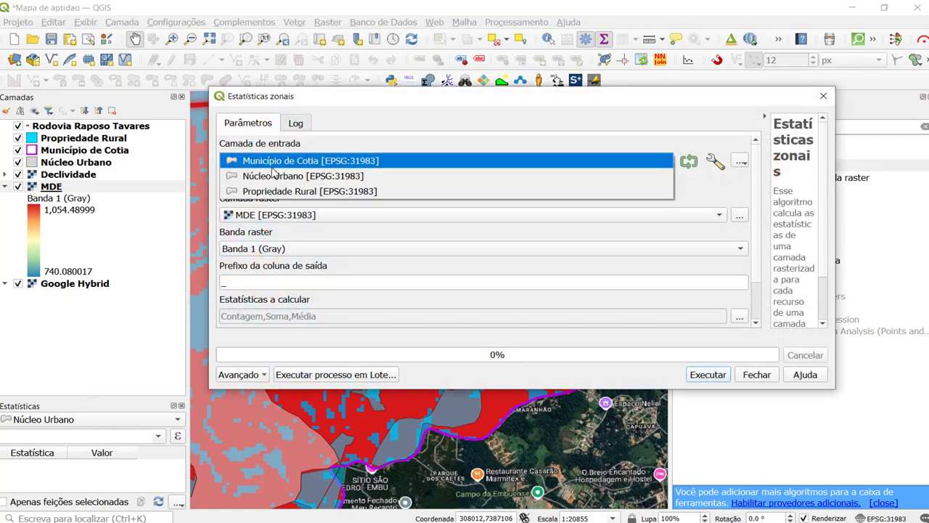
{"action": "left_click", "coordinate": [270, 191]}
{"action": "left_click", "coordinate": [268, 211]}
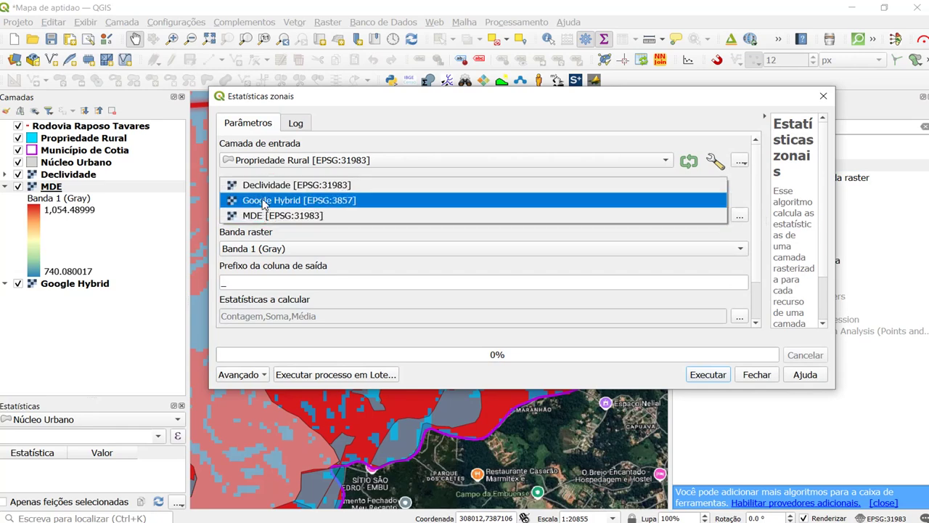
{"action": "left_click", "coordinate": [263, 182]}
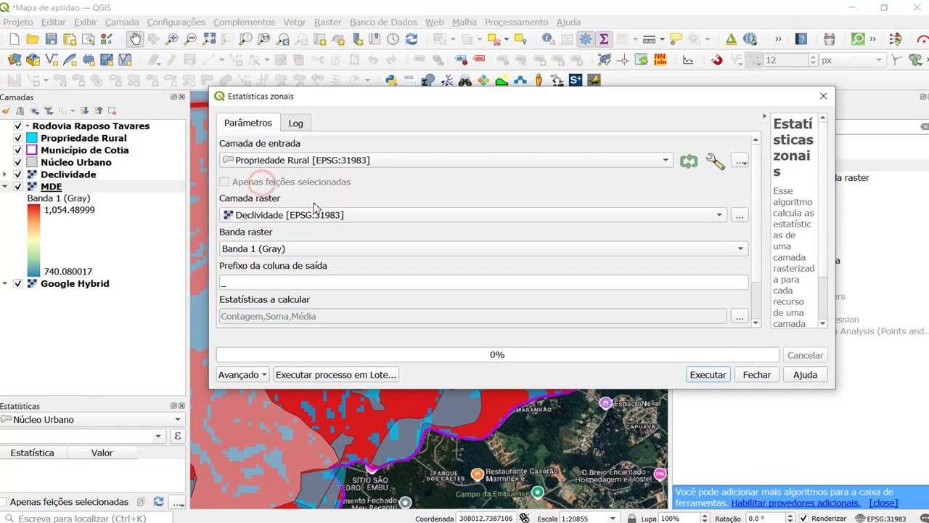
Restrict the zonal statistics to Média only and run the calculation to a temporary layer.
{"action": "left_click", "coordinate": [739, 317]}
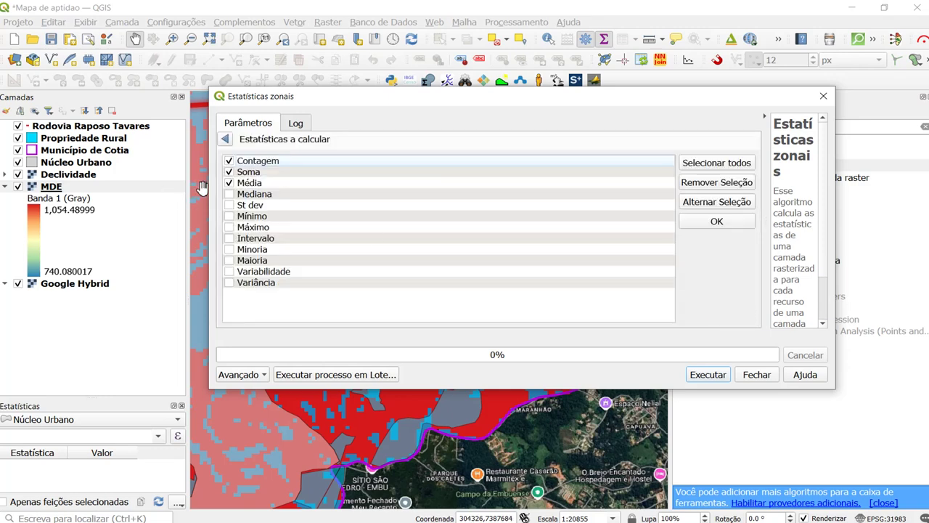
{"action": "left_click", "coordinate": [230, 161]}
{"action": "left_click", "coordinate": [230, 172]}
{"action": "left_click", "coordinate": [714, 222]}
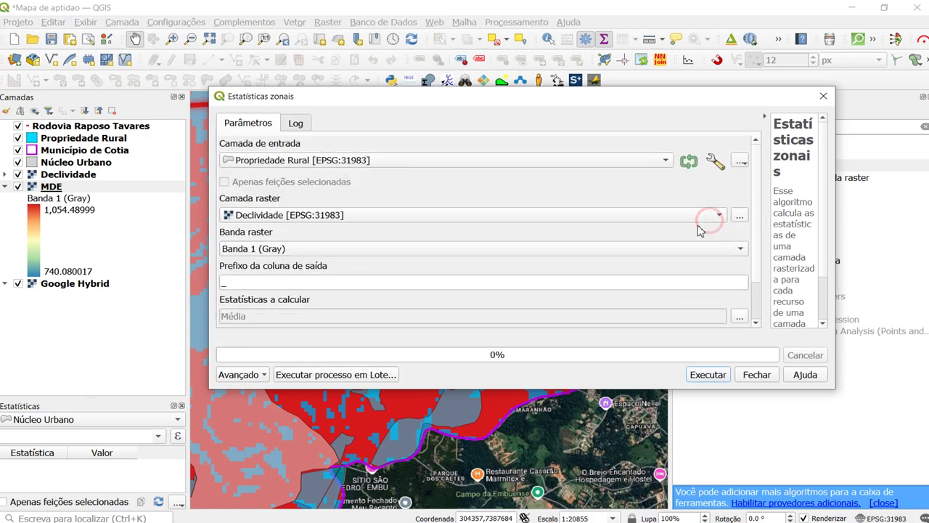
{"action": "scroll", "coordinate": [755, 294], "scroll_direction": "down", "scroll_amount": 3}
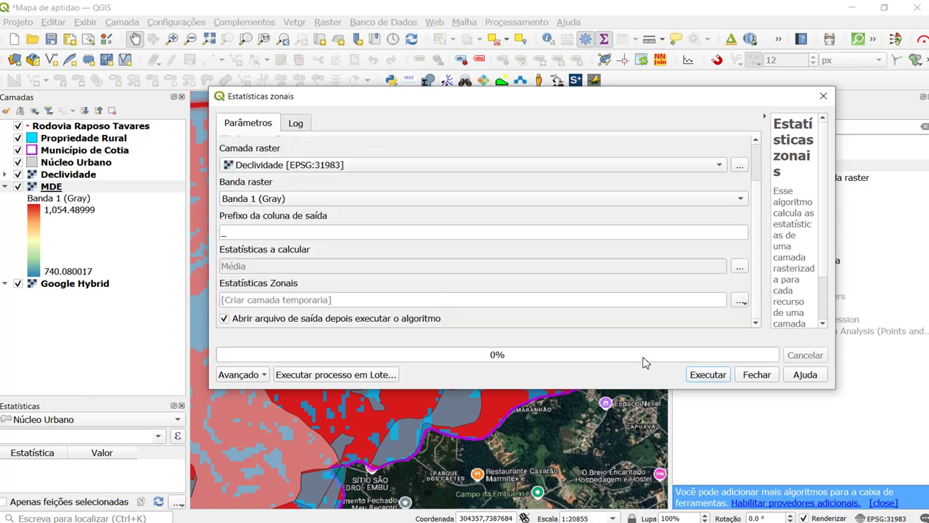
{"action": "left_click", "coordinate": [699, 374]}
{"action": "left_click", "coordinate": [823, 96]}
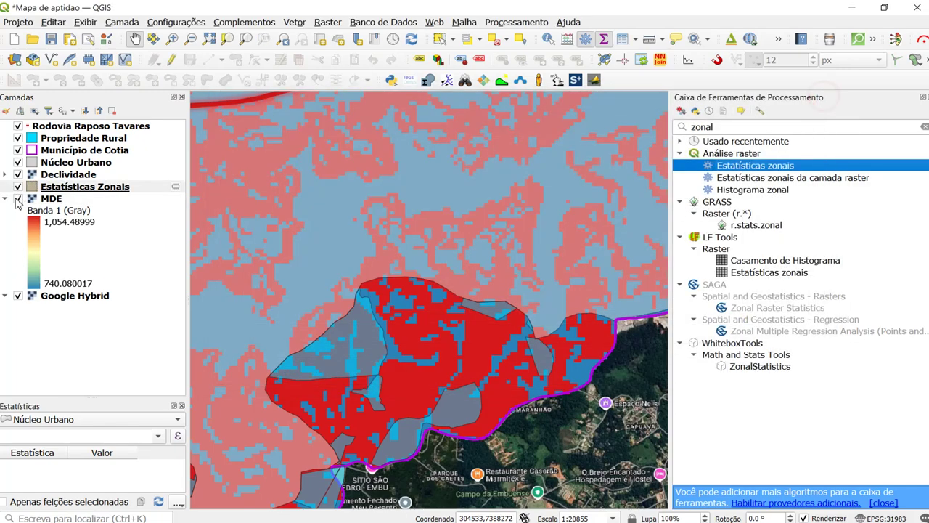
Open the attribute table of the Estatísticas Zonais layer and sort its records by _mean in ascending order.
{"action": "right_click", "coordinate": [66, 192]}
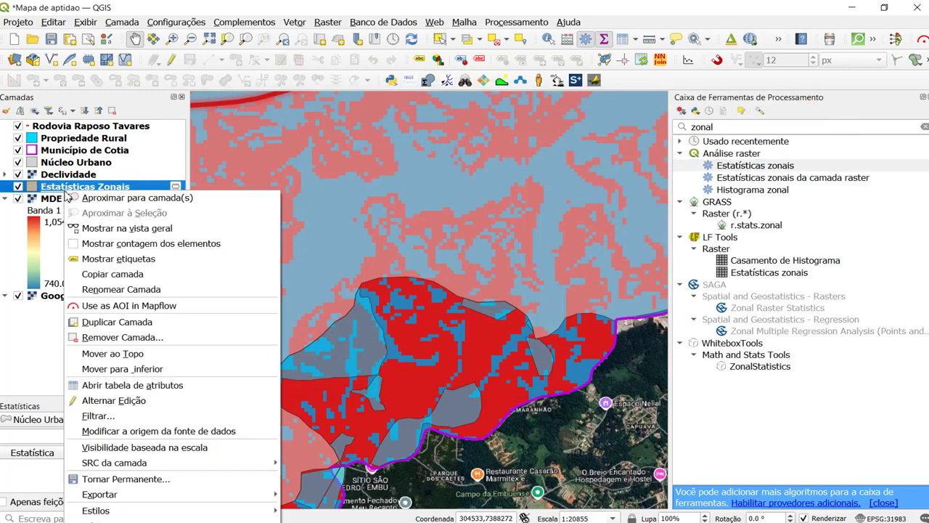
{"action": "left_click", "coordinate": [113, 382]}
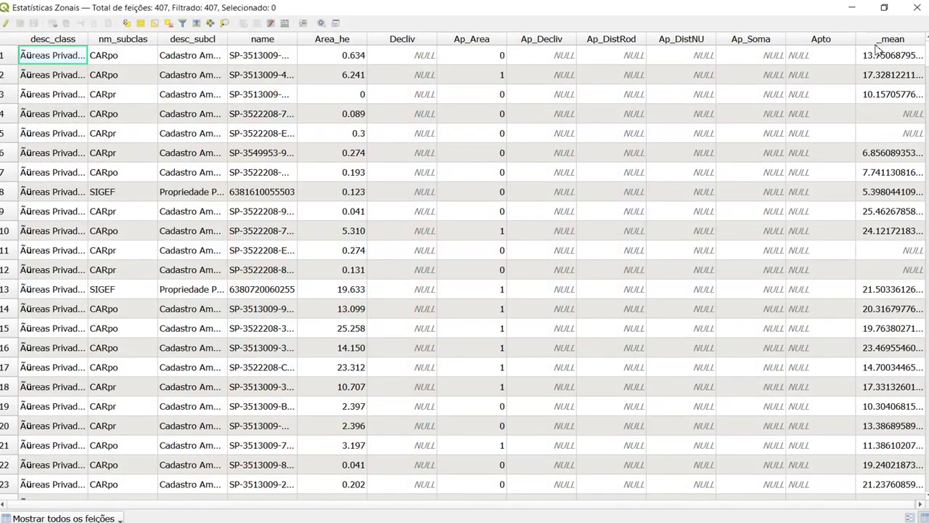
{"action": "left_click", "coordinate": [878, 41]}
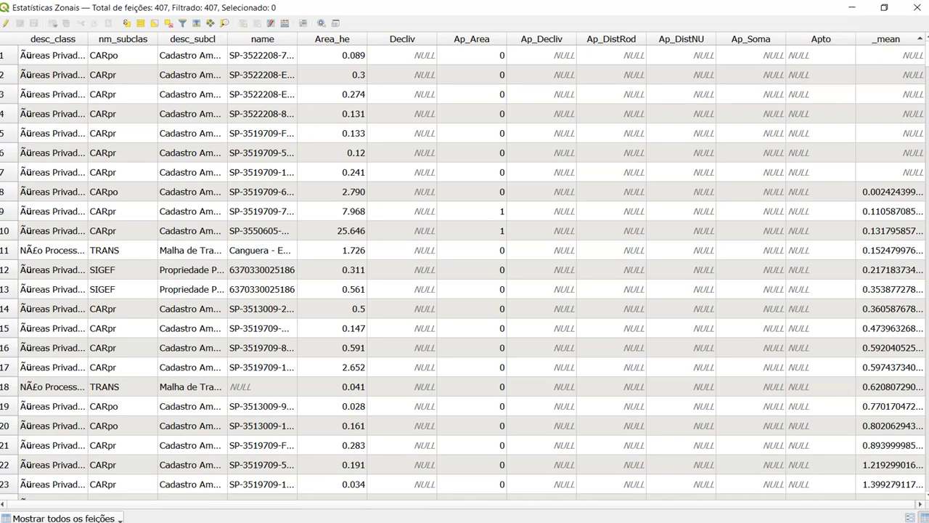
{"action": "scroll", "coordinate": [875, 106], "scroll_direction": "down", "scroll_amount": 3}
{"action": "scroll", "coordinate": [893, 108], "scroll_direction": "up", "scroll_amount": 3}
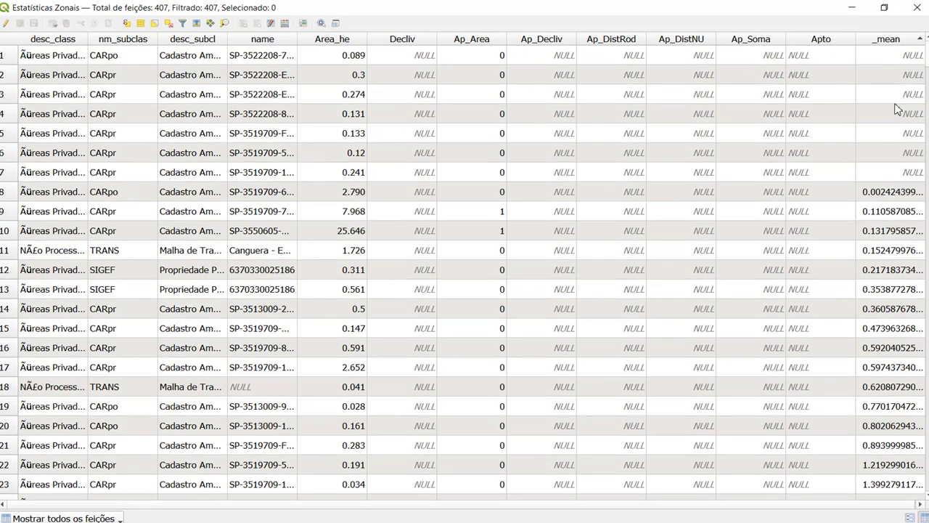
{"action": "left_click", "coordinate": [884, 41]}
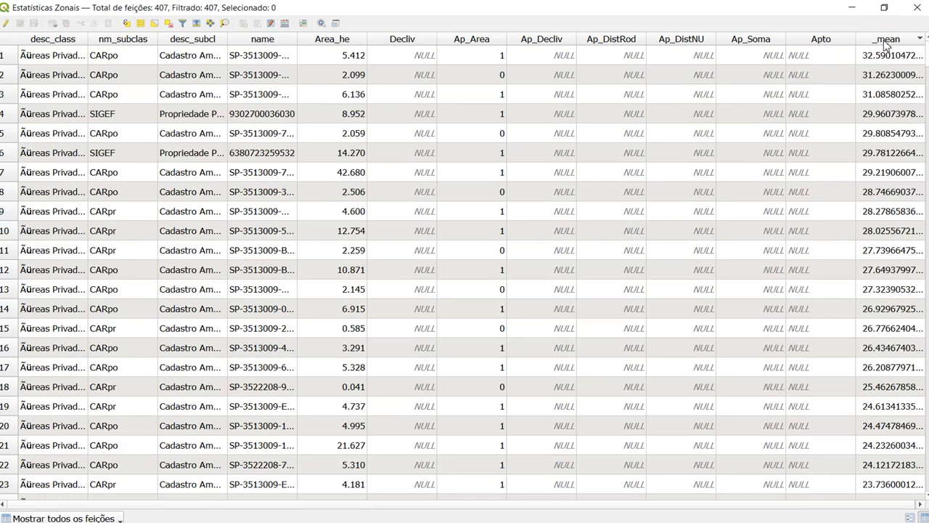
{"action": "left_click", "coordinate": [887, 37]}
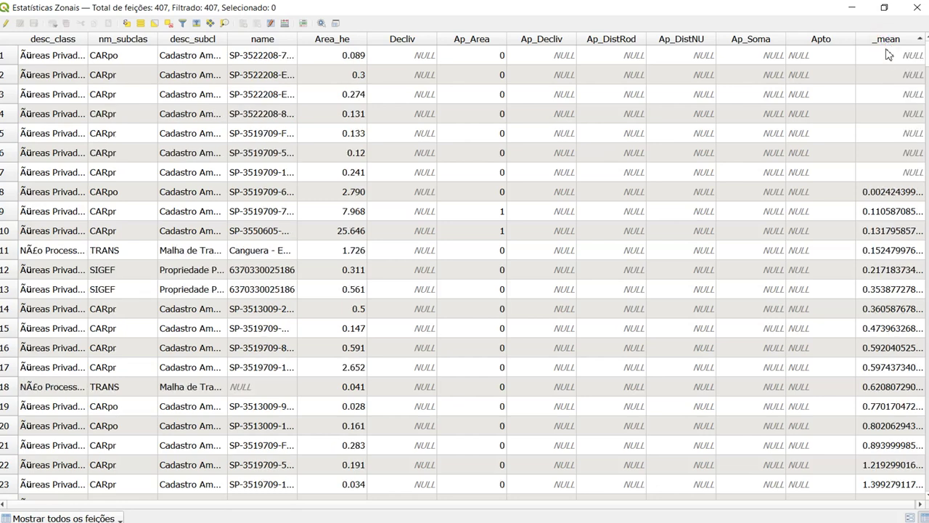
Locate the first property with a NULL _mean on the map and examine its position relative to the slope raster.
{"action": "left_click", "coordinate": [28, 60]}
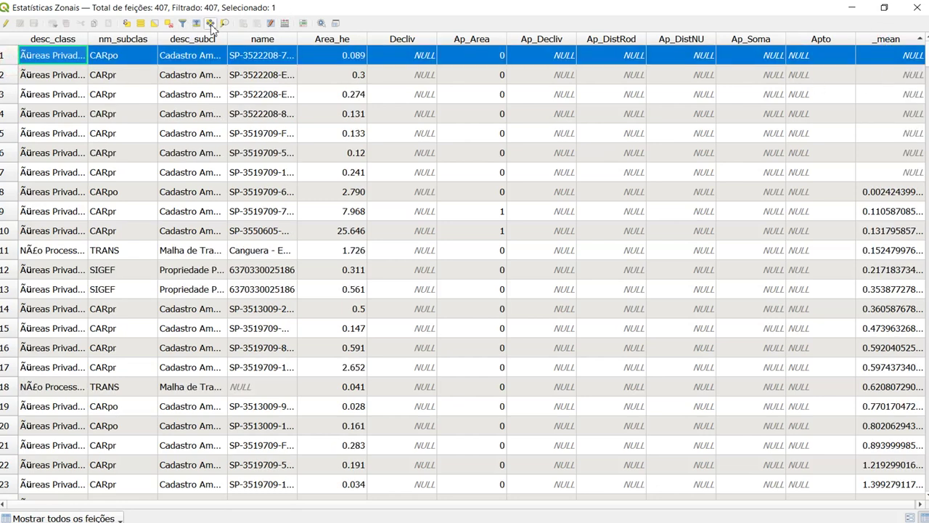
{"action": "double_click", "coordinate": [235, 10]}
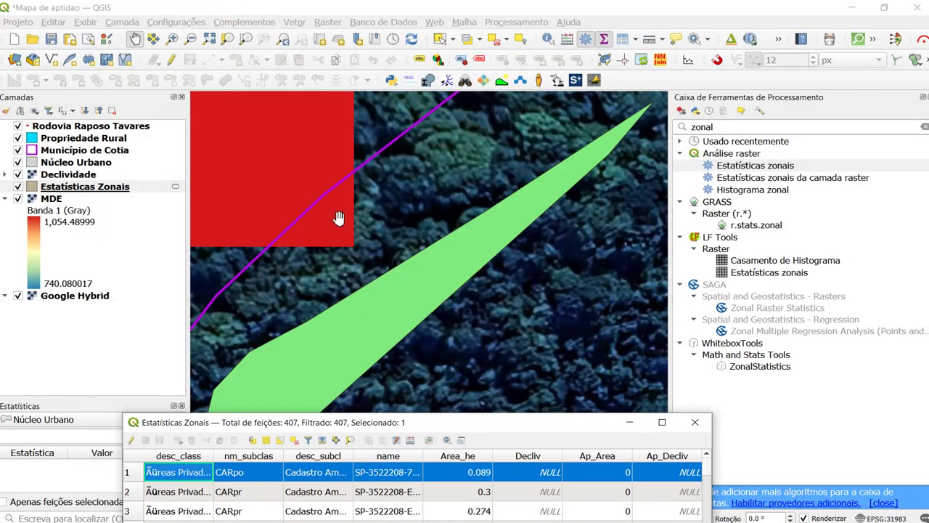
{"action": "scroll", "coordinate": [339, 218], "scroll_direction": "down", "scroll_amount": 3}
{"action": "scroll", "coordinate": [347, 210], "scroll_direction": "up", "scroll_amount": 2}
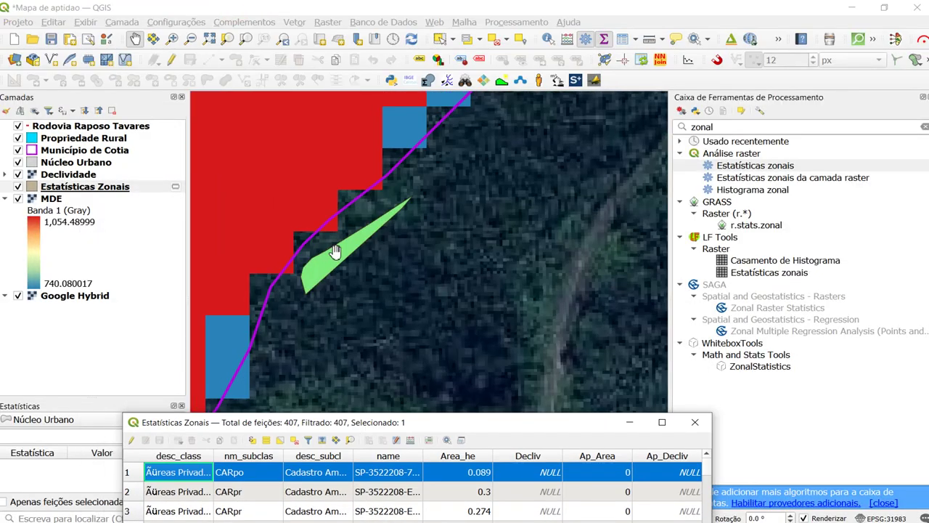
{"action": "scroll", "coordinate": [342, 247], "scroll_direction": "down", "scroll_amount": 4}
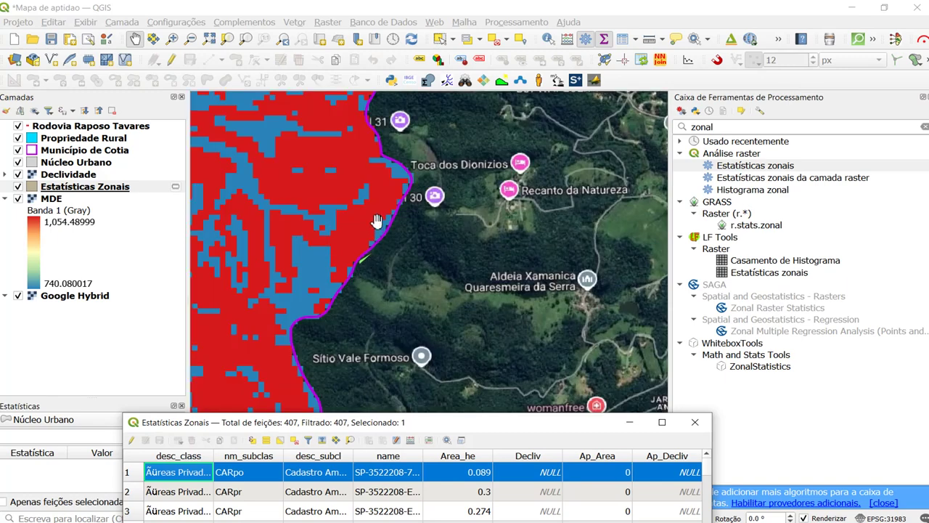
Locate the second and third properties with a NULL _mean on the map, zooming to each one.
{"action": "left_click_drag", "start_coordinate": [424, 422], "coordinate": [455, 211]}
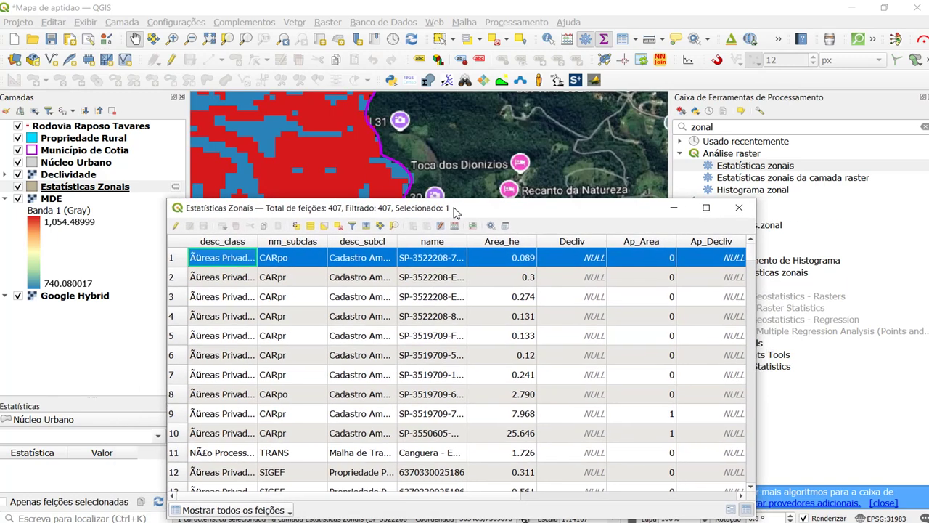
{"action": "left_click", "coordinate": [175, 278]}
{"action": "left_click", "coordinate": [393, 226]}
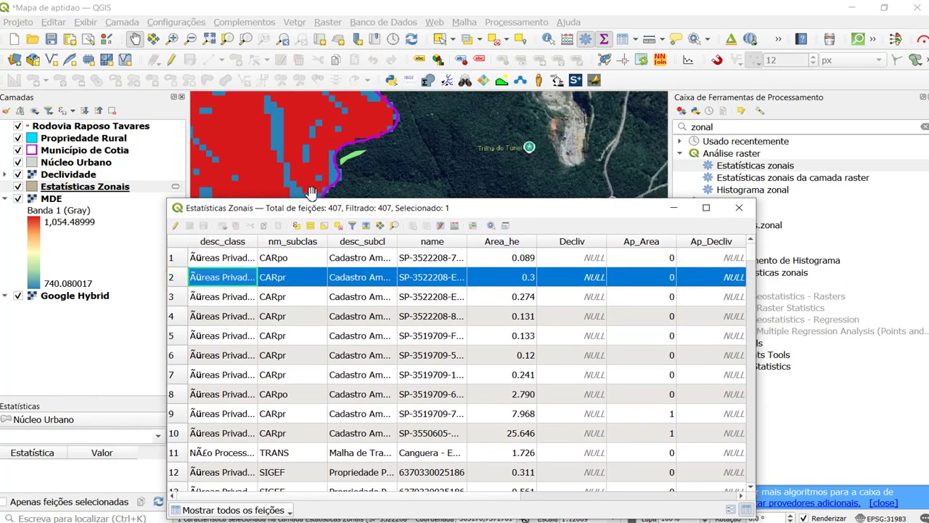
{"action": "left_click", "coordinate": [178, 297]}
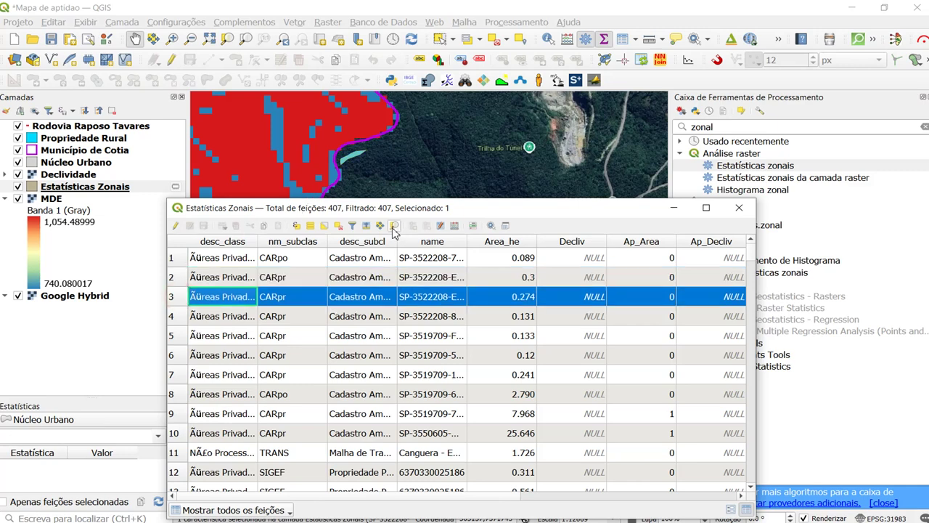
{"action": "left_click", "coordinate": [392, 227]}
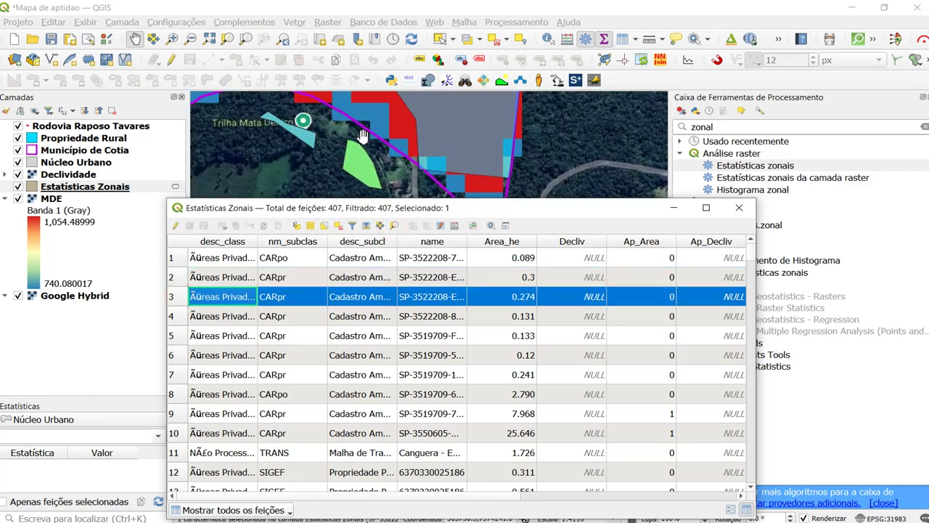
Delete all records with a NULL _mean from the Estatísticas Zonais attribute table and save the layer edits.
{"action": "left_click", "coordinate": [706, 208]}
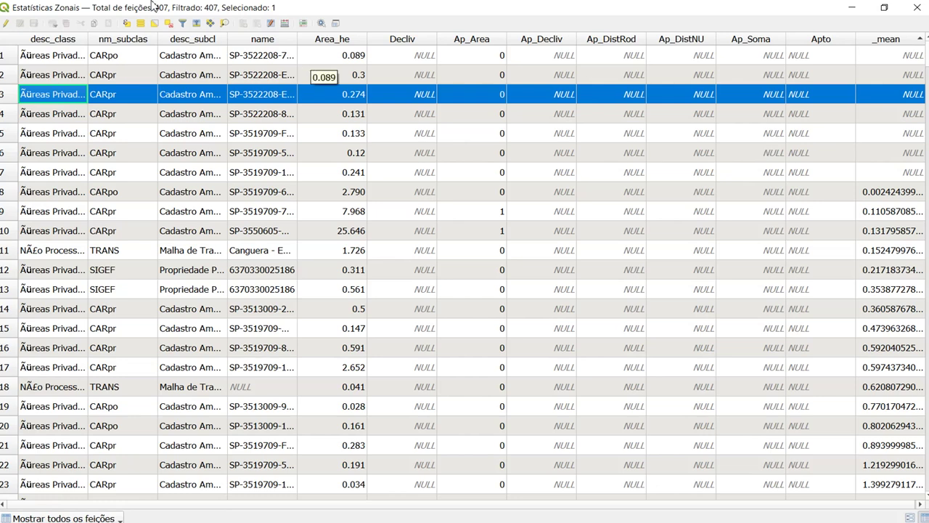
{"action": "left_click", "coordinate": [6, 24]}
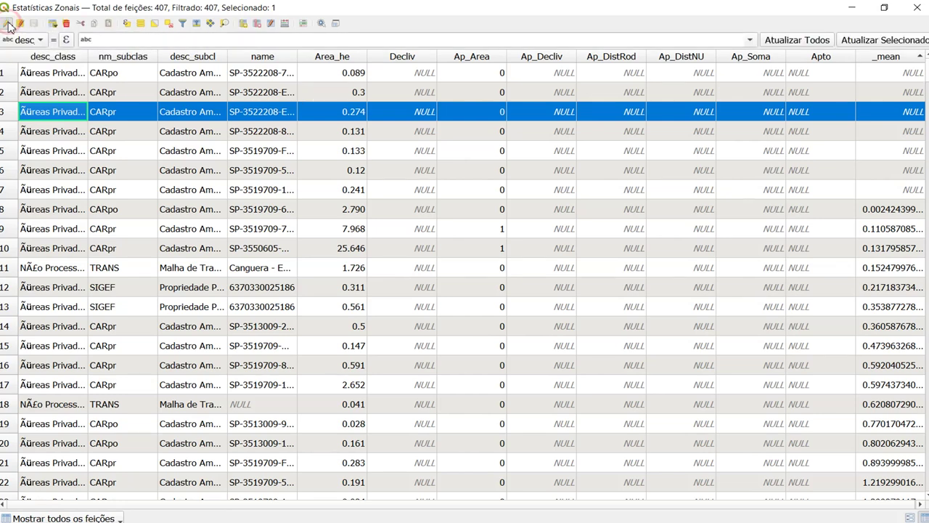
{"action": "double_click", "coordinate": [17, 74]}
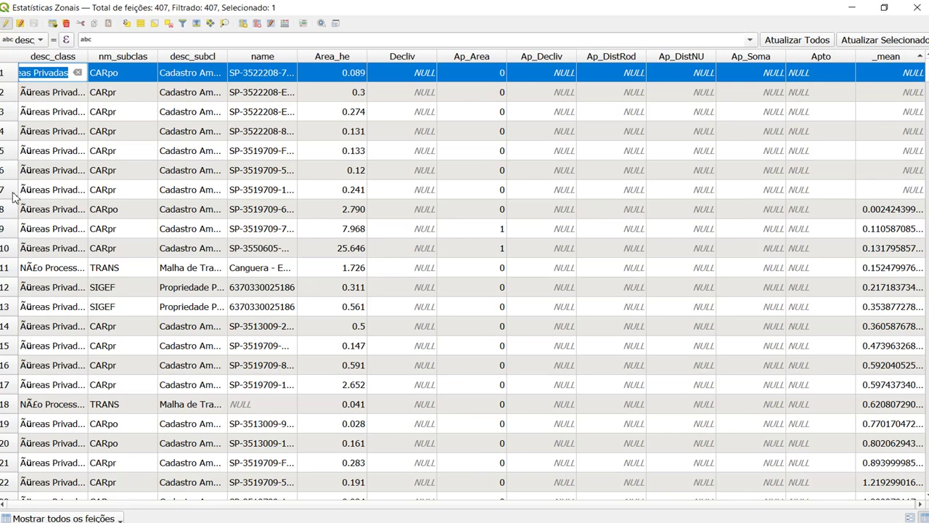
{"action": "left_click", "coordinate": [6, 195], "text": "ctrl"}
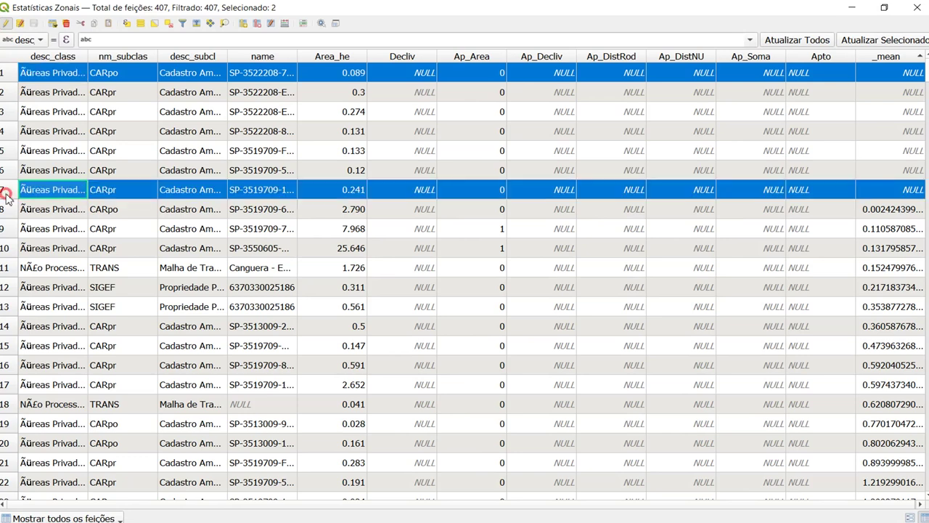
{"action": "left_click", "coordinate": [10, 73]}
{"action": "left_click", "coordinate": [18, 191], "text": "shift"}
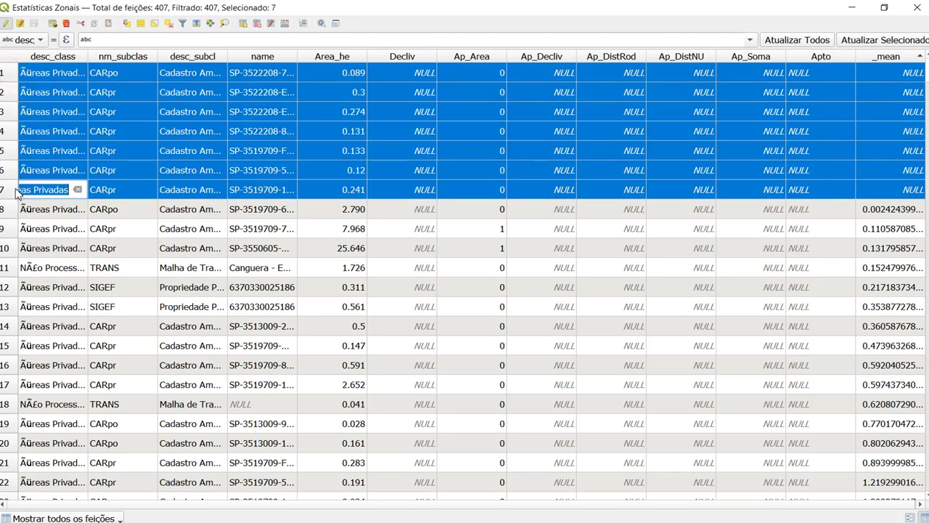
{"action": "left_click", "coordinate": [66, 24]}
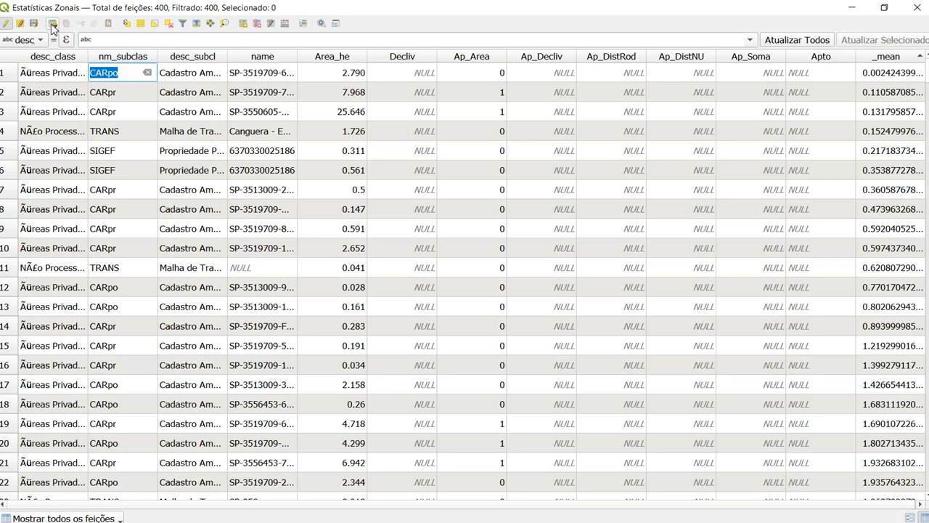
{"action": "left_click", "coordinate": [8, 24]}
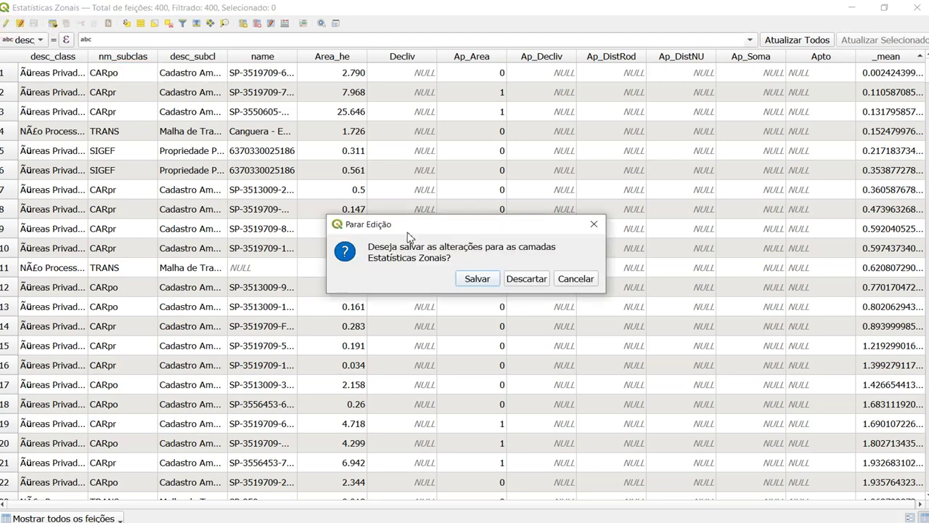
{"action": "left_click", "coordinate": [457, 279]}
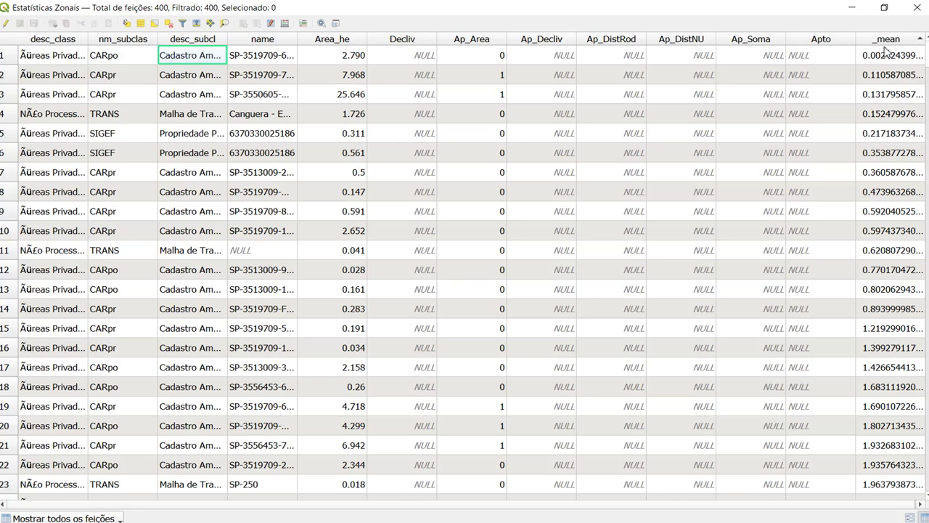
Update the existing Decliv field with the expression "_mean" using the field calculator and save the edits.
{"action": "left_click", "coordinate": [287, 26]}
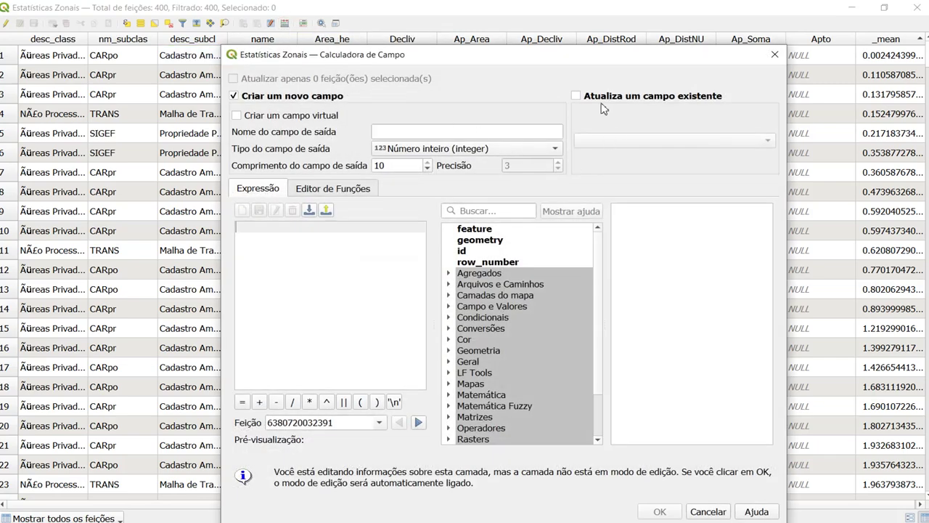
{"action": "left_click", "coordinate": [599, 96]}
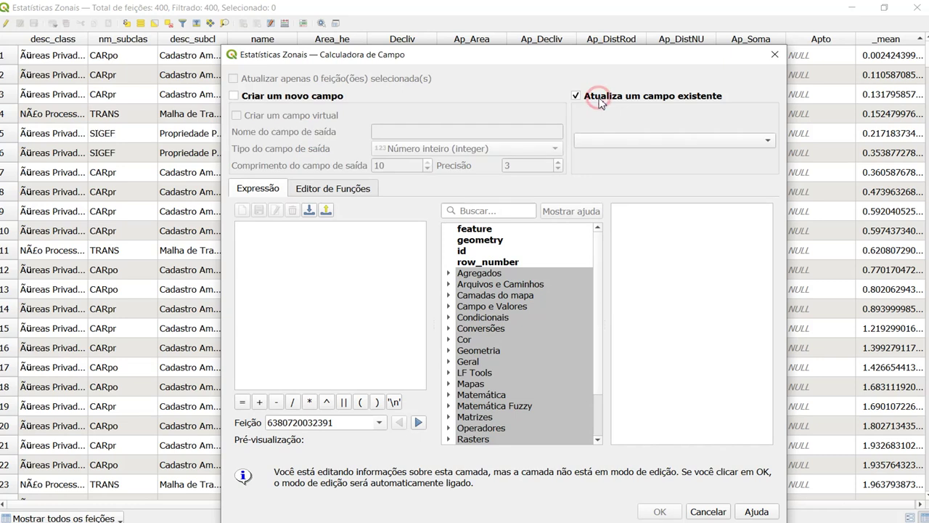
{"action": "left_click", "coordinate": [599, 141]}
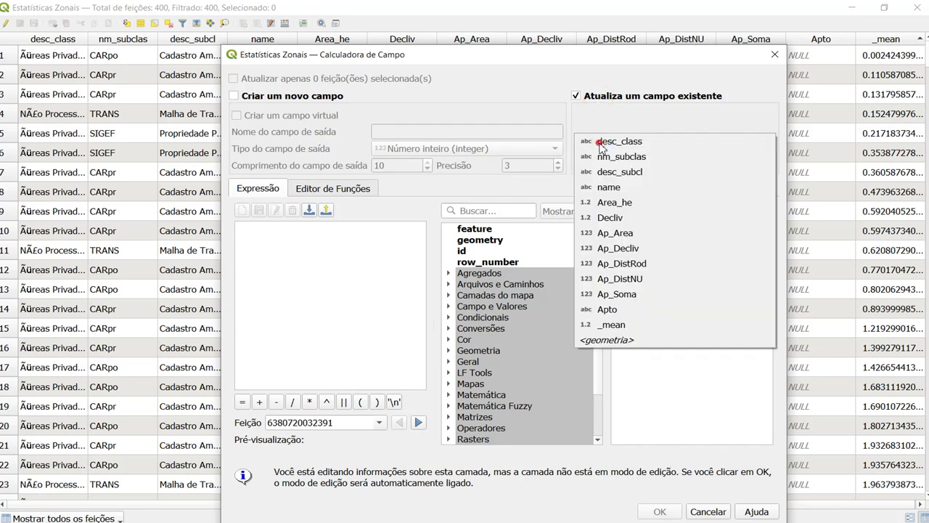
{"action": "left_click", "coordinate": [613, 218]}
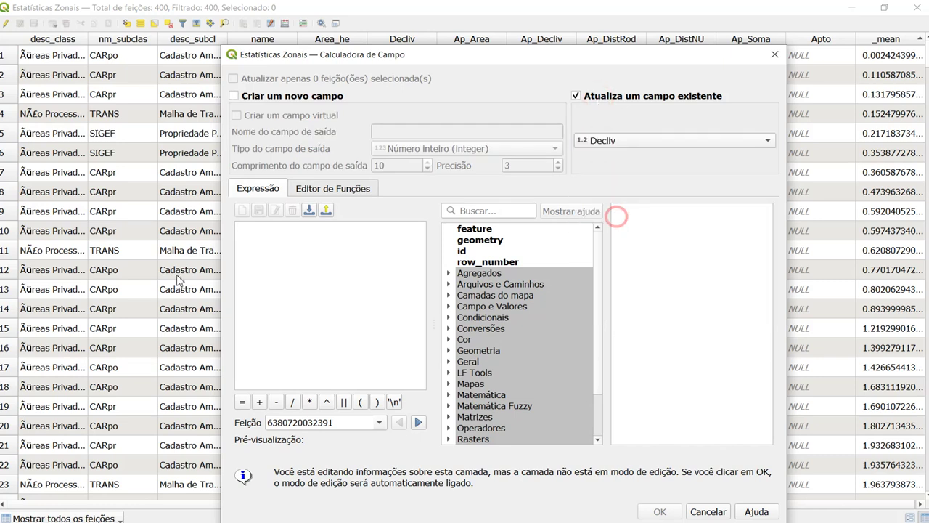
{"action": "left_click", "coordinate": [449, 307]}
{"action": "scroll", "coordinate": [506, 321], "scroll_direction": "down", "scroll_amount": 3}
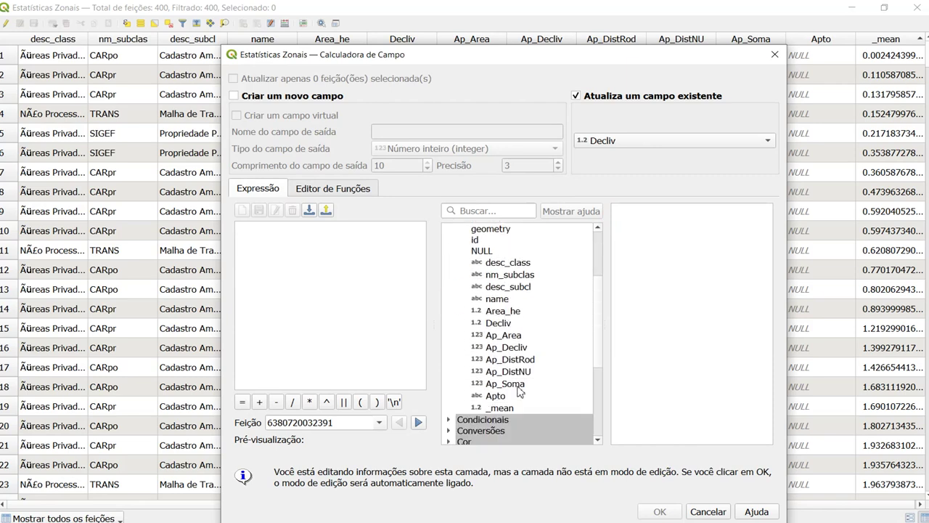
{"action": "double_click", "coordinate": [511, 409]}
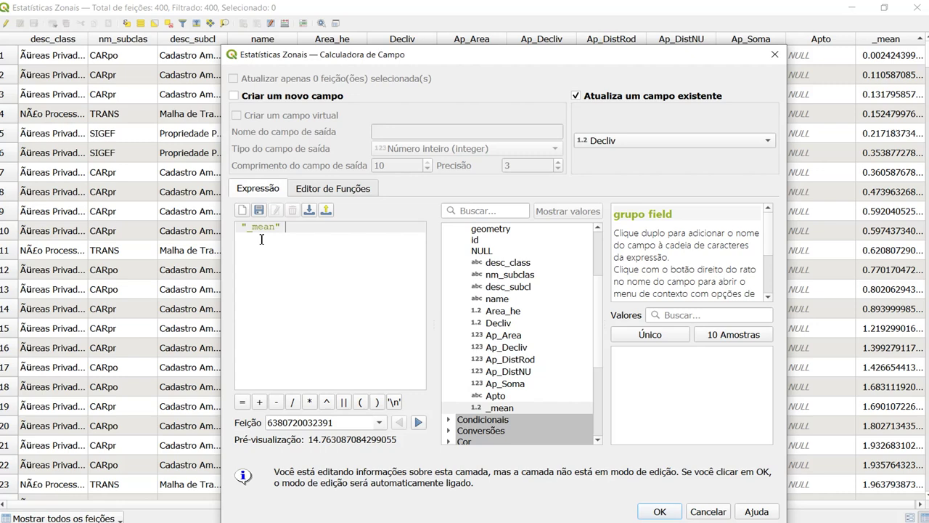
{"action": "left_click", "coordinate": [659, 512]}
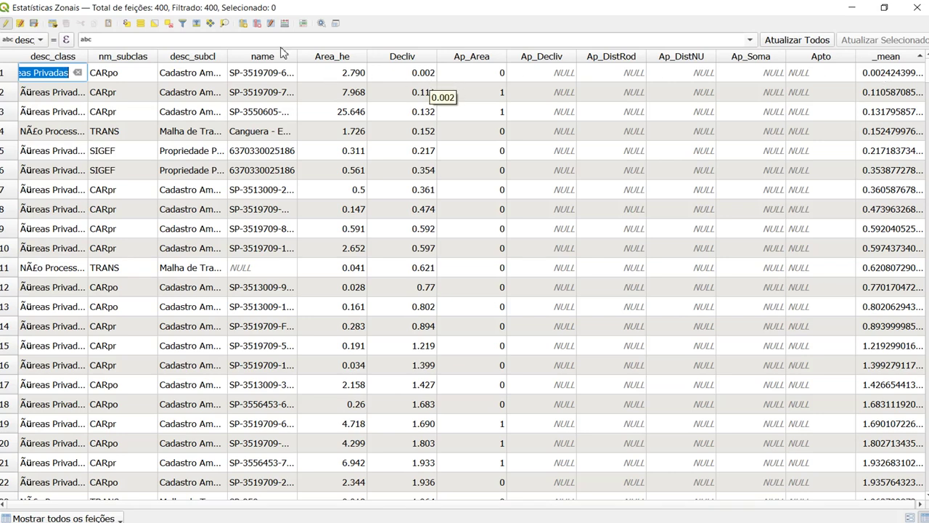
{"action": "left_click", "coordinate": [27, 24]}
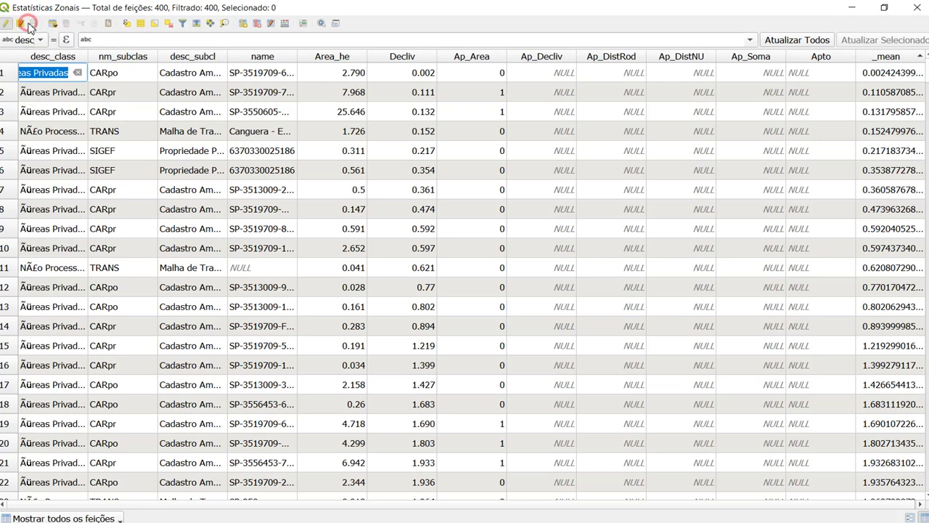
Delete the _mean field from the Estatísticas Zonais layer, save the edits and close the attribute table.
{"action": "left_click", "coordinate": [257, 24]}
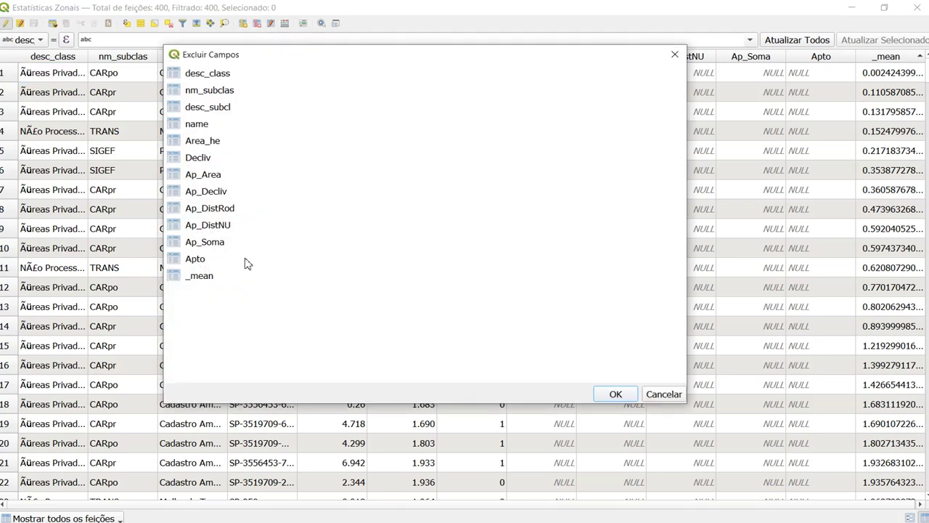
{"action": "left_click", "coordinate": [210, 276]}
{"action": "left_click", "coordinate": [612, 398]}
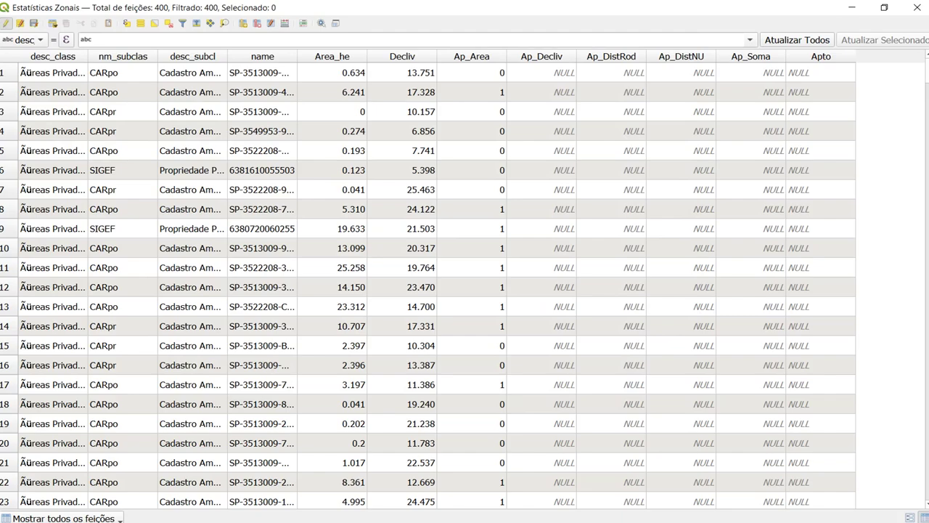
{"action": "left_click", "coordinate": [7, 22]}
{"action": "left_click", "coordinate": [483, 278]}
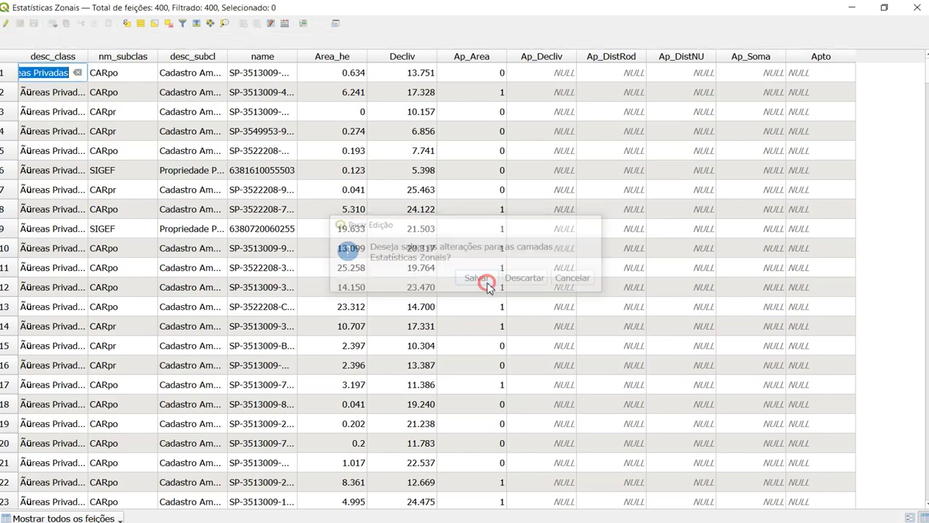
{"action": "left_click", "coordinate": [918, 8]}
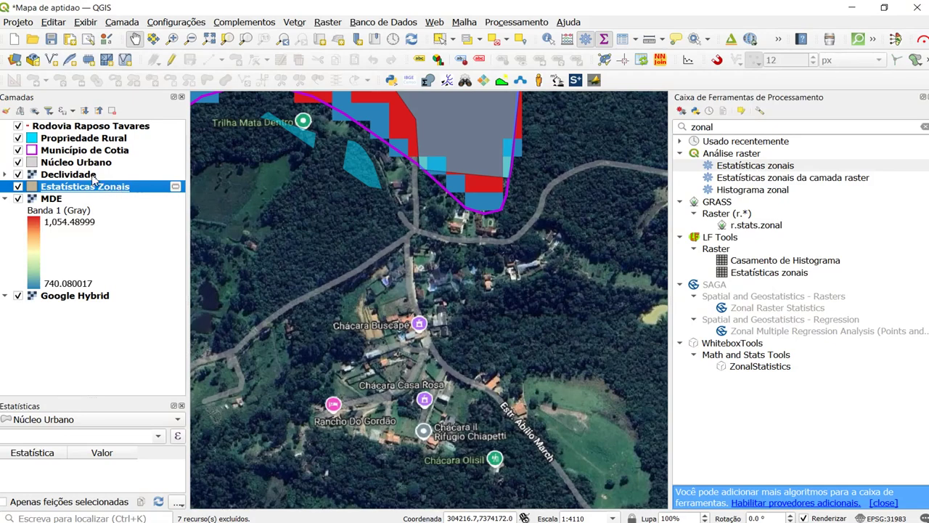
Rename the Estatísticas Zonais layer as Propriedade Rural.
{"action": "left_click", "coordinate": [86, 137]}
{"action": "right_click", "coordinate": [70, 188]}
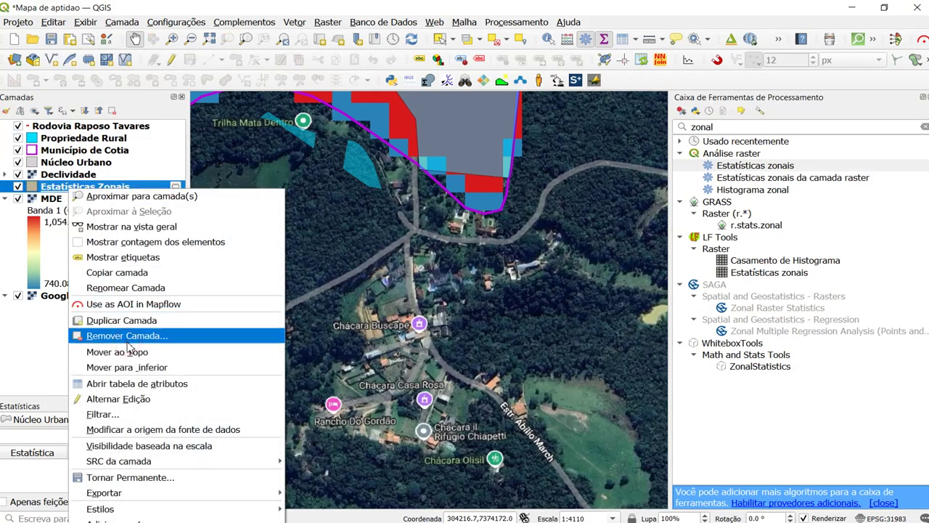
{"action": "left_click", "coordinate": [116, 291]}
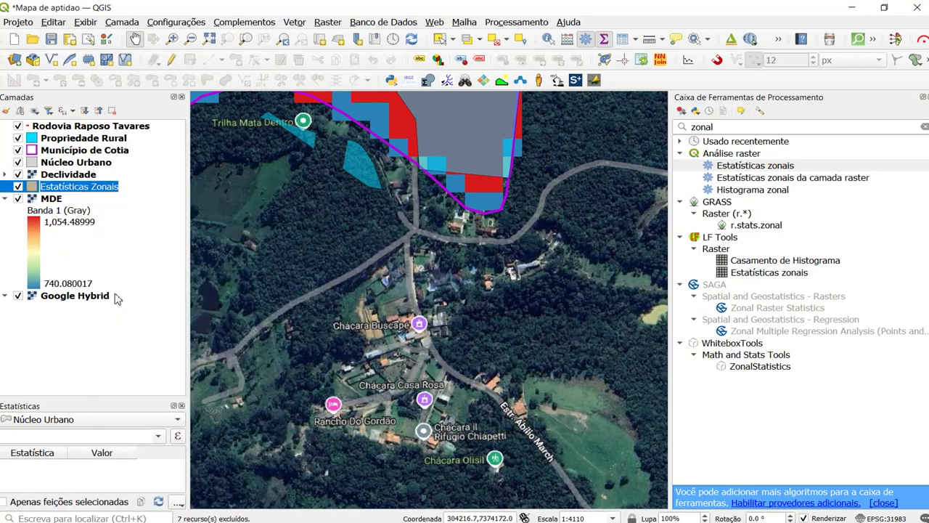
{"action": "type", "text": "Proprieda"}
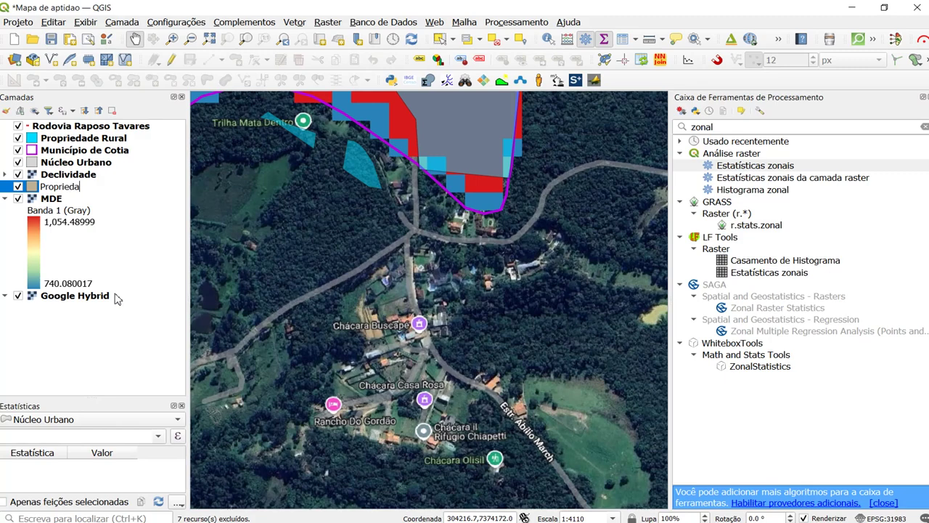
{"action": "type", "text": "de Rural"}
{"action": "key", "text": "Return"}
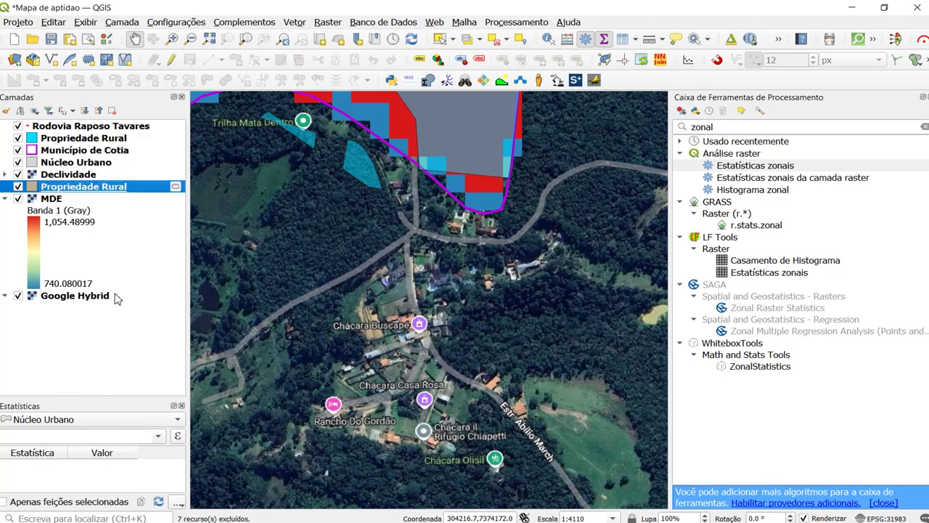
Copy all style categories from the original Propriedade Rural layer and paste them onto the temporary Propriedade Rural layer.
{"action": "right_click", "coordinate": [100, 140]}
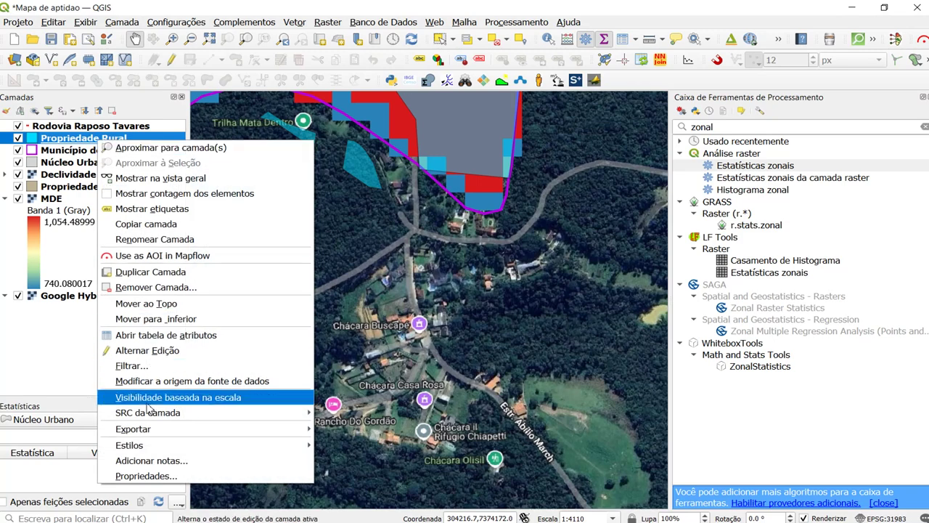
{"action": "mouse_move", "coordinate": [284, 415]}
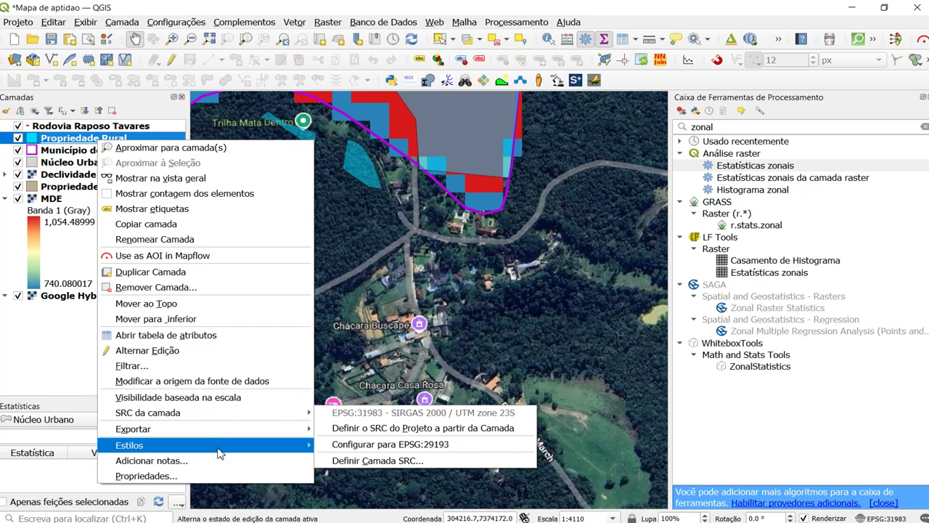
{"action": "mouse_move", "coordinate": [218, 445]}
{"action": "mouse_move", "coordinate": [384, 225]}
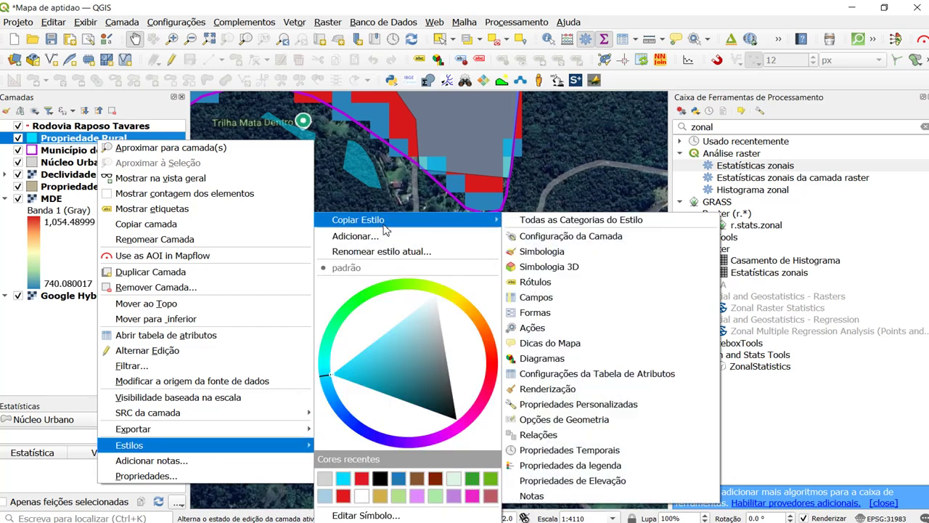
{"action": "left_click", "coordinate": [519, 220]}
{"action": "right_click", "coordinate": [98, 189]}
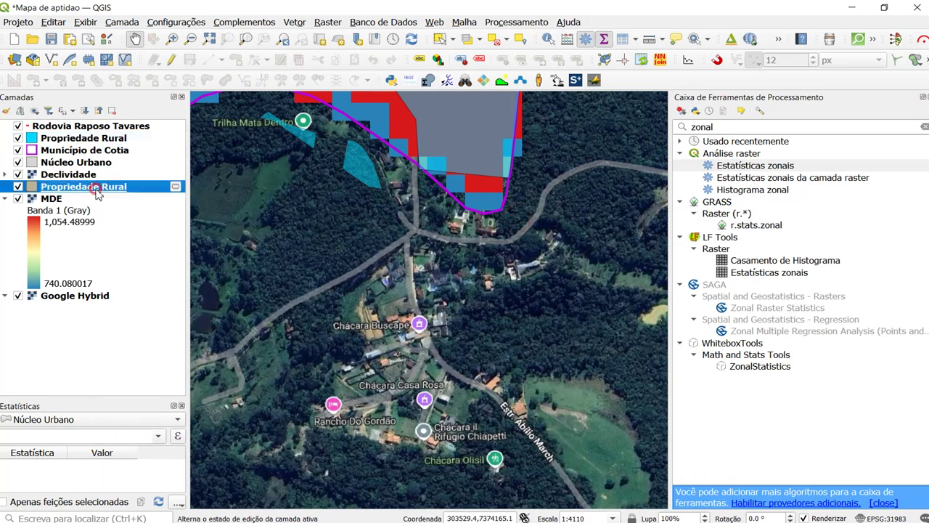
{"action": "mouse_move", "coordinate": [145, 508]}
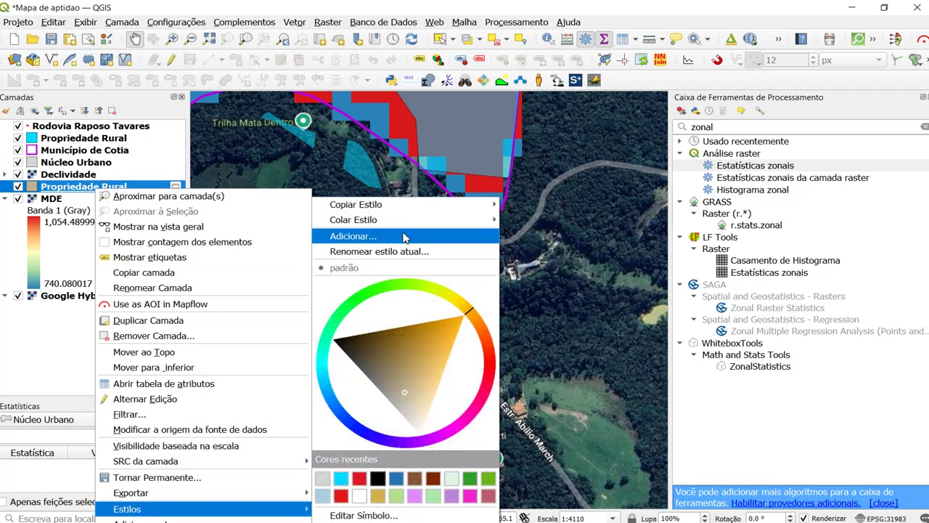
{"action": "mouse_move", "coordinate": [401, 228]}
{"action": "left_click", "coordinate": [508, 219]}
Move the temporary Propriedade Rural layer directly below the original in the layer order and remove the original layer.
{"action": "scroll", "coordinate": [405, 245], "scroll_direction": "down", "scroll_amount": 2}
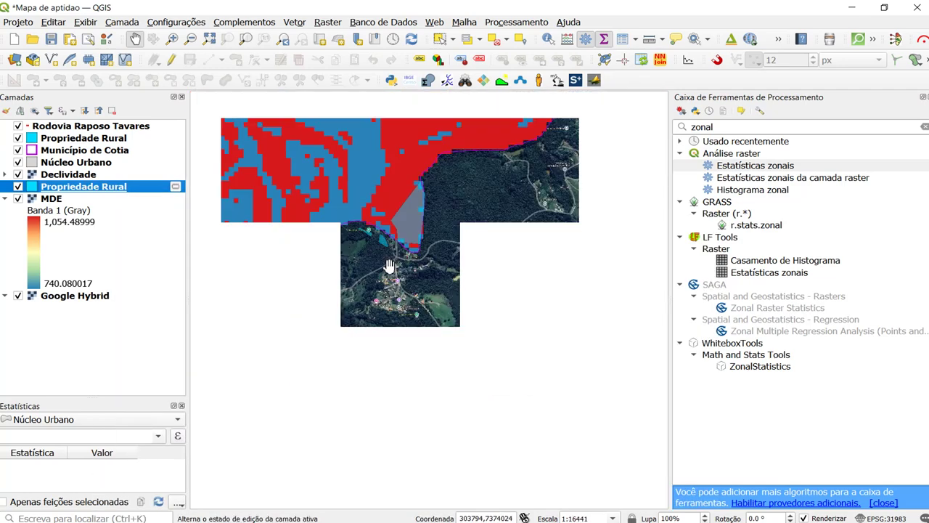
{"action": "scroll", "coordinate": [377, 208], "scroll_direction": "up", "scroll_amount": 1}
{"action": "left_click_drag", "start_coordinate": [81, 188], "coordinate": [101, 150]}
{"action": "left_click", "coordinate": [101, 139]}
{"action": "right_click", "coordinate": [99, 138]}
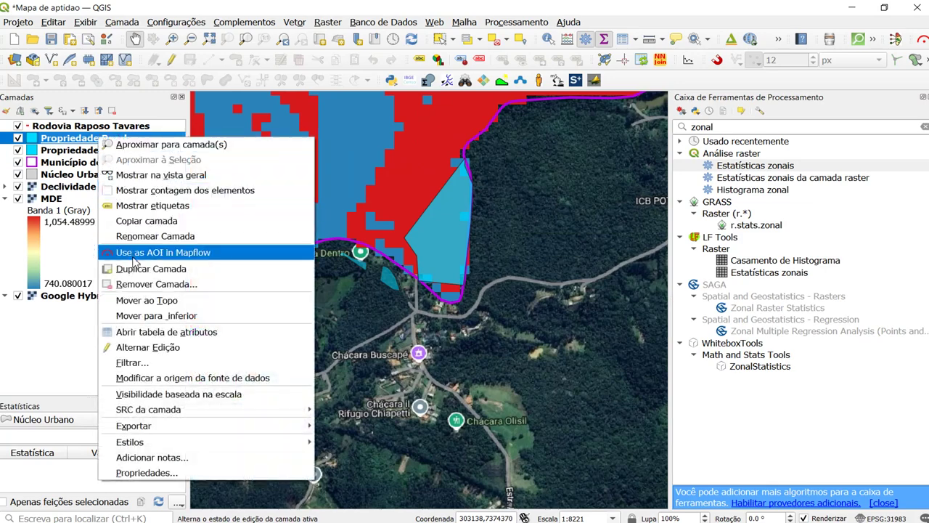
{"action": "left_click", "coordinate": [136, 284]}
{"action": "key", "text": "Return"}
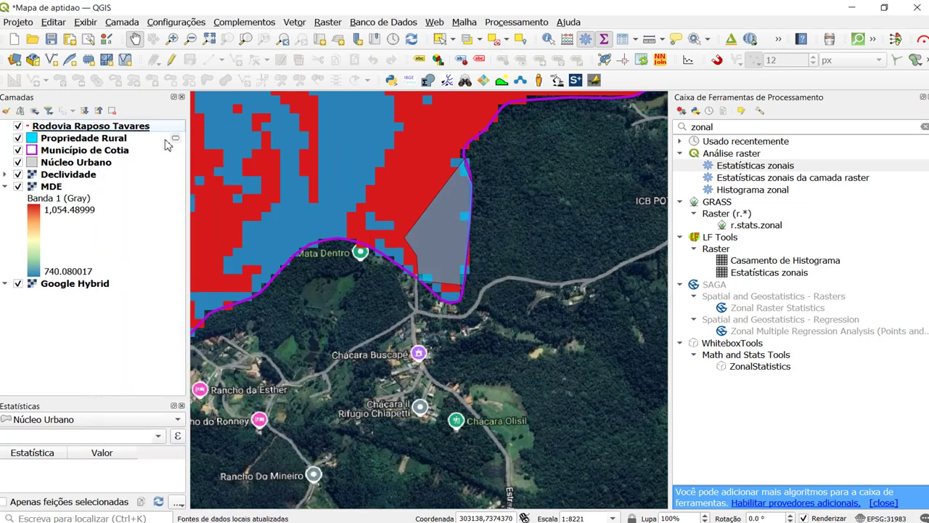
Start saving the temporary Propriedade Rural layer permanently in Shapefile format and browse for its output file.
{"action": "left_click", "coordinate": [168, 142]}
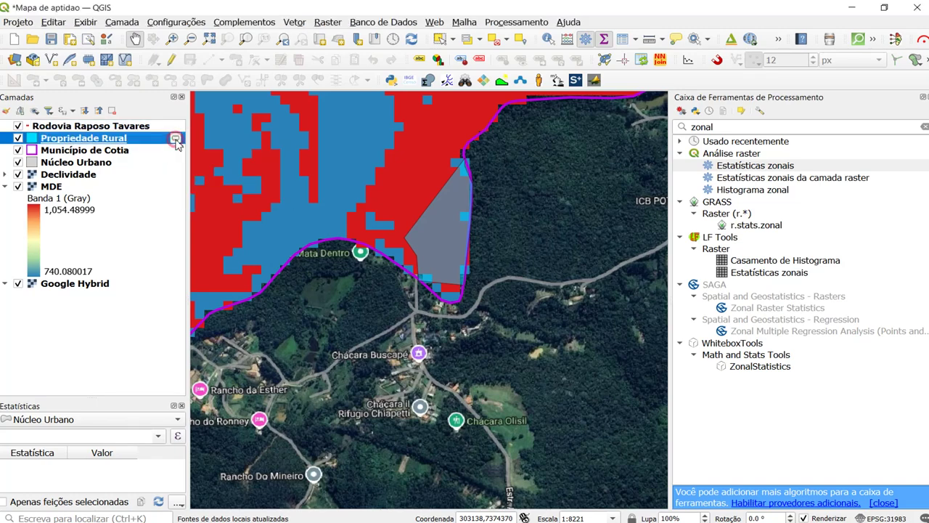
{"action": "left_click", "coordinate": [175, 141]}
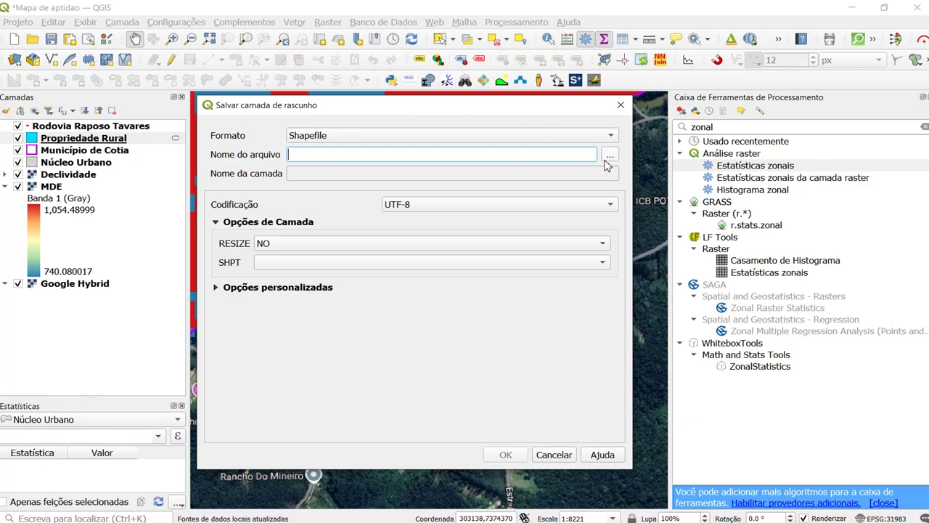
{"action": "left_click", "coordinate": [609, 155]}
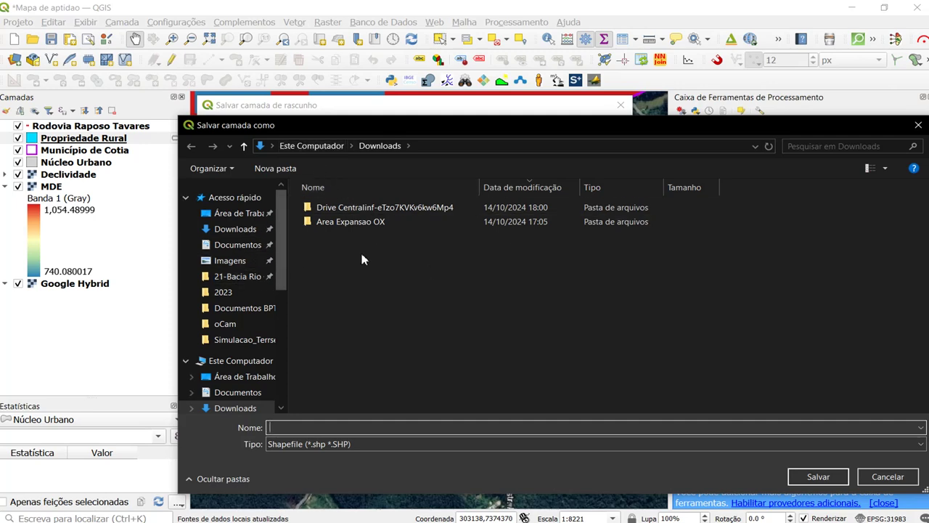
{"action": "left_click", "coordinate": [442, 145]}
{"action": "type", "text": "<!DOCTYPE qgis PUBLIC 'http://mrcc.com/qgis.dtd' 'SYSTEM'>"}
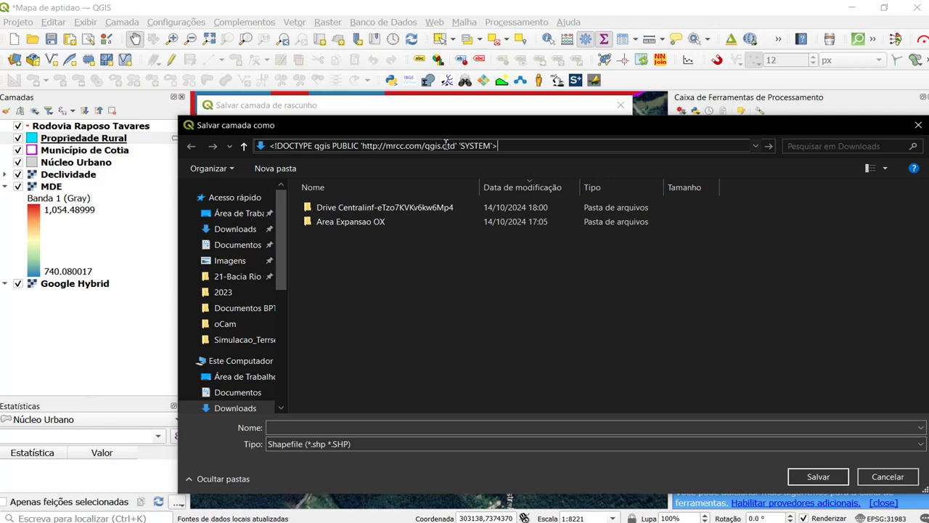
{"action": "key", "text": "Escape"}
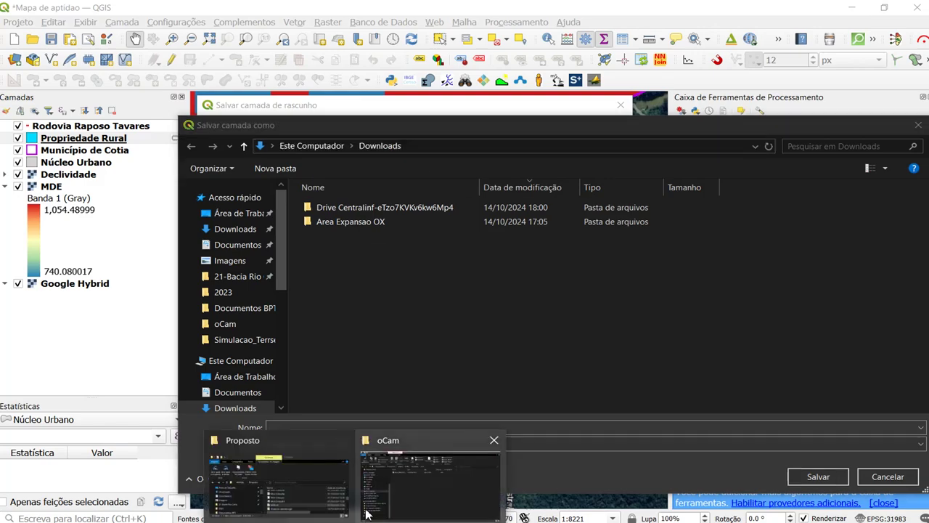
Copy the Proposto folder path from File Explorer and use it as the save location for the layer.
{"action": "left_click", "coordinate": [500, 448]}
{"action": "left_click", "coordinate": [342, 479]}
{"action": "left_click", "coordinate": [656, 172]}
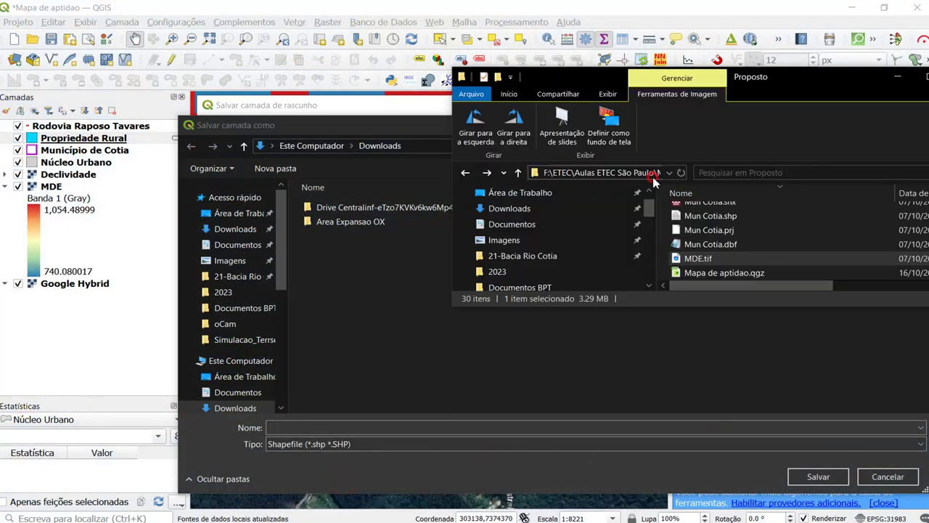
{"action": "left_click", "coordinate": [373, 307]}
{"action": "left_click", "coordinate": [437, 149]}
{"action": "type", "text": "F:\\ETEC\\Aulas ETEC São Paulo\\MA\\LEII\\Atividade Mapa Aptidao Emp Cotia\\Proposto"}
{"action": "key", "text": "Return"}
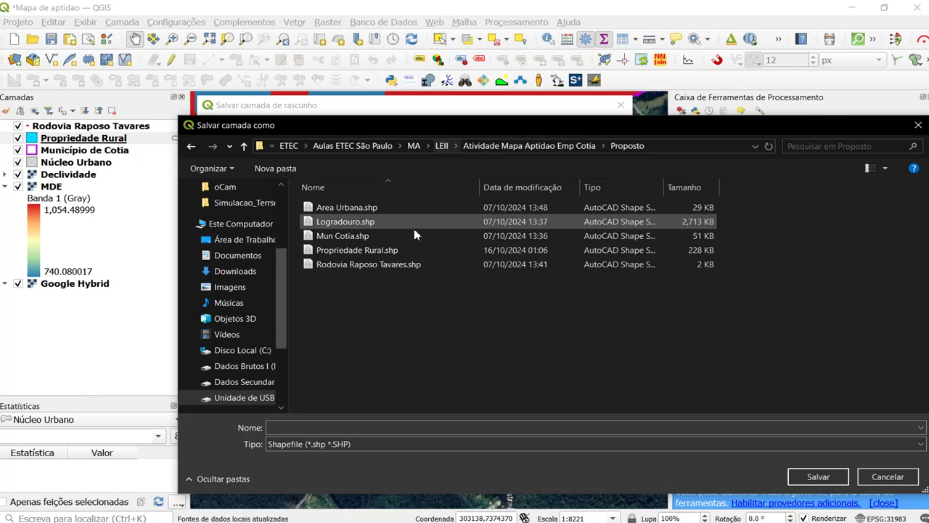
Save the layer over the existing Propriedade Rural.shp, replacing the whole file, and dismiss the notification.
{"action": "double_click", "coordinate": [365, 252]}
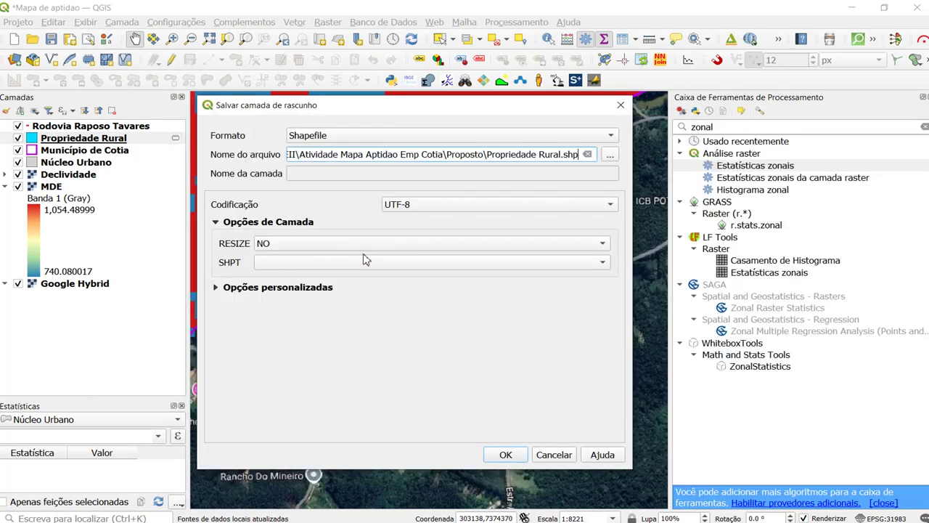
{"action": "left_click", "coordinate": [504, 462]}
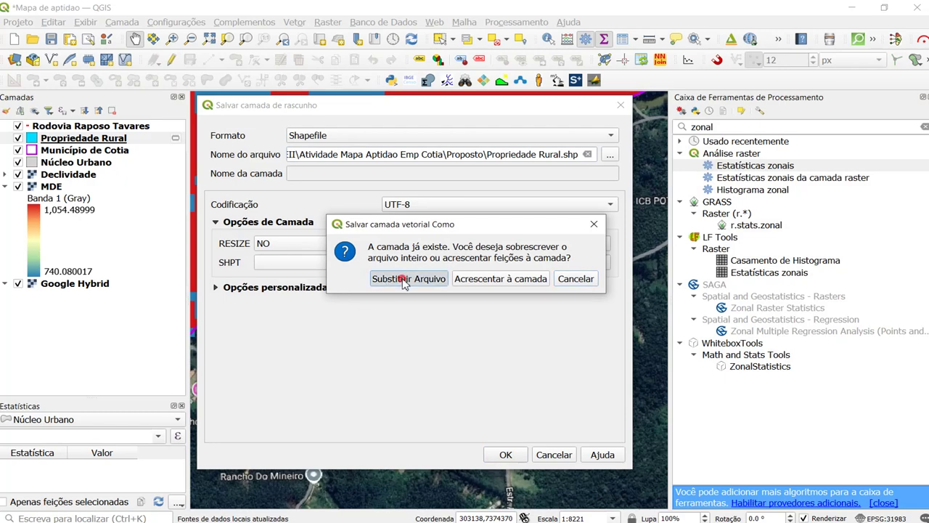
{"action": "left_click", "coordinate": [404, 281]}
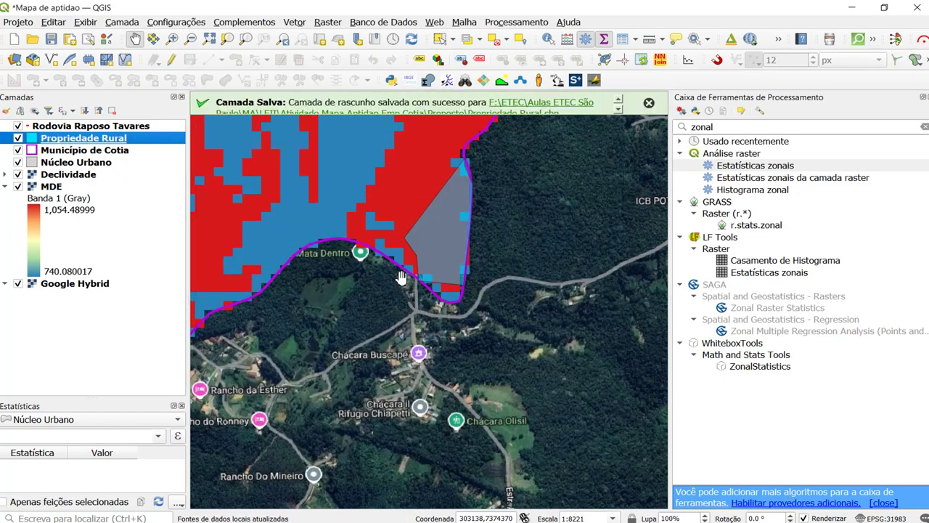
{"action": "left_click", "coordinate": [646, 103]}
{"action": "scroll", "coordinate": [503, 353], "scroll_direction": "down", "scroll_amount": 3}
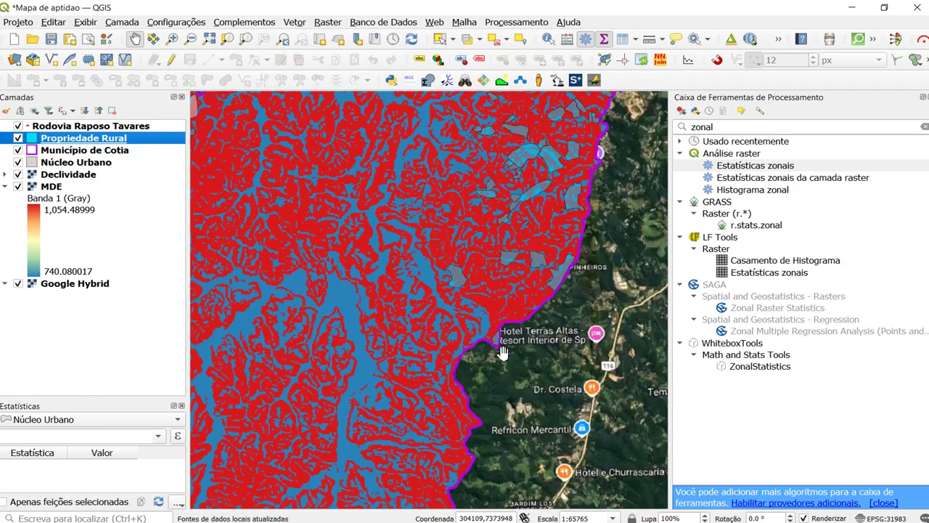
{"action": "scroll", "coordinate": [503, 353], "scroll_direction": "down", "scroll_amount": 2}
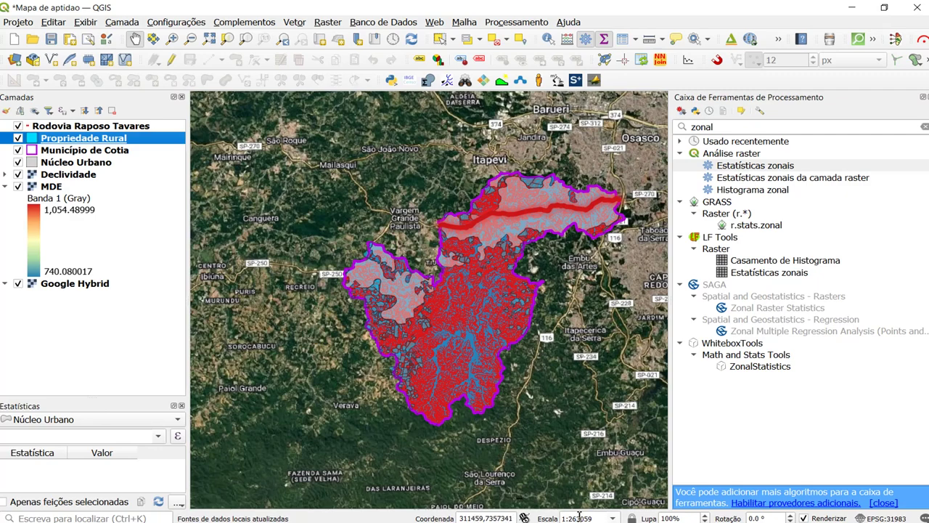
Check the slope criterion for Exercício 5 in the Foxit PDF Reader and open the Propriedade Rural attribute table in QGIS.
{"action": "key", "text": "alt+Tab"}
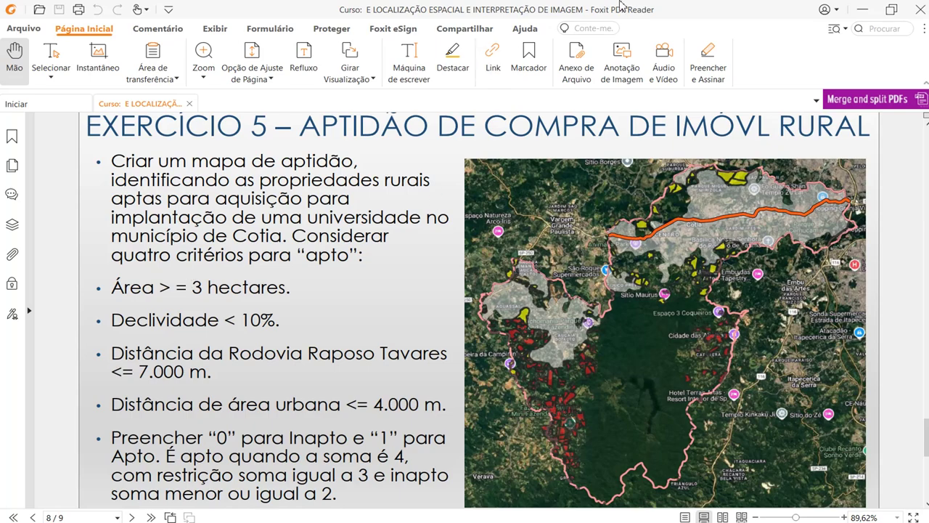
{"action": "left_click", "coordinate": [863, 9]}
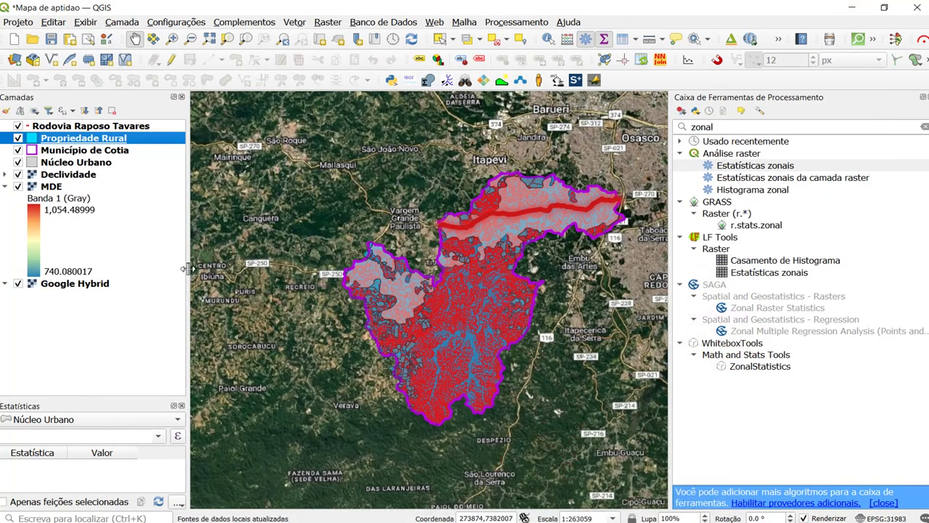
{"action": "right_click", "coordinate": [69, 143]}
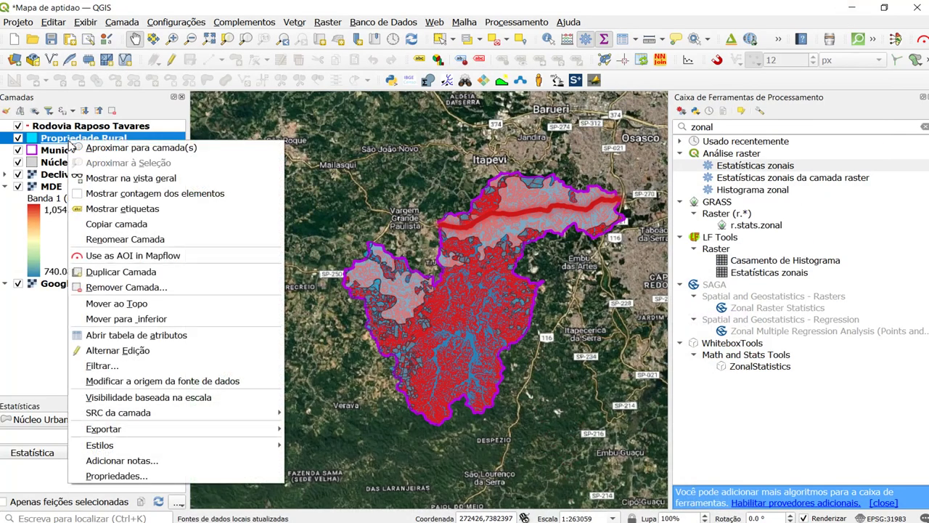
{"action": "left_click", "coordinate": [145, 334]}
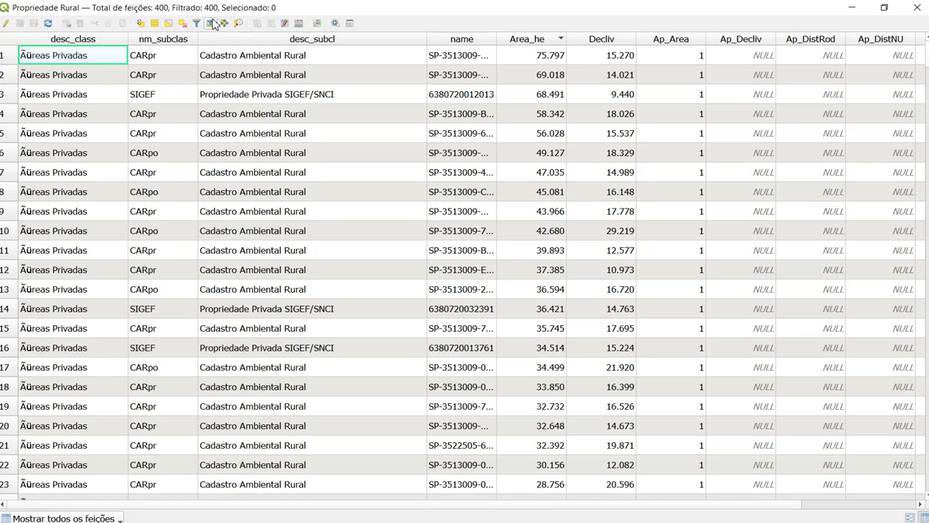
Select the Propriedade Rural features by the expression "Decliv" < 10 and close the selection dialog.
{"action": "left_click", "coordinate": [145, 23]}
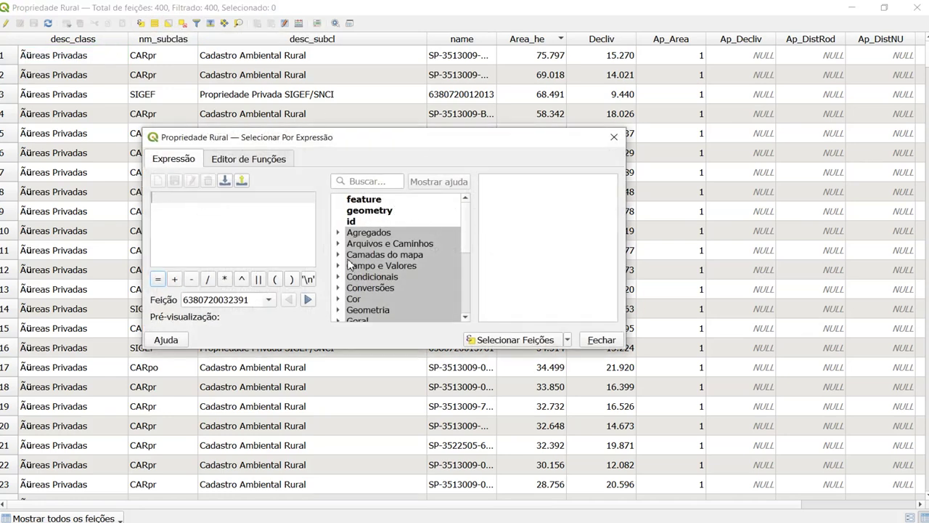
{"action": "left_click", "coordinate": [341, 266]}
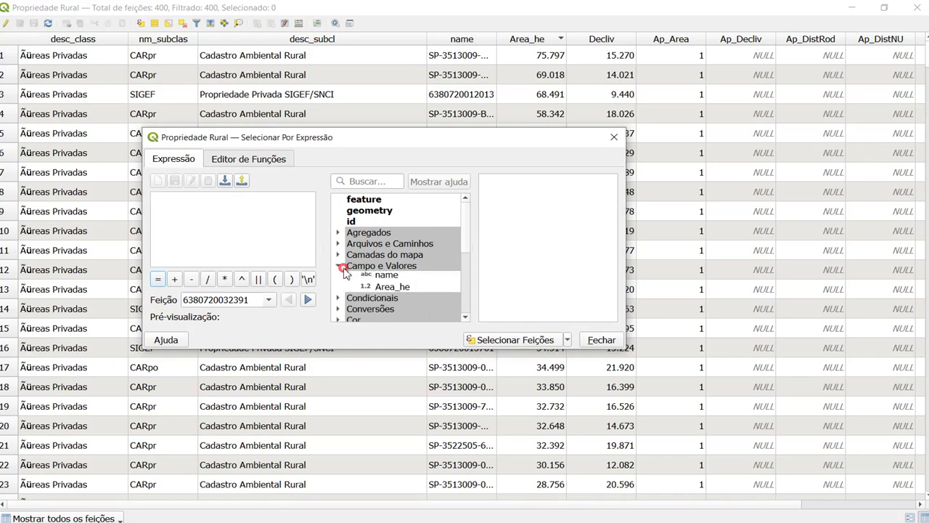
{"action": "scroll", "coordinate": [398, 281], "scroll_direction": "down", "scroll_amount": 3}
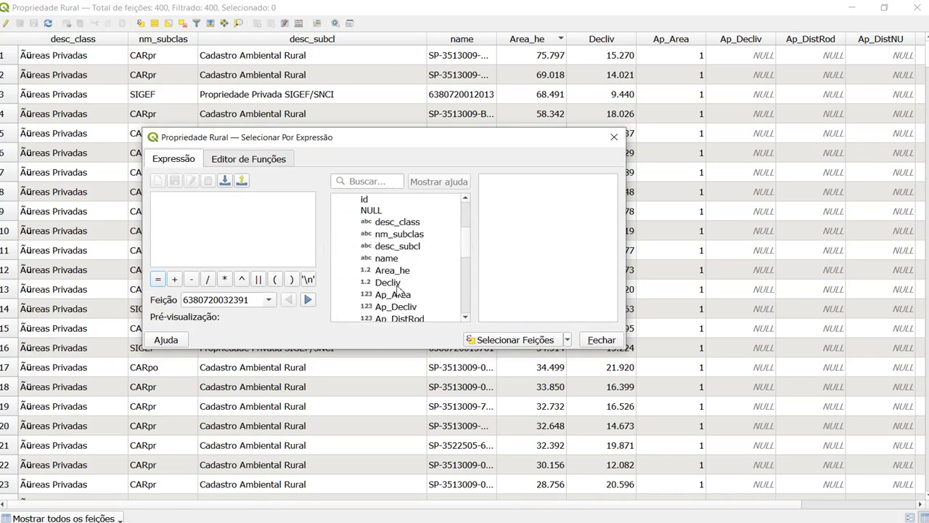
{"action": "double_click", "coordinate": [397, 285]}
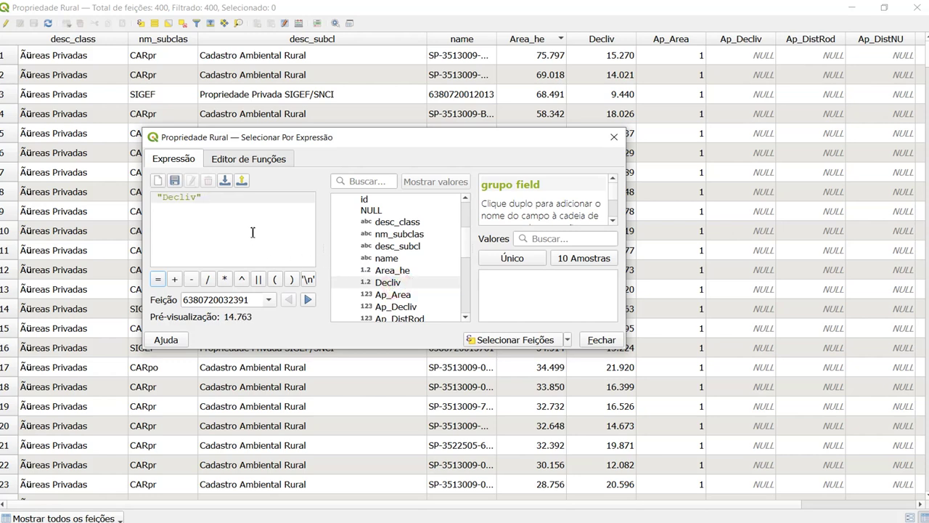
{"action": "type", "text": "< 10"}
{"action": "left_click", "coordinate": [512, 340]}
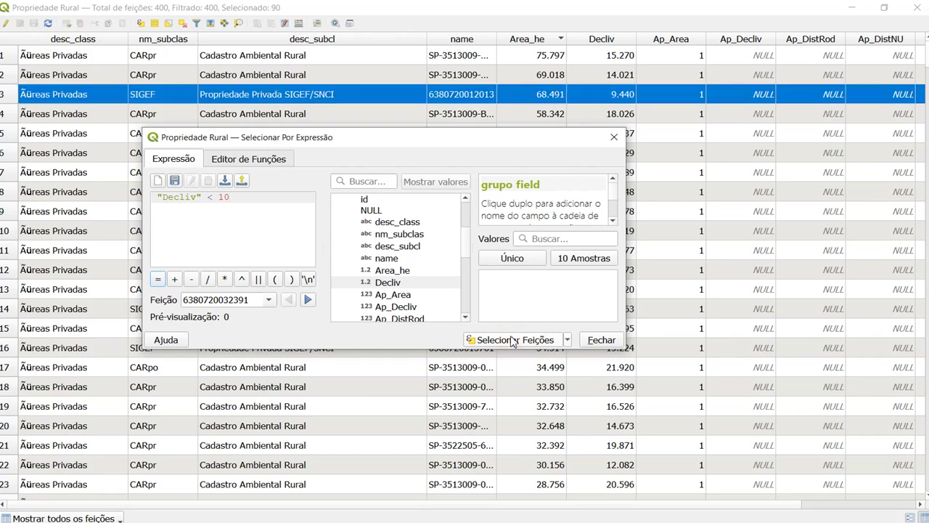
{"action": "left_click", "coordinate": [614, 136]}
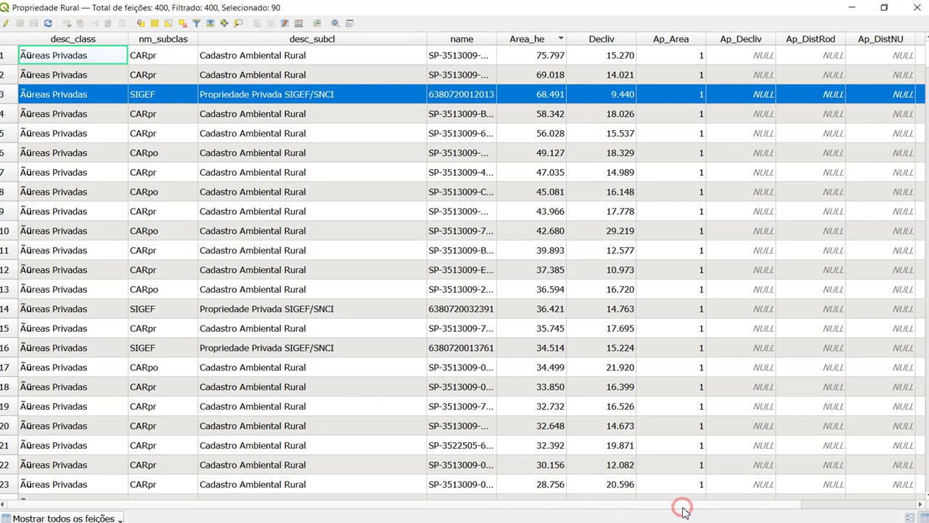
Show only the selected features, sort them by Decliv in ascending order and review their slope values.
{"action": "scroll", "coordinate": [681, 506], "scroll_direction": "right", "scroll_amount": 3}
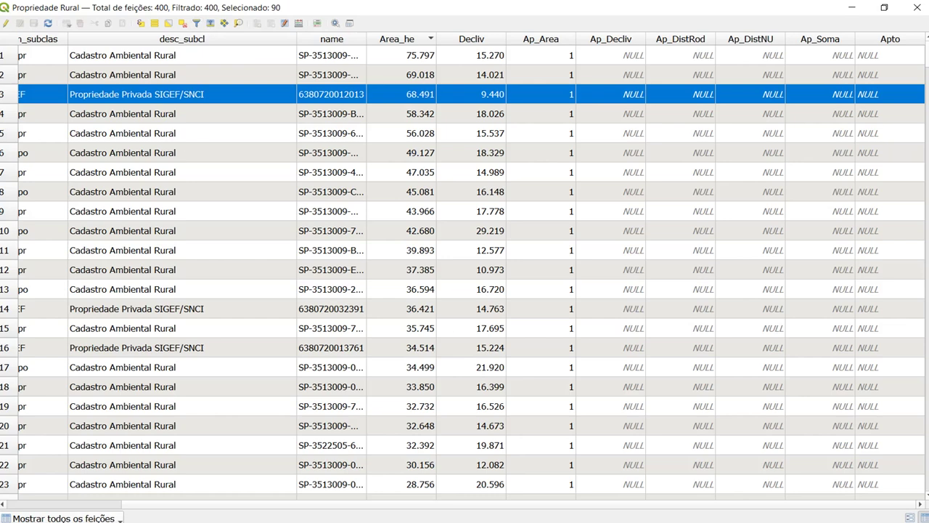
{"action": "left_click", "coordinate": [64, 518]}
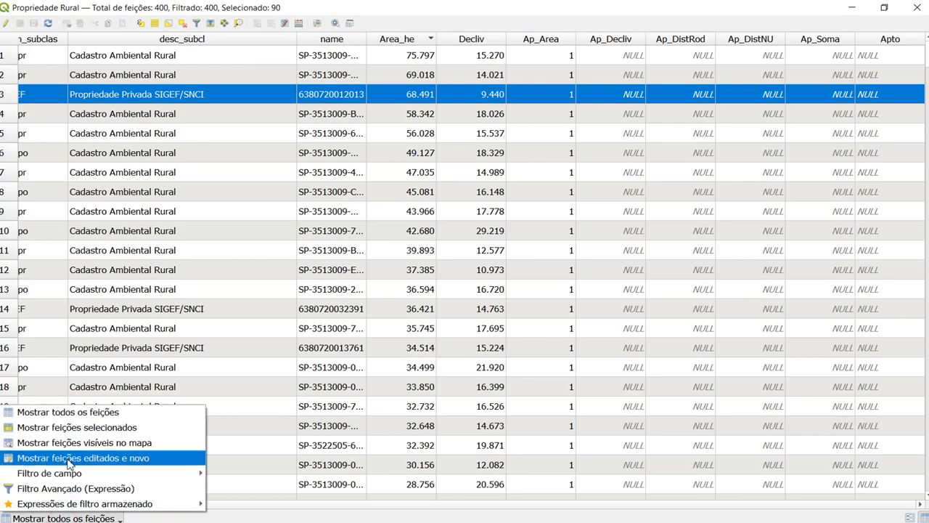
{"action": "left_click", "coordinate": [73, 427]}
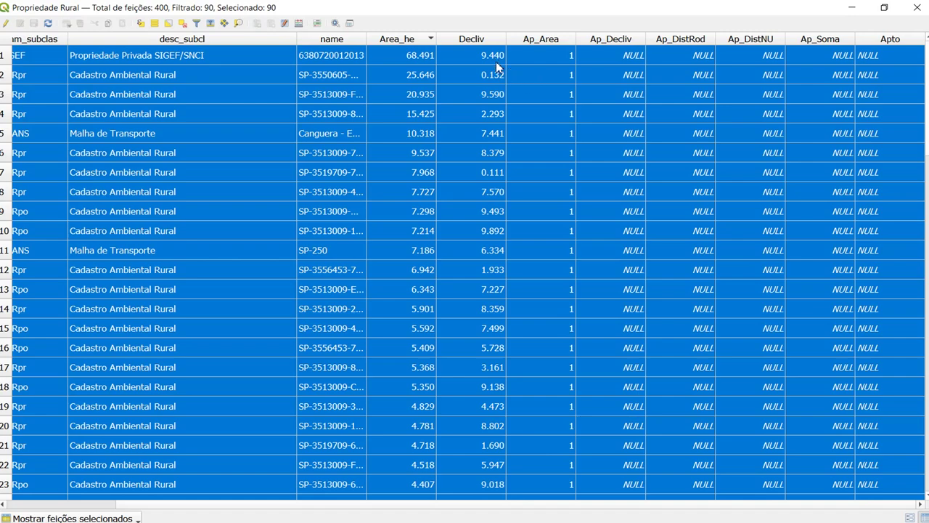
{"action": "scroll", "coordinate": [498, 80], "scroll_direction": "down", "scroll_amount": 4}
{"action": "left_click", "coordinate": [495, 39]}
{"action": "scroll", "coordinate": [498, 47], "scroll_direction": "up", "scroll_amount": 3}
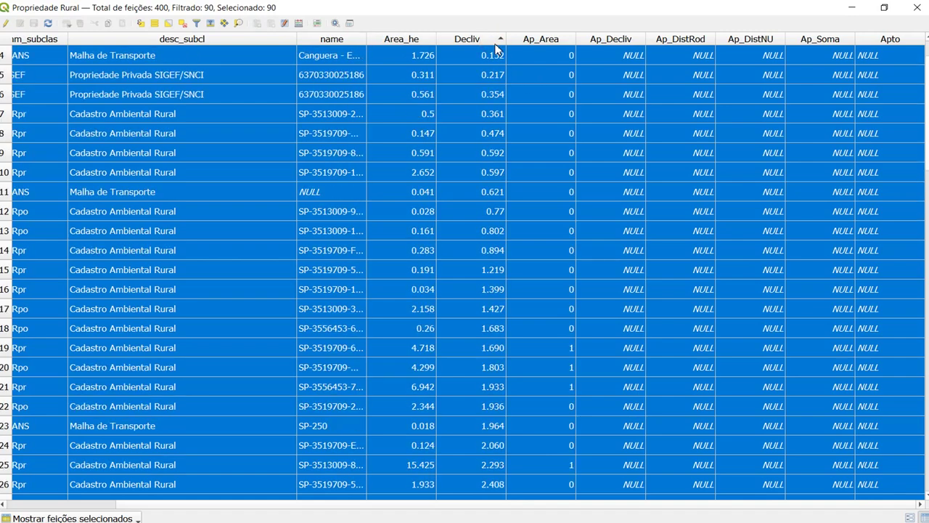
{"action": "scroll", "coordinate": [498, 49], "scroll_direction": "up", "scroll_amount": 1}
{"action": "scroll", "coordinate": [494, 60], "scroll_direction": "down", "scroll_amount": 20}
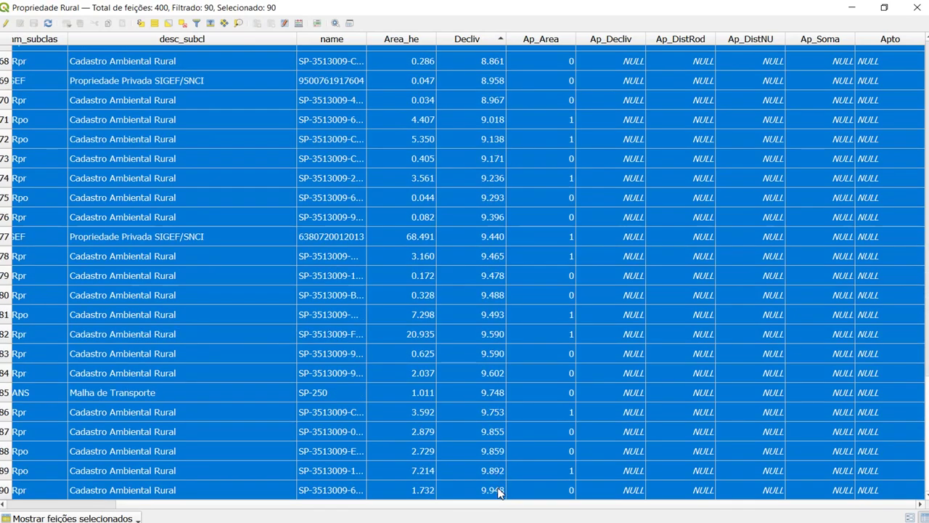
{"action": "scroll", "coordinate": [497, 465], "scroll_direction": "up", "scroll_amount": 20}
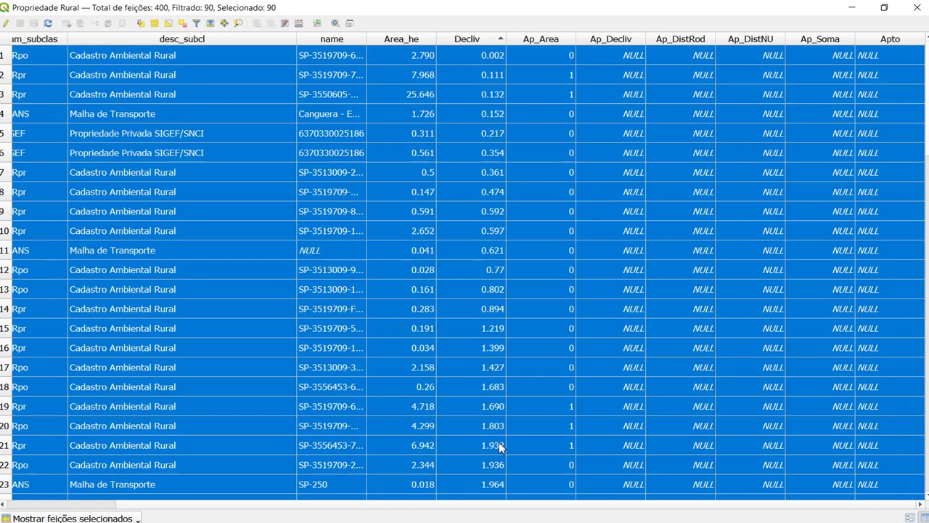
{"action": "scroll", "coordinate": [558, 342], "scroll_direction": "down", "scroll_amount": 5}
{"action": "scroll", "coordinate": [566, 336], "scroll_direction": "up", "scroll_amount": 5}
{"action": "scroll", "coordinate": [555, 287], "scroll_direction": "down", "scroll_amount": 2}
{"action": "scroll", "coordinate": [555, 290], "scroll_direction": "up", "scroll_amount": 2}
Update the existing Ap_Decliv field to 1 for the selected features only, using the field calculator.
{"action": "left_click", "coordinate": [297, 25]}
{"action": "left_click", "coordinate": [524, 99]}
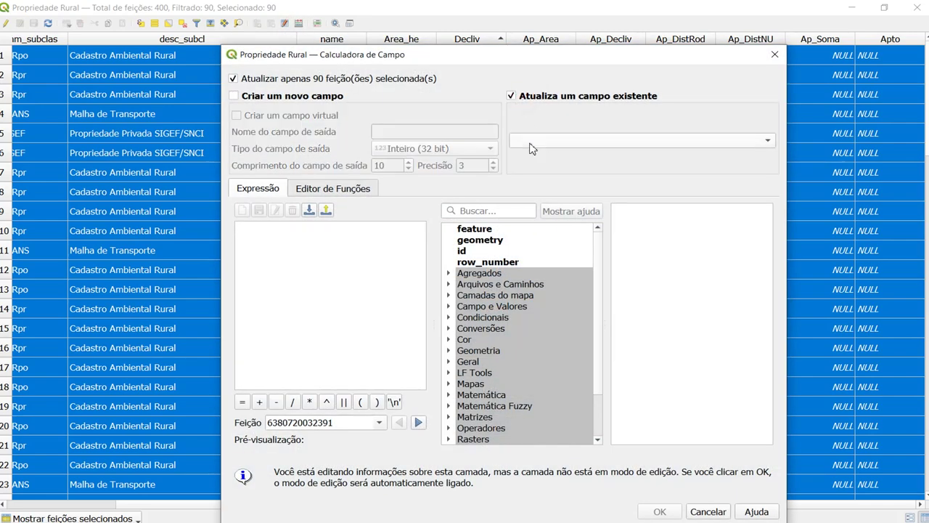
{"action": "left_click", "coordinate": [519, 141]}
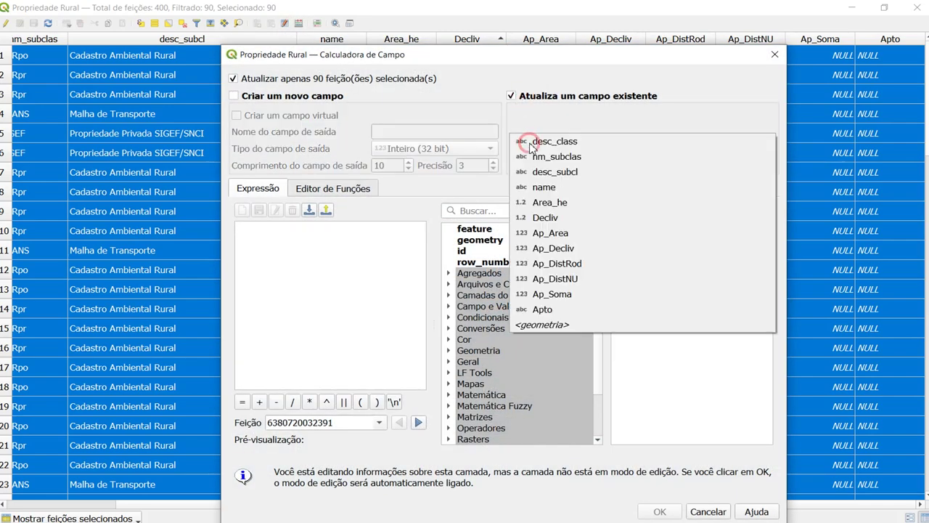
{"action": "left_click", "coordinate": [553, 249]}
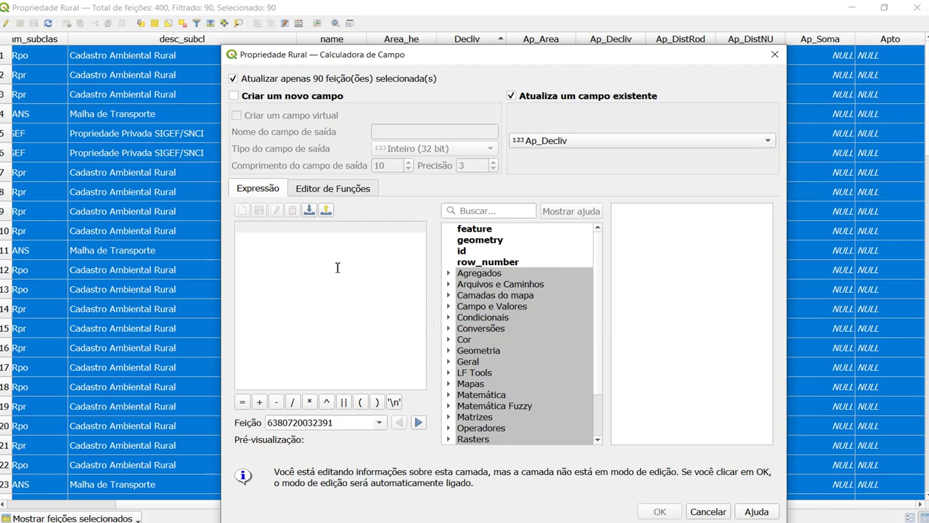
{"action": "key", "text": "ctrl+v"}
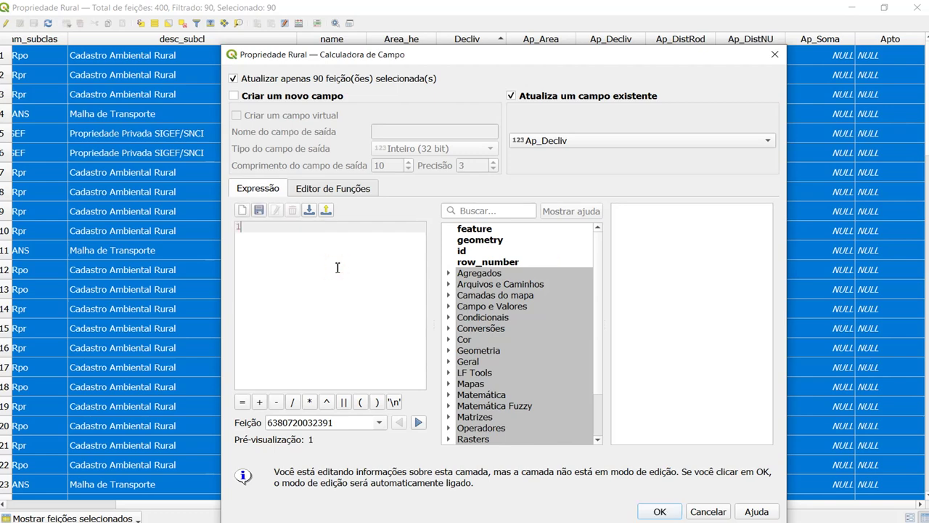
{"action": "left_click", "coordinate": [654, 510]}
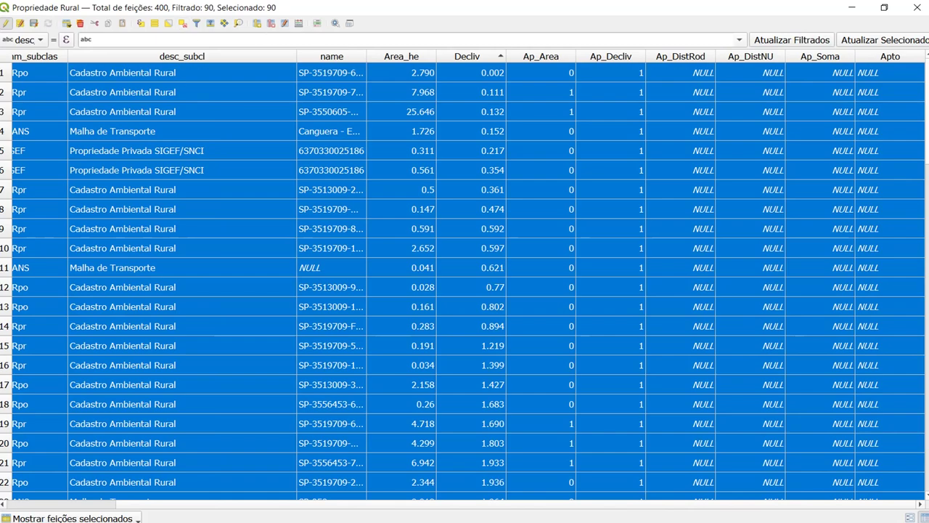
Show all features in the attribute table again and invert the selection.
{"action": "left_click", "coordinate": [109, 517]}
{"action": "left_click", "coordinate": [91, 415]}
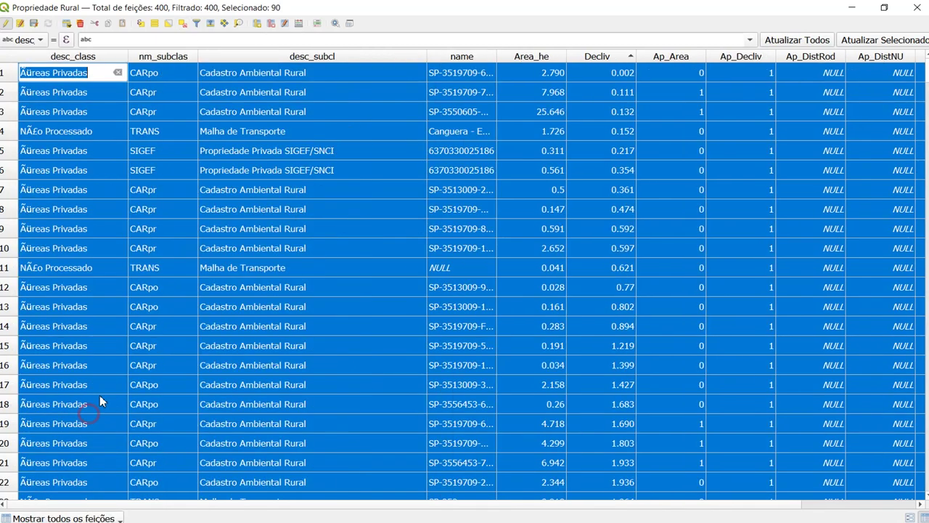
{"action": "left_click", "coordinate": [169, 27]}
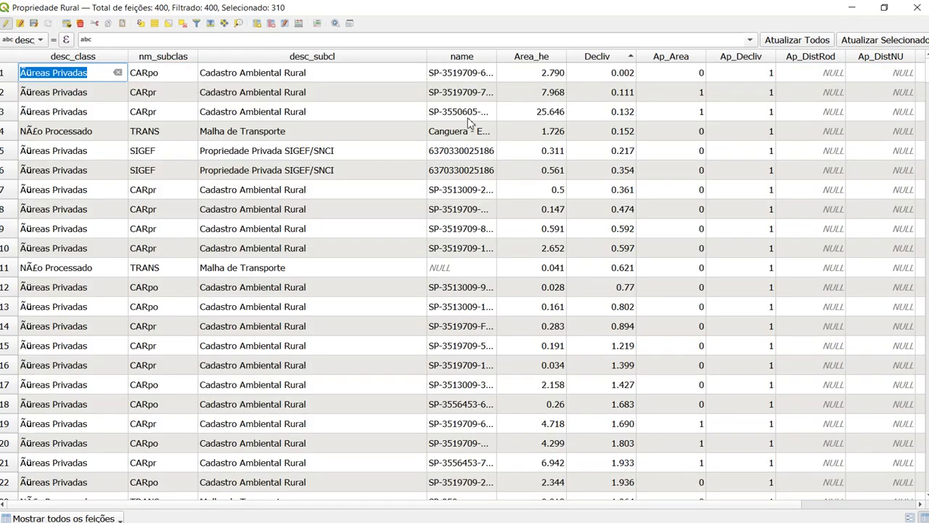
Show only the selected features in the attribute table and review their Decliv and Ap_Decliv values.
{"action": "left_click", "coordinate": [111, 518]}
{"action": "left_click", "coordinate": [69, 427]}
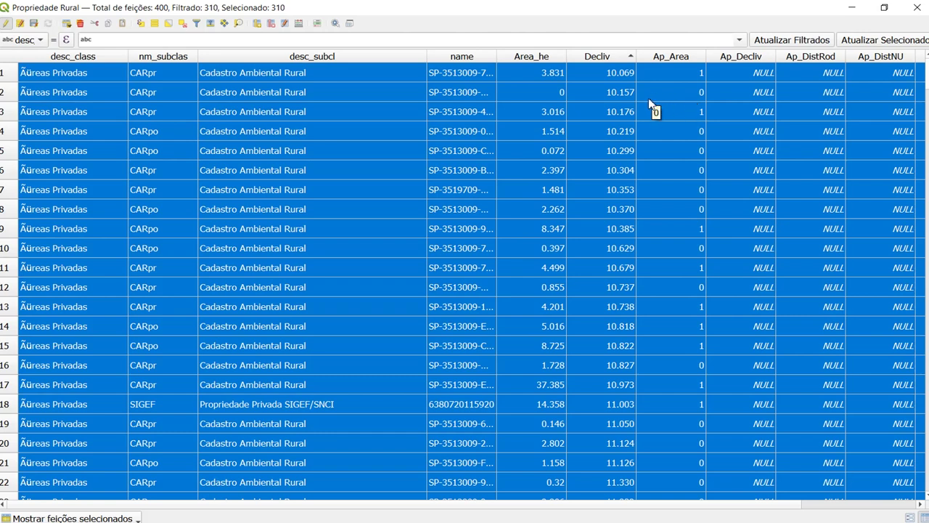
{"action": "scroll", "coordinate": [719, 109], "scroll_direction": "down", "scroll_amount": 8}
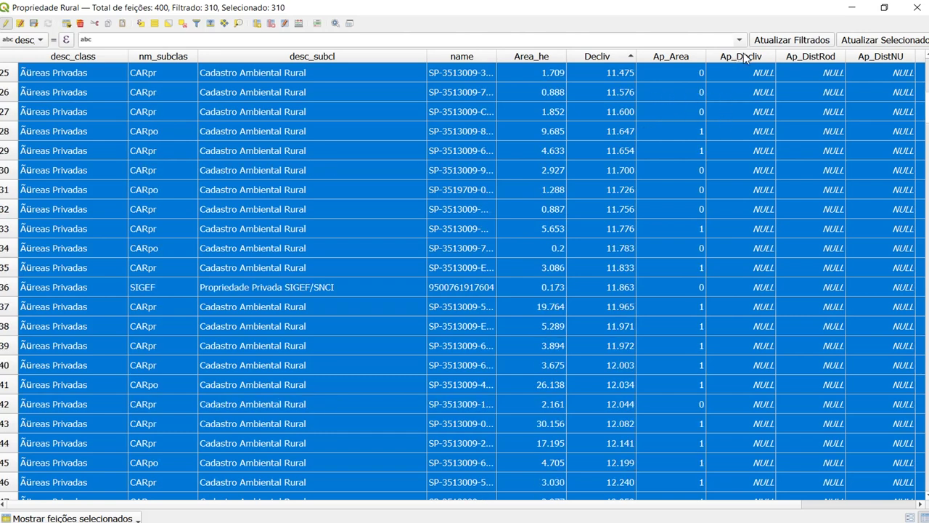
Update the existing Ap_Decliv field to 0 for the selected features only, using the field calculator.
{"action": "left_click", "coordinate": [302, 27]}
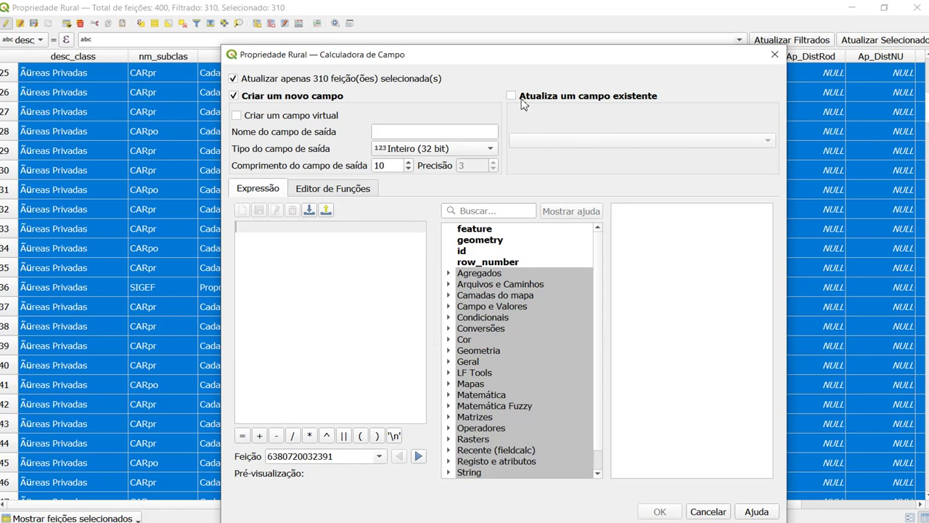
{"action": "left_click", "coordinate": [511, 95]}
{"action": "left_click", "coordinate": [522, 143]}
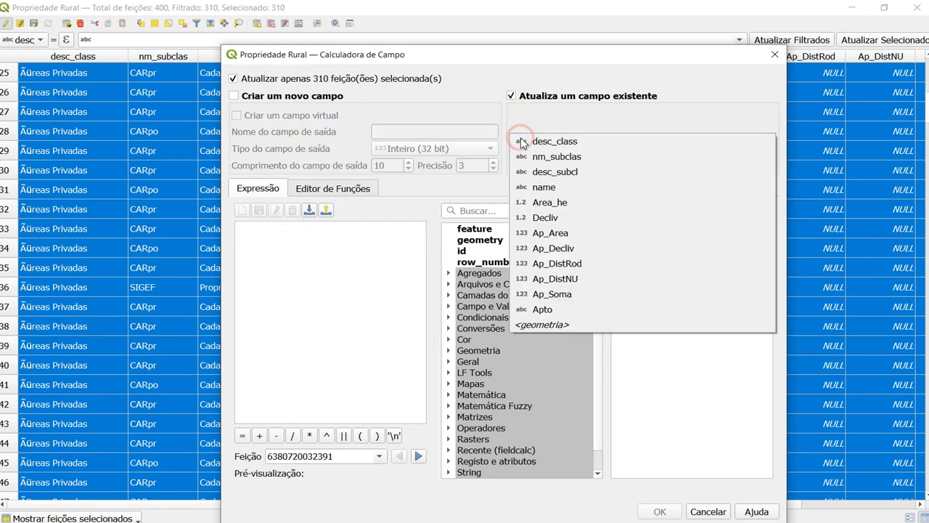
{"action": "left_click", "coordinate": [570, 250]}
{"action": "left_click", "coordinate": [339, 299]}
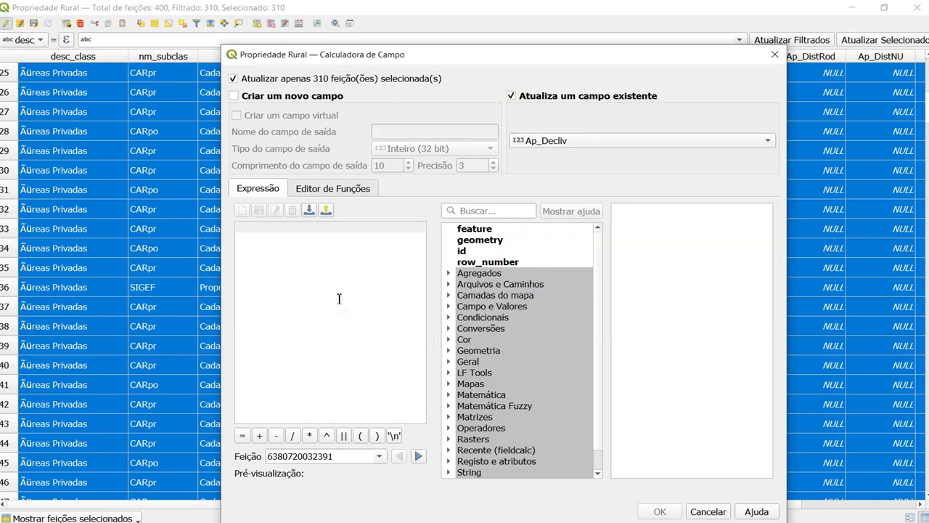
{"action": "type", "text": "0"}
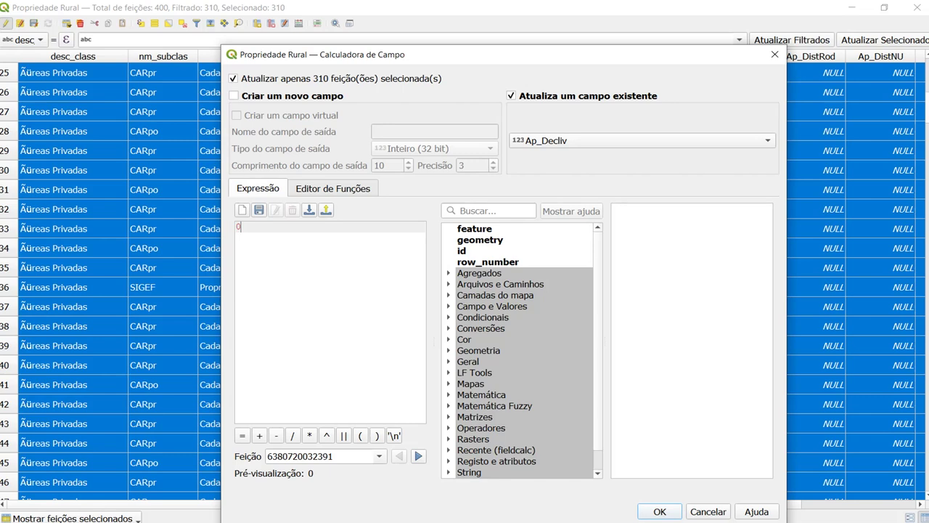
{"action": "left_click", "coordinate": [658, 511]}
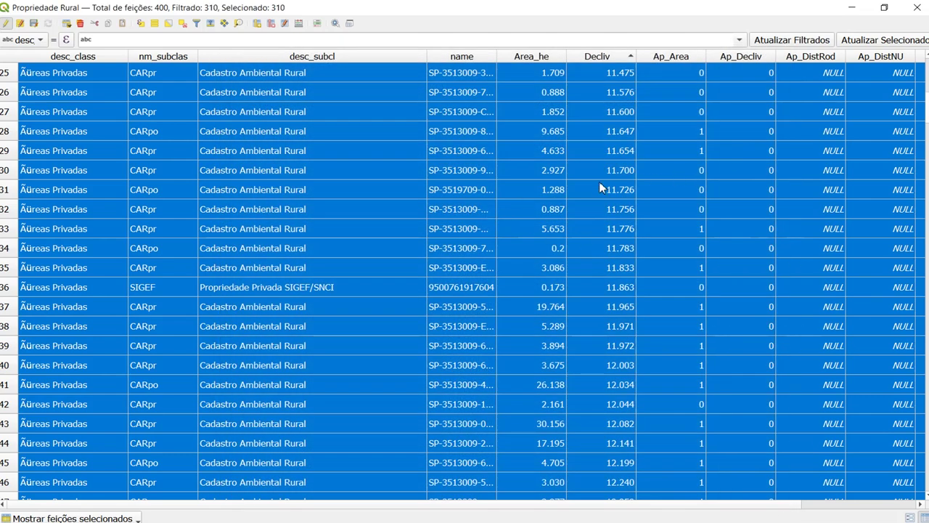
Show all features in the attribute table again and clear the selection.
{"action": "left_click", "coordinate": [76, 519]}
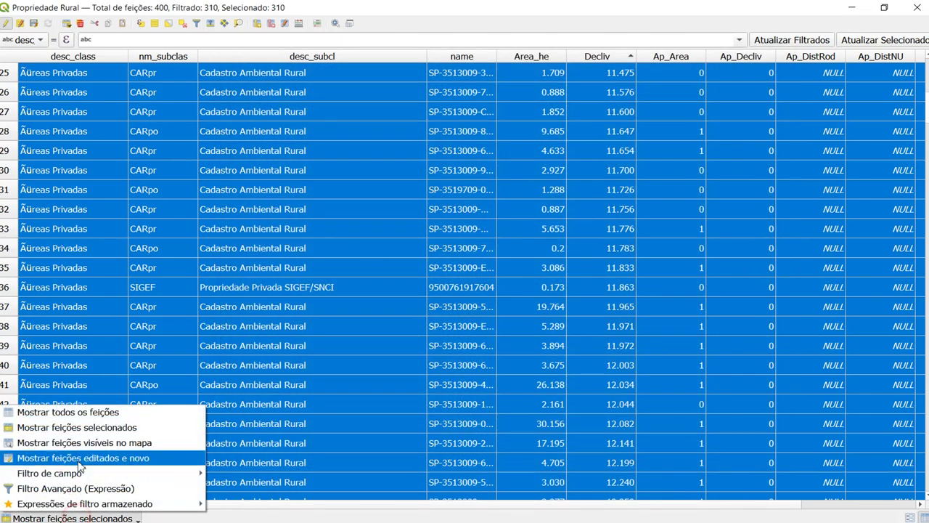
{"action": "left_click", "coordinate": [66, 413]}
{"action": "scroll", "coordinate": [653, 159], "scroll_direction": "up", "scroll_amount": 3}
{"action": "scroll", "coordinate": [719, 129], "scroll_direction": "up", "scroll_amount": 4}
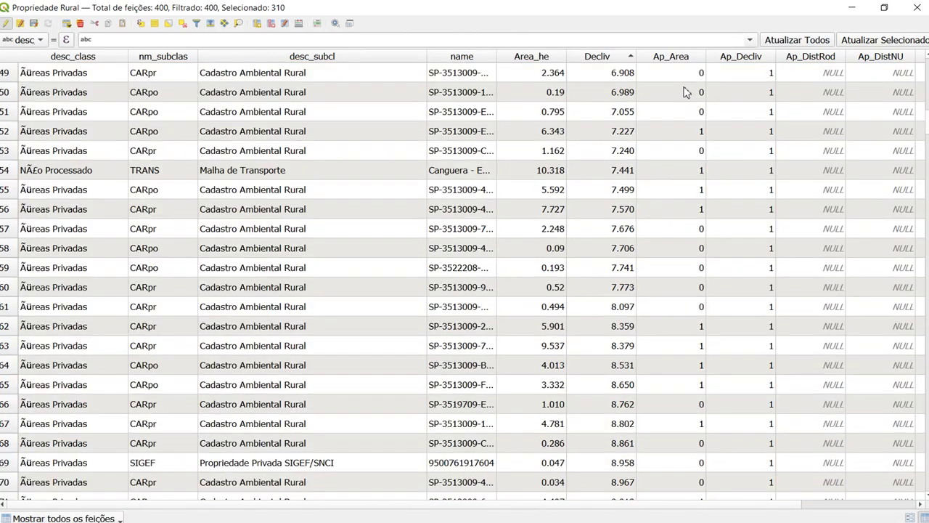
{"action": "scroll", "coordinate": [723, 130], "scroll_direction": "up", "scroll_amount": 1}
{"action": "scroll", "coordinate": [722, 131], "scroll_direction": "up", "scroll_amount": 13}
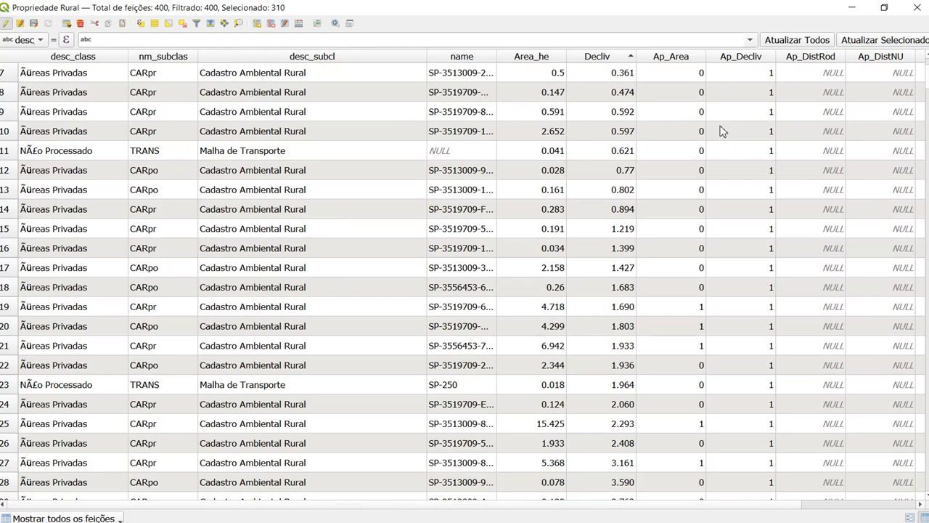
{"action": "left_click", "coordinate": [141, 24]}
{"action": "left_click", "coordinate": [181, 25]}
{"action": "scroll", "coordinate": [752, 156], "scroll_direction": "up", "scroll_amount": 2}
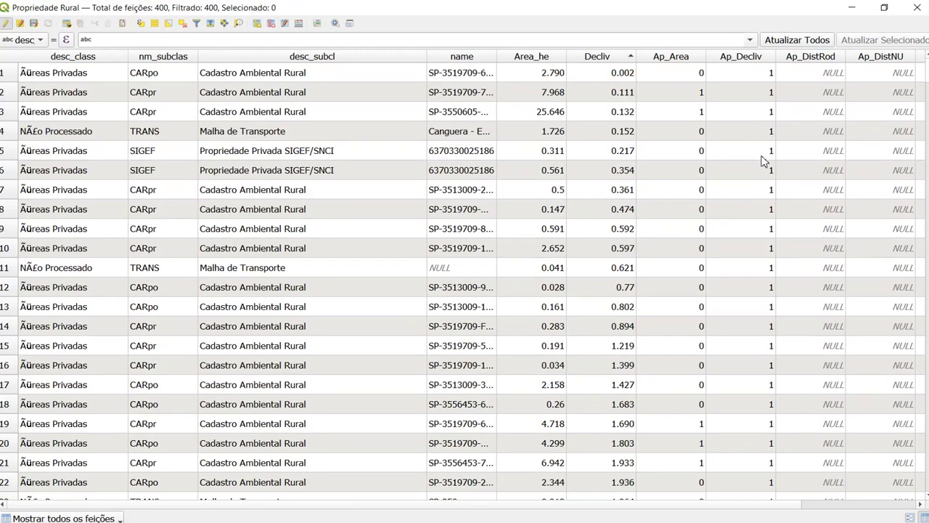
Sort the table by desc_subcl and check the Ap_Decliv scores against the Decliv values around 10%.
{"action": "left_click", "coordinate": [265, 56]}
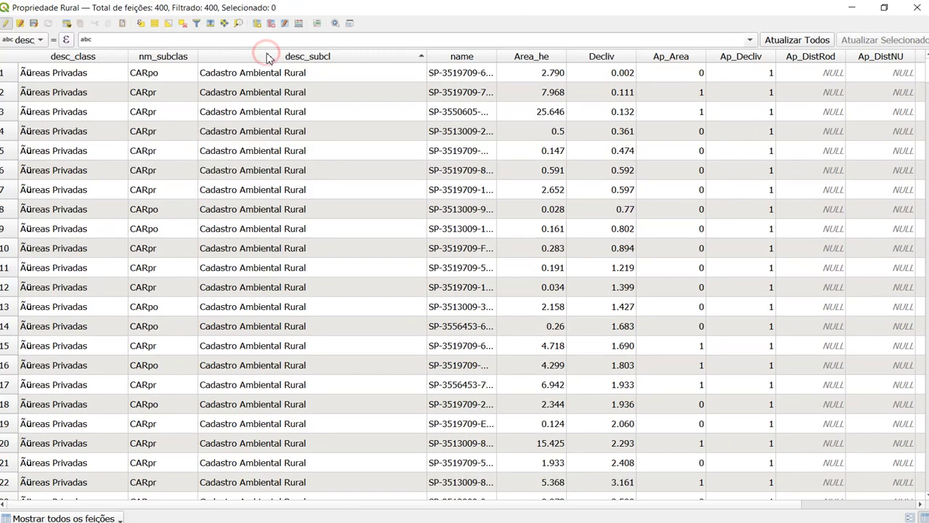
{"action": "scroll", "coordinate": [773, 104], "scroll_direction": "down", "scroll_amount": 20}
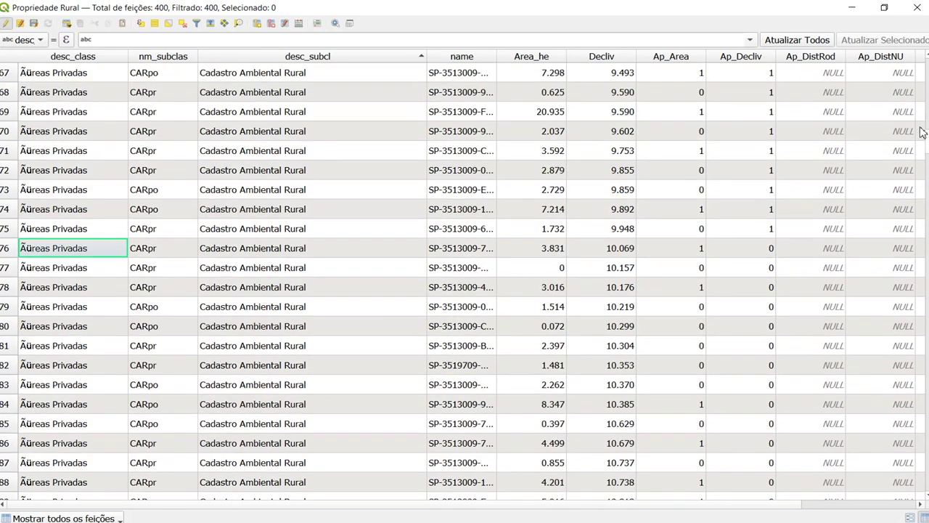
{"action": "double_click", "coordinate": [922, 131]}
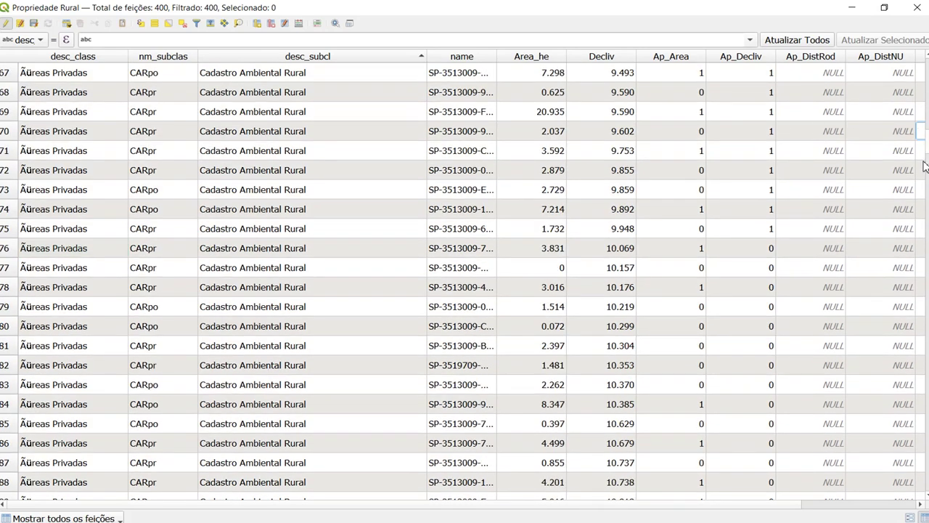
{"action": "scroll", "coordinate": [757, 239], "scroll_direction": "down", "scroll_amount": 2}
{"action": "scroll", "coordinate": [739, 160], "scroll_direction": "up", "scroll_amount": 3}
{"action": "scroll", "coordinate": [738, 154], "scroll_direction": "up", "scroll_amount": 8}
{"action": "scroll", "coordinate": [706, 163], "scroll_direction": "down", "scroll_amount": 15}
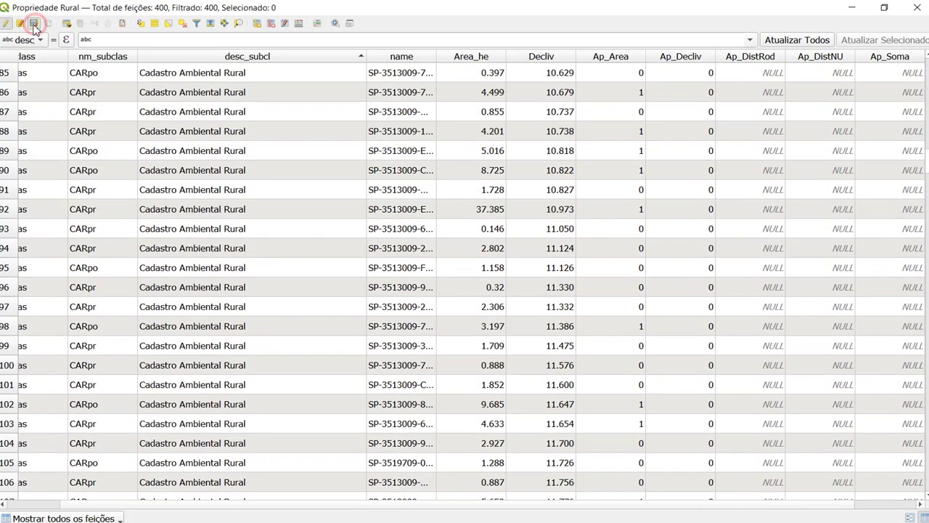
Save the Propriedade Rural edits, end the editing session and close the attribute table.
{"action": "left_click", "coordinate": [6, 25]}
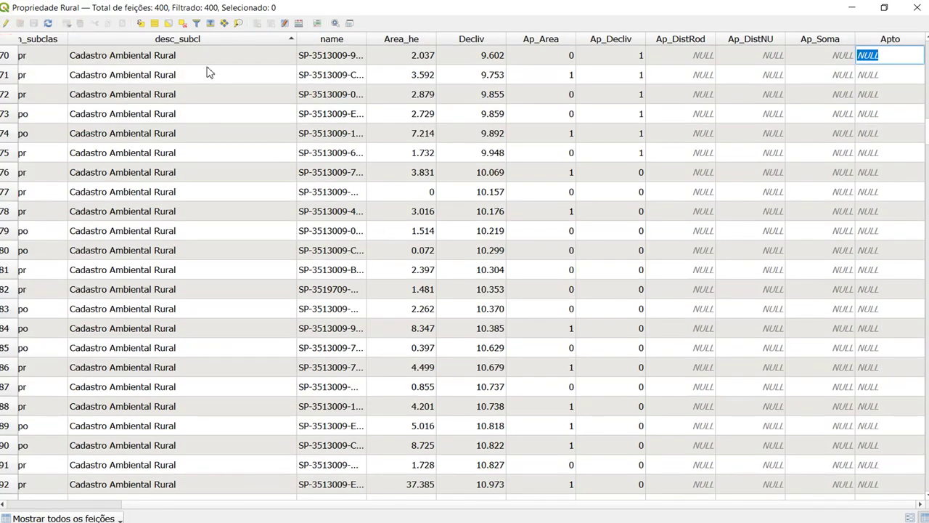
{"action": "left_click", "coordinate": [918, 8]}
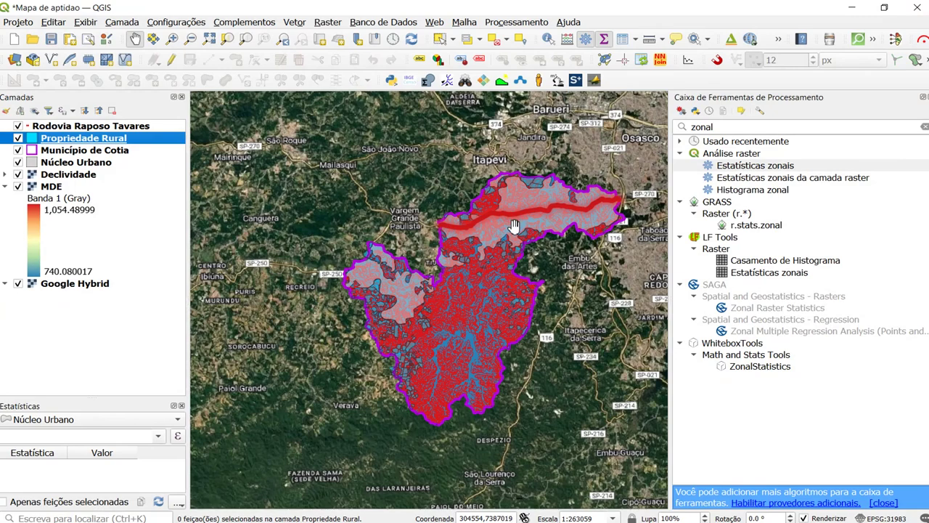
Check the highway distance criterion in the exercise PDF in Foxit PDF Reader, return to QGIS and inspect the highway area on the map.
{"action": "key", "text": "alt+Tab"}
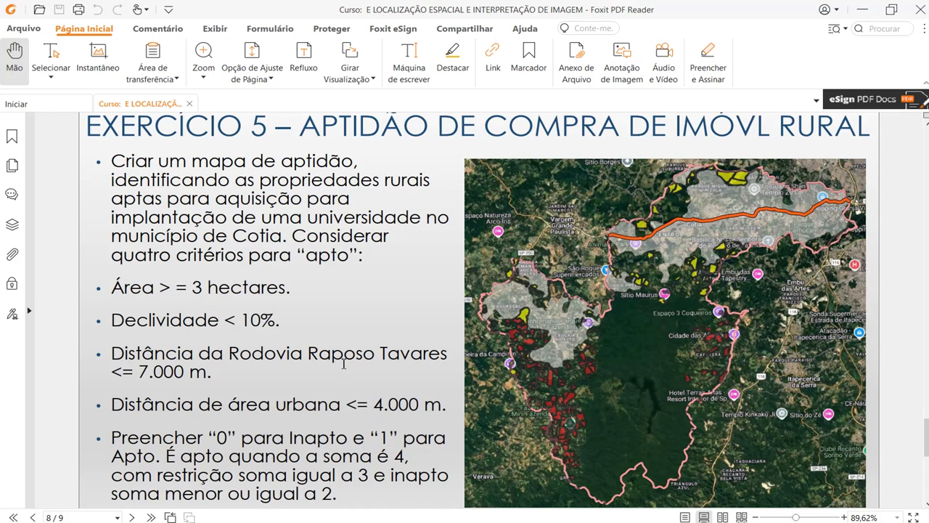
{"action": "left_click", "coordinate": [862, 10]}
{"action": "scroll", "coordinate": [529, 231], "scroll_direction": "up", "scroll_amount": 3}
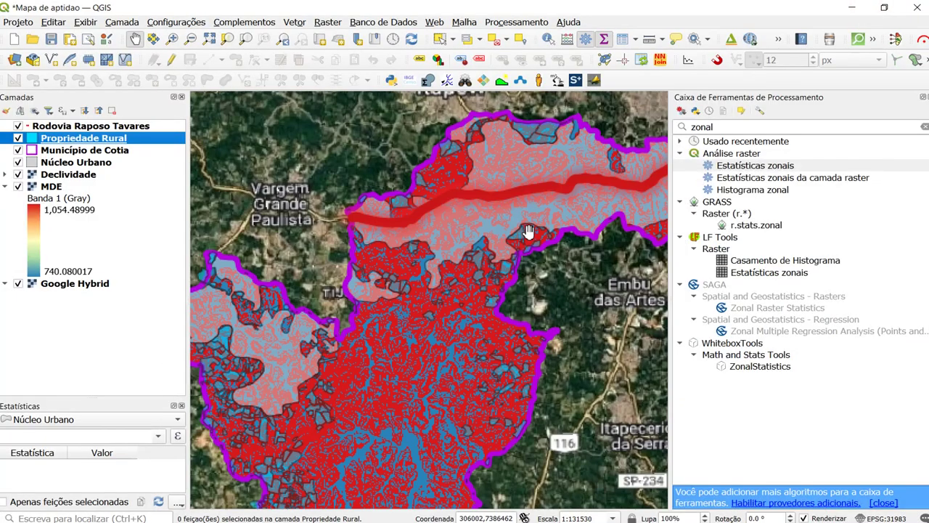
{"action": "scroll", "coordinate": [523, 234], "scroll_direction": "down", "scroll_amount": 3}
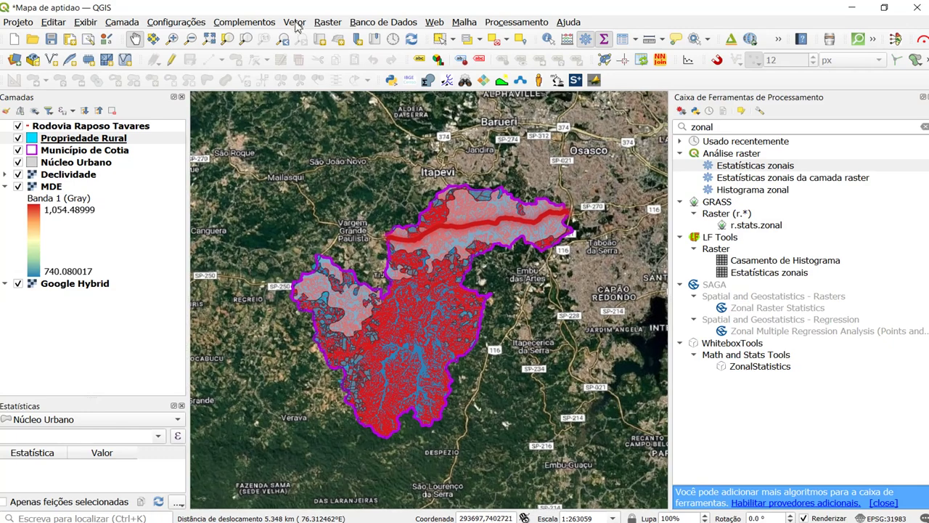
{"action": "left_click", "coordinate": [270, 22]}
{"action": "mouse_move", "coordinate": [294, 22]}
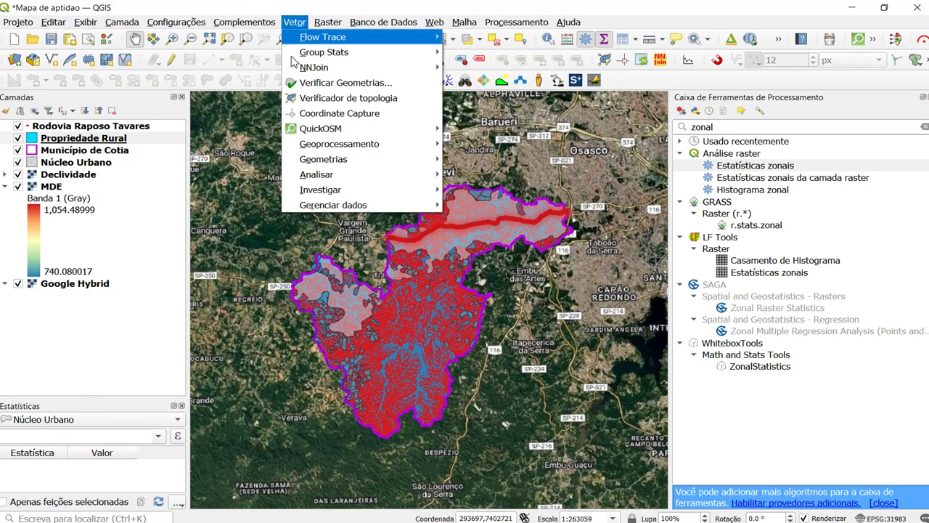
{"action": "mouse_move", "coordinate": [333, 193]}
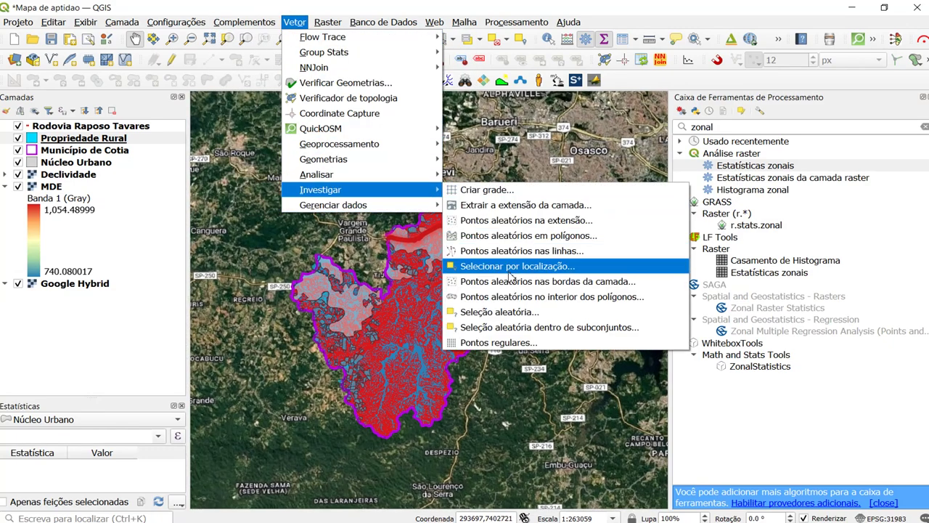
{"action": "left_click", "coordinate": [516, 272]}
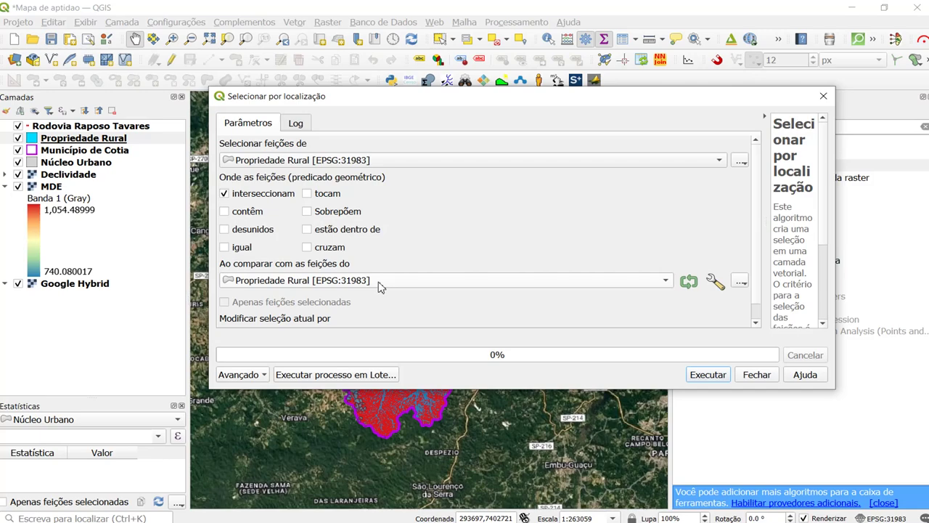
{"action": "left_click", "coordinate": [824, 97]}
Search the processing toolbox for "distance" and open the Selecione à distância tool.
{"action": "double_click", "coordinate": [697, 127]}
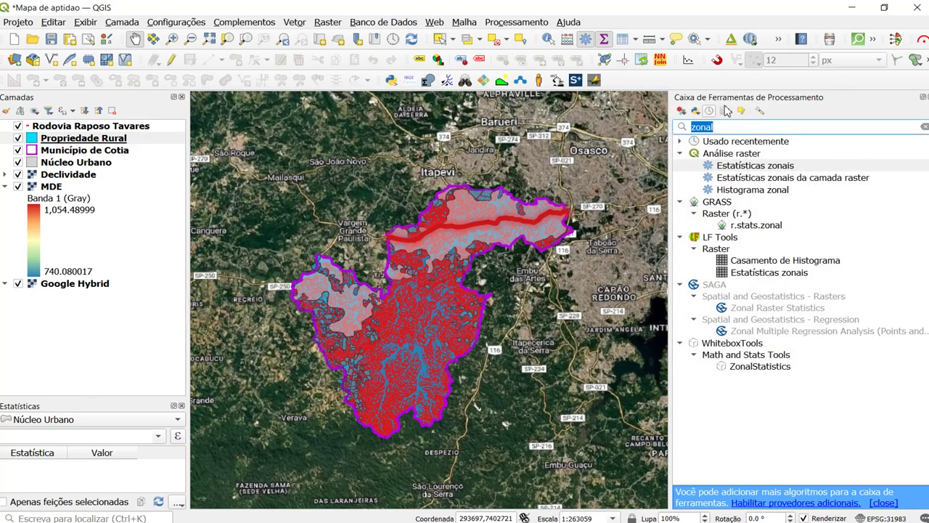
{"action": "key", "text": "BackSpace"}
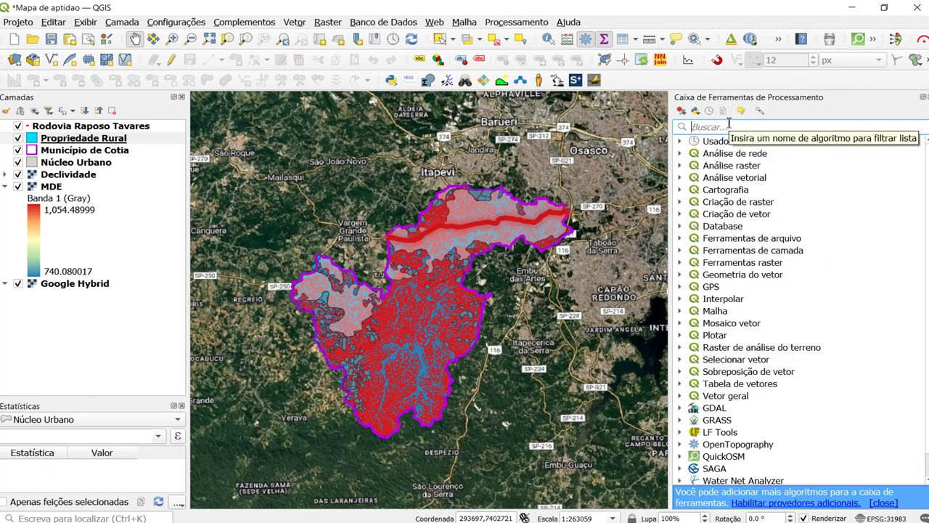
{"action": "type", "text": "distanci"}
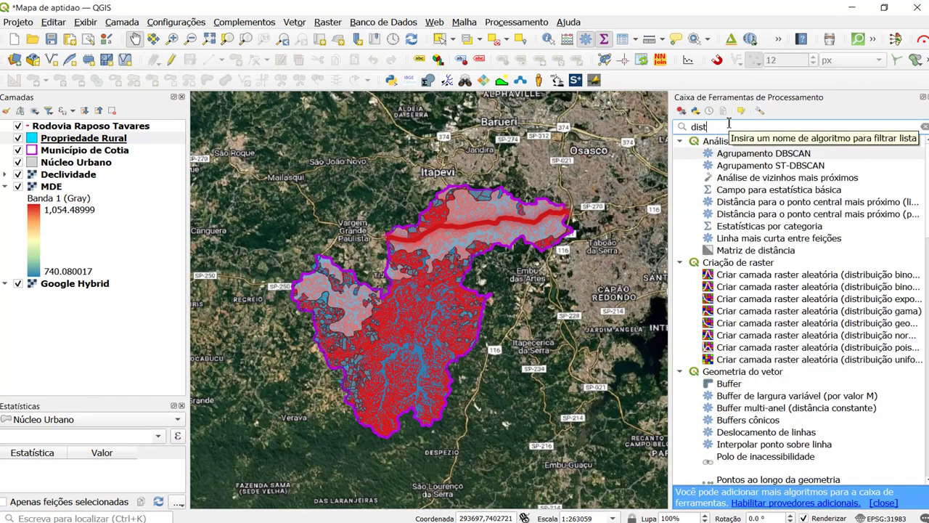
{"action": "key", "text": "BackSpace"}
{"action": "key", "text": "BackSpace"}
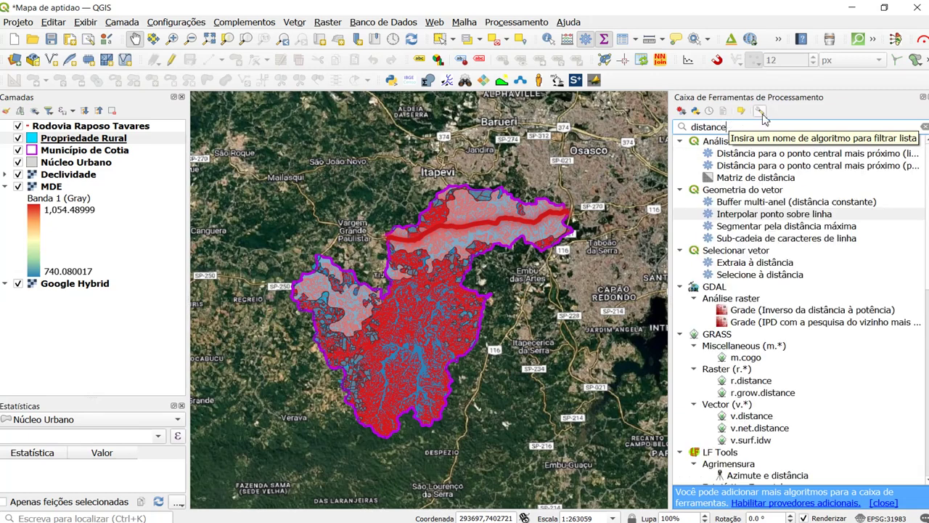
{"action": "left_click", "coordinate": [735, 252]}
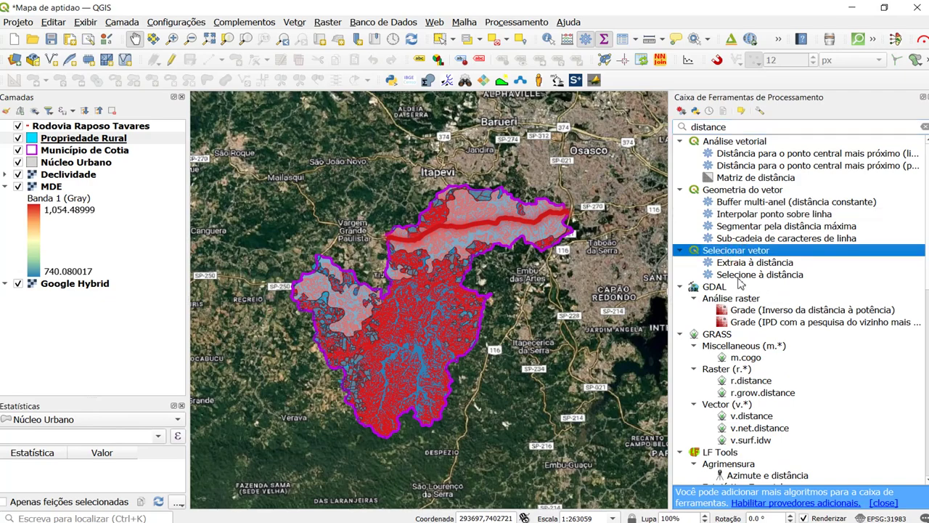
{"action": "left_click", "coordinate": [740, 276]}
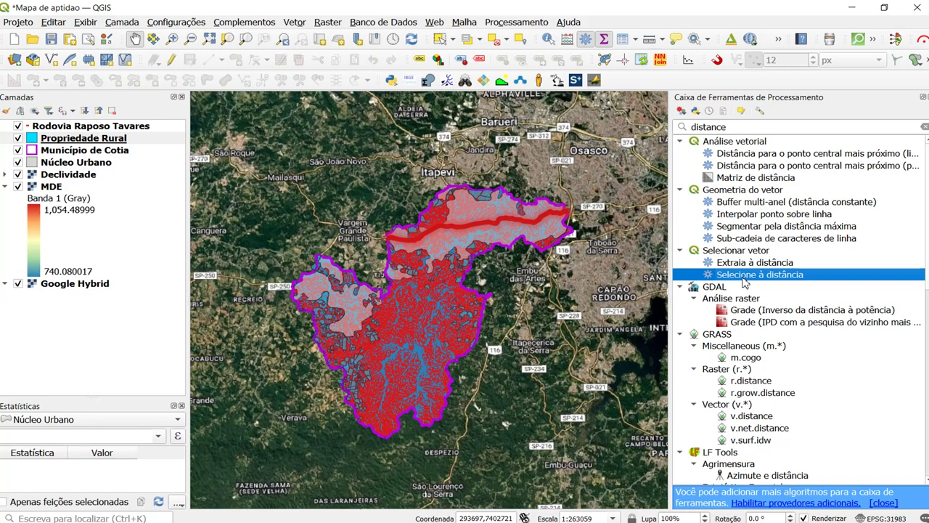
{"action": "double_click", "coordinate": [742, 277]}
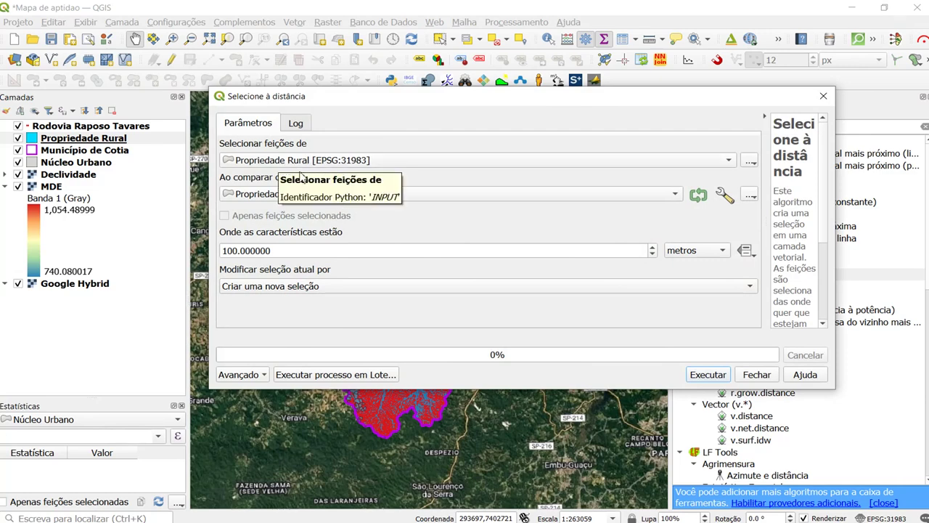
Compare Propriedade Rural with the Rodovia Raposo Tavares layer and set the selection distance to the exercise's 7000 metres.
{"action": "left_click", "coordinate": [284, 194]}
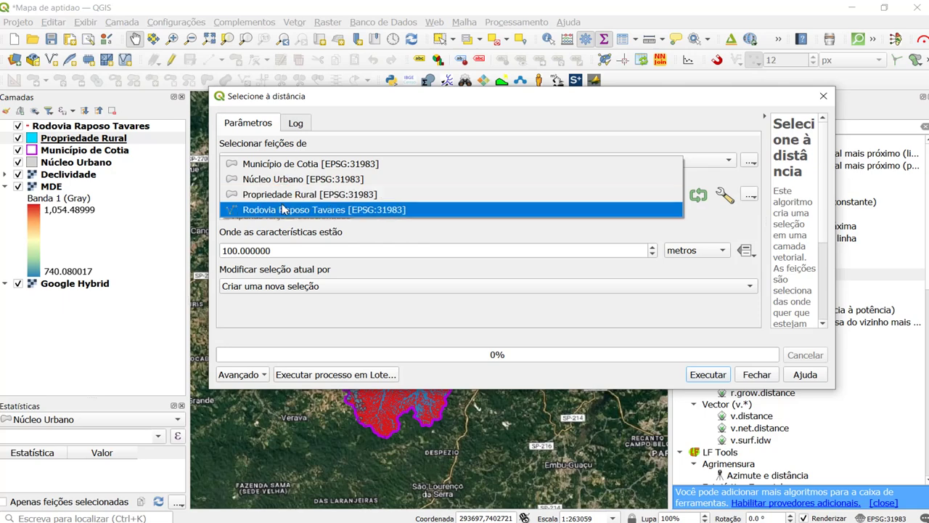
{"action": "left_click", "coordinate": [284, 209]}
{"action": "left_click_drag", "start_coordinate": [277, 250], "coordinate": [210, 251]}
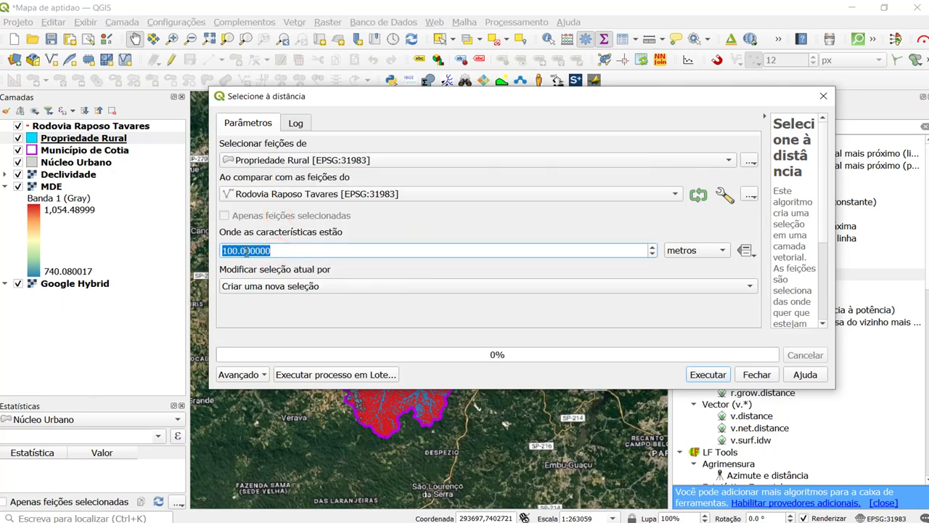
{"action": "key", "text": "alt+Tab"}
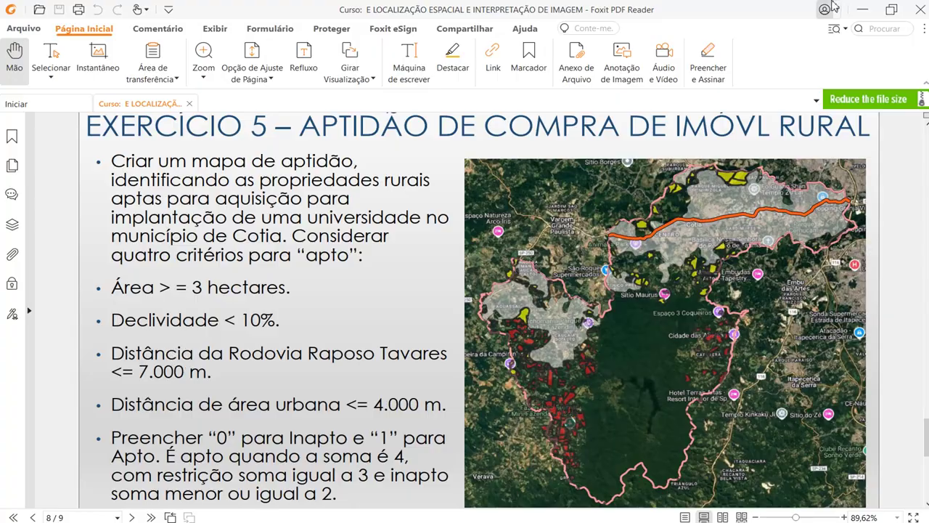
{"action": "left_click", "coordinate": [862, 8]}
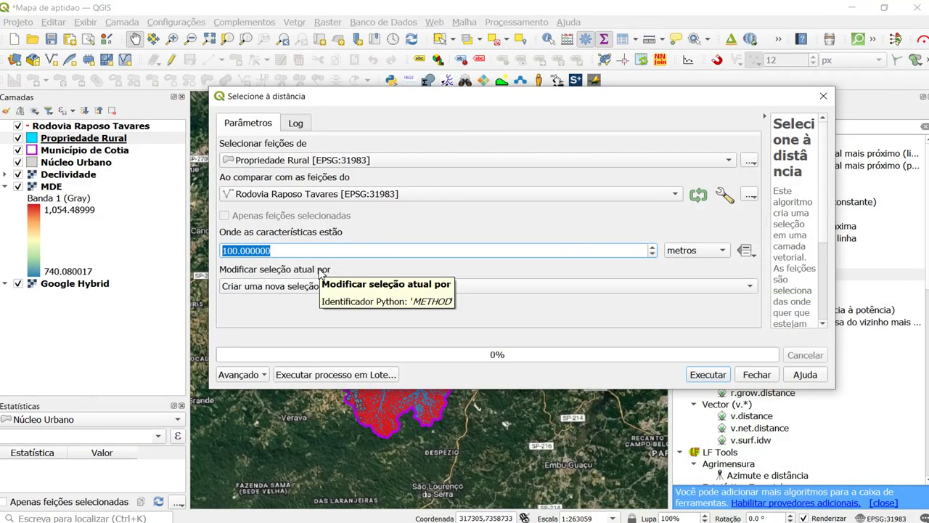
{"action": "type", "text": "70"}
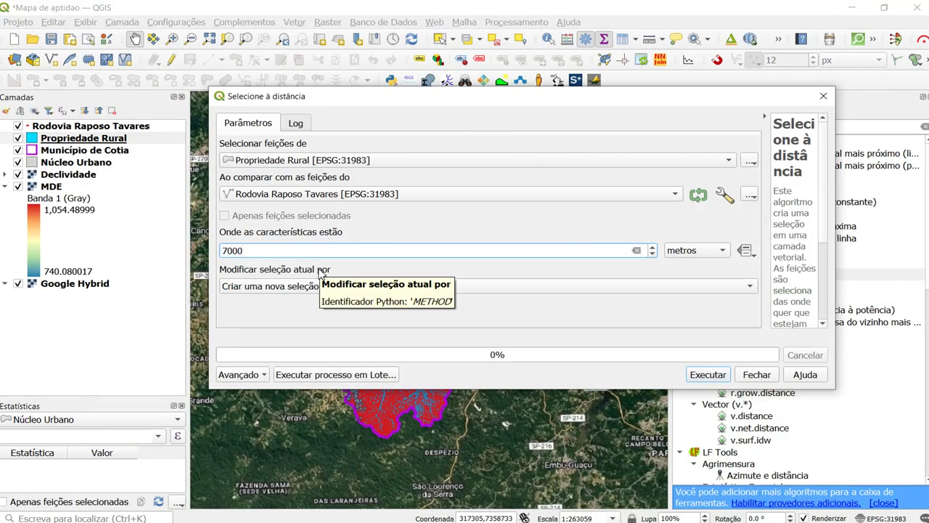
Run the distance selection for rural properties within 7000 metres of Rodovia Raposo Tavares and close the tool dialog.
{"action": "type", "text": "00"}
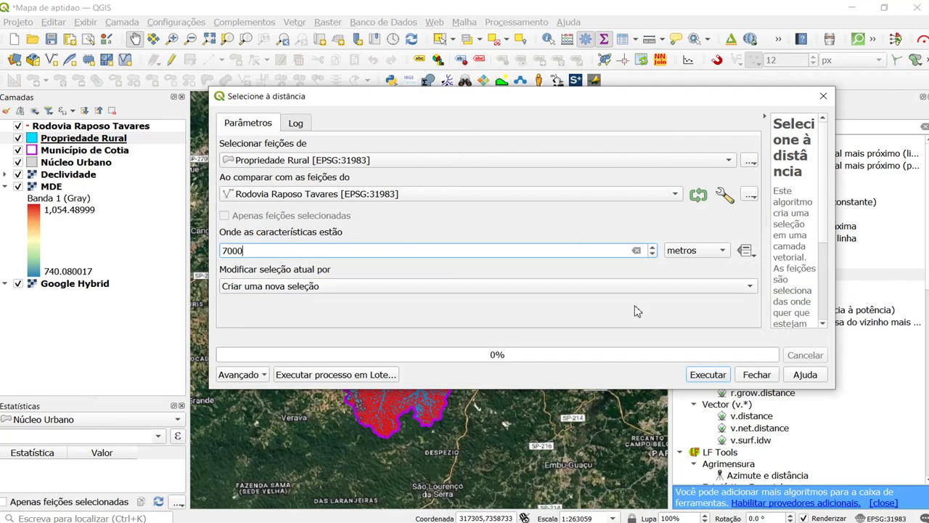
{"action": "left_click", "coordinate": [702, 376]}
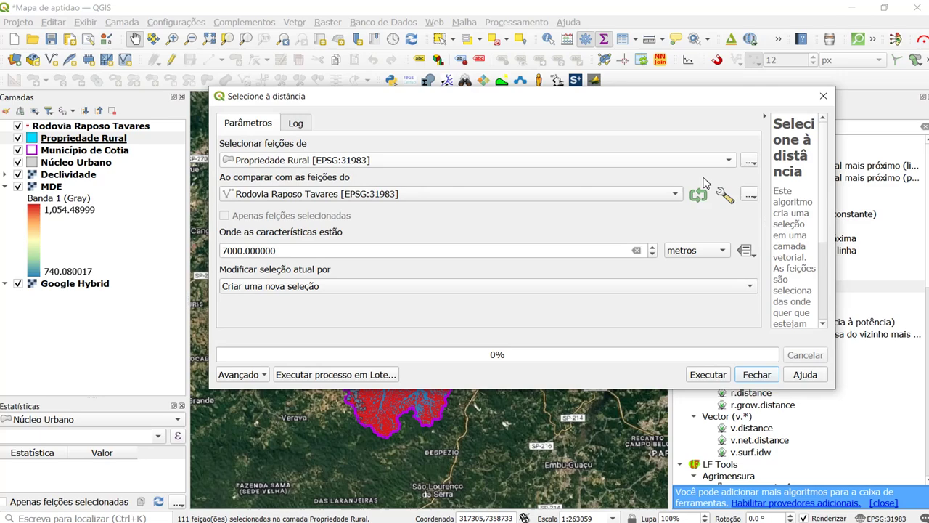
{"action": "left_click", "coordinate": [823, 96]}
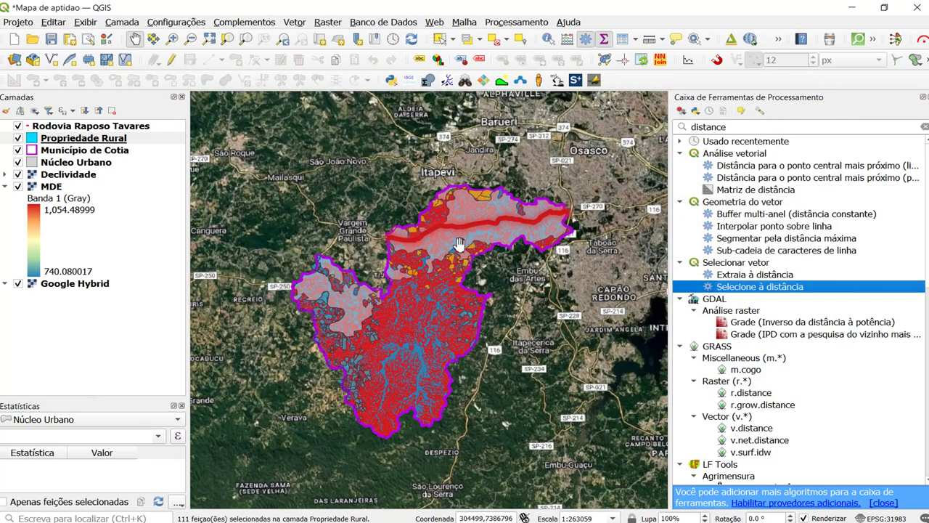
Hide the MDE, Declividade and Núcleo Urbano layers.
{"action": "left_click", "coordinate": [18, 187]}
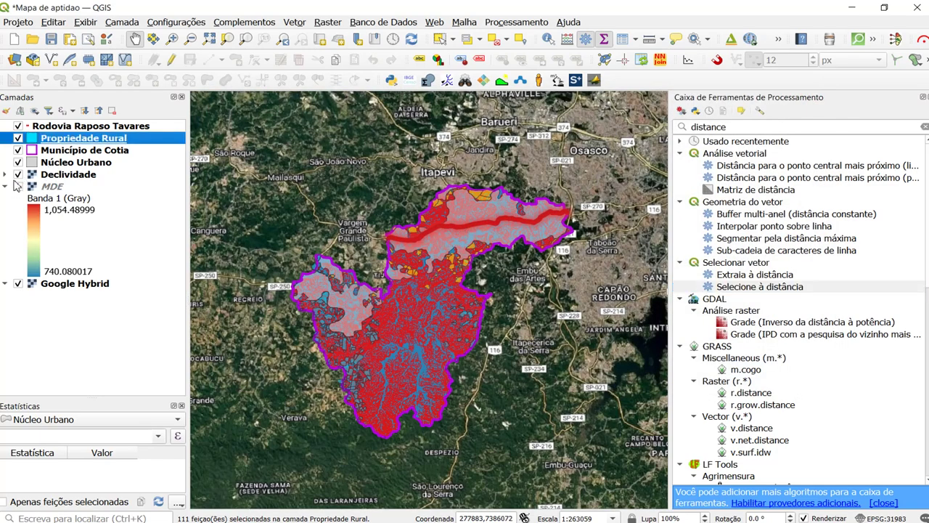
{"action": "left_click", "coordinate": [18, 174]}
{"action": "left_click", "coordinate": [18, 162]}
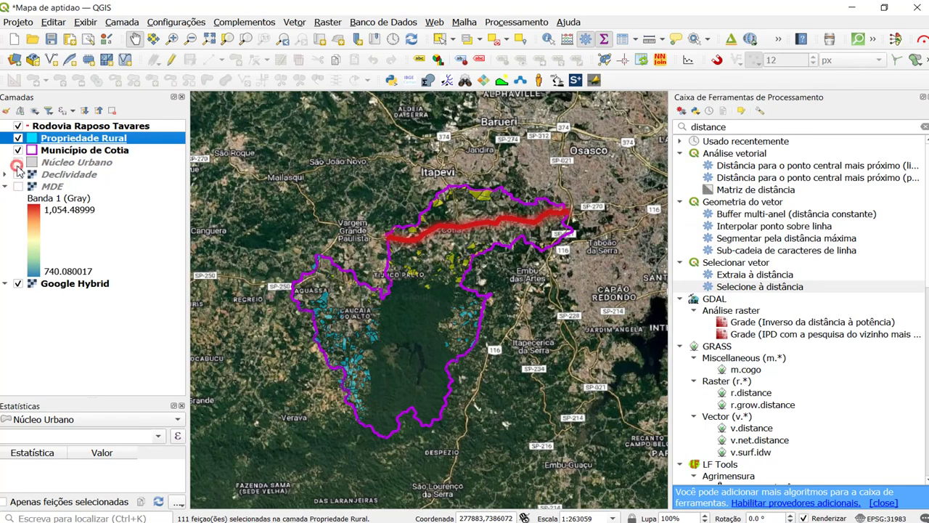
Examine the selected rural properties around the highway and the edge of the selection near Caucaia do Alto.
{"action": "scroll", "coordinate": [458, 261], "scroll_direction": "up", "scroll_amount": 2}
{"action": "scroll", "coordinate": [462, 260], "scroll_direction": "down", "scroll_amount": 1}
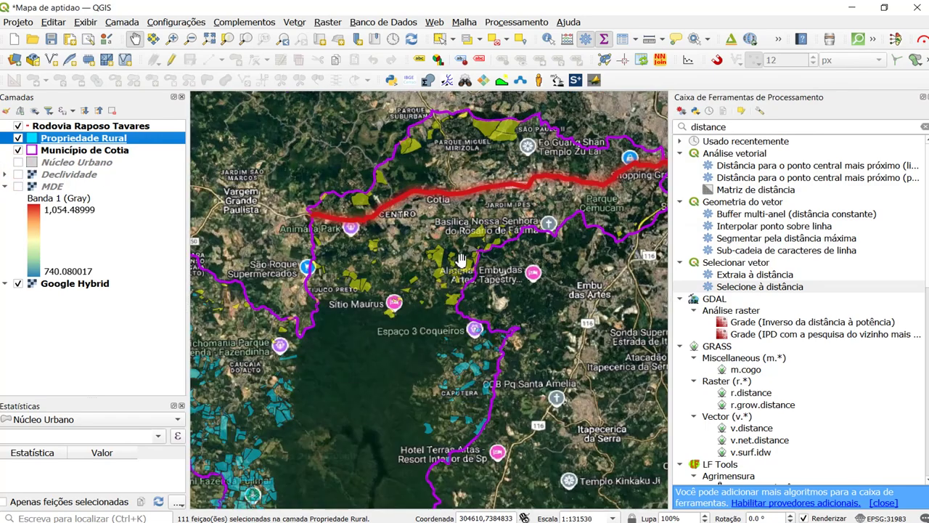
{"action": "scroll", "coordinate": [445, 226], "scroll_direction": "up", "scroll_amount": 1}
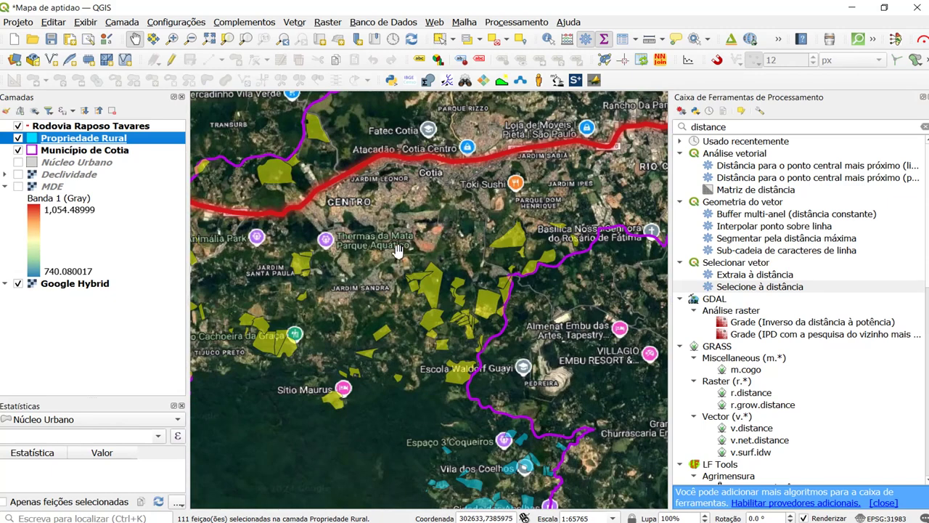
{"action": "scroll", "coordinate": [396, 252], "scroll_direction": "down", "scroll_amount": 1}
{"action": "scroll", "coordinate": [338, 281], "scroll_direction": "up", "scroll_amount": 1}
{"action": "scroll", "coordinate": [338, 282], "scroll_direction": "up", "scroll_amount": 1}
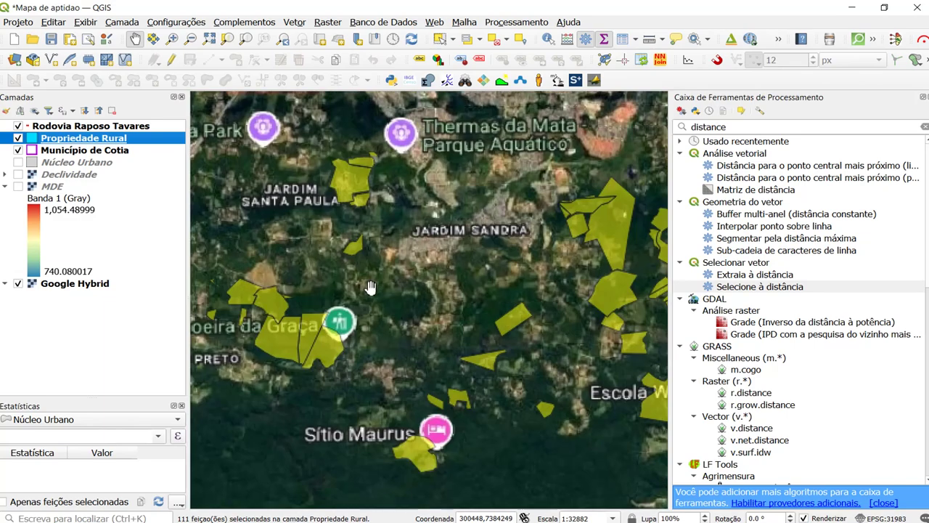
{"action": "left_click_drag", "start_coordinate": [366, 288], "coordinate": [420, 267]}
{"action": "scroll", "coordinate": [421, 267], "scroll_direction": "down", "scroll_amount": 2}
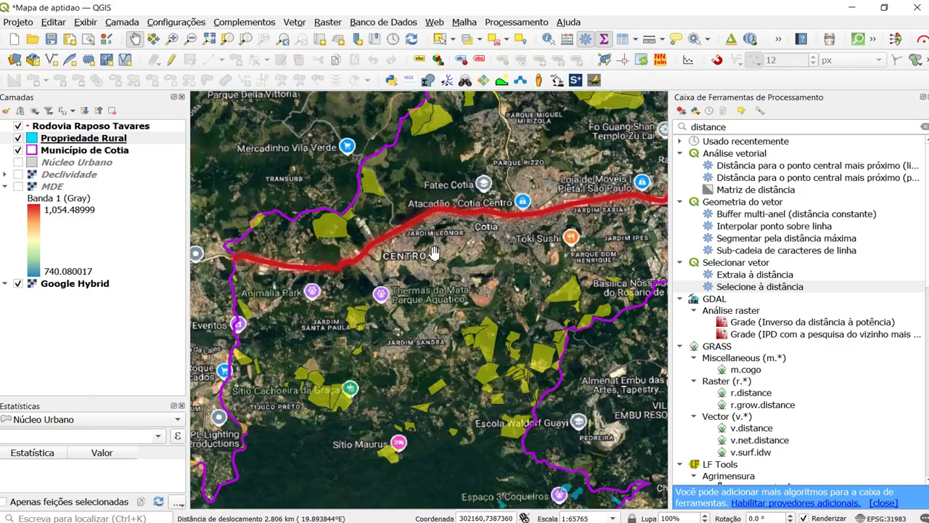
{"action": "scroll", "coordinate": [412, 355], "scroll_direction": "up", "scroll_amount": 1}
{"action": "scroll", "coordinate": [410, 338], "scroll_direction": "down", "scroll_amount": 1}
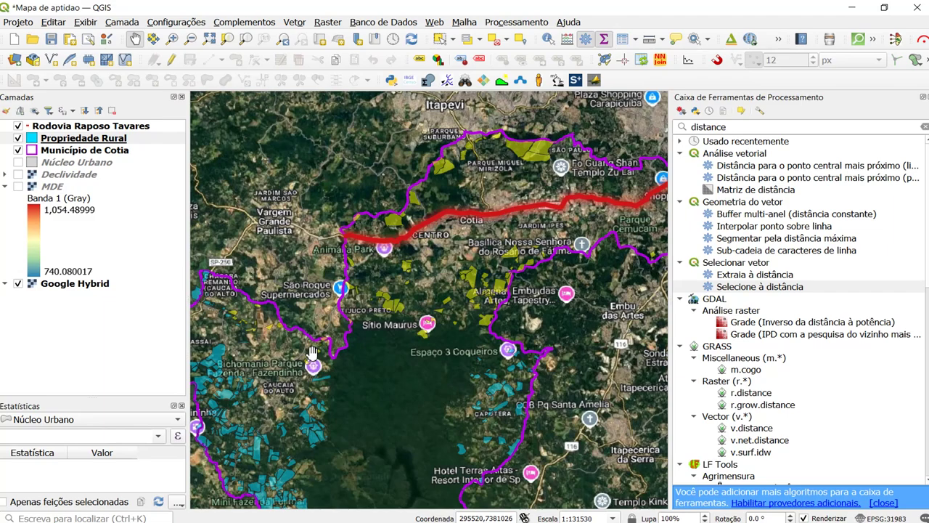
{"action": "scroll", "coordinate": [306, 363], "scroll_direction": "up", "scroll_amount": 2}
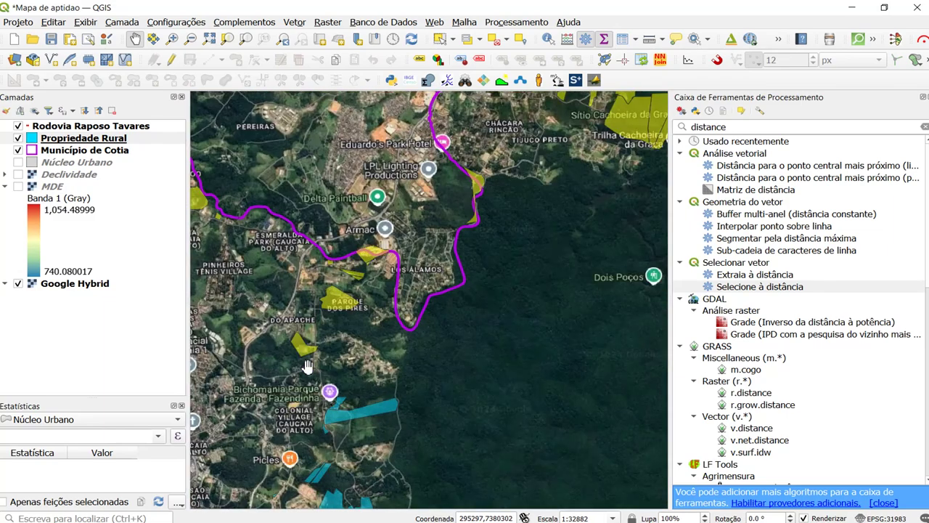
{"action": "scroll", "coordinate": [307, 344], "scroll_direction": "down", "scroll_amount": 1}
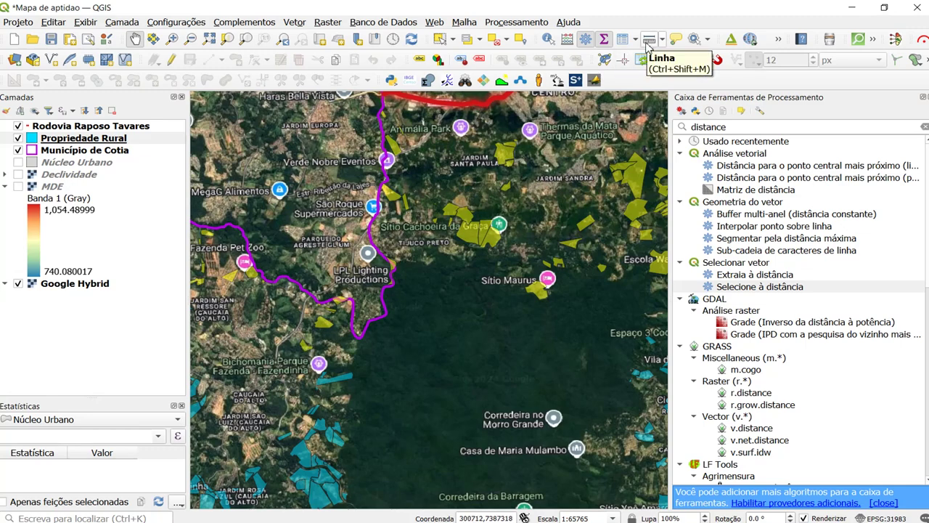
Measure the line distance from the selected property at Fraternidade Toca de Assis to the Raposo Tavares highway.
{"action": "left_click", "coordinate": [649, 39]}
{"action": "left_click_drag", "start_coordinate": [617, 67], "coordinate": [722, 109]}
{"action": "scroll", "coordinate": [375, 143], "scroll_direction": "up", "scroll_amount": 1}
{"action": "scroll", "coordinate": [375, 143], "scroll_direction": "up", "scroll_amount": 1}
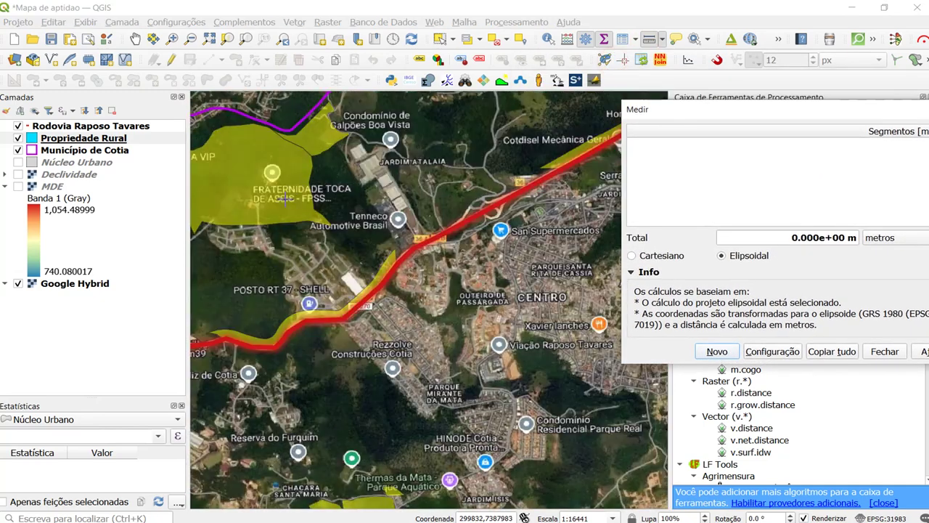
{"action": "left_click", "coordinate": [277, 217]}
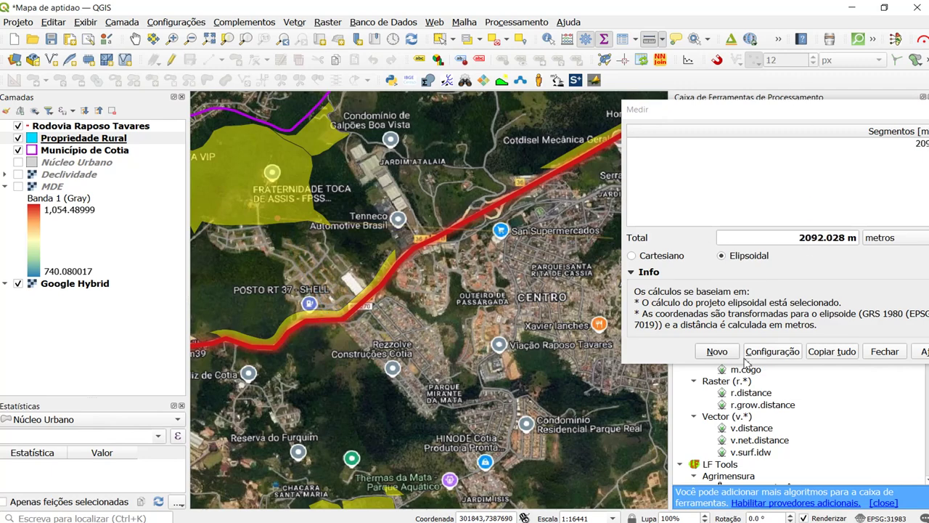
Measure the distances to the highway from the selected properties beside Sítio Maurus and near Bichomania Parque Fazendinha.
{"action": "left_click", "coordinate": [717, 351]}
{"action": "scroll", "coordinate": [367, 201], "scroll_direction": "down", "scroll_amount": 2}
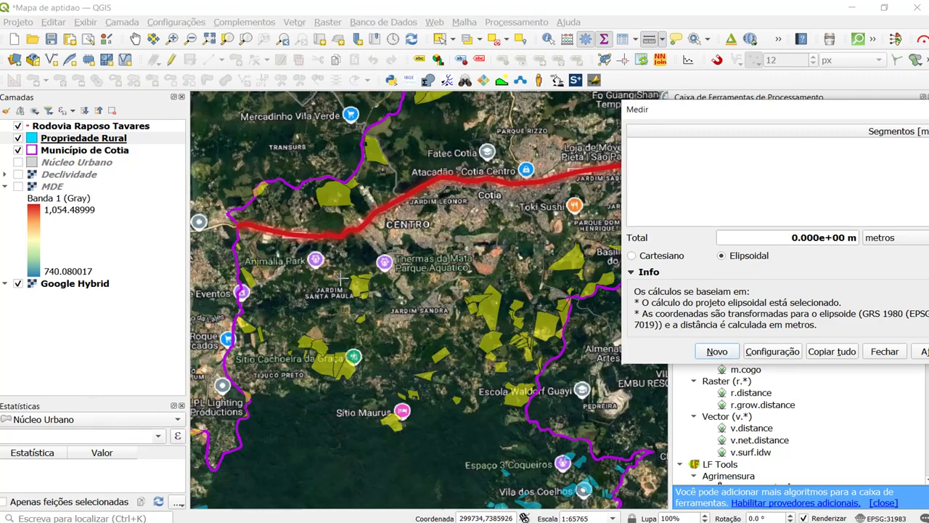
{"action": "left_click", "coordinate": [394, 411]}
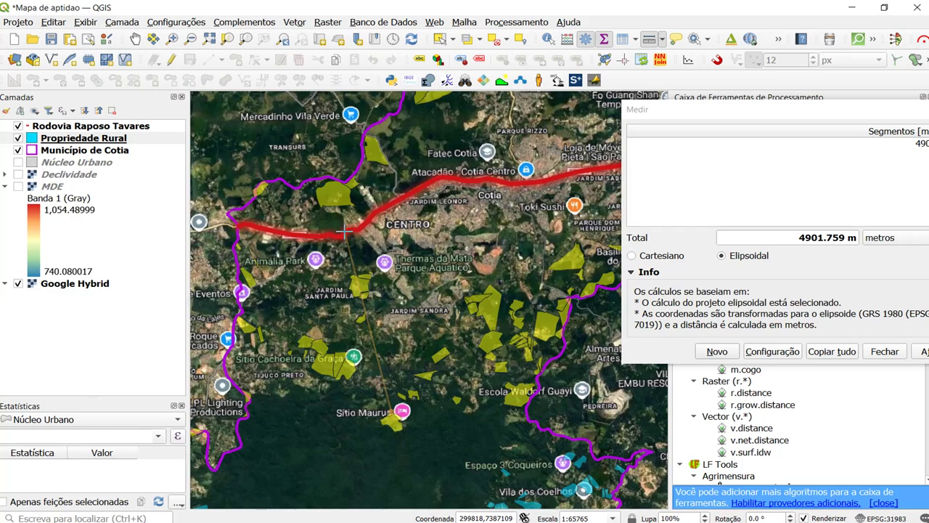
{"action": "scroll", "coordinate": [345, 231], "scroll_direction": "down", "scroll_amount": 1}
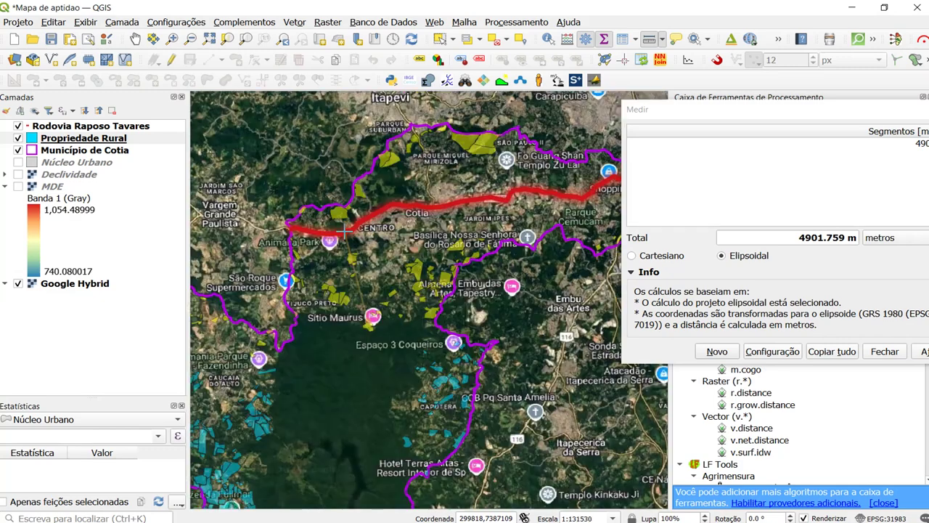
{"action": "left_click", "coordinate": [717, 352]}
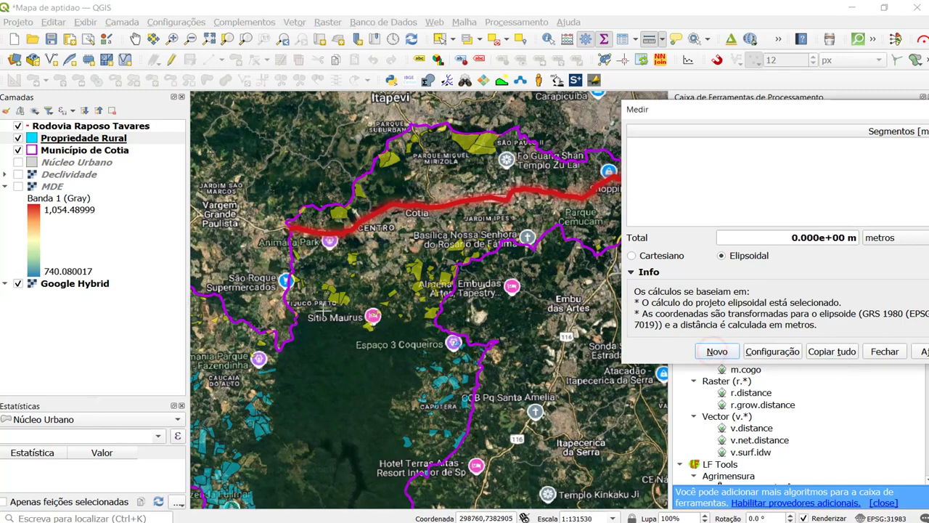
{"action": "left_click", "coordinate": [263, 346]}
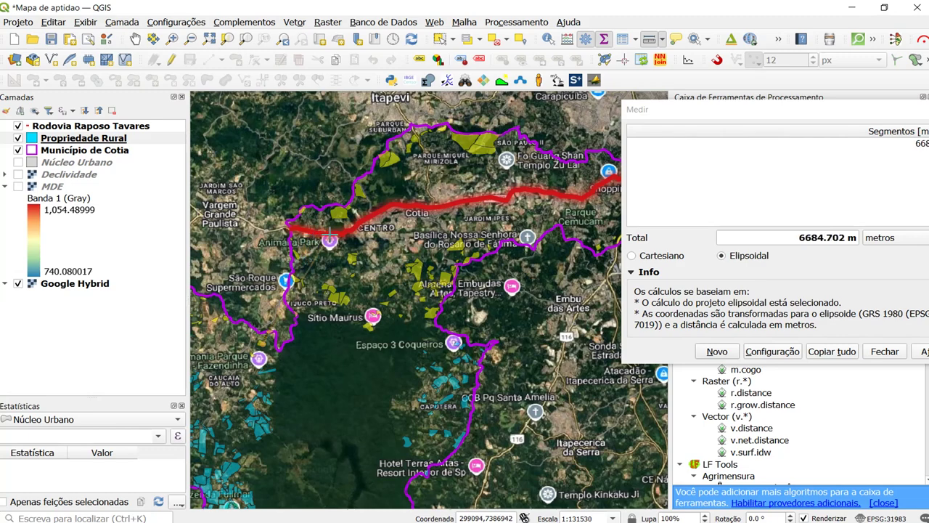
Measure the distance to the highway from an unselected property southwest of Caputera, and close the measuring window.
{"action": "left_click", "coordinate": [717, 351]}
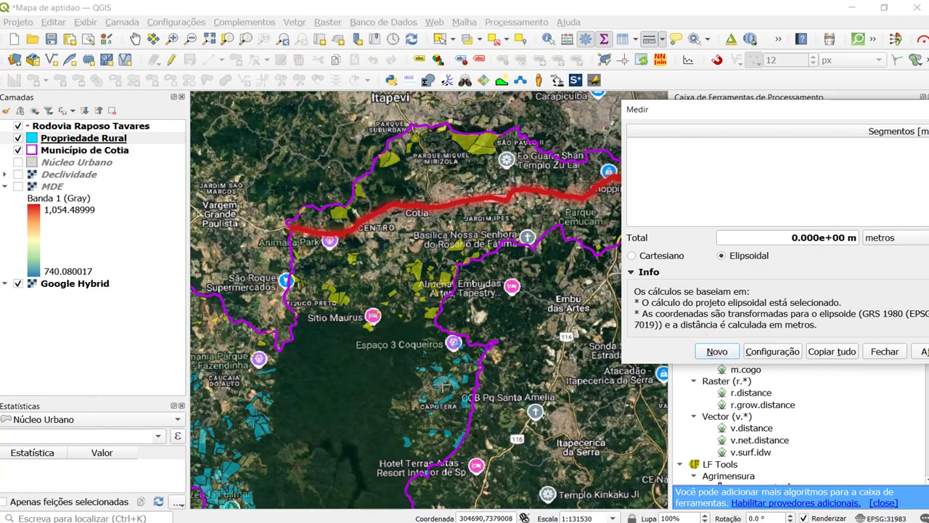
{"action": "left_click", "coordinate": [407, 441]}
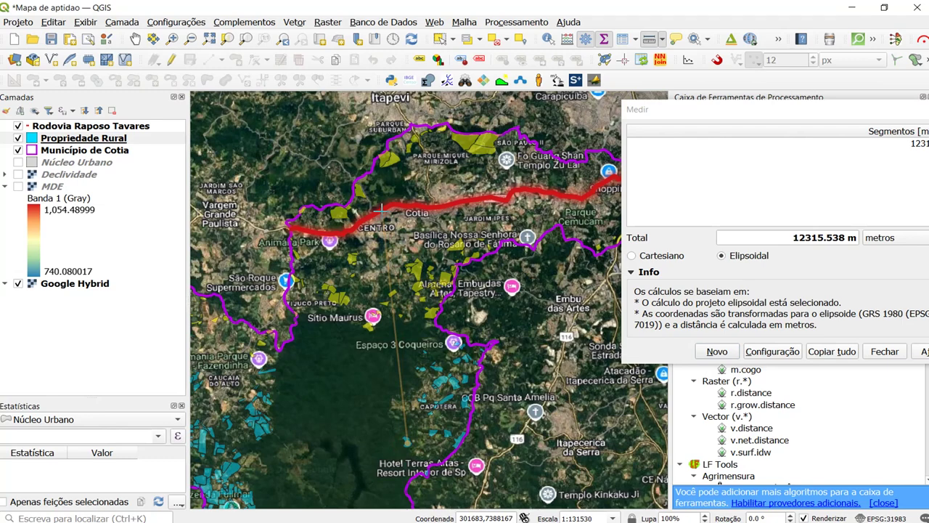
{"action": "left_click_drag", "start_coordinate": [766, 113], "coordinate": [652, 114]}
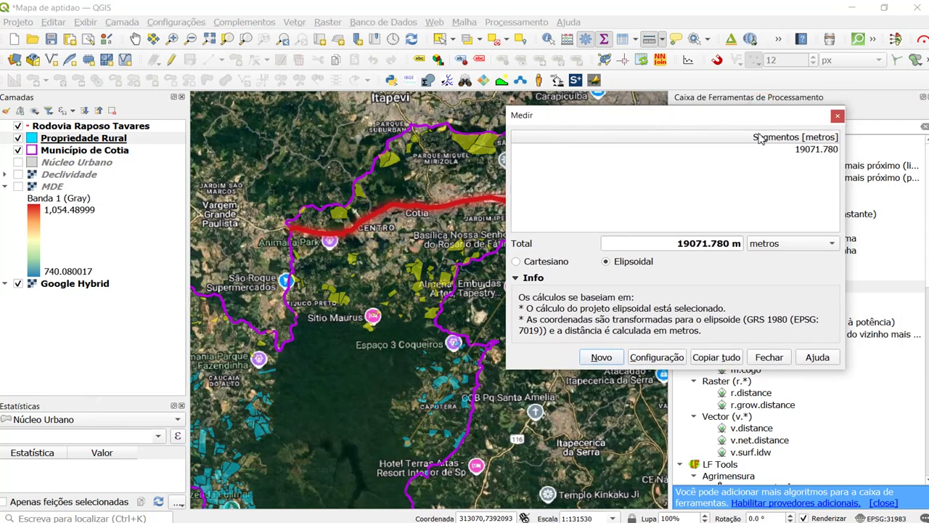
{"action": "left_click", "coordinate": [836, 116]}
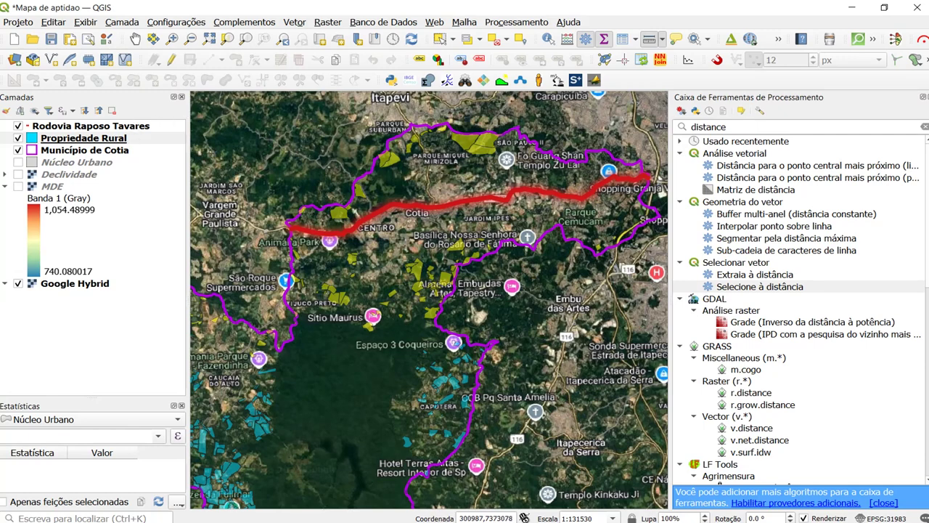
Open the Propriedade Rural attribute table and set the existing Ap_DistRod field to 1 for the selected features with the field calculator.
{"action": "right_click", "coordinate": [124, 142]}
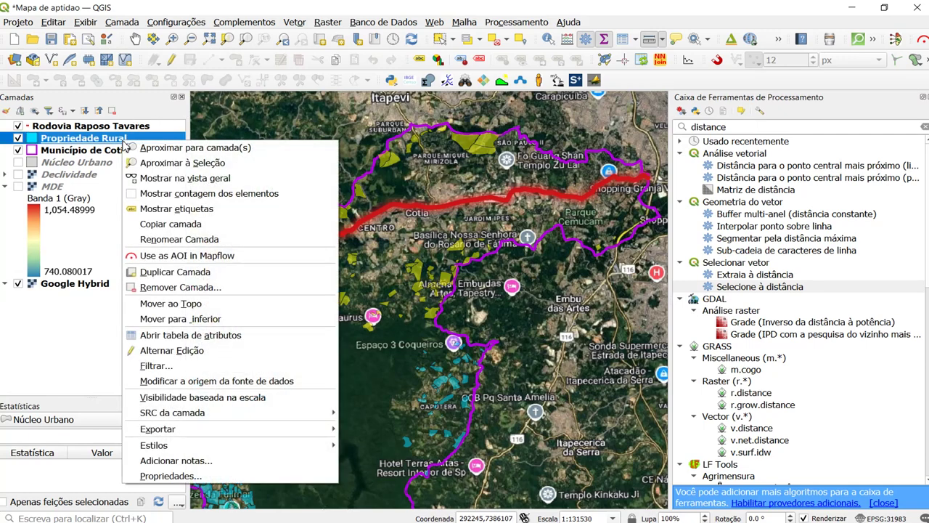
{"action": "left_click", "coordinate": [182, 335]}
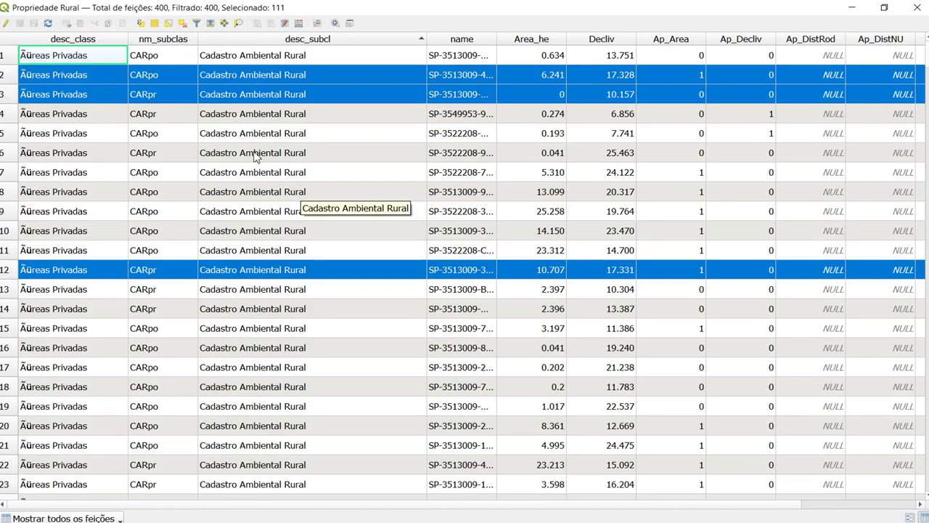
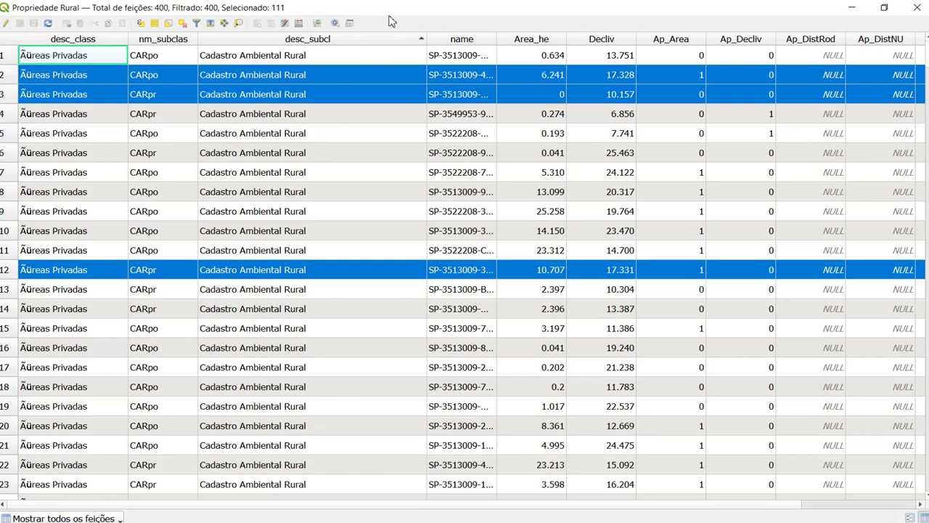
{"action": "left_click", "coordinate": [300, 24]}
{"action": "left_click", "coordinate": [592, 96]}
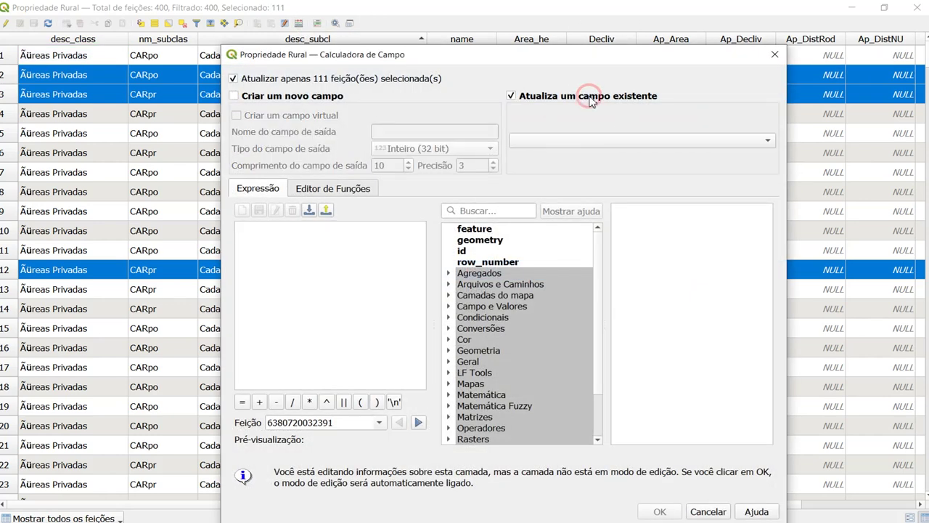
{"action": "left_click", "coordinate": [589, 139]}
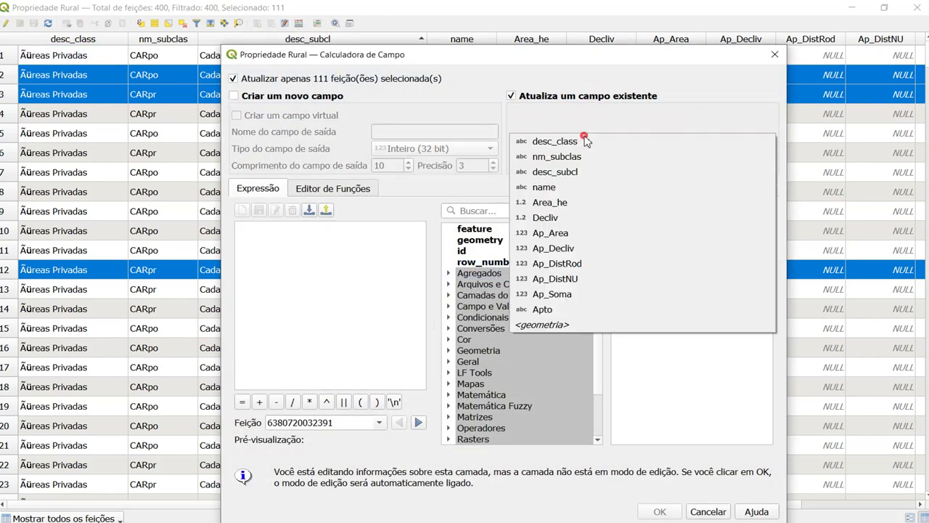
{"action": "left_click", "coordinate": [574, 265]}
{"action": "left_click", "coordinate": [344, 279]}
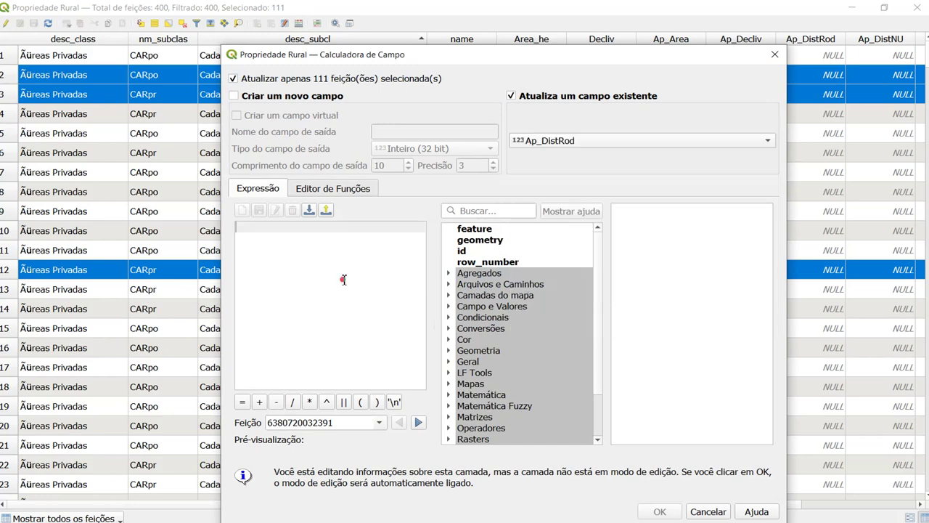
{"action": "type", "text": "1"}
{"action": "left_click", "coordinate": [660, 510]}
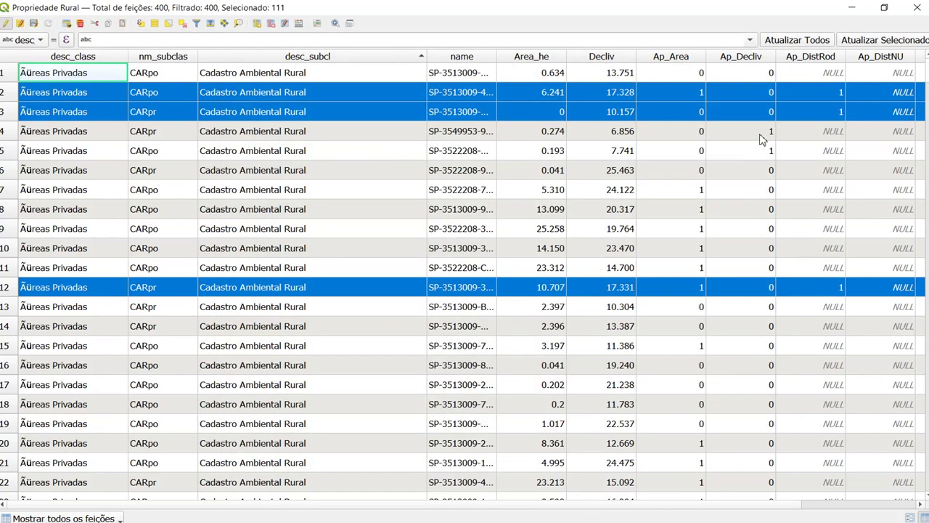
Invert the selection in the attribute table and set the existing Ap_DistRod field to 0 for those properties with the field calculator.
{"action": "scroll", "coordinate": [800, 128], "scroll_direction": "down", "scroll_amount": 2}
{"action": "scroll", "coordinate": [802, 128], "scroll_direction": "up", "scroll_amount": 2}
{"action": "scroll", "coordinate": [809, 138], "scroll_direction": "down", "scroll_amount": 3}
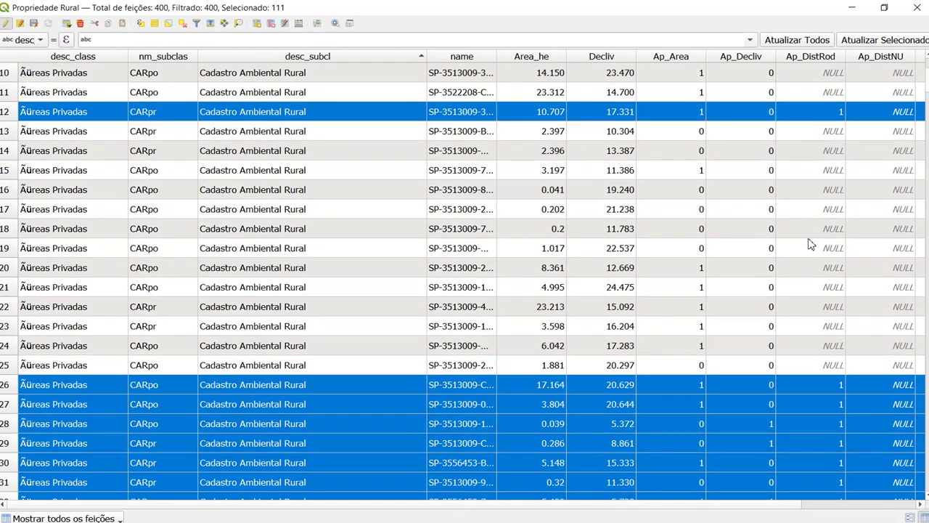
{"action": "left_click", "coordinate": [169, 24]}
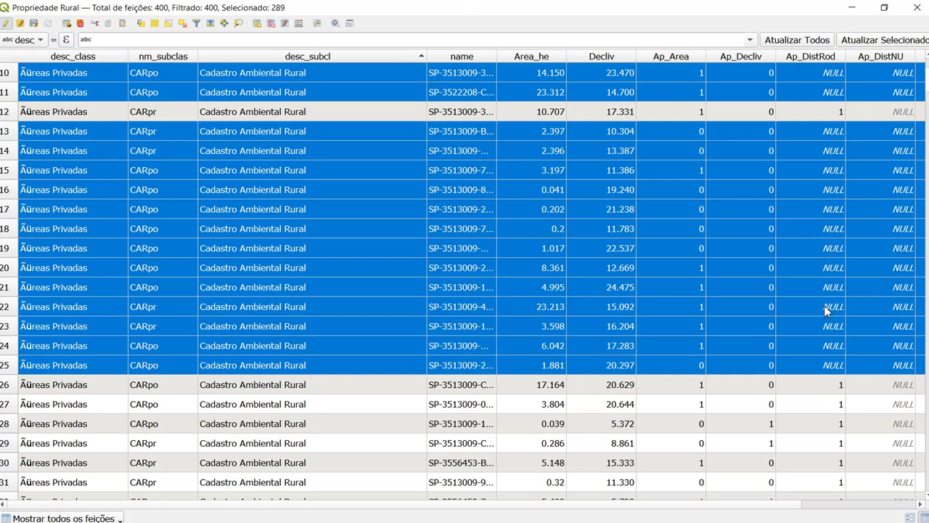
{"action": "left_click", "coordinate": [303, 24]}
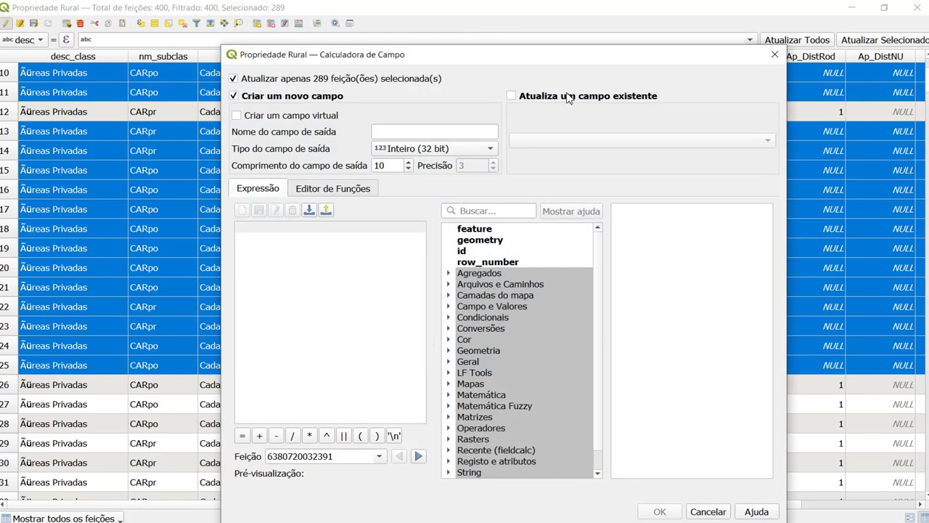
{"action": "left_click", "coordinate": [569, 98]}
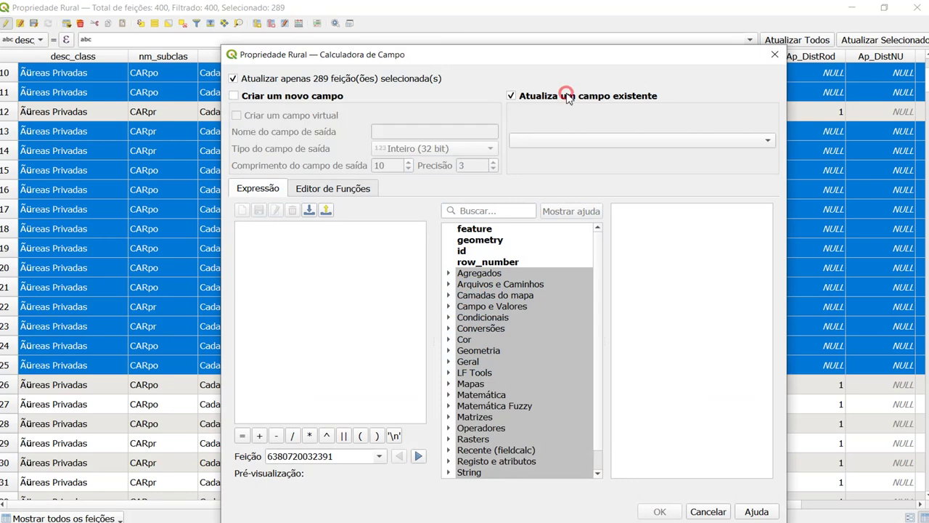
{"action": "left_click", "coordinate": [544, 141]}
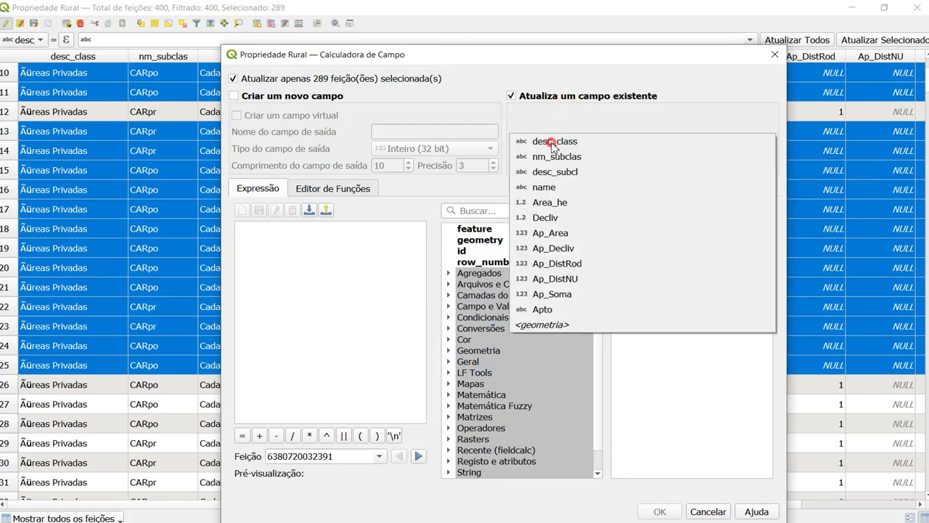
{"action": "left_click", "coordinate": [559, 263]}
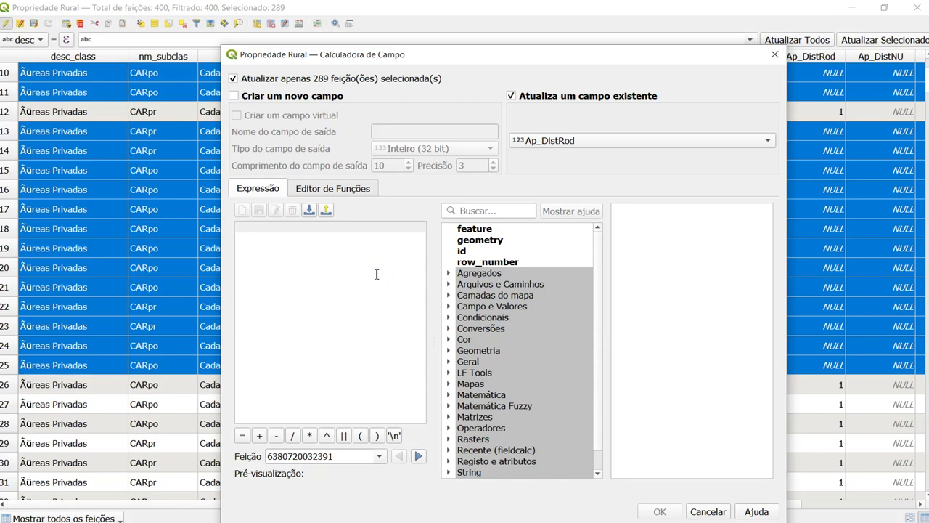
{"action": "type", "text": "0"}
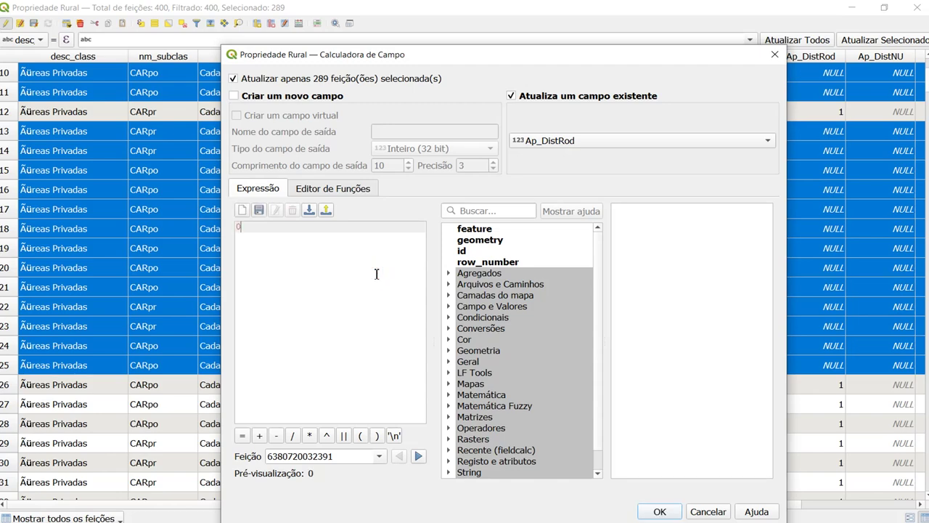
{"action": "left_click", "coordinate": [651, 513]}
{"action": "scroll", "coordinate": [807, 217], "scroll_direction": "down", "scroll_amount": 5}
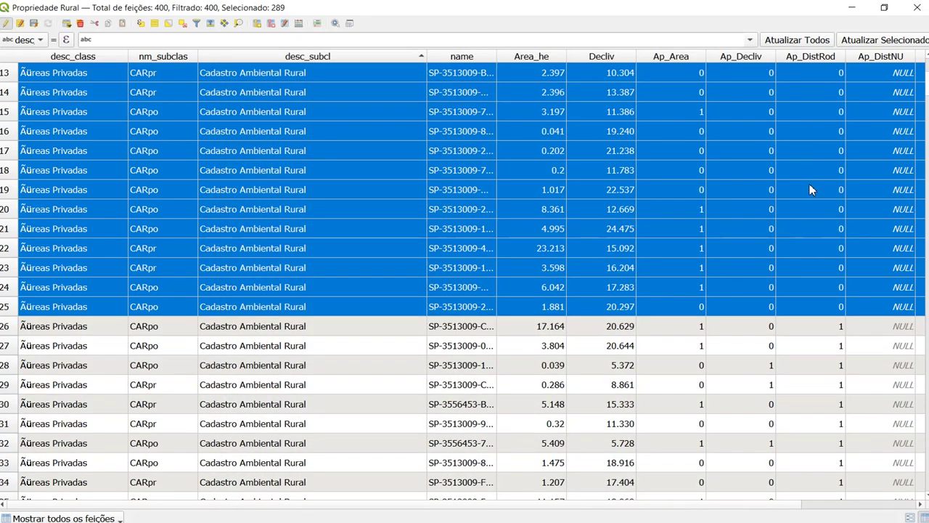
{"action": "scroll", "coordinate": [808, 259], "scroll_direction": "up", "scroll_amount": 6}
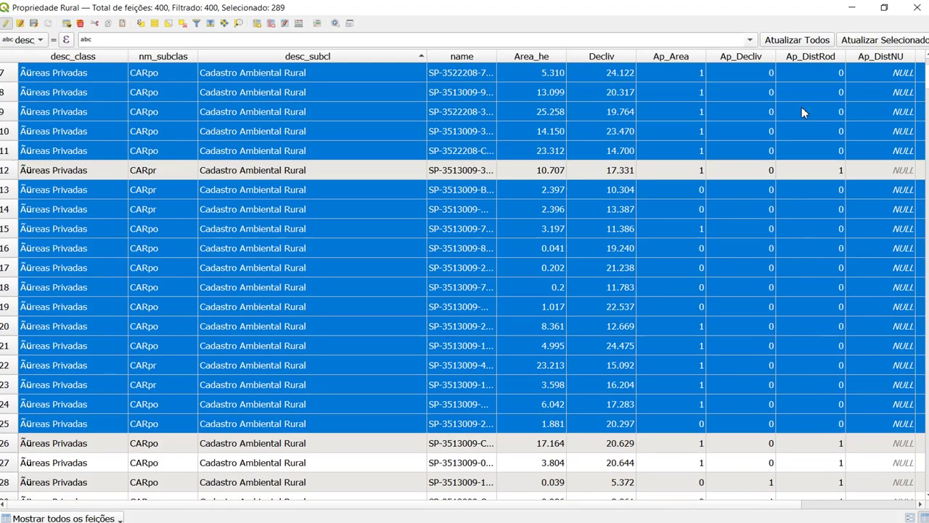
Save the Propriedade Rural edits and end the editing session, clear the feature selection, and close the attribute table.
{"action": "left_click", "coordinate": [6, 23]}
{"action": "left_click", "coordinate": [288, 180]}
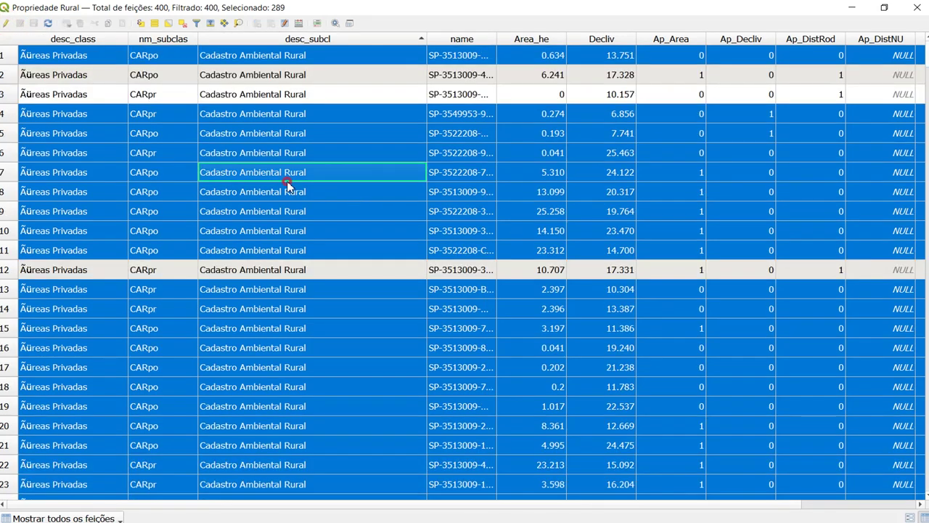
{"action": "left_click", "coordinate": [183, 25]}
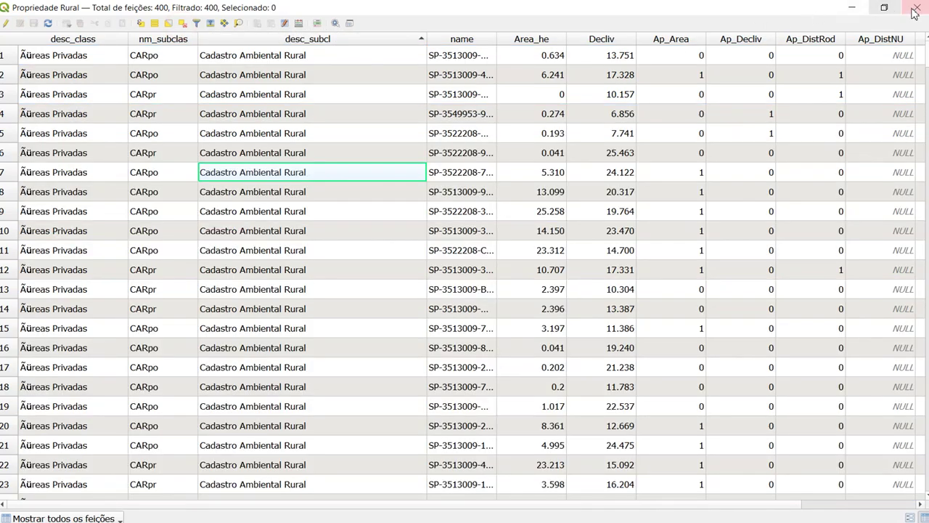
{"action": "left_click", "coordinate": [914, 9]}
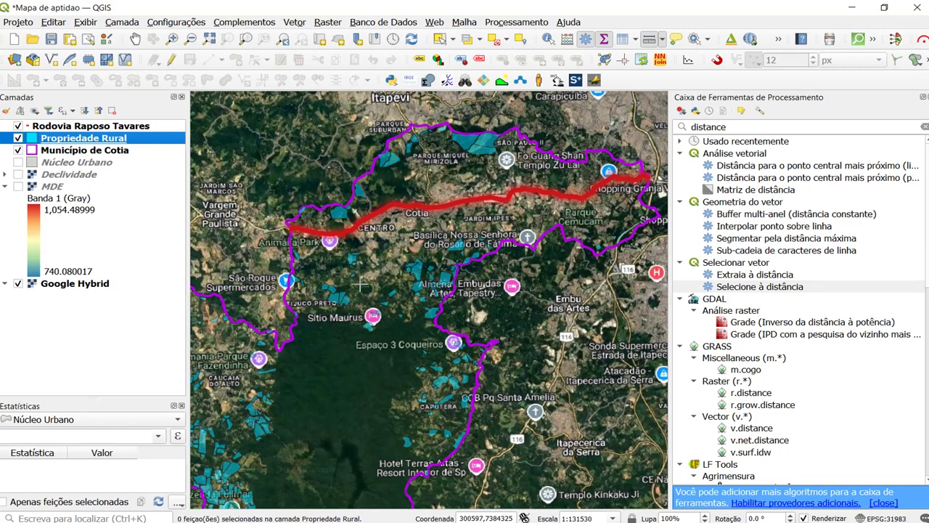
Make the Núcleo Urbano layer visible on the map and hide the Rodovia Raposo Tavares layer.
{"action": "left_click_drag", "start_coordinate": [389, 297], "coordinate": [427, 279]}
{"action": "left_click", "coordinate": [17, 162]}
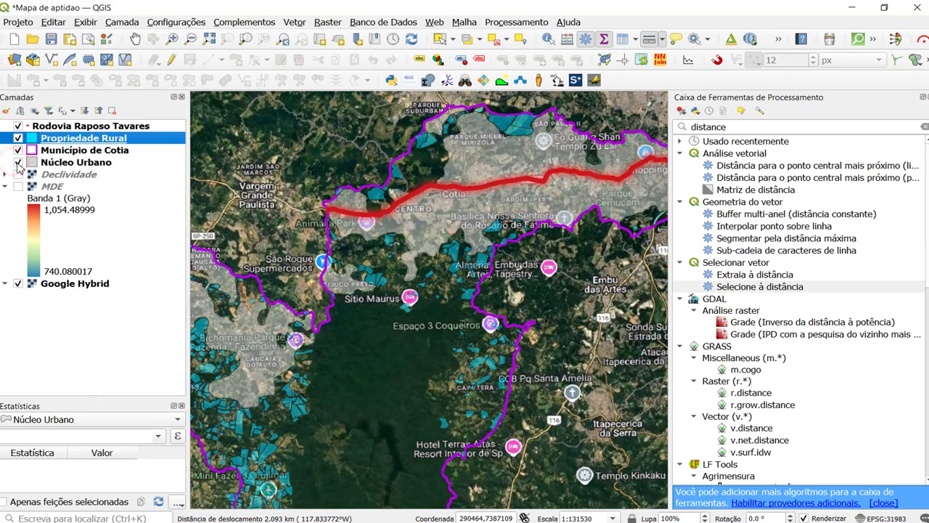
{"action": "scroll", "coordinate": [383, 264], "scroll_direction": "down", "scroll_amount": 2}
{"action": "scroll", "coordinate": [383, 265], "scroll_direction": "up", "scroll_amount": 2}
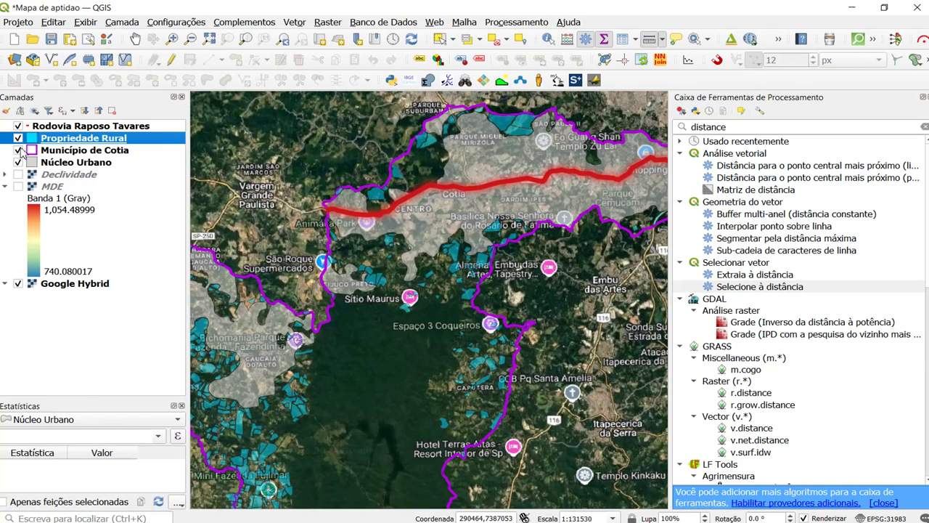
{"action": "left_click", "coordinate": [19, 127]}
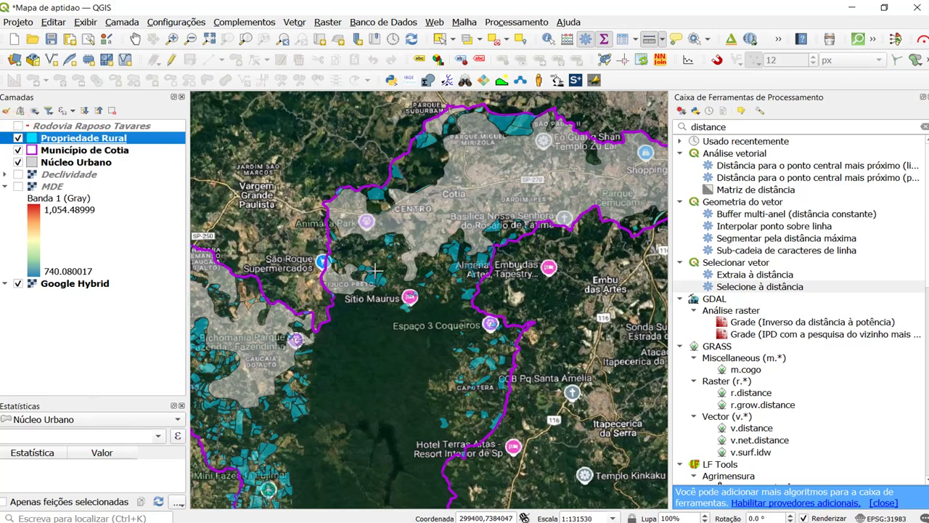
Select the Propriedade Rural features within 4000 metres of Núcleo Urbano as a new selection, using the Selecione à distância tool.
{"action": "left_click", "coordinate": [759, 287]}
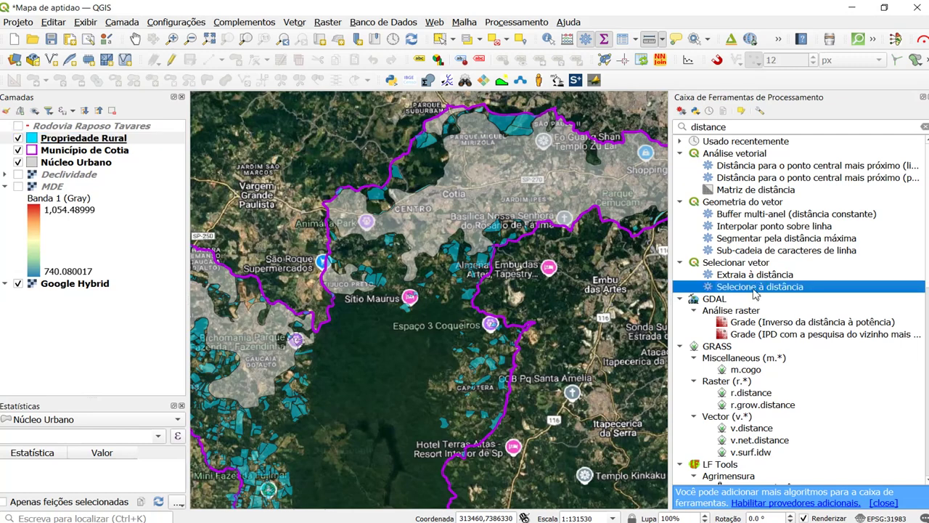
{"action": "double_click", "coordinate": [755, 288]}
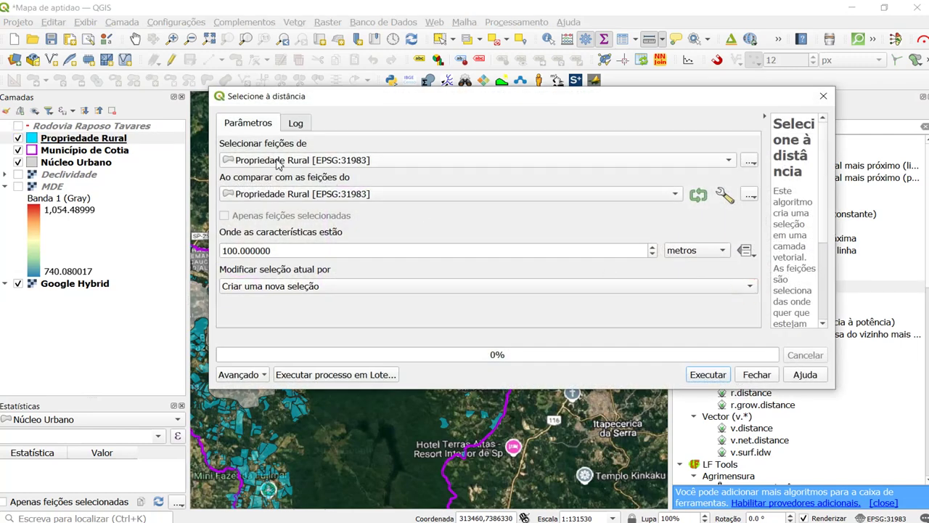
{"action": "left_click", "coordinate": [278, 162]}
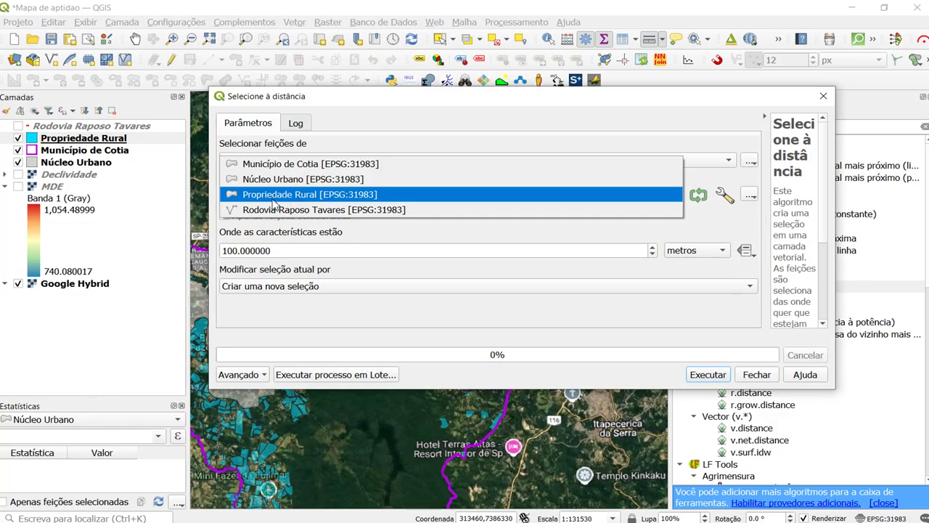
{"action": "left_click", "coordinate": [274, 194]}
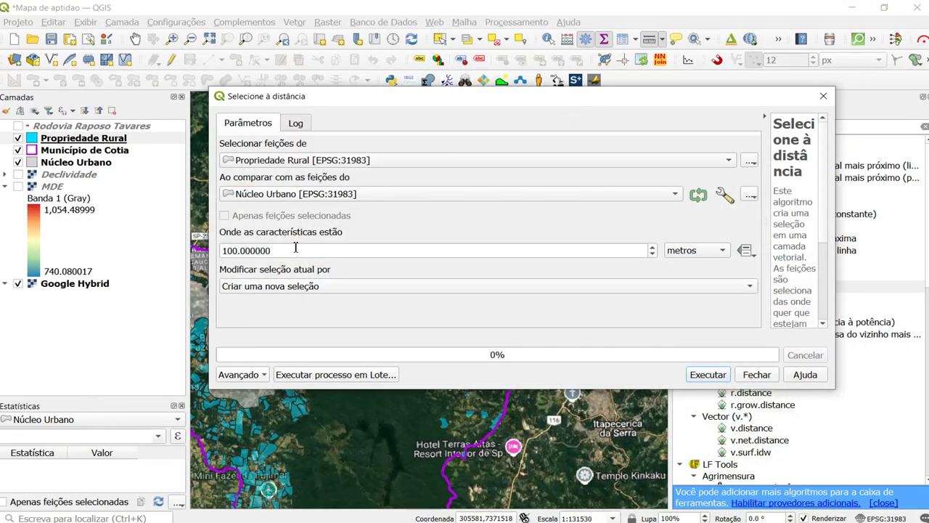
{"action": "left_click_drag", "start_coordinate": [296, 249], "coordinate": [140, 253]}
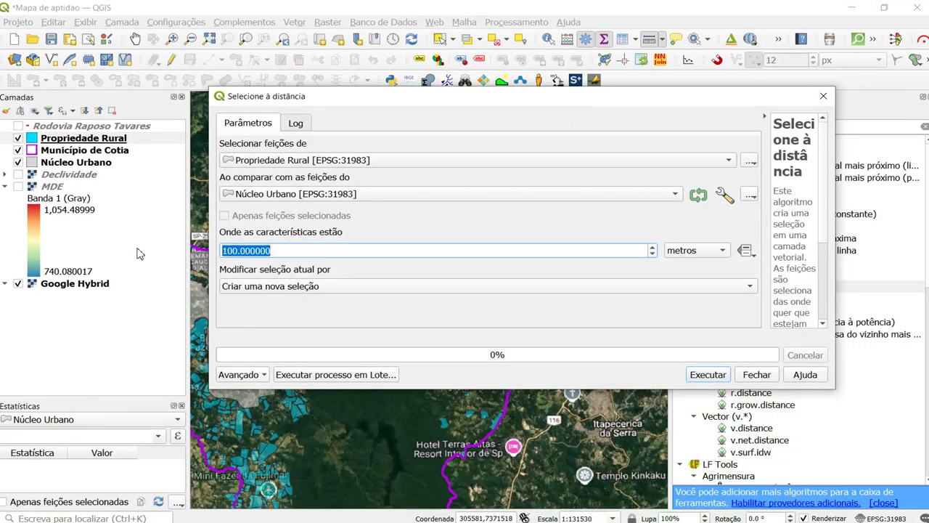
{"action": "type", "text": "4000"}
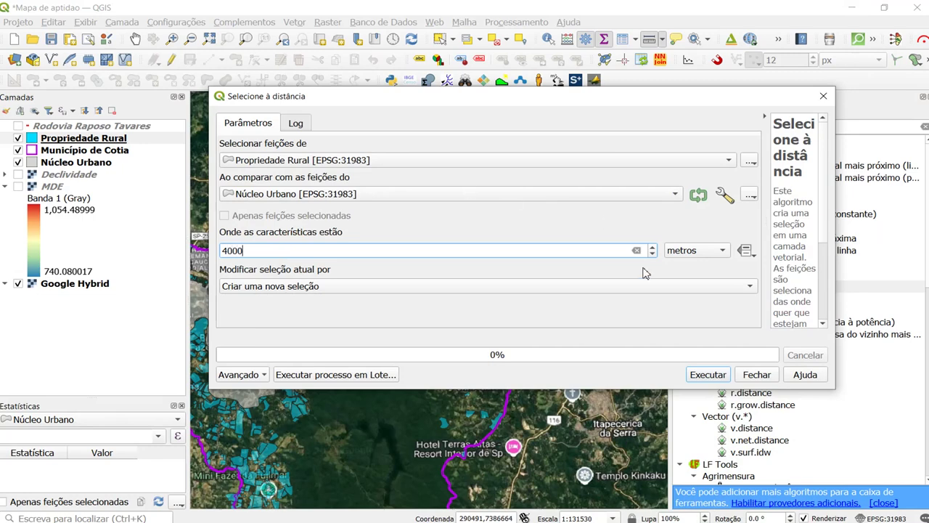
{"action": "left_click", "coordinate": [699, 379]}
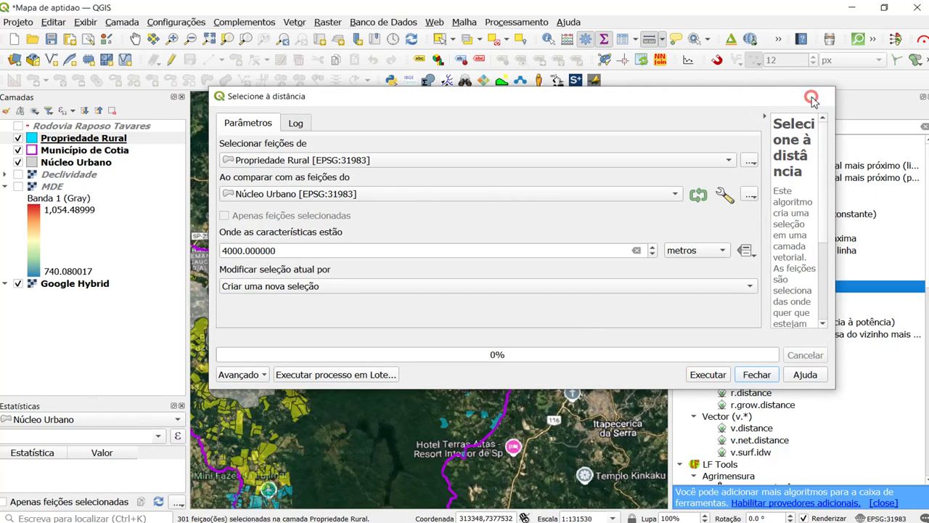
{"action": "left_click", "coordinate": [823, 96]}
Inspect the selected properties around the urban areas on the map, and open the Propriedade Rural attribute table.
{"action": "scroll", "coordinate": [372, 259], "scroll_direction": "down", "scroll_amount": 1}
{"action": "scroll", "coordinate": [366, 265], "scroll_direction": "up", "scroll_amount": 3}
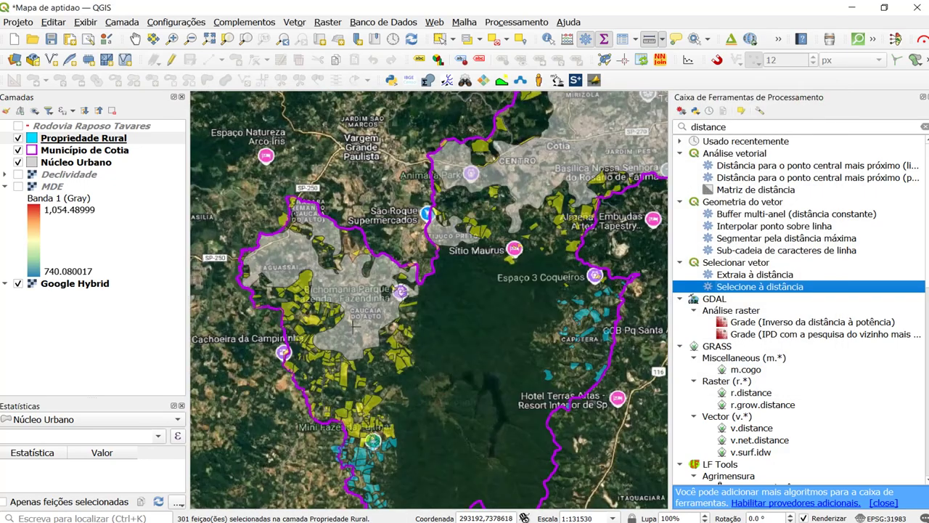
{"action": "scroll", "coordinate": [374, 309], "scroll_direction": "down", "scroll_amount": 1}
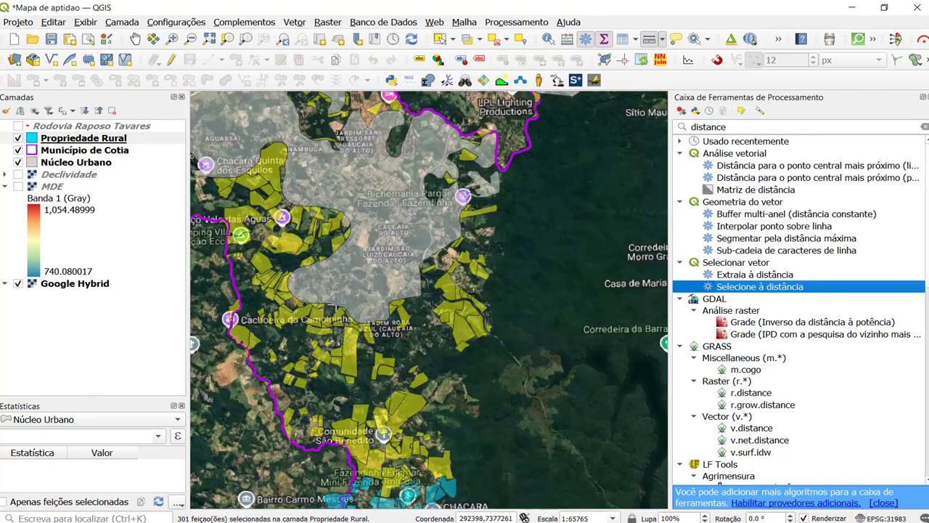
{"action": "scroll", "coordinate": [333, 305], "scroll_direction": "down", "scroll_amount": 1}
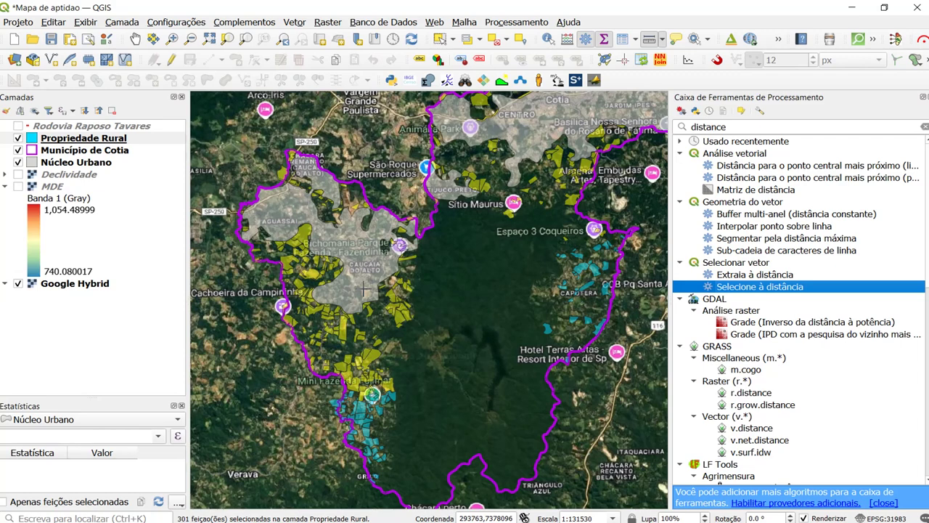
{"action": "scroll", "coordinate": [366, 289], "scroll_direction": "down", "scroll_amount": 2}
{"action": "scroll", "coordinate": [397, 274], "scroll_direction": "up", "scroll_amount": 2}
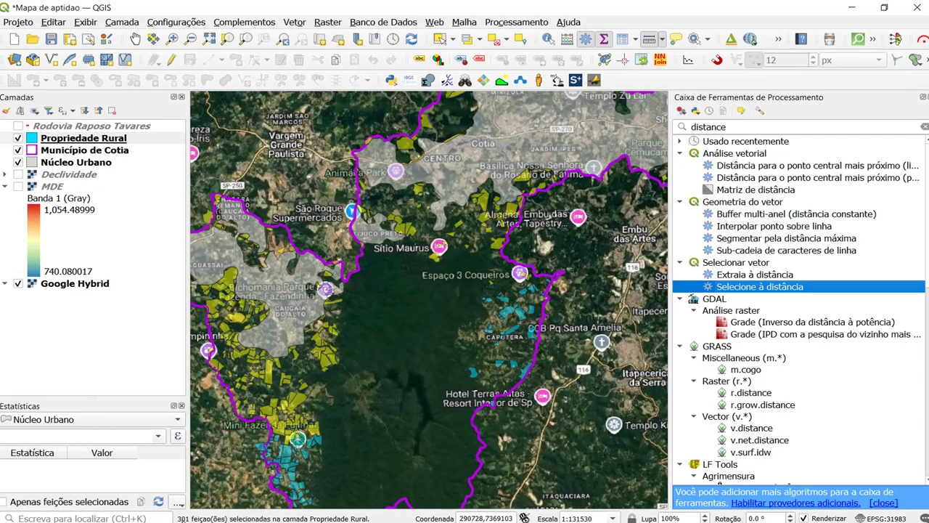
{"action": "left_click", "coordinate": [86, 141]}
{"action": "right_click", "coordinate": [86, 145]}
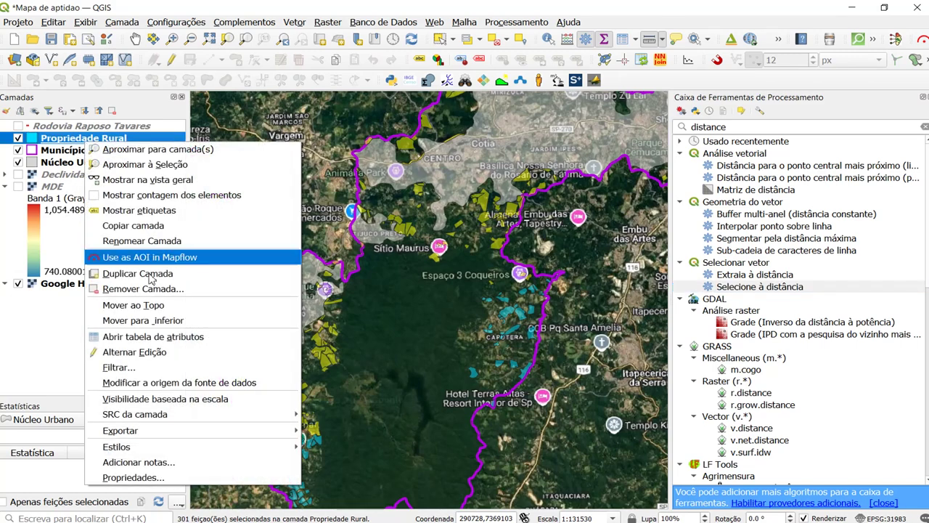
{"action": "left_click", "coordinate": [151, 338]}
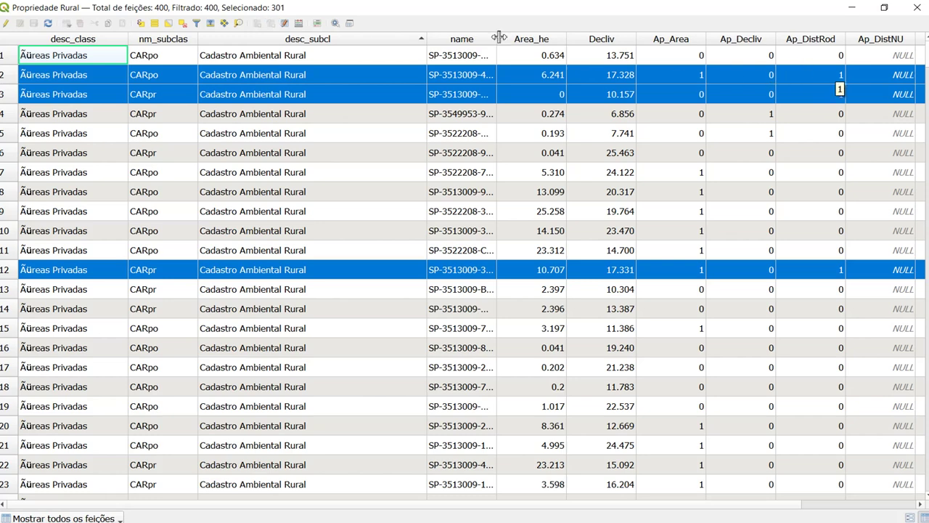
Set the existing Ap_DistNU field to 1 for the selected properties with the field calculator, and check the column.
{"action": "left_click", "coordinate": [298, 24]}
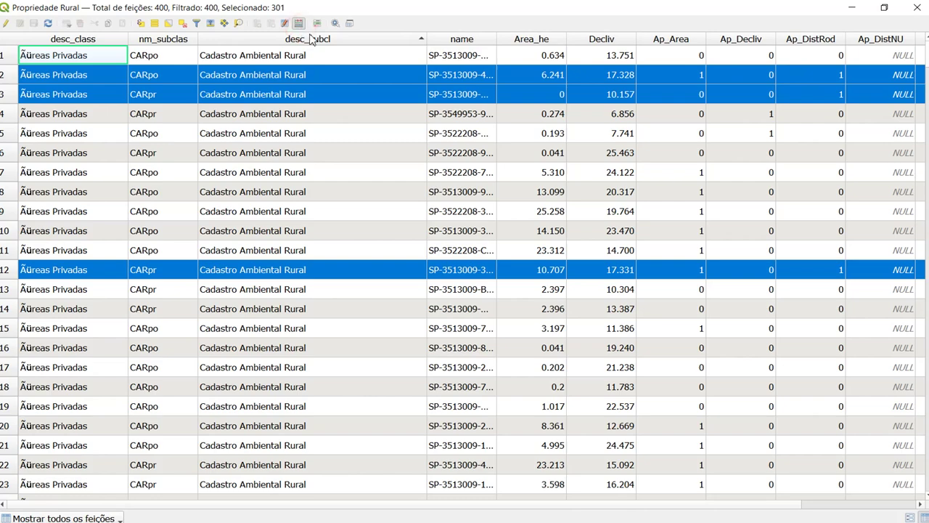
{"action": "left_click", "coordinate": [535, 96]}
{"action": "left_click", "coordinate": [535, 149]}
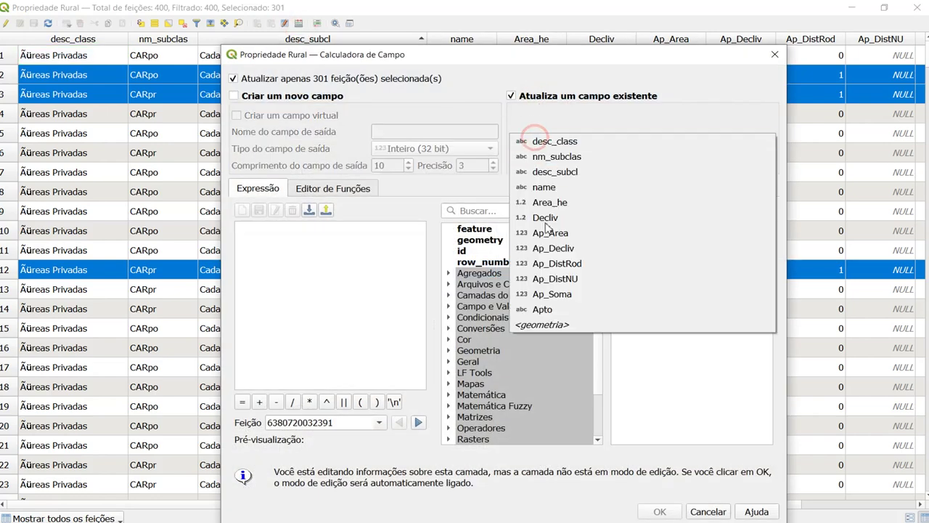
{"action": "left_click", "coordinate": [551, 279]}
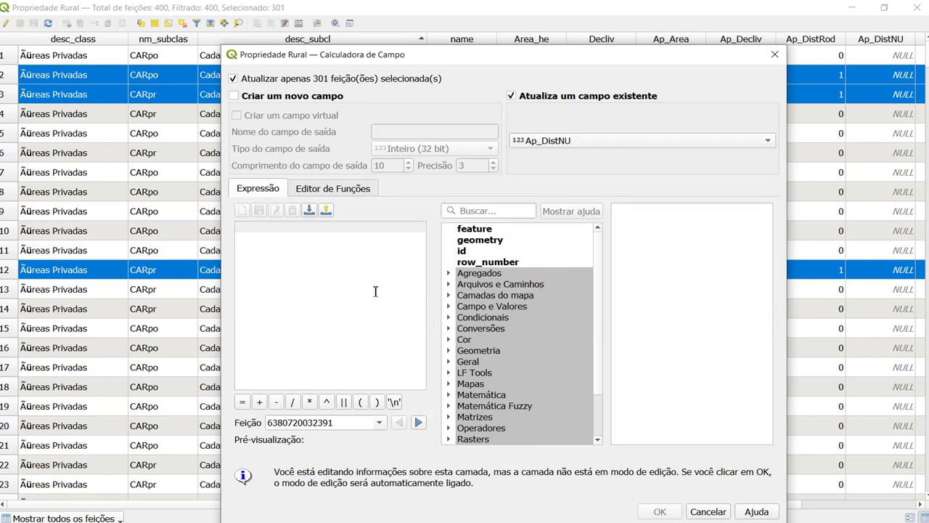
{"action": "type", "text": "1"}
{"action": "left_click", "coordinate": [657, 511]}
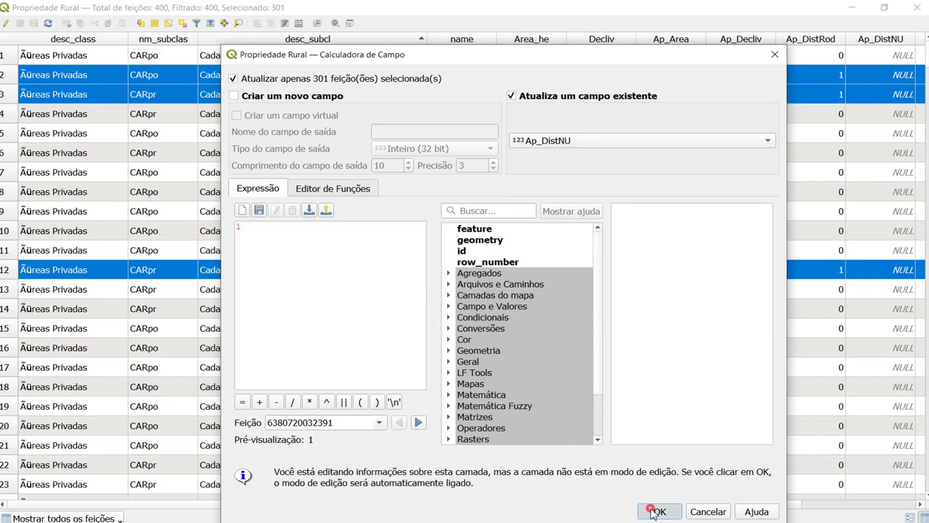
{"action": "scroll", "coordinate": [813, 193], "scroll_direction": "down", "scroll_amount": 4}
{"action": "scroll", "coordinate": [813, 193], "scroll_direction": "up", "scroll_amount": 4}
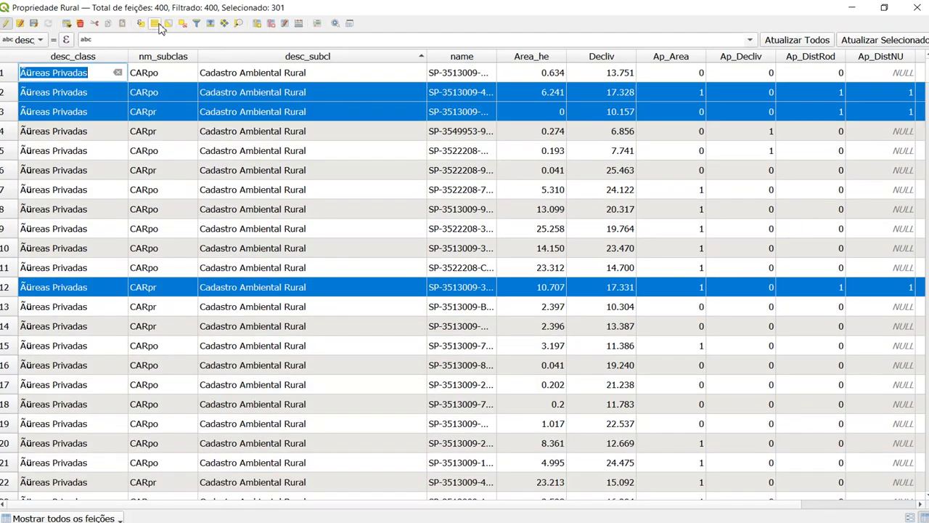
Invert the selection of rural properties and set the existing Ap_DistNU field to 0 for them with the field calculator.
{"action": "left_click", "coordinate": [165, 25]}
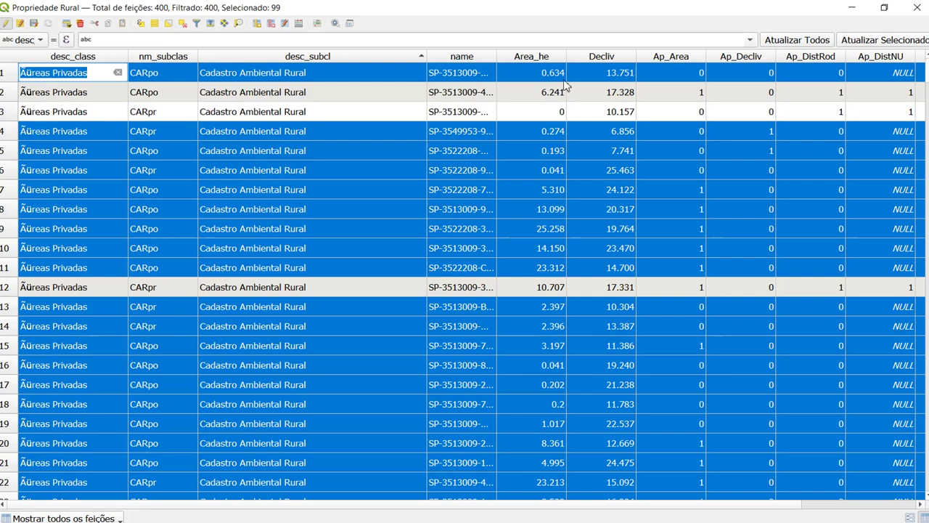
{"action": "left_click", "coordinate": [300, 24]}
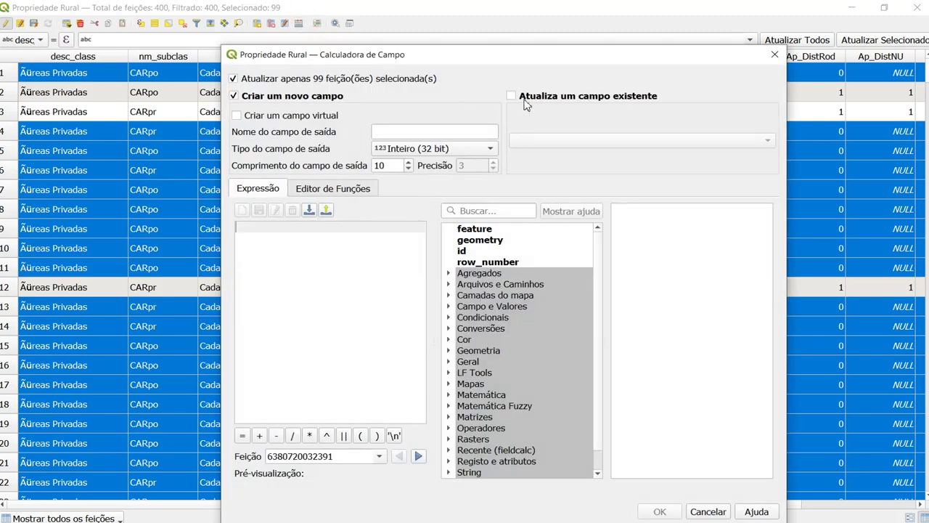
{"action": "left_click", "coordinate": [521, 99]}
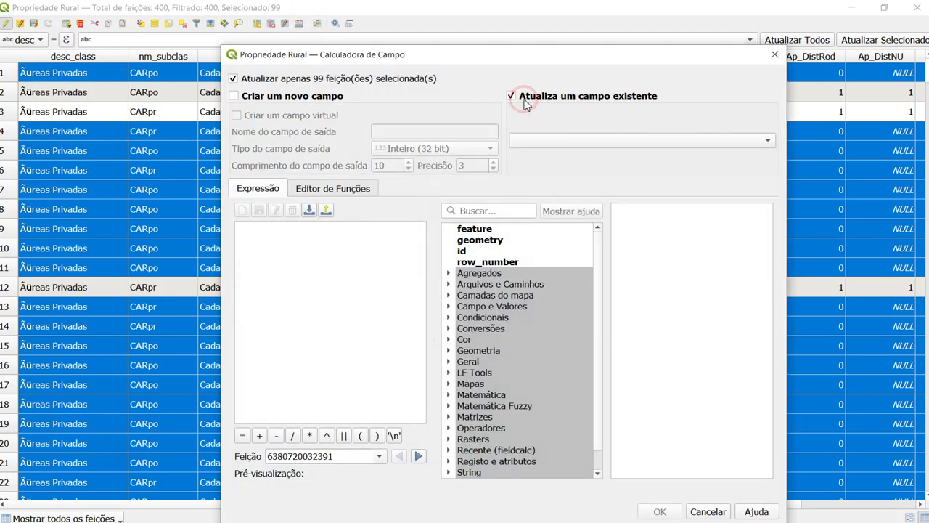
{"action": "left_click", "coordinate": [549, 141]}
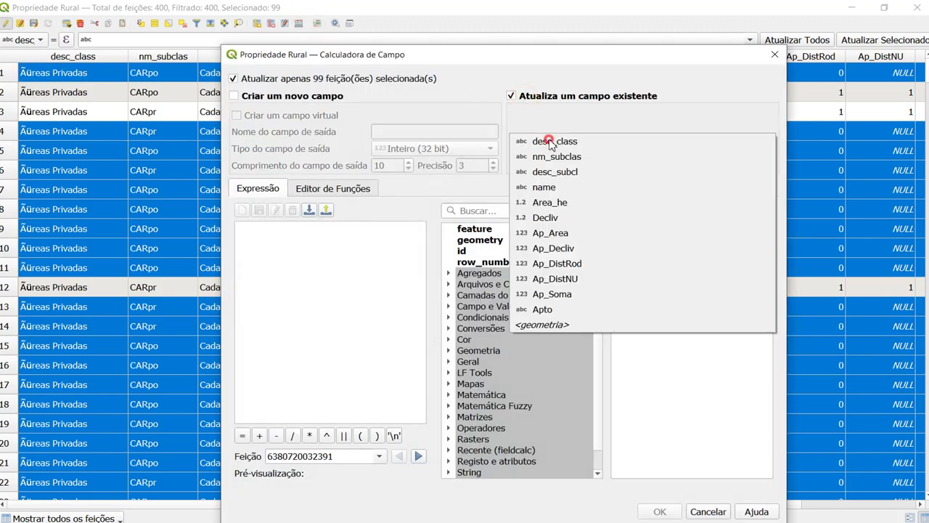
{"action": "left_click", "coordinate": [558, 283]}
{"action": "left_click", "coordinate": [387, 280]}
{"action": "type", "text": "0"}
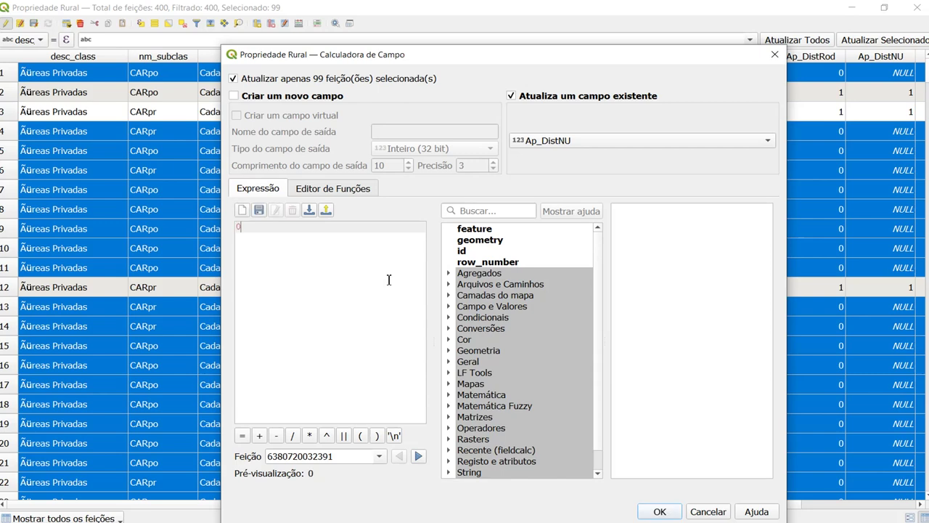
{"action": "left_click", "coordinate": [658, 511]}
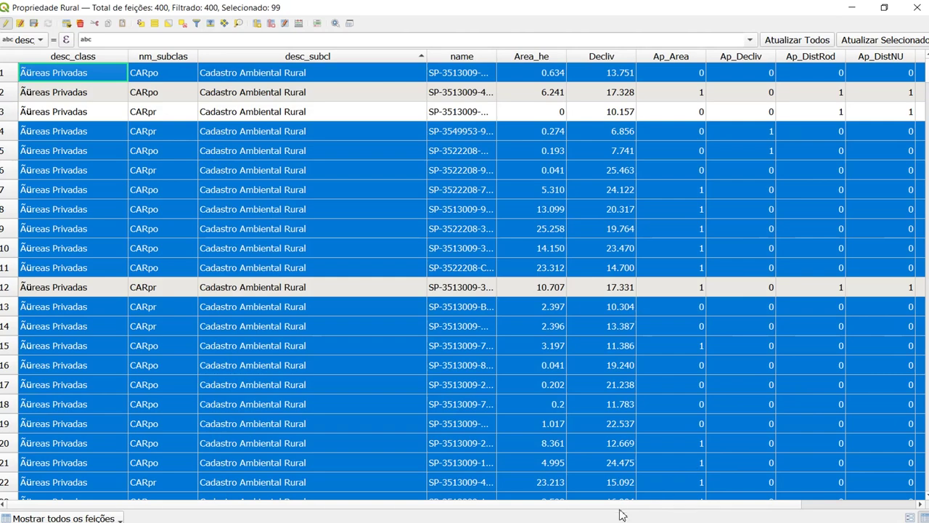
End editing of the Propriedade Rural layer with the changes saved, and clear the selection of all properties.
{"action": "left_click_drag", "start_coordinate": [619, 504], "coordinate": [747, 514]}
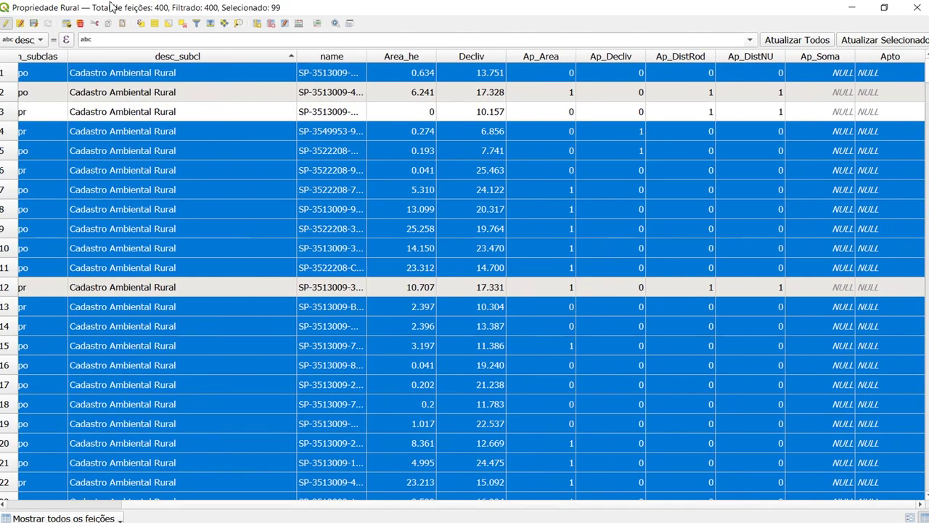
{"action": "left_click", "coordinate": [8, 24]}
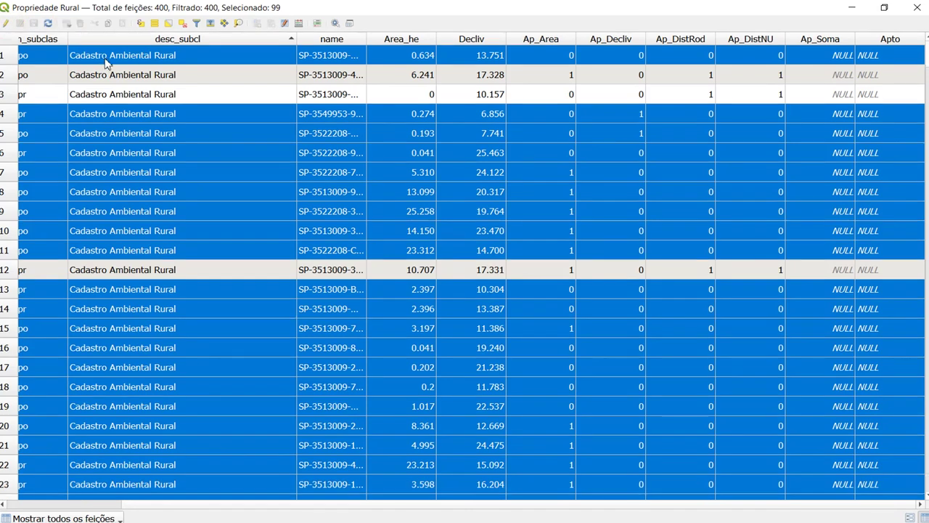
{"action": "left_click", "coordinate": [182, 24]}
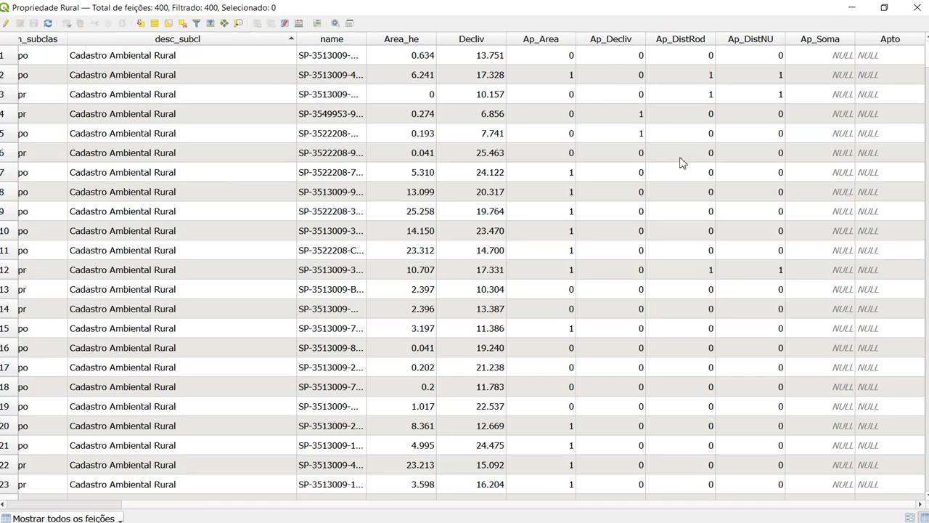
{"action": "scroll", "coordinate": [758, 201], "scroll_direction": "down", "scroll_amount": 3}
{"action": "scroll", "coordinate": [758, 202], "scroll_direction": "up", "scroll_amount": 3}
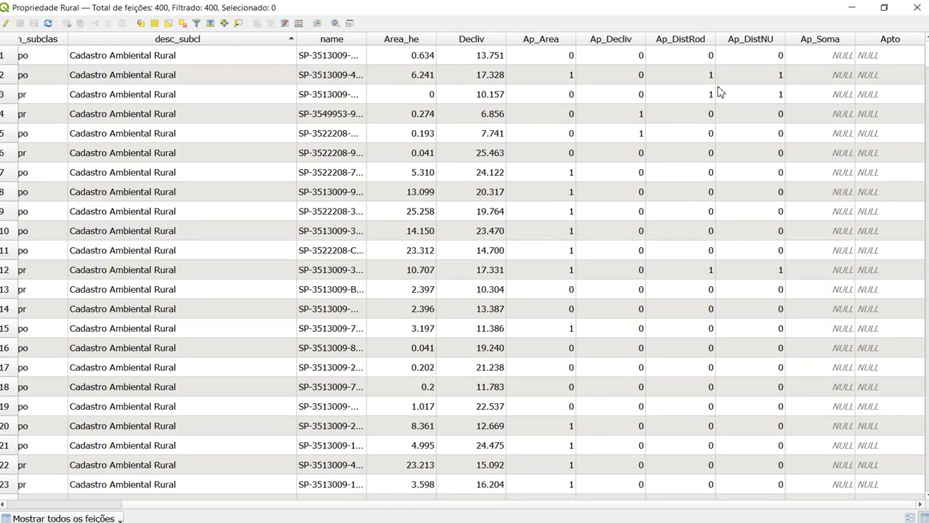
Fill the existing Ap_Soma field for all properties with the expression "Ap_Area" + "Ap_Decliv" + "Ap_DistRod" + "Ap_DistNU" in the field calculator.
{"action": "left_click", "coordinate": [299, 24]}
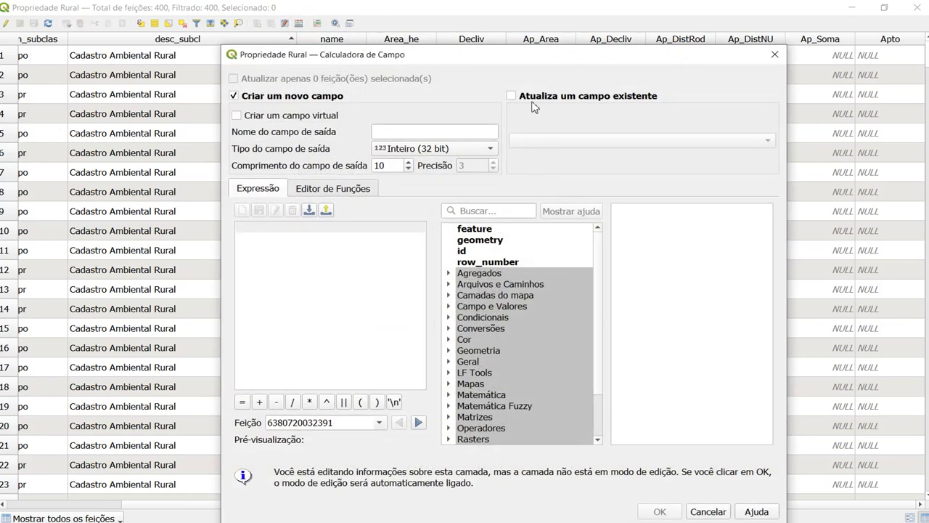
{"action": "left_click", "coordinate": [528, 97]}
{"action": "left_click", "coordinate": [530, 141]}
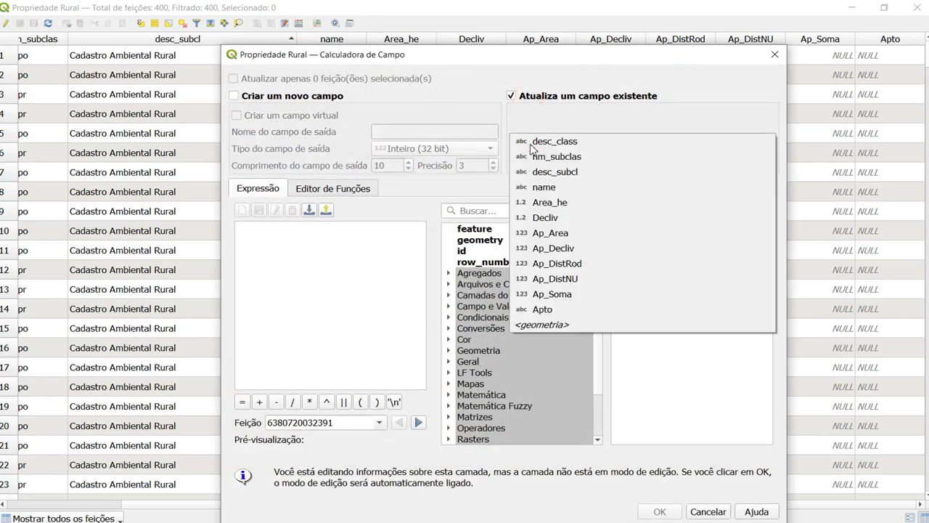
{"action": "left_click", "coordinate": [570, 293]}
{"action": "left_click", "coordinate": [448, 307]}
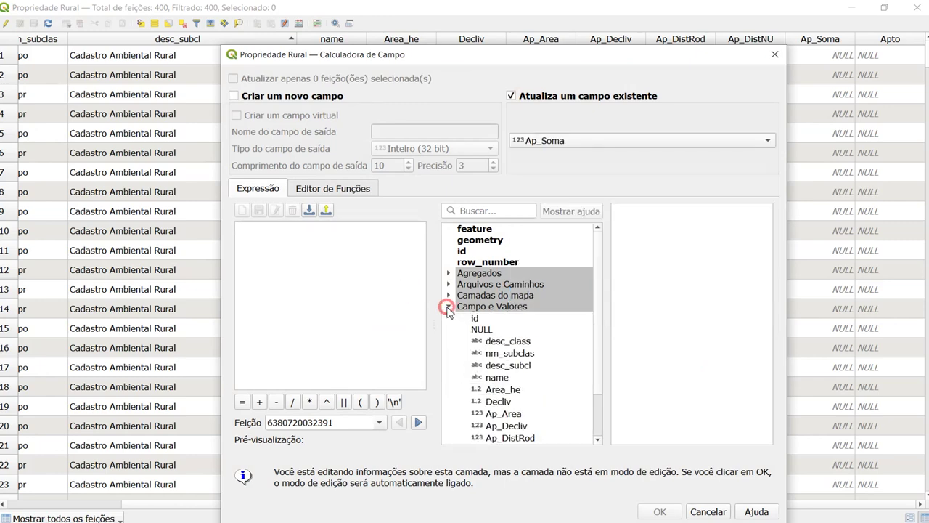
{"action": "scroll", "coordinate": [493, 326], "scroll_direction": "down", "scroll_amount": 3}
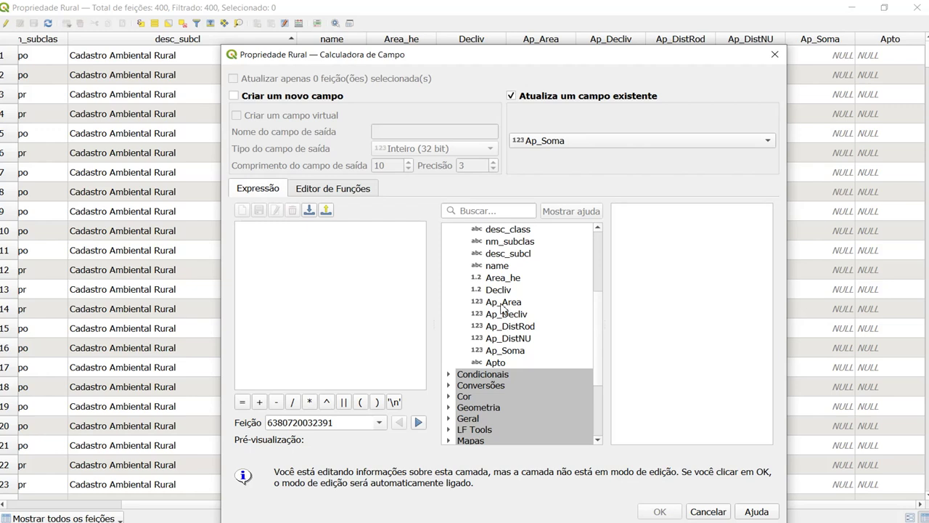
{"action": "double_click", "coordinate": [501, 304]}
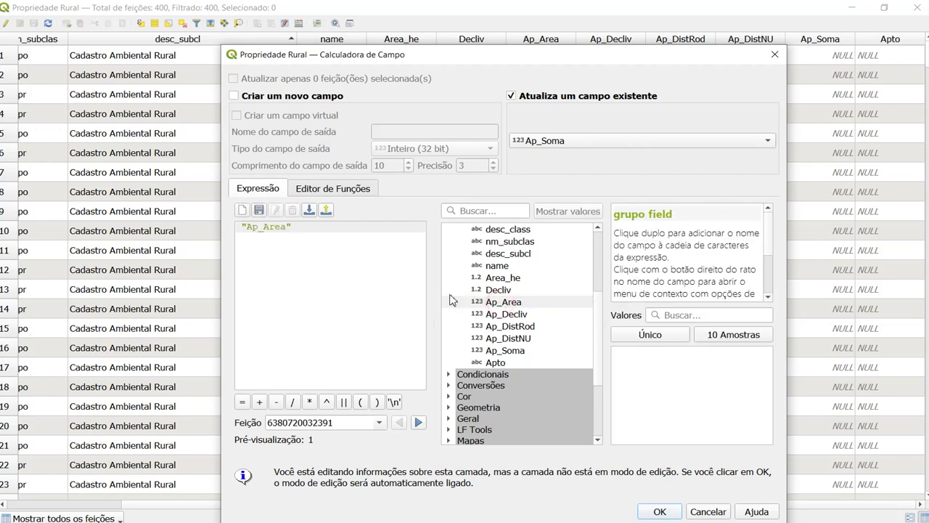
{"action": "type", "text": "+"}
{"action": "double_click", "coordinate": [498, 315]}
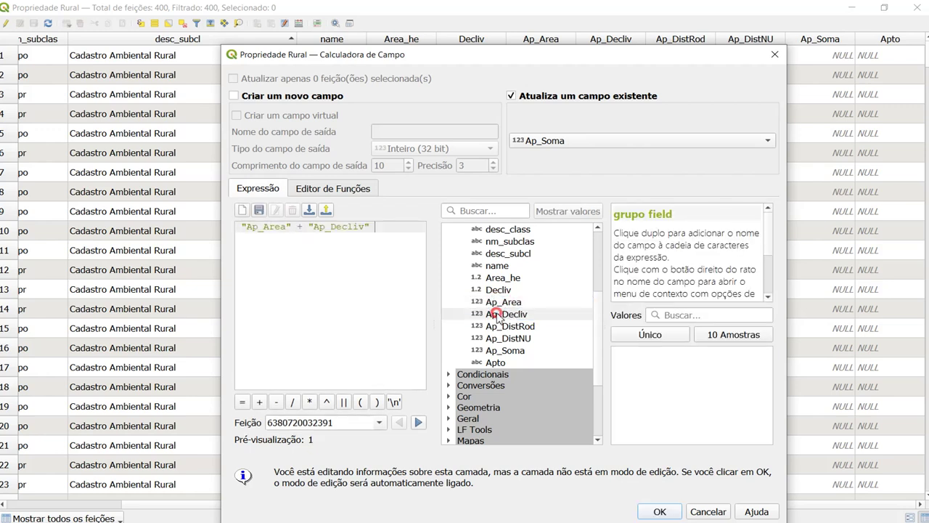
{"action": "type", "text": "+"}
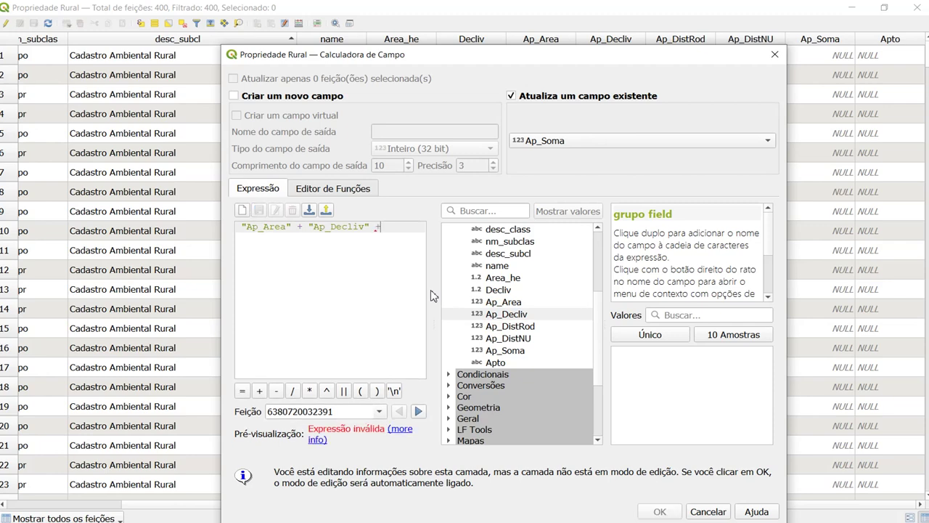
{"action": "double_click", "coordinate": [510, 327]}
{"action": "type", "text": "+"}
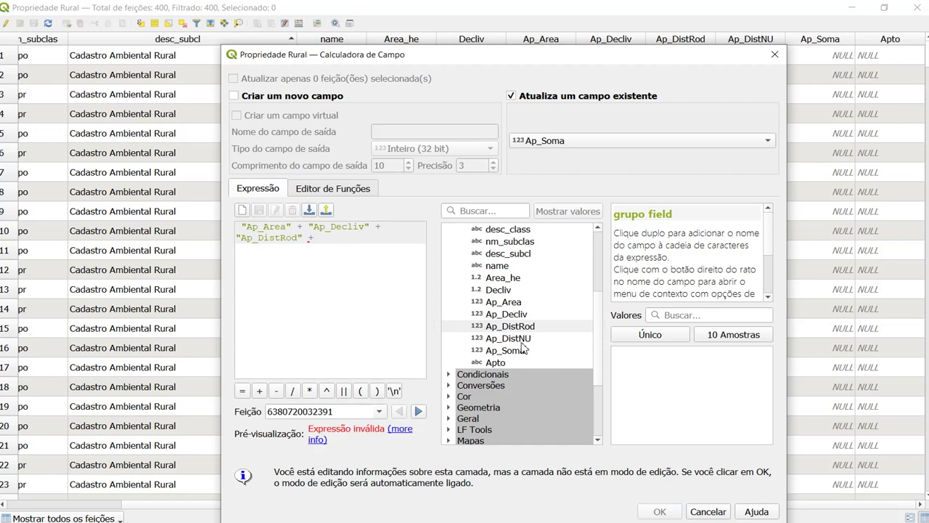
{"action": "double_click", "coordinate": [508, 338]}
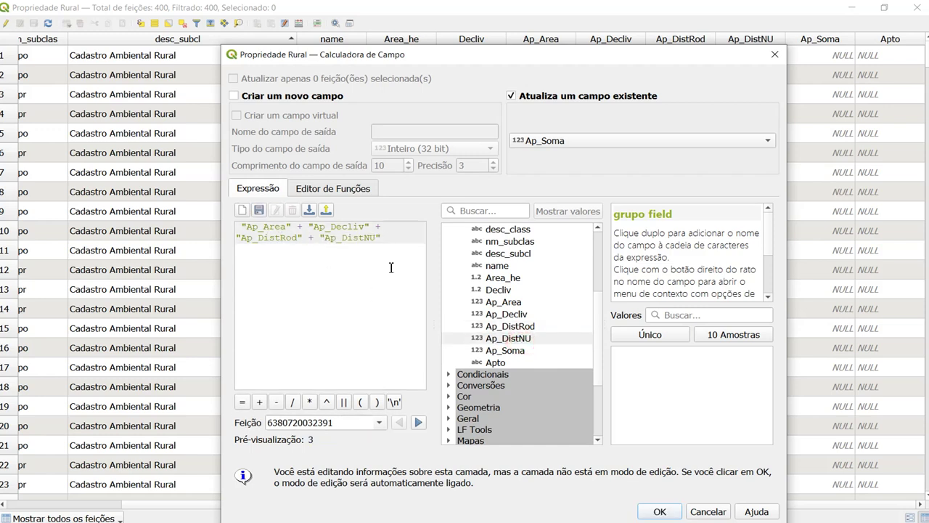
{"action": "left_click", "coordinate": [660, 511]}
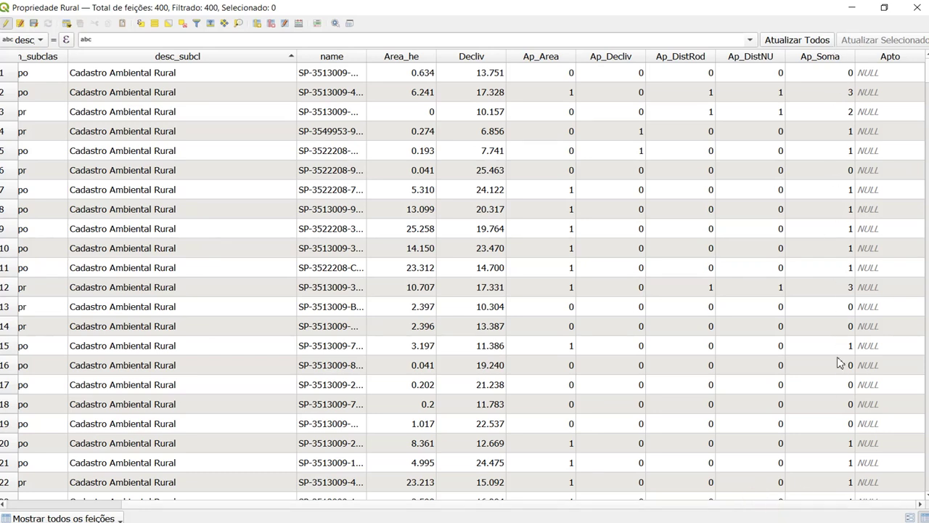
Save the Propriedade Rural edits, end editing, and sort the attribute table by Ap_Soma in ascending order.
{"action": "left_click", "coordinate": [6, 23]}
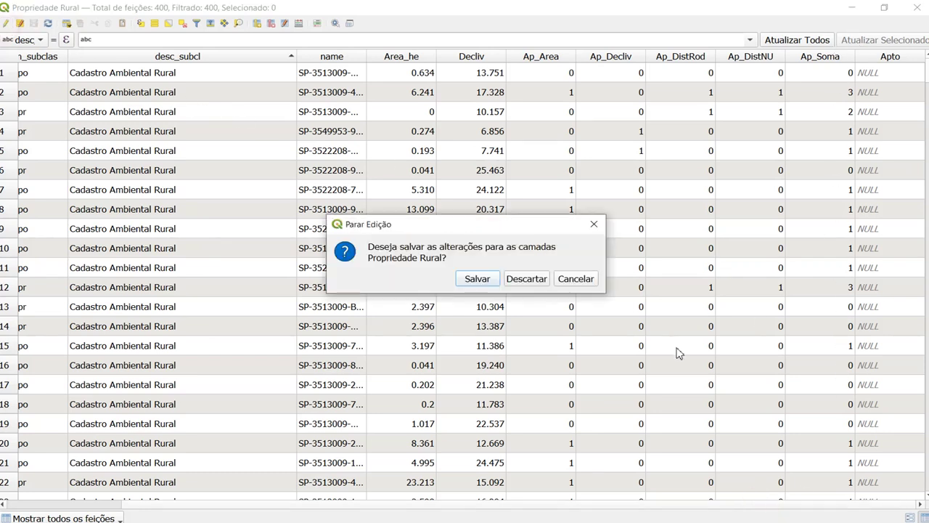
{"action": "left_click", "coordinate": [476, 278]}
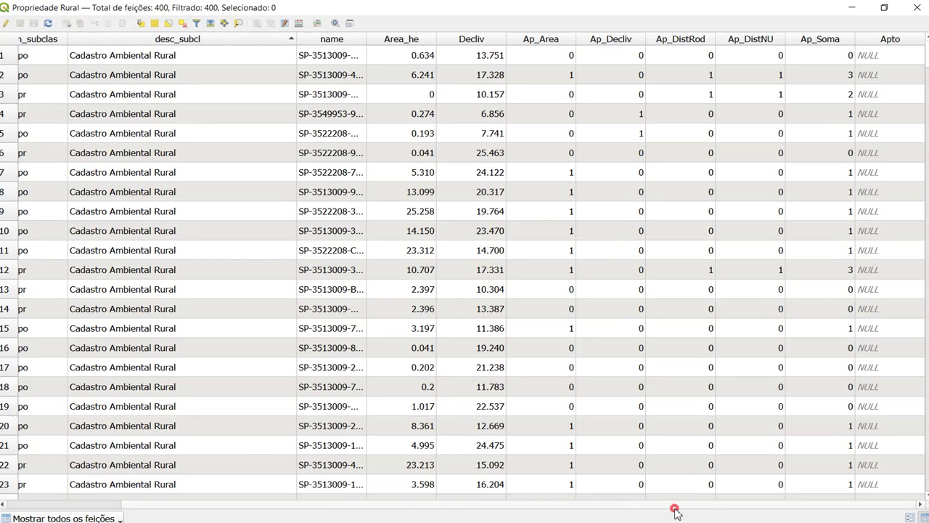
{"action": "left_click", "coordinate": [885, 40]}
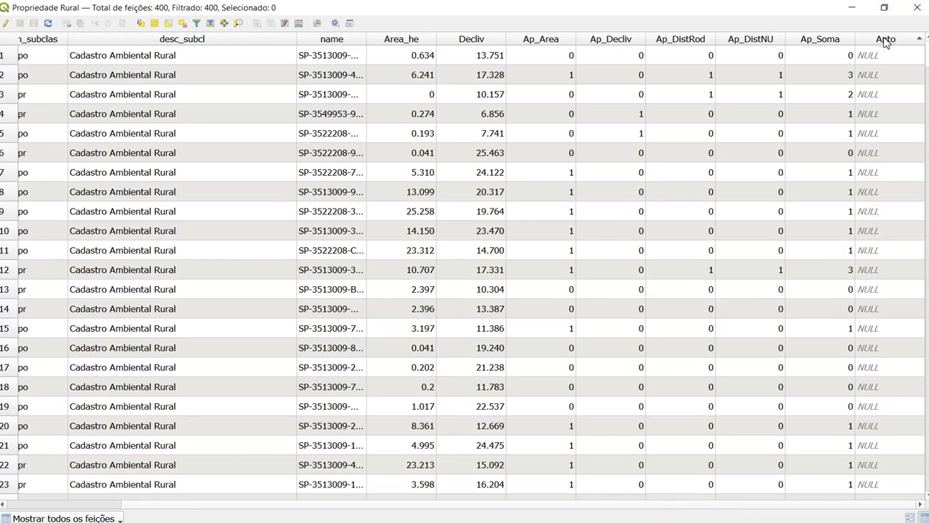
{"action": "left_click", "coordinate": [886, 40]}
{"action": "left_click", "coordinate": [885, 40]}
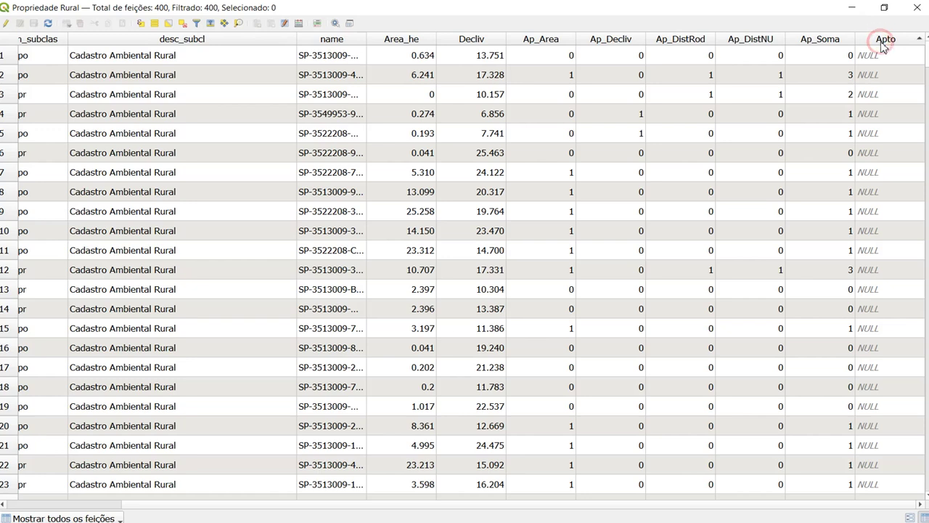
{"action": "left_click", "coordinate": [821, 40]}
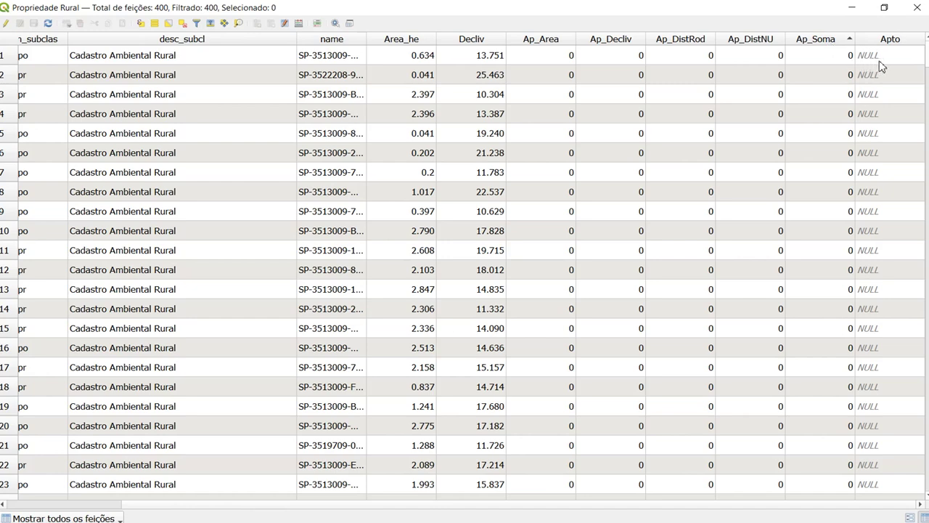
Switch to Foxit PDF Reader to check which score sums the exercise classifies as apt, restricted and inapt, and return to the attribute table.
{"action": "left_click", "coordinate": [923, 57]}
{"action": "left_click_drag", "start_coordinate": [927, 59], "coordinate": [927, 51]}
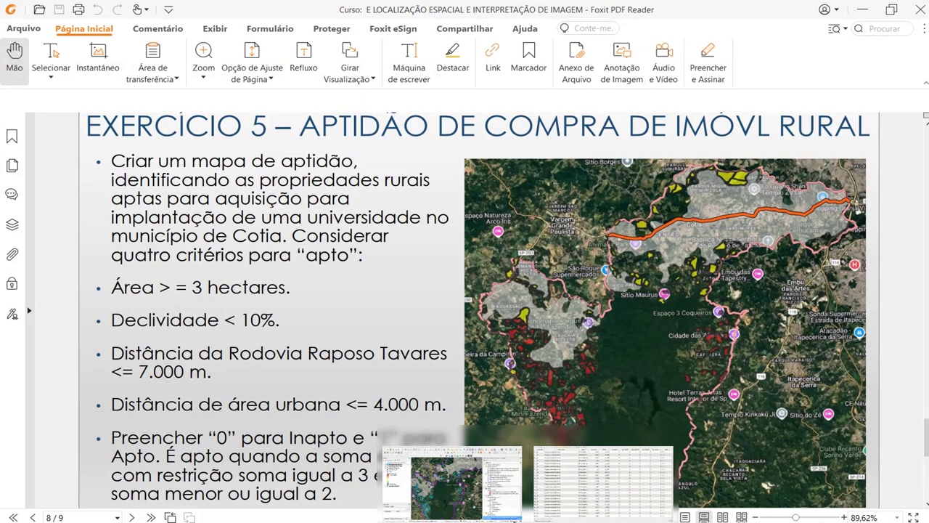
{"action": "scroll", "coordinate": [294, 416], "scroll_direction": "down", "scroll_amount": 1}
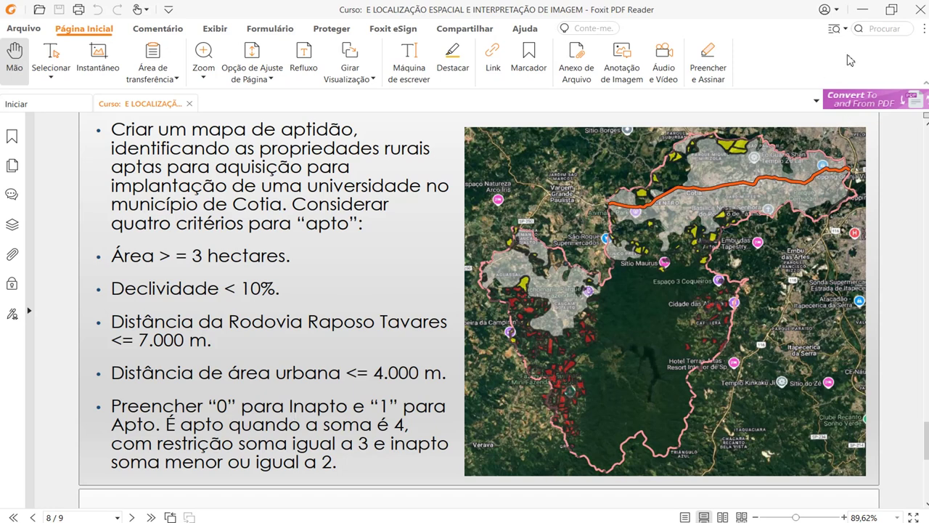
{"action": "left_click", "coordinate": [862, 10]}
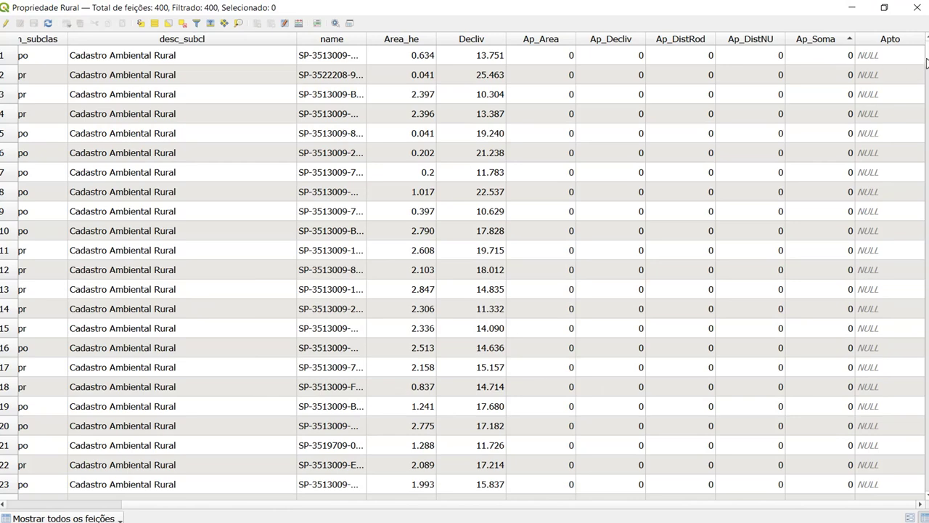
Select all properties with an Ap_Soma of 0 to 2, from the first row through row 298 of the sorted table.
{"action": "left_click", "coordinate": [13, 56]}
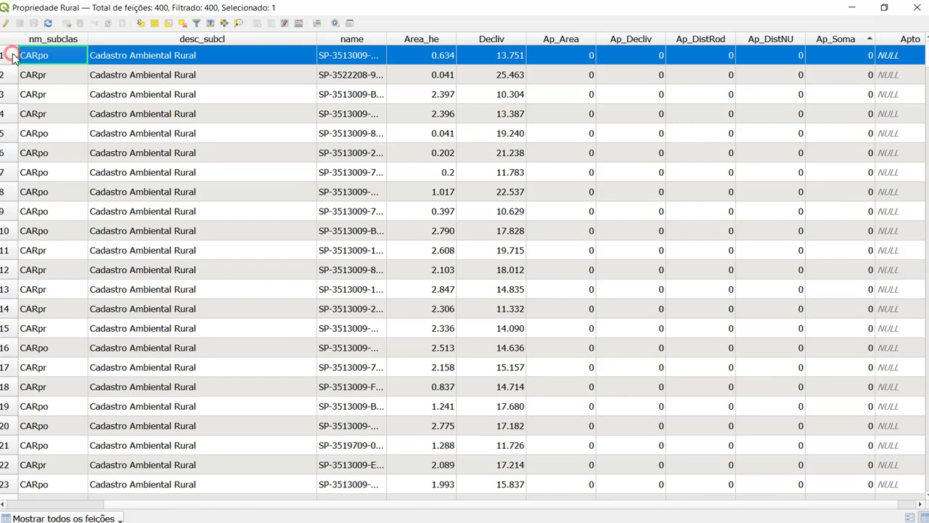
{"action": "left_click_drag", "start_coordinate": [927, 64], "coordinate": [926, 189]}
{"action": "left_click_drag", "start_coordinate": [926, 249], "coordinate": [926, 380]}
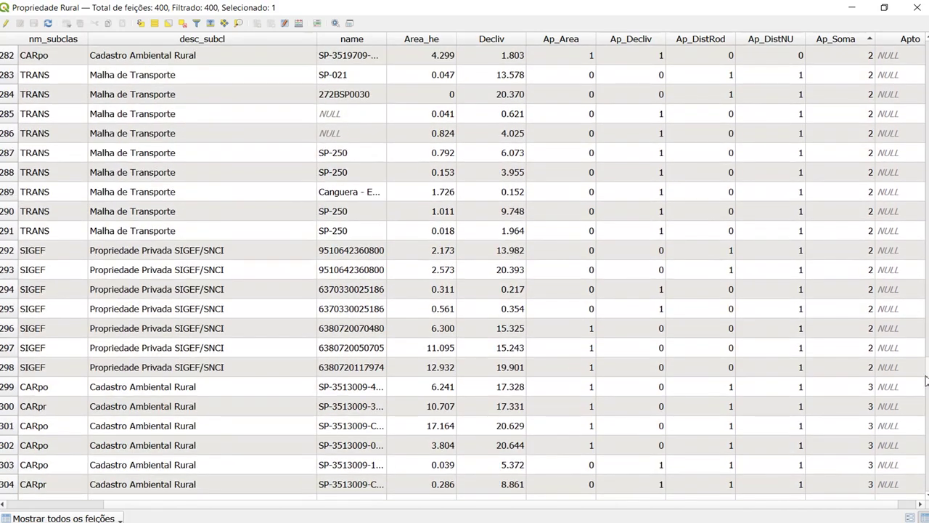
{"action": "left_click", "coordinate": [8, 351], "text": "shift"}
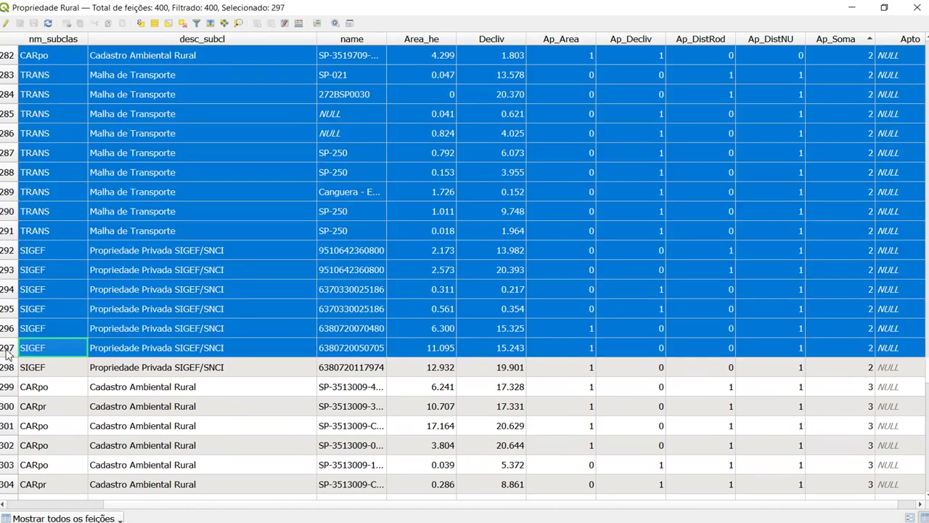
{"action": "left_click", "coordinate": [7, 368], "text": "shift"}
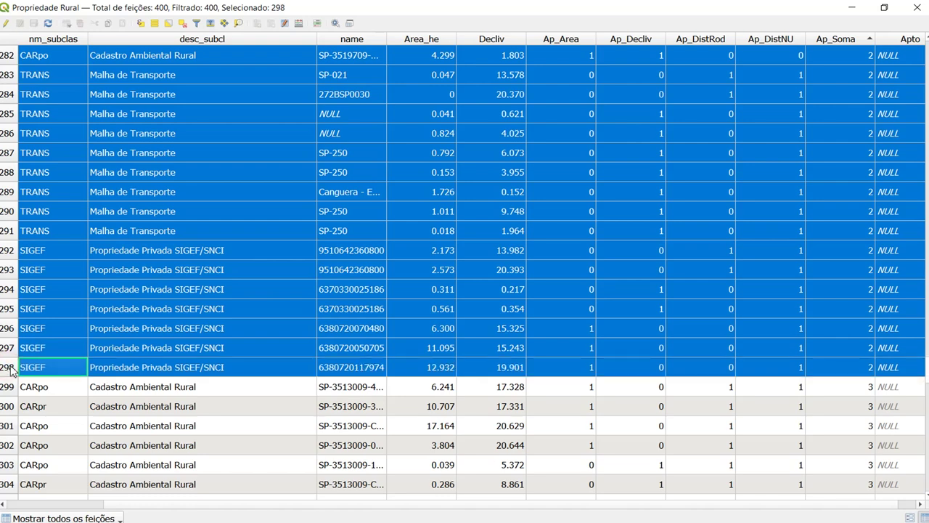
{"action": "left_click", "coordinate": [10, 368], "text": "ctrl"}
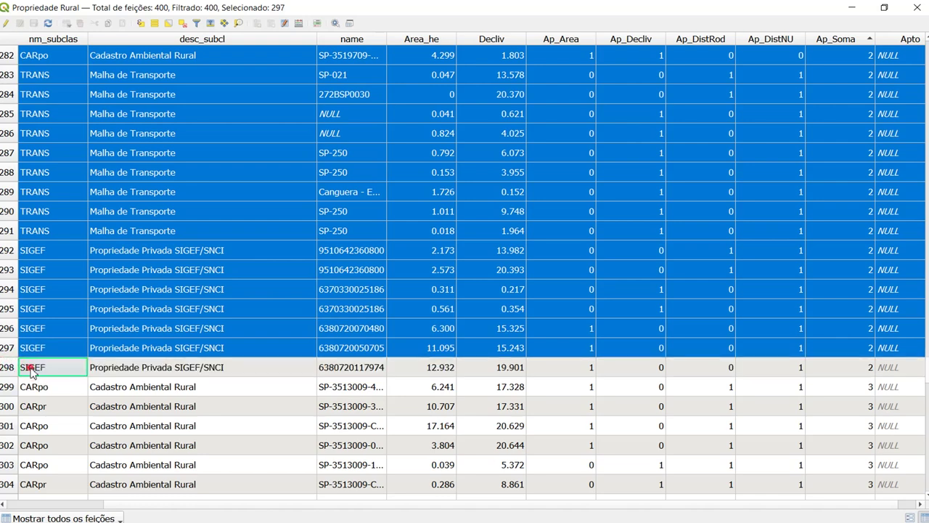
{"action": "left_click", "coordinate": [8, 369], "text": "ctrl"}
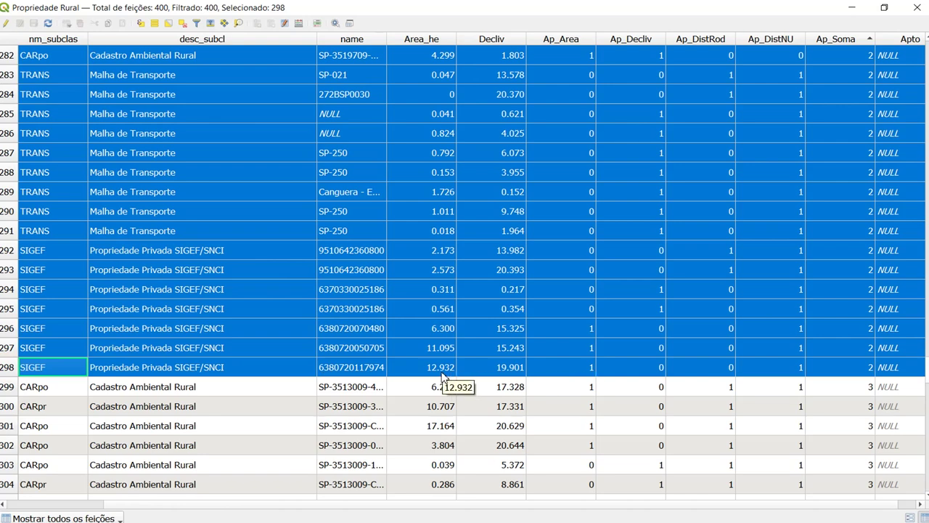
{"action": "scroll", "coordinate": [735, 291], "scroll_direction": "down", "scroll_amount": 1}
{"action": "scroll", "coordinate": [799, 189], "scroll_direction": "up", "scroll_amount": 1}
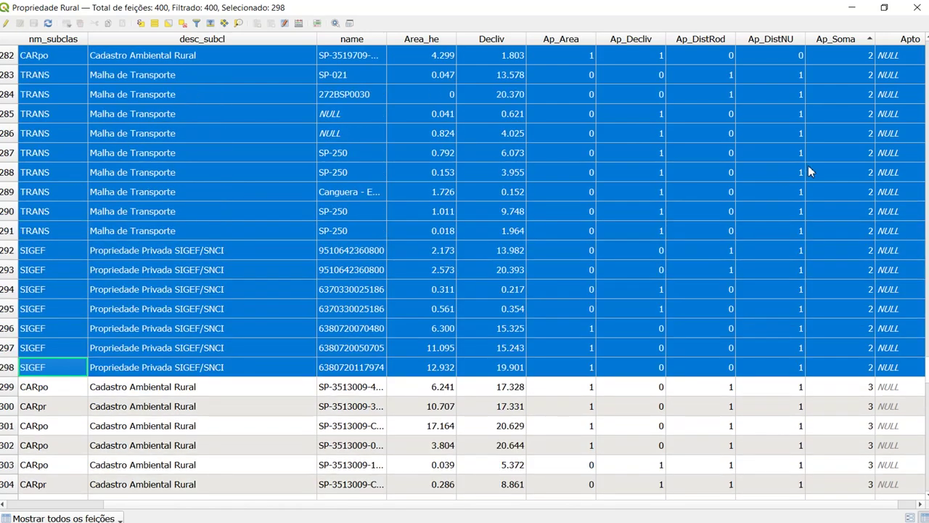
Fill the existing Apto field of the selected properties with 'Inapto' using the field calculator.
{"action": "left_click", "coordinate": [301, 26]}
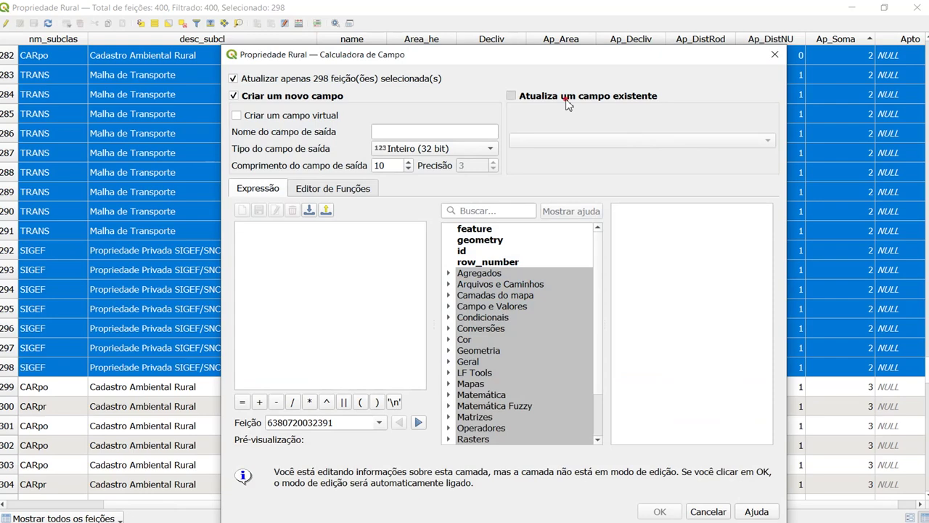
{"action": "left_click", "coordinate": [567, 98]}
{"action": "left_click", "coordinate": [562, 142]}
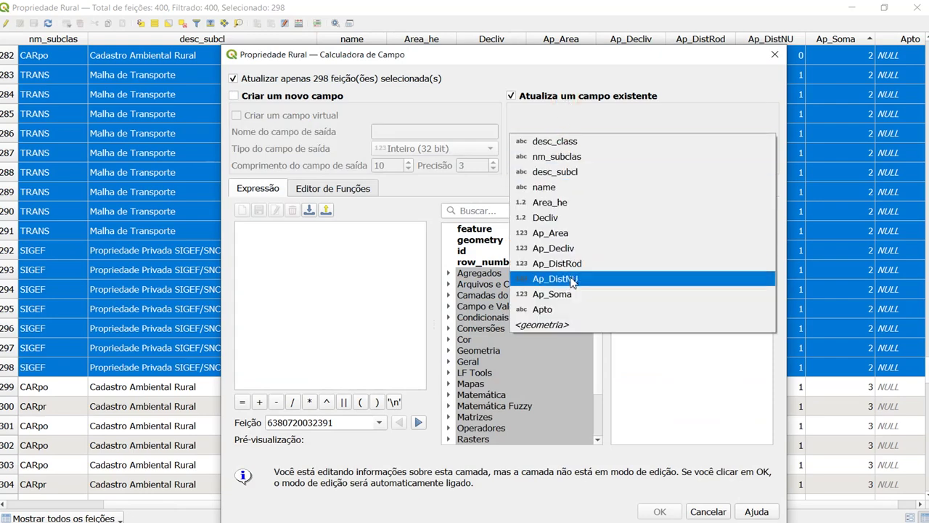
{"action": "left_click", "coordinate": [572, 310]}
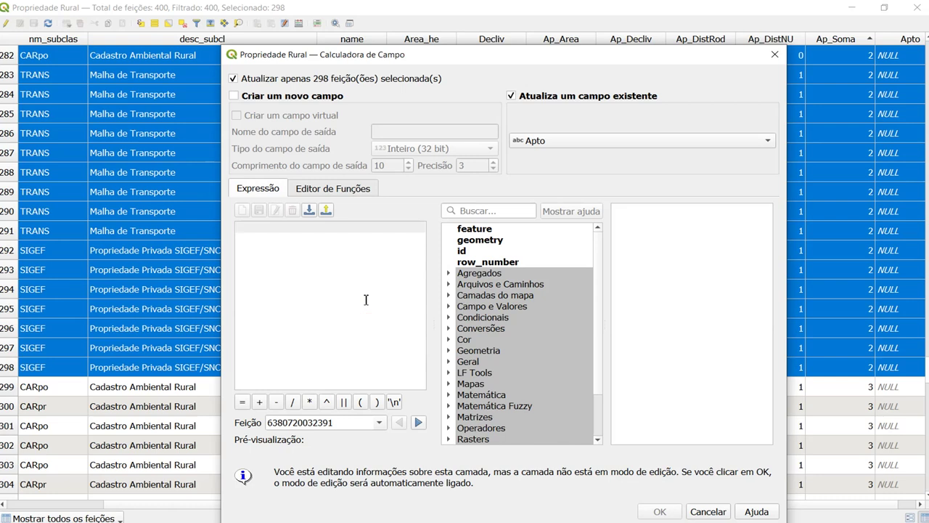
{"action": "type", "text": "'"}
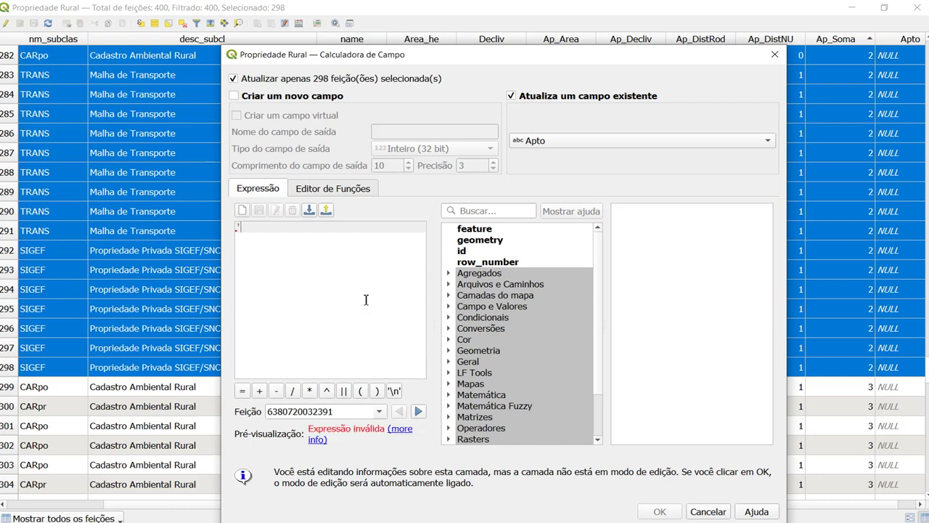
{"action": "type", "text": "Inapto'"}
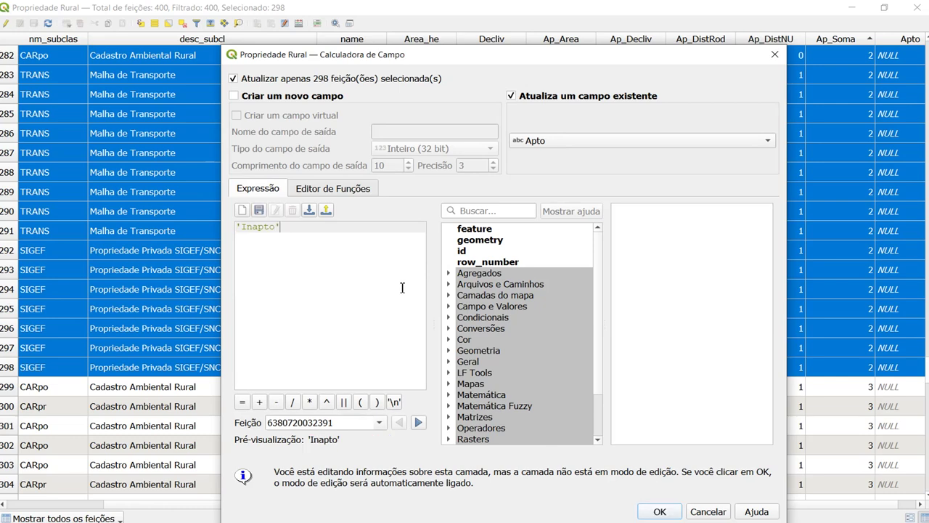
{"action": "left_click", "coordinate": [651, 516]}
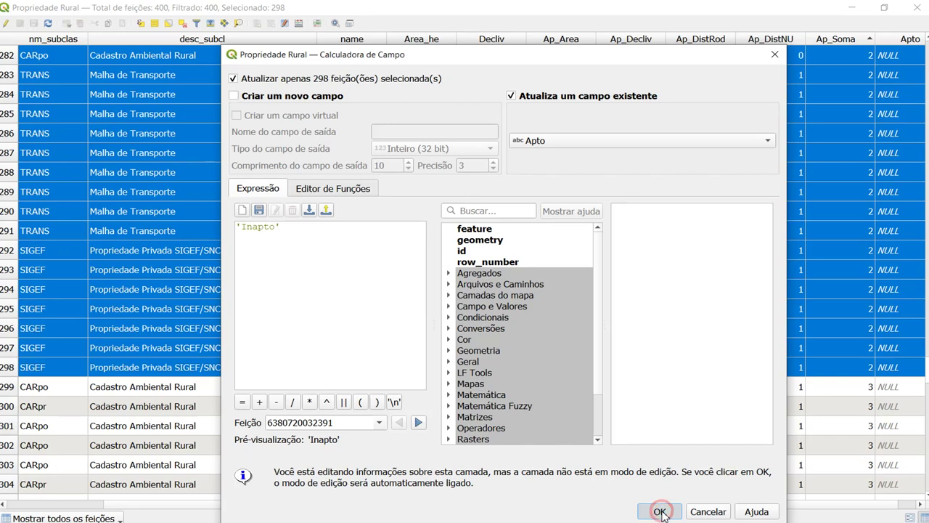
{"action": "scroll", "coordinate": [890, 294], "scroll_direction": "up", "scroll_amount": 1}
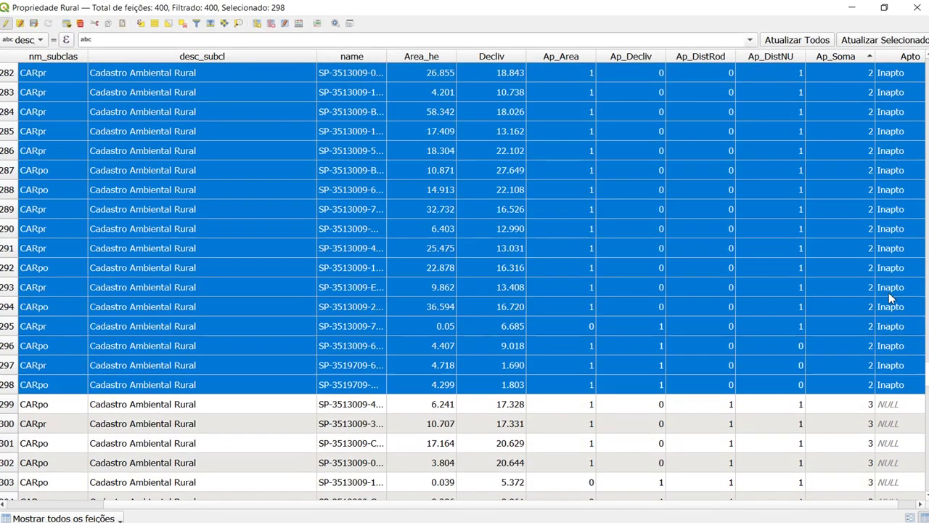
Select all properties with an Ap_Soma of 3, from row 299 through row 392 of the sorted table.
{"action": "scroll", "coordinate": [871, 349], "scroll_direction": "down", "scroll_amount": 7}
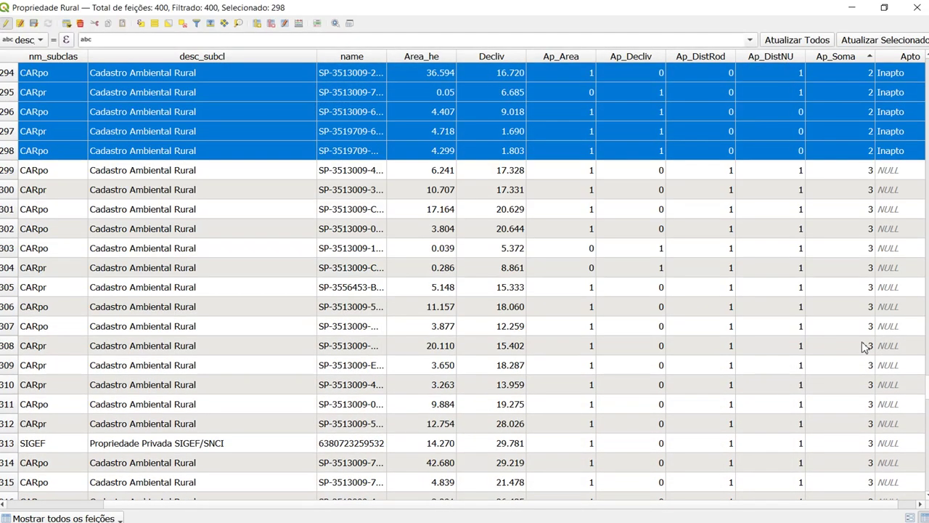
{"action": "scroll", "coordinate": [545, 260], "scroll_direction": "up", "scroll_amount": 2}
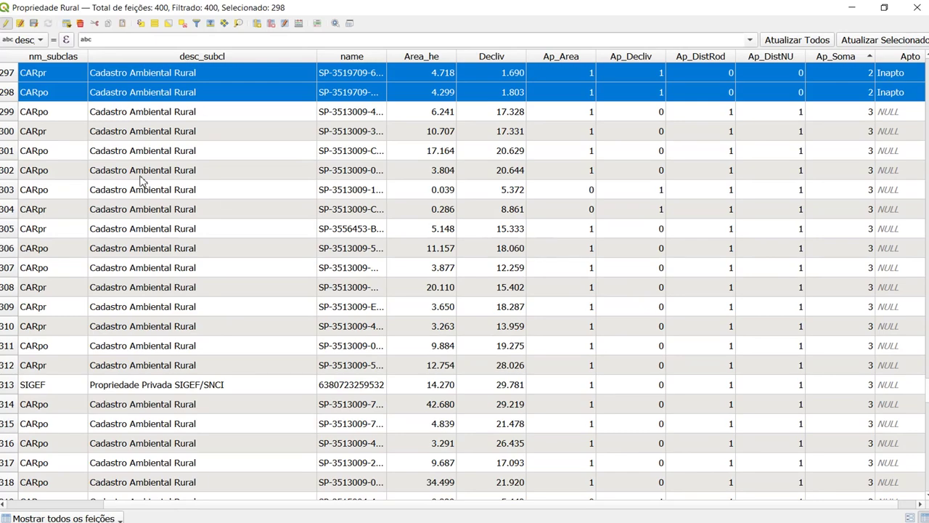
{"action": "left_click", "coordinate": [8, 114]}
{"action": "scroll", "coordinate": [244, 238], "scroll_direction": "down", "scroll_amount": 4}
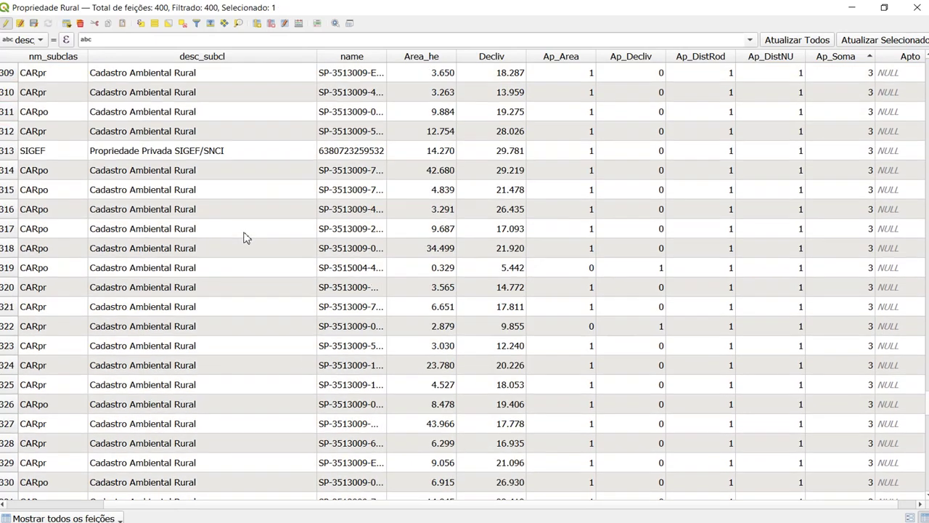
{"action": "scroll", "coordinate": [244, 237], "scroll_direction": "down", "scroll_amount": 4}
{"action": "scroll", "coordinate": [338, 216], "scroll_direction": "up", "scroll_amount": 9}
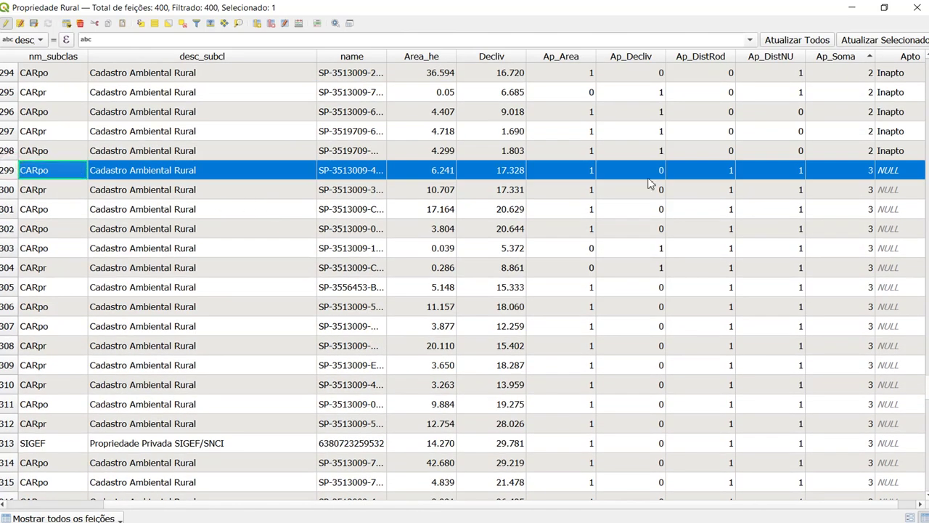
{"action": "scroll", "coordinate": [664, 253], "scroll_direction": "down", "scroll_amount": 10}
{"action": "scroll", "coordinate": [665, 260], "scroll_direction": "down", "scroll_amount": 18}
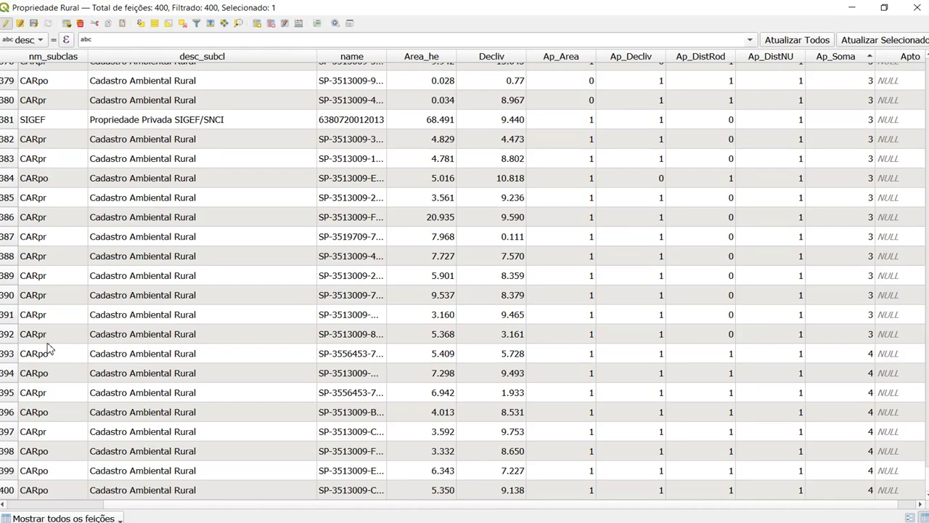
{"action": "left_click", "coordinate": [10, 339], "text": "shift"}
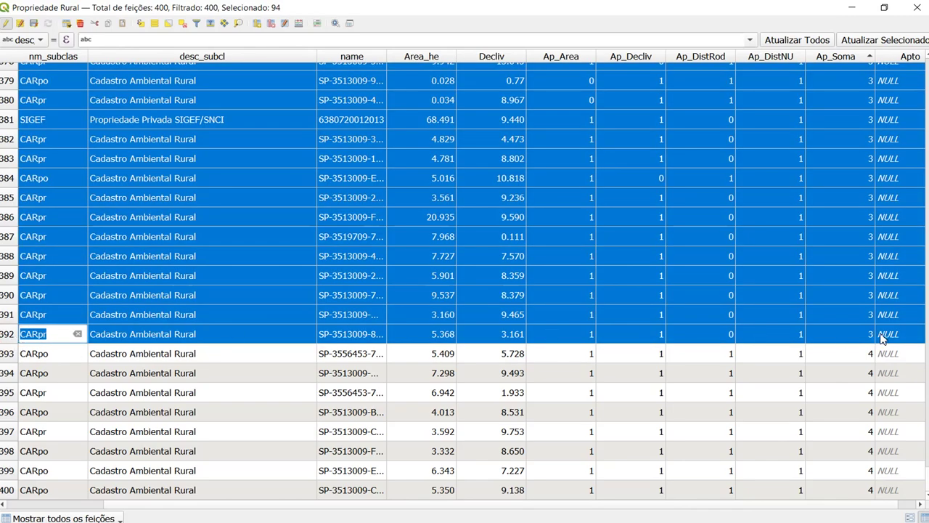
{"action": "scroll", "coordinate": [882, 339], "scroll_direction": "up", "scroll_amount": 3}
{"action": "scroll", "coordinate": [882, 339], "scroll_direction": "up", "scroll_amount": 7}
{"action": "scroll", "coordinate": [881, 339], "scroll_direction": "down", "scroll_amount": 10}
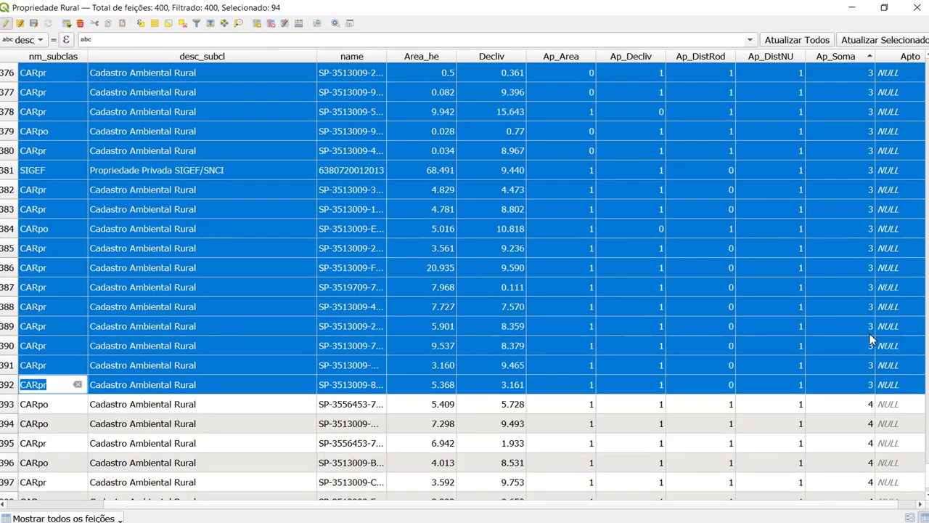
Fill the existing Apto field of the selected properties with the expression 'Apto c Restricao' in the field calculator and check the filled rows.
{"action": "left_click", "coordinate": [300, 25]}
{"action": "left_click", "coordinate": [545, 101]}
{"action": "left_click", "coordinate": [546, 140]}
{"action": "left_click", "coordinate": [549, 306]}
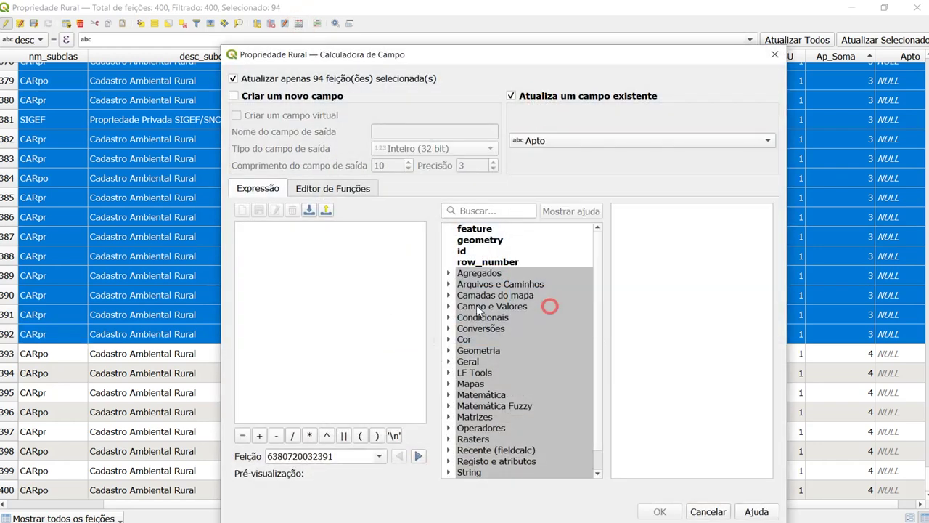
{"action": "left_click", "coordinate": [380, 304]}
{"action": "type", "text": "1"}
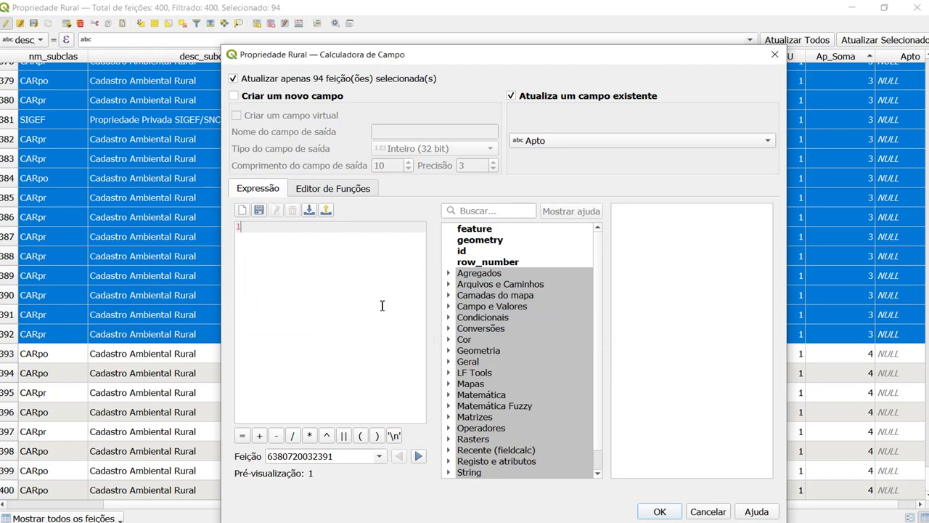
{"action": "key", "text": "BackSpace"}
{"action": "type", "text": "'"}
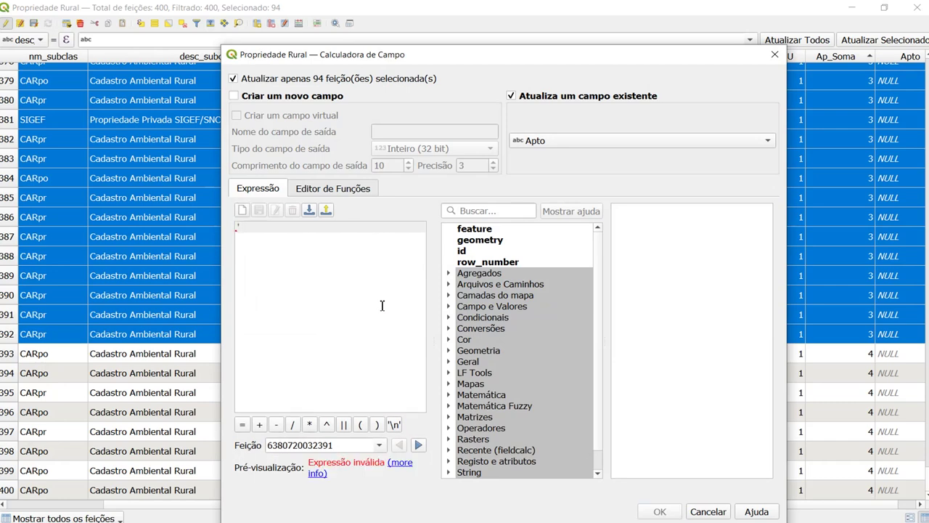
{"action": "type", "text": "Apto c Restricao'"}
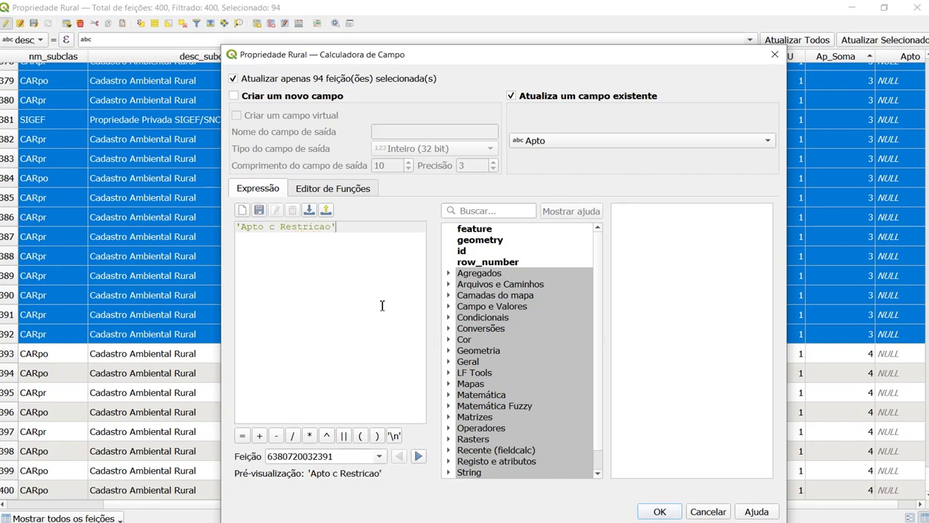
{"action": "left_click", "coordinate": [660, 512]}
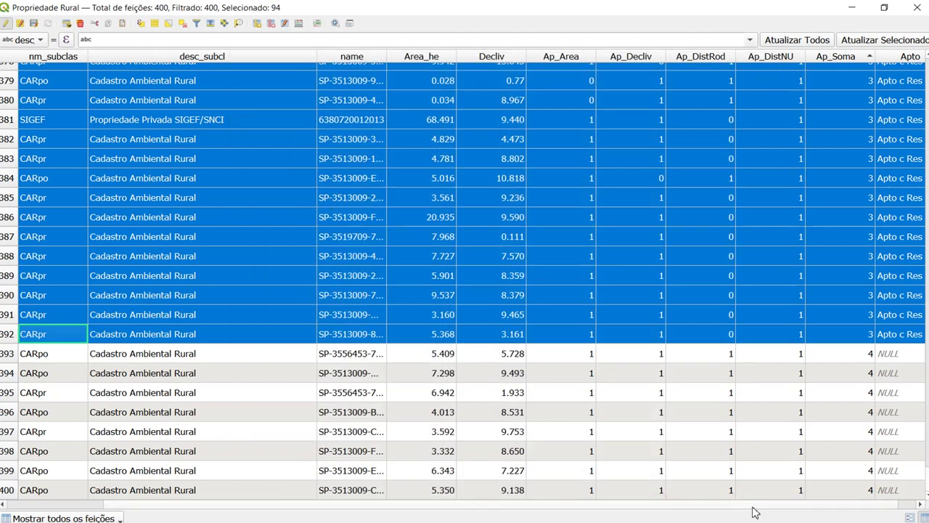
{"action": "left_click", "coordinate": [752, 504]}
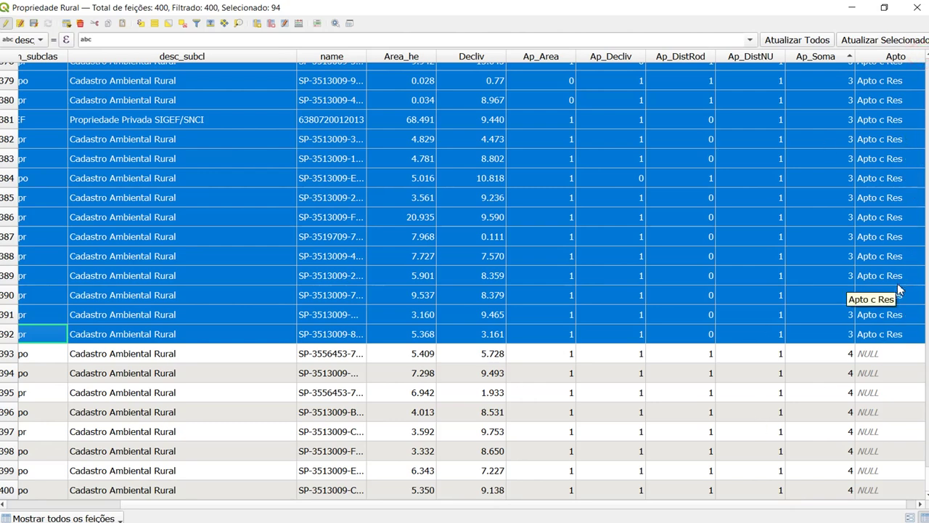
{"action": "scroll", "coordinate": [899, 289], "scroll_direction": "up", "scroll_amount": 3}
{"action": "scroll", "coordinate": [897, 247], "scroll_direction": "down", "scroll_amount": 3}
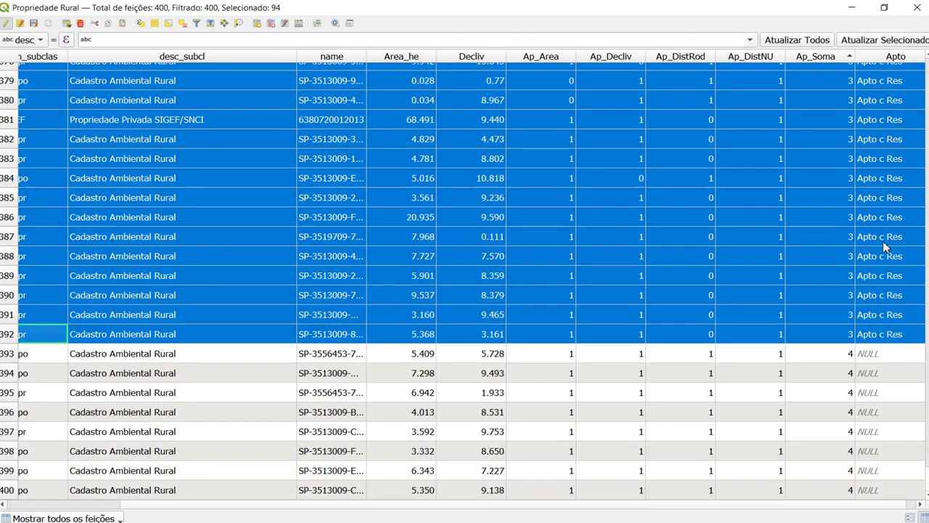
{"action": "scroll", "coordinate": [886, 293], "scroll_direction": "up", "scroll_amount": 2}
{"action": "scroll", "coordinate": [885, 294], "scroll_direction": "down", "scroll_amount": 2}
Select the properties with an Ap_Soma of 4, rows 393 to 400, and bring their Apto cells into view.
{"action": "left_click", "coordinate": [12, 356]}
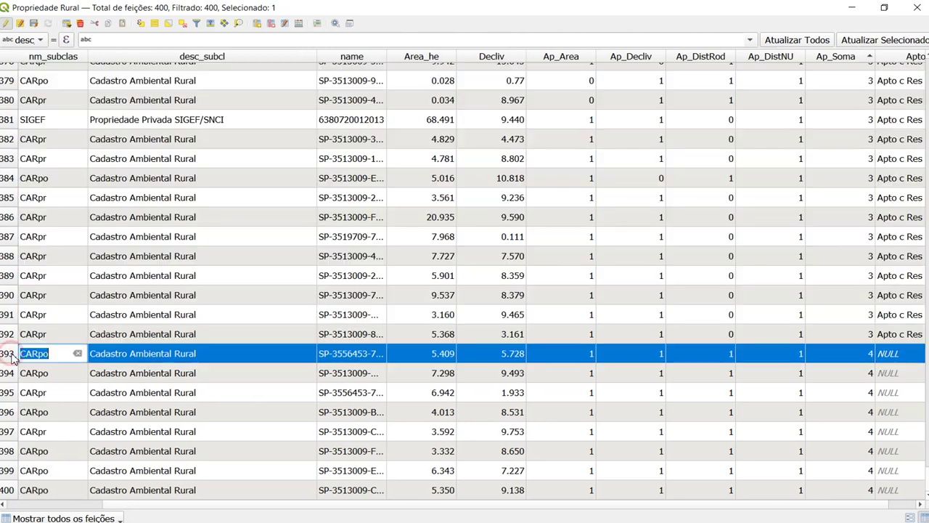
{"action": "left_click", "coordinate": [19, 496], "text": "shift"}
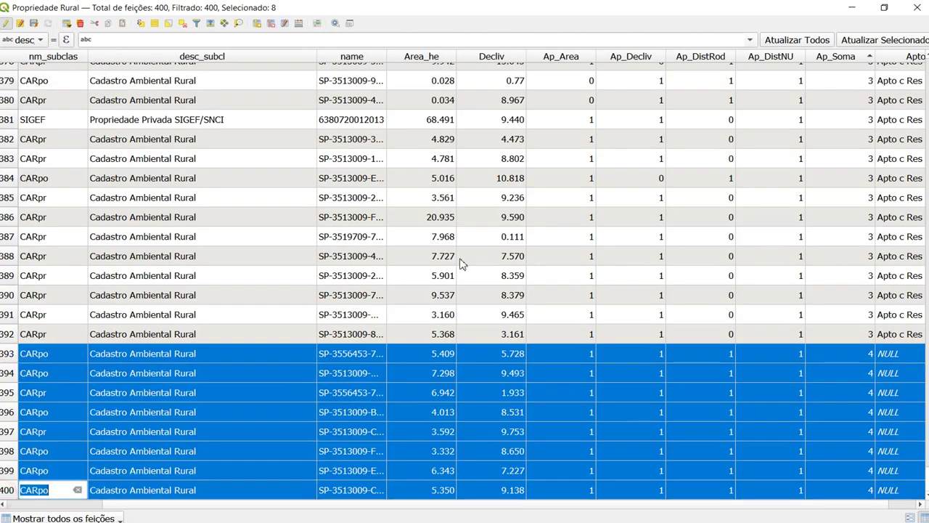
{"action": "left_click_drag", "start_coordinate": [515, 506], "coordinate": [622, 506]}
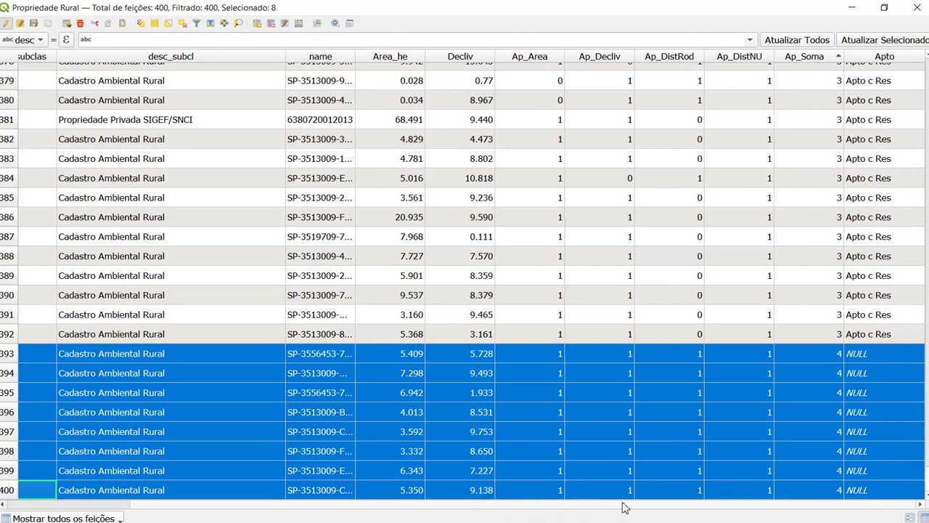
Enter Apto in the Apto cell of row 393 and copy it into the cells of rows 394 to 400.
{"action": "double_click", "coordinate": [873, 355]}
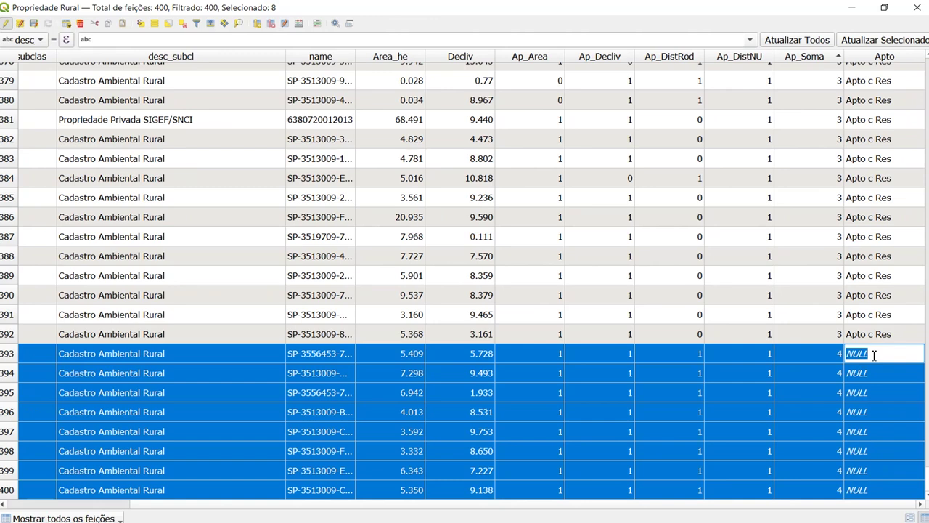
{"action": "type", "text": "Apto"}
{"action": "double_click", "coordinate": [874, 355]}
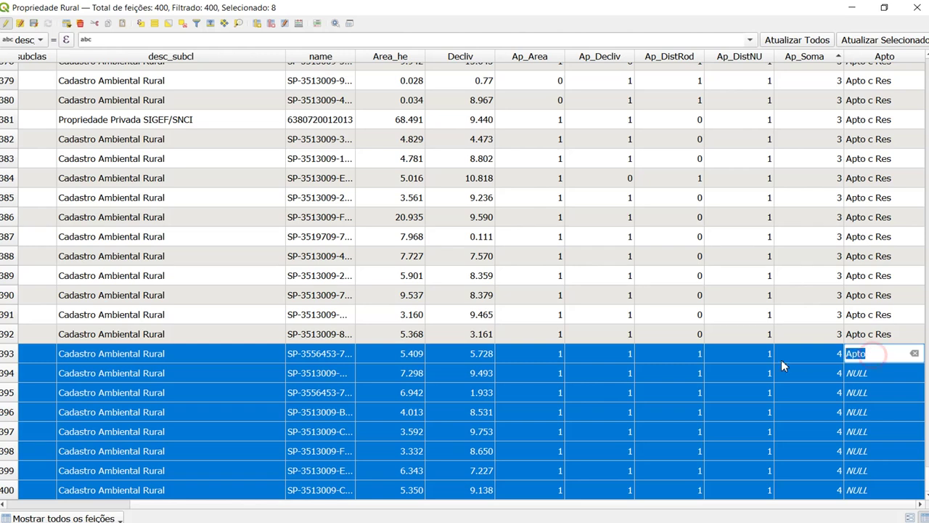
{"action": "key", "text": "ctrl+c"}
{"action": "key", "text": "Down"}
{"action": "key", "text": "ctrl+v"}
{"action": "key", "text": "Down"}
{"action": "key", "text": "ctrl+v"}
{"action": "key", "text": "Down"}
{"action": "key", "text": "ctrl+v"}
{"action": "key", "text": "Down"}
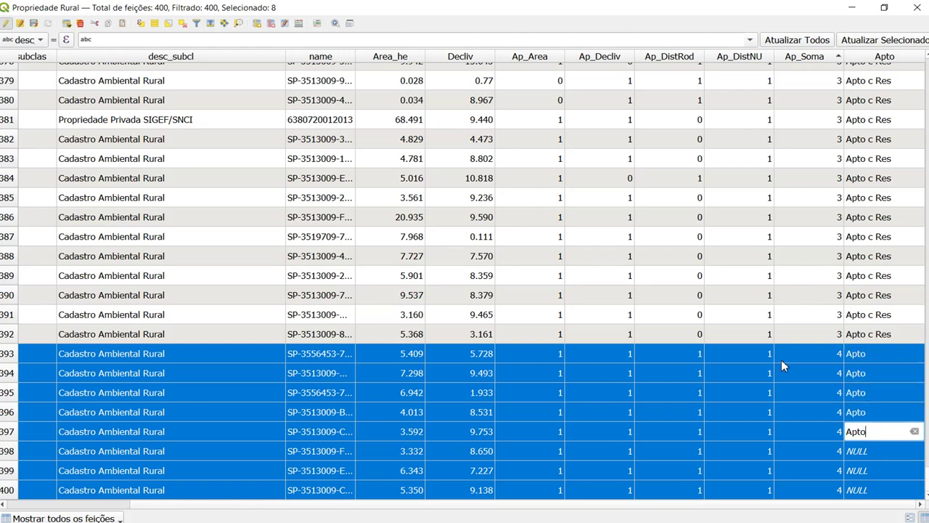
{"action": "key", "text": "ctrl+v"}
{"action": "key", "text": "Down"}
{"action": "key", "text": "ctrl+v"}
{"action": "key", "text": "Down"}
{"action": "key", "text": "ctrl+v"}
{"action": "key", "text": "Down"}
{"action": "key", "text": "ctrl+v"}
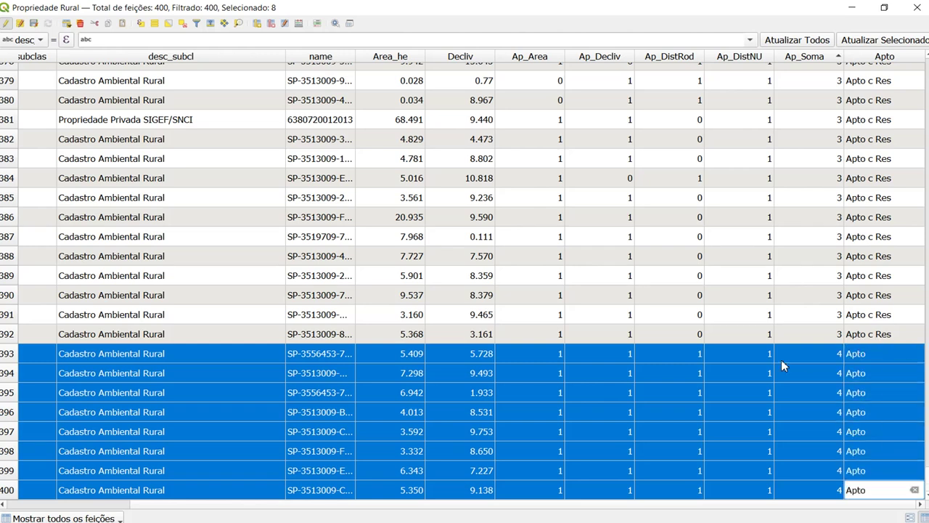
{"action": "scroll", "coordinate": [781, 359], "scroll_direction": "up", "scroll_amount": 1}
{"action": "double_click", "coordinate": [859, 390]}
{"action": "scroll", "coordinate": [858, 396], "scroll_direction": "down", "scroll_amount": 1}
{"action": "scroll", "coordinate": [857, 410], "scroll_direction": "up", "scroll_amount": 8}
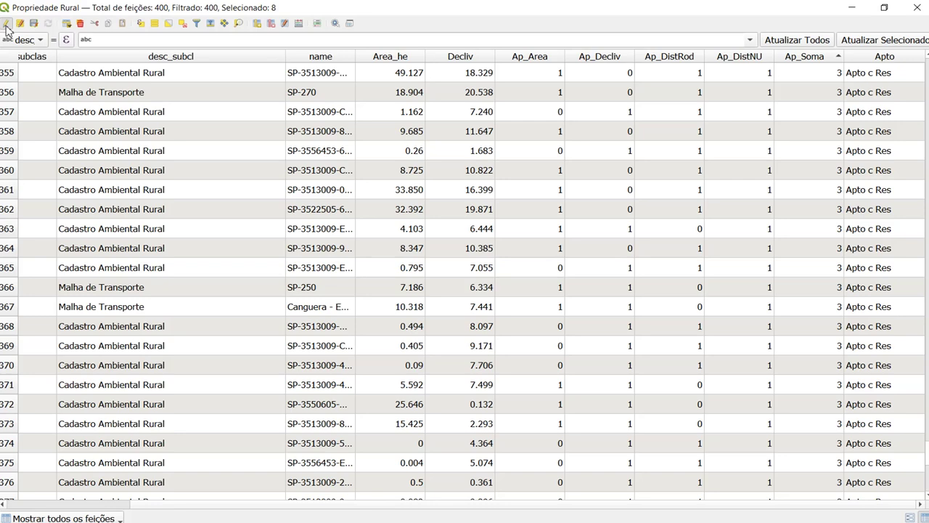
End editing of Propriedade Rural, clear the feature selection, and close the attribute table.
{"action": "left_click", "coordinate": [6, 27]}
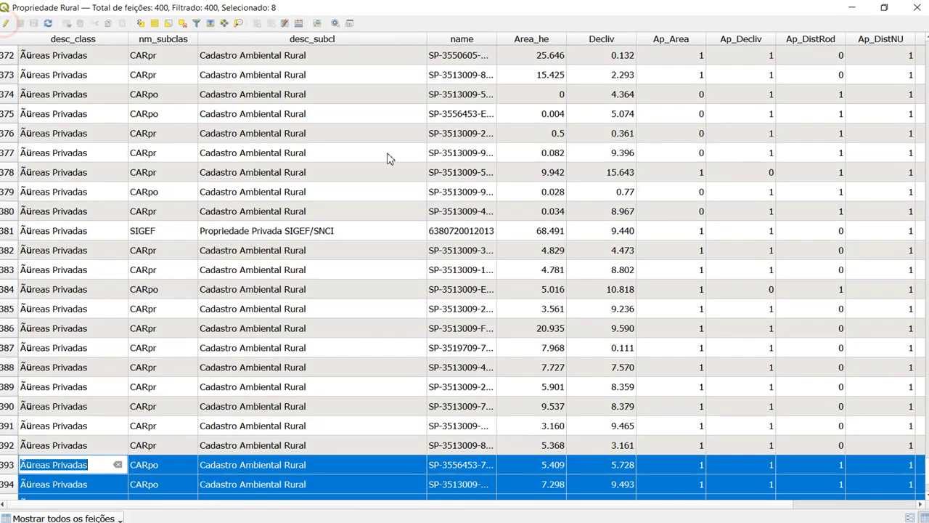
{"action": "left_click", "coordinate": [182, 24]}
{"action": "left_click", "coordinate": [921, 7]}
Hide the Núcleo Urbano layer and inspect the rural properties across the municipality on the map.
{"action": "scroll", "coordinate": [421, 283], "scroll_direction": "down", "scroll_amount": 2}
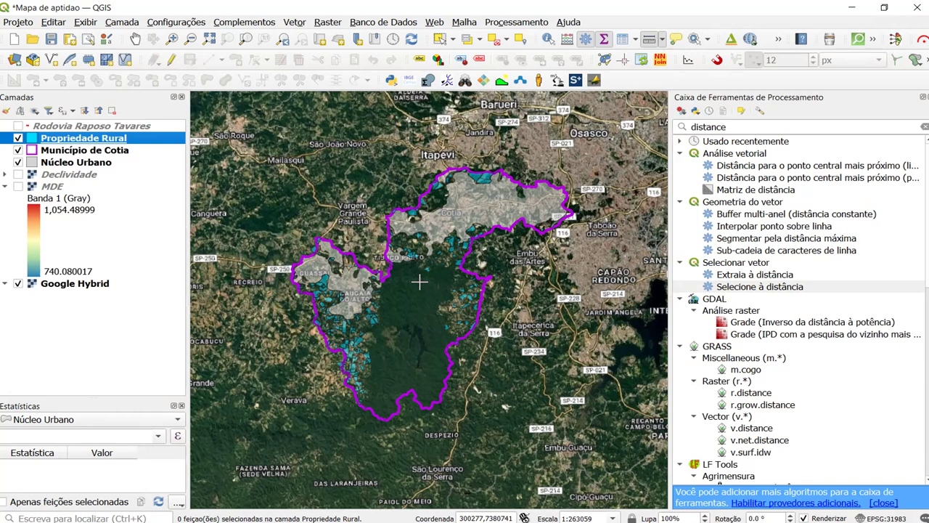
{"action": "scroll", "coordinate": [433, 237], "scroll_direction": "up", "scroll_amount": 2}
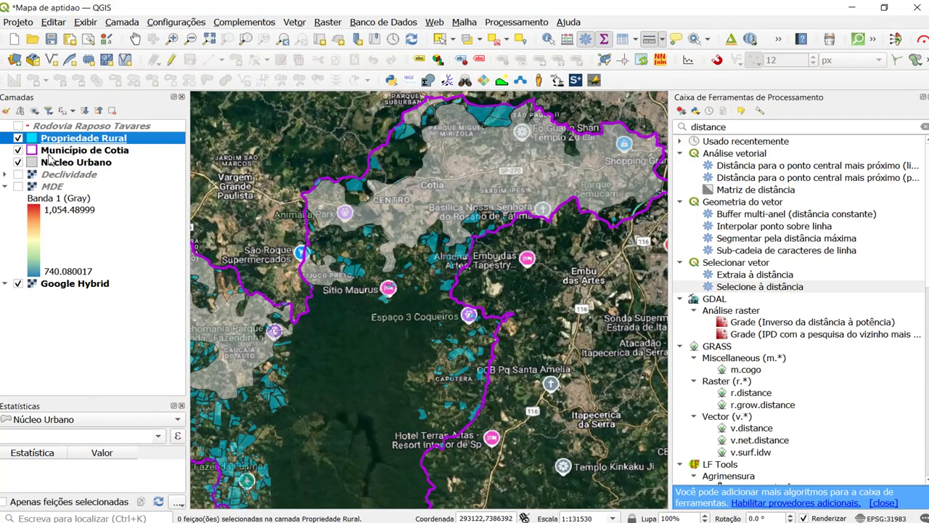
{"action": "left_click", "coordinate": [19, 162]}
{"action": "scroll", "coordinate": [432, 234], "scroll_direction": "down", "scroll_amount": 2}
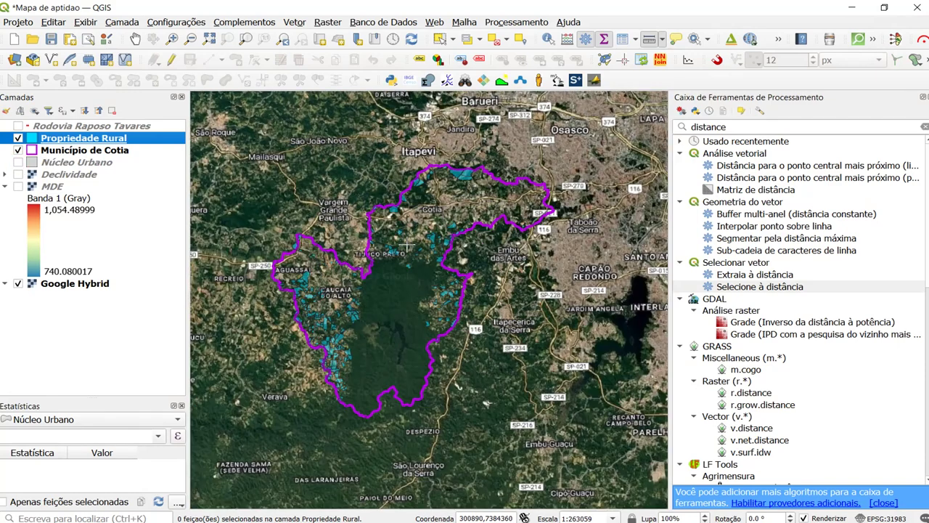
{"action": "scroll", "coordinate": [408, 242], "scroll_direction": "up", "scroll_amount": 2}
{"action": "left_click_drag", "start_coordinate": [472, 240], "coordinate": [514, 245]}
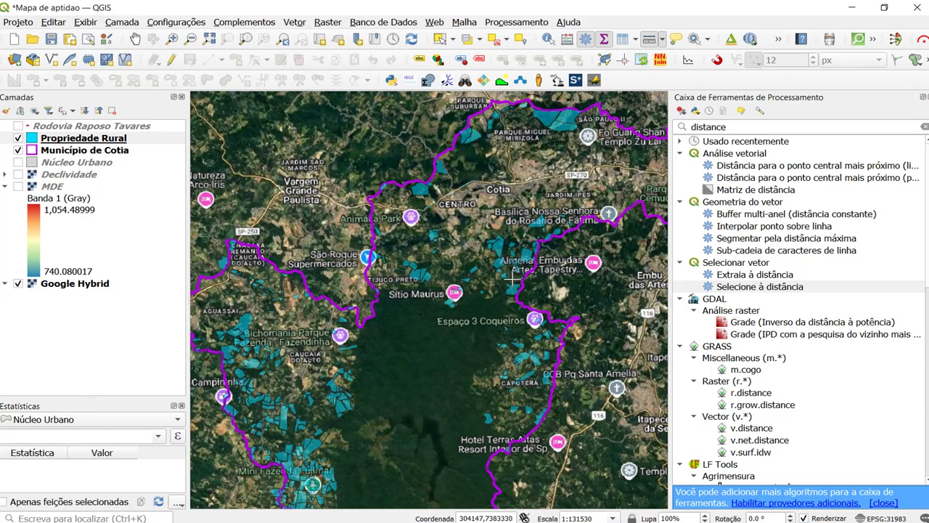
Set the Propriedade Rural layer's symbology to Categorizado with Apto as the value field.
{"action": "left_click", "coordinate": [90, 143]}
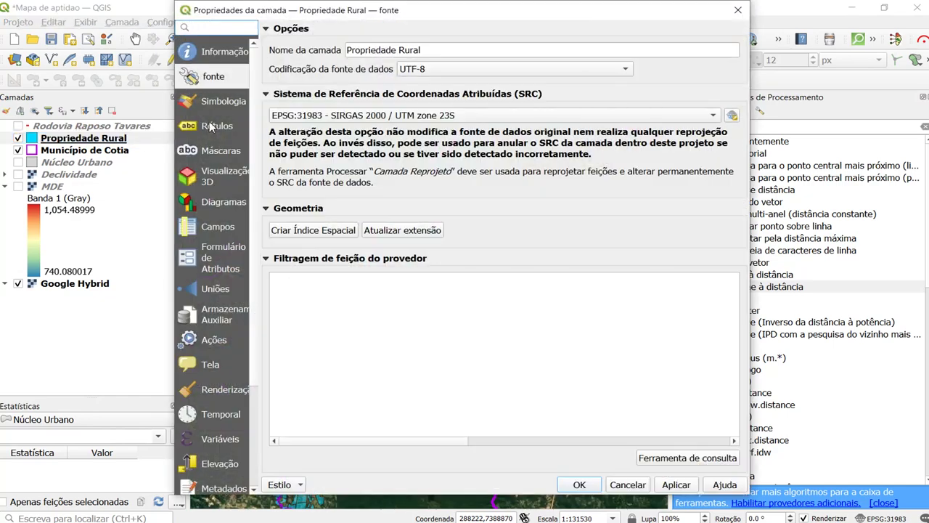
{"action": "left_click", "coordinate": [224, 102]}
{"action": "left_click", "coordinate": [348, 31]}
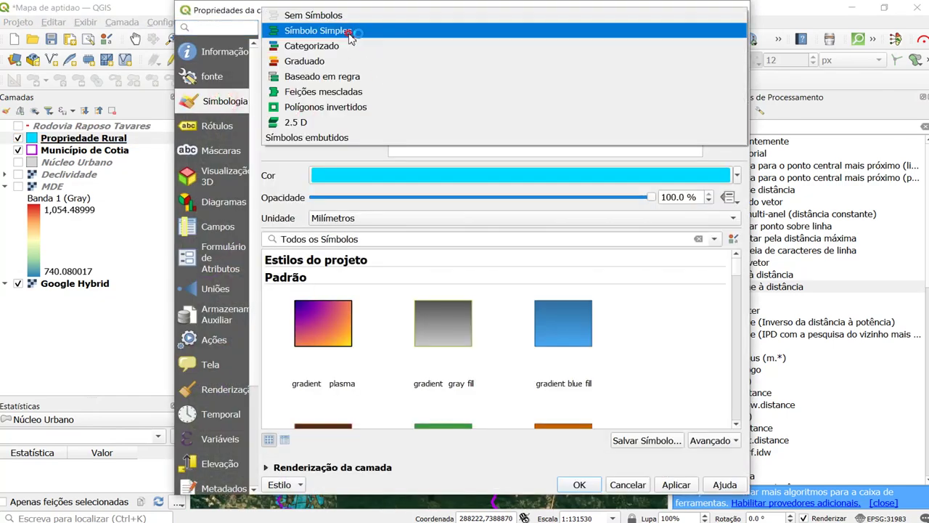
{"action": "left_click", "coordinate": [328, 47]}
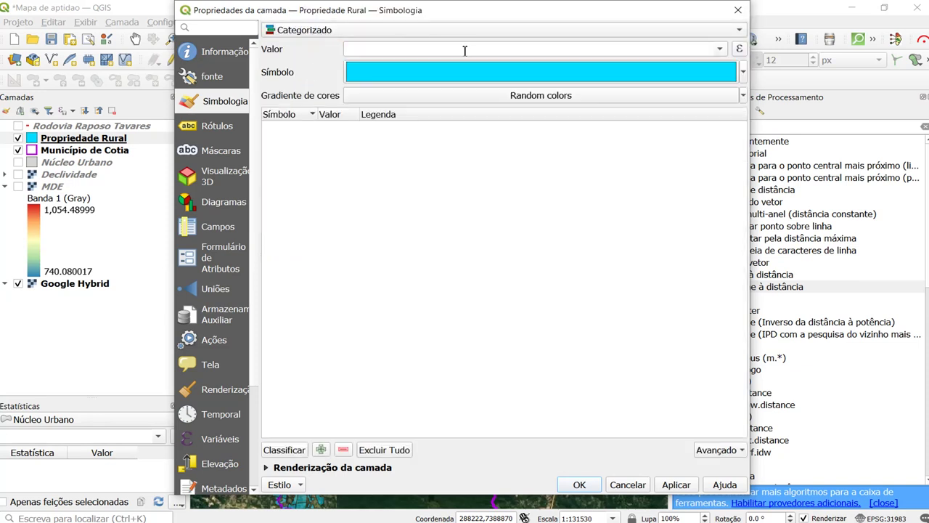
{"action": "left_click", "coordinate": [719, 49]}
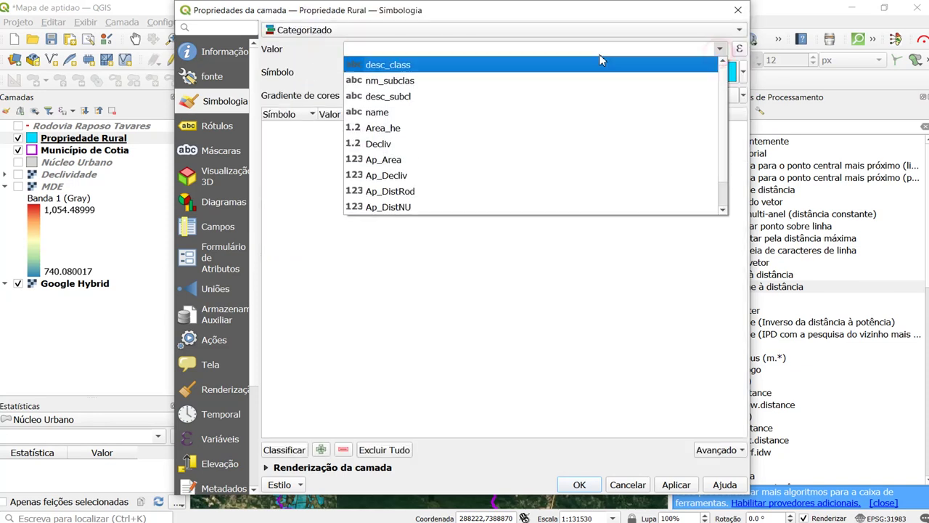
{"action": "scroll", "coordinate": [367, 190], "scroll_direction": "down", "scroll_amount": 1}
{"action": "left_click", "coordinate": [362, 208]}
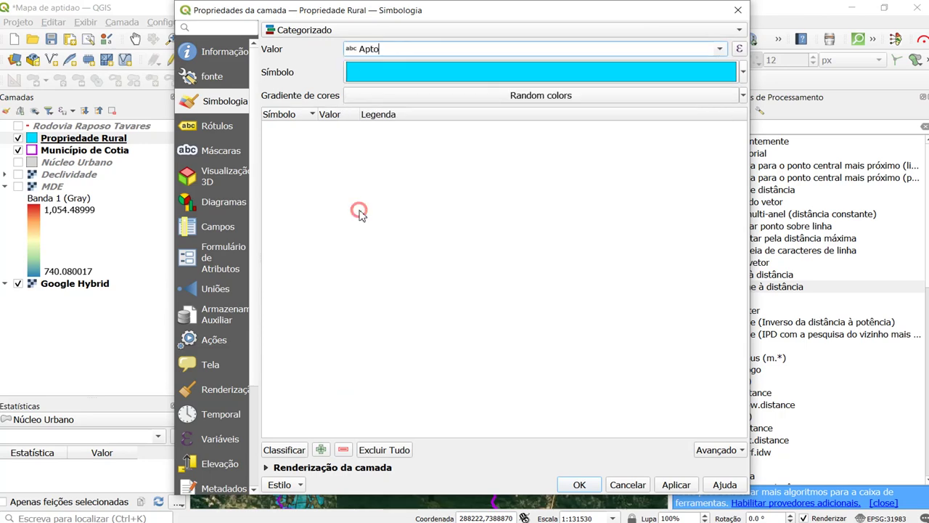
Classify the Propriedade Rural layer by the Apto field and remove the catch-all category for all other values.
{"action": "left_click", "coordinate": [284, 449]}
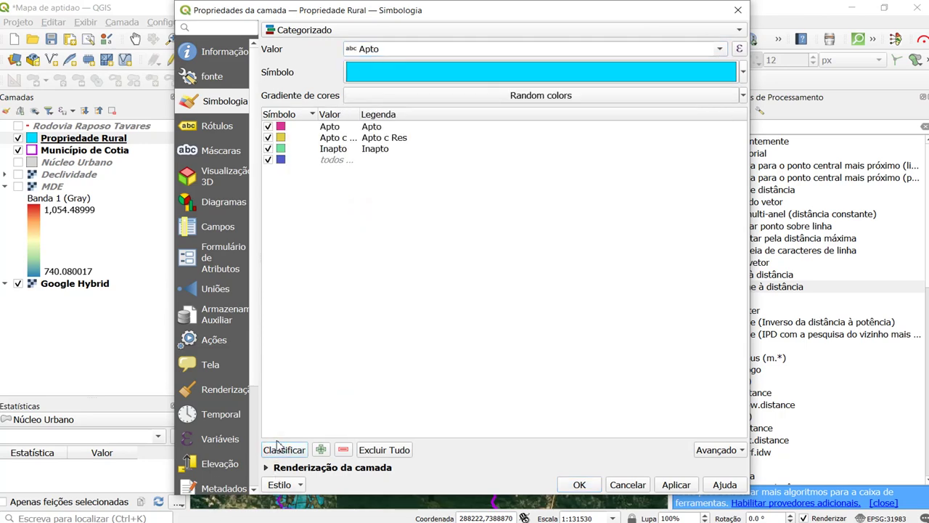
{"action": "left_click", "coordinate": [332, 129]}
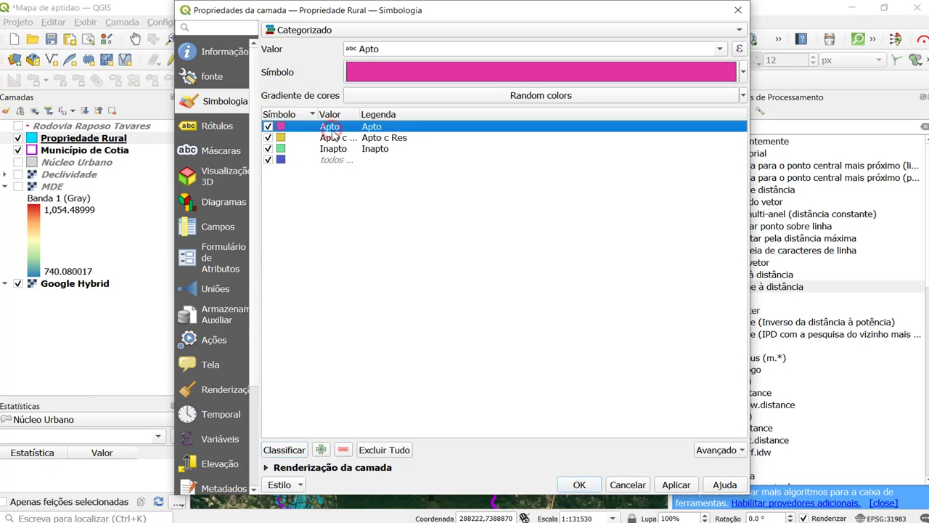
{"action": "left_click", "coordinate": [344, 161]}
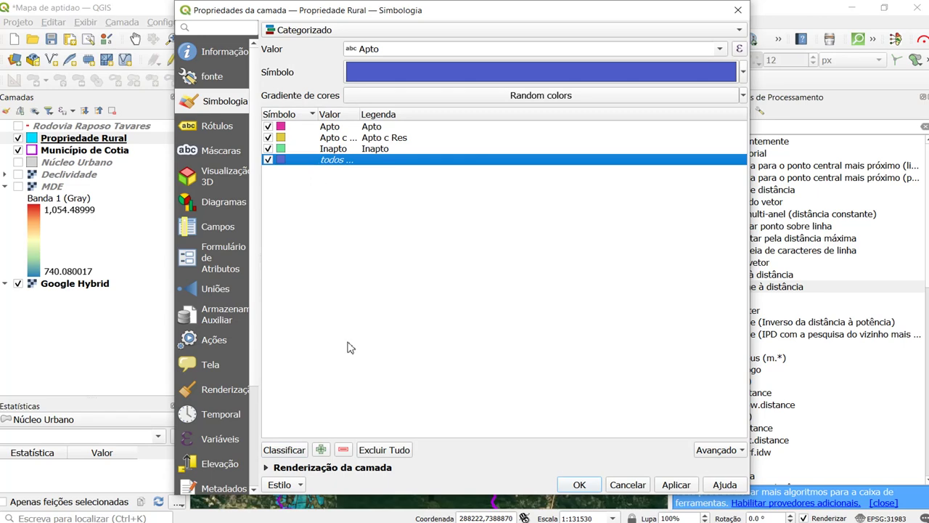
{"action": "left_click", "coordinate": [343, 450]}
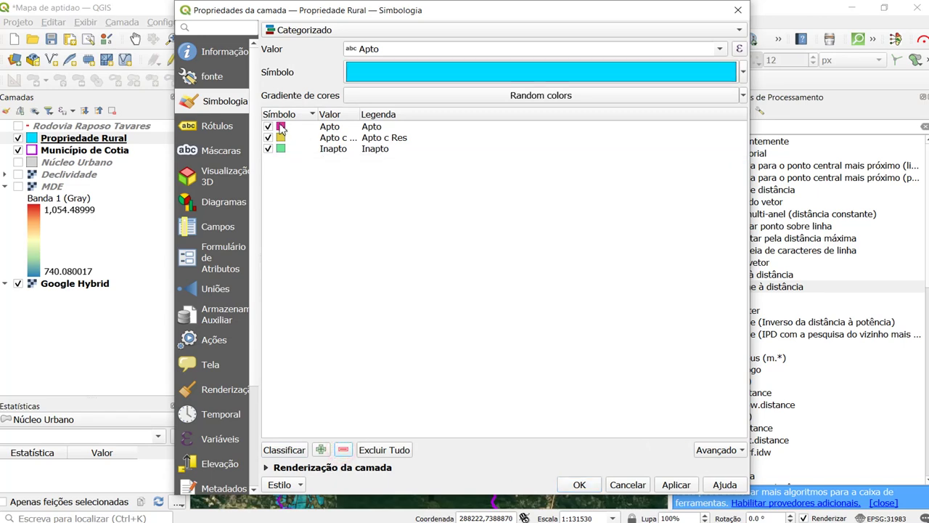
Set the simple fill color of the Apto category to green.
{"action": "double_click", "coordinate": [281, 127]}
{"action": "left_click", "coordinate": [579, 119]}
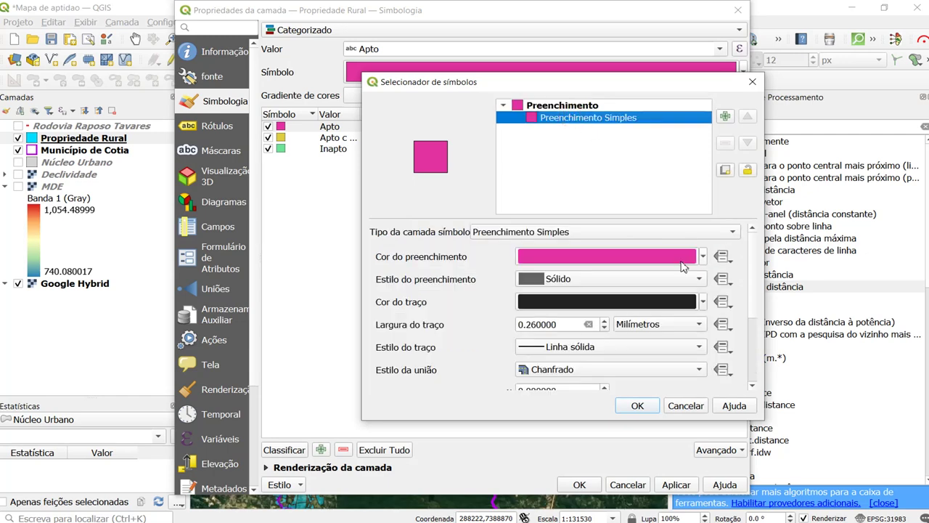
{"action": "left_click", "coordinate": [702, 257]}
{"action": "left_click", "coordinate": [674, 241]}
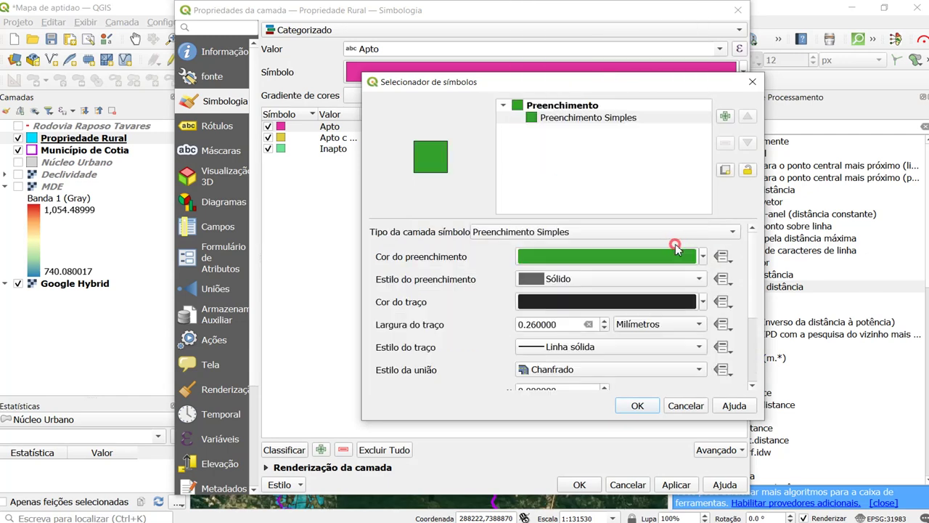
{"action": "left_click", "coordinate": [637, 406]}
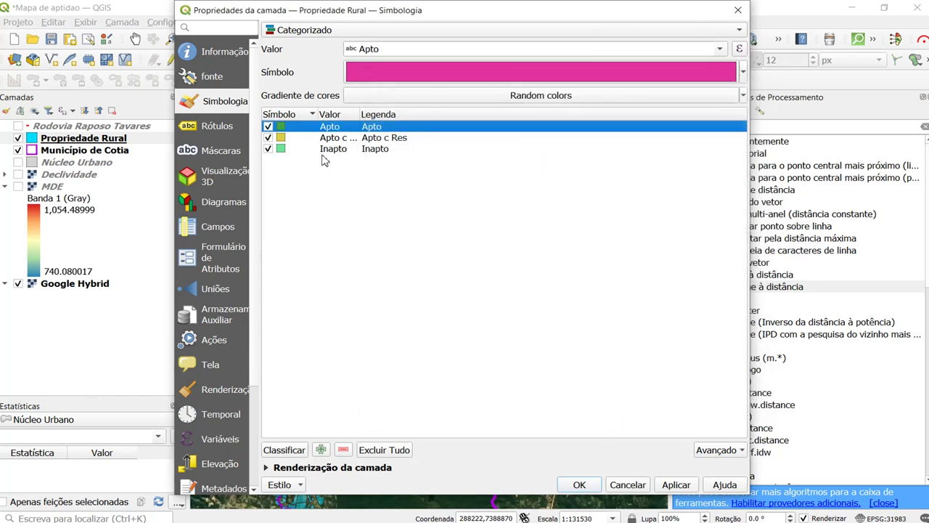
Set the simple fill color of the Apto c Res category to bright yellow.
{"action": "double_click", "coordinate": [279, 141]}
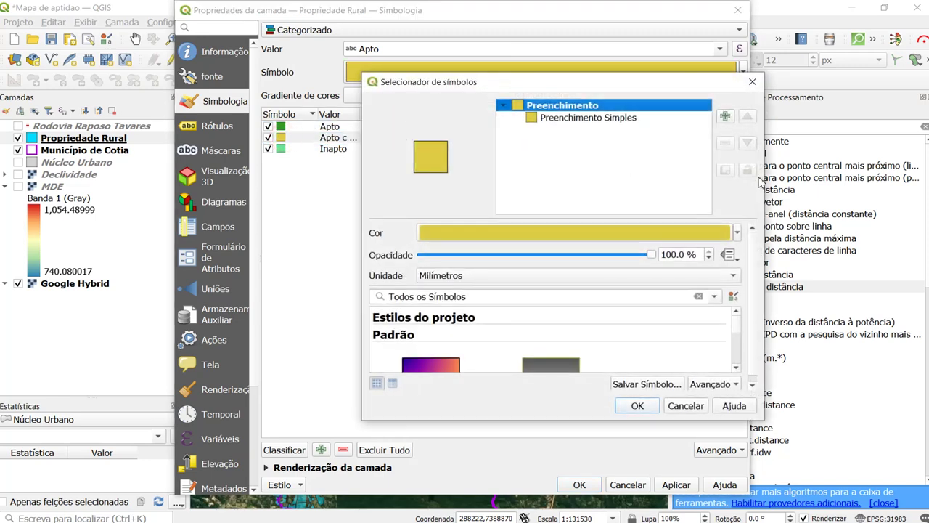
{"action": "left_click", "coordinate": [621, 118]}
{"action": "left_click", "coordinate": [704, 256]}
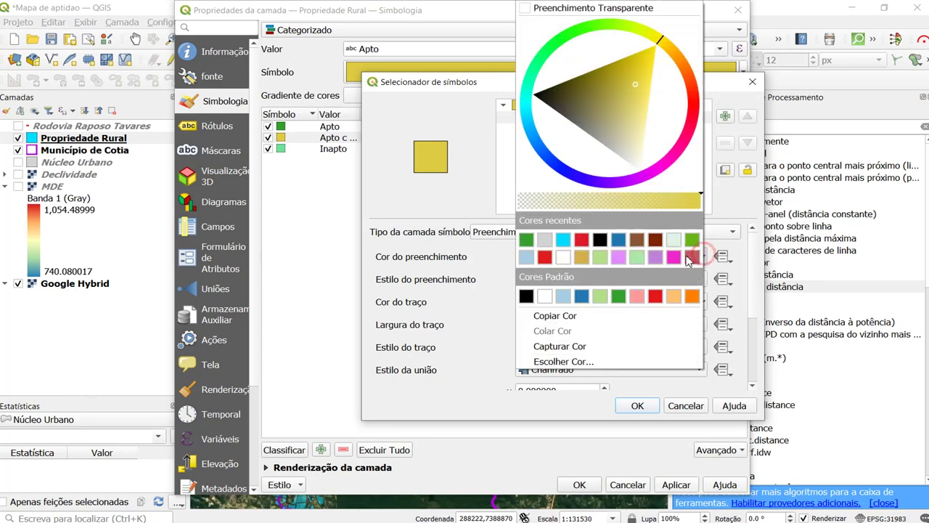
{"action": "left_click_drag", "start_coordinate": [625, 148], "coordinate": [656, 44]}
{"action": "left_click", "coordinate": [655, 38]}
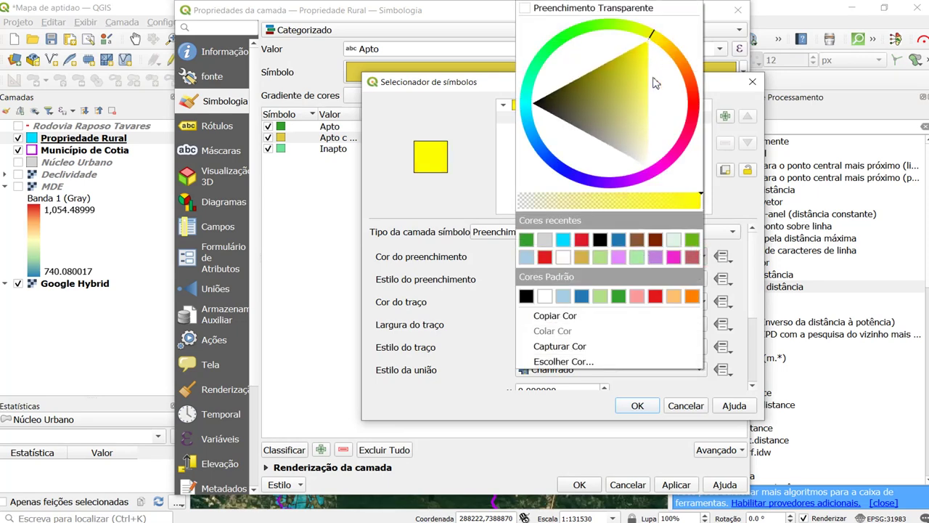
{"action": "left_click", "coordinate": [612, 388]}
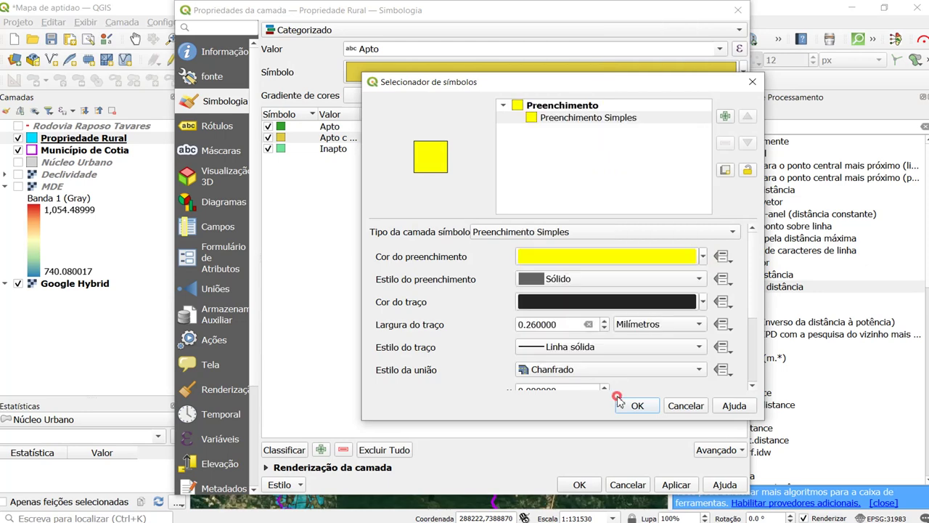
{"action": "left_click", "coordinate": [626, 405]}
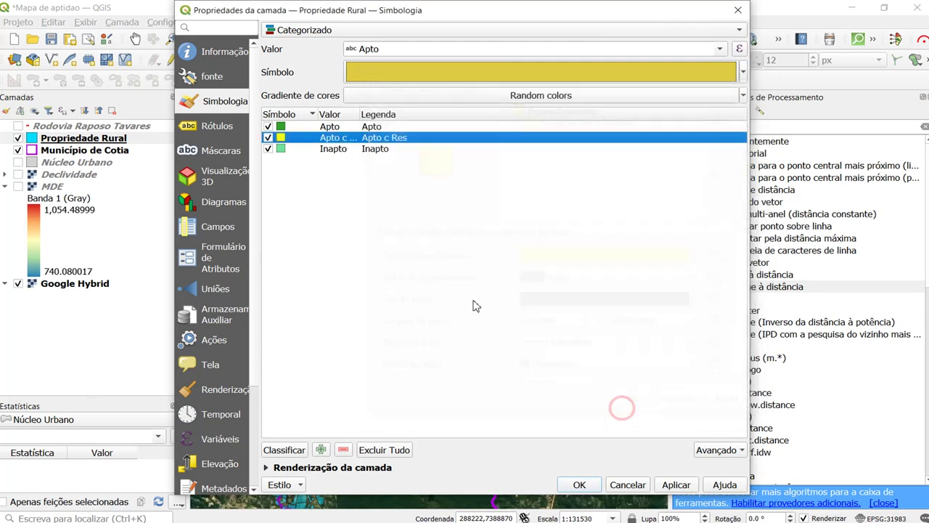
Set the simple fill color of the Inapto category to red.
{"action": "double_click", "coordinate": [280, 149]}
{"action": "left_click", "coordinate": [558, 118]}
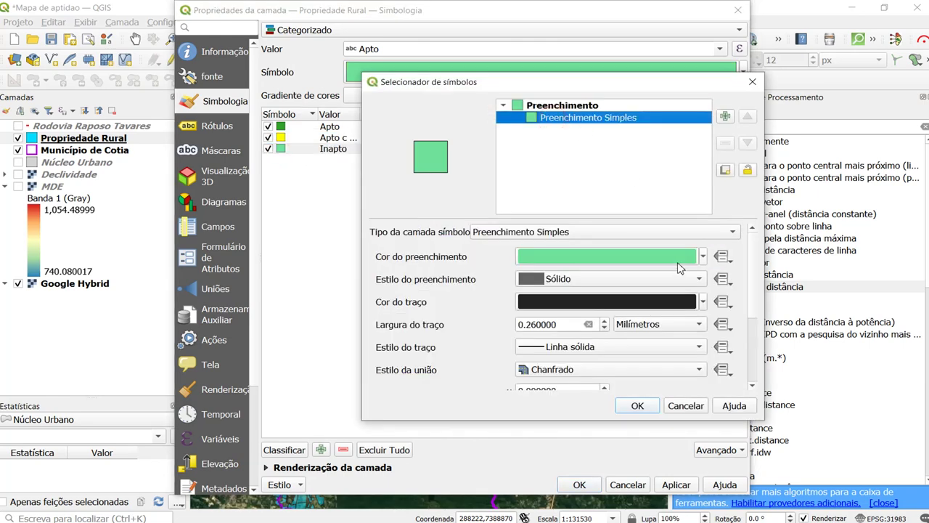
{"action": "left_click", "coordinate": [703, 256]}
{"action": "left_click", "coordinate": [655, 296]}
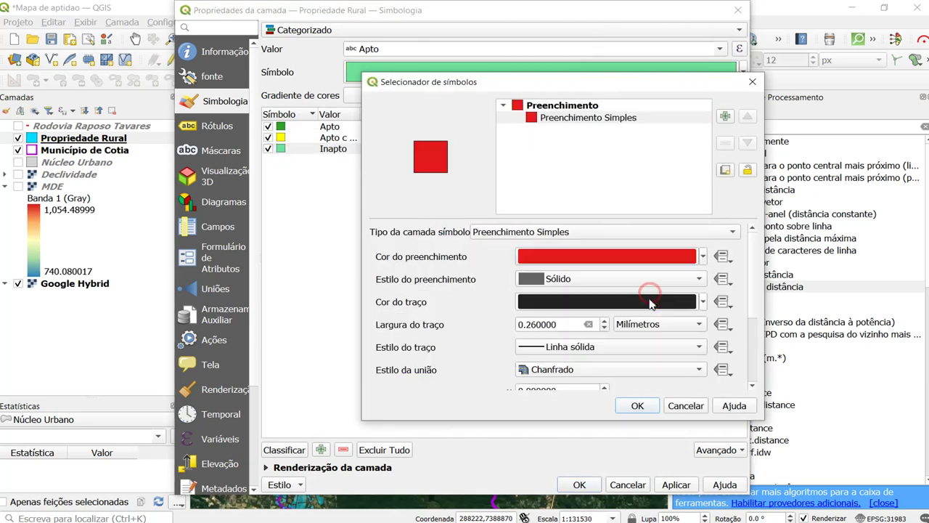
{"action": "left_click", "coordinate": [637, 405]}
Change the legend of the Apto c Res category to "Apto com restrição" and apply the symbology to the layer.
{"action": "left_click", "coordinate": [389, 127]}
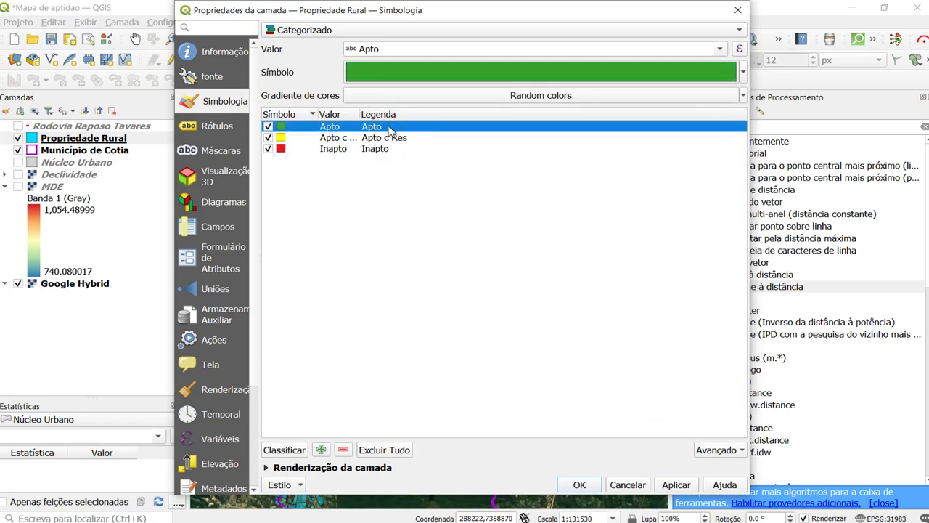
{"action": "left_click", "coordinate": [518, 155]}
{"action": "left_click", "coordinate": [379, 128]}
{"action": "left_click", "coordinate": [380, 140]}
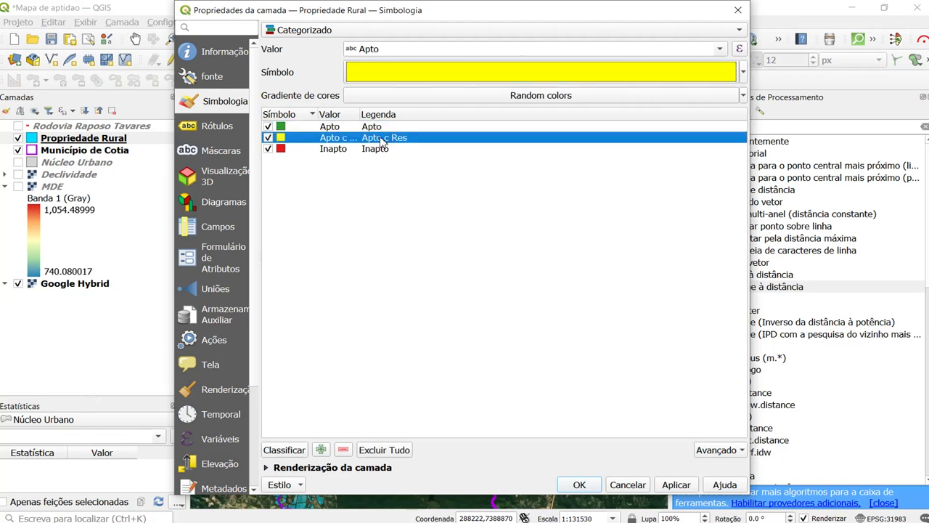
{"action": "right_click", "coordinate": [382, 139]}
{"action": "left_click", "coordinate": [381, 139]}
{"action": "double_click", "coordinate": [381, 138]}
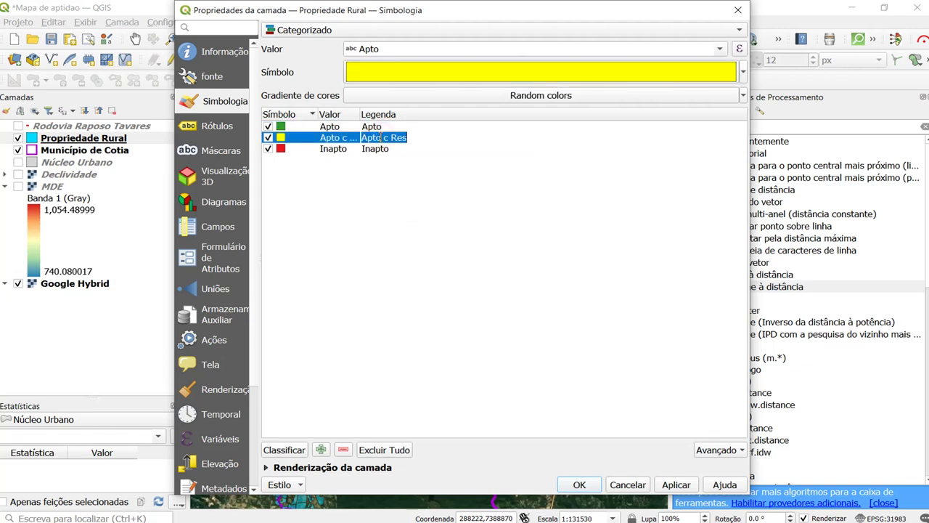
{"action": "type", "text": "A"}
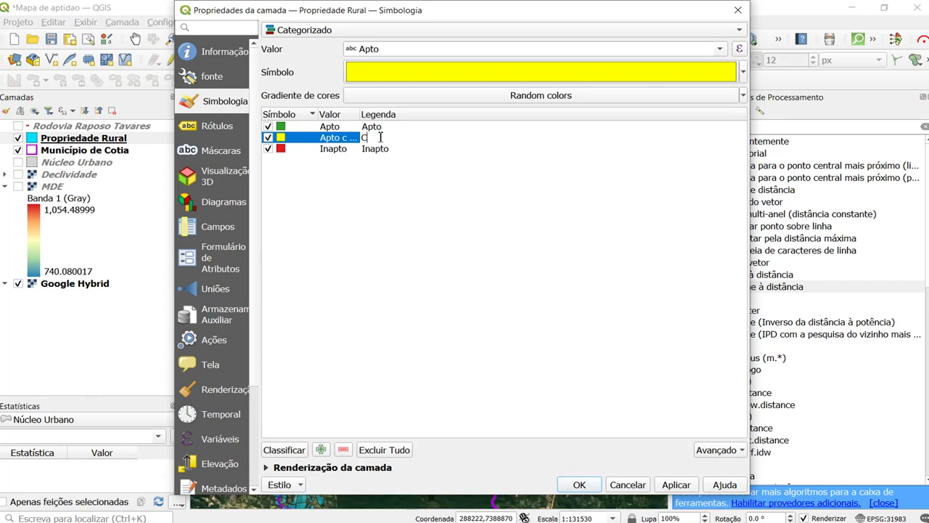
{"action": "key", "text": "BackSpace"}
{"action": "key", "text": "BackSpace"}
{"action": "key", "text": "BackSpace"}
{"action": "key", "text": "BackSpace"}
{"action": "key", "text": "BackSpace"}
{"action": "type", "text": "Apto com restrição"}
{"action": "key", "text": "Return"}
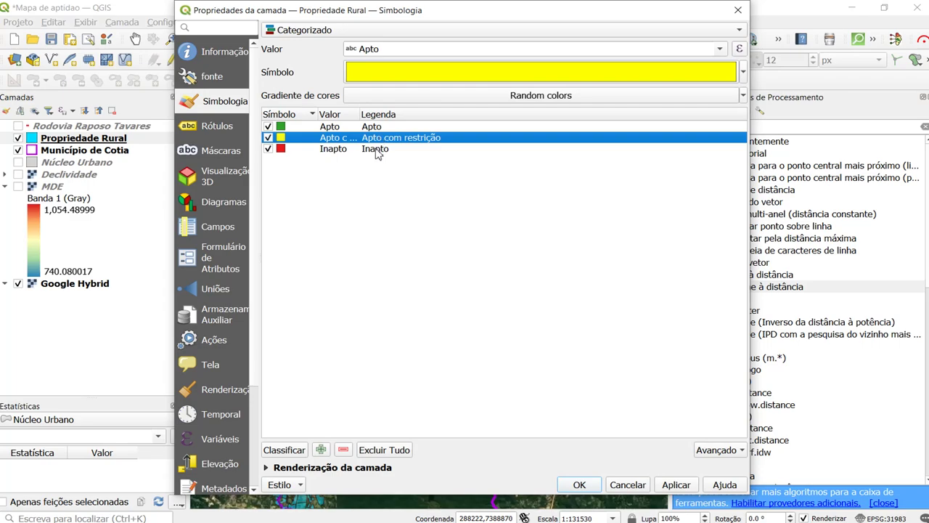
{"action": "left_click", "coordinate": [376, 175]}
{"action": "left_click", "coordinate": [669, 485]}
{"action": "left_click", "coordinate": [579, 484]}
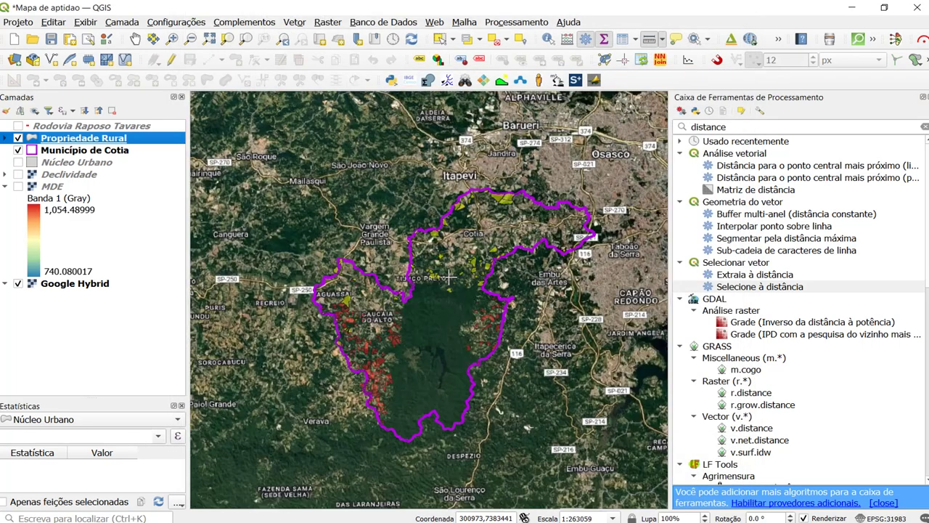
Expand the Propriedade Rural legend in the layer tree and change the Apto category's simple fill color to cyan.
{"action": "scroll", "coordinate": [449, 276], "scroll_direction": "up", "scroll_amount": 1}
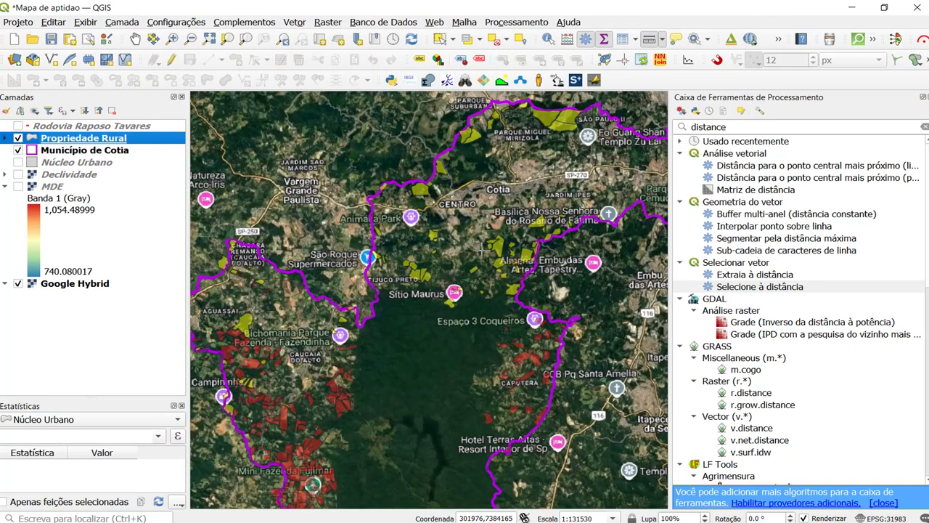
{"action": "left_click_drag", "start_coordinate": [520, 182], "coordinate": [519, 189]}
{"action": "scroll", "coordinate": [472, 166], "scroll_direction": "up", "scroll_amount": 1}
{"action": "scroll", "coordinate": [472, 166], "scroll_direction": "down", "scroll_amount": 1}
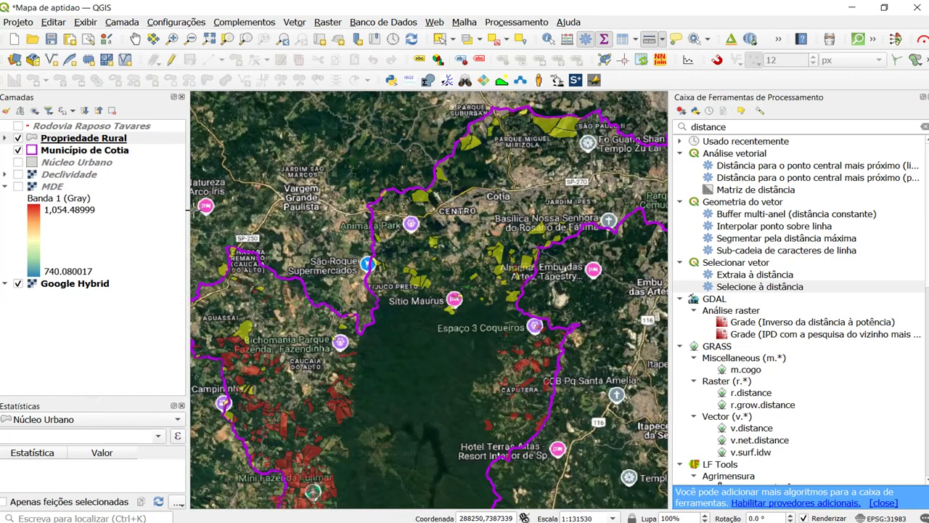
{"action": "scroll", "coordinate": [463, 239], "scroll_direction": "down", "scroll_amount": 1}
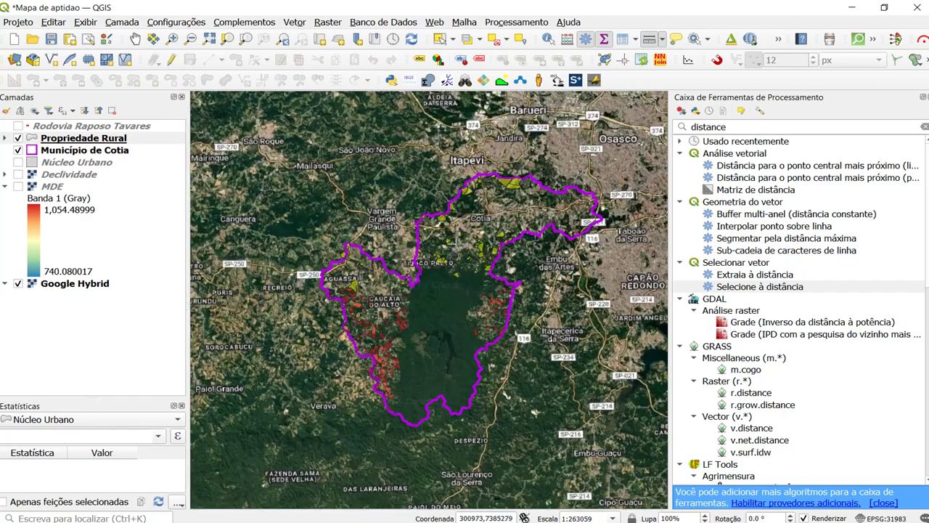
{"action": "scroll", "coordinate": [456, 247], "scroll_direction": "up", "scroll_amount": 1}
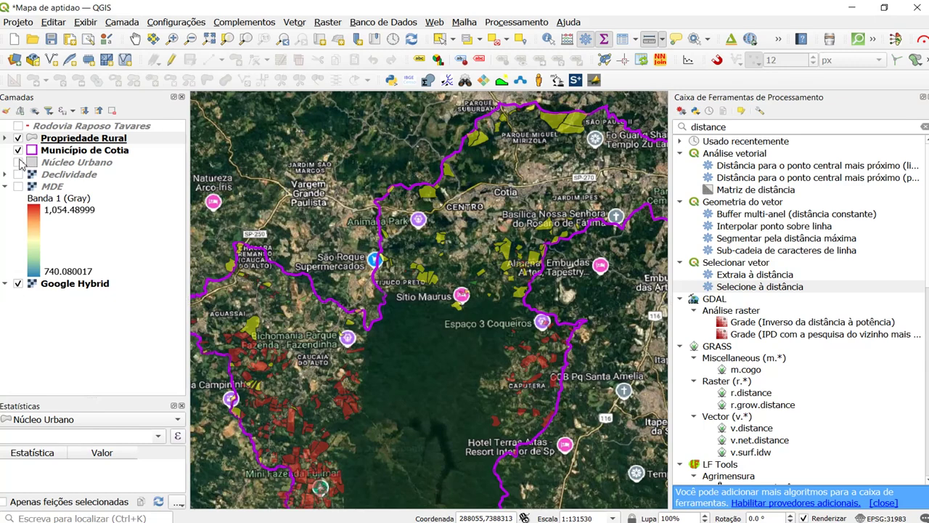
{"action": "left_click", "coordinate": [5, 138]}
{"action": "double_click", "coordinate": [46, 151]}
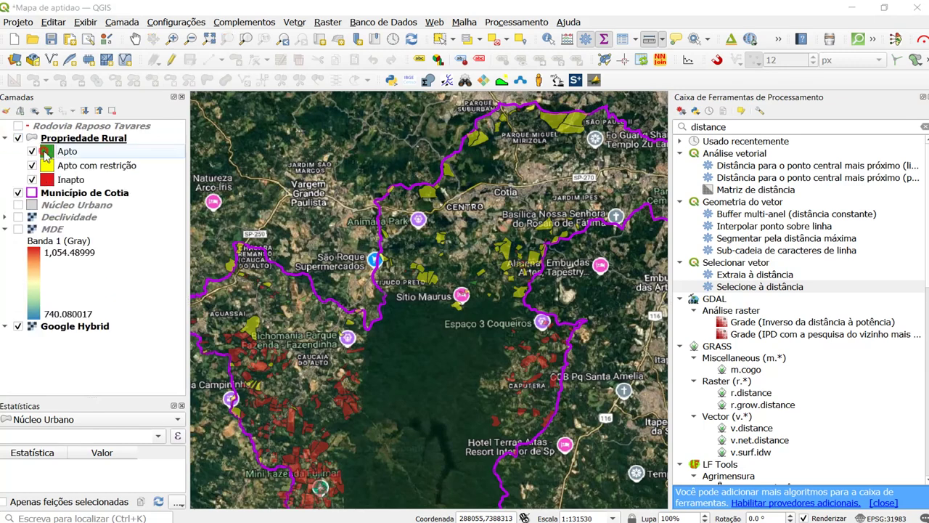
{"action": "left_click", "coordinate": [556, 117]}
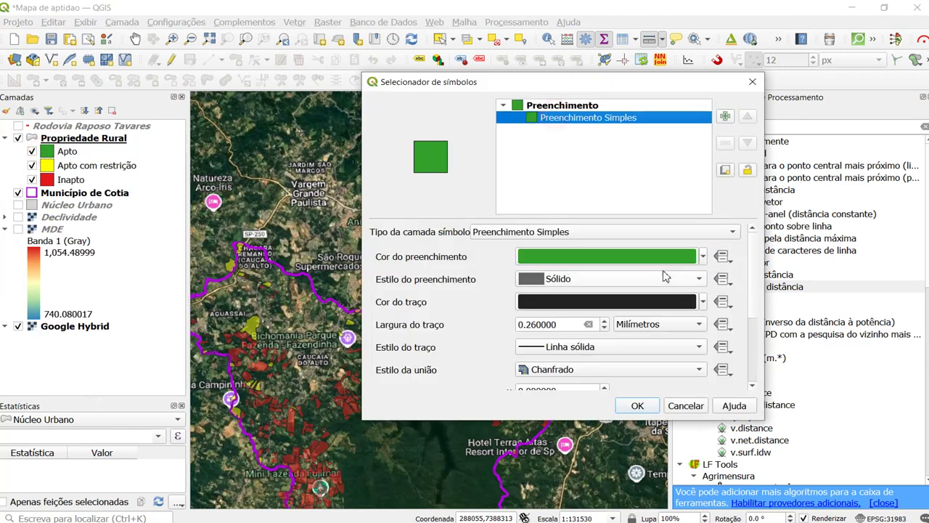
{"action": "left_click", "coordinate": [702, 265]}
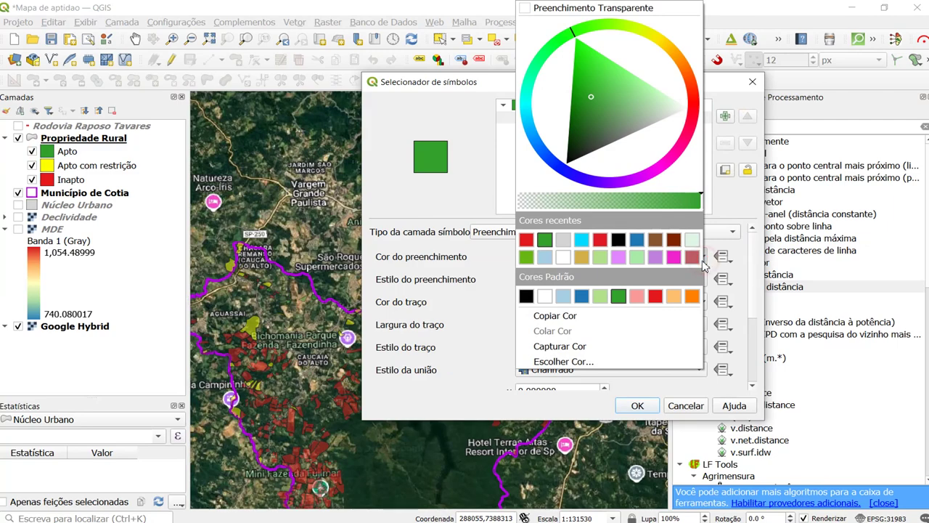
{"action": "left_click", "coordinate": [581, 239]}
{"action": "left_click", "coordinate": [637, 405]}
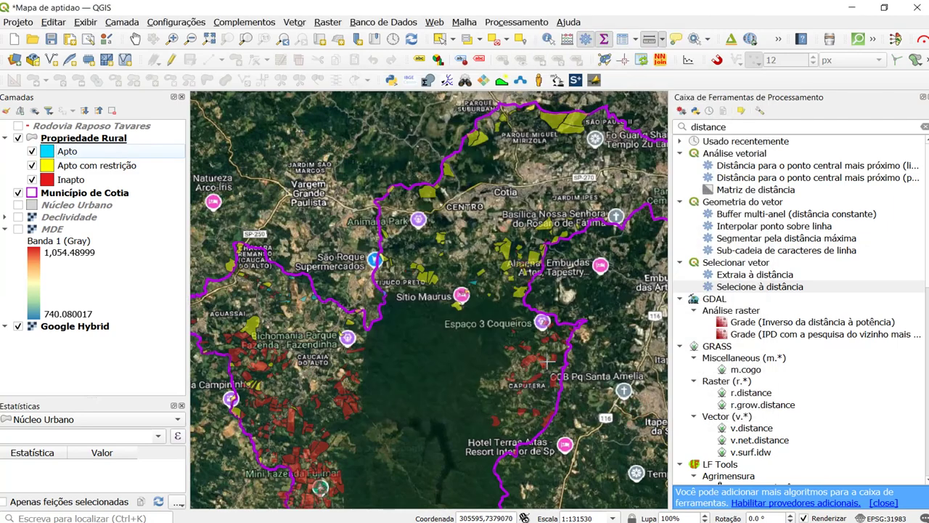
Close the Processing Toolbox to give the map canvas more room.
{"action": "scroll", "coordinate": [260, 298], "scroll_direction": "up", "scroll_amount": 2}
{"action": "scroll", "coordinate": [327, 291], "scroll_direction": "up", "scroll_amount": 1}
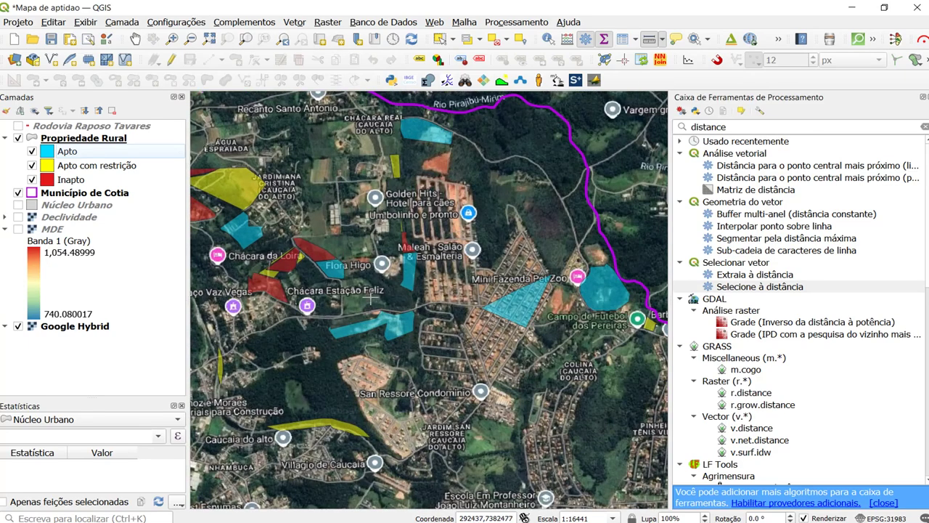
{"action": "scroll", "coordinate": [372, 296], "scroll_direction": "down", "scroll_amount": 4}
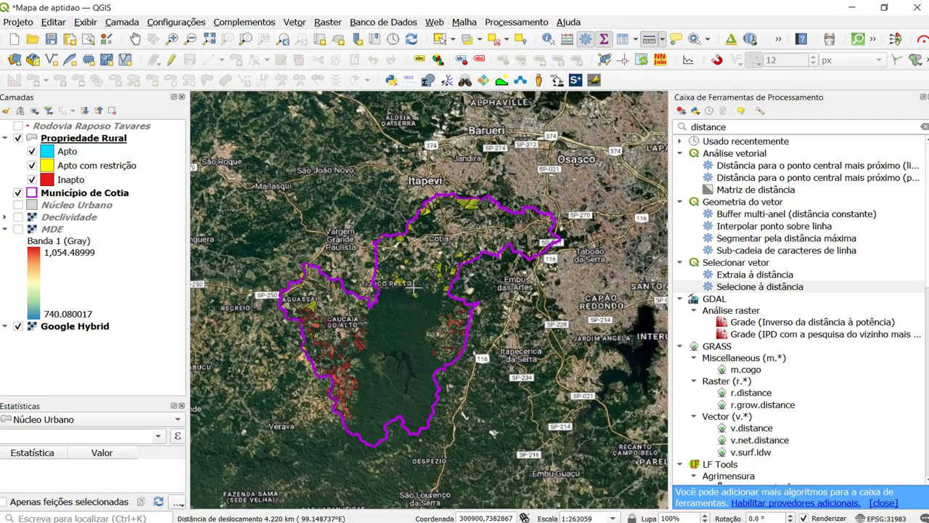
{"action": "scroll", "coordinate": [412, 288], "scroll_direction": "up", "scroll_amount": 1}
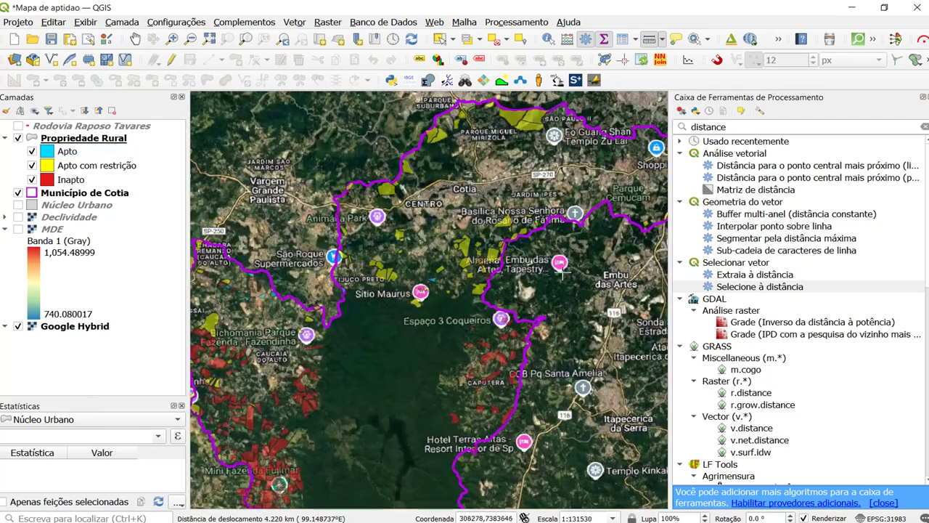
{"action": "left_click", "coordinate": [924, 97]}
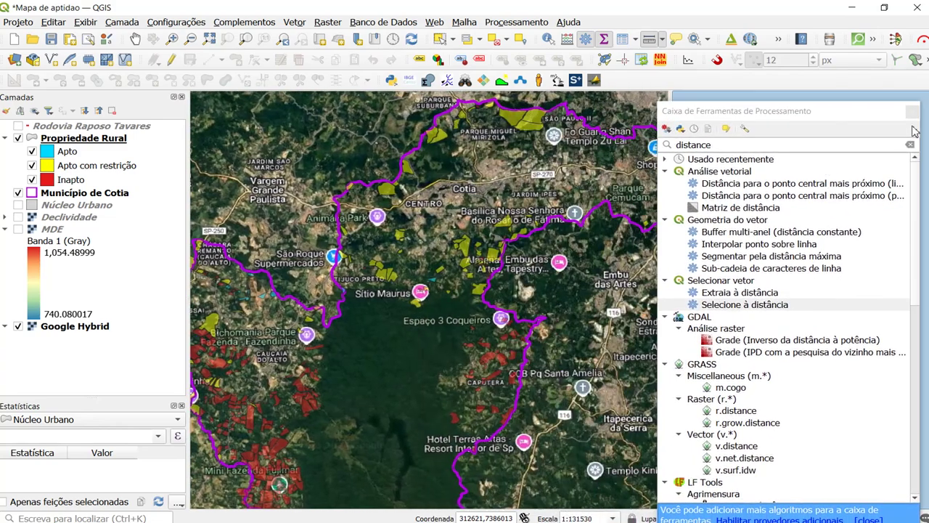
{"action": "left_click_drag", "start_coordinate": [915, 130], "coordinate": [925, 106]}
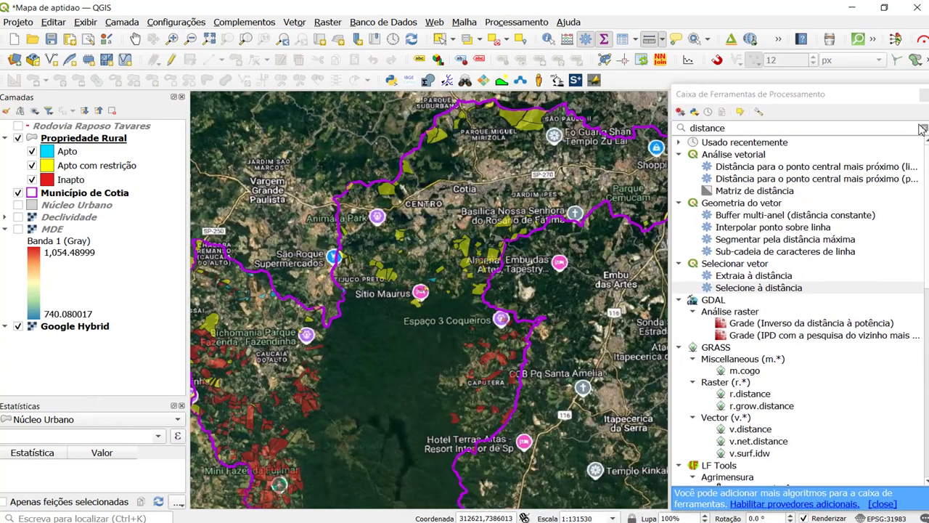
{"action": "key", "text": "ctrl+alt+t"}
{"action": "scroll", "coordinate": [527, 227], "scroll_direction": "down", "scroll_amount": 1}
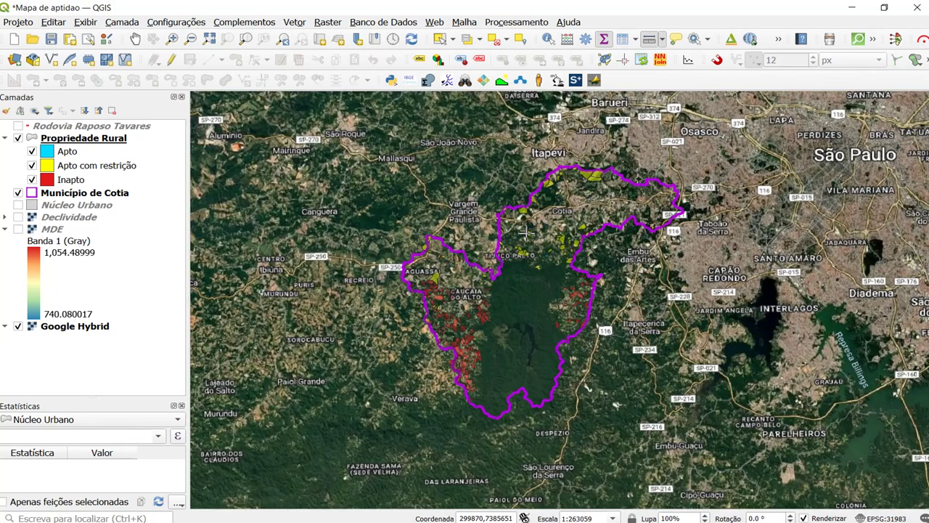
{"action": "scroll", "coordinate": [535, 247], "scroll_direction": "up", "scroll_amount": 1}
{"action": "left_click_drag", "start_coordinate": [541, 249], "coordinate": [473, 322]}
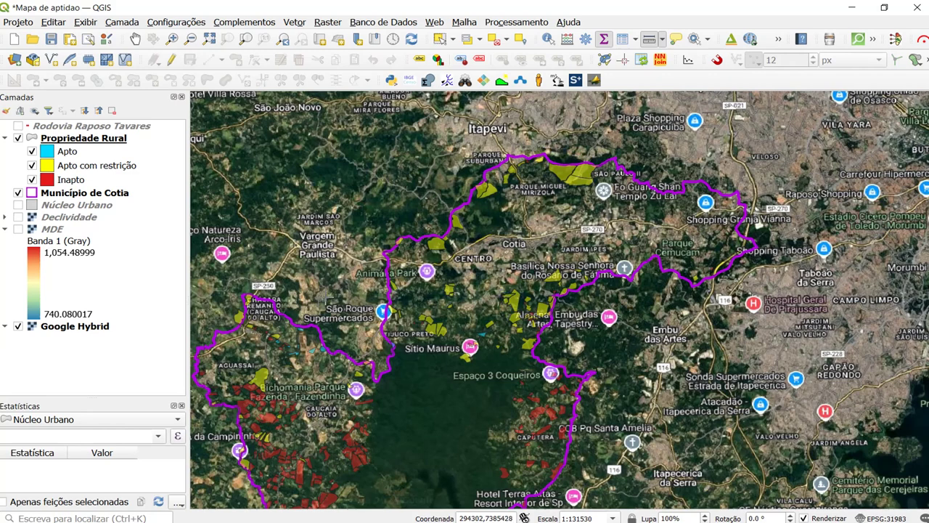
Examine the classified rural properties around Caucaia do Alto and the Apto property on the municipal boundary east of LPL Lighting Productions.
{"action": "scroll", "coordinate": [343, 290], "scroll_direction": "up", "scroll_amount": 3}
{"action": "left_click_drag", "start_coordinate": [339, 334], "coordinate": [523, 251]}
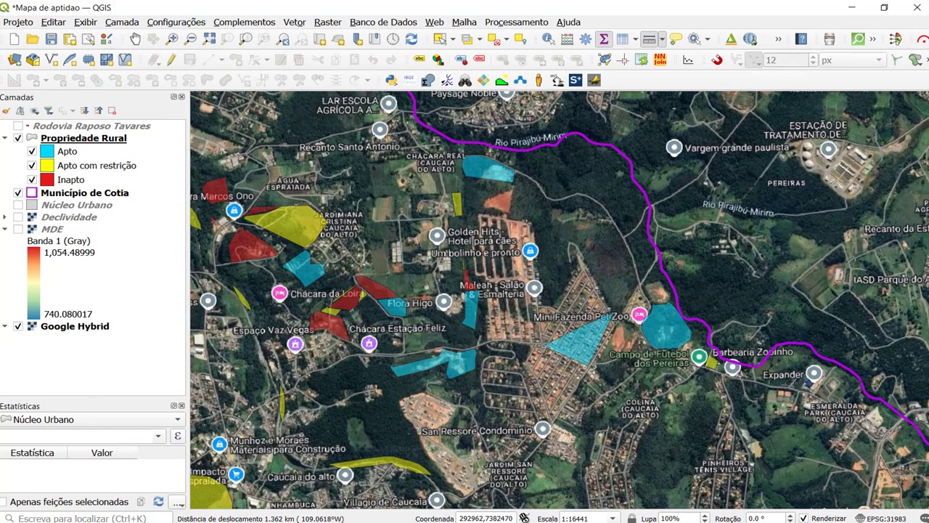
{"action": "left_click_drag", "start_coordinate": [394, 286], "coordinate": [486, 228]}
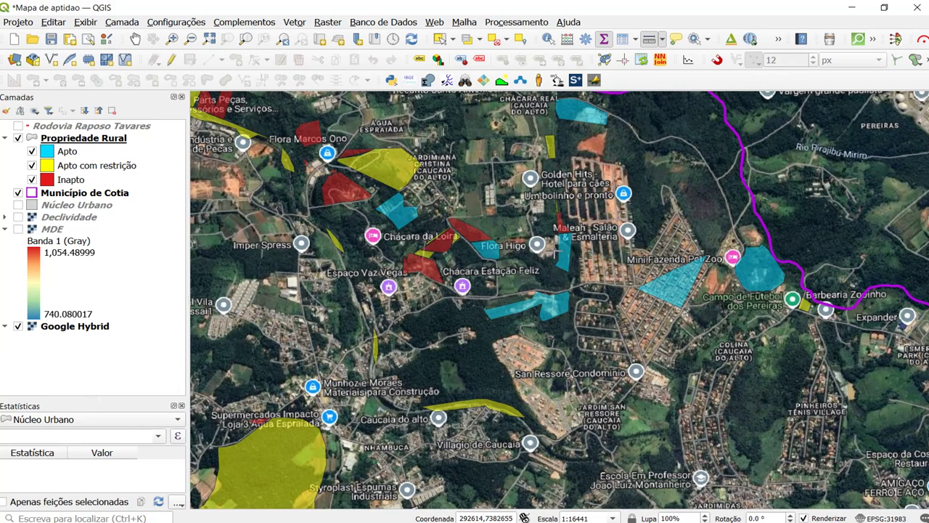
{"action": "scroll", "coordinate": [556, 178], "scroll_direction": "down", "scroll_amount": 1}
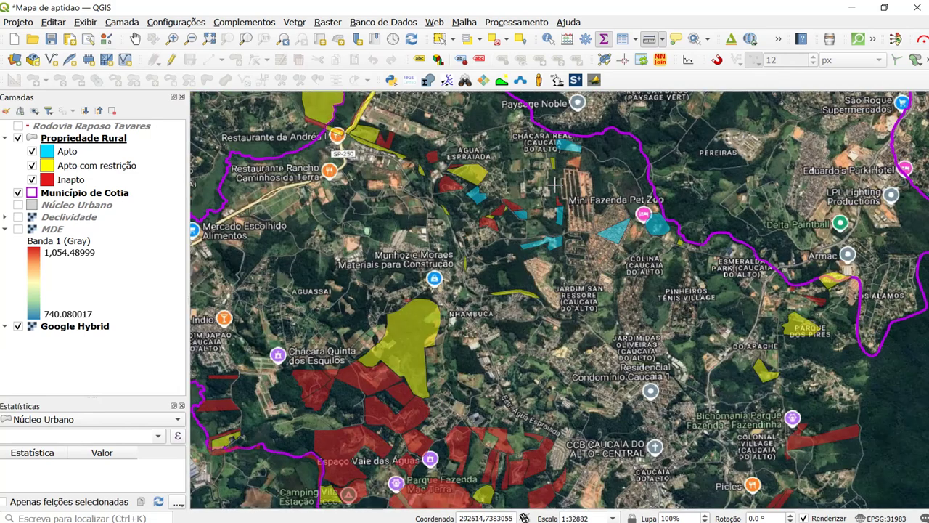
{"action": "left_click_drag", "start_coordinate": [555, 186], "coordinate": [546, 214]}
{"action": "scroll", "coordinate": [508, 218], "scroll_direction": "down", "scroll_amount": 1}
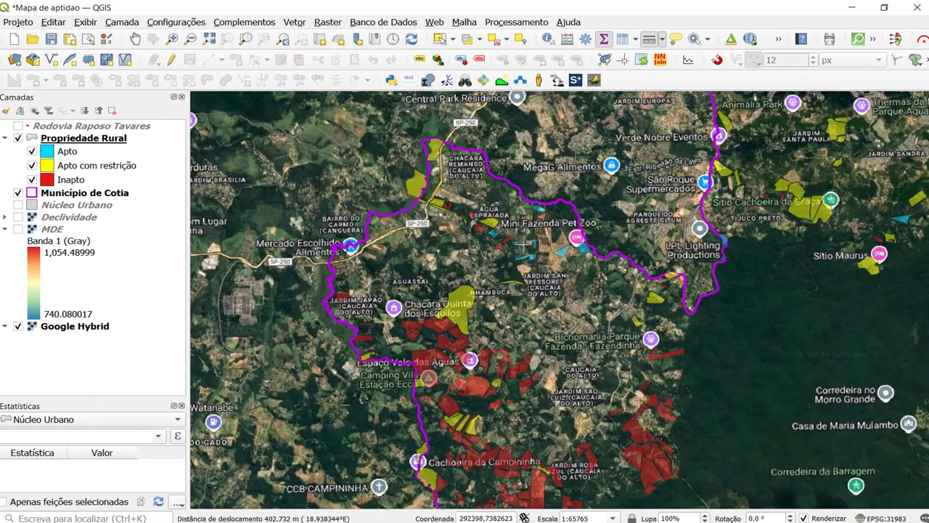
{"action": "scroll", "coordinate": [727, 225], "scroll_direction": "up", "scroll_amount": 3}
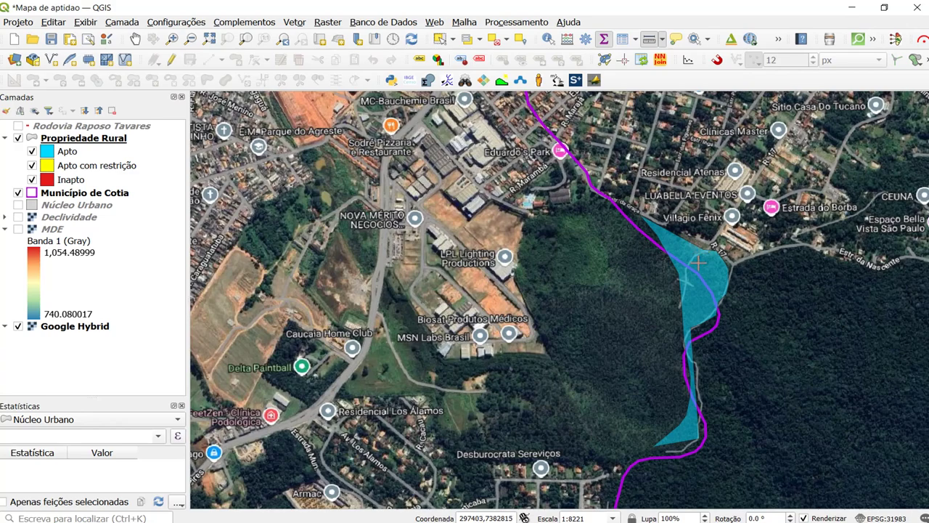
{"action": "scroll", "coordinate": [672, 273], "scroll_direction": "down", "scroll_amount": 3}
{"action": "scroll", "coordinate": [651, 252], "scroll_direction": "up", "scroll_amount": 3}
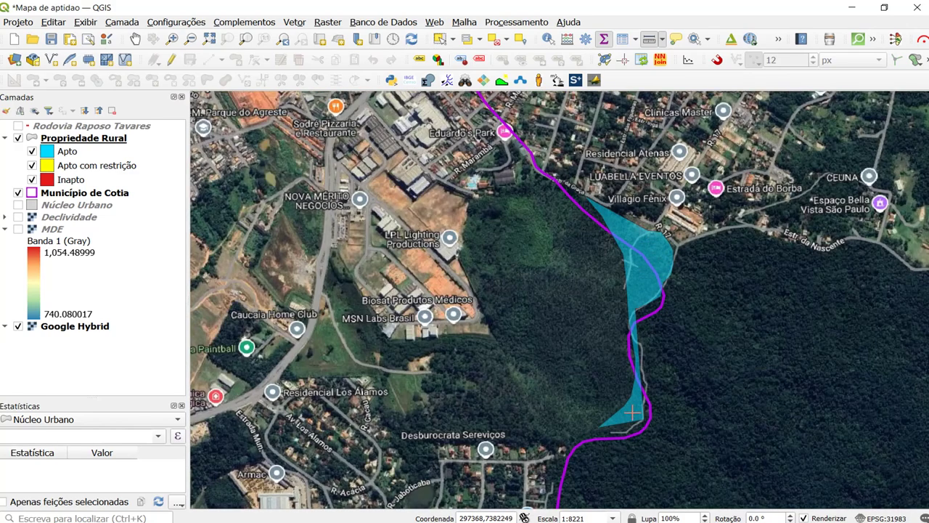
{"action": "scroll", "coordinate": [632, 412], "scroll_direction": "up", "scroll_amount": 1}
{"action": "scroll", "coordinate": [642, 226], "scroll_direction": "down", "scroll_amount": 3}
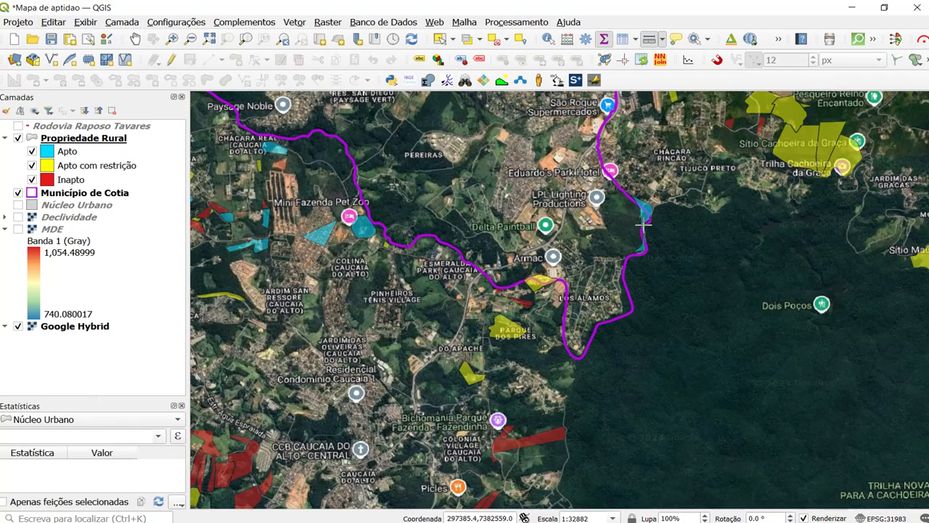
{"action": "scroll", "coordinate": [267, 228], "scroll_direction": "up", "scroll_amount": 1}
Inspect the Apto properties between Flora Higo and Mini Fazenda Pet Zoo against the satellite imagery.
{"action": "left_click_drag", "start_coordinate": [267, 228], "coordinate": [462, 261]}
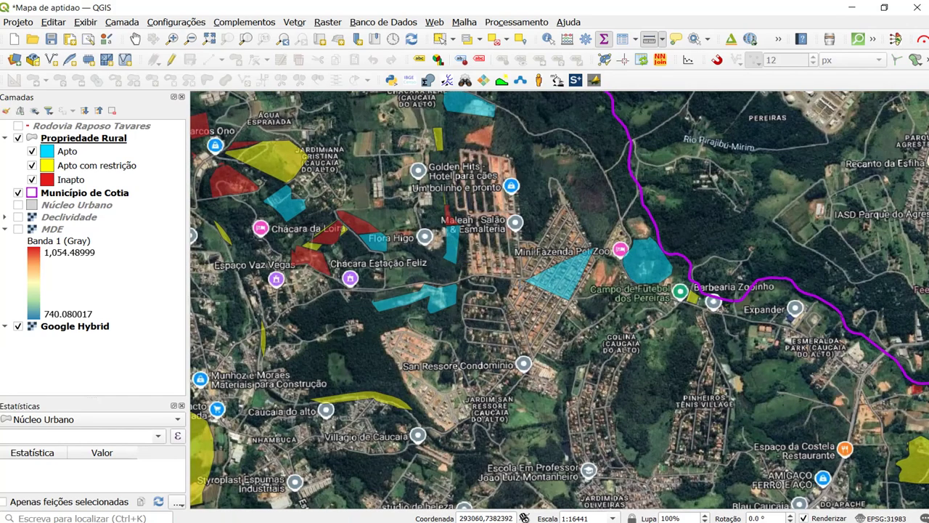
{"action": "scroll", "coordinate": [636, 288], "scroll_direction": "up", "scroll_amount": 2}
{"action": "scroll", "coordinate": [637, 287], "scroll_direction": "down", "scroll_amount": 1}
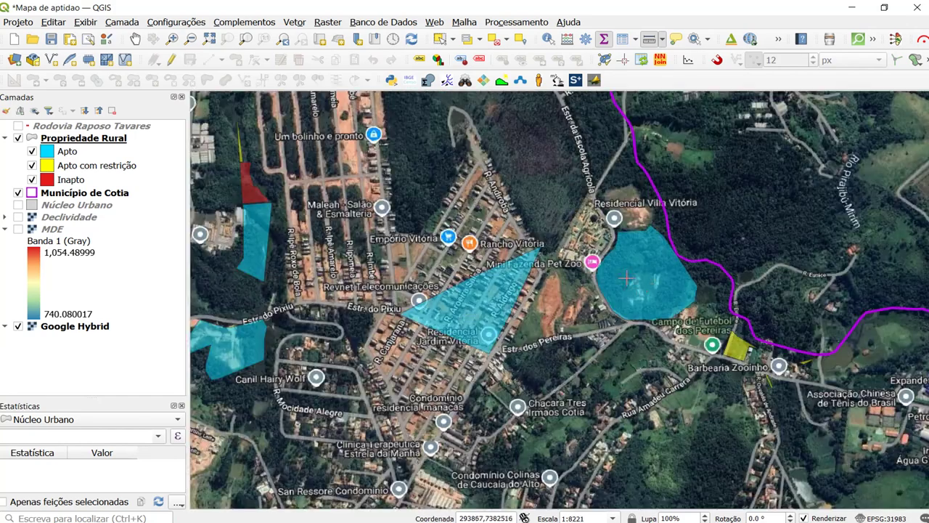
{"action": "left_click_drag", "start_coordinate": [426, 217], "coordinate": [561, 227]}
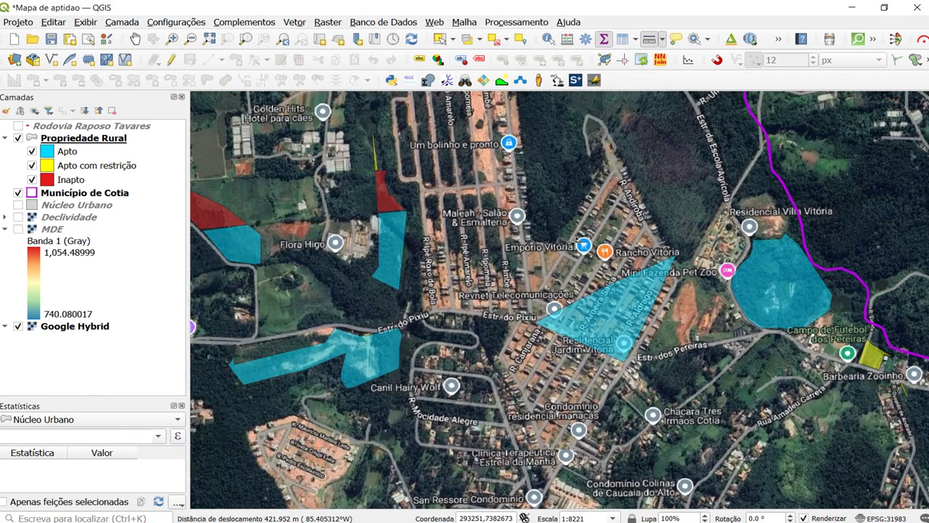
{"action": "left_click_drag", "start_coordinate": [628, 292], "coordinate": [629, 320]}
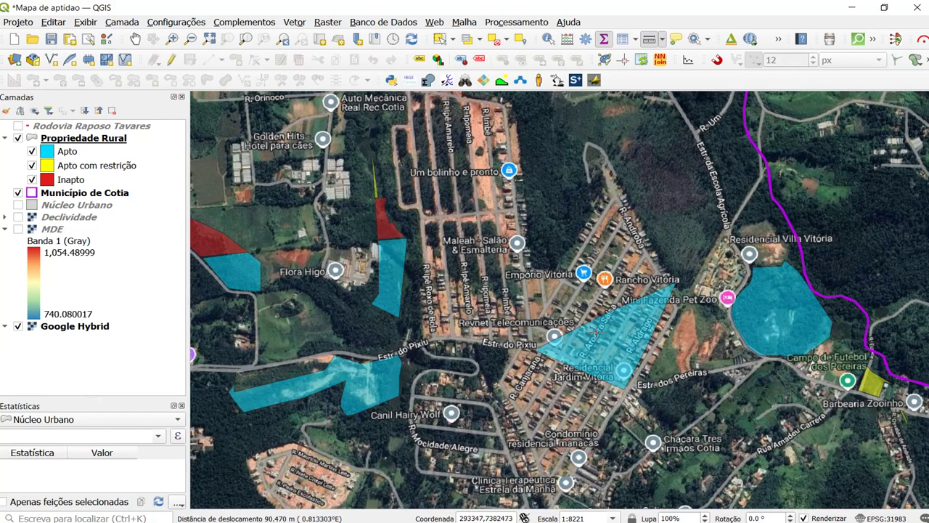
{"action": "left_click_drag", "start_coordinate": [393, 250], "coordinate": [520, 341]}
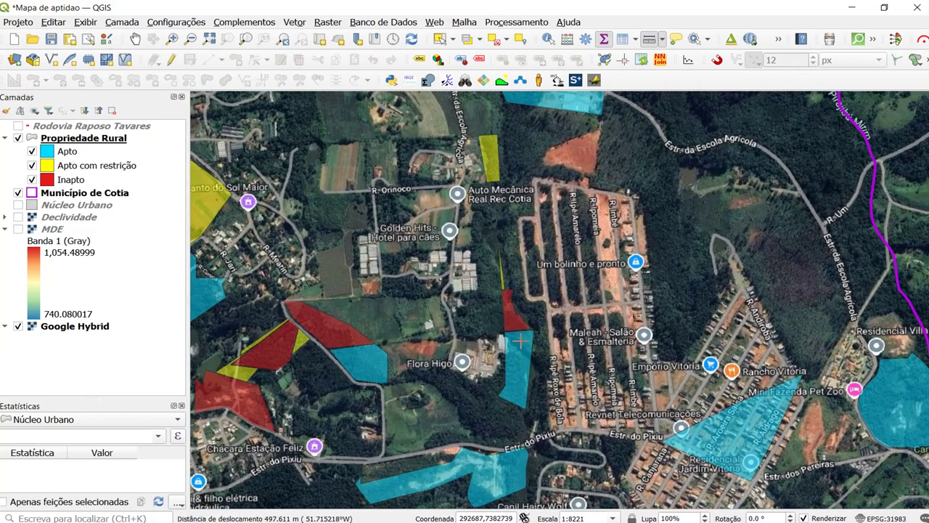
{"action": "scroll", "coordinate": [519, 341], "scroll_direction": "down", "scroll_amount": 1}
{"action": "left_click_drag", "start_coordinate": [519, 341], "coordinate": [501, 297]}
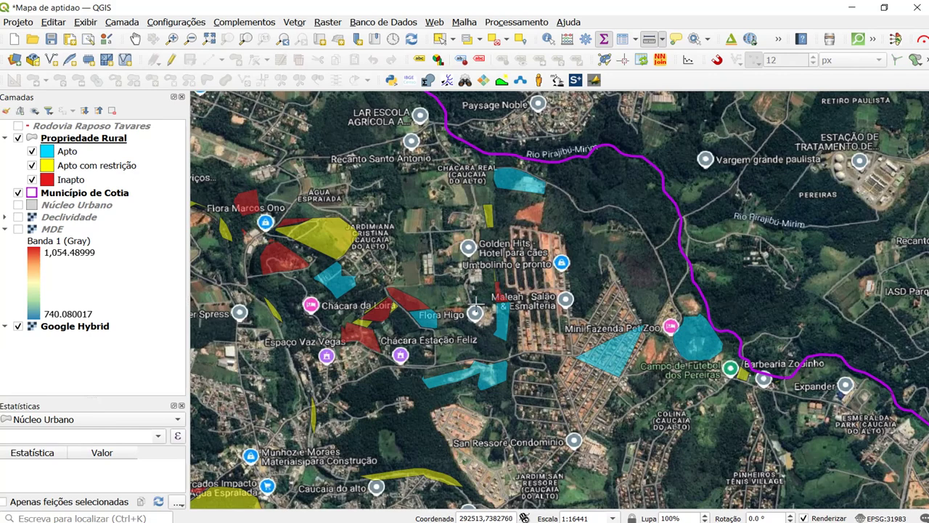
{"action": "scroll", "coordinate": [477, 303], "scroll_direction": "up", "scroll_amount": 1}
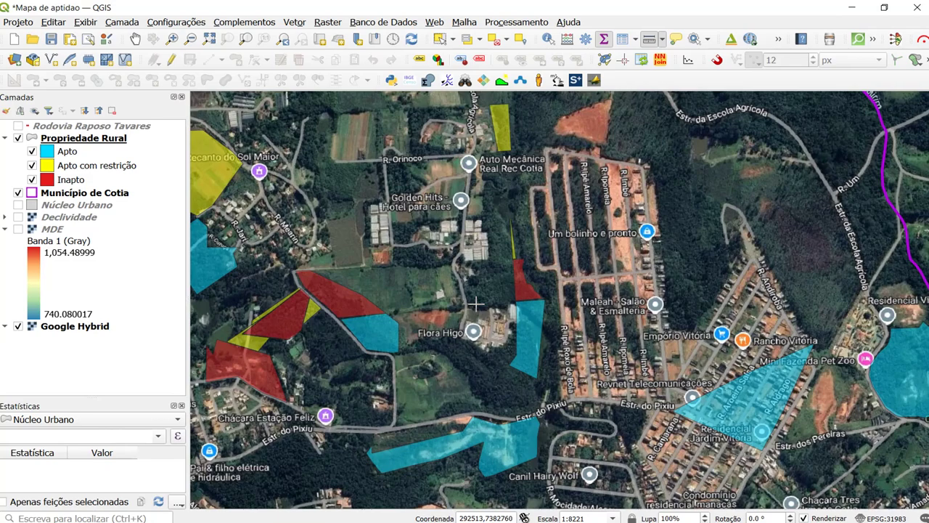
{"action": "scroll", "coordinate": [477, 304], "scroll_direction": "down", "scroll_amount": 1}
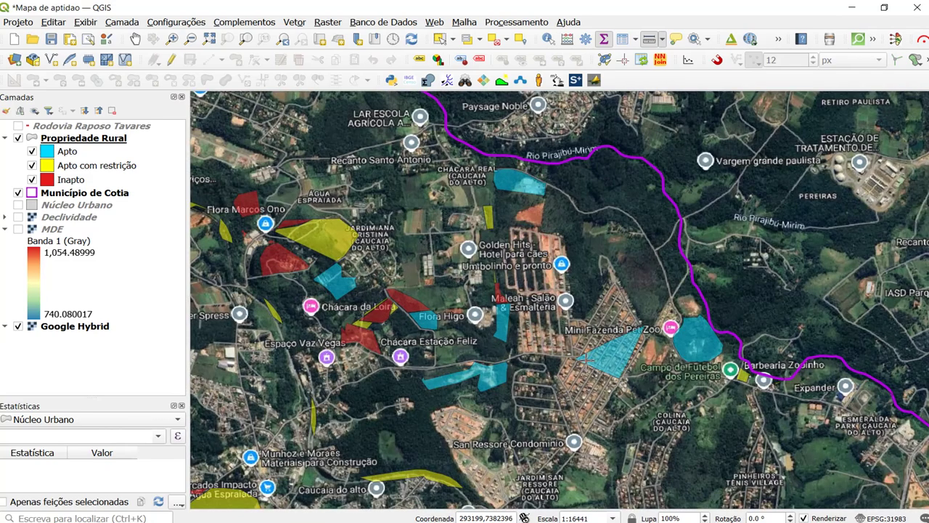
{"action": "scroll", "coordinate": [585, 359], "scroll_direction": "up", "scroll_amount": 1}
Create a new print layout titled "Mapa" from the map of Cotia's classified rural properties.
{"action": "scroll", "coordinate": [413, 284], "scroll_direction": "down", "scroll_amount": 3}
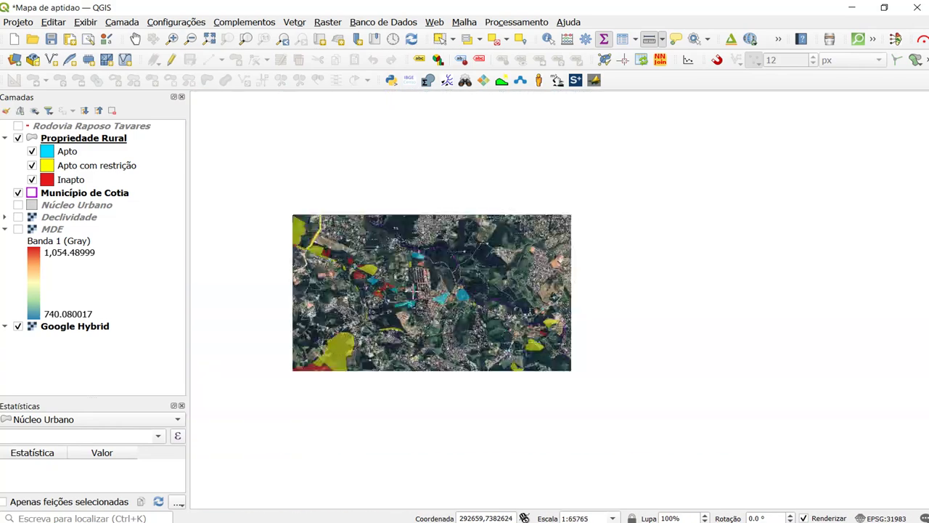
{"action": "scroll", "coordinate": [414, 285], "scroll_direction": "down", "scroll_amount": 1}
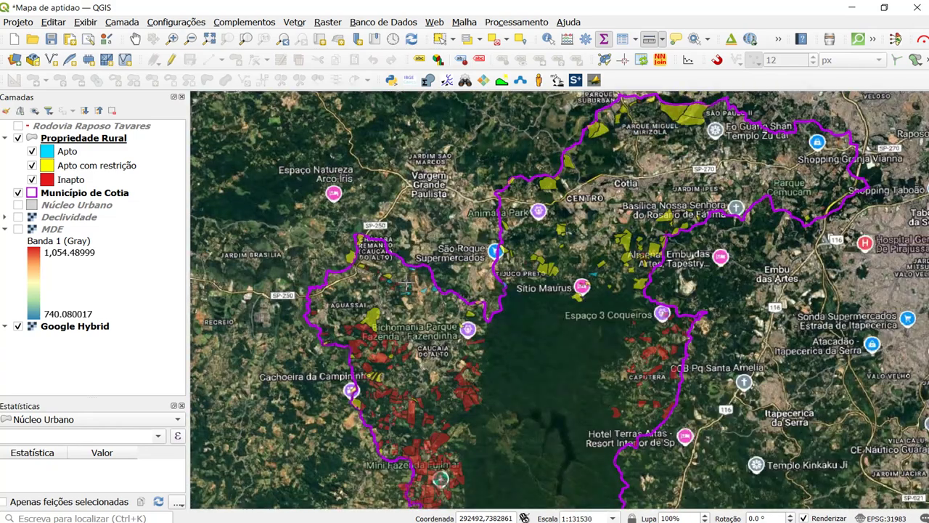
{"action": "mouse_move", "coordinate": [449, 271]}
{"action": "left_mouse_down"}
{"action": "mouse_move", "coordinate": [425, 300]}
{"action": "mouse_move", "coordinate": [436, 290]}
{"action": "mouse_move", "coordinate": [427, 251]}
{"action": "mouse_move", "coordinate": [445, 282]}
{"action": "left_mouse_up"}
{"action": "scroll", "coordinate": [436, 245], "scroll_direction": "down", "scroll_amount": 1}
{"action": "scroll", "coordinate": [445, 283], "scroll_direction": "up", "scroll_amount": 1}
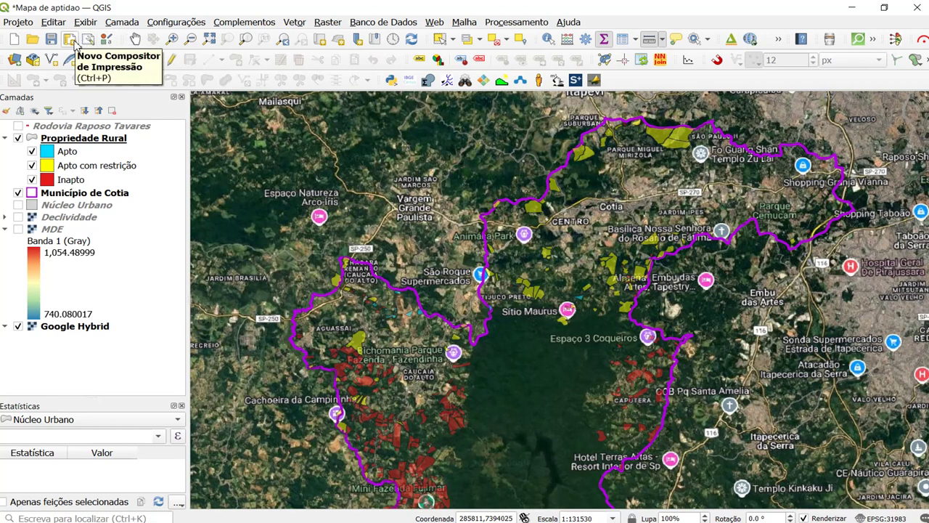
{"action": "left_click", "coordinate": [71, 41]}
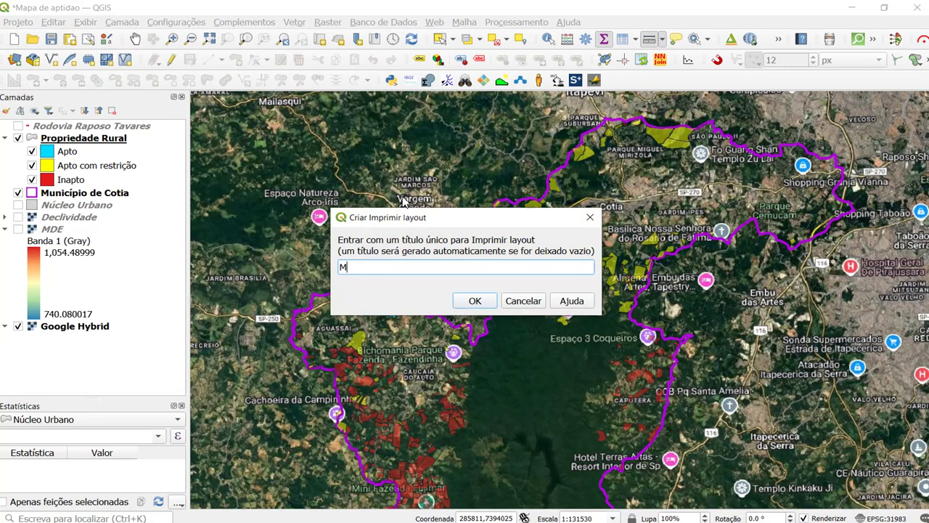
{"action": "left_click", "coordinate": [477, 301]}
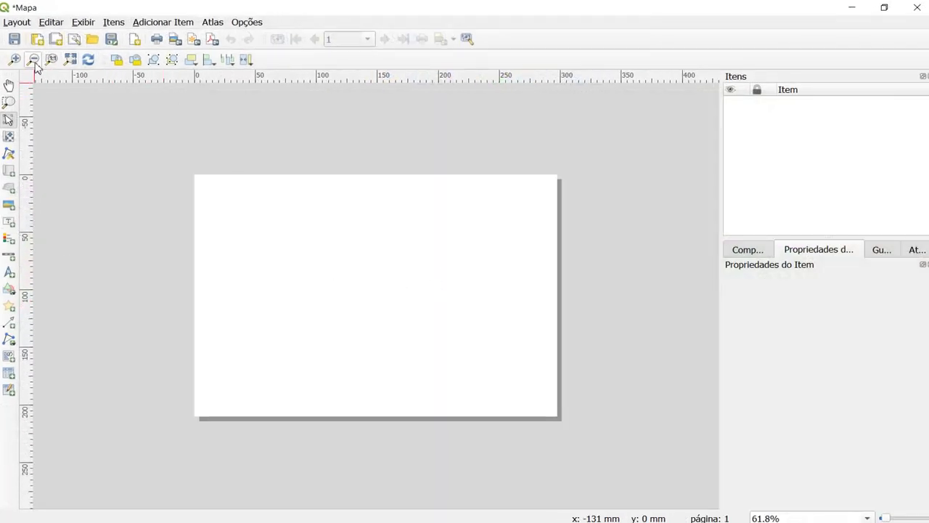
Set the layout's page size to A1 and fit the whole page in view.
{"action": "left_click", "coordinate": [74, 62]}
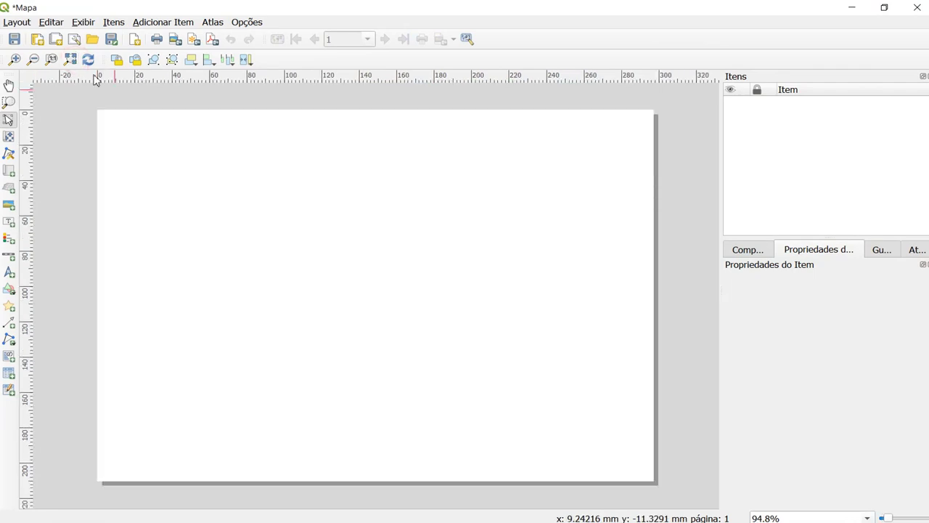
{"action": "right_click", "coordinate": [300, 202]}
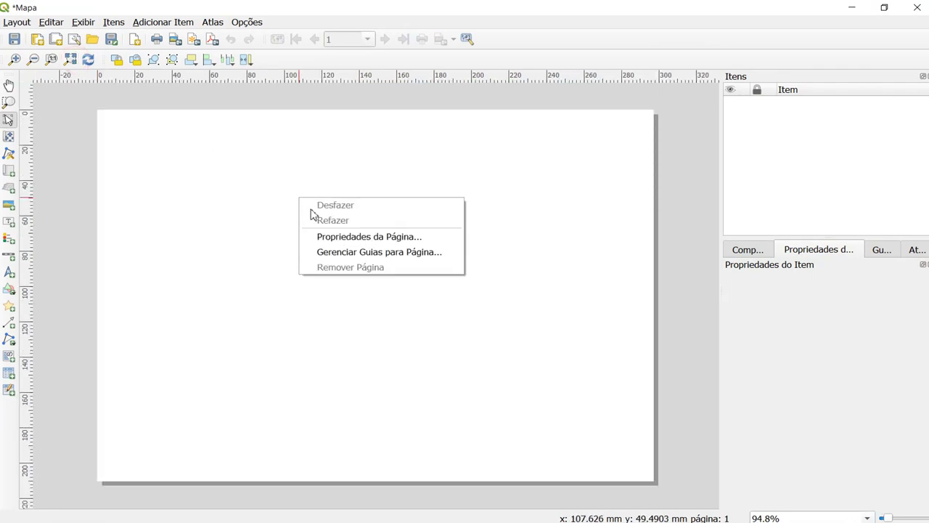
{"action": "right_click", "coordinate": [267, 186]}
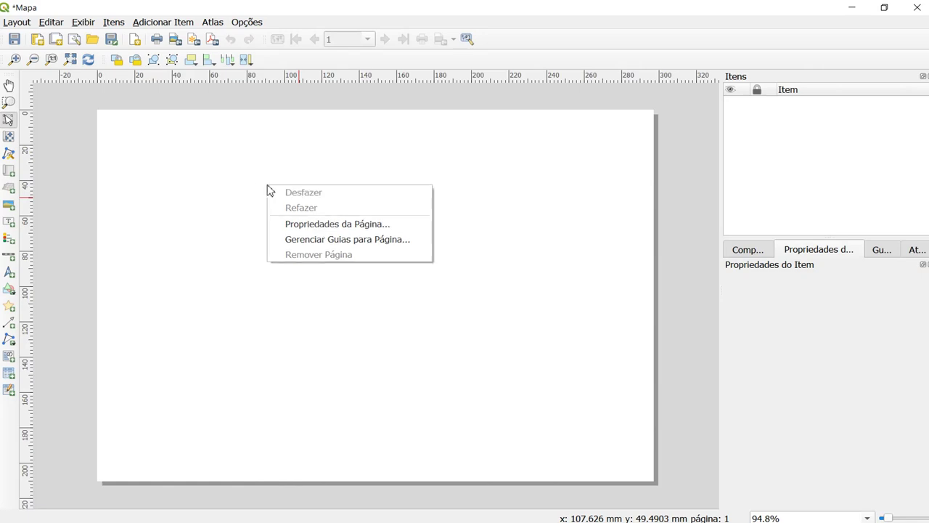
{"action": "left_click", "coordinate": [295, 223]}
{"action": "left_click", "coordinate": [875, 310]}
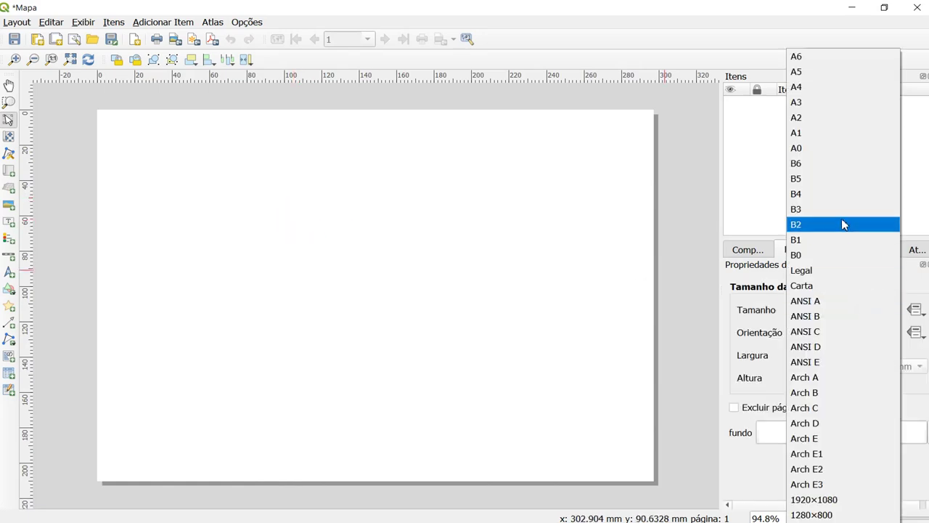
{"action": "left_click", "coordinate": [810, 135]}
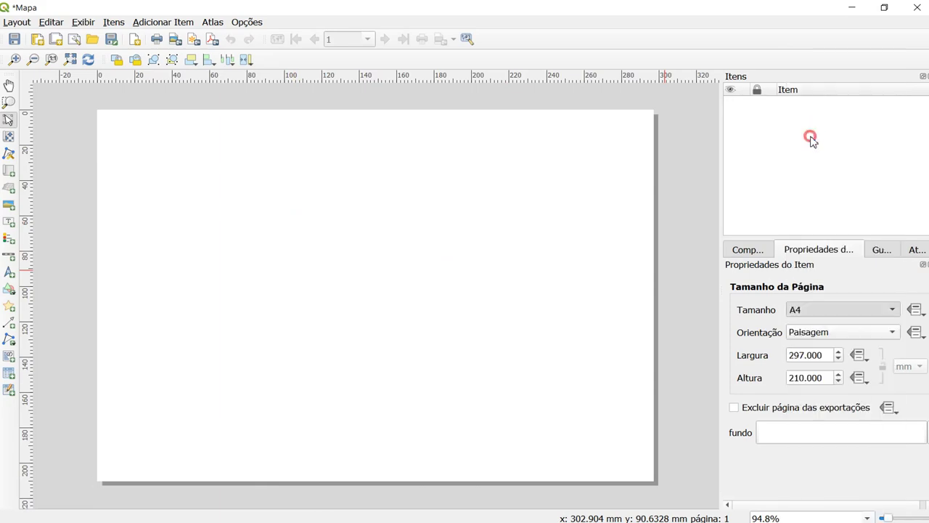
{"action": "scroll", "coordinate": [365, 242], "scroll_direction": "down", "scroll_amount": 1}
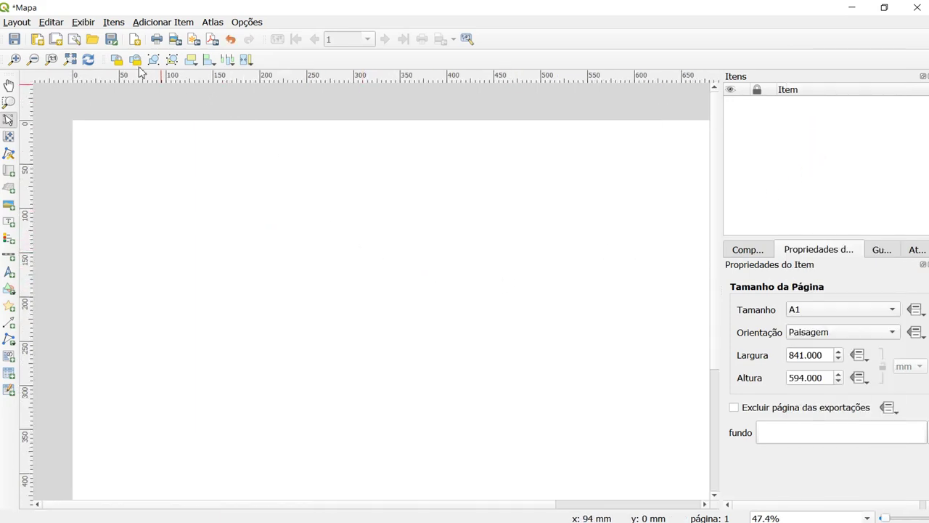
{"action": "left_click", "coordinate": [69, 60]}
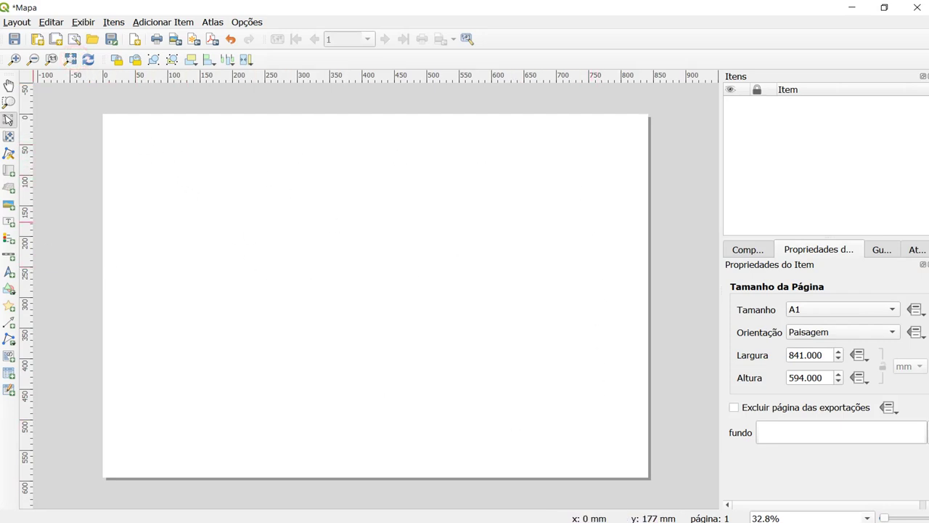
Add a map item covering nearly the whole A1 page with a narrow margin, and centre it on the page.
{"action": "left_click", "coordinate": [8, 119]}
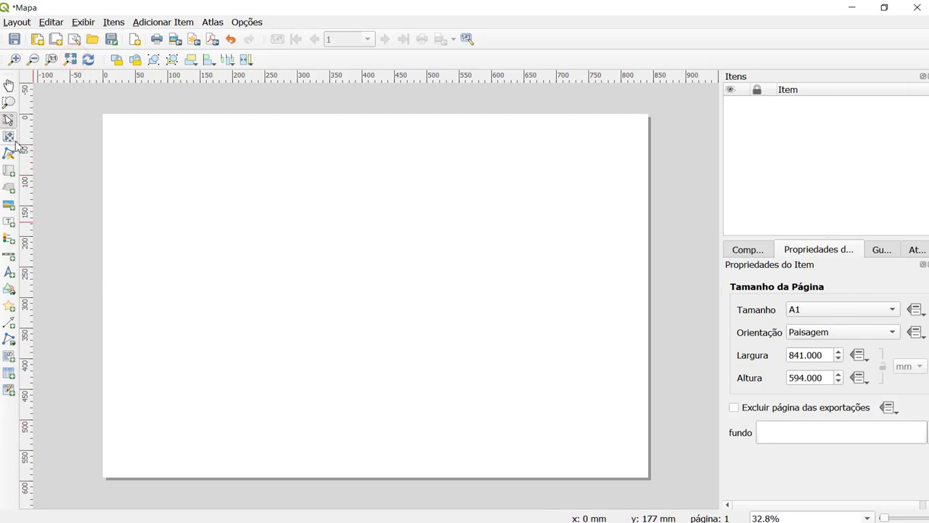
{"action": "left_click", "coordinate": [10, 177]}
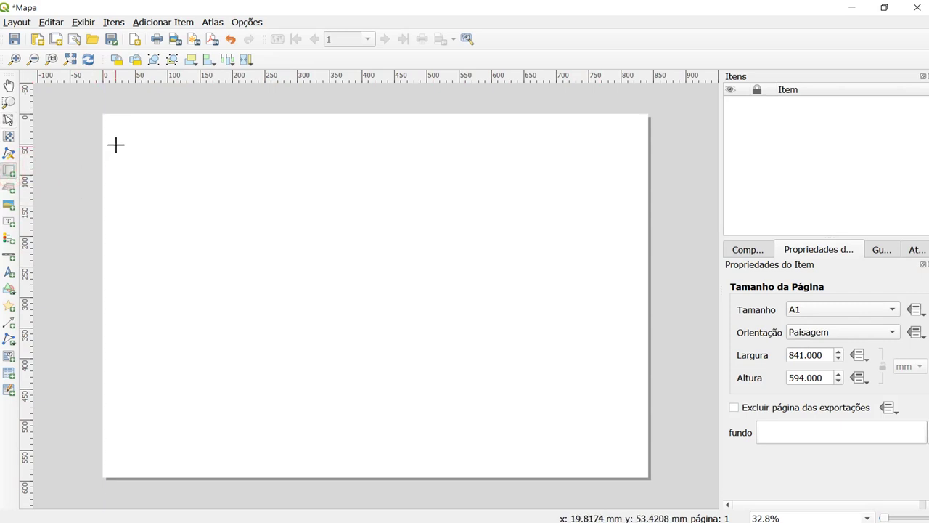
{"action": "left_click_drag", "start_coordinate": [116, 129], "coordinate": [634, 467]}
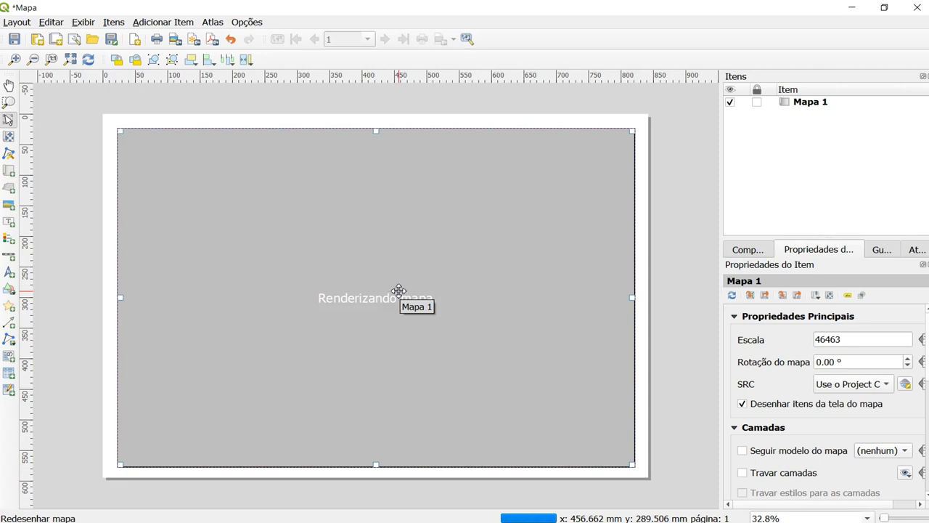
{"action": "left_click_drag", "start_coordinate": [390, 294], "coordinate": [371, 288]}
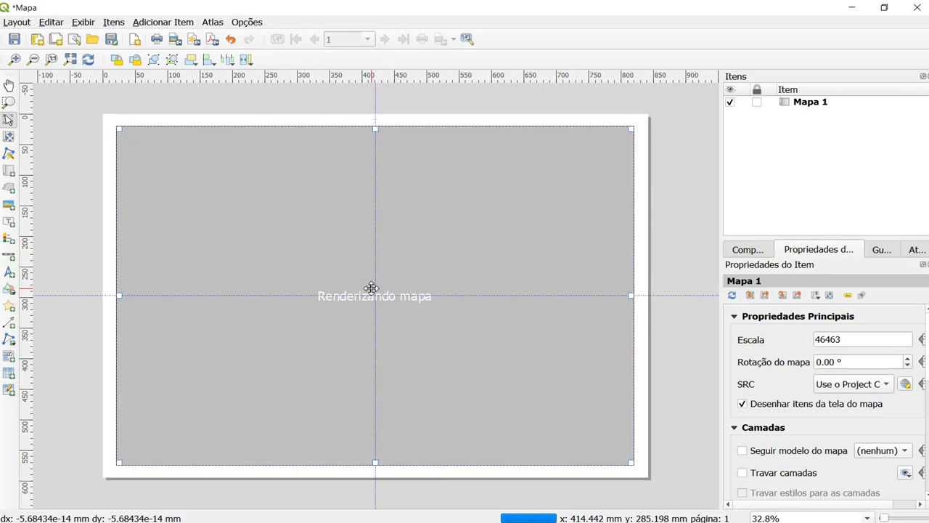
{"action": "left_click_drag", "start_coordinate": [371, 289], "coordinate": [370, 288]}
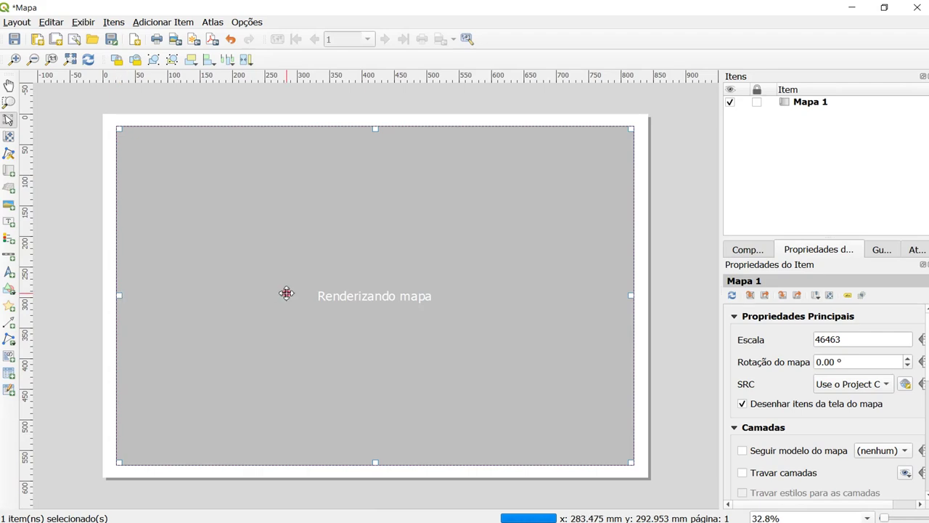
{"action": "left_click_drag", "start_coordinate": [286, 293], "coordinate": [285, 291]}
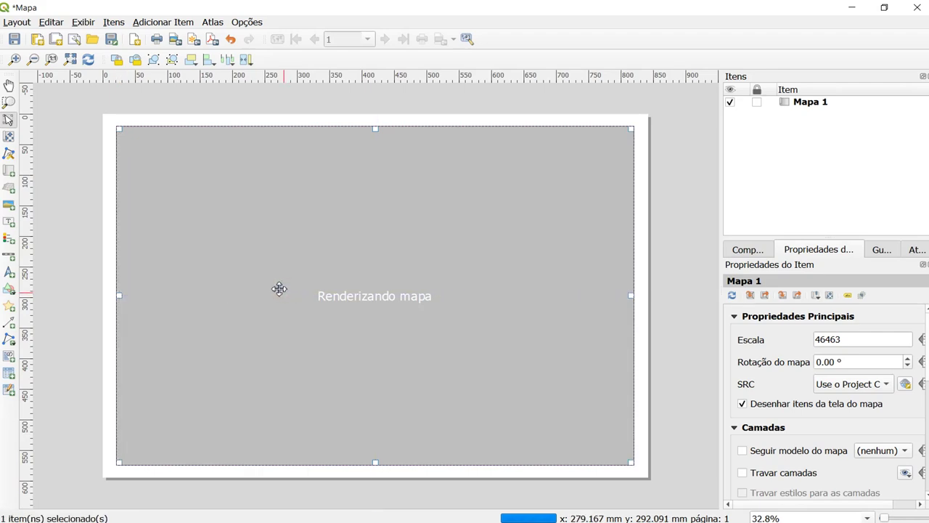
{"action": "left_click", "coordinate": [251, 88]}
{"action": "left_click", "coordinate": [272, 215]}
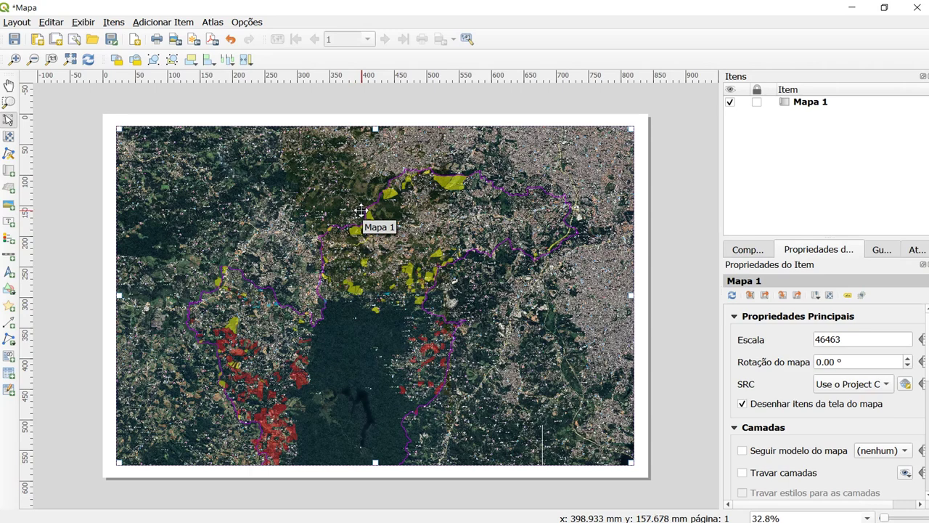
Move the map content upward inside the map item to bring more of southern Cotia into the frame.
{"action": "left_click", "coordinate": [9, 138]}
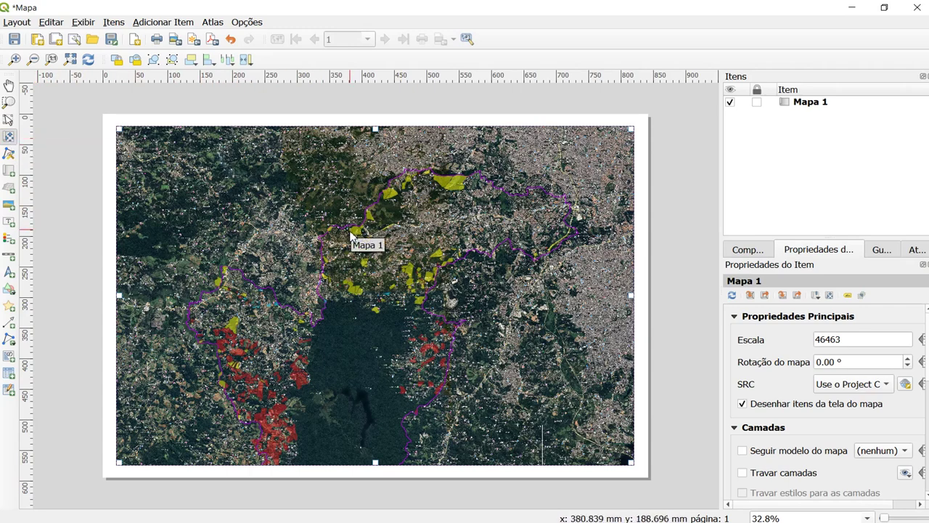
{"action": "left_click_drag", "start_coordinate": [365, 231], "coordinate": [389, 216]}
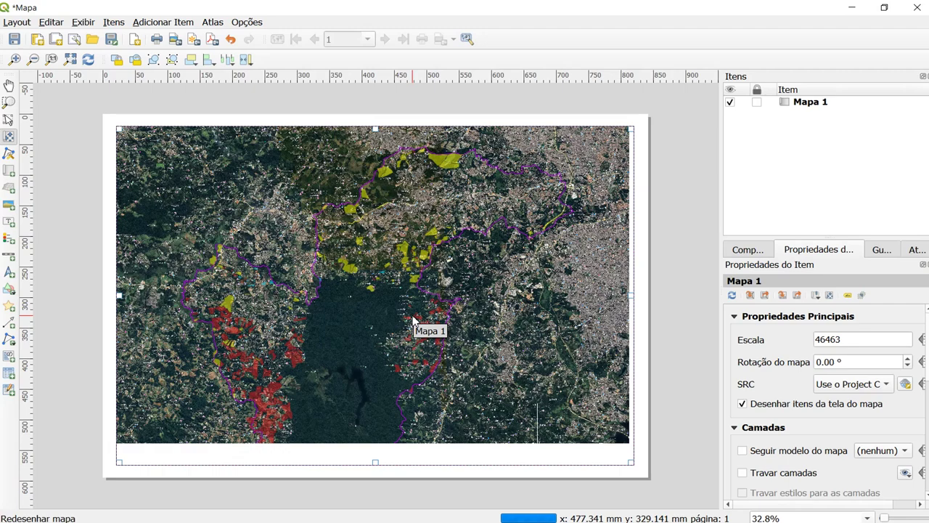
{"action": "left_click_drag", "start_coordinate": [429, 301], "coordinate": [430, 288]}
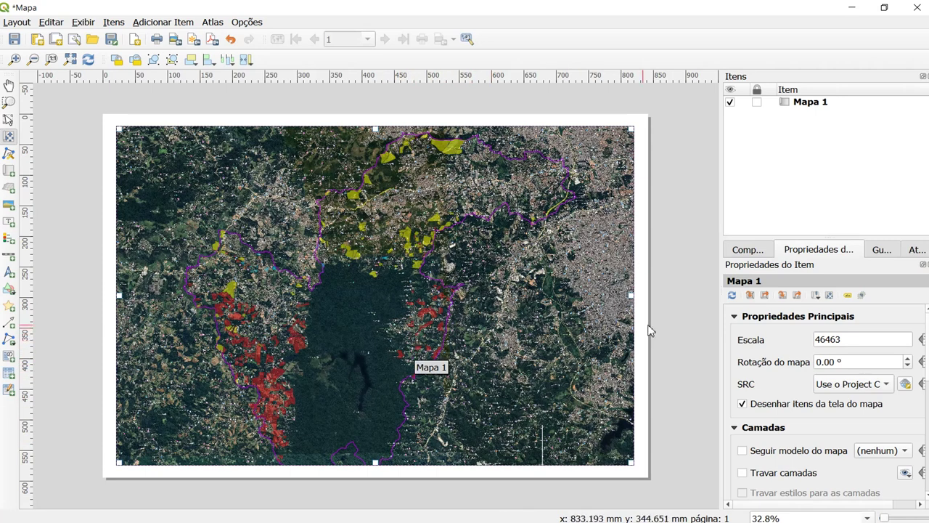
Set the map scale to 50000 and reposition the content so Cotia's whole boundary fits in the eastern part of the frame.
{"action": "double_click", "coordinate": [829, 341]}
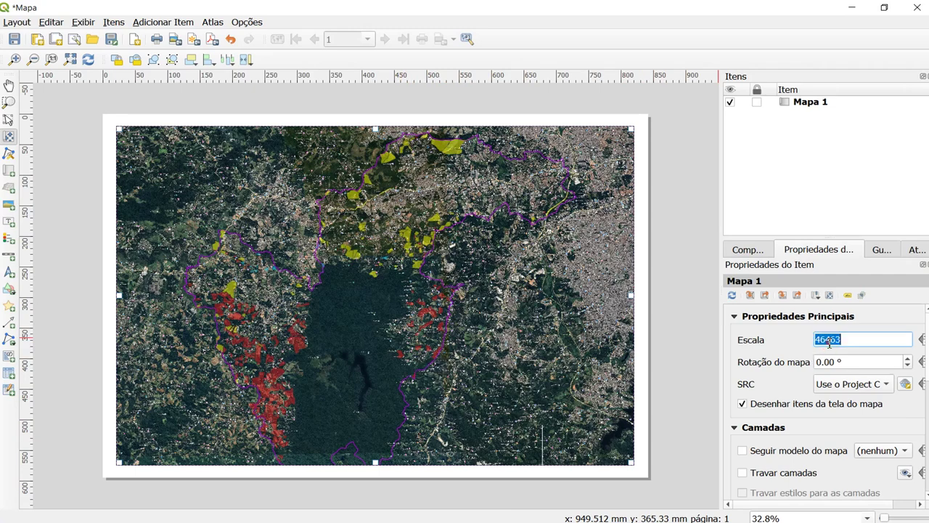
{"action": "type", "text": "50000"}
{"action": "key", "text": "Return"}
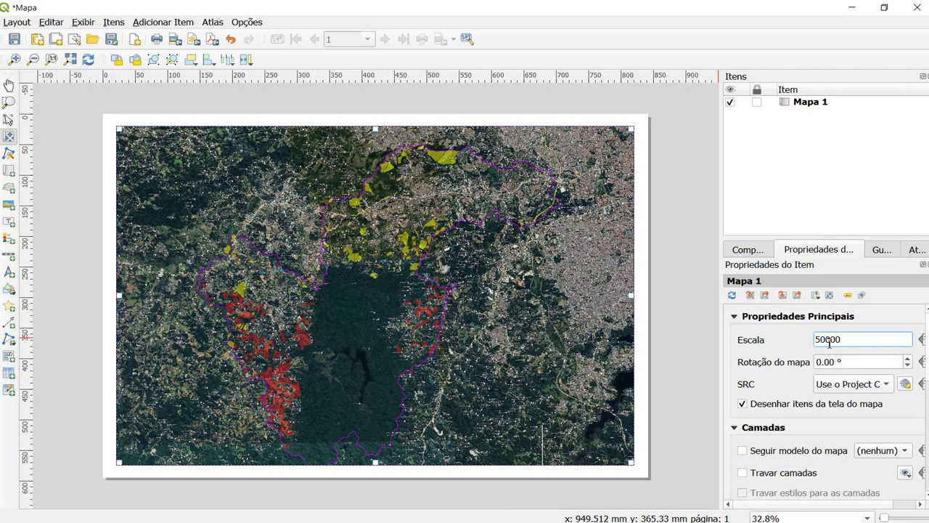
{"action": "left_click", "coordinate": [375, 287]}
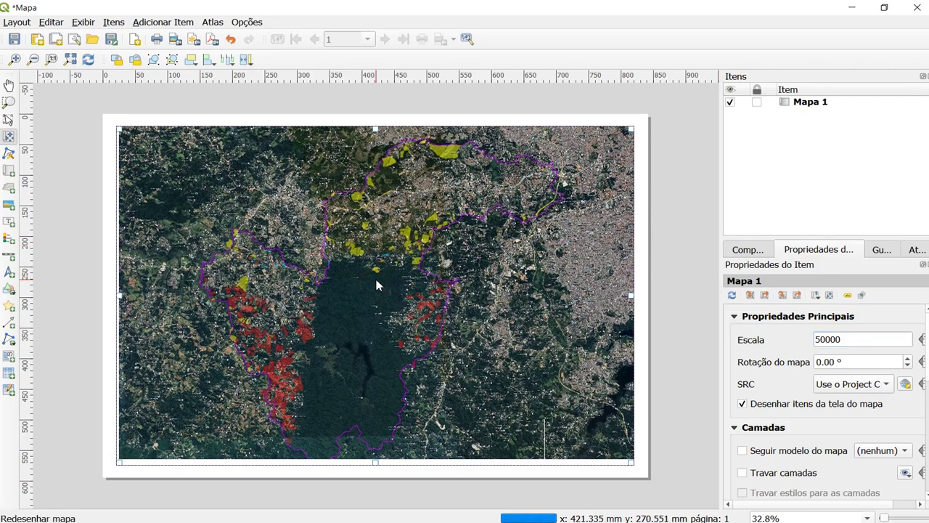
{"action": "left_click_drag", "start_coordinate": [375, 285], "coordinate": [438, 286]}
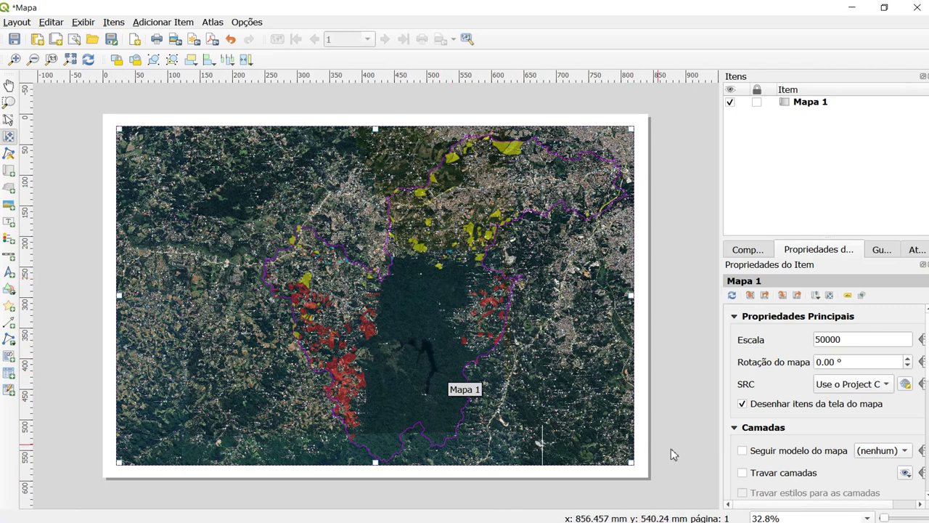
{"action": "left_click", "coordinate": [741, 473]}
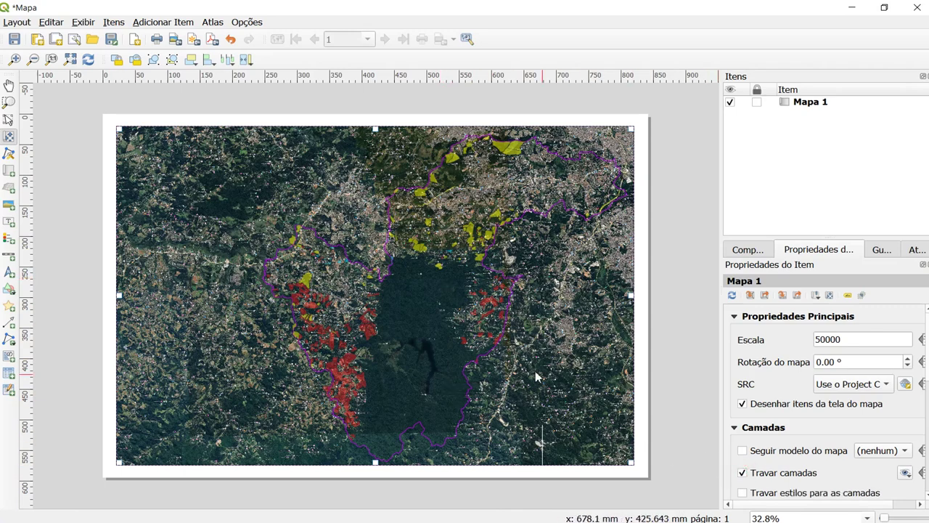
{"action": "left_click", "coordinate": [741, 492]}
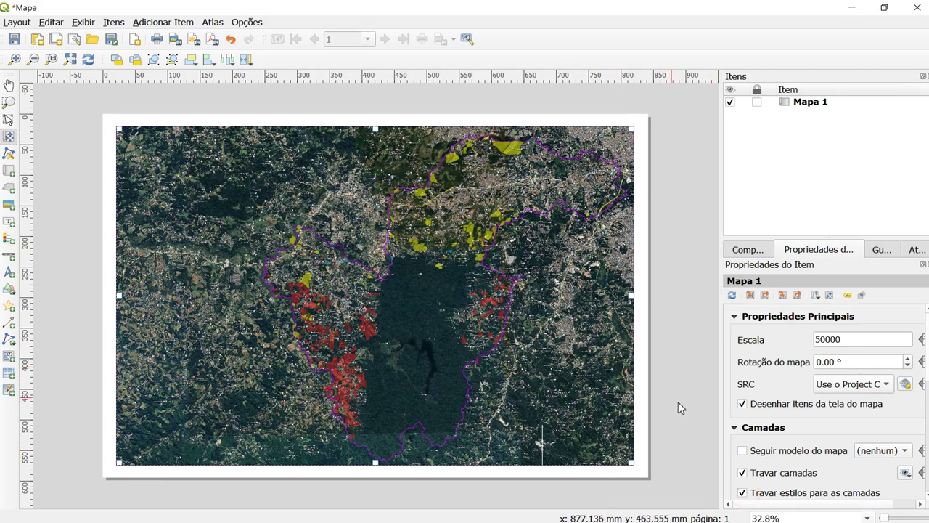
{"action": "left_click", "coordinate": [742, 493]}
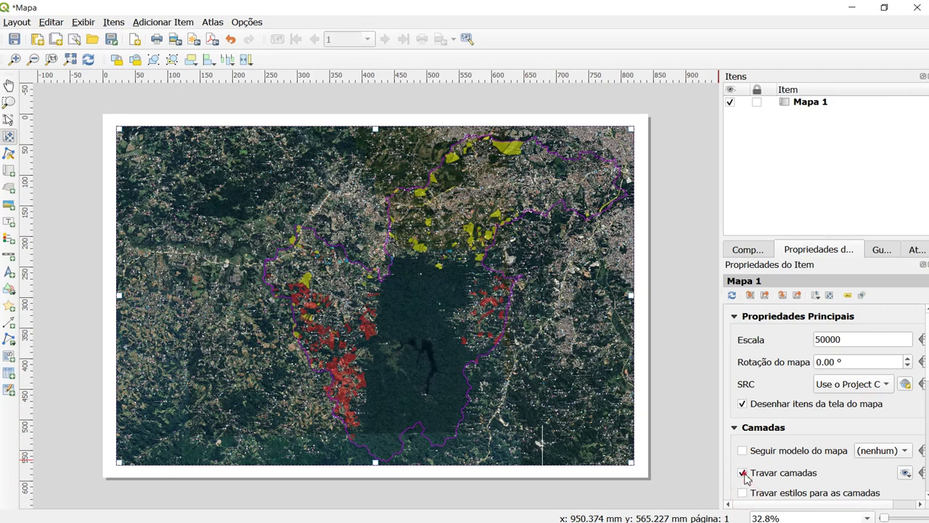
Switch to the main QGIS window, show the Rodovia Raposo Tavares and Núcleo Urbano layers, and collapse the MDE legend.
{"action": "mouse_move", "coordinate": [529, 521]}
{"action": "left_click", "coordinate": [457, 493]}
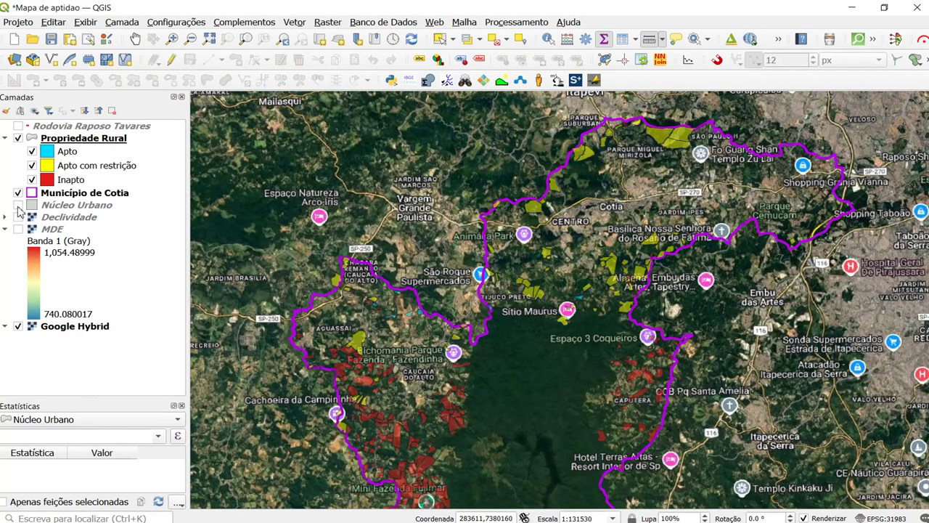
{"action": "left_click", "coordinate": [18, 126]}
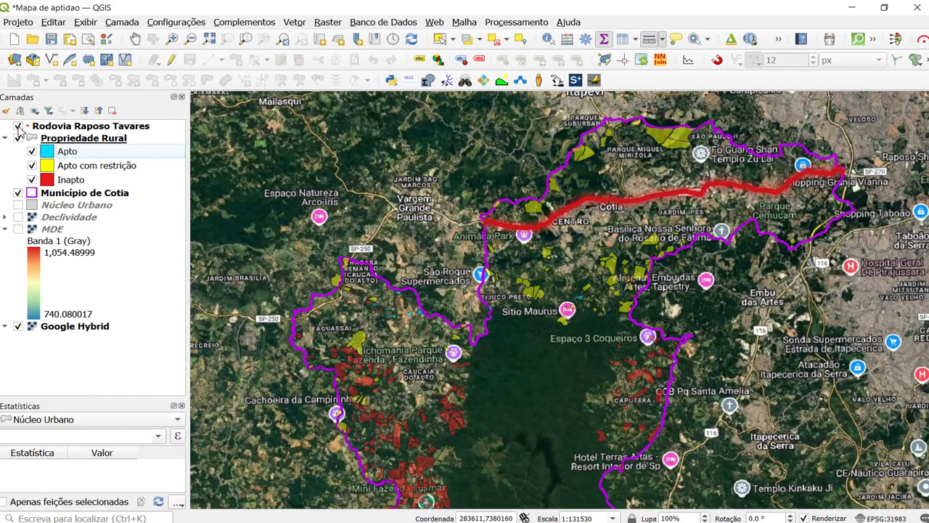
{"action": "left_click", "coordinate": [18, 139]}
{"action": "left_click", "coordinate": [18, 139]}
{"action": "left_click", "coordinate": [6, 229]}
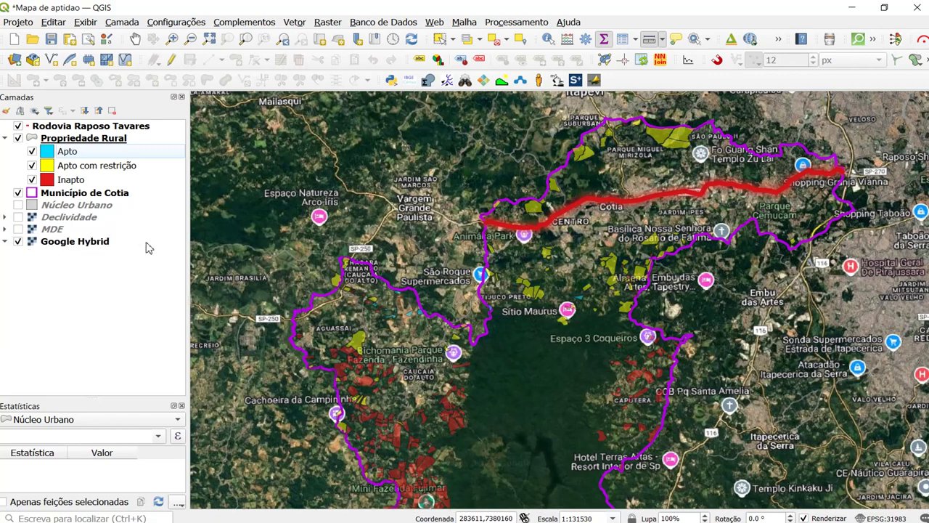
{"action": "left_click", "coordinate": [18, 206]}
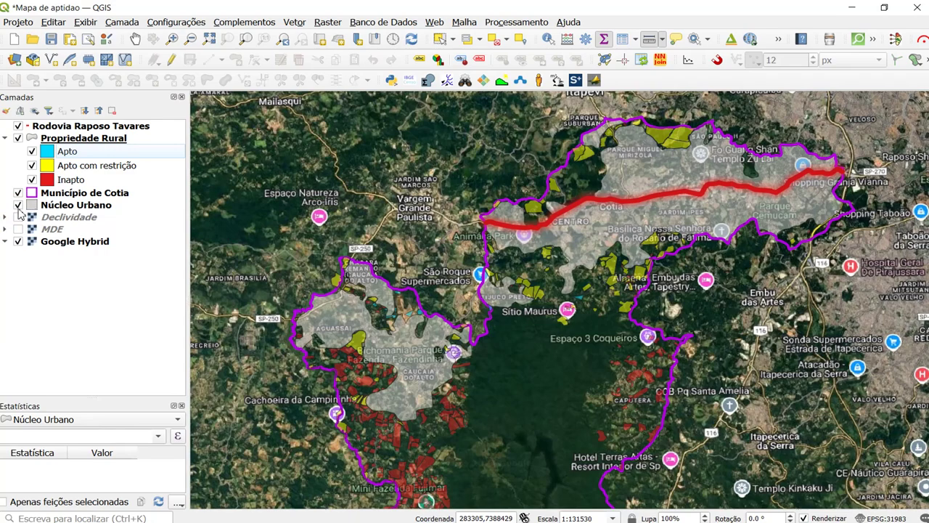
Set the Núcleo Urbano layer's opacity to 30% in its symbology and apply the change.
{"action": "left_click", "coordinate": [32, 206]}
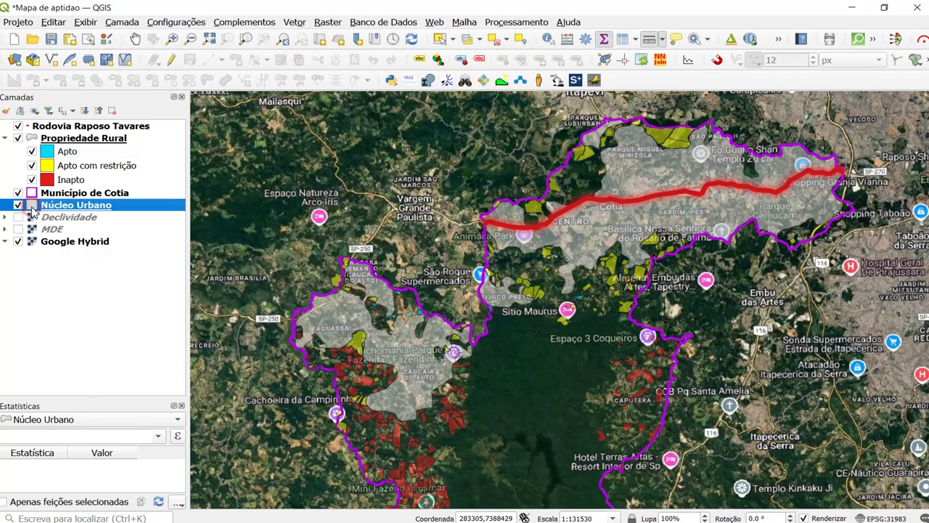
{"action": "double_click", "coordinate": [32, 208]}
{"action": "left_click", "coordinate": [448, 61]}
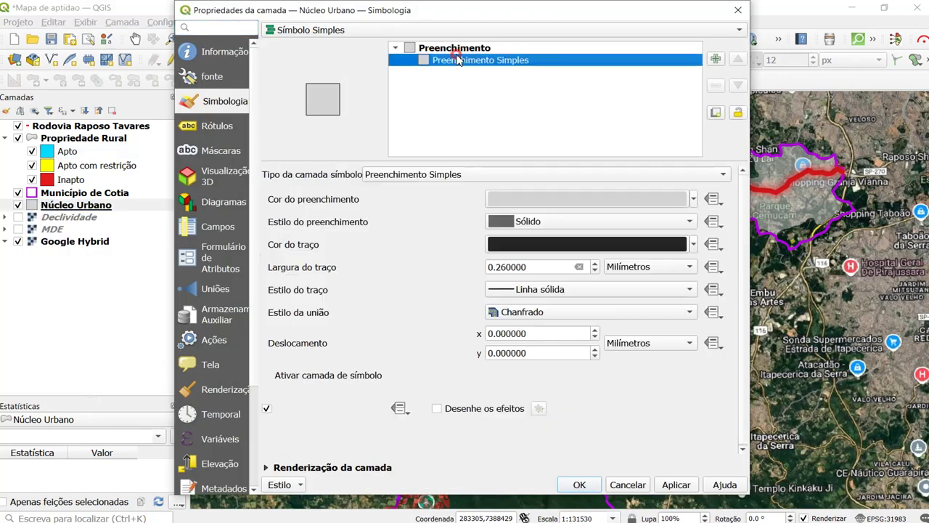
{"action": "left_click", "coordinate": [266, 467]}
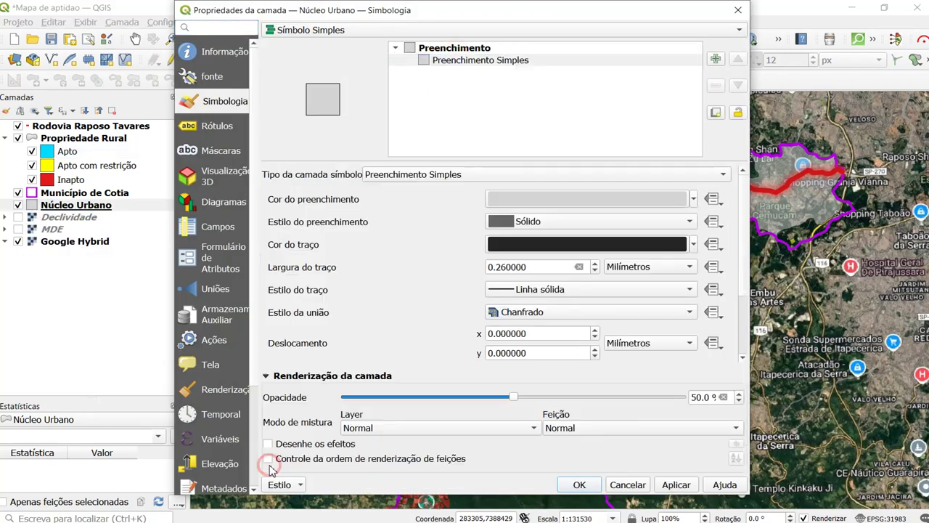
{"action": "left_click_drag", "start_coordinate": [691, 397], "coordinate": [763, 405]}
{"action": "type", "text": "30"}
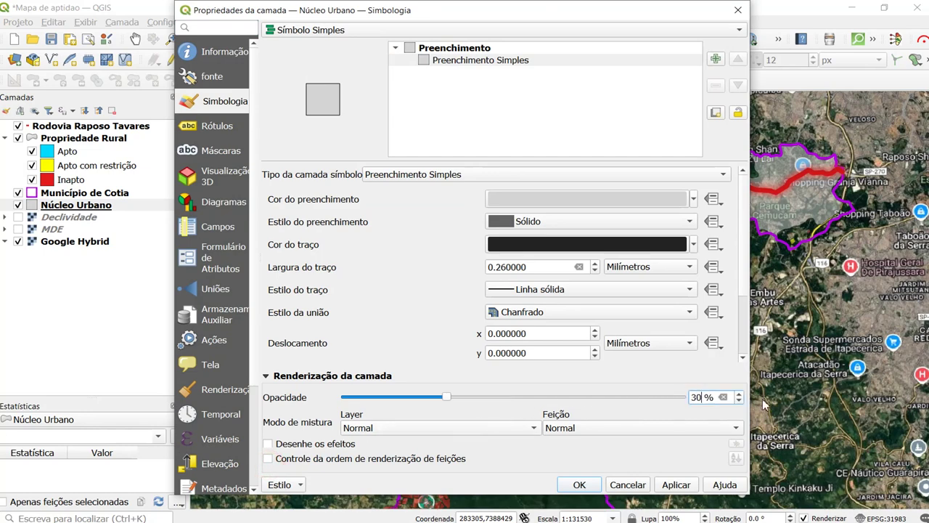
{"action": "left_click", "coordinate": [591, 485]}
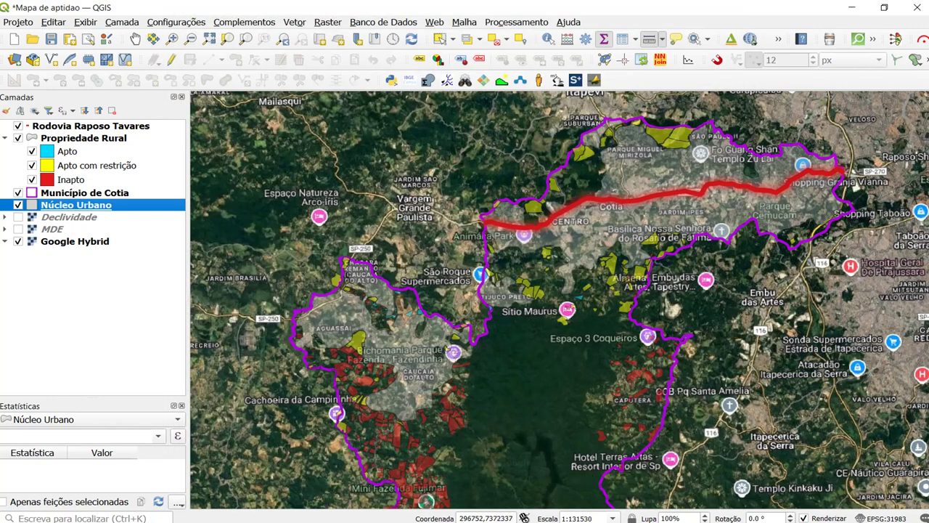
Return to the Mapa layout and lock both the layers and the layer styles of the map item.
{"action": "left_click", "coordinate": [523, 520]}
{"action": "left_click", "coordinate": [557, 485]}
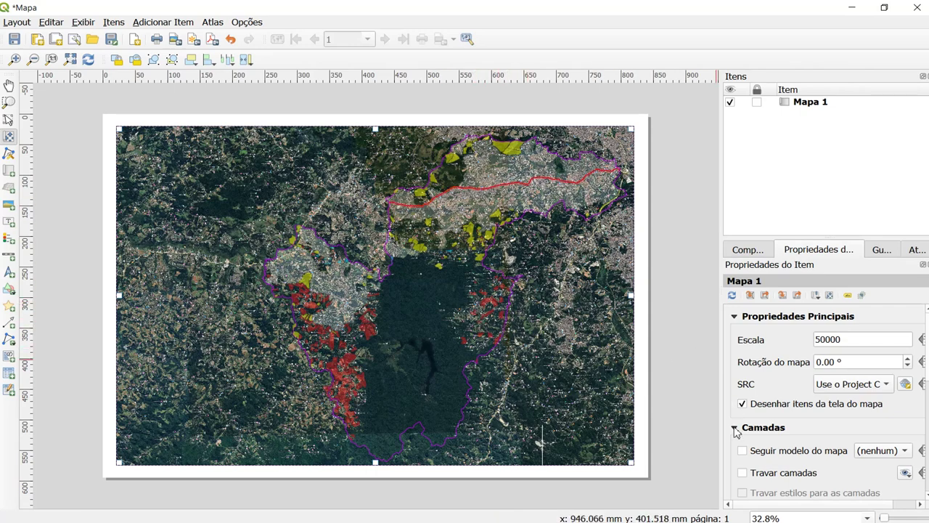
{"action": "left_click", "coordinate": [742, 450]}
{"action": "left_click", "coordinate": [742, 473]}
{"action": "left_click", "coordinate": [742, 492]}
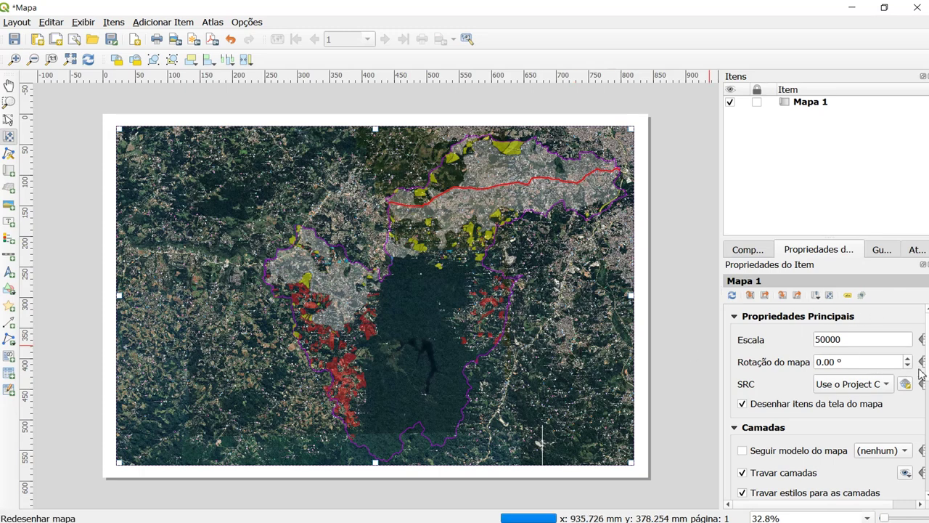
Add a coordinate grid to the map item and open the grid's properties for editing.
{"action": "scroll", "coordinate": [921, 370], "scroll_direction": "down", "scroll_amount": 5}
{"action": "scroll", "coordinate": [924, 448], "scroll_direction": "down", "scroll_amount": 1}
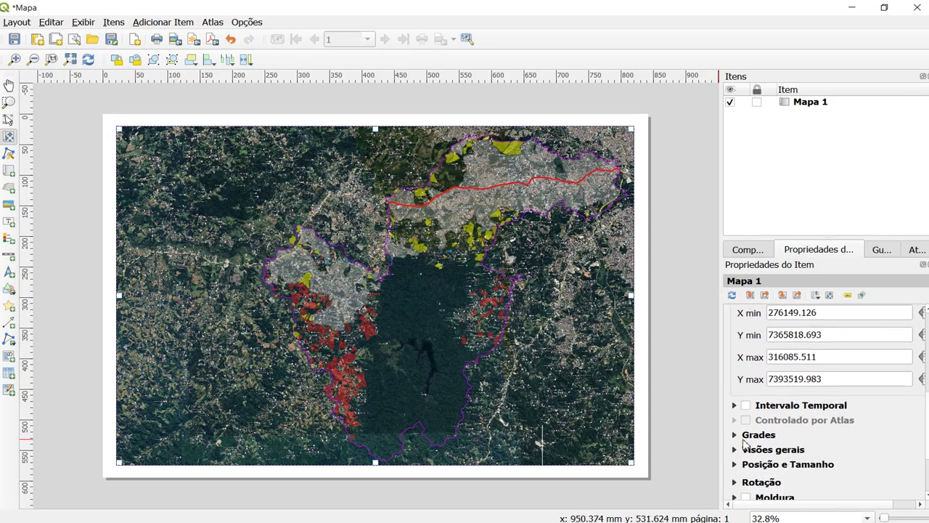
{"action": "left_click", "coordinate": [735, 434]}
{"action": "left_click", "coordinate": [755, 392]}
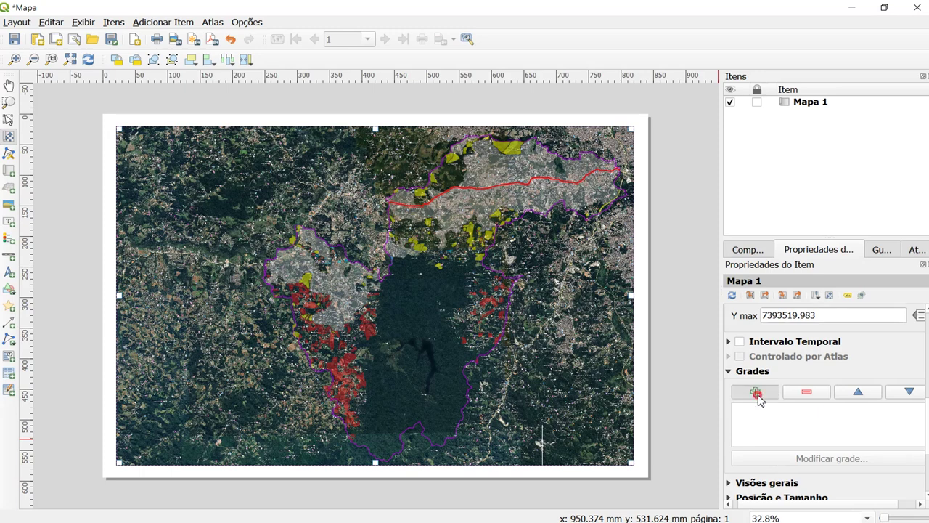
{"action": "left_click", "coordinate": [755, 410]}
{"action": "left_click", "coordinate": [790, 458]}
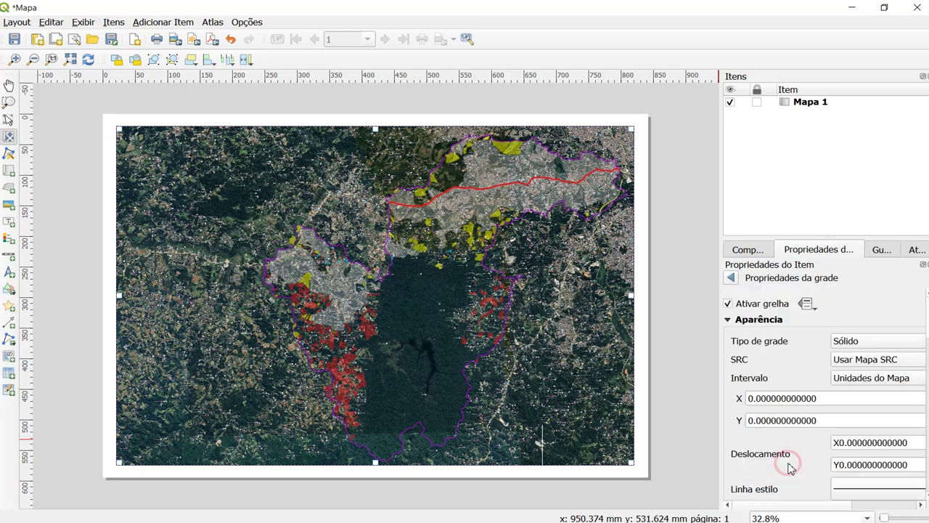
Set the grid's X interval to 5000 map units.
{"action": "left_click_drag", "start_coordinate": [825, 399], "coordinate": [726, 403]}
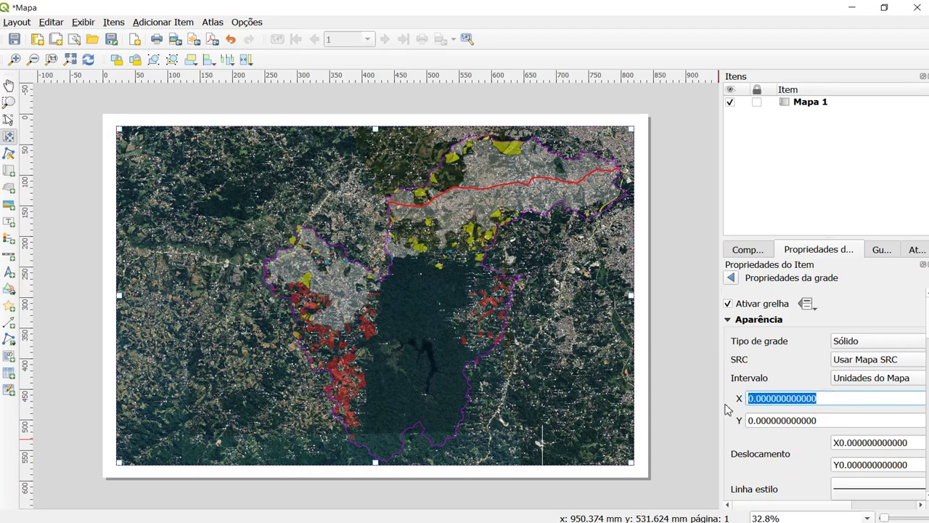
{"action": "type", "text": "5"}
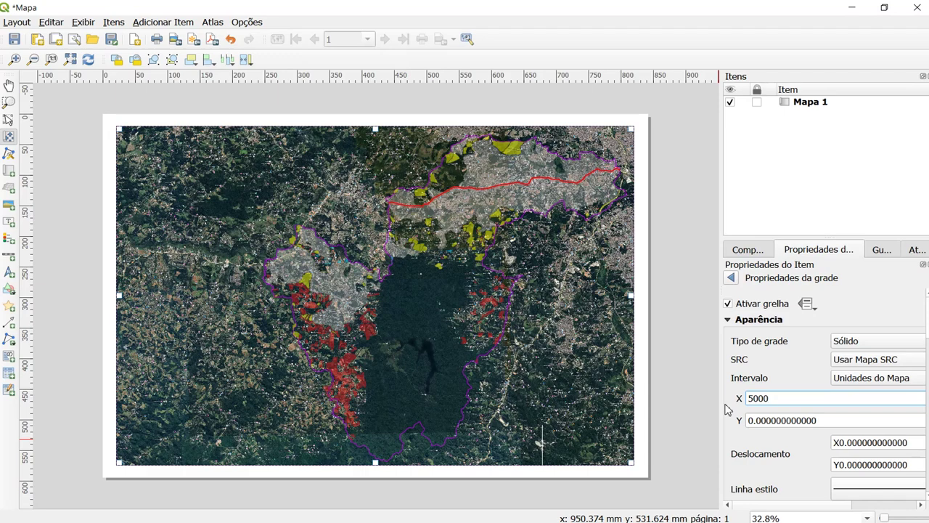
{"action": "key", "text": "Tab"}
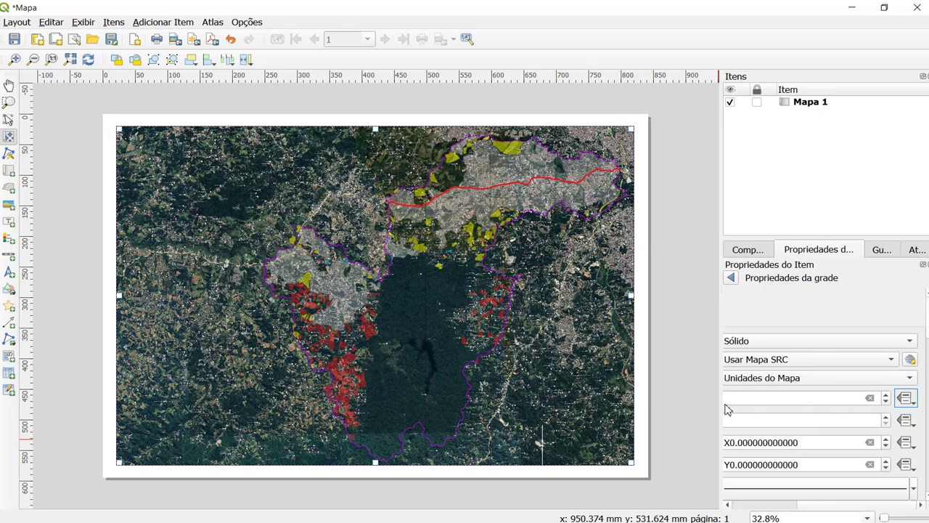
Change the grid type to Marcadores.
{"action": "scroll", "coordinate": [820, 507], "scroll_direction": "left", "scroll_amount": 5}
{"action": "scroll", "coordinate": [820, 507], "scroll_direction": "right", "scroll_amount": 3}
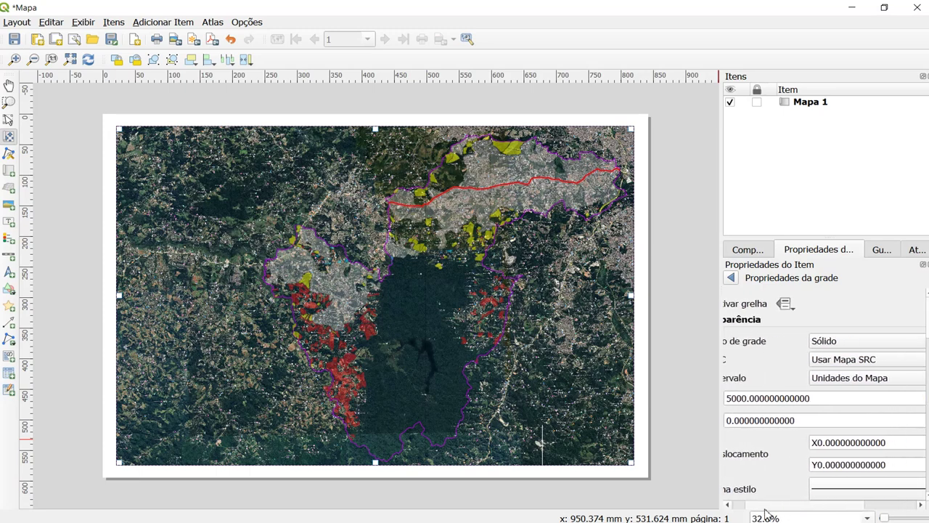
{"action": "left_click", "coordinate": [798, 344]}
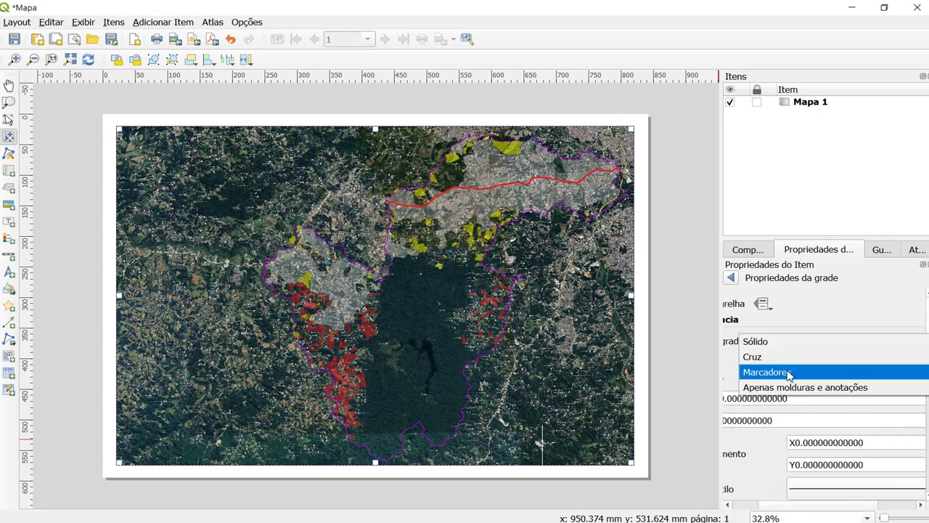
{"action": "left_click", "coordinate": [790, 372]}
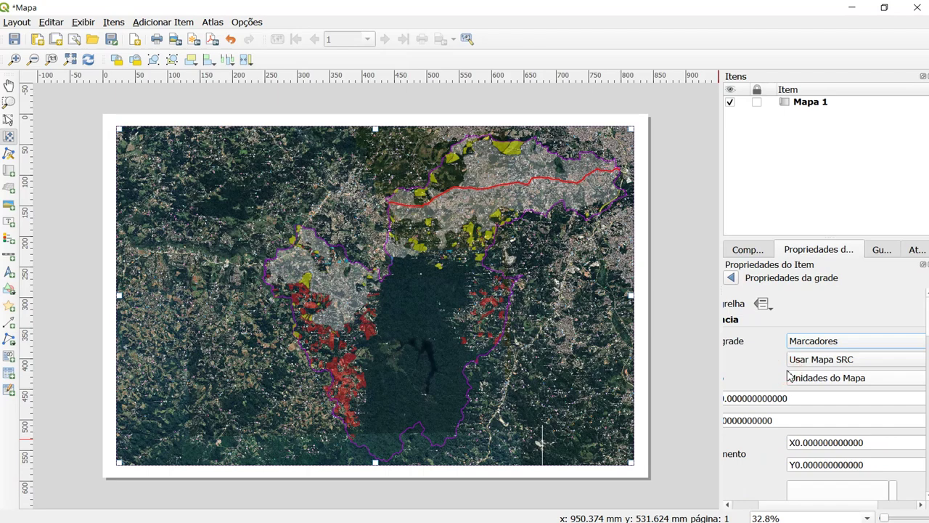
{"action": "left_click", "coordinate": [803, 346]}
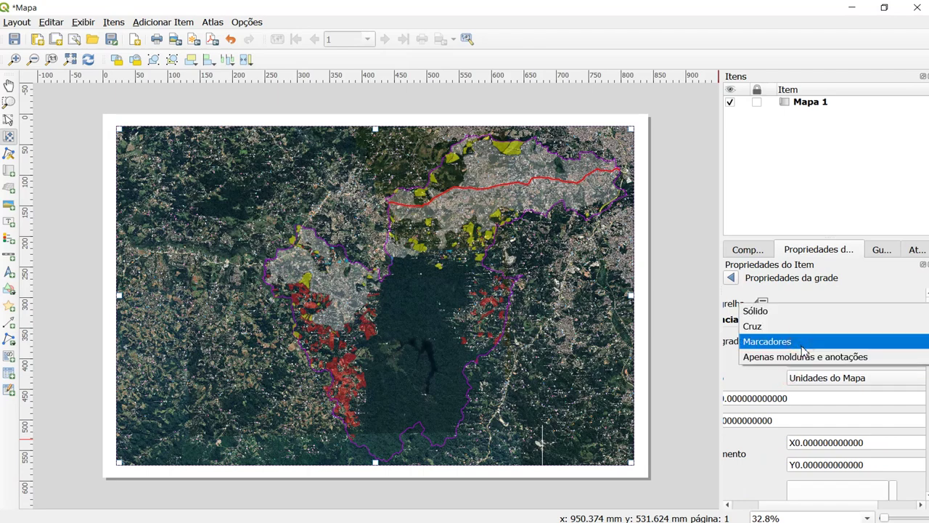
{"action": "left_click", "coordinate": [799, 348]}
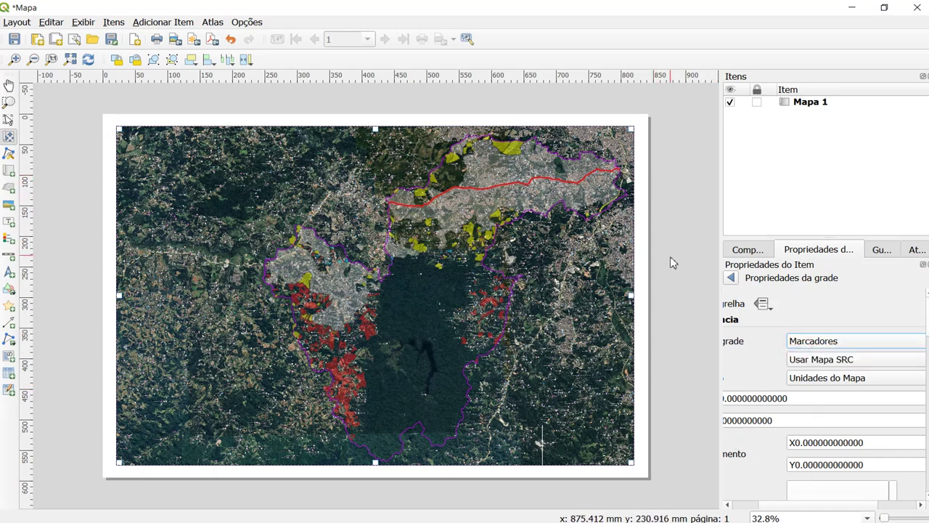
Set the grid's Y interval to 5000 map units.
{"action": "left_click_drag", "start_coordinate": [840, 503], "coordinate": [814, 510]}
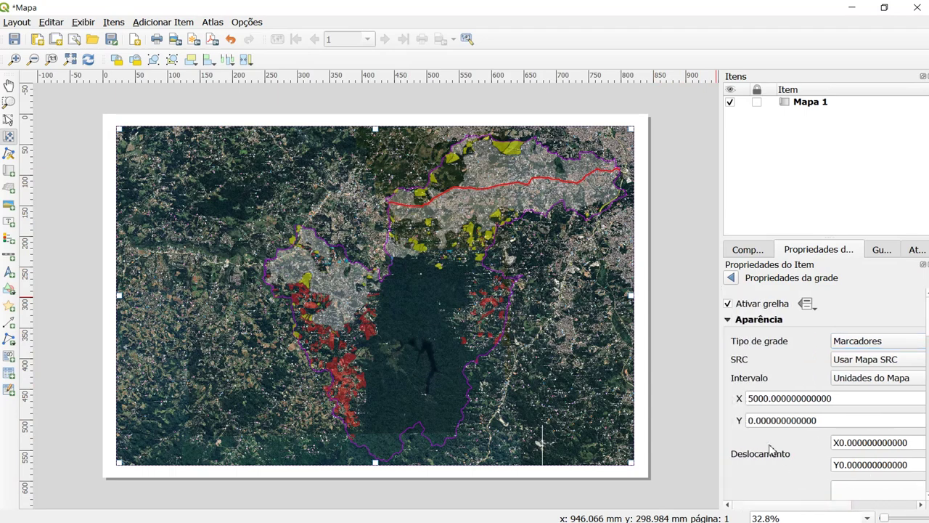
{"action": "left_click_drag", "start_coordinate": [819, 420], "coordinate": [736, 413]}
{"action": "type", "text": "5000"}
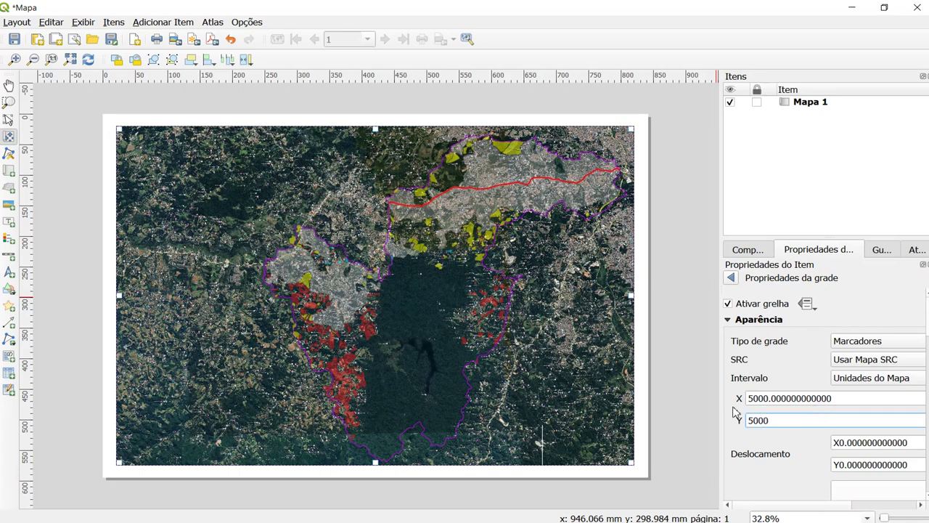
{"action": "key", "text": "Return"}
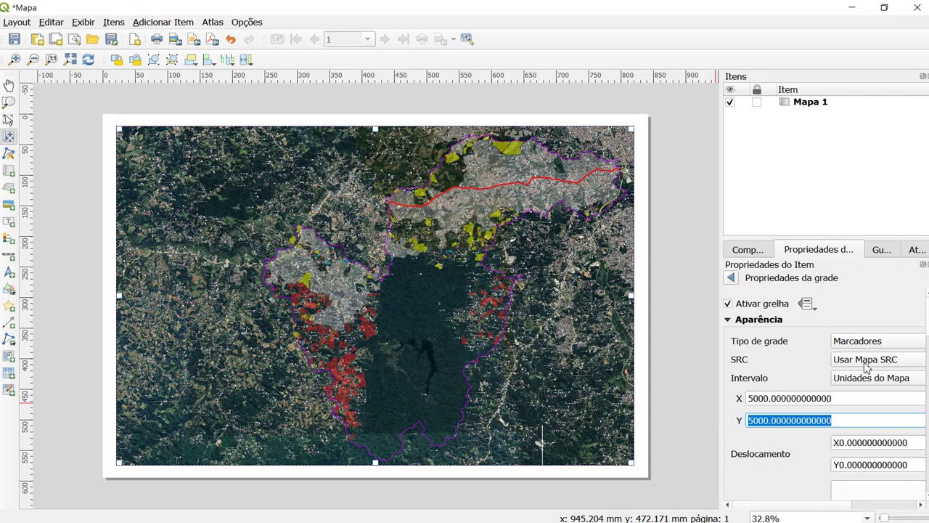
Set the grid's frame style to Linhas exteriores.
{"action": "left_click_drag", "start_coordinate": [926, 318], "coordinate": [925, 356]}
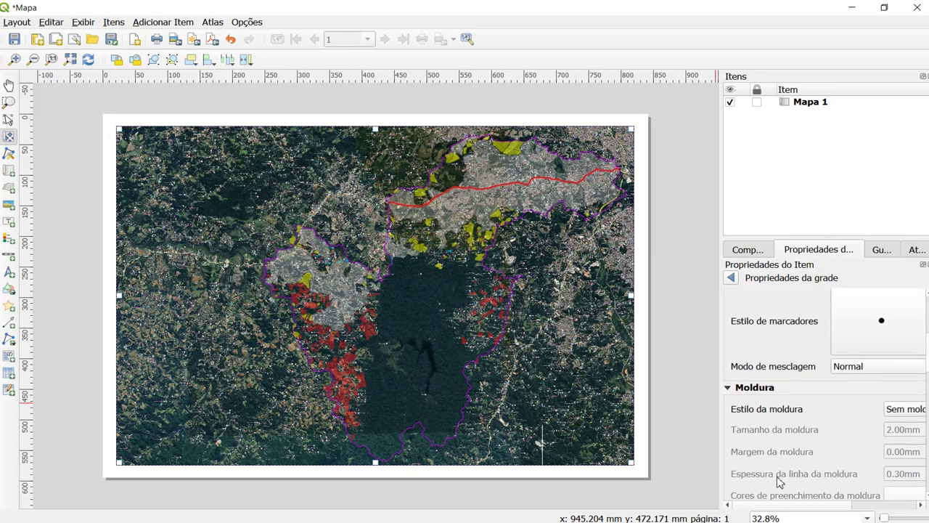
{"action": "left_click_drag", "start_coordinate": [781, 505], "coordinate": [842, 505]}
{"action": "left_click", "coordinate": [851, 411]}
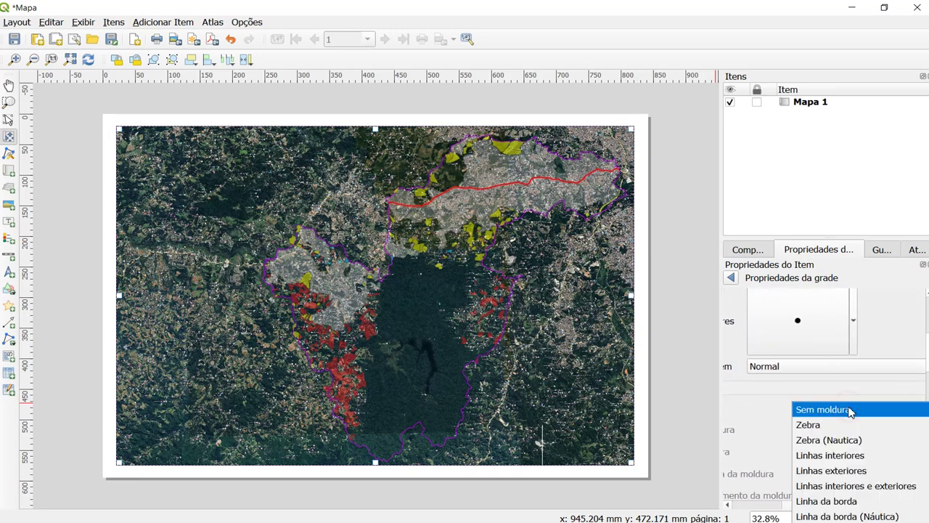
{"action": "left_click", "coordinate": [835, 472]}
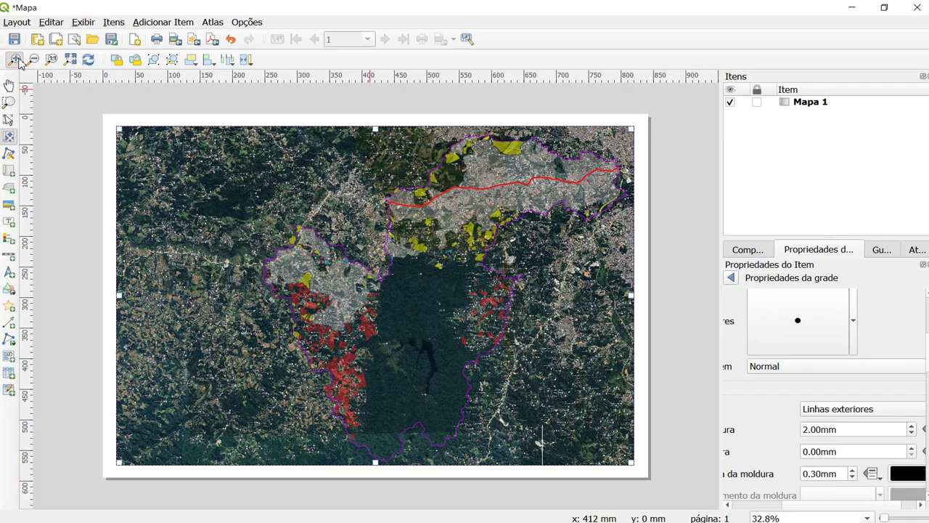
Examine the grid frame's outer tick marks up close along the map's upper edge.
{"action": "left_click", "coordinate": [8, 118]}
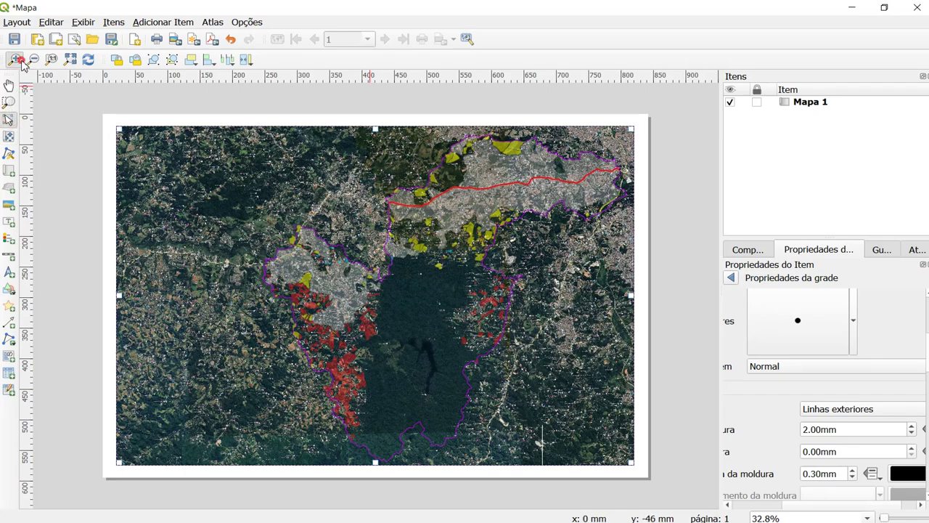
{"action": "left_click", "coordinate": [14, 59]}
{"action": "scroll", "coordinate": [309, 122], "scroll_direction": "down", "scroll_amount": 2}
{"action": "scroll", "coordinate": [358, 176], "scroll_direction": "up", "scroll_amount": 2}
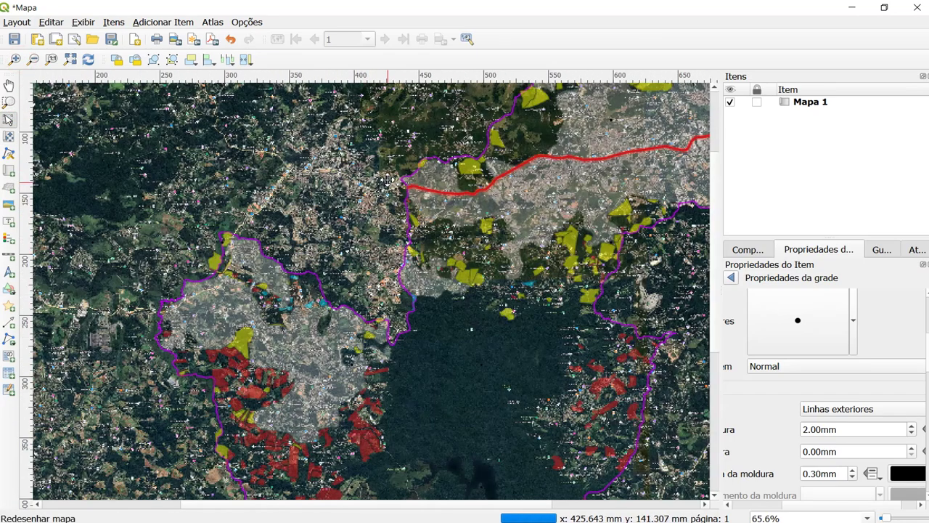
{"action": "scroll", "coordinate": [284, 153], "scroll_direction": "up", "scroll_amount": 2}
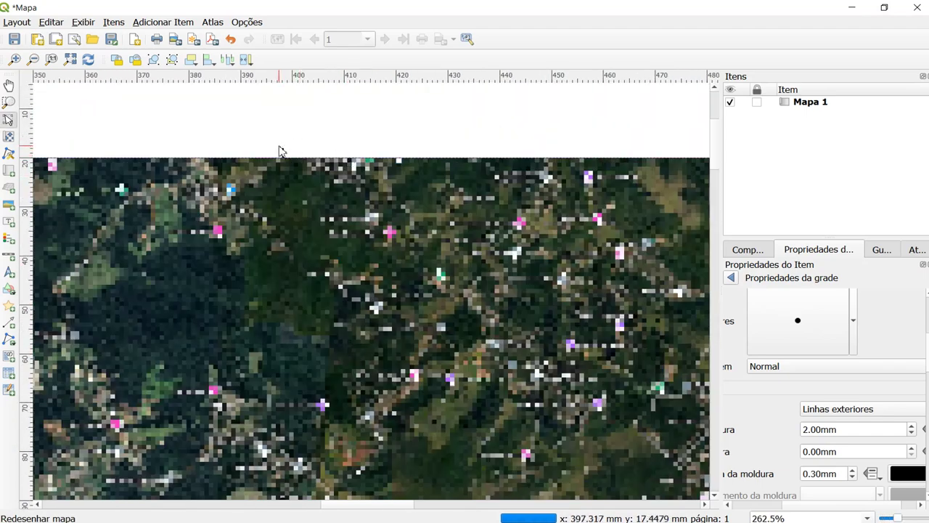
{"action": "scroll", "coordinate": [283, 152], "scroll_direction": "down", "scroll_amount": 3}
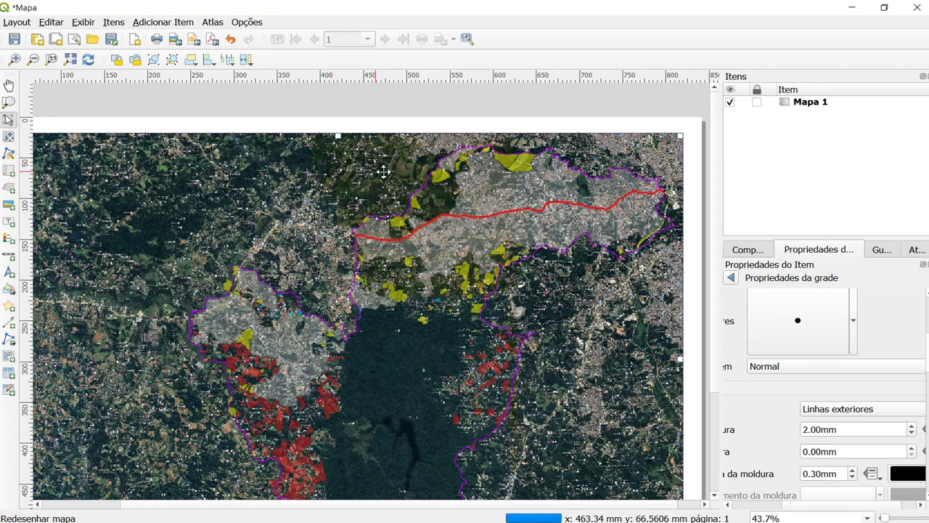
{"action": "left_click", "coordinate": [809, 504]}
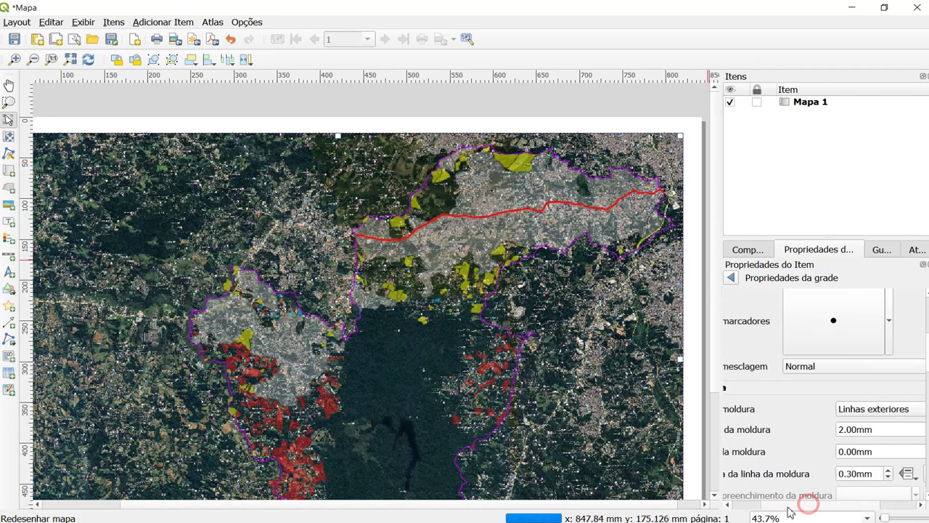
Widen the item properties area and fit the whole layout page in view.
{"action": "left_click", "coordinate": [699, 431]}
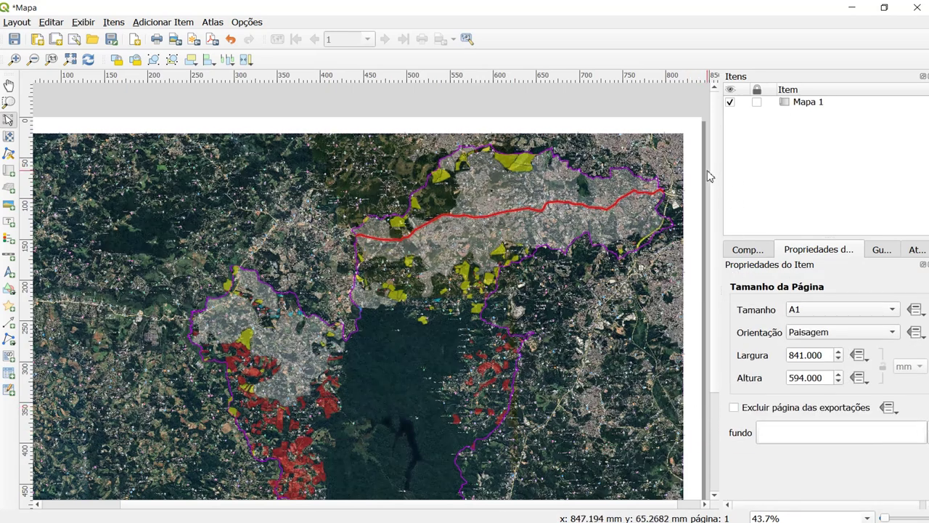
{"action": "left_click_drag", "start_coordinate": [721, 170], "coordinate": [648, 179]}
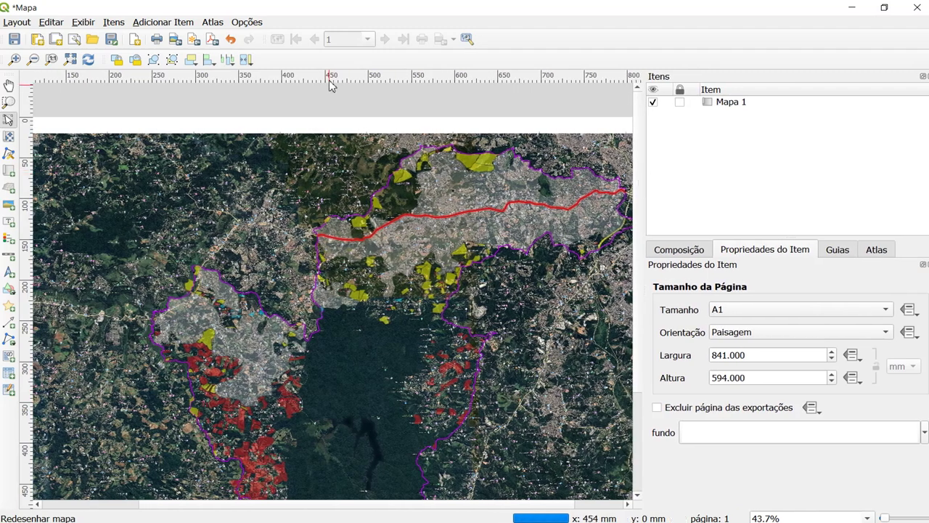
{"action": "left_click", "coordinate": [69, 59]}
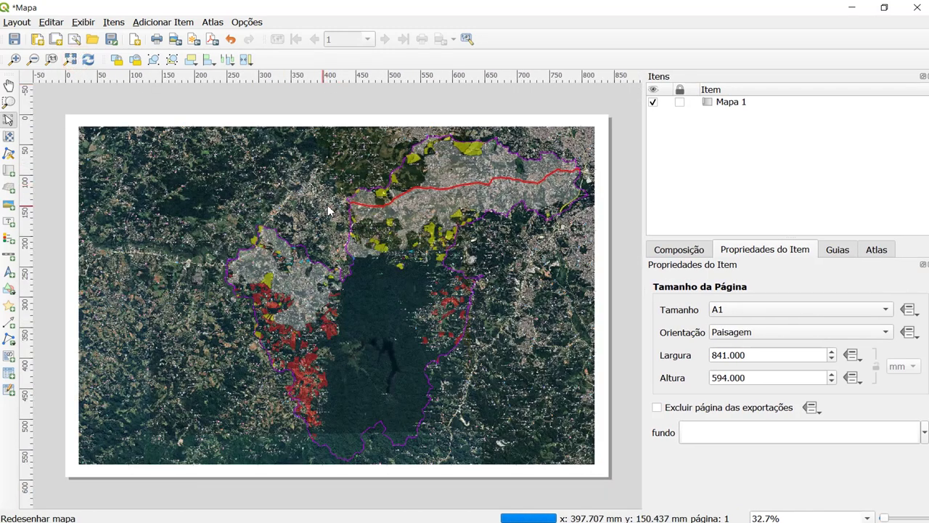
Select the map item again and reopen the properties of its Grade 1 grid.
{"action": "left_click", "coordinate": [515, 269]}
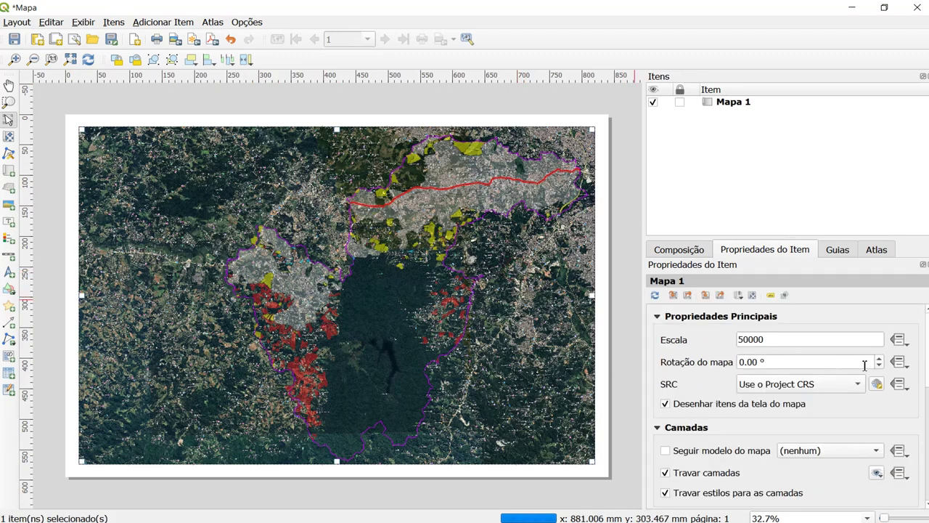
{"action": "scroll", "coordinate": [675, 421], "scroll_direction": "down", "scroll_amount": 8}
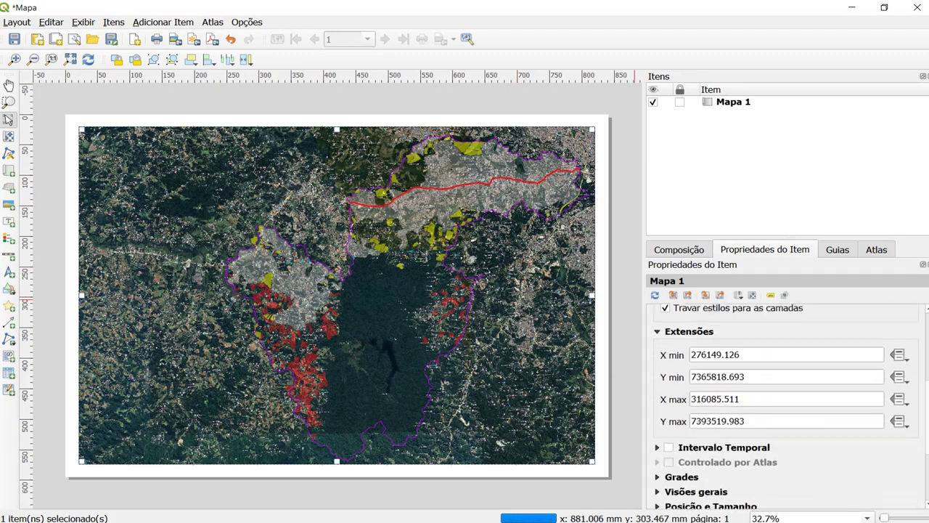
{"action": "left_click", "coordinate": [658, 370]}
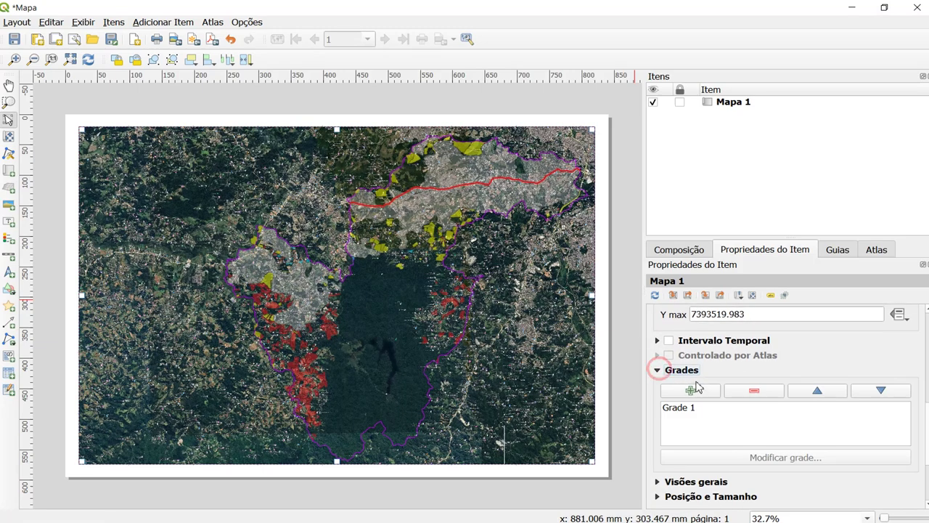
{"action": "left_click", "coordinate": [692, 392]}
{"action": "left_click", "coordinate": [715, 455]}
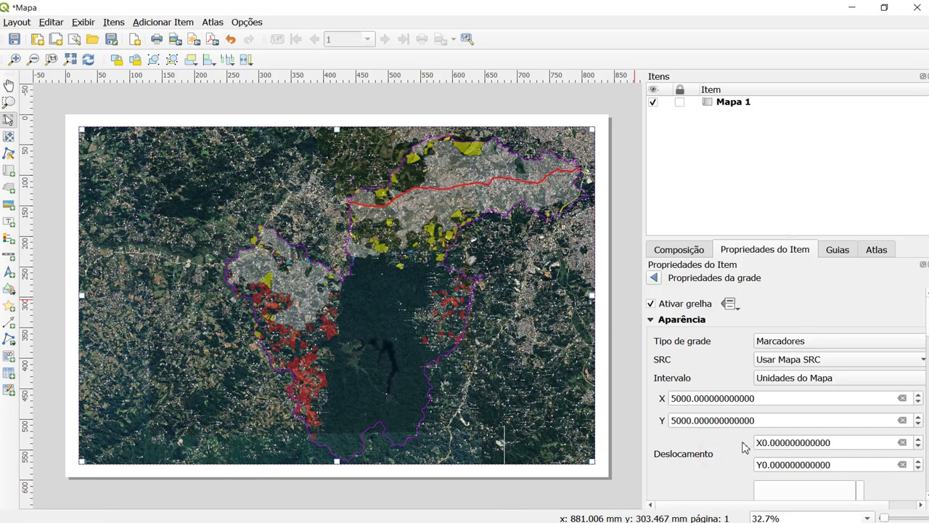
Set the grid's frame size to 5 mm.
{"action": "left_click", "coordinate": [926, 328]}
{"action": "scroll", "coordinate": [925, 328], "scroll_direction": "down", "scroll_amount": 2}
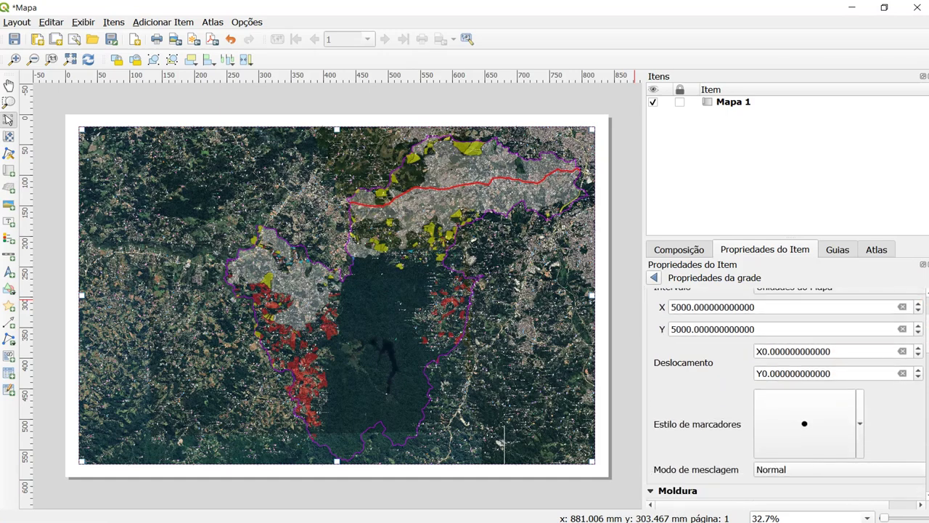
{"action": "scroll", "coordinate": [786, 394], "scroll_direction": "down", "scroll_amount": 7}
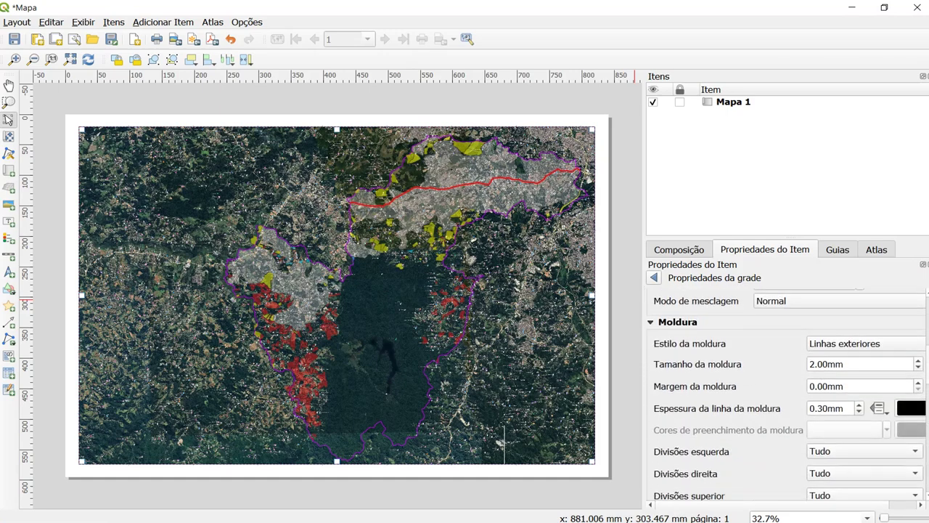
{"action": "double_click", "coordinate": [846, 363]}
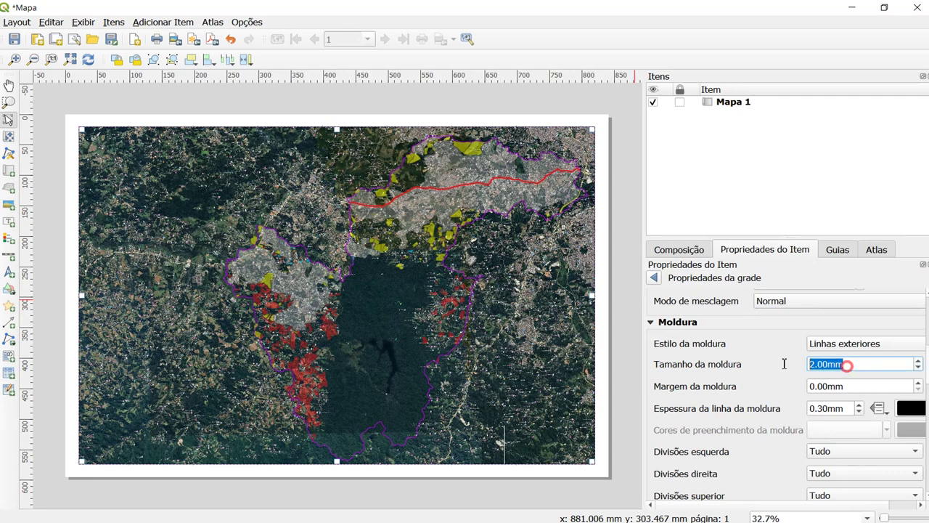
{"action": "type", "text": "3"}
{"action": "double_click", "coordinate": [839, 364]}
{"action": "type", "text": "5"}
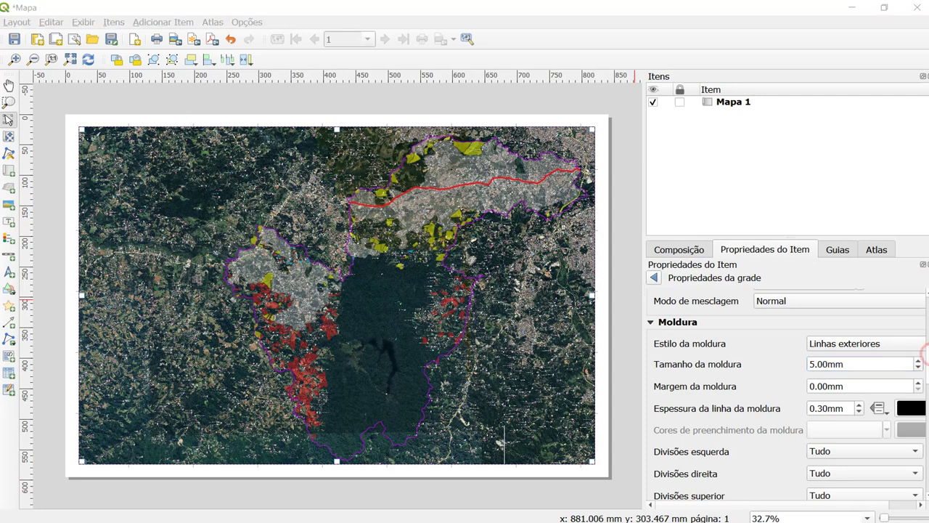
Enable coordinate labels for the grid and orient the left ones as Vertical Ascendente and the right ones as Vertical Descendente.
{"action": "left_click_drag", "start_coordinate": [927, 350], "coordinate": [926, 432]}
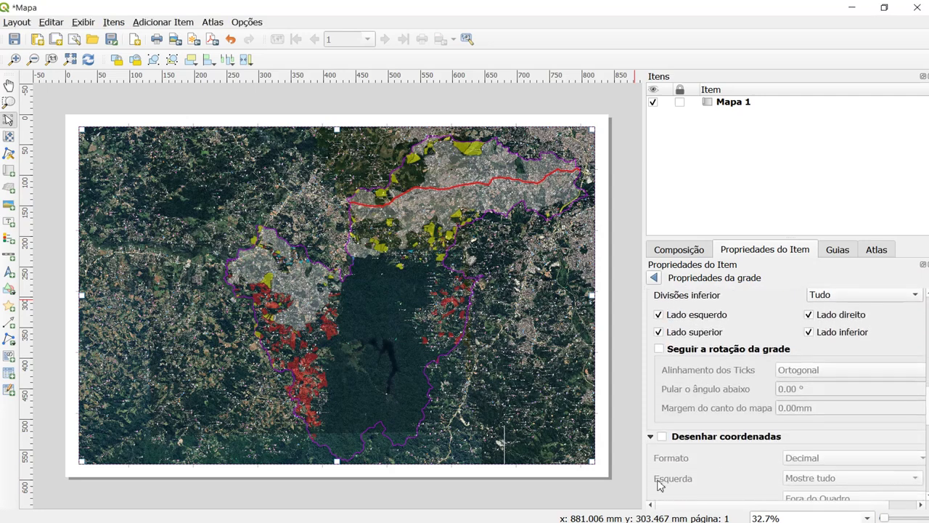
{"action": "left_click", "coordinate": [661, 437]}
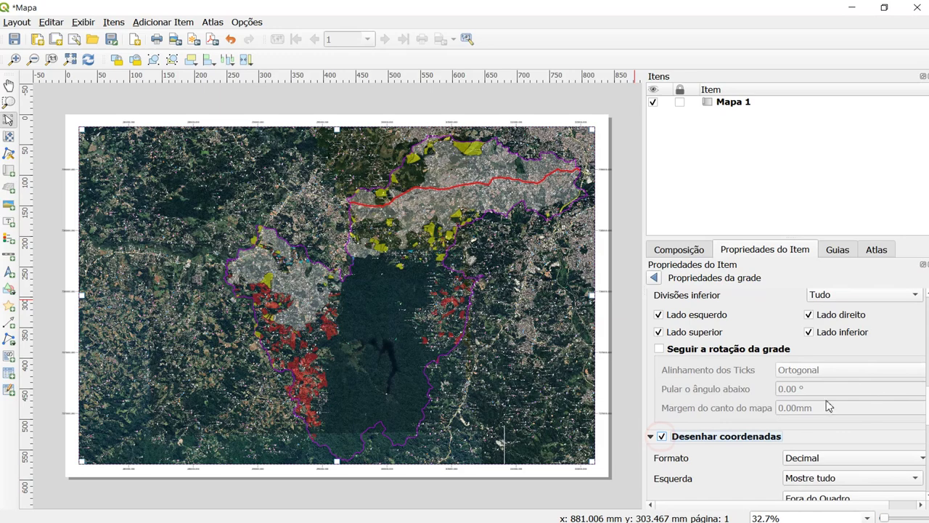
{"action": "scroll", "coordinate": [927, 375], "scroll_direction": "down", "scroll_amount": 5}
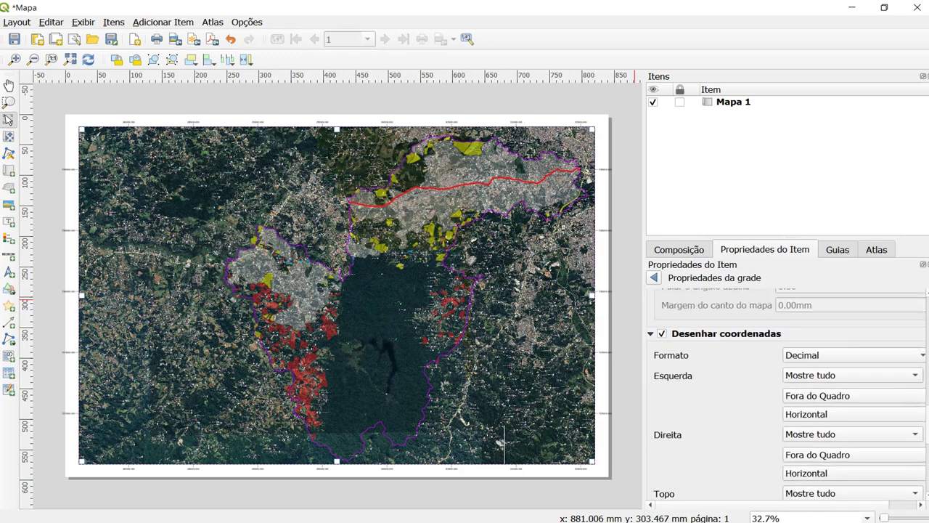
{"action": "scroll", "coordinate": [788, 394], "scroll_direction": "down", "scroll_amount": 1}
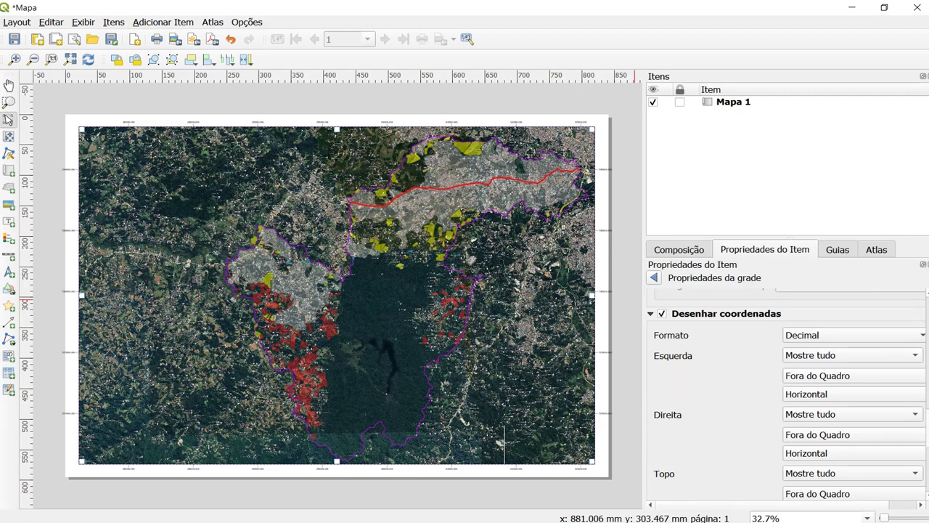
{"action": "scroll", "coordinate": [787, 393], "scroll_direction": "down", "scroll_amount": 1}
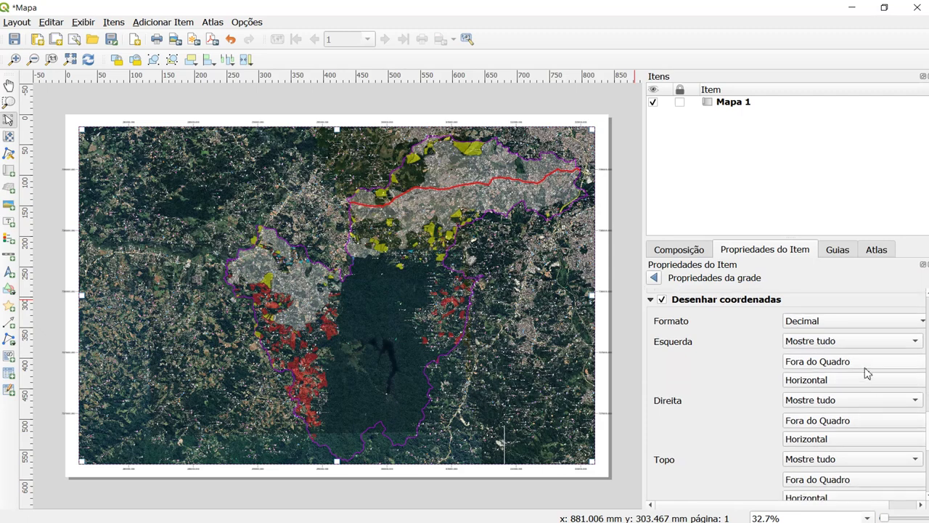
{"action": "left_click", "coordinate": [839, 380]}
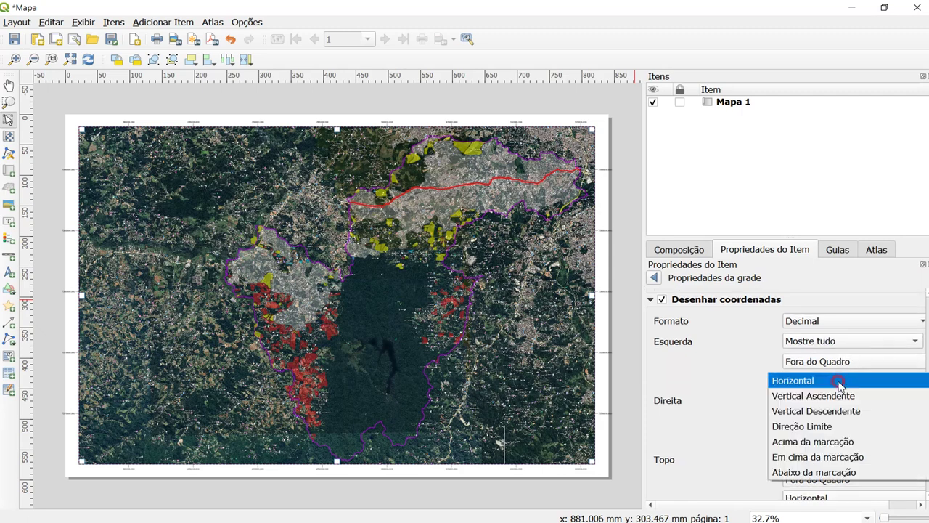
{"action": "left_click", "coordinate": [835, 396]}
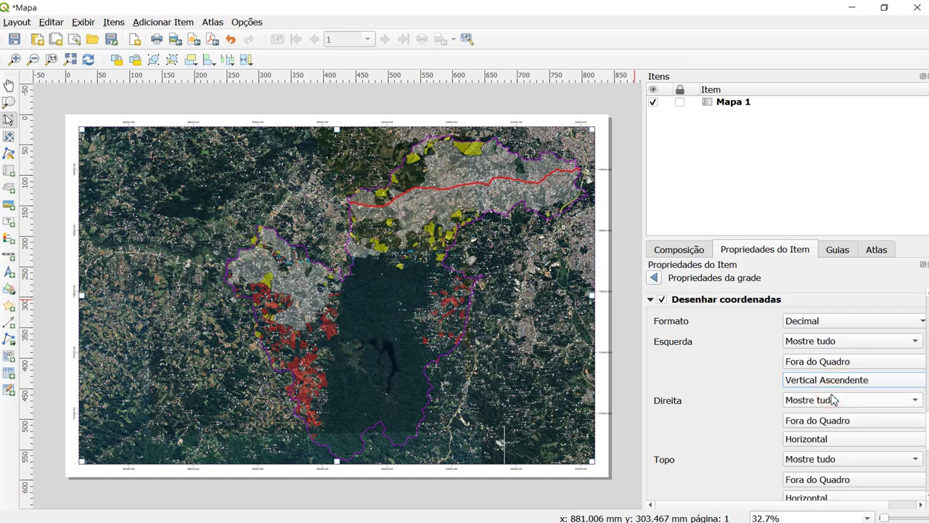
{"action": "left_click", "coordinate": [837, 439]}
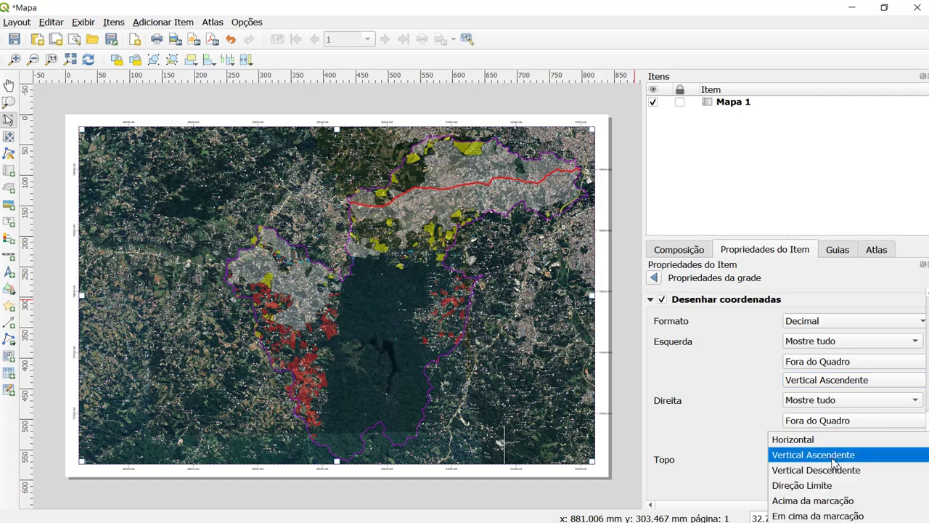
{"action": "left_click", "coordinate": [835, 471]}
Set the coordinate labels' distance to the map frame to 3 mm and their precision to 0.
{"action": "left_click_drag", "start_coordinate": [926, 411], "coordinate": [927, 454]}
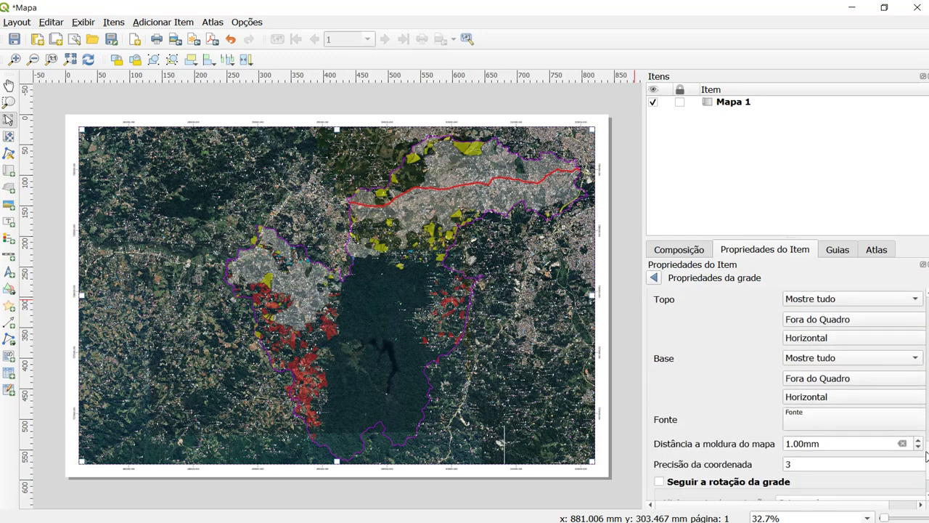
{"action": "left_click", "coordinate": [849, 443]}
{"action": "left_click_drag", "start_coordinate": [849, 443], "coordinate": [783, 443]}
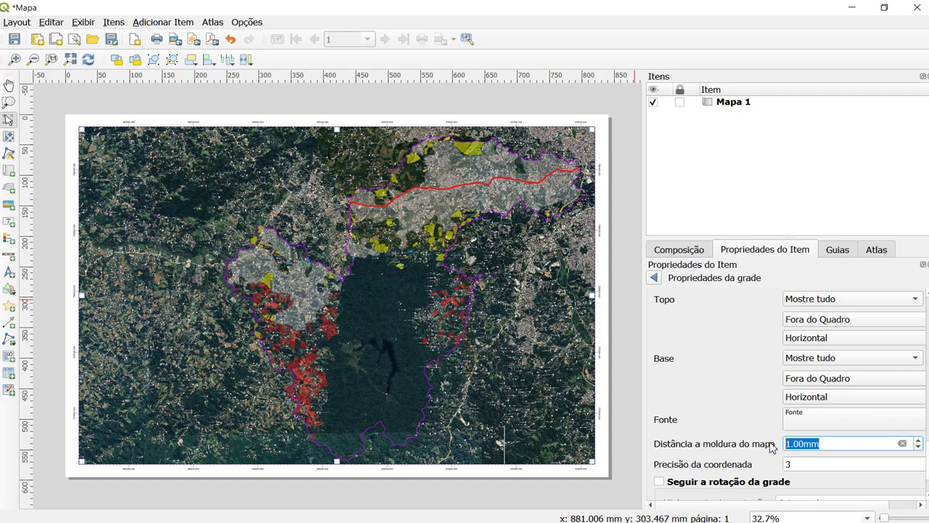
{"action": "type", "text": "3"}
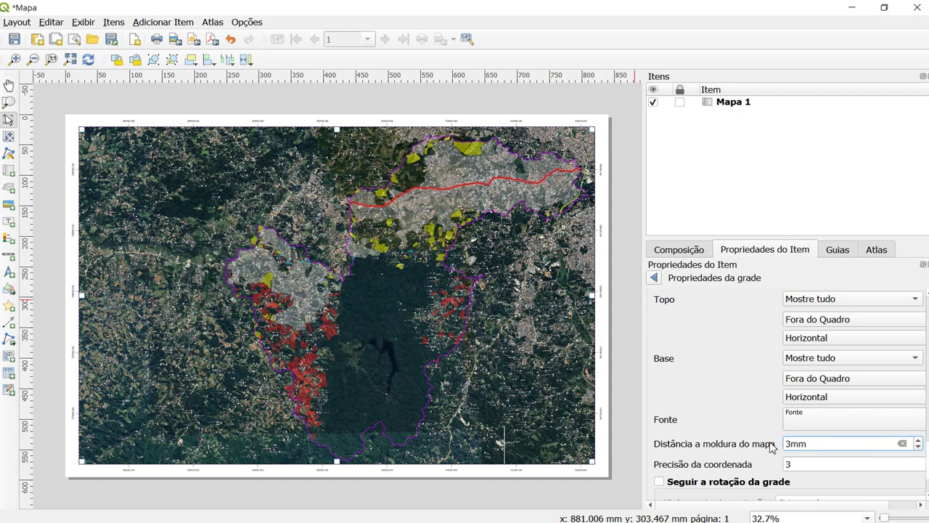
{"action": "left_click_drag", "start_coordinate": [792, 465], "coordinate": [782, 466]}
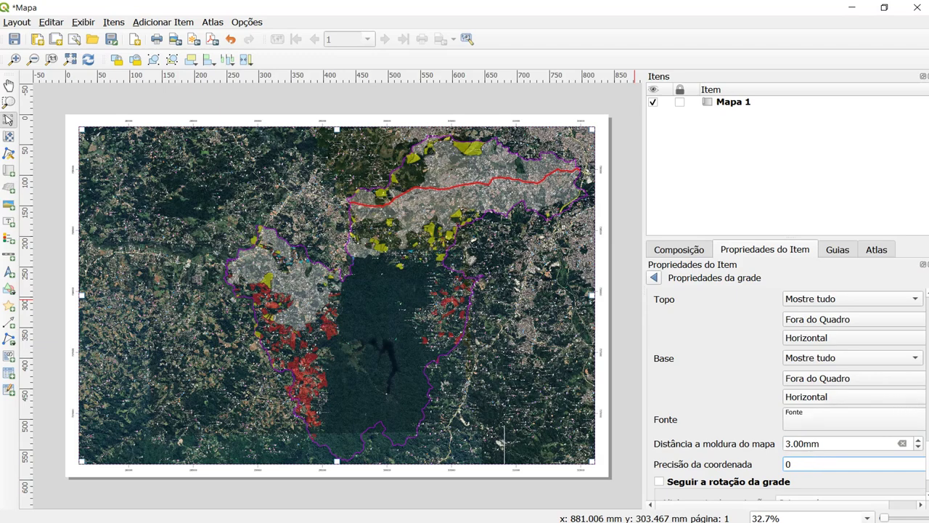
Set the font size of the grid's coordinate labels to 20 points and return to the map item's main properties.
{"action": "left_click", "coordinate": [926, 460]}
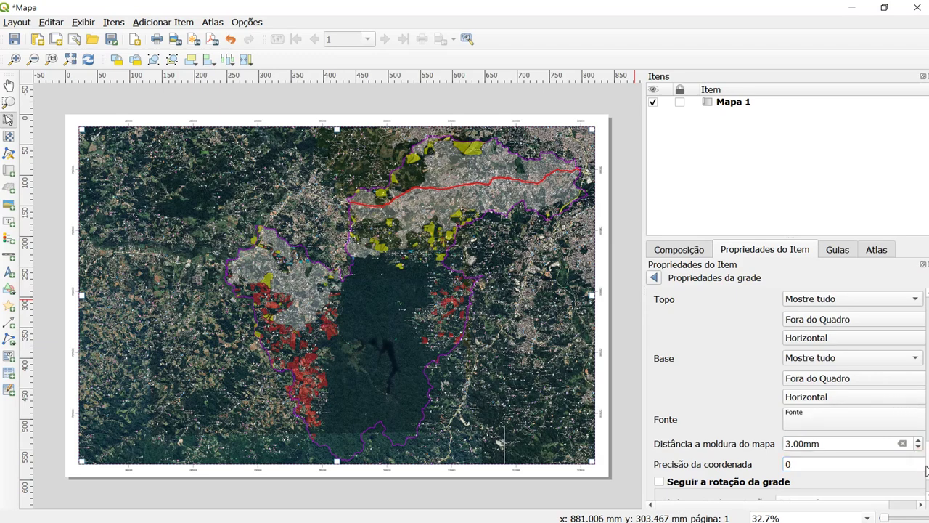
{"action": "scroll", "coordinate": [926, 471], "scroll_direction": "up", "scroll_amount": 5}
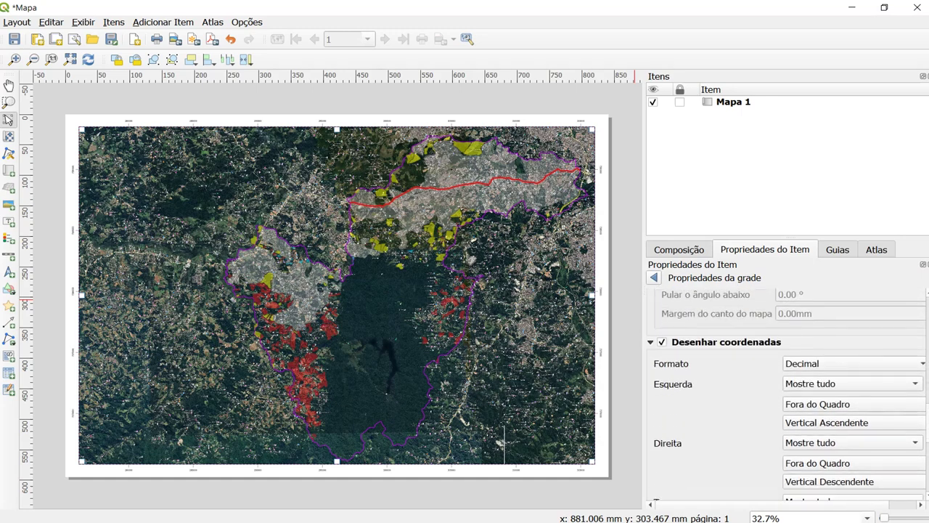
{"action": "scroll", "coordinate": [926, 470], "scroll_direction": "up", "scroll_amount": 5}
{"action": "scroll", "coordinate": [927, 483], "scroll_direction": "up", "scroll_amount": 2}
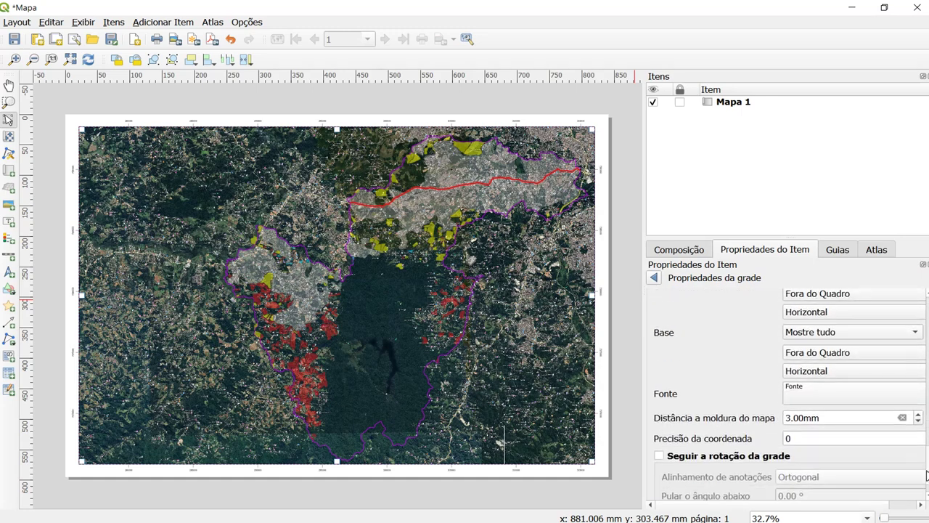
{"action": "scroll", "coordinate": [927, 476], "scroll_direction": "up", "scroll_amount": 2}
{"action": "left_click", "coordinate": [844, 423]}
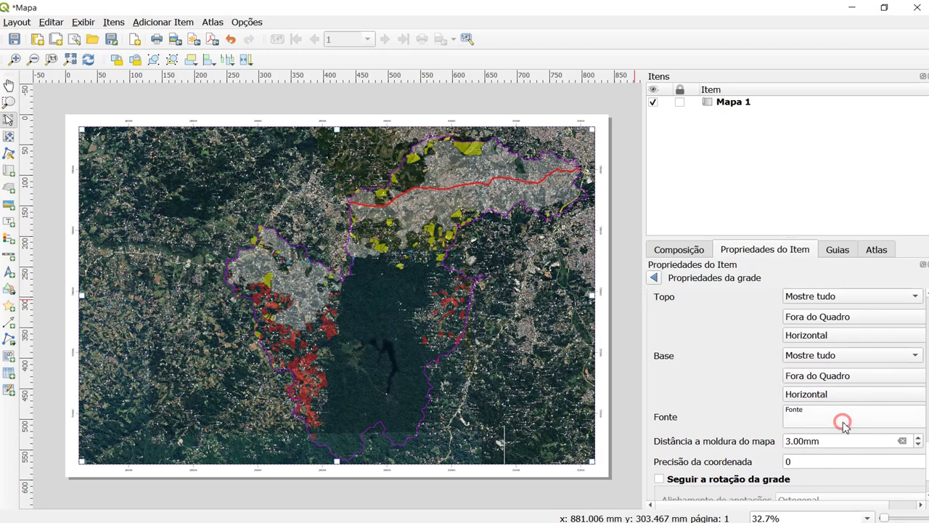
{"action": "left_click", "coordinate": [744, 409]}
{"action": "type", "text": "14"}
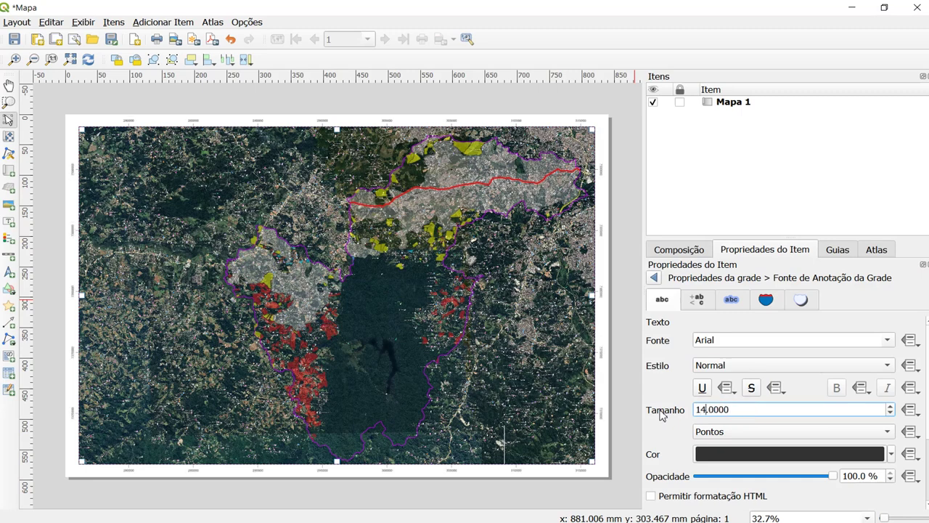
{"action": "key", "text": "Return"}
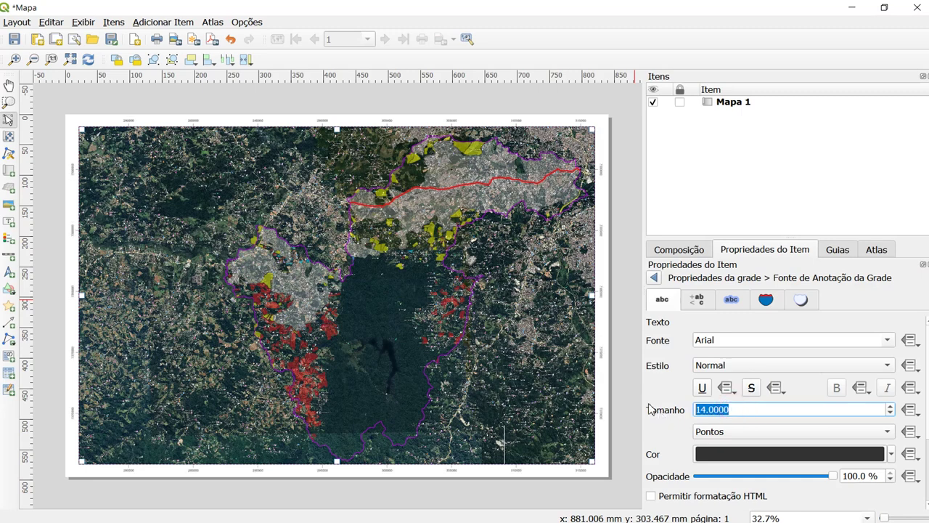
{"action": "type", "text": "16"}
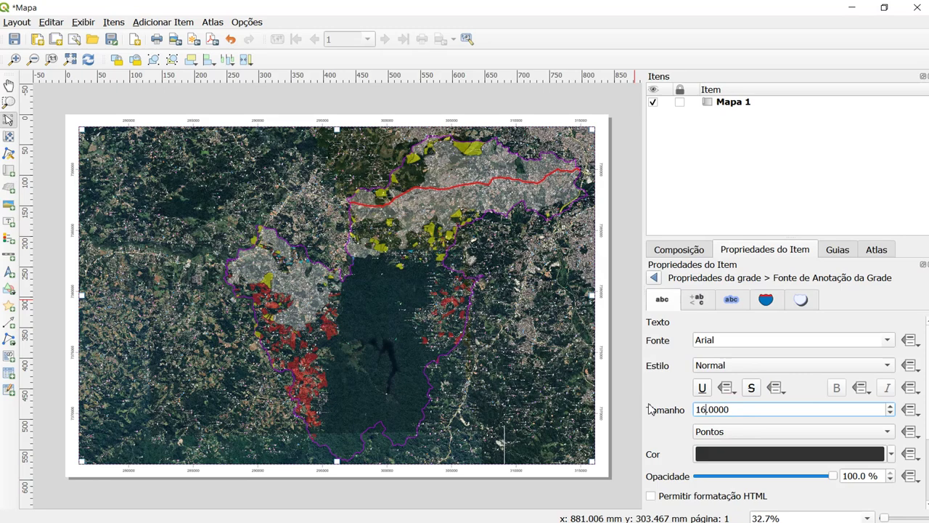
{"action": "key", "text": "Return"}
{"action": "type", "text": "18"}
{"action": "double_click", "coordinate": [738, 408]}
{"action": "type", "text": "20"}
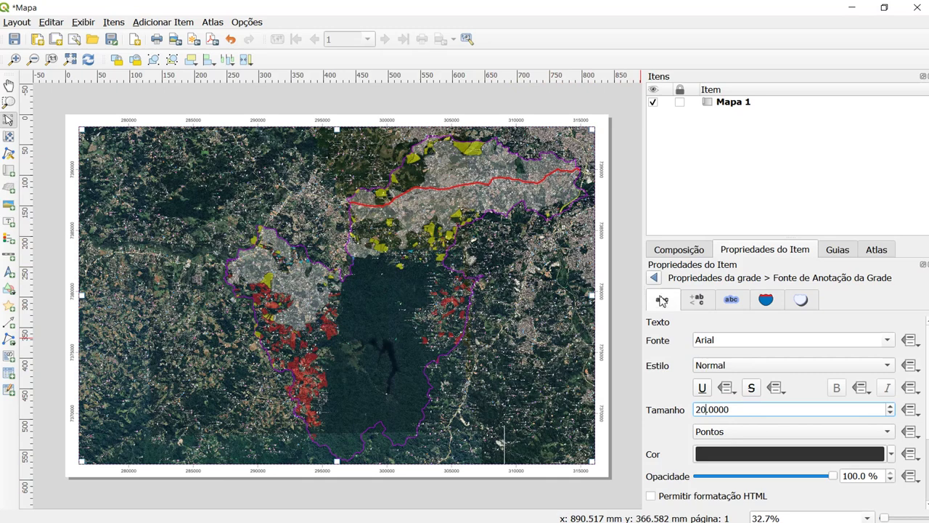
{"action": "left_click", "coordinate": [655, 278]}
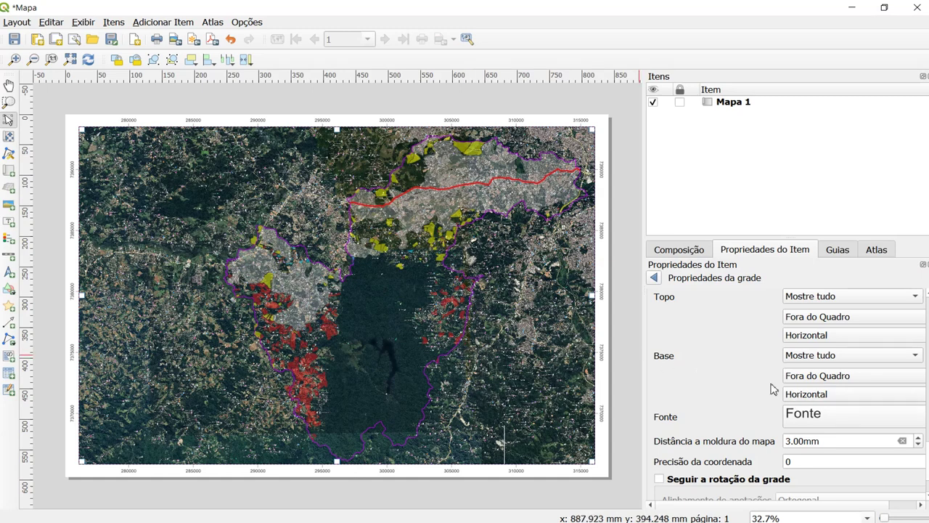
{"action": "left_click", "coordinate": [654, 278]}
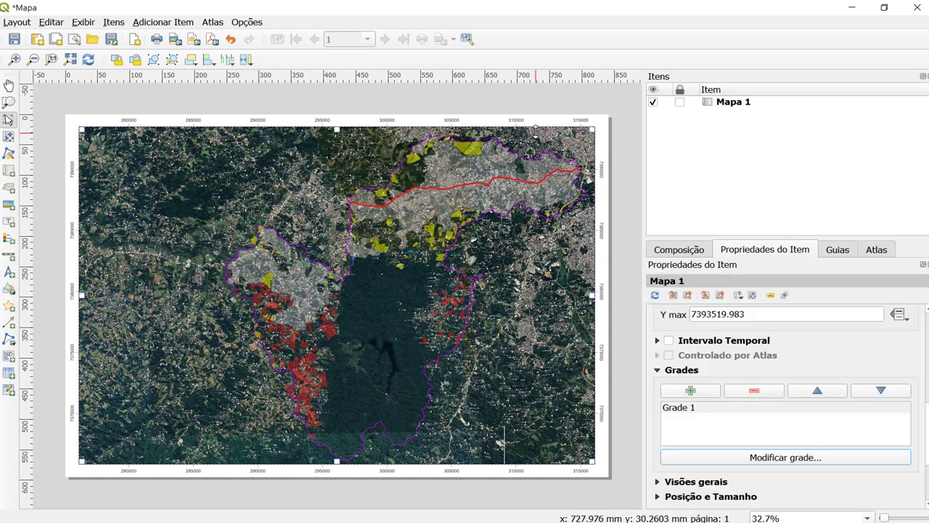
{"action": "left_click", "coordinate": [498, 216]}
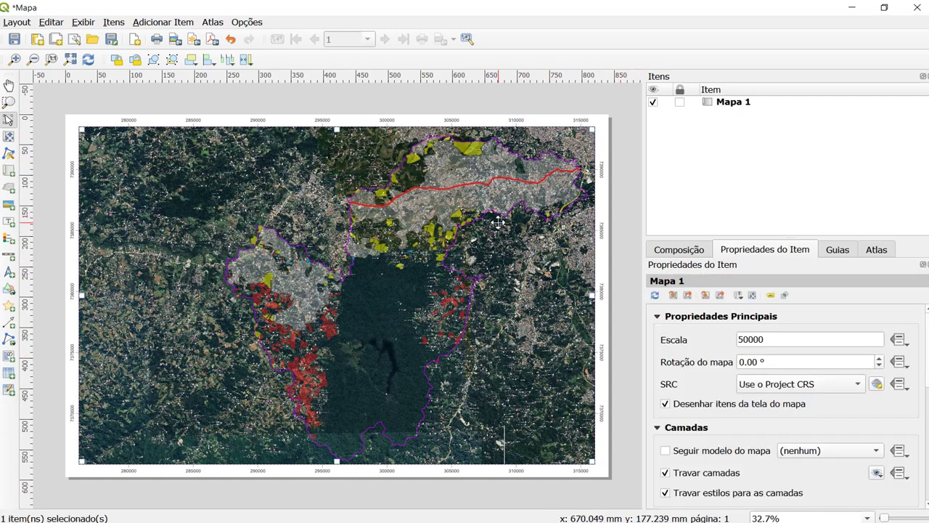
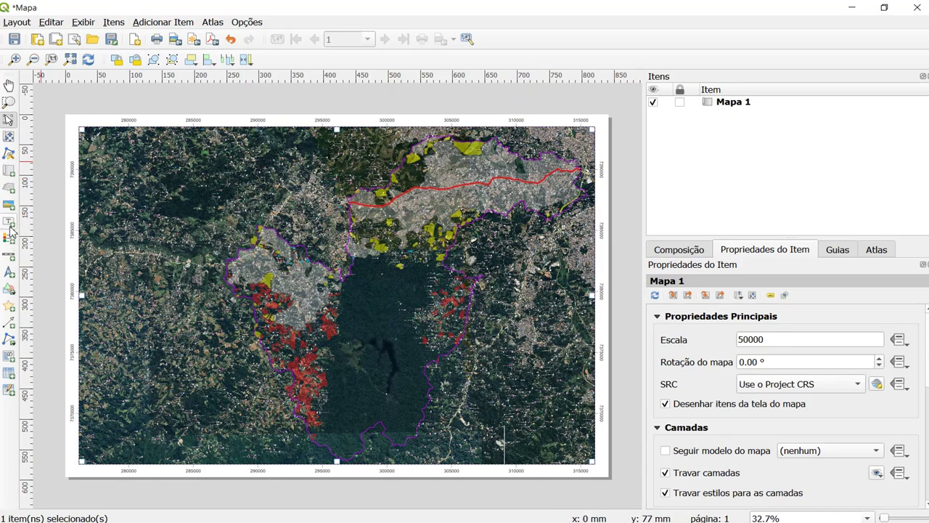
Add a north arrow near the map's upper-right corner and give it the NorthArrow_04 image from the arrows group.
{"action": "left_click", "coordinate": [10, 275]}
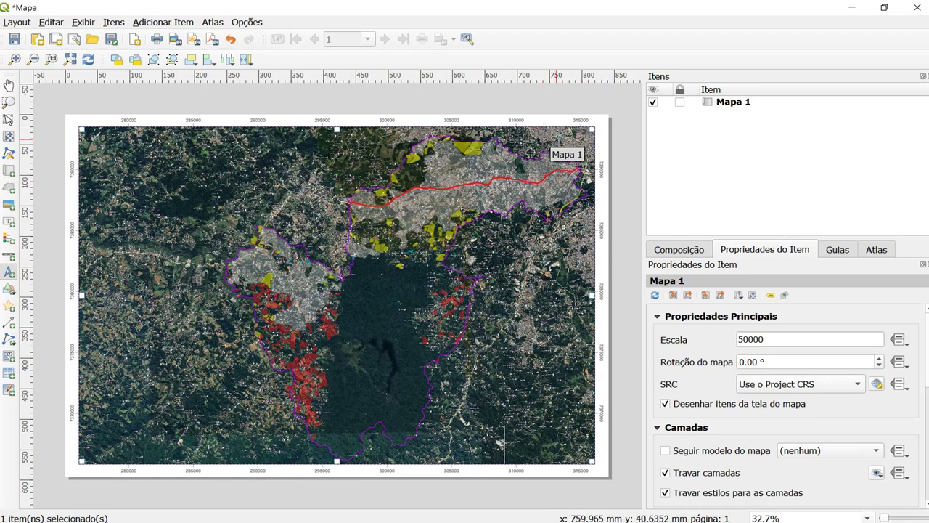
{"action": "left_click_drag", "start_coordinate": [554, 138], "coordinate": [579, 184]}
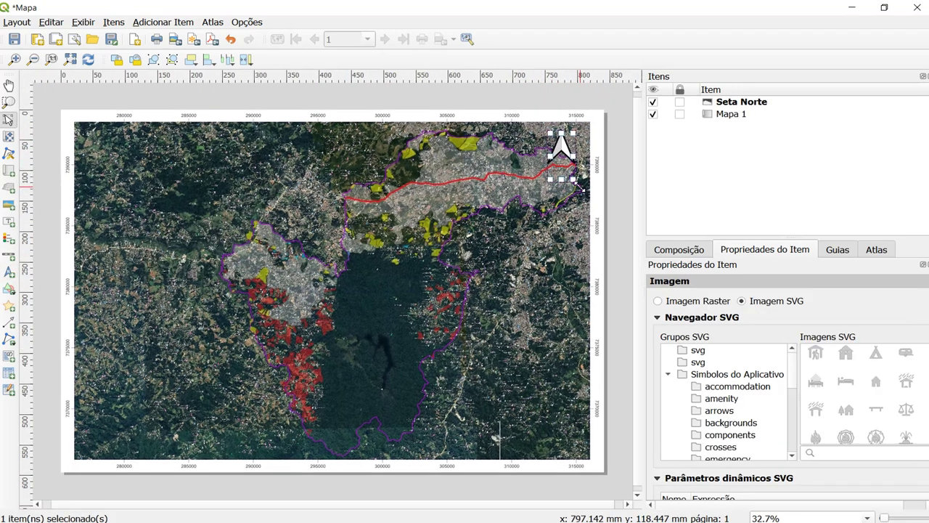
{"action": "left_click", "coordinate": [668, 373]}
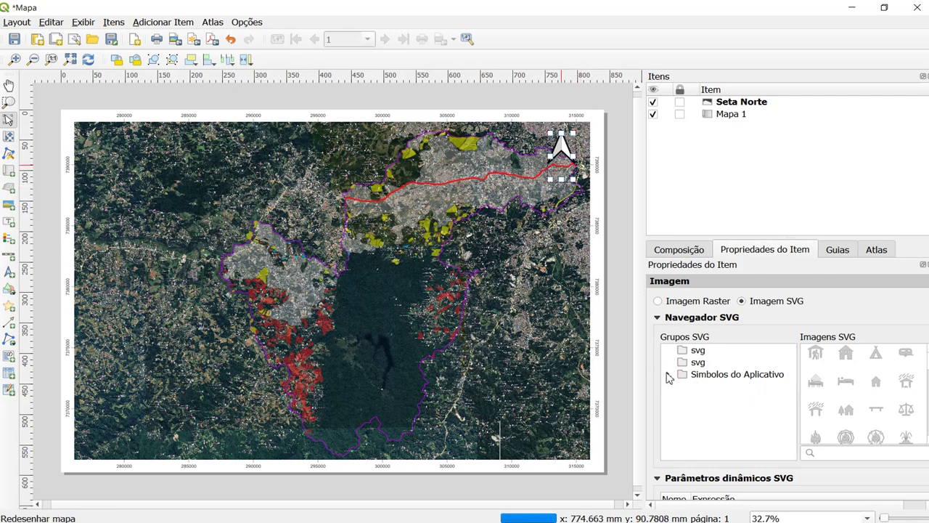
{"action": "left_click", "coordinate": [668, 374]}
{"action": "left_click", "coordinate": [729, 410]}
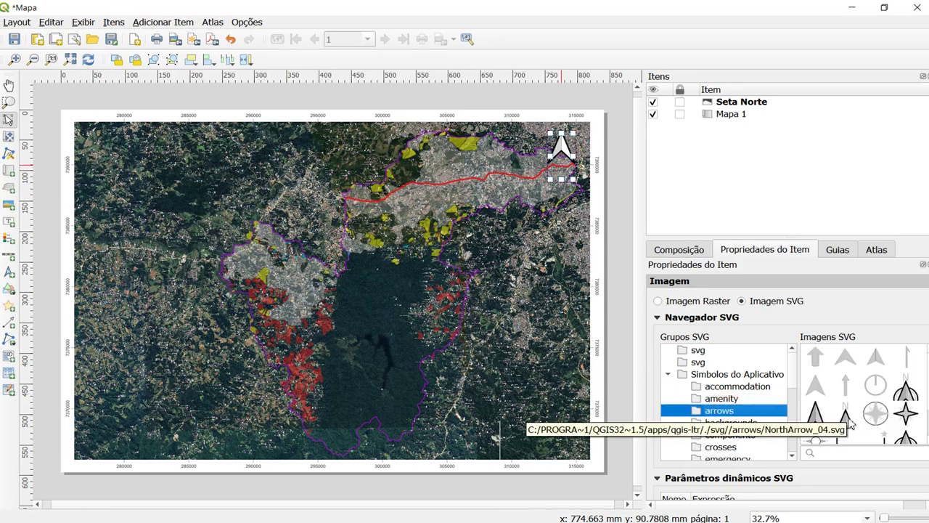
{"action": "left_click", "coordinate": [849, 420]}
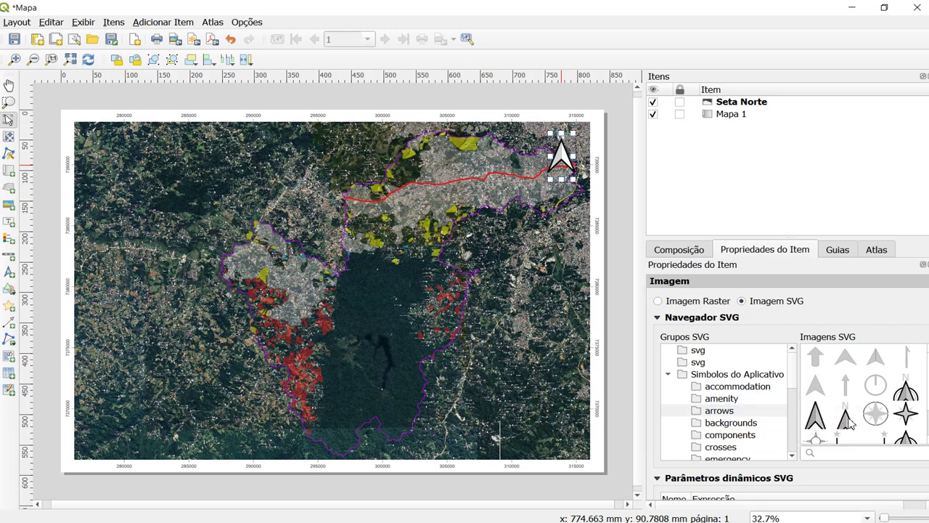
Set the north arrow's stroke colour to white.
{"action": "scroll", "coordinate": [820, 400], "scroll_direction": "down", "scroll_amount": 1}
{"action": "scroll", "coordinate": [748, 465], "scroll_direction": "down", "scroll_amount": 6}
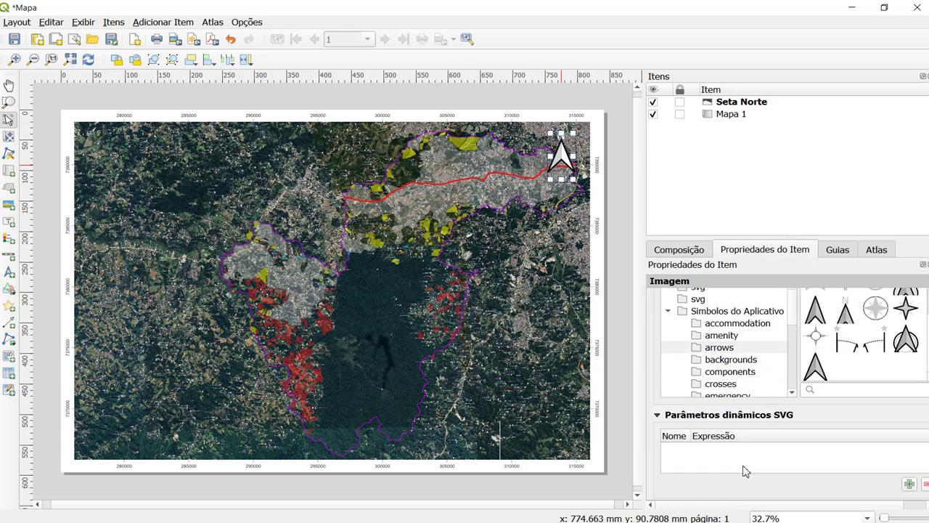
{"action": "left_click", "coordinate": [805, 426]}
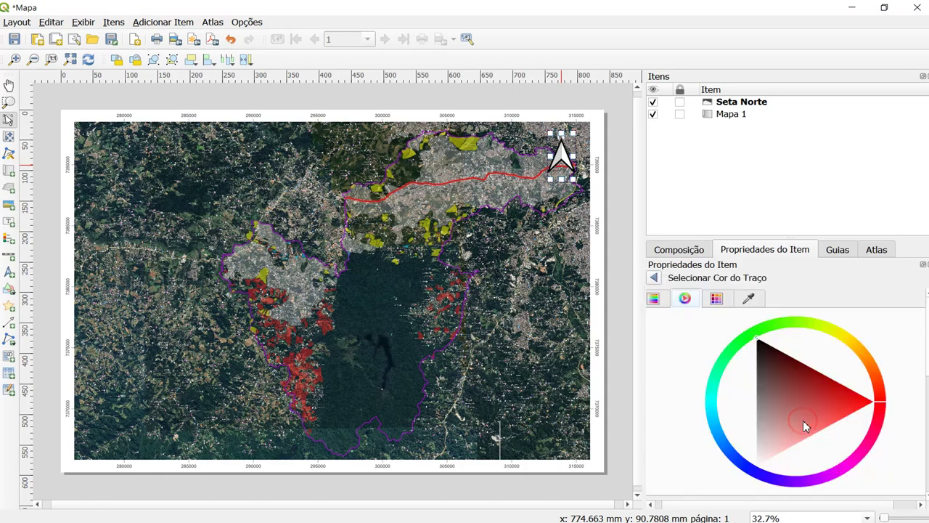
{"action": "key", "text": "Escape"}
{"action": "left_click", "coordinate": [815, 425]}
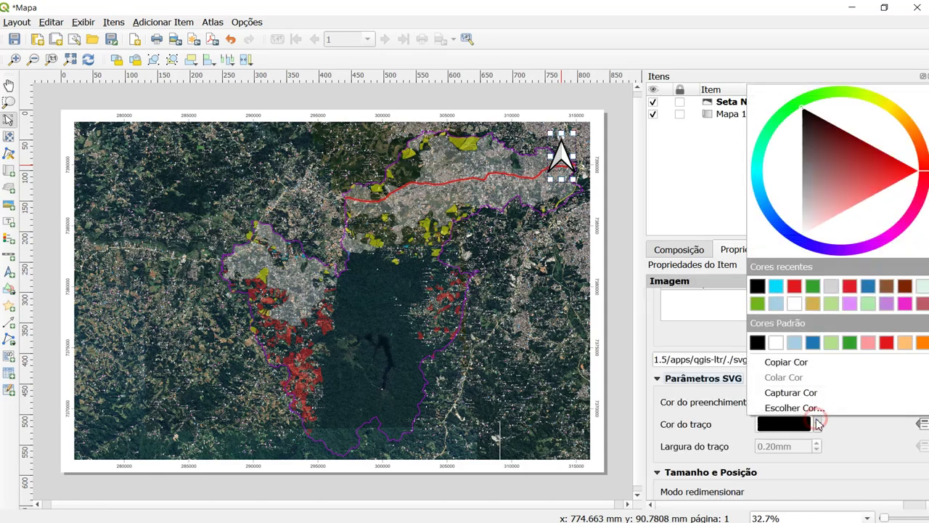
{"action": "left_click", "coordinate": [803, 303]}
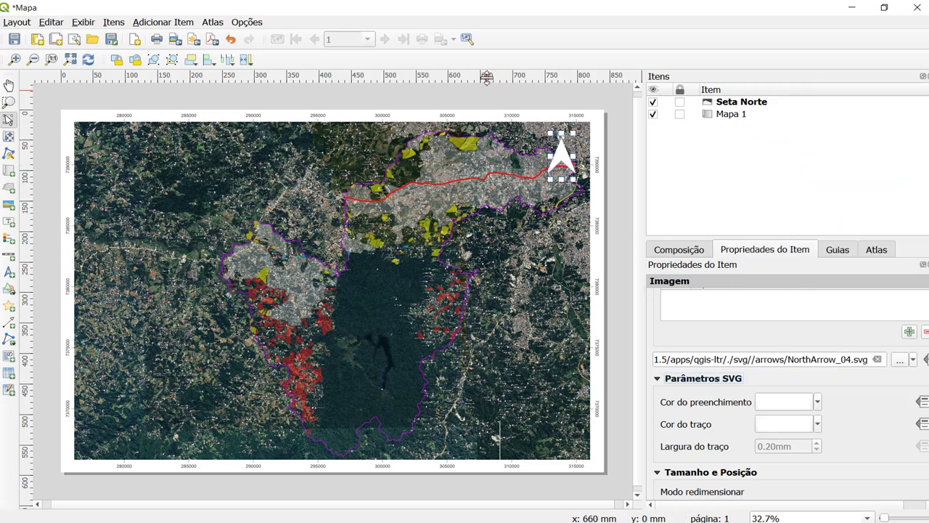
Shrink the north arrow and fit it tightly into the map's upper-right corner.
{"action": "left_click", "coordinate": [505, 94]}
{"action": "left_click", "coordinate": [546, 157]}
{"action": "left_click_drag", "start_coordinate": [546, 182], "coordinate": [574, 139]}
{"action": "left_click", "coordinate": [580, 148]}
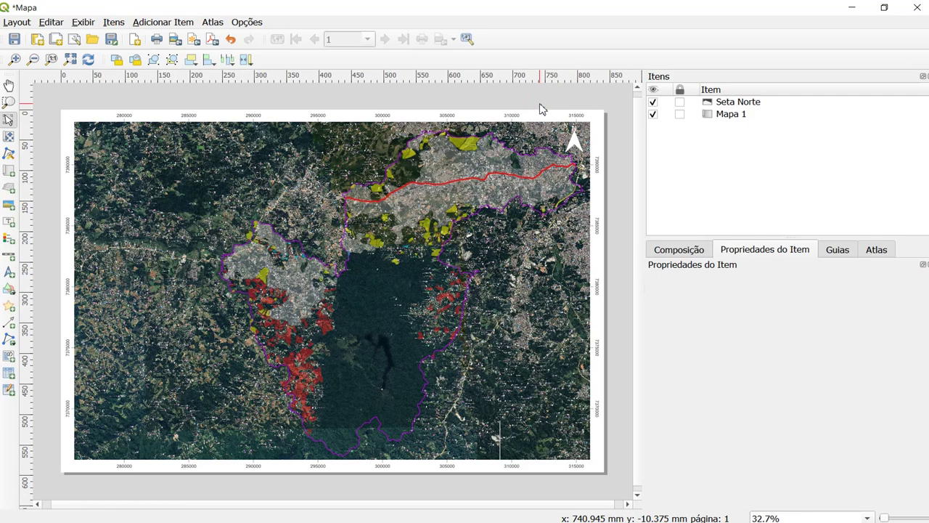
{"action": "left_click", "coordinate": [578, 148]}
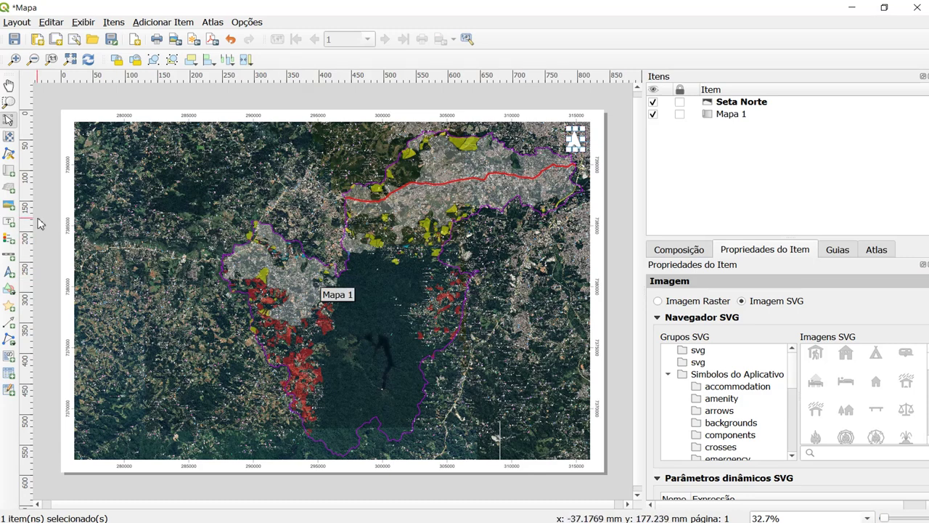
Add a legend over the map's lower-right area and turn off its automatic updating.
{"action": "left_click", "coordinate": [9, 243]}
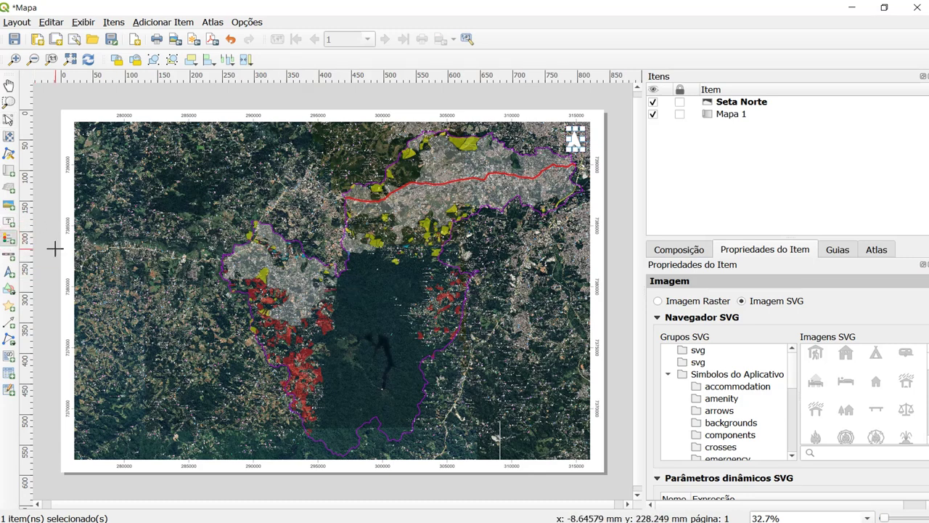
{"action": "left_click_drag", "start_coordinate": [480, 376], "coordinate": [548, 455]}
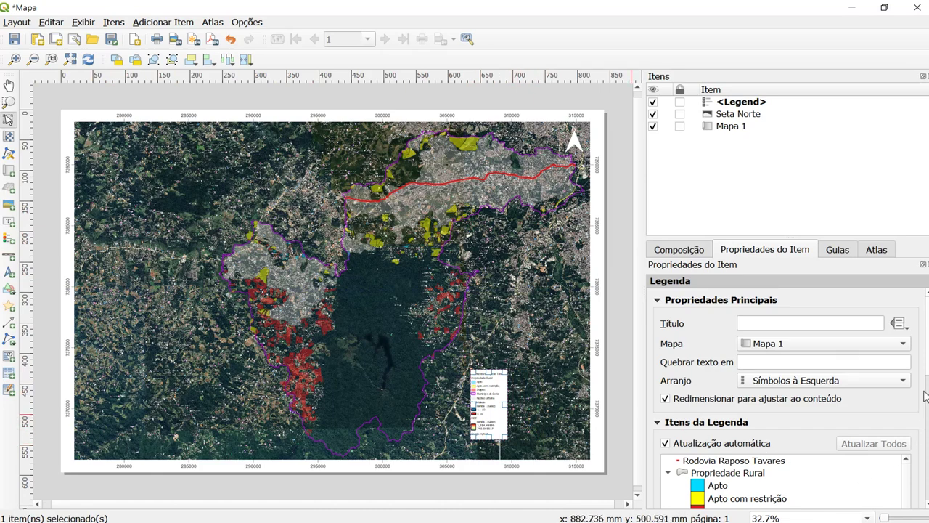
{"action": "left_click_drag", "start_coordinate": [927, 374], "coordinate": [927, 427]}
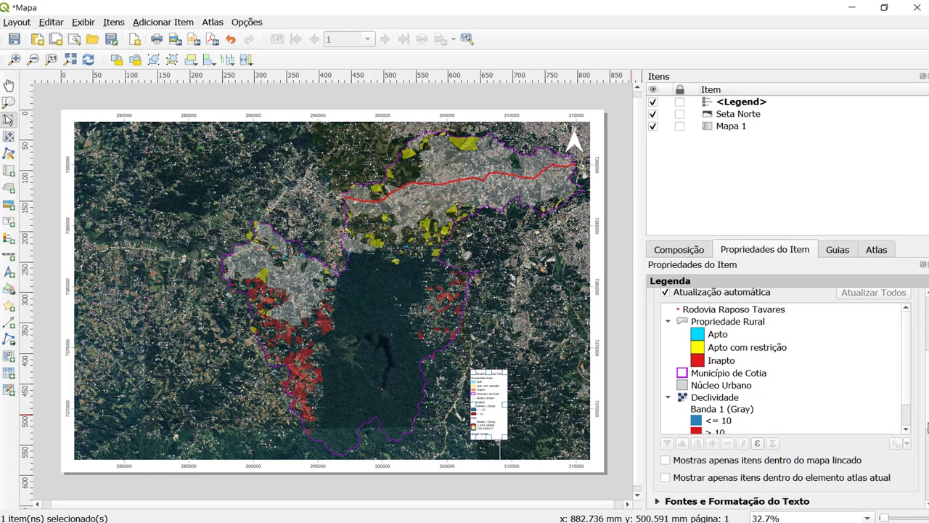
{"action": "left_click", "coordinate": [697, 400]}
{"action": "scroll", "coordinate": [700, 400], "scroll_direction": "down", "scroll_amount": 1}
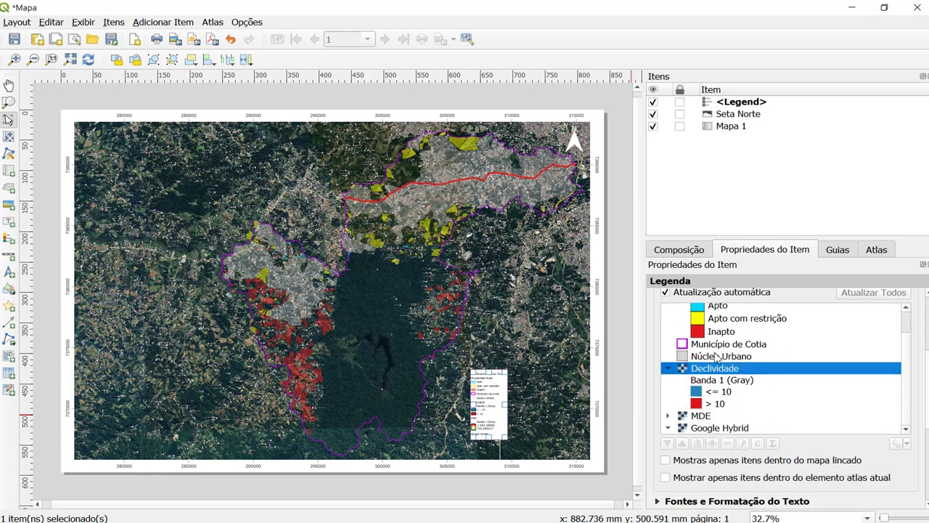
{"action": "scroll", "coordinate": [718, 374], "scroll_direction": "up", "scroll_amount": 1}
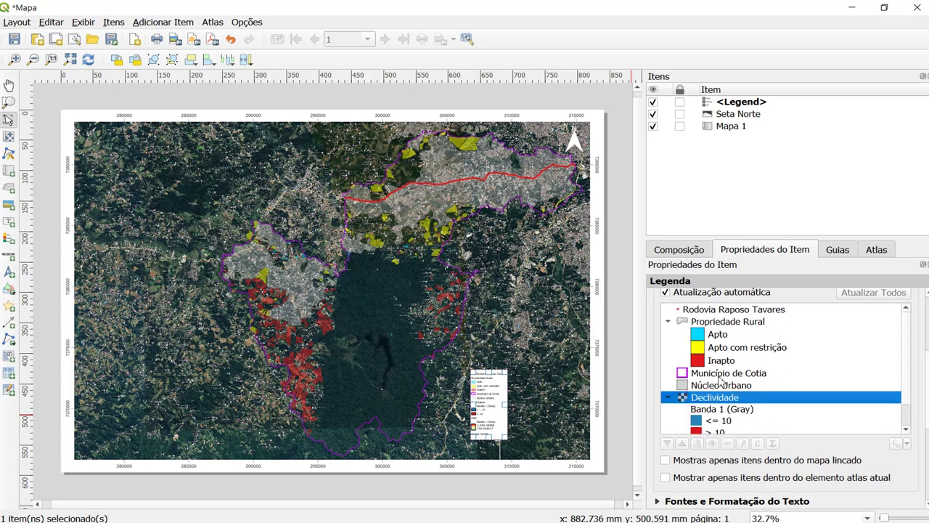
{"action": "left_click", "coordinate": [665, 292]}
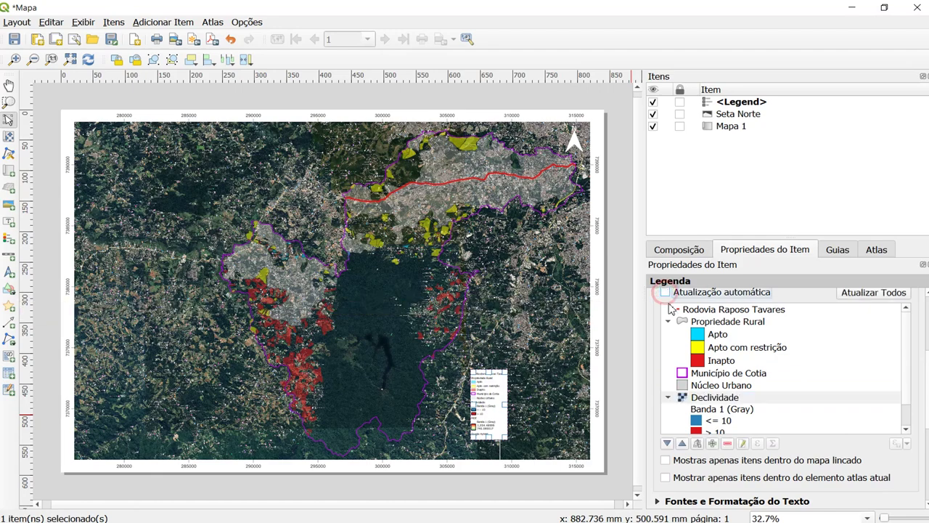
Remove the Declividade, Google Hybrid and MDE entries from the legend.
{"action": "left_click", "coordinate": [712, 399]}
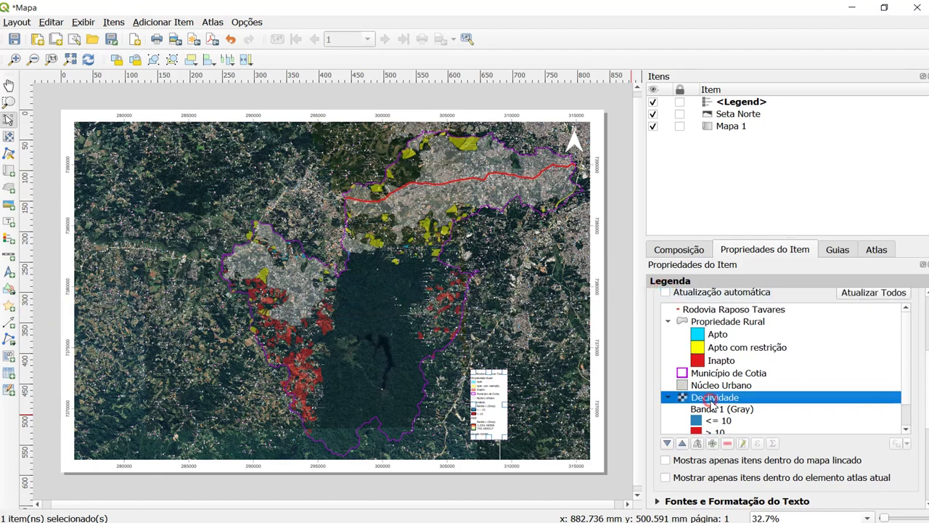
{"action": "left_click", "coordinate": [727, 444]}
{"action": "left_click", "coordinate": [719, 413]}
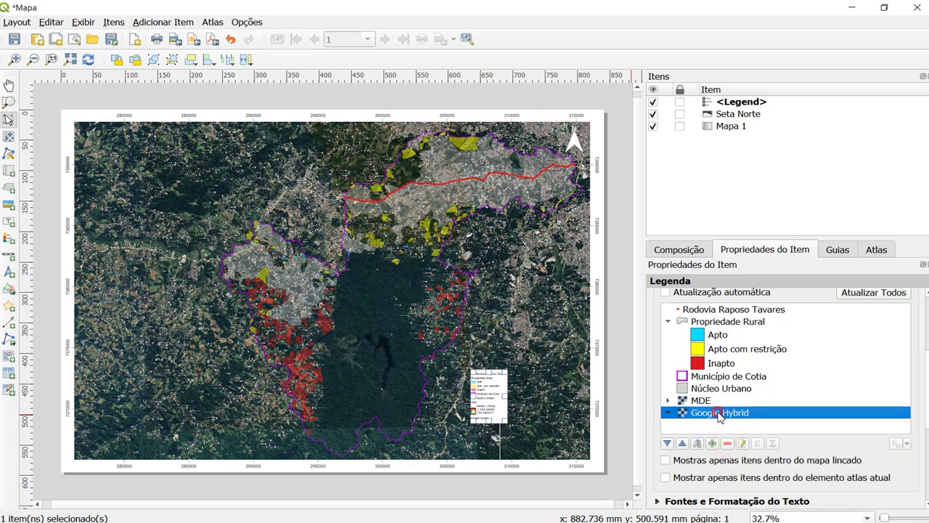
{"action": "left_click", "coordinate": [728, 443]}
{"action": "left_click", "coordinate": [708, 400]}
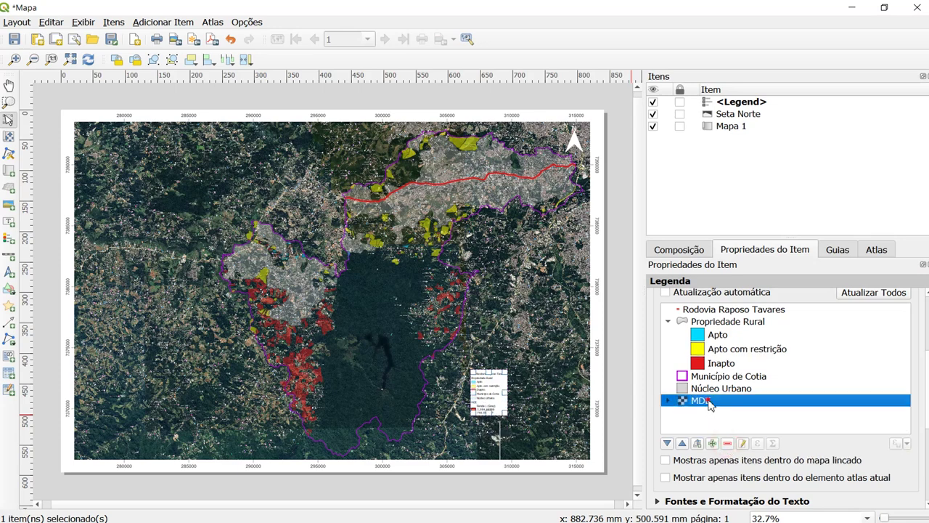
{"action": "left_click", "coordinate": [728, 445]}
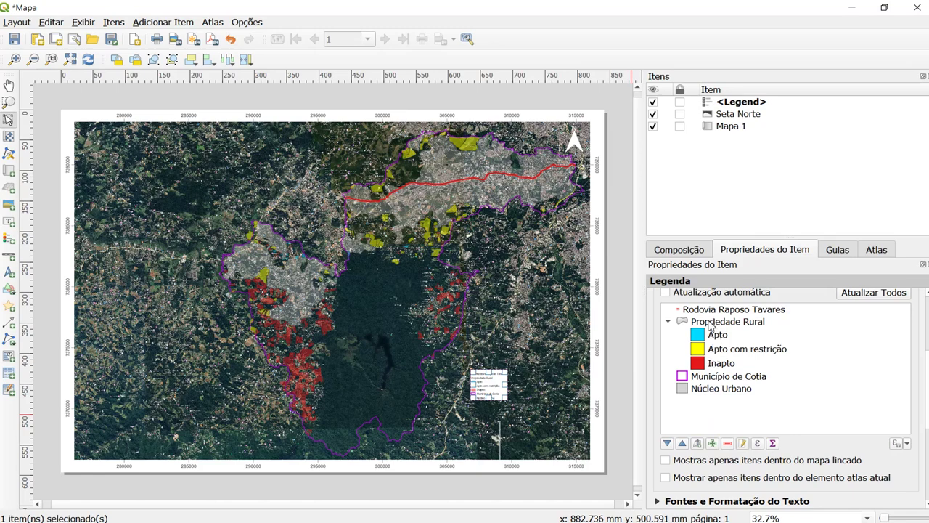
Reorder the legend so that Núcleo Urbano comes before Município de Cotia.
{"action": "left_click", "coordinate": [705, 380]}
{"action": "left_click", "coordinate": [706, 388]}
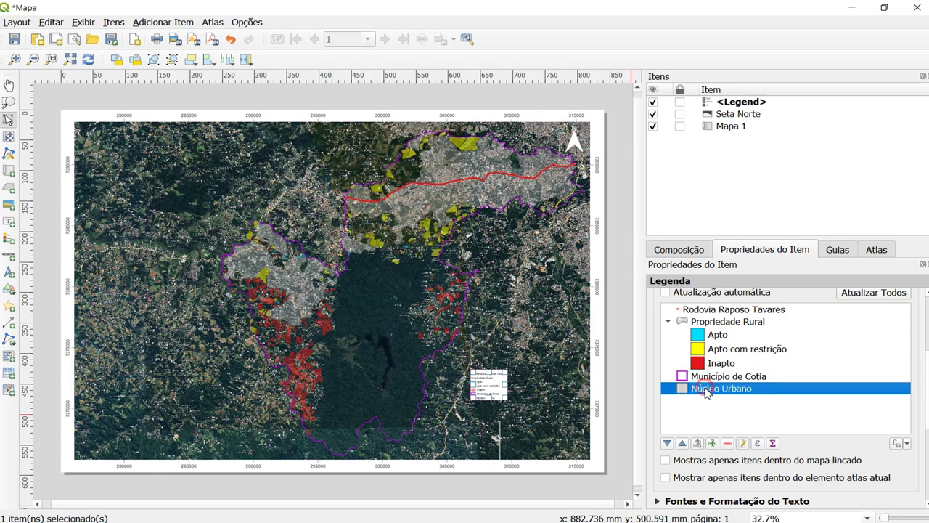
{"action": "left_click", "coordinate": [668, 444]}
{"action": "left_click", "coordinate": [711, 390]}
{"action": "left_click", "coordinate": [681, 444]}
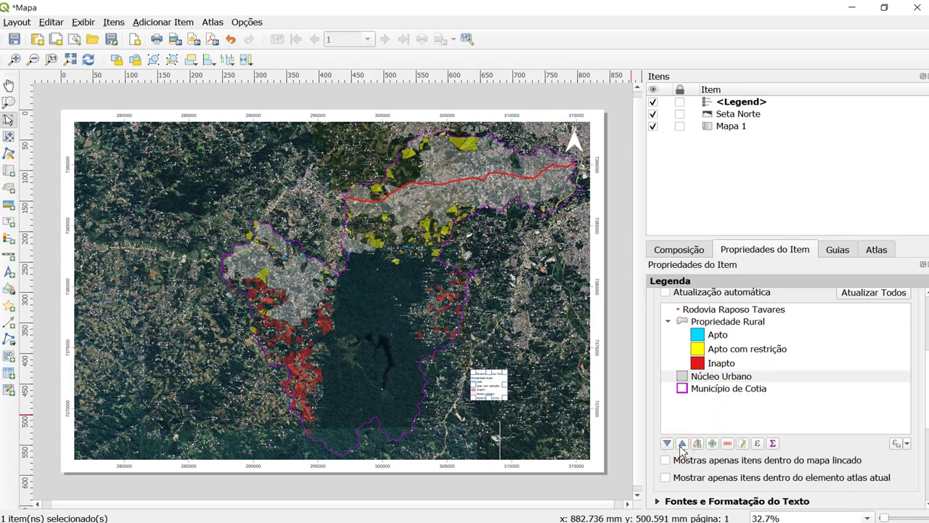
Collapse the Propriedade Rural entry and set the legend's symbol width to 15 mm and symbol height to 5 mm.
{"action": "left_click", "coordinate": [668, 321]}
{"action": "left_click", "coordinate": [688, 310]}
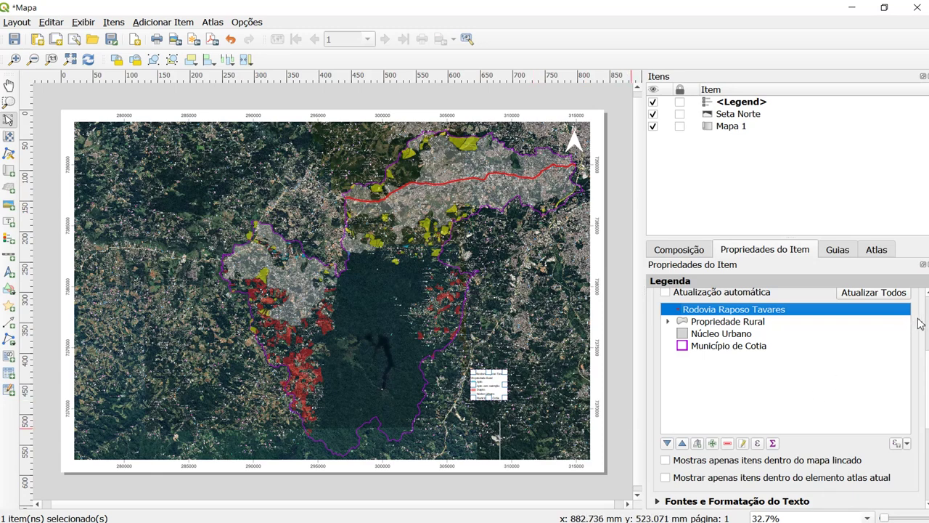
{"action": "left_click_drag", "start_coordinate": [925, 382], "coordinate": [924, 430]}
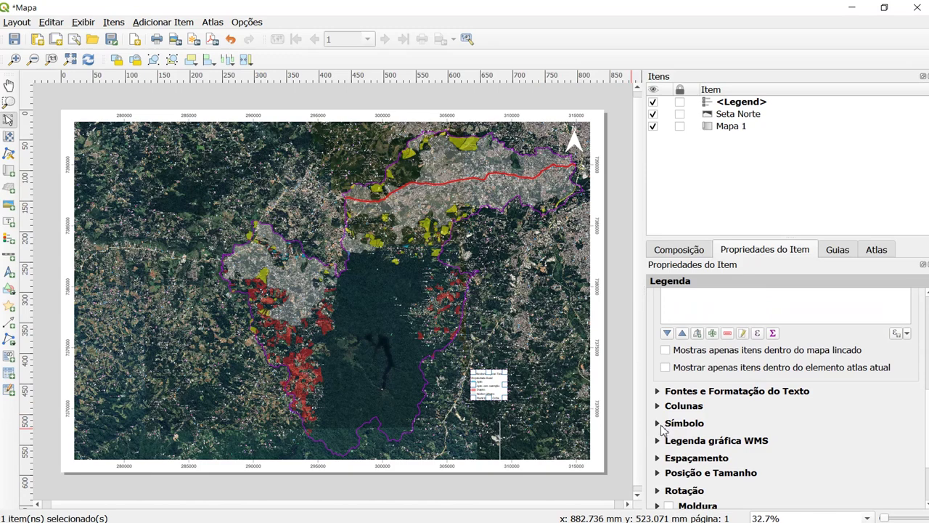
{"action": "left_click", "coordinate": [659, 424]}
{"action": "left_click_drag", "start_coordinate": [841, 392], "coordinate": [789, 394]}
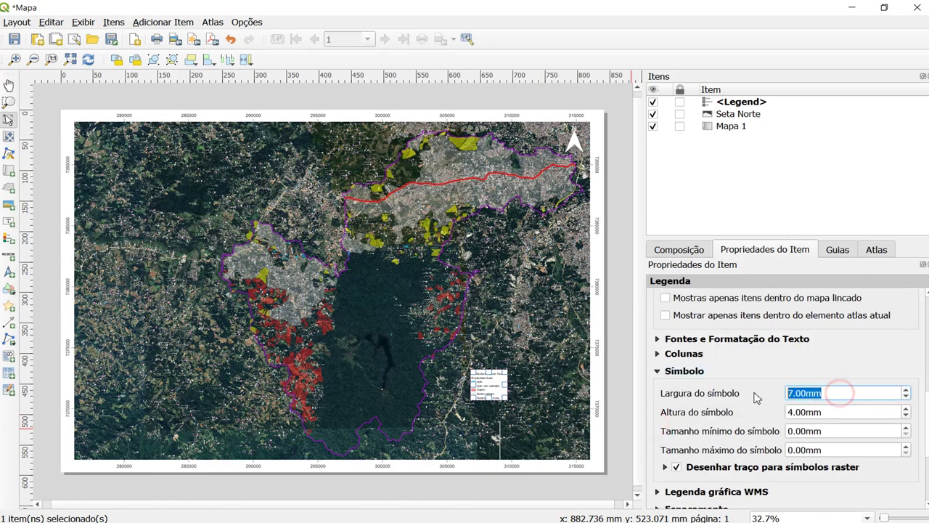
{"action": "type", "text": "15"}
{"action": "key", "text": "Tab"}
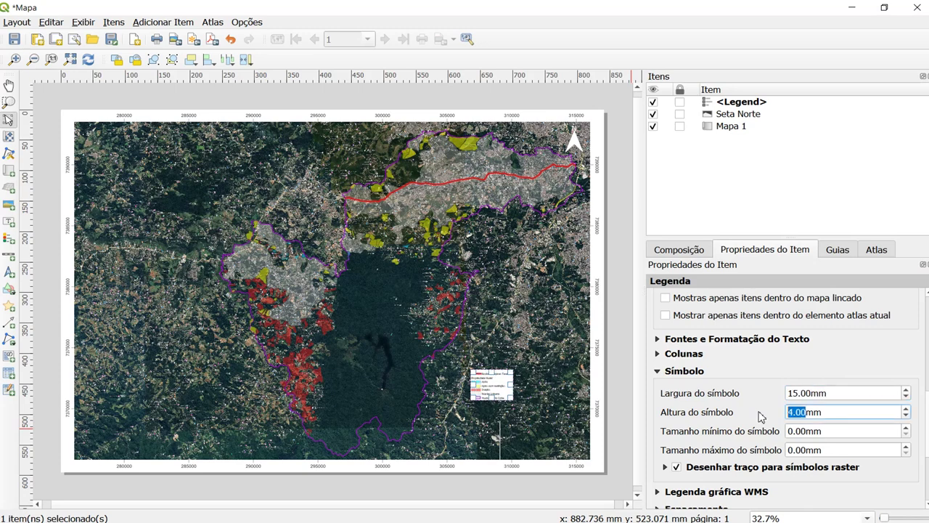
{"action": "type", "text": "5"}
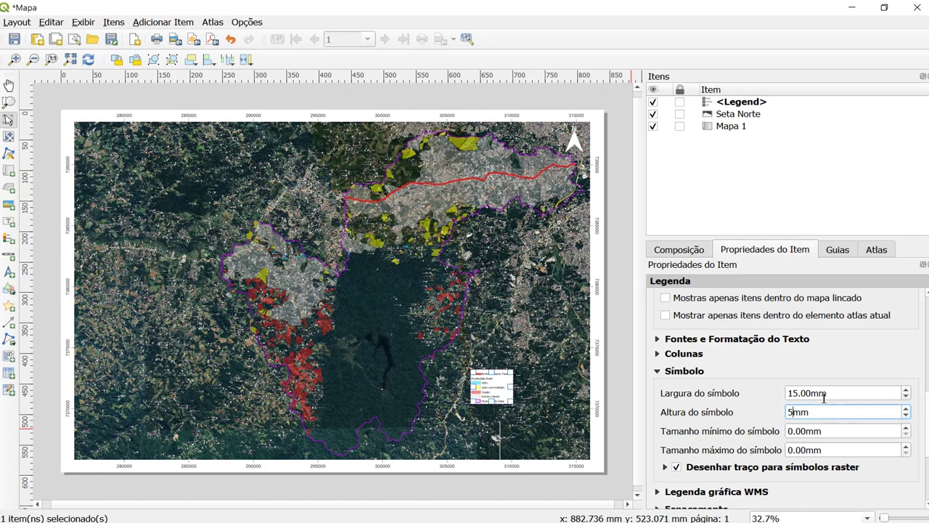
Enable a frame around the legend.
{"action": "left_click_drag", "start_coordinate": [926, 433], "coordinate": [927, 475]}
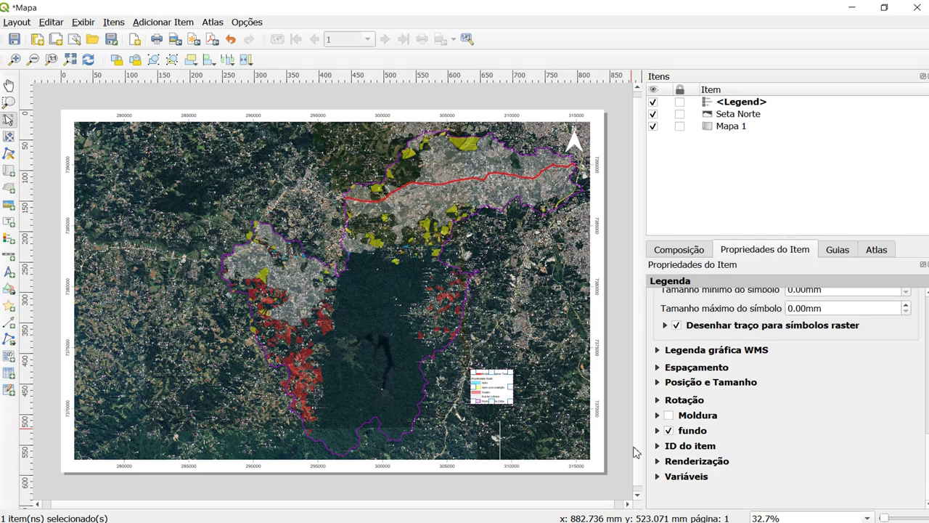
{"action": "left_click", "coordinate": [660, 428]}
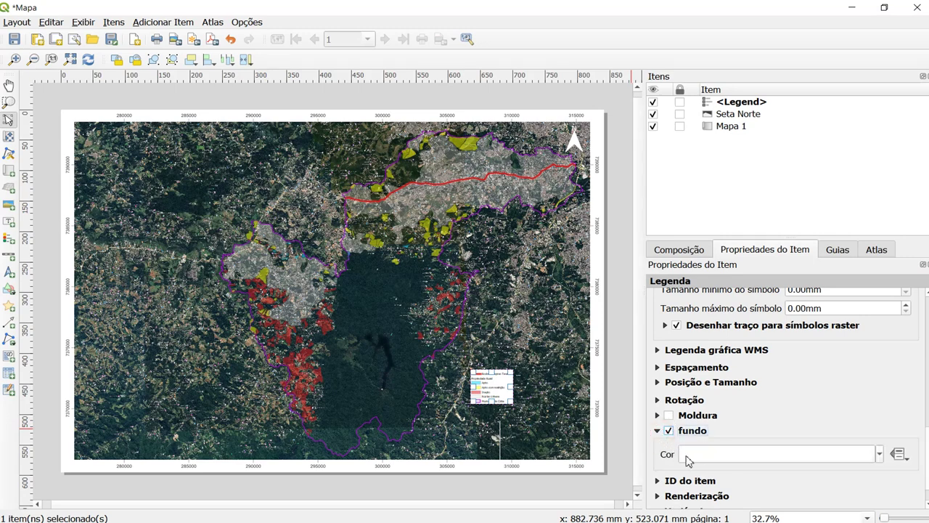
{"action": "left_click", "coordinate": [671, 417]}
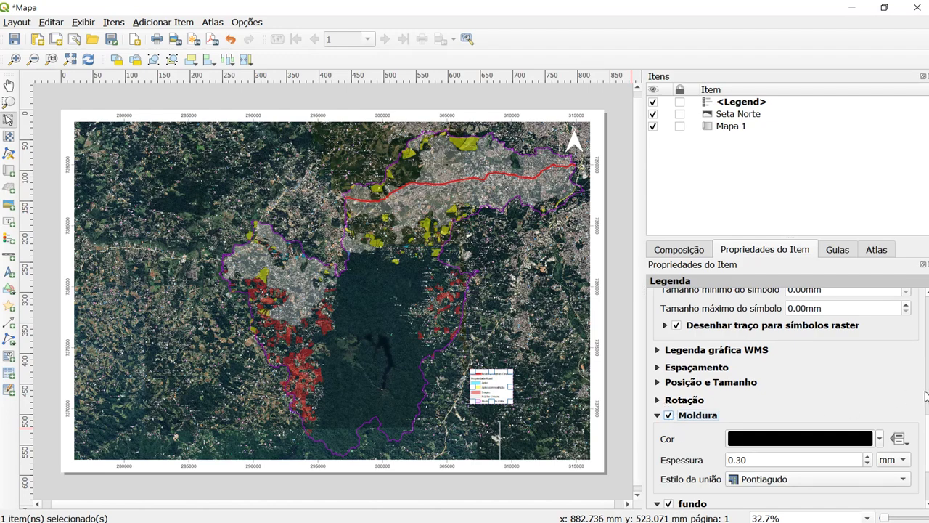
Give the legend the title "Legenda".
{"action": "left_click_drag", "start_coordinate": [927, 420], "coordinate": [922, 371]}
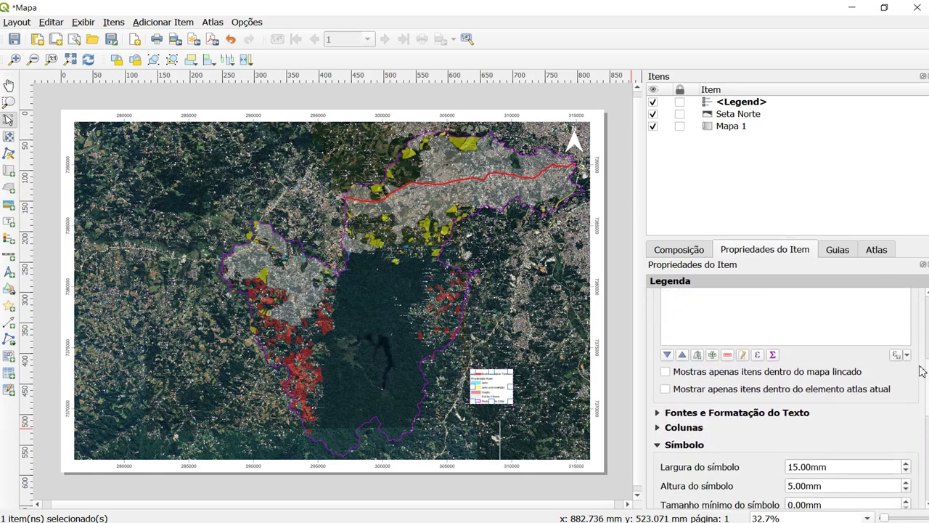
{"action": "left_click", "coordinate": [658, 413]}
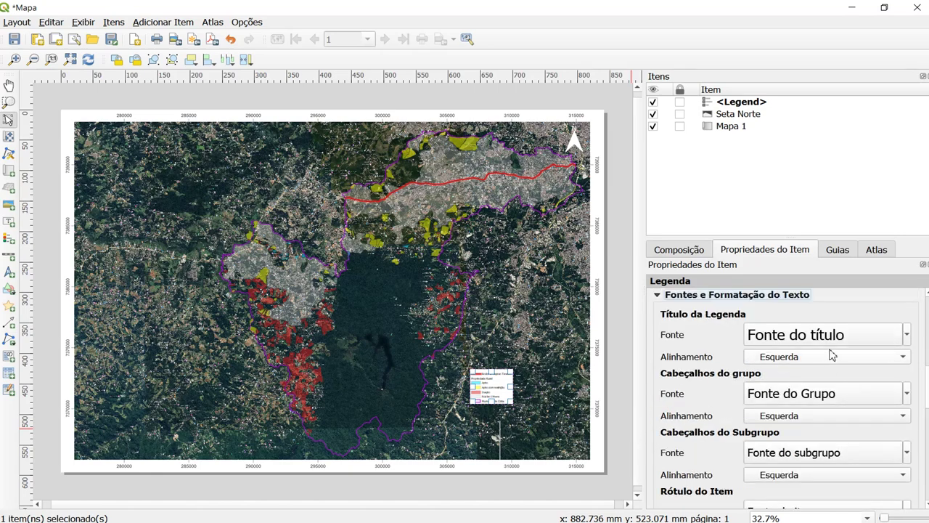
{"action": "left_click_drag", "start_coordinate": [924, 387], "coordinate": [927, 349]}
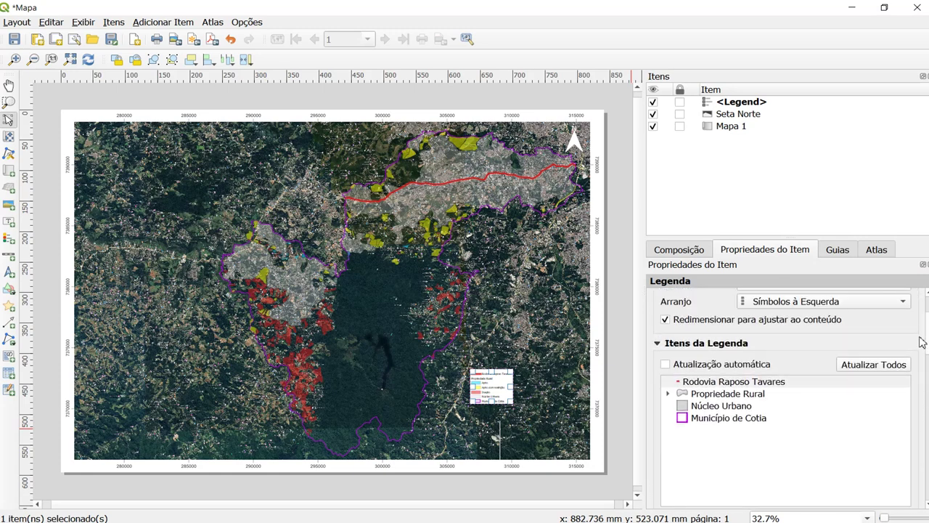
{"action": "left_click_drag", "start_coordinate": [925, 341], "coordinate": [927, 313]}
{"action": "left_click", "coordinate": [852, 320]}
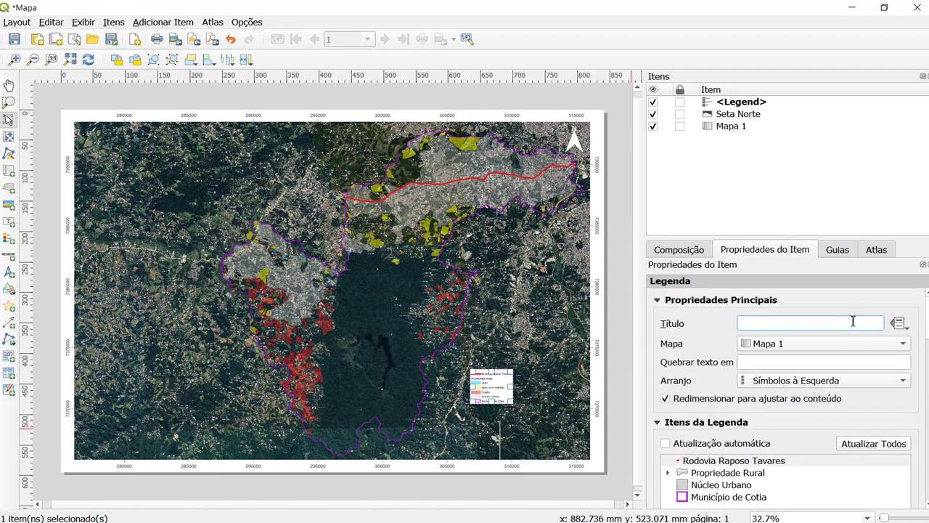
{"action": "type", "text": "Legenda"}
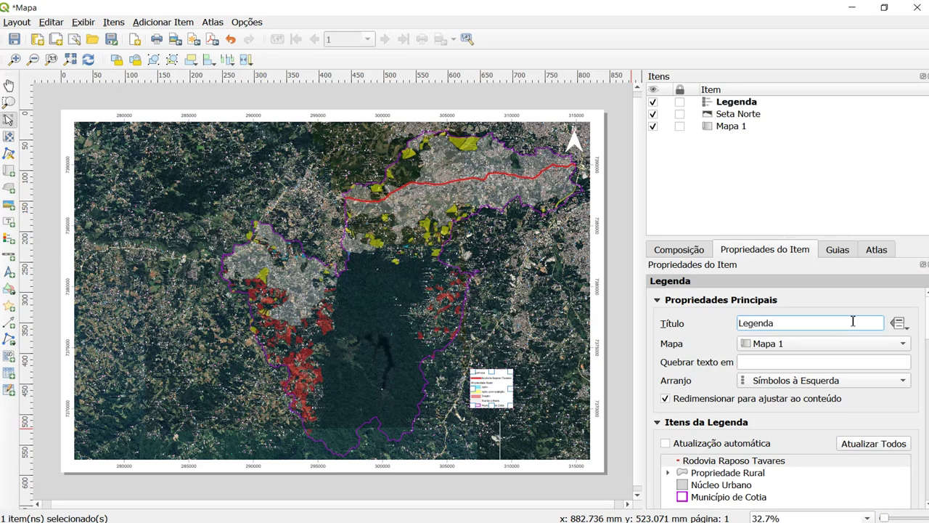
Set the legend title's font size to 24 pt.
{"action": "scroll", "coordinate": [784, 392], "scroll_direction": "down", "scroll_amount": 10}
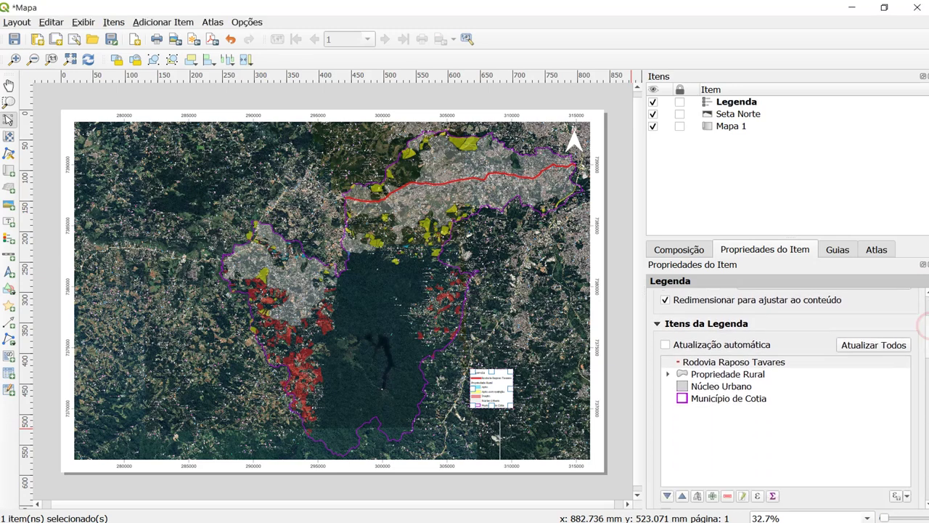
{"action": "scroll", "coordinate": [787, 398], "scroll_direction": "down", "scroll_amount": 1}
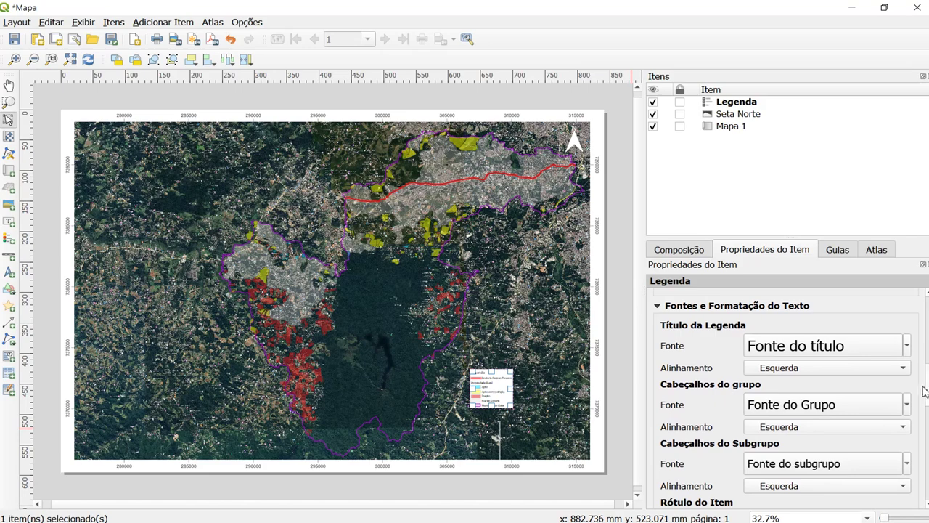
{"action": "left_click", "coordinate": [907, 346]}
{"action": "left_click", "coordinate": [798, 383]}
{"action": "double_click", "coordinate": [799, 385]}
{"action": "type", "text": "24"}
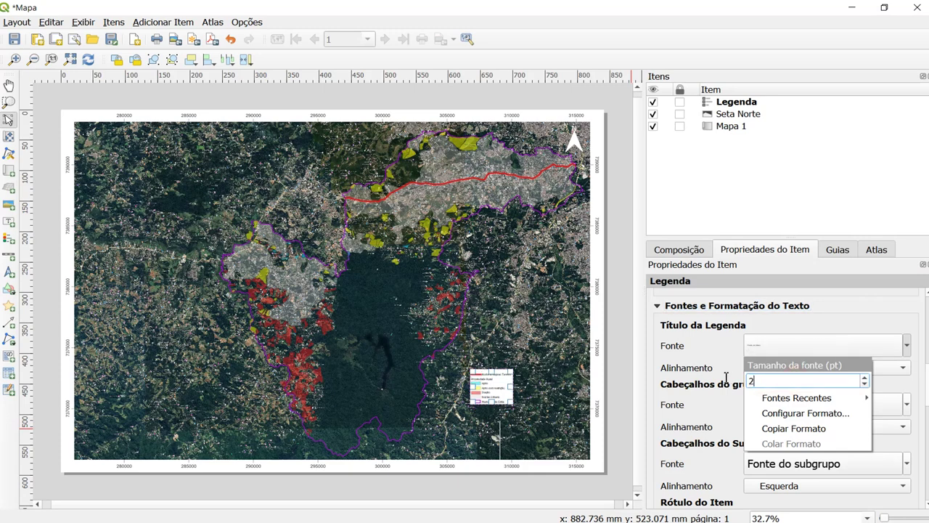
{"action": "left_click", "coordinate": [711, 476]}
Set the font size of the legend's item labels to 20 pt.
{"action": "scroll", "coordinate": [882, 410], "scroll_direction": "down", "scroll_amount": 5}
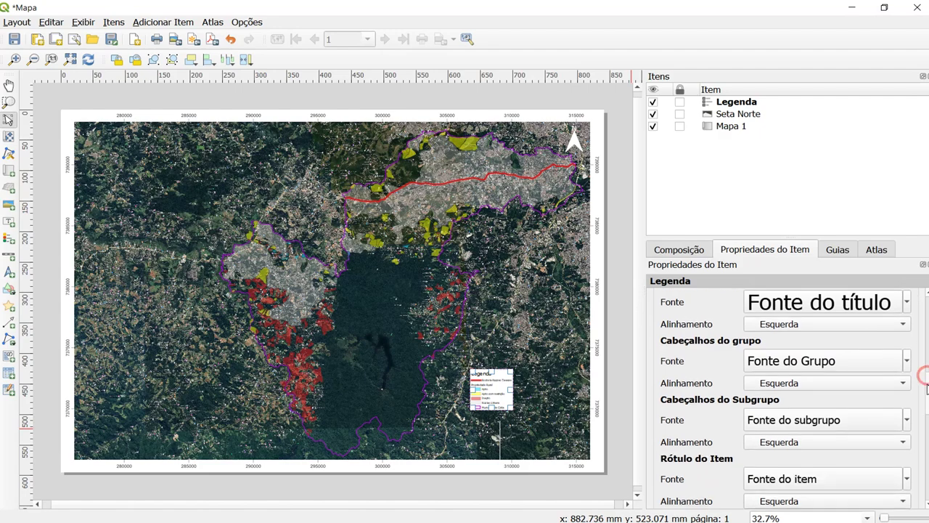
{"action": "left_click", "coordinate": [907, 406]}
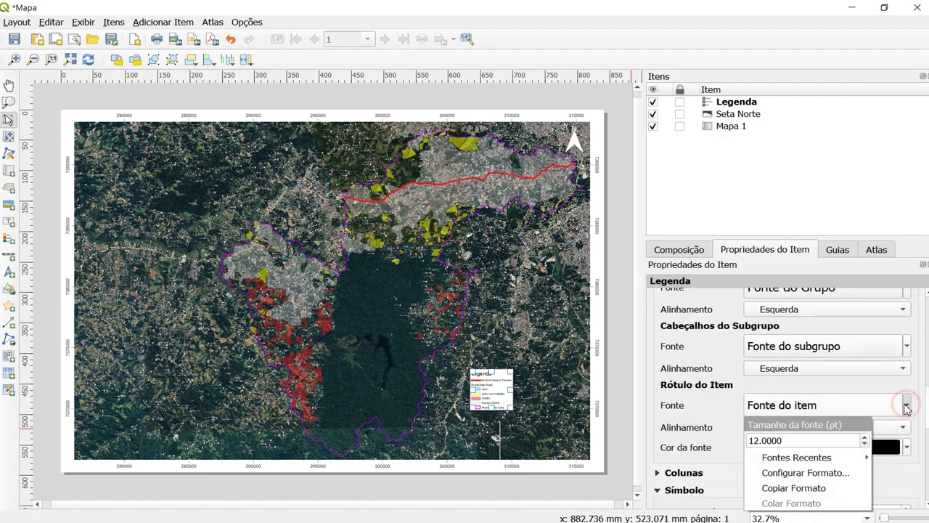
{"action": "left_click_drag", "start_coordinate": [796, 440], "coordinate": [712, 441]}
{"action": "type", "text": "20"}
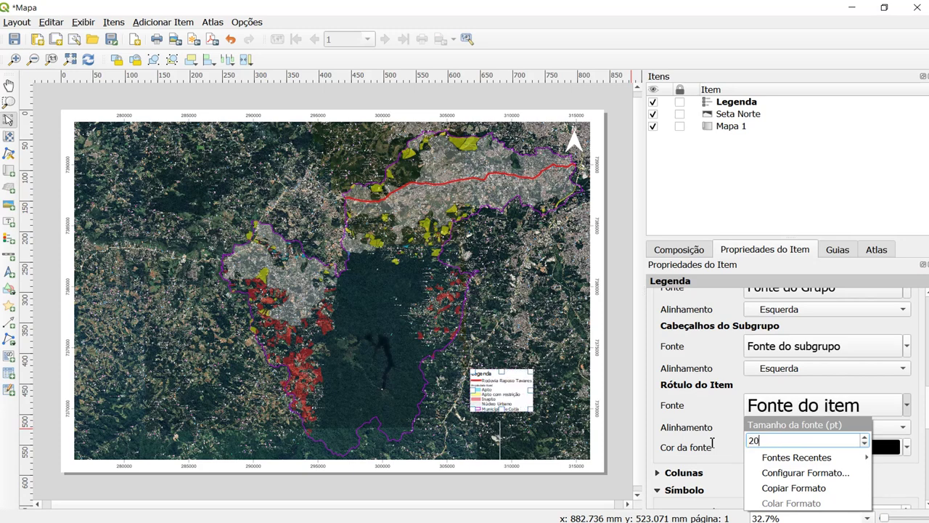
{"action": "left_click", "coordinate": [675, 453]}
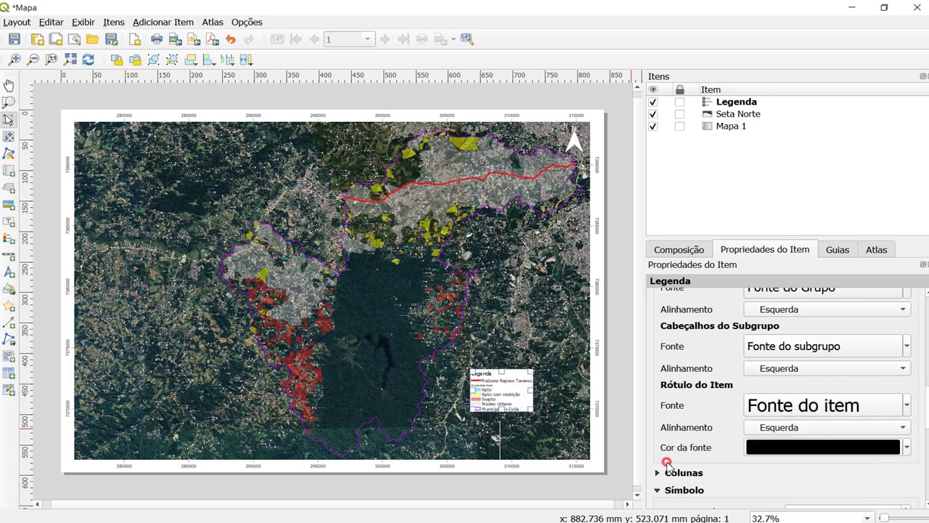
Move the legend into the map's lower-right corner, leaving a small margin to the map edges.
{"action": "left_click", "coordinate": [527, 477]}
{"action": "left_click", "coordinate": [494, 397]}
{"action": "left_click_drag", "start_coordinate": [494, 398], "coordinate": [552, 442]}
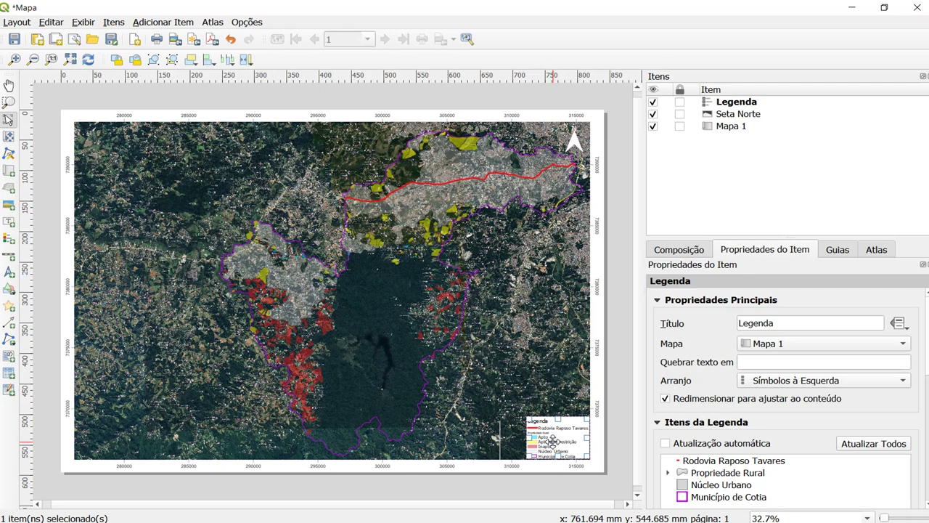
{"action": "left_click", "coordinate": [546, 480]}
{"action": "left_click", "coordinate": [544, 431]}
{"action": "mouse_move", "coordinate": [545, 432]}
{"action": "left_mouse_down"}
{"action": "mouse_move", "coordinate": [532, 429]}
{"action": "mouse_move", "coordinate": [541, 427]}
{"action": "left_mouse_up"}
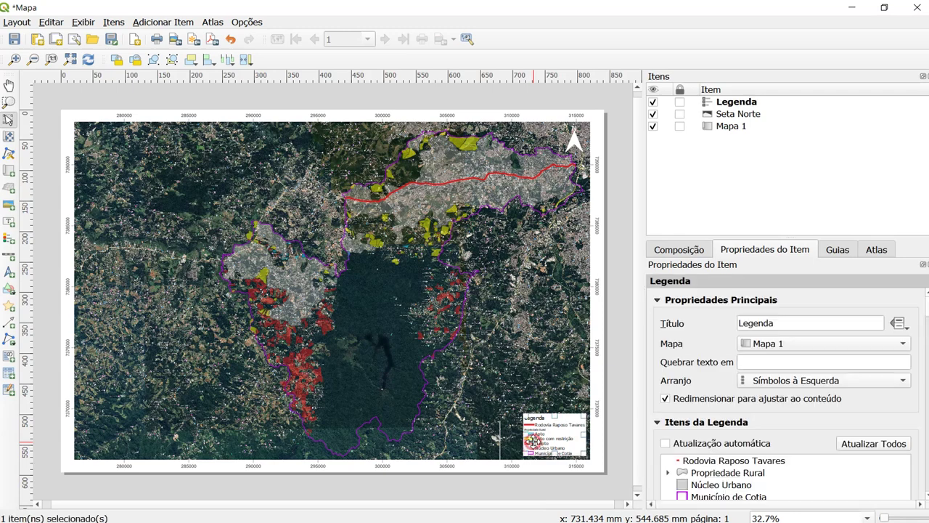
Add a scale bar for Mapa 1 and place it near the map's lower edge, just left of the legend.
{"action": "left_click", "coordinate": [8, 257]}
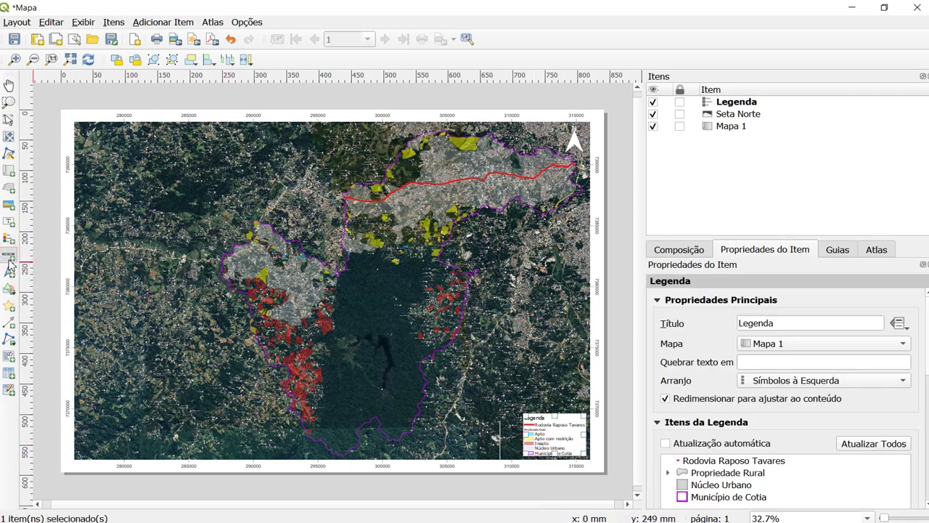
{"action": "left_click_drag", "start_coordinate": [370, 391], "coordinate": [463, 415]}
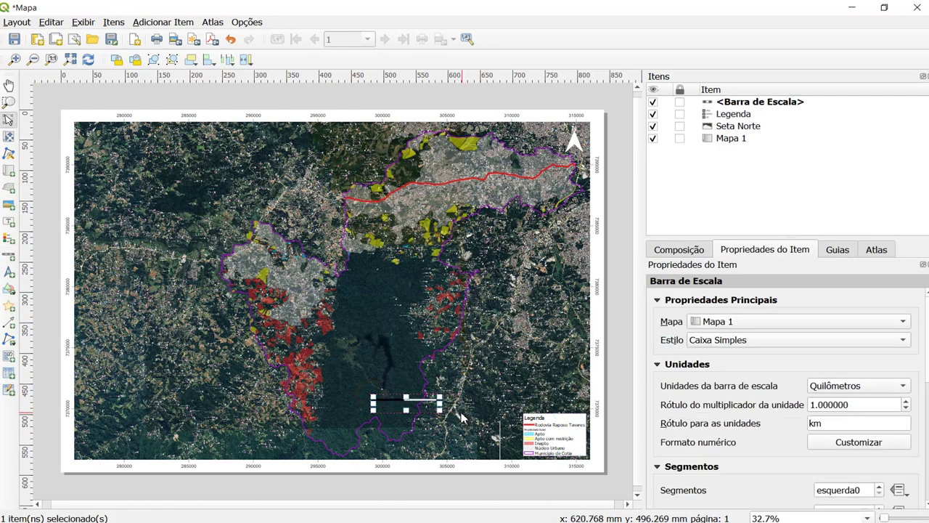
{"action": "left_click_drag", "start_coordinate": [412, 399], "coordinate": [463, 429]}
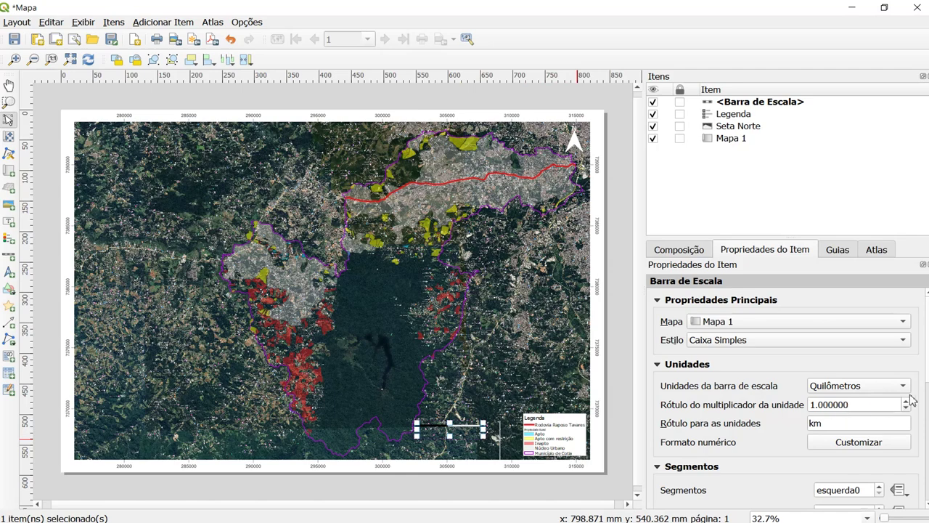
Set the scale bar's fixed segment width to 3 units after trying 4 units.
{"action": "left_click_drag", "start_coordinate": [927, 375], "coordinate": [928, 425]}
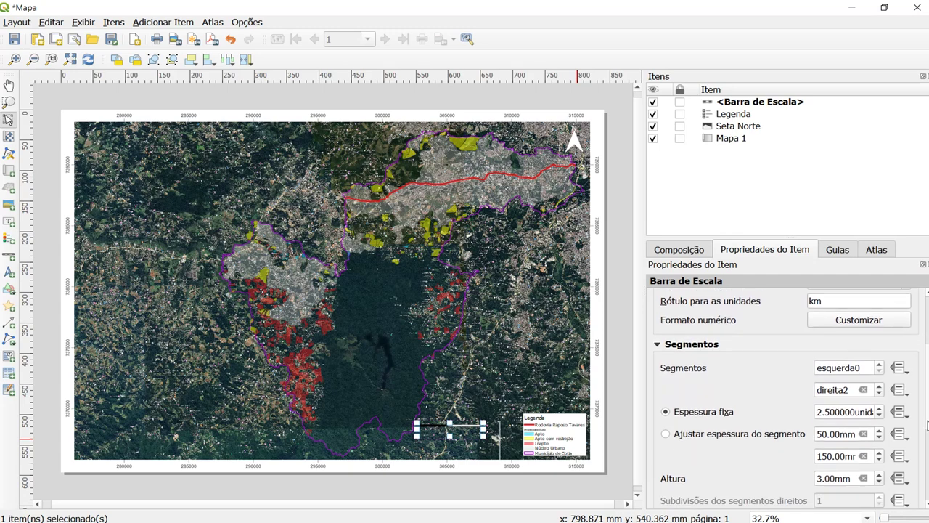
{"action": "double_click", "coordinate": [817, 412]}
{"action": "type", "text": "4unidades"}
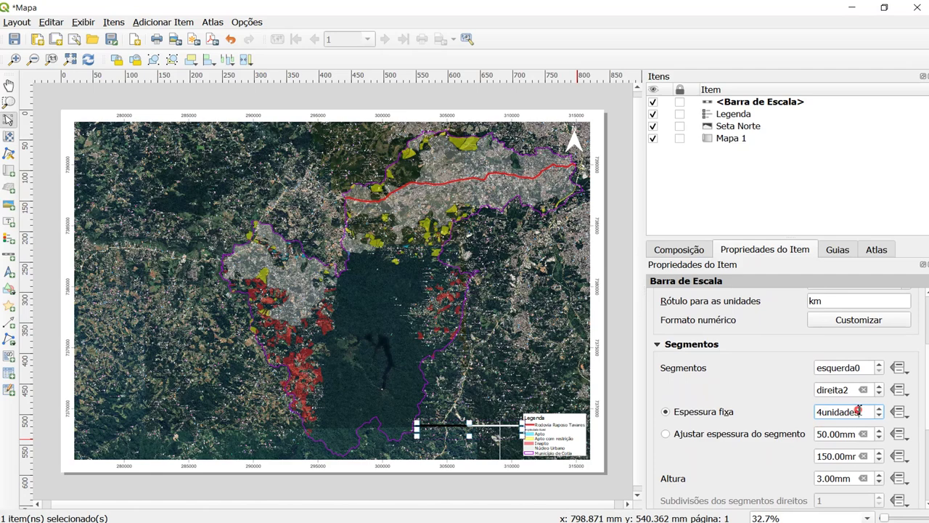
{"action": "key", "text": "Return"}
{"action": "type", "text": "3"}
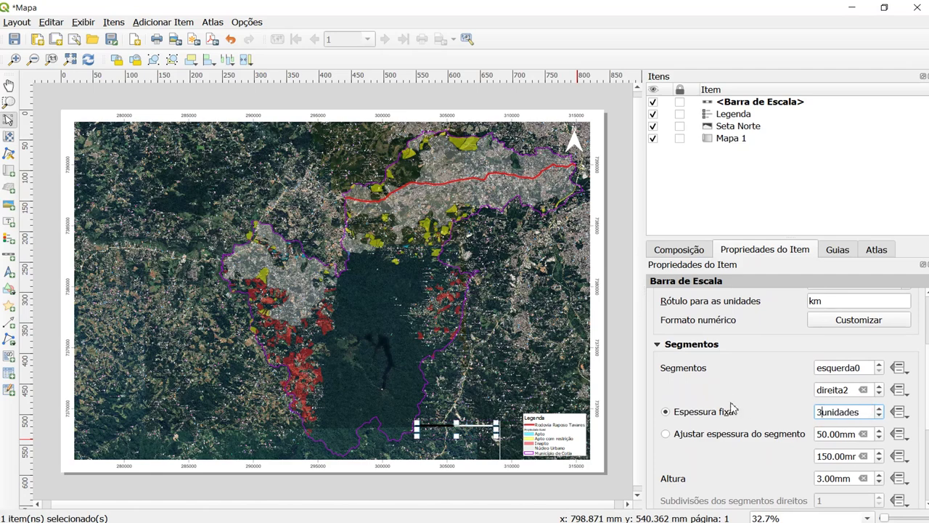
Increase the scale bar's left segments, keep two right segments, and reposition the bar beside the legend near the map's lower edge.
{"action": "left_click", "coordinate": [879, 364]}
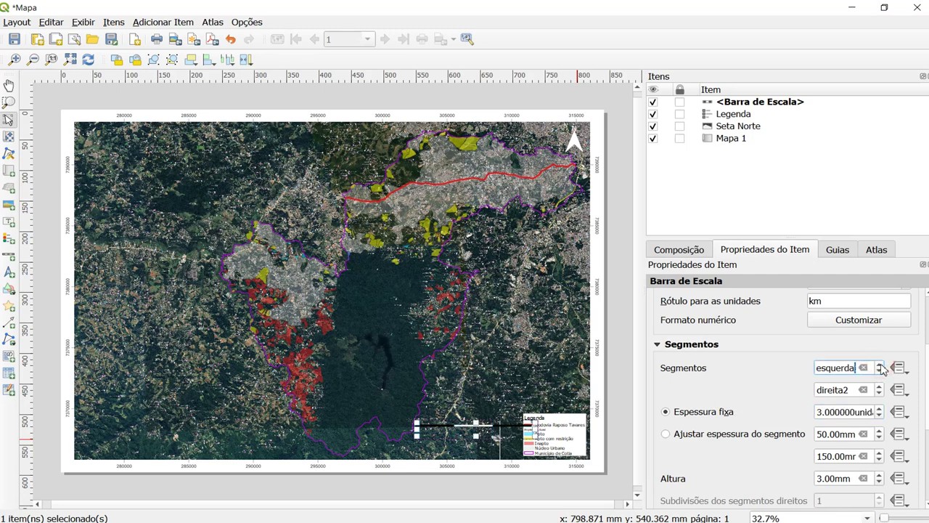
{"action": "left_click", "coordinate": [879, 393]}
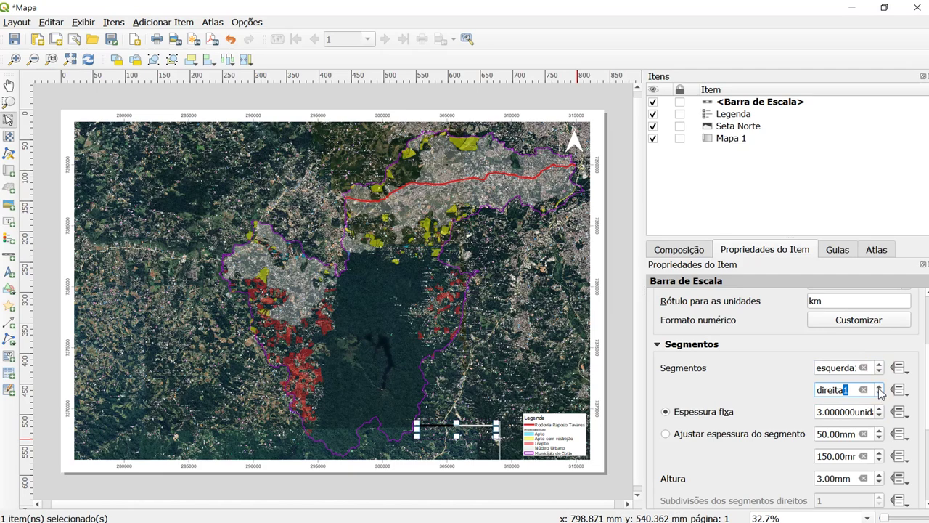
{"action": "left_click", "coordinate": [879, 387]}
{"action": "left_click_drag", "start_coordinate": [453, 424], "coordinate": [425, 397]}
{"action": "left_click", "coordinate": [879, 364]}
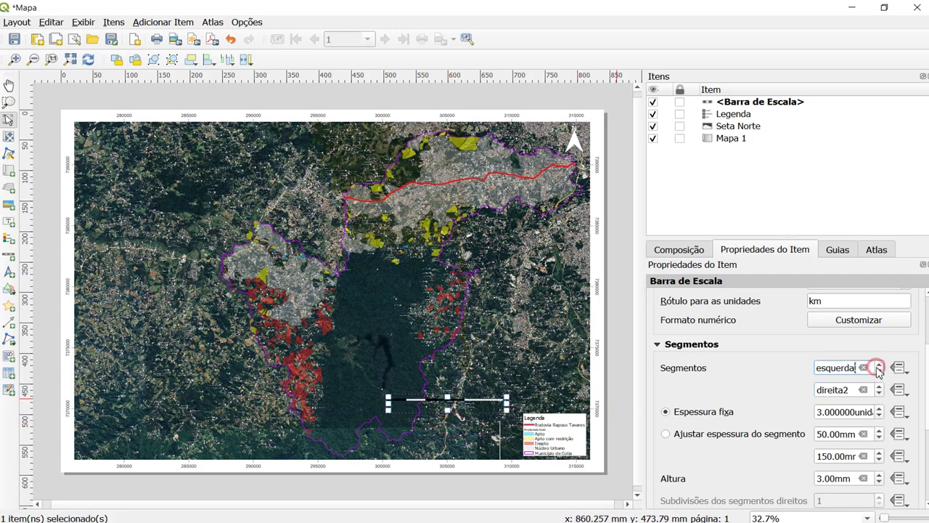
{"action": "left_click_drag", "start_coordinate": [420, 404], "coordinate": [423, 429]}
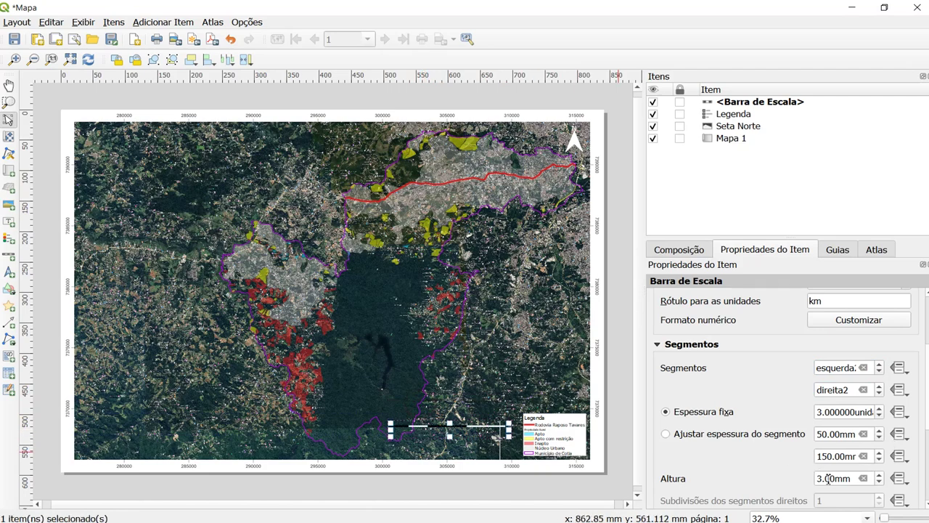
Set the scale bar's height to 5 mm and its fixed segment width to 2 units.
{"action": "left_click_drag", "start_coordinate": [849, 479], "coordinate": [784, 482]}
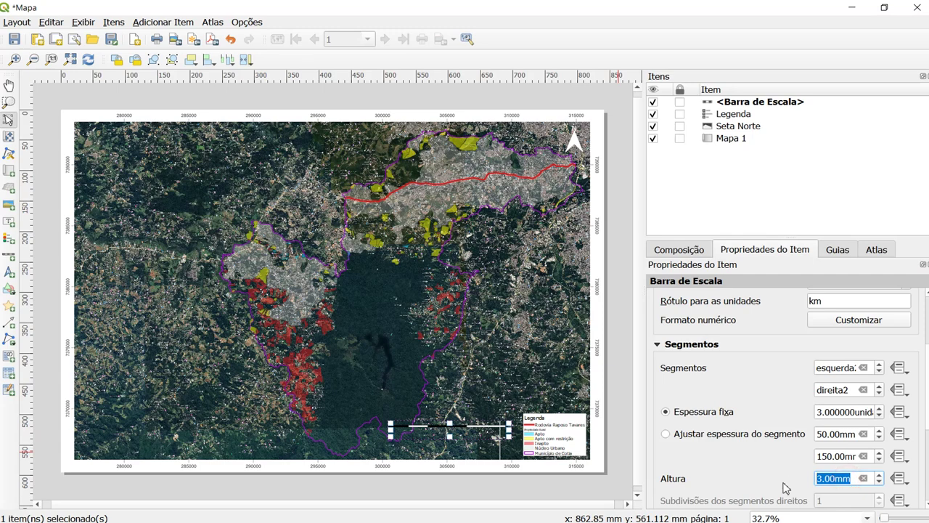
{"action": "type", "text": "5"}
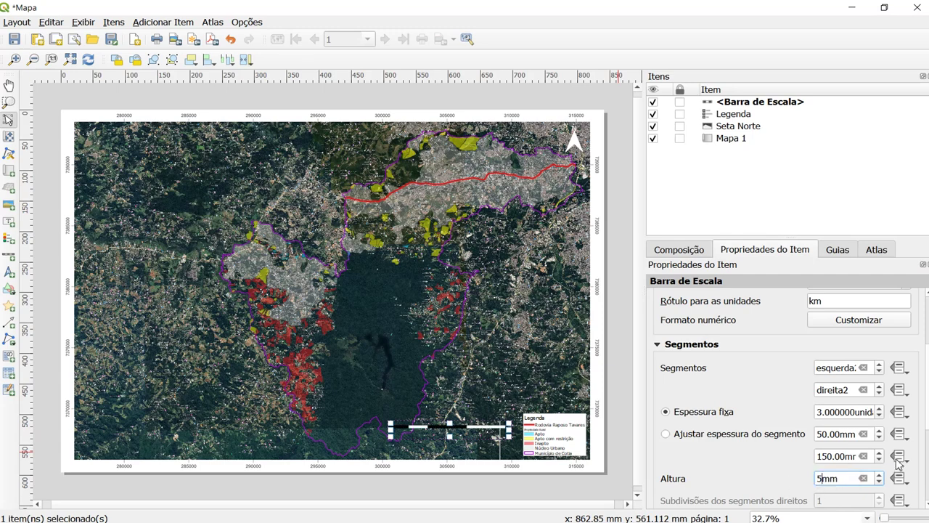
{"action": "left_click_drag", "start_coordinate": [825, 411], "coordinate": [874, 412]}
{"action": "type", "text": "2unidades"}
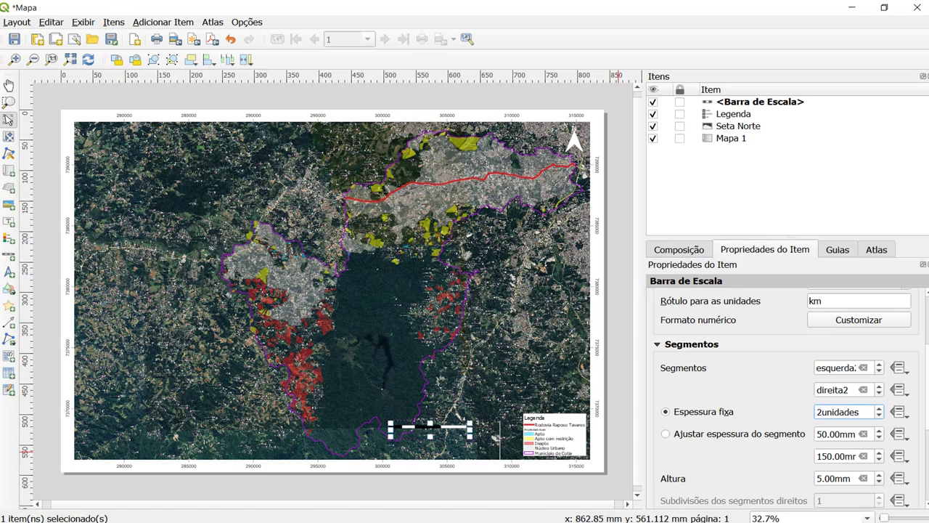
Move the scale bar down to the map's bottom edge beside the legend and enable its background.
{"action": "left_click", "coordinate": [424, 430]}
{"action": "left_click_drag", "start_coordinate": [424, 428], "coordinate": [473, 451]}
{"action": "left_click_drag", "start_coordinate": [927, 406], "coordinate": [928, 483]}
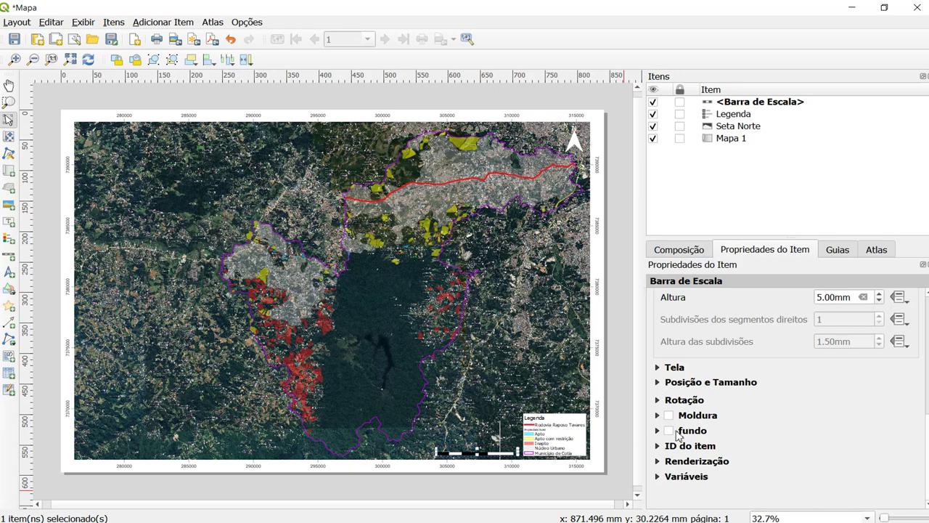
{"action": "left_click", "coordinate": [677, 431]}
{"action": "left_click", "coordinate": [541, 475]}
{"action": "scroll", "coordinate": [493, 470], "scroll_direction": "up", "scroll_amount": 1}
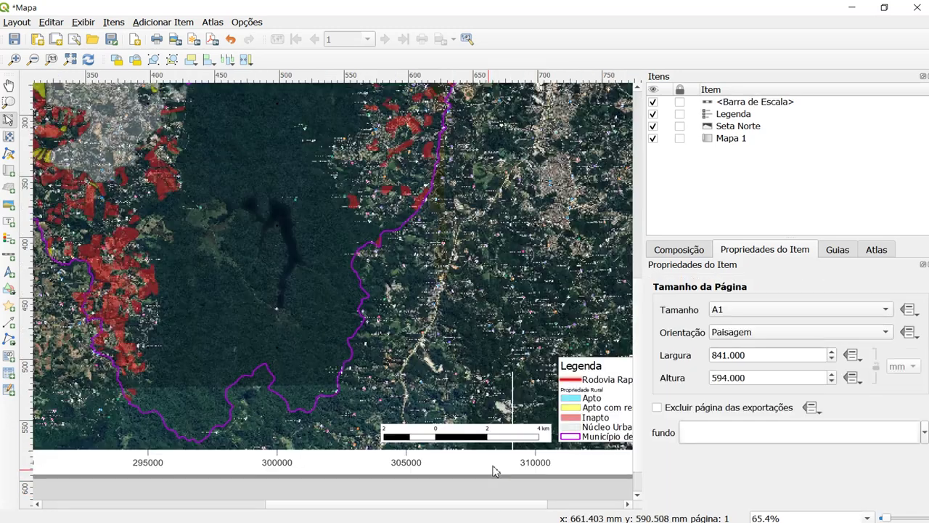
{"action": "scroll", "coordinate": [493, 470], "scroll_direction": "up", "scroll_amount": 1}
Examine the scale bar's display, position and size, number format and item ID settings.
{"action": "left_click", "coordinate": [469, 401]}
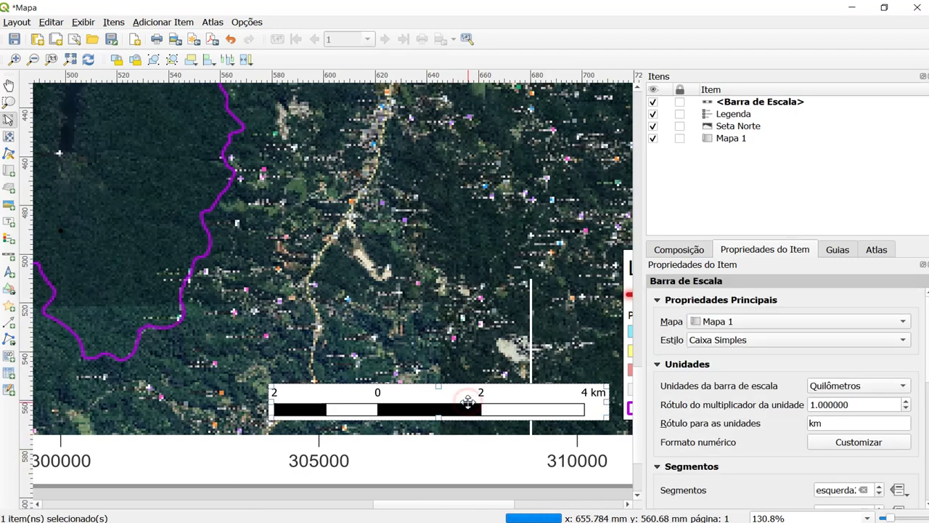
{"action": "left_click_drag", "start_coordinate": [924, 363], "coordinate": [927, 458]}
{"action": "left_click", "coordinate": [657, 393]}
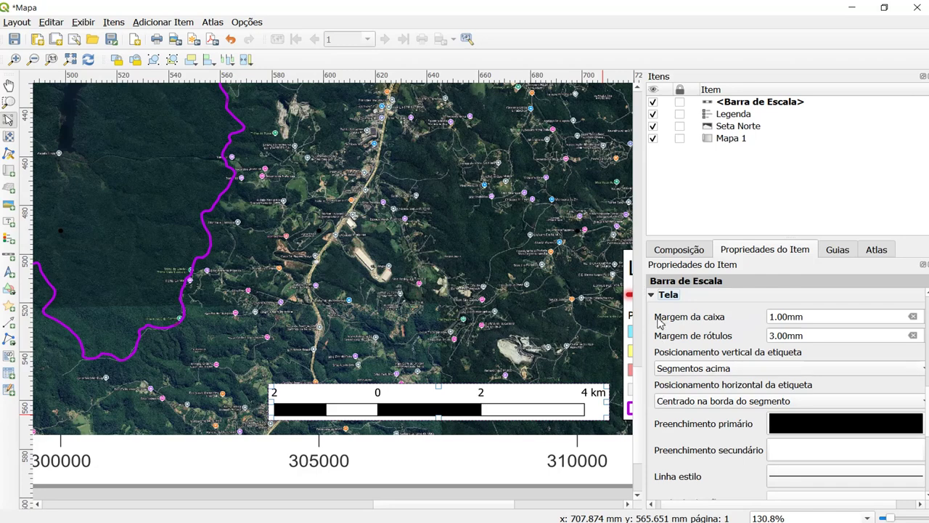
{"action": "left_click", "coordinate": [651, 295]}
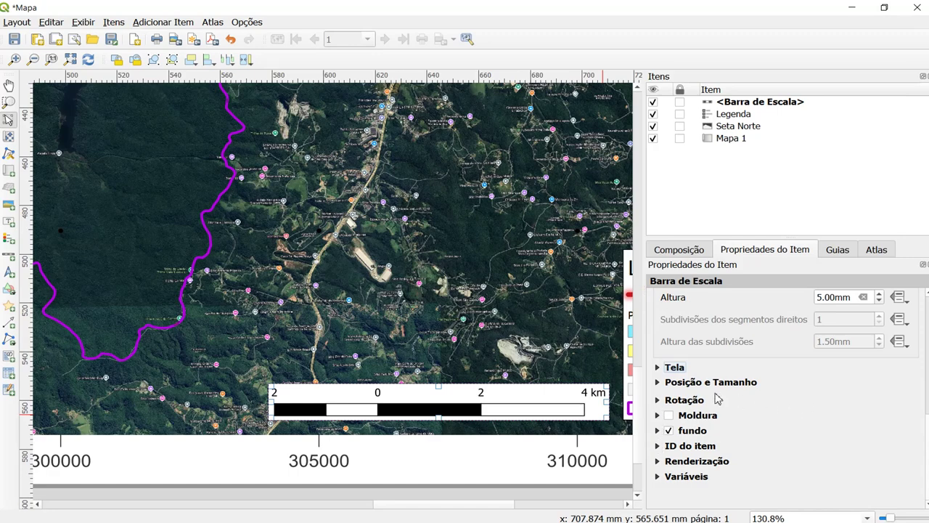
{"action": "left_click", "coordinate": [658, 384]}
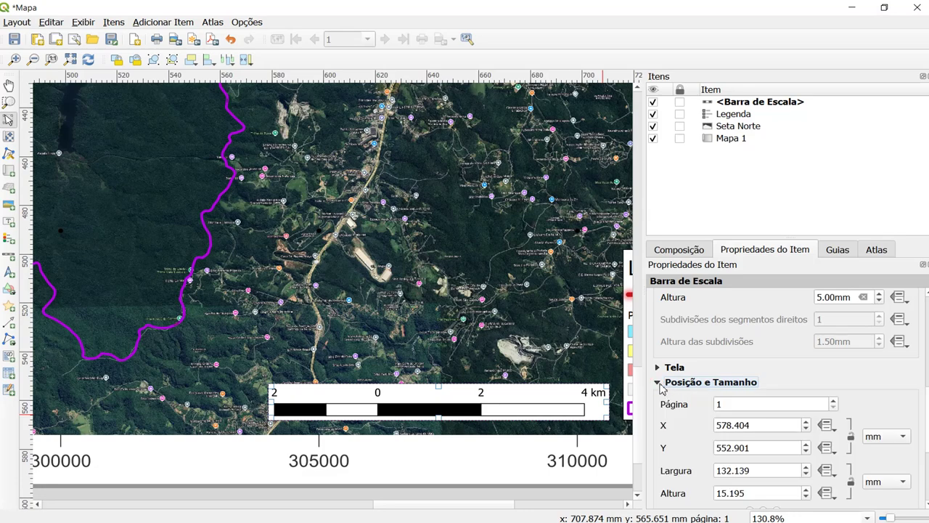
{"action": "left_click", "coordinate": [658, 382]}
{"action": "scroll", "coordinate": [915, 409], "scroll_direction": "up", "scroll_amount": 3}
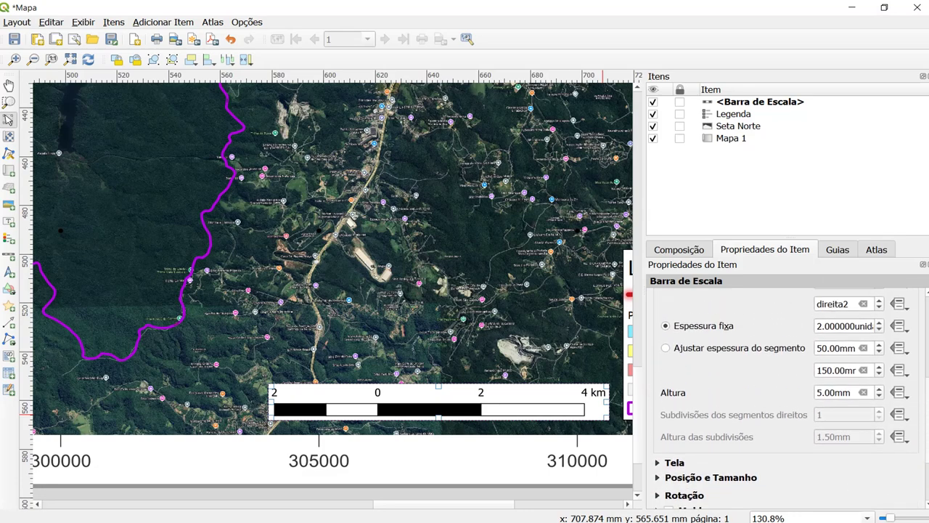
{"action": "scroll", "coordinate": [791, 399], "scroll_direction": "up", "scroll_amount": 8}
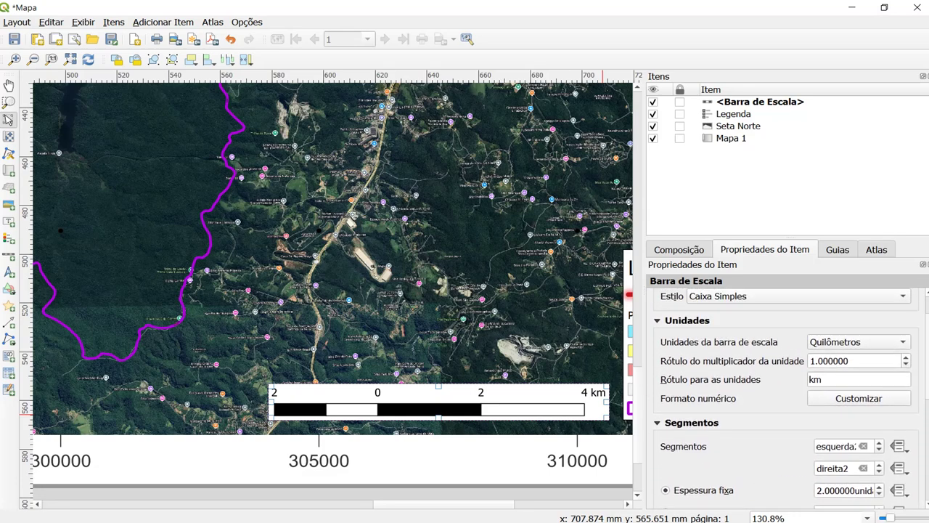
{"action": "scroll", "coordinate": [792, 399], "scroll_direction": "up", "scroll_amount": 2}
{"action": "scroll", "coordinate": [858, 390], "scroll_direction": "down", "scroll_amount": 3}
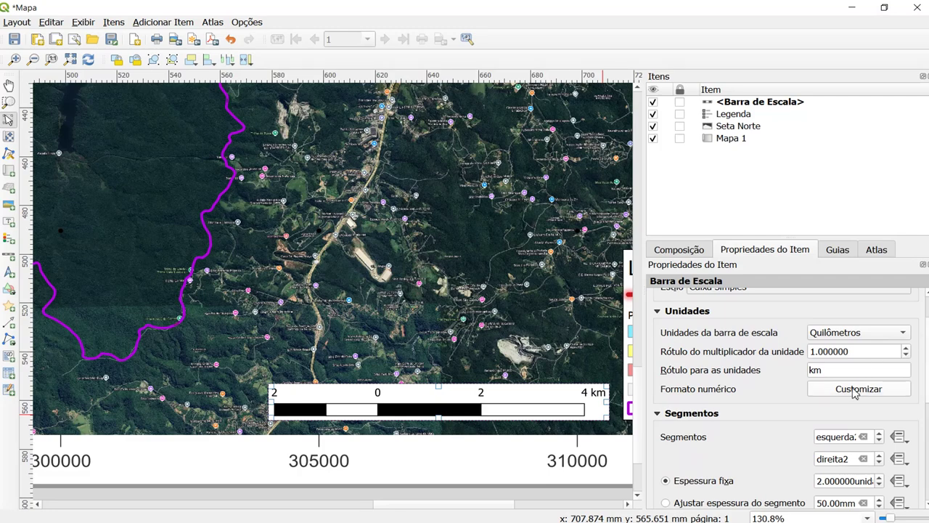
{"action": "left_click", "coordinate": [858, 389]}
{"action": "left_click", "coordinate": [654, 278]}
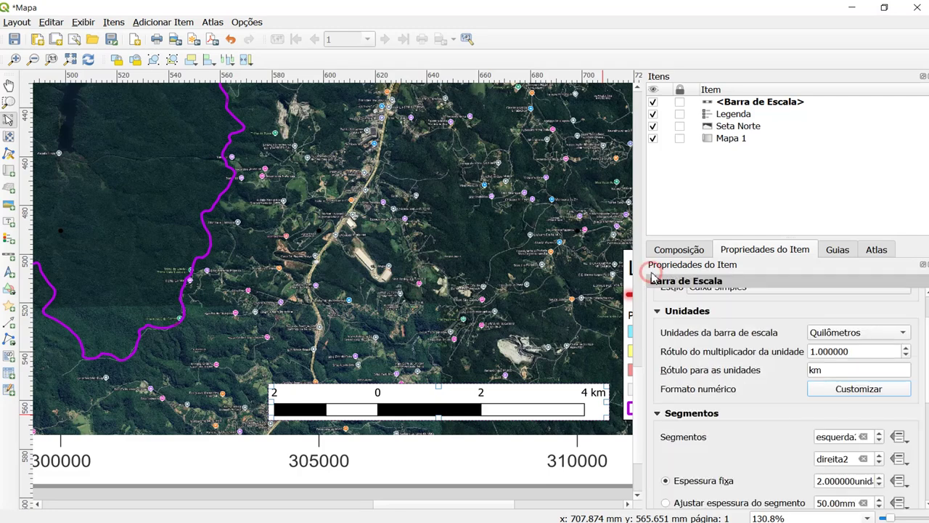
{"action": "scroll", "coordinate": [927, 363], "scroll_direction": "down", "scroll_amount": 10}
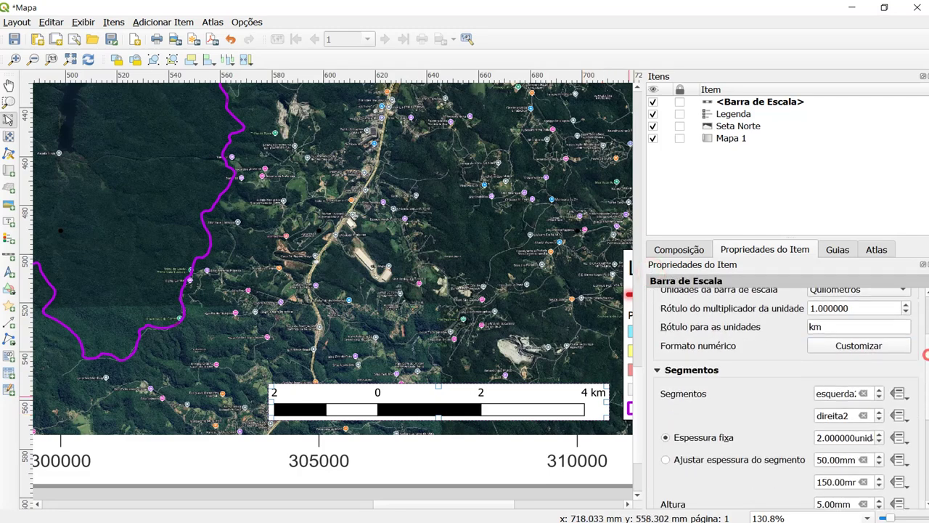
{"action": "scroll", "coordinate": [788, 385], "scroll_direction": "down", "scroll_amount": 1}
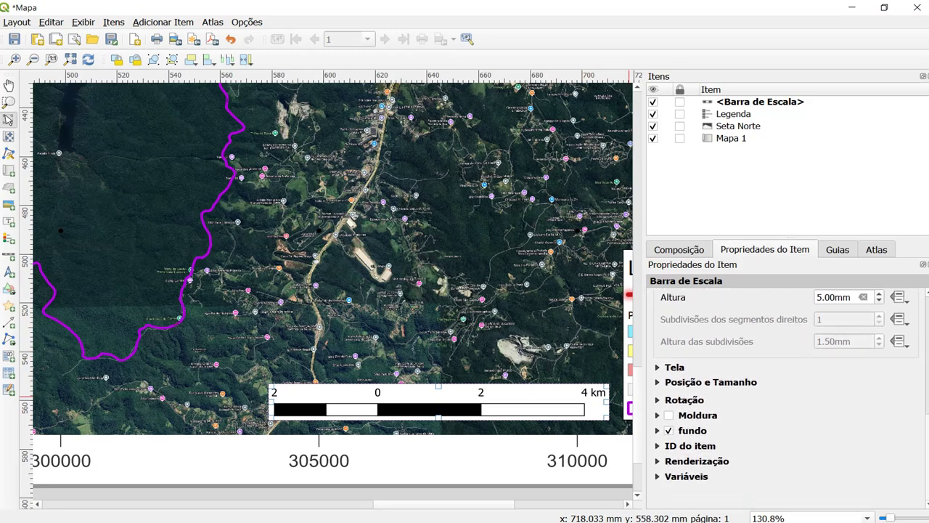
{"action": "left_click", "coordinate": [658, 445]}
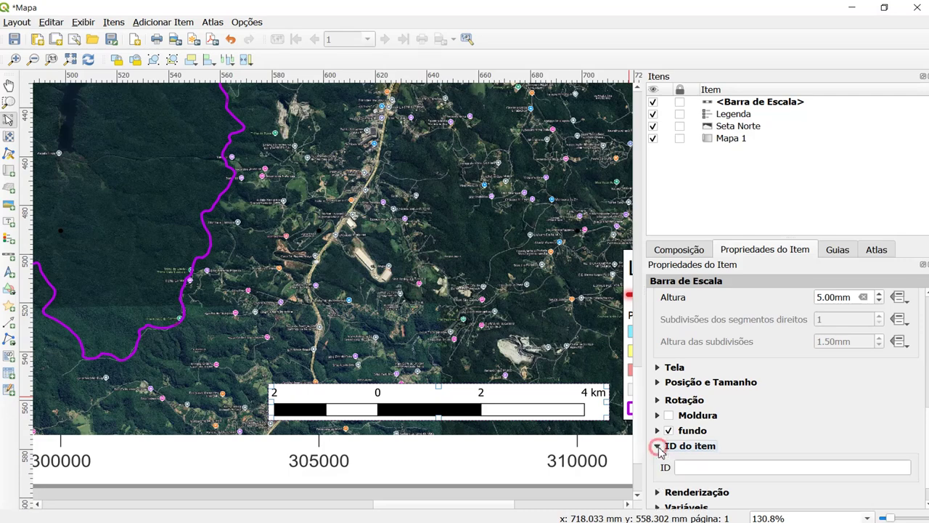
{"action": "left_click", "coordinate": [658, 445]}
{"action": "left_click", "coordinate": [535, 476]}
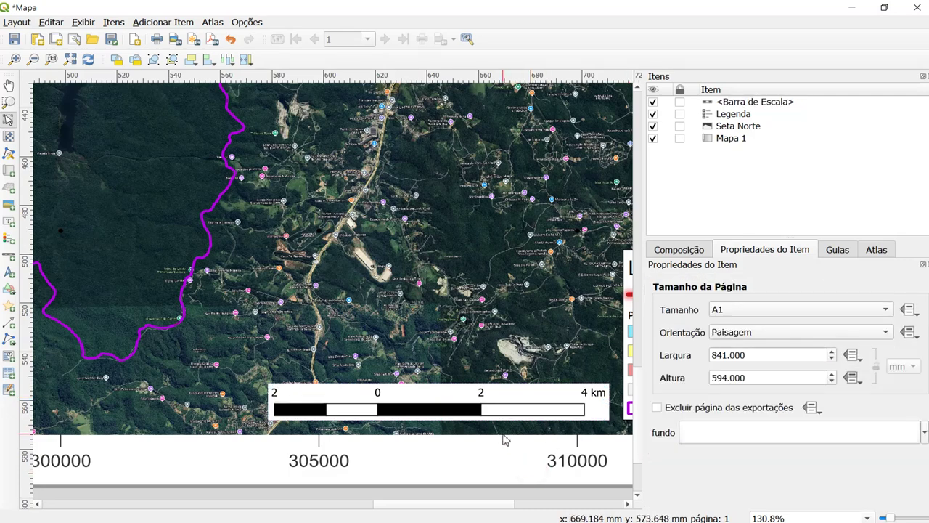
Add a label near the map's lower part, above the scale bar, with the text "Datum Horizontal Sirgas 2000 UTM 23S".
{"action": "key", "text": "ctrl+0"}
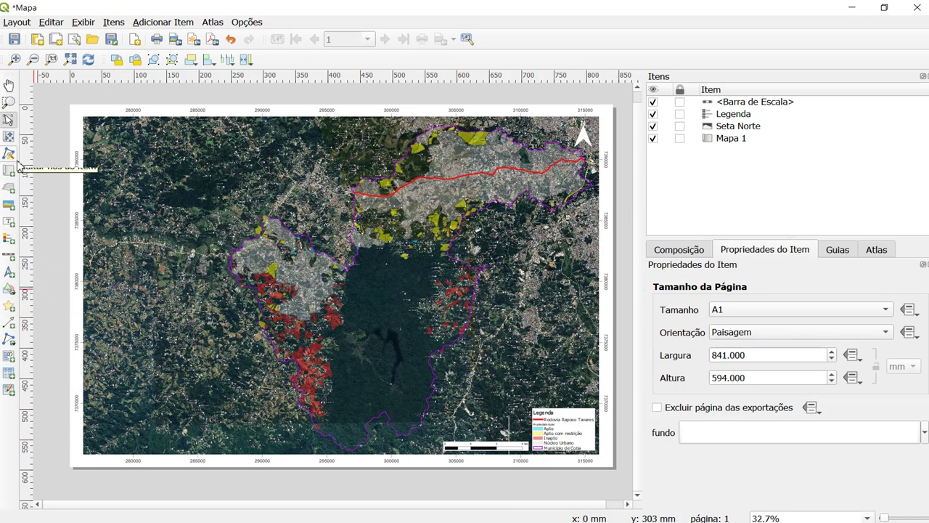
{"action": "left_click", "coordinate": [11, 225]}
{"action": "left_click_drag", "start_coordinate": [248, 399], "coordinate": [354, 437]}
{"action": "left_click_drag", "start_coordinate": [287, 422], "coordinate": [459, 384]}
{"action": "triple_click", "coordinate": [735, 328]}
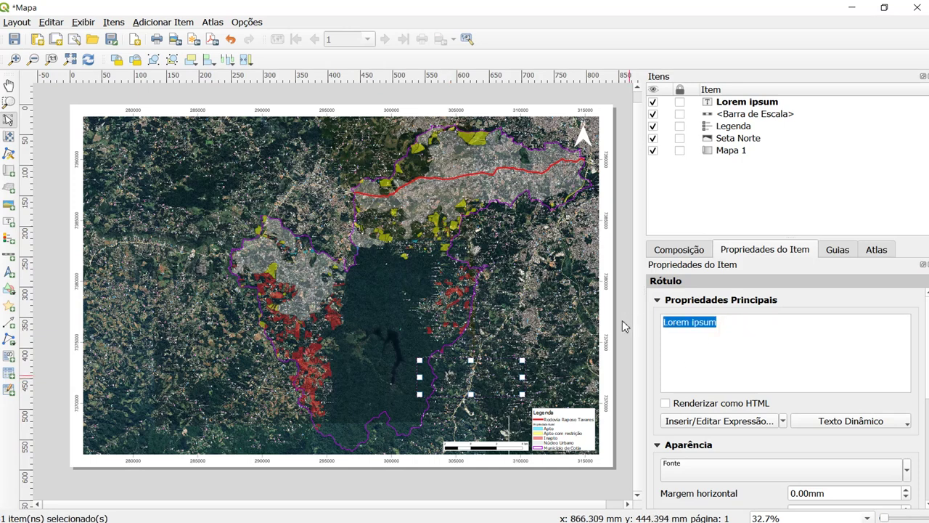
{"action": "type", "text": "Datum"}
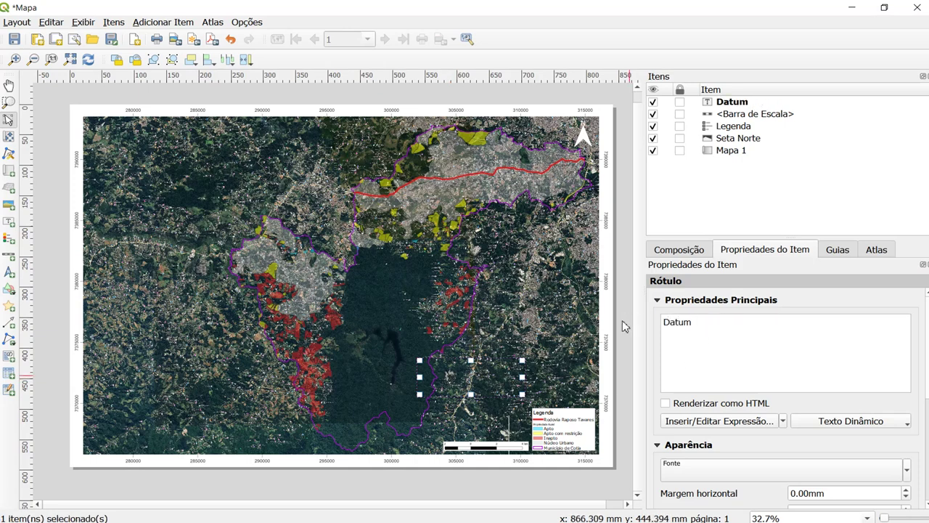
{"action": "type", "text": " Horizontal Sirgas 2000 UTM 23S"}
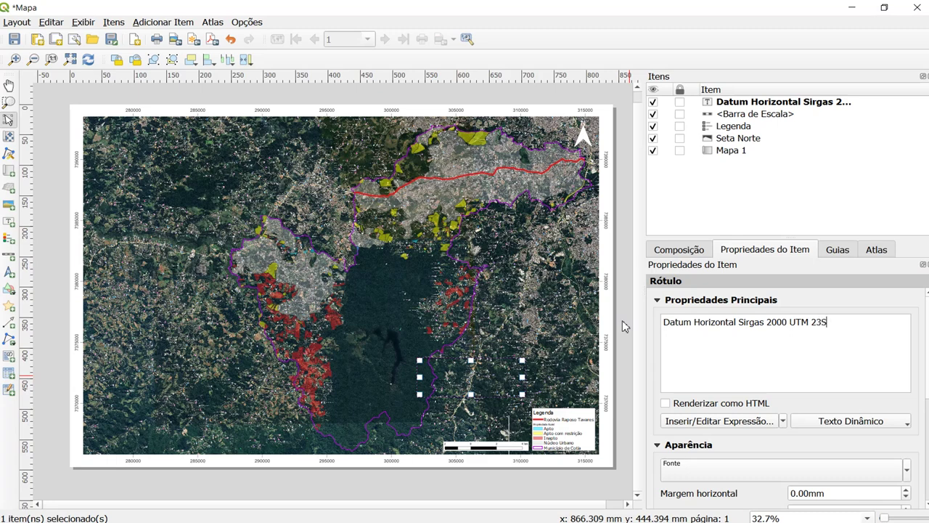
Set the datum label's font size to 24 points.
{"action": "left_click", "coordinate": [907, 470]}
{"action": "left_click", "coordinate": [870, 470]}
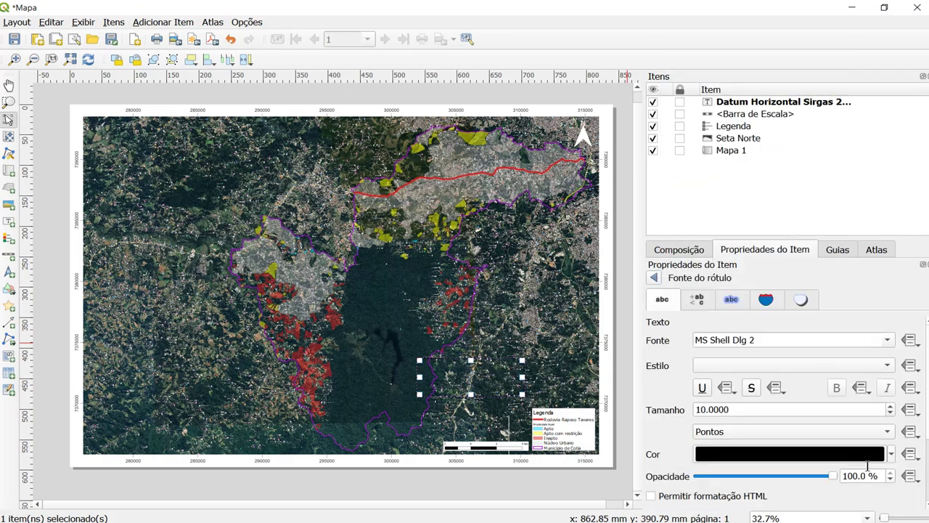
{"action": "double_click", "coordinate": [752, 404]}
{"action": "type", "text": "24"}
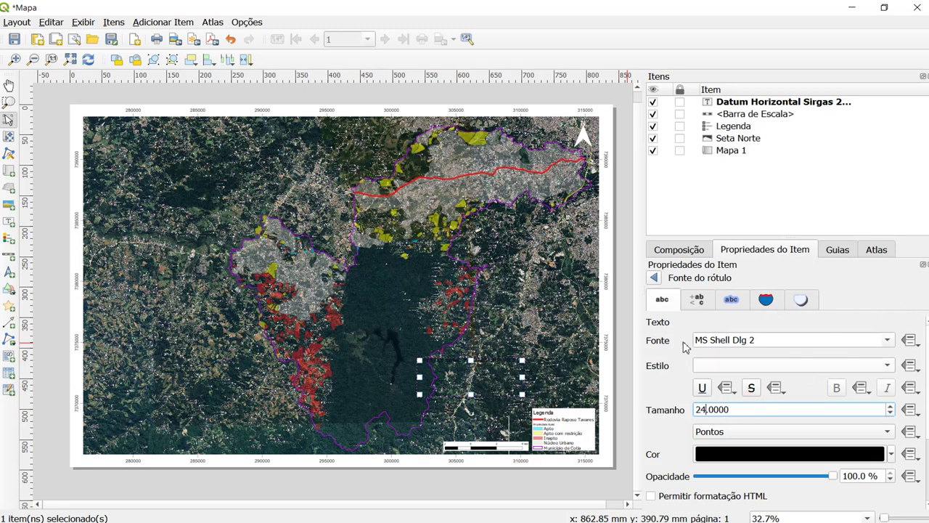
{"action": "left_click", "coordinate": [655, 279]}
Align the datum label's text to the centre horizontally and the middle vertically, and enable its background.
{"action": "left_click_drag", "start_coordinate": [924, 370], "coordinate": [924, 442]}
{"action": "left_click", "coordinate": [726, 389]}
{"action": "left_click", "coordinate": [708, 420]}
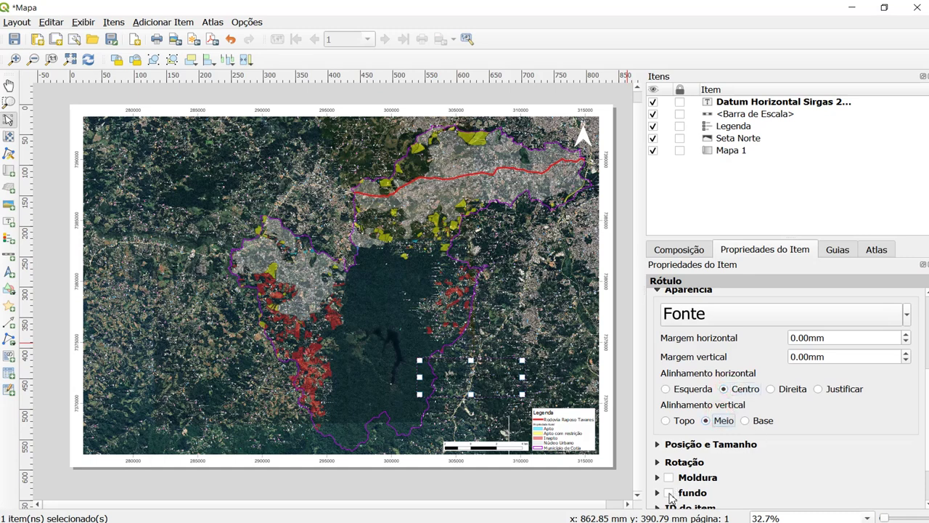
{"action": "left_click", "coordinate": [669, 493]}
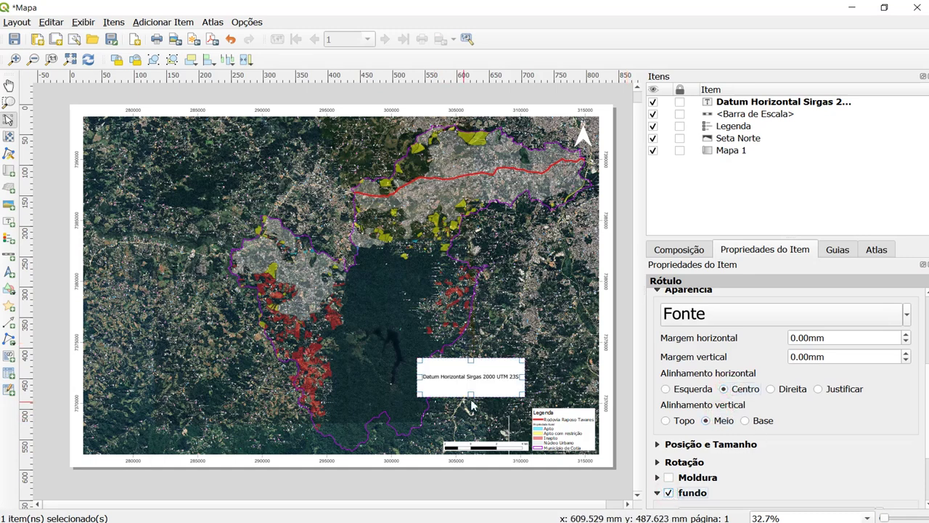
Shrink the datum label's box to fit its single line above the scale bar and set its horizontal and vertical margins to 1 mm.
{"action": "left_click_drag", "start_coordinate": [474, 392], "coordinate": [472, 423]}
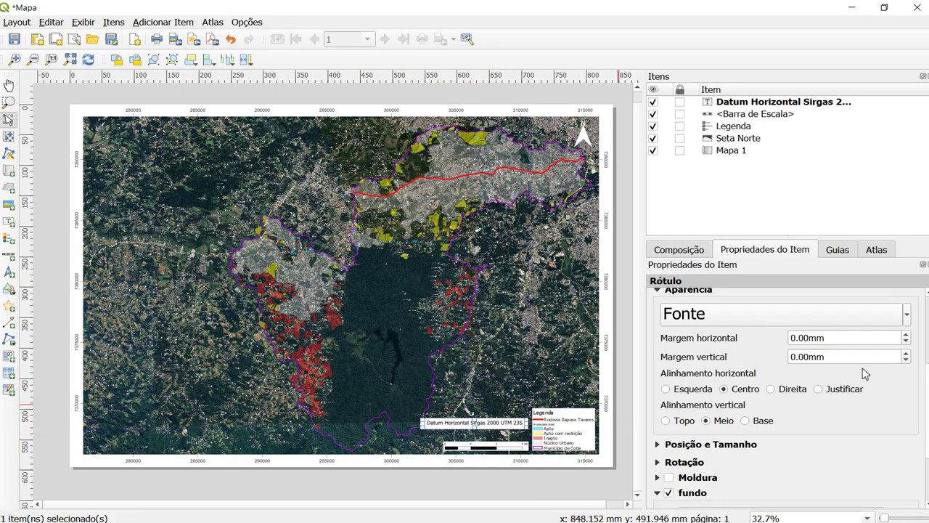
{"action": "scroll", "coordinate": [892, 343], "scroll_direction": "up", "scroll_amount": 2}
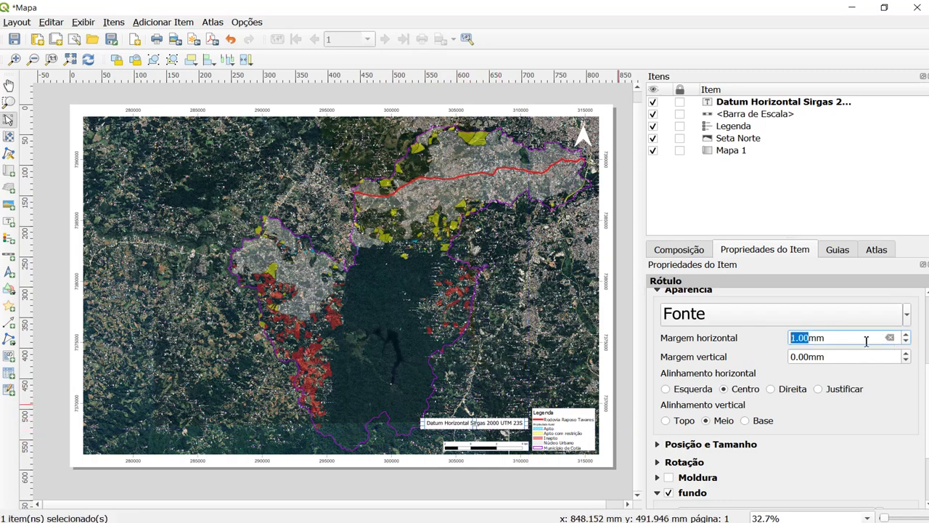
{"action": "key", "text": "Tab"}
{"action": "type", "text": "1"}
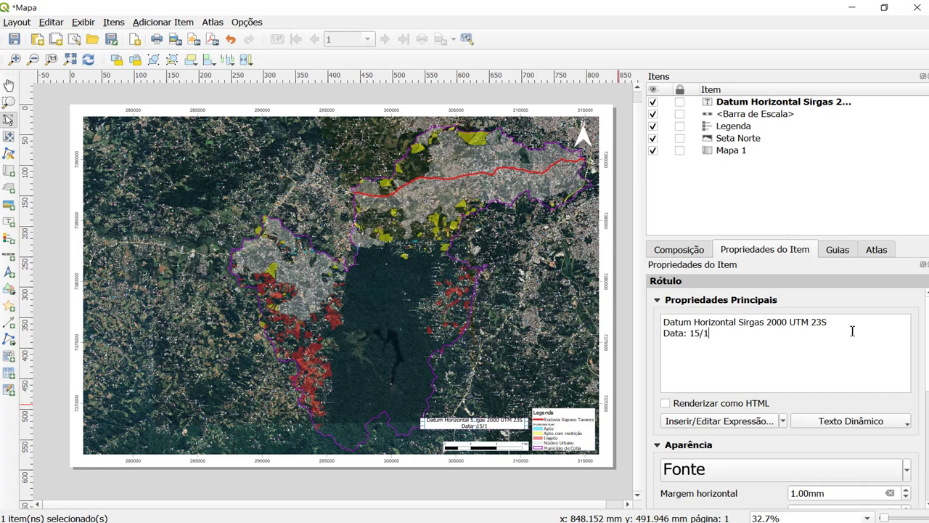
Add the lines "Data: 15/10/2024" and "Elab. por" with the author's initials to the label, and enlarge its box to about 168 by 35 mm.
{"action": "type", "text": "2024"}
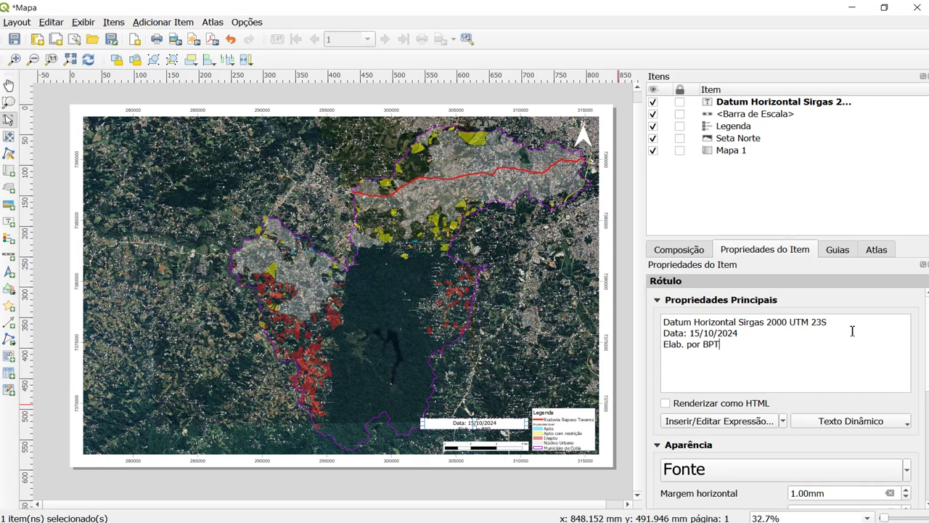
{"action": "left_click", "coordinate": [473, 418]}
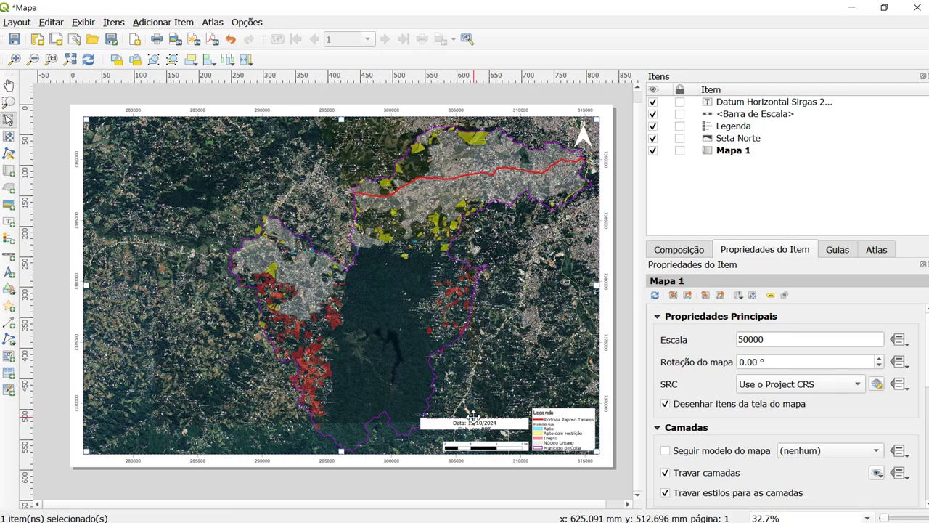
{"action": "left_click", "coordinate": [473, 418]}
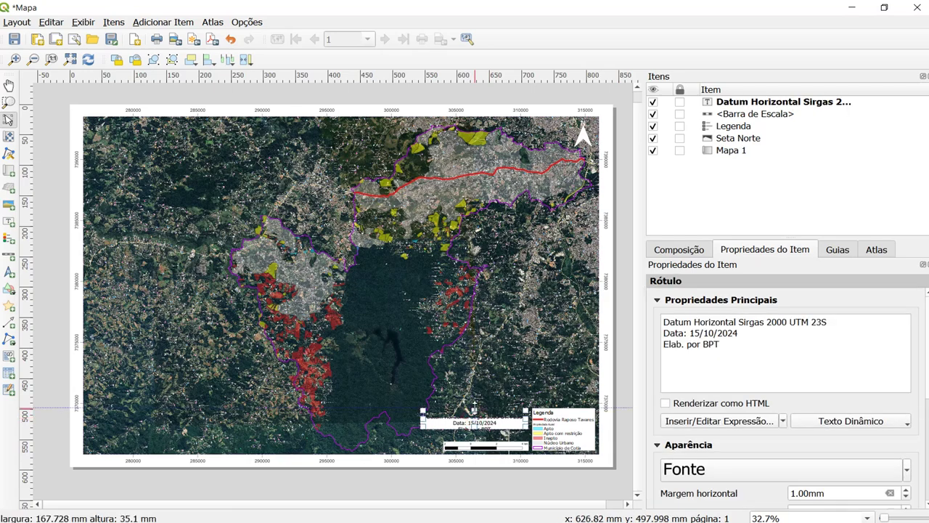
{"action": "left_click_drag", "start_coordinate": [474, 405], "coordinate": [475, 406]}
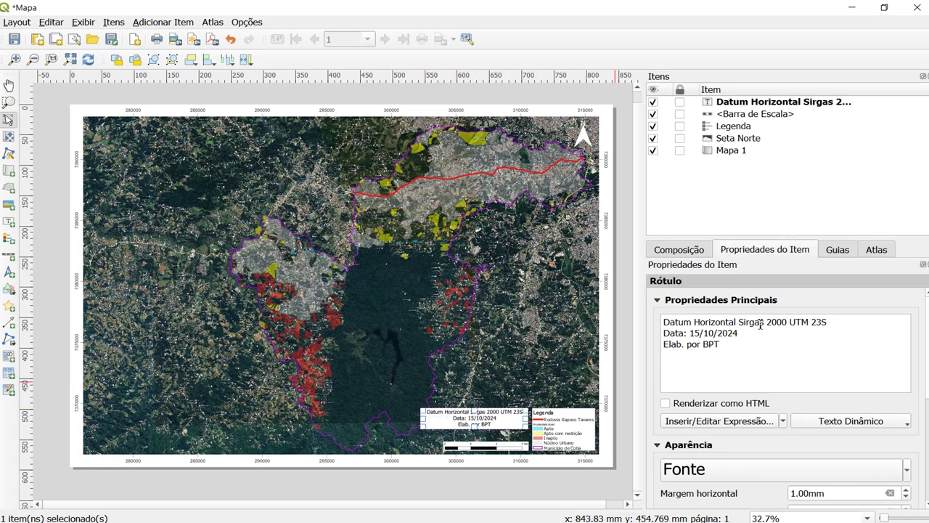
Move the datum, date and author label to the map's lower-left corner.
{"action": "left_click", "coordinate": [787, 322]}
{"action": "mouse_move", "coordinate": [484, 426]}
{"action": "left_mouse_down"}
{"action": "mouse_move", "coordinate": [233, 427]}
{"action": "mouse_move", "coordinate": [149, 445]}
{"action": "mouse_move", "coordinate": [163, 448]}
{"action": "left_mouse_up"}
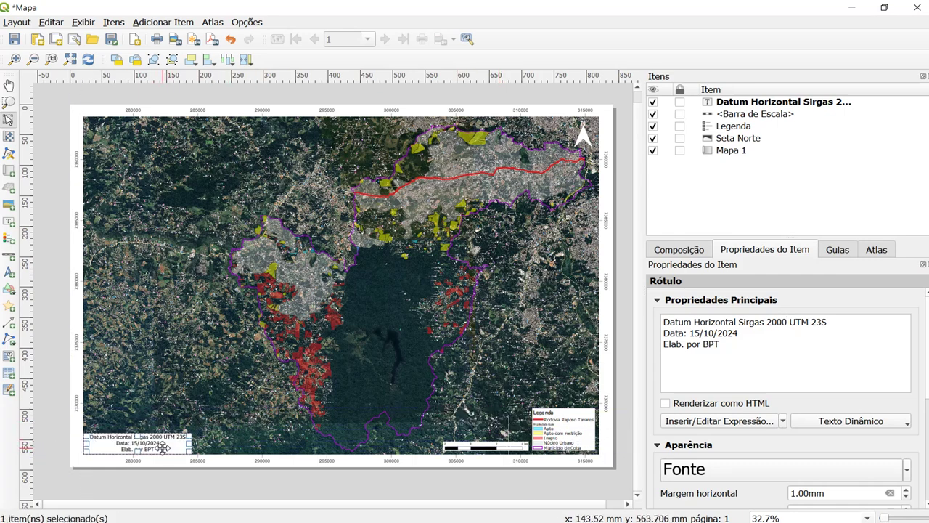
{"action": "left_click", "coordinate": [48, 463]}
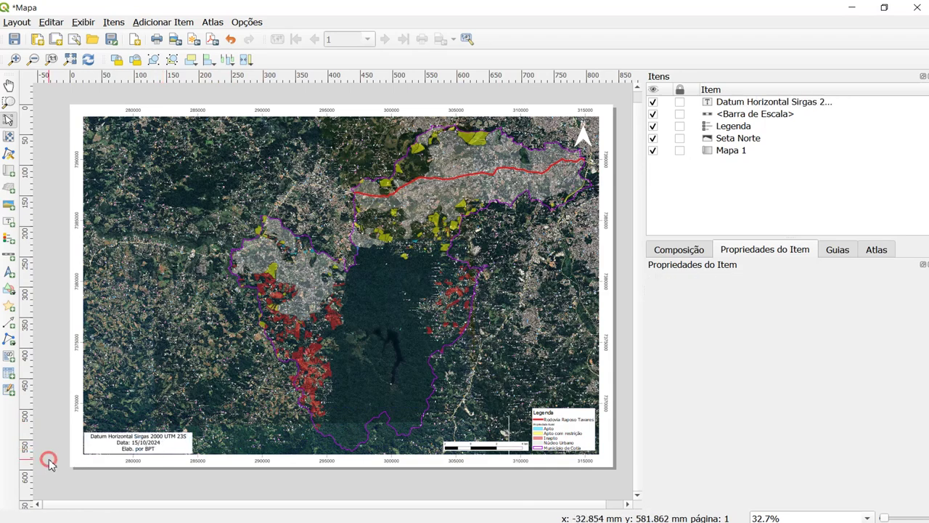
{"action": "left_click", "coordinate": [135, 446]}
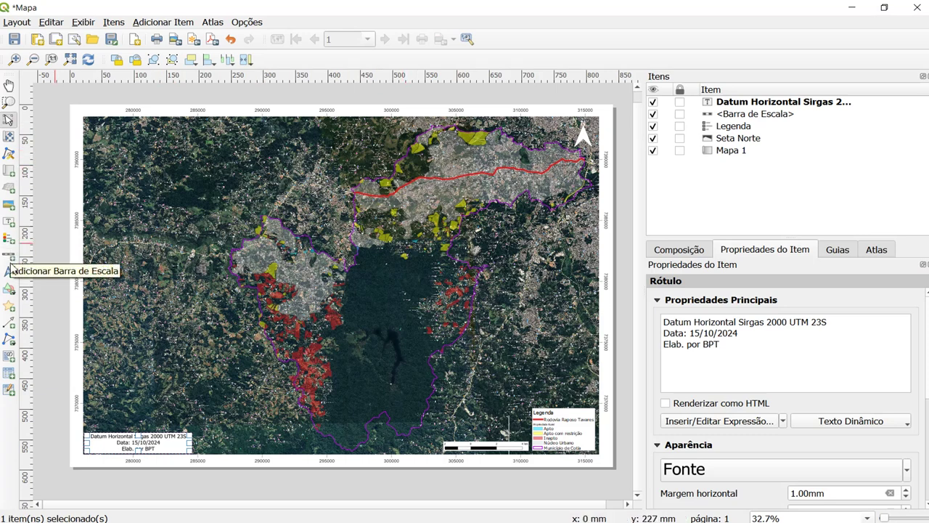
Add a title label near the map's upper-left corner with the text "Mapa de Aptidão para Aquisição de Imóvel Rural".
{"action": "left_click", "coordinate": [13, 220]}
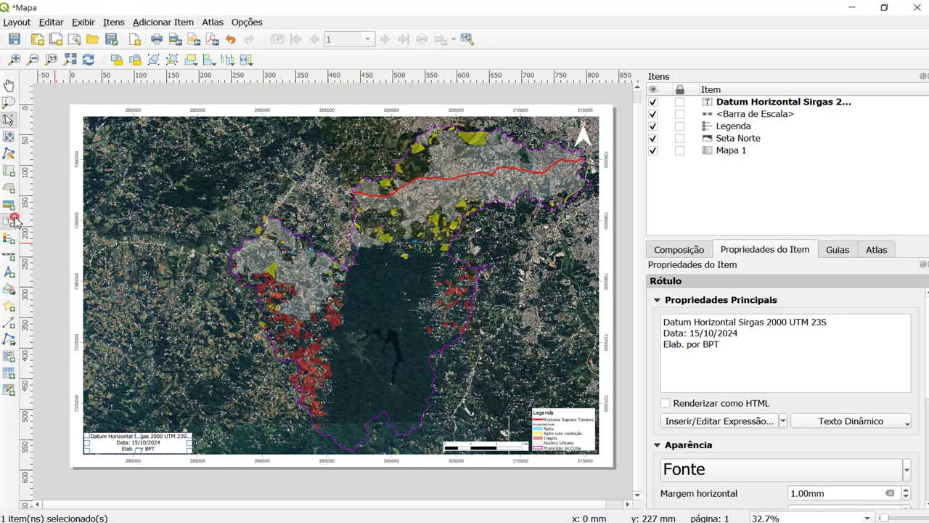
{"action": "left_click_drag", "start_coordinate": [104, 138], "coordinate": [206, 190]}
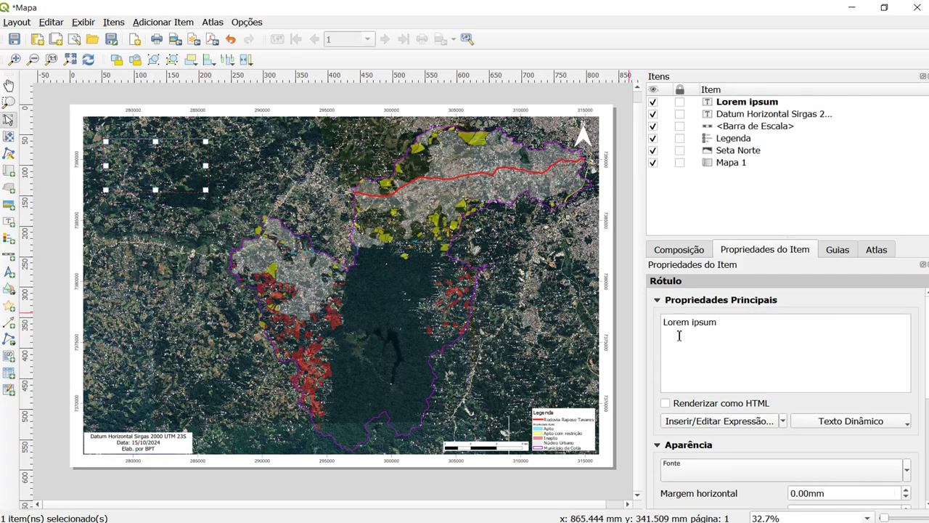
{"action": "triple_click", "coordinate": [730, 326]}
{"action": "type", "text": "M"}
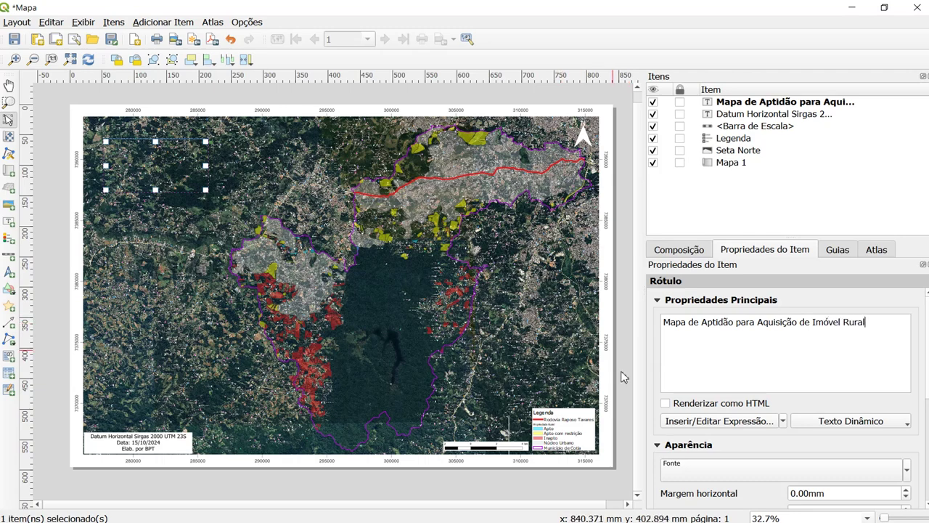
Align the title label's text to the left horizontally and to the middle vertically.
{"action": "scroll", "coordinate": [926, 374], "scroll_direction": "down", "scroll_amount": 3}
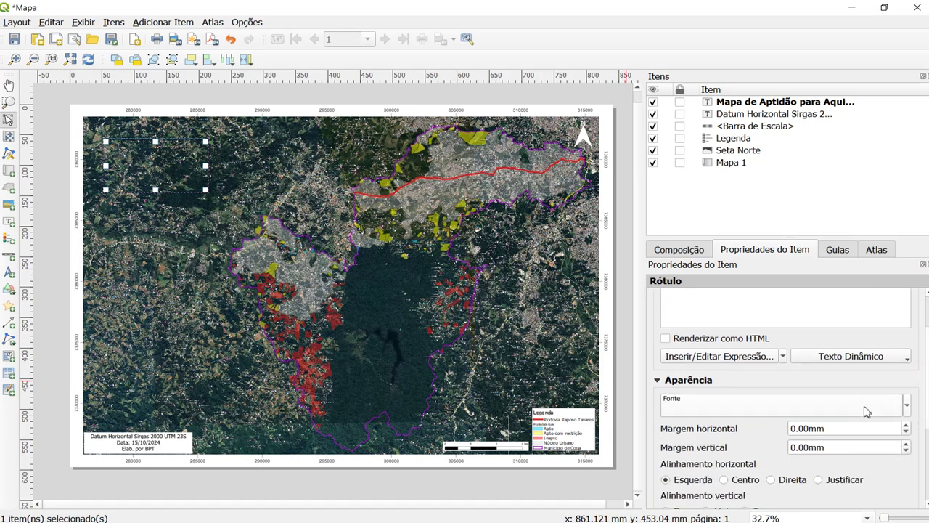
{"action": "left_click", "coordinate": [748, 481]}
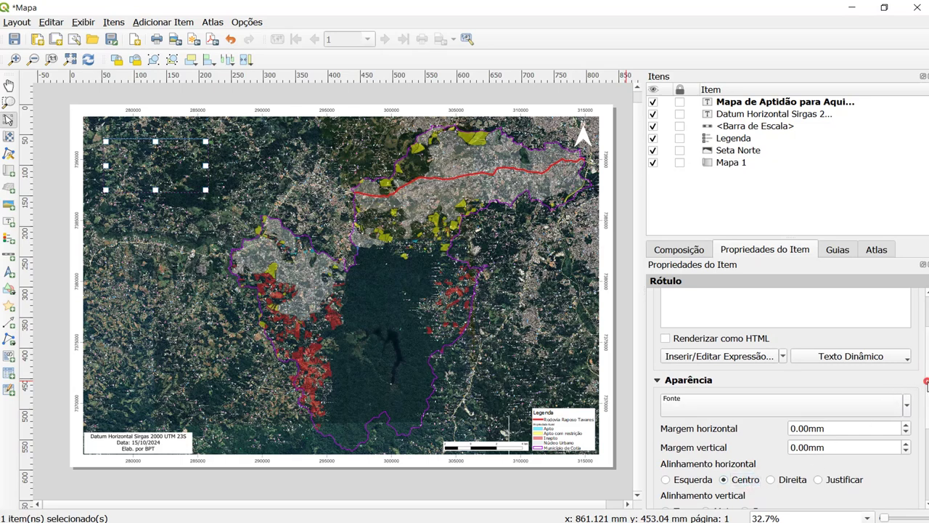
{"action": "left_click_drag", "start_coordinate": [926, 383], "coordinate": [927, 403]}
{"action": "left_click", "coordinate": [720, 477]}
{"action": "left_click", "coordinate": [689, 443]}
Set the title label's font size to 32 points and its text colour to white.
{"action": "left_click", "coordinate": [907, 370]}
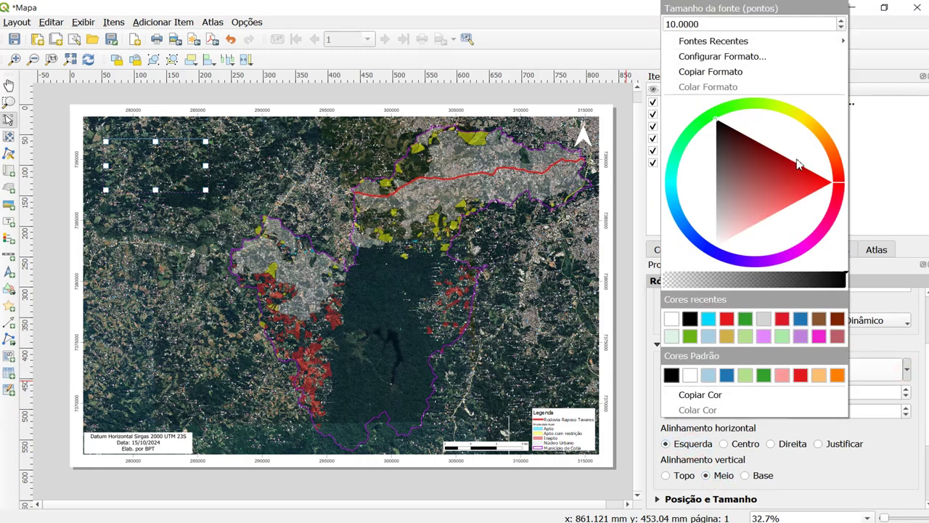
{"action": "left_click", "coordinate": [880, 351]}
{"action": "left_click", "coordinate": [806, 372]}
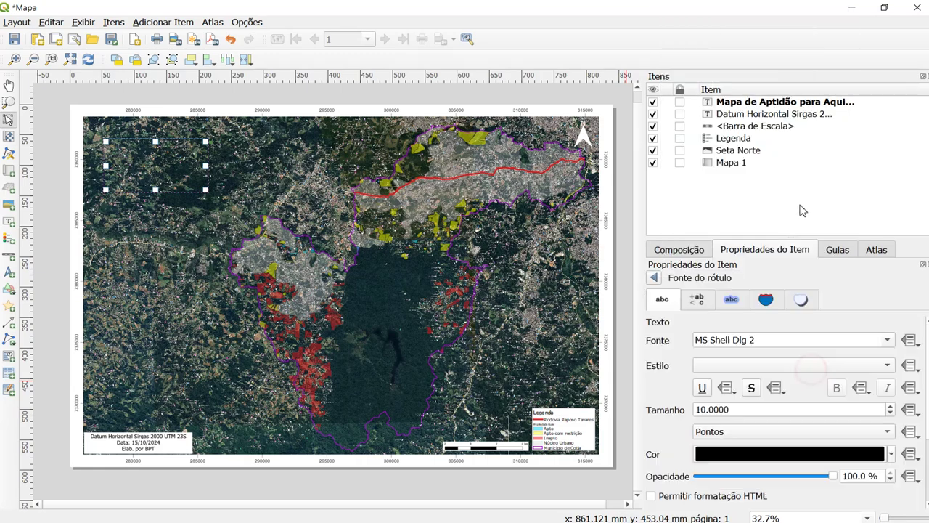
{"action": "left_click", "coordinate": [819, 363]}
{"action": "left_click_drag", "start_coordinate": [765, 417], "coordinate": [642, 409]}
{"action": "type", "text": "32"}
{"action": "left_click", "coordinate": [768, 366]}
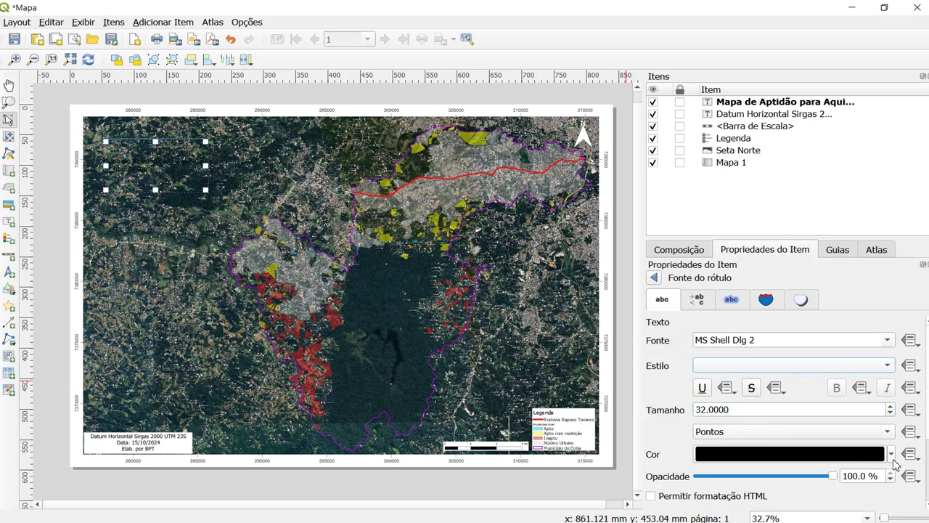
{"action": "left_click", "coordinate": [891, 454]}
{"action": "left_click", "coordinate": [716, 369]}
Refit the title box near the map's upper edge, set its font size to 60 points and deepen the box for two lines.
{"action": "left_click_drag", "start_coordinate": [117, 168], "coordinate": [262, 140]}
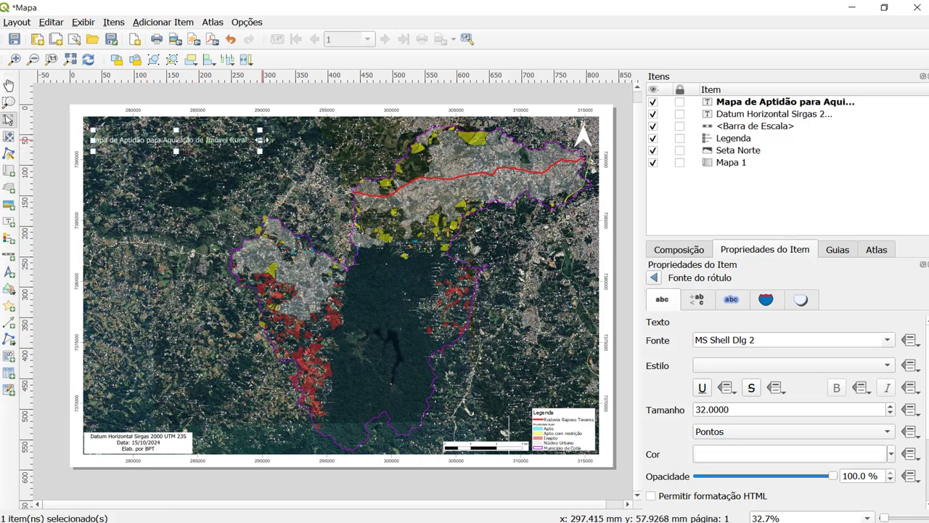
{"action": "left_click_drag", "start_coordinate": [173, 151], "coordinate": [191, 135]}
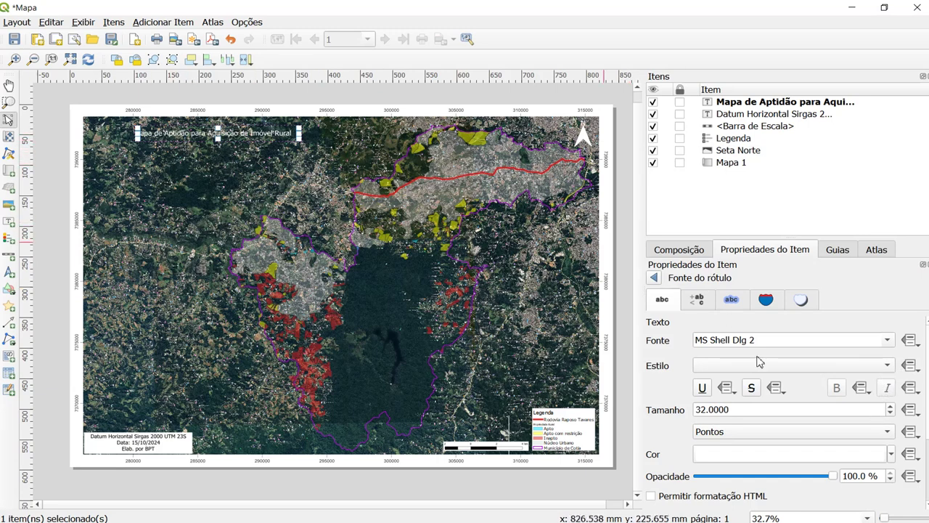
{"action": "double_click", "coordinate": [759, 410]}
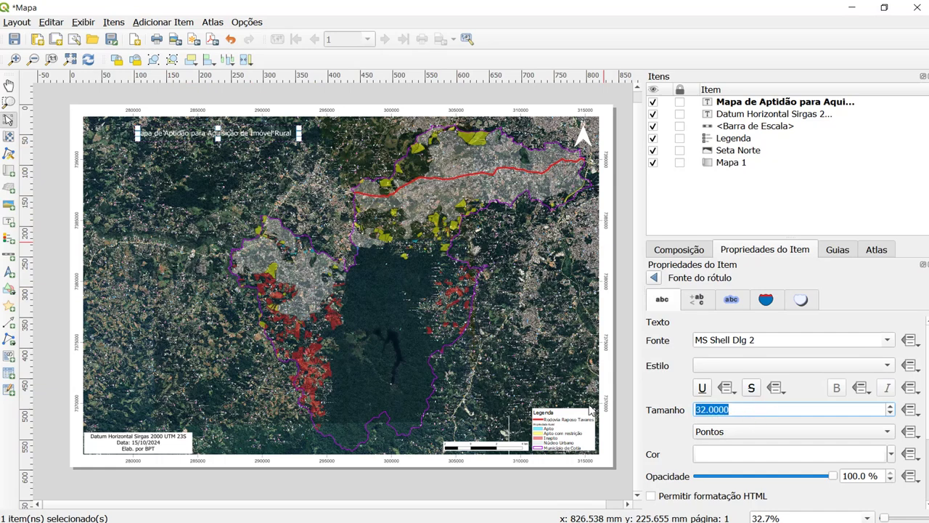
{"action": "type", "text": "60"}
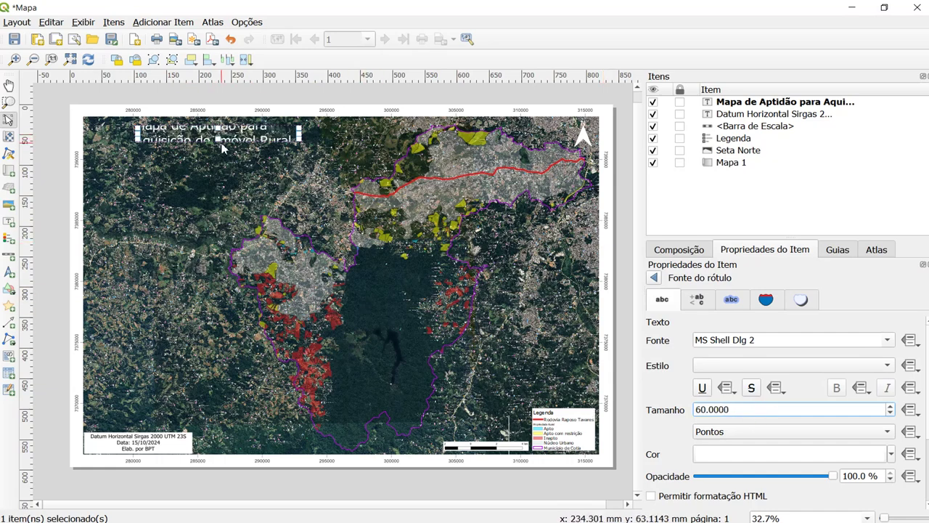
{"action": "left_click_drag", "start_coordinate": [218, 140], "coordinate": [217, 157]}
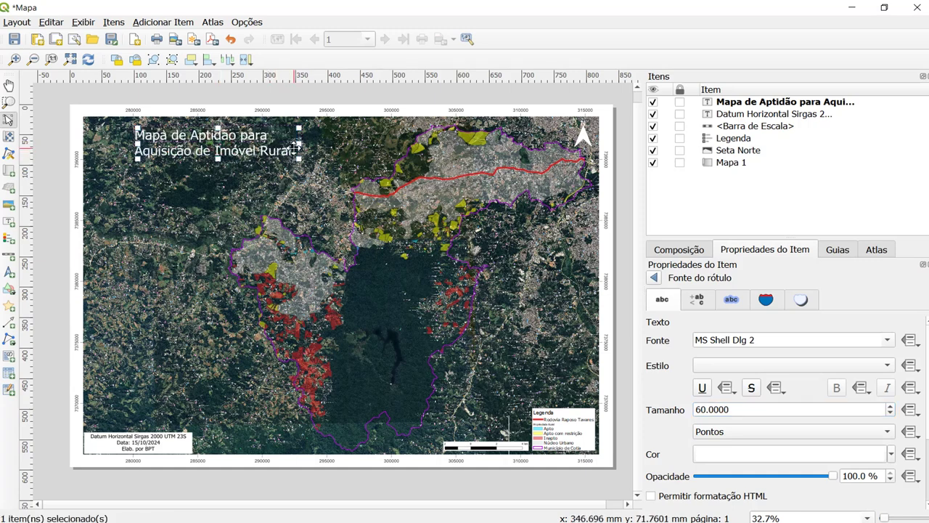
Set the title's font size to 48 points and shrink its box to about 203 by 43 mm around two lines.
{"action": "double_click", "coordinate": [750, 409]}
{"action": "type", "text": "48"}
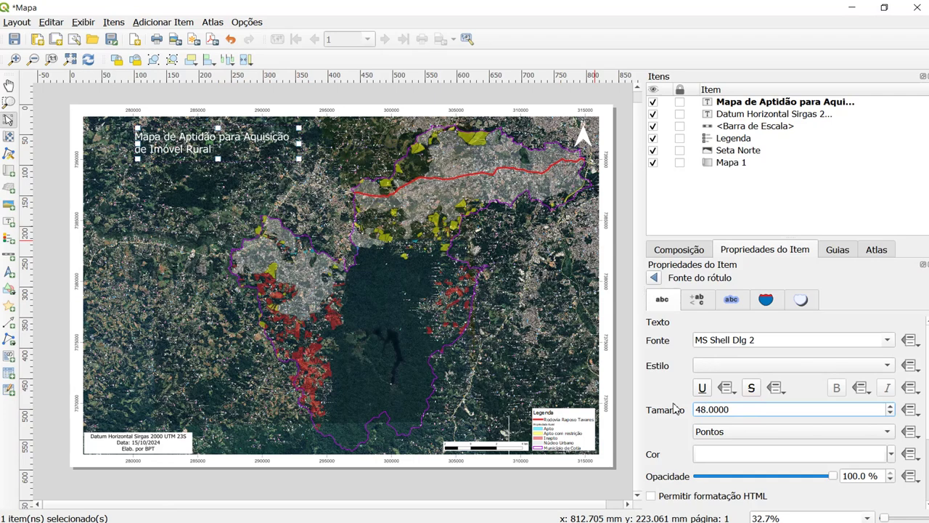
{"action": "left_click", "coordinate": [297, 144]}
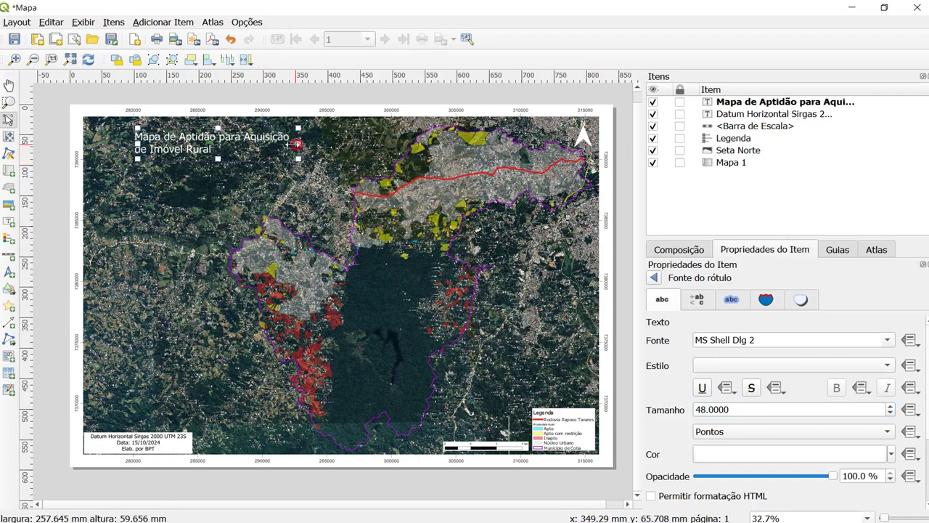
{"action": "left_click_drag", "start_coordinate": [297, 144], "coordinate": [280, 144]}
{"action": "mouse_move", "coordinate": [190, 150]}
{"action": "left_mouse_down"}
{"action": "mouse_move", "coordinate": [181, 154]}
{"action": "mouse_move", "coordinate": [203, 153]}
{"action": "mouse_move", "coordinate": [202, 143]}
{"action": "left_mouse_up"}
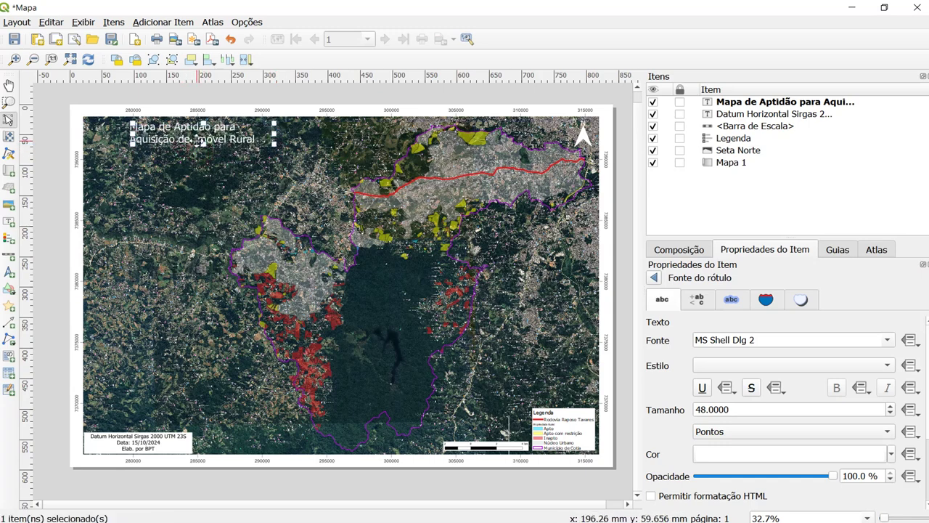
{"action": "left_click_drag", "start_coordinate": [274, 136], "coordinate": [258, 138]}
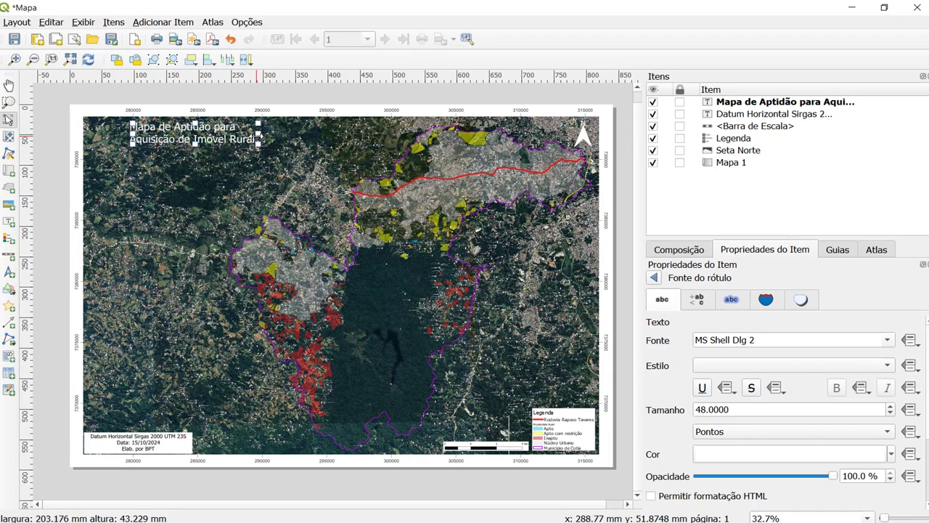
Move the title label into the map's upper-left corner.
{"action": "left_click", "coordinate": [232, 104]}
{"action": "left_click", "coordinate": [185, 138]}
{"action": "left_click_drag", "start_coordinate": [185, 138], "coordinate": [140, 138]}
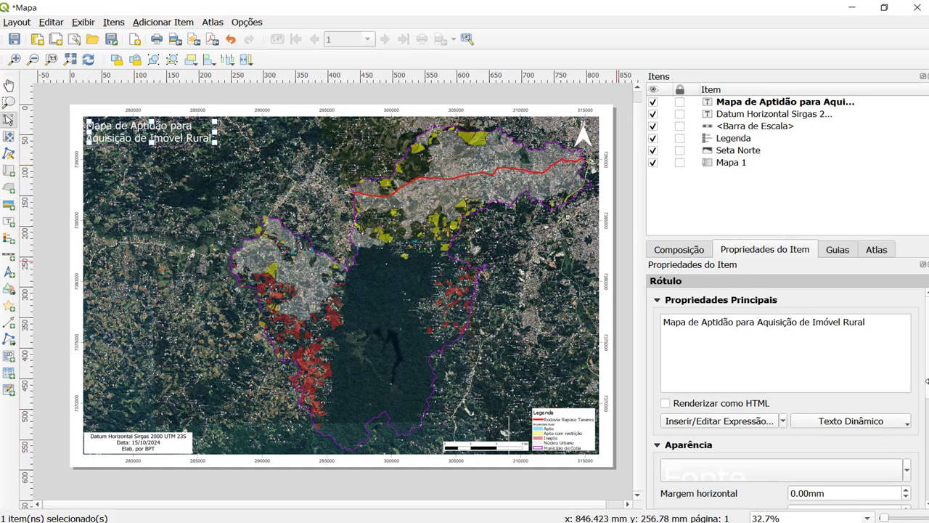
Enable a text buffer on the title's font and set the buffer colour to black.
{"action": "left_click_drag", "start_coordinate": [926, 384], "coordinate": [926, 355]}
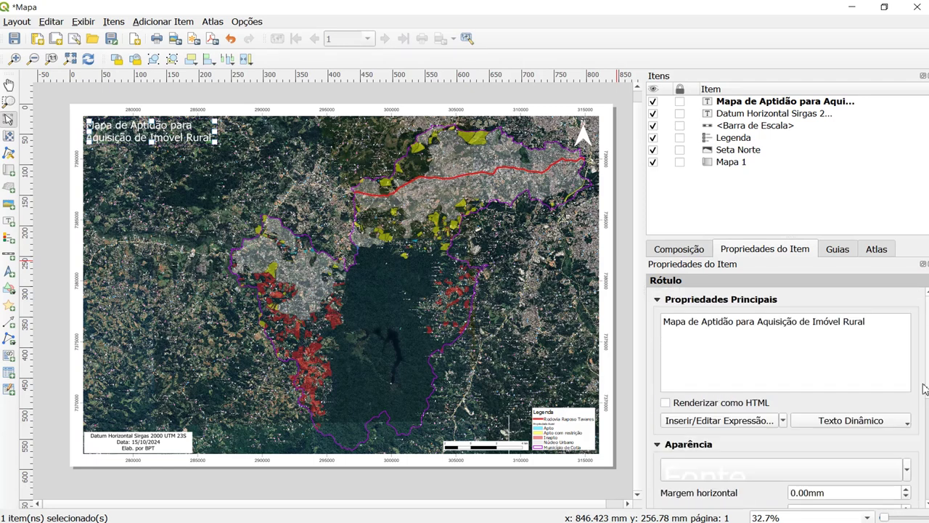
{"action": "left_click", "coordinate": [804, 469]}
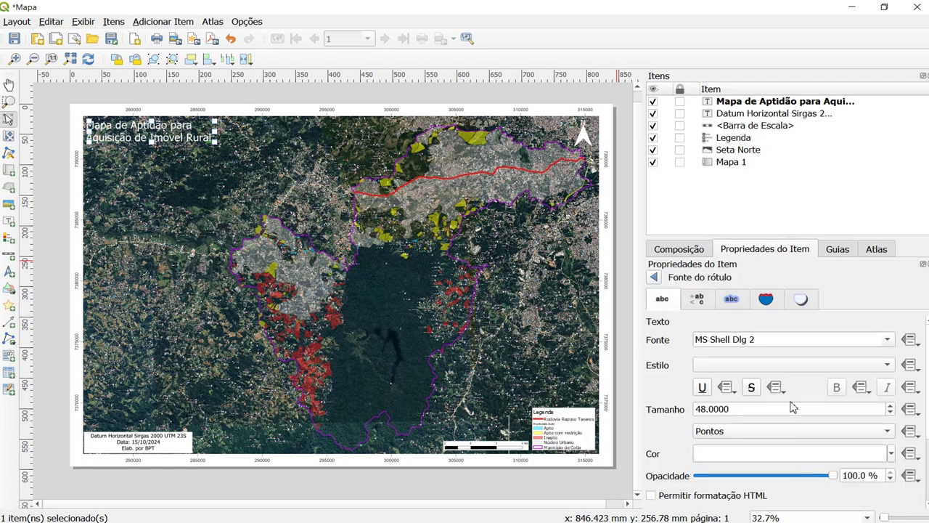
{"action": "left_click", "coordinate": [737, 303]}
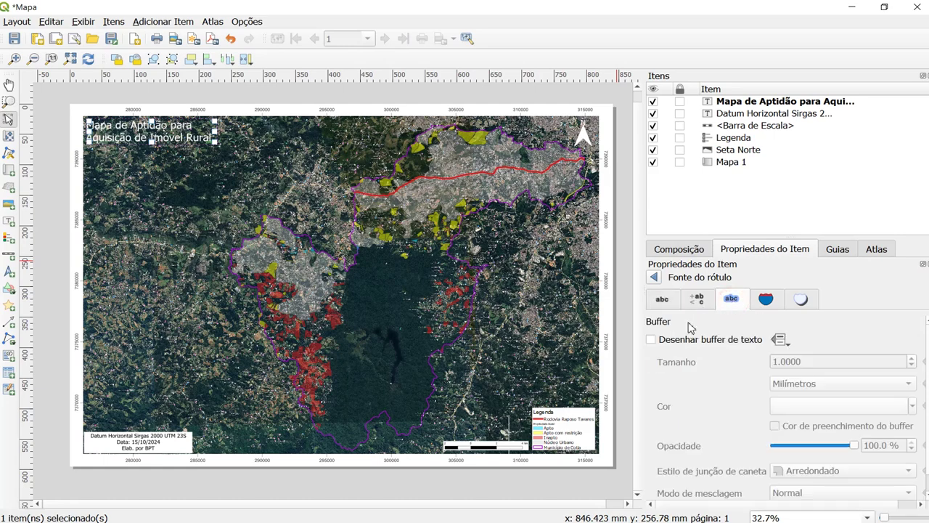
{"action": "left_click", "coordinate": [652, 339]}
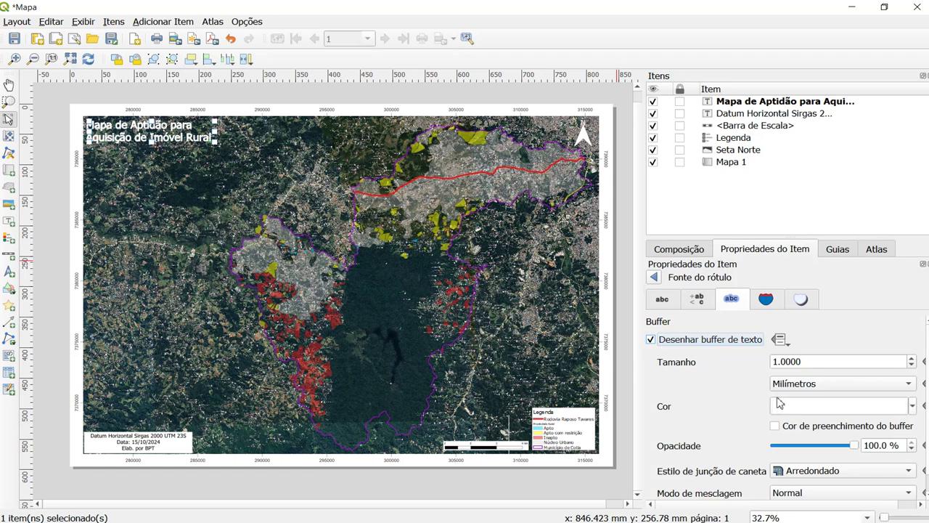
{"action": "left_click", "coordinate": [912, 409]}
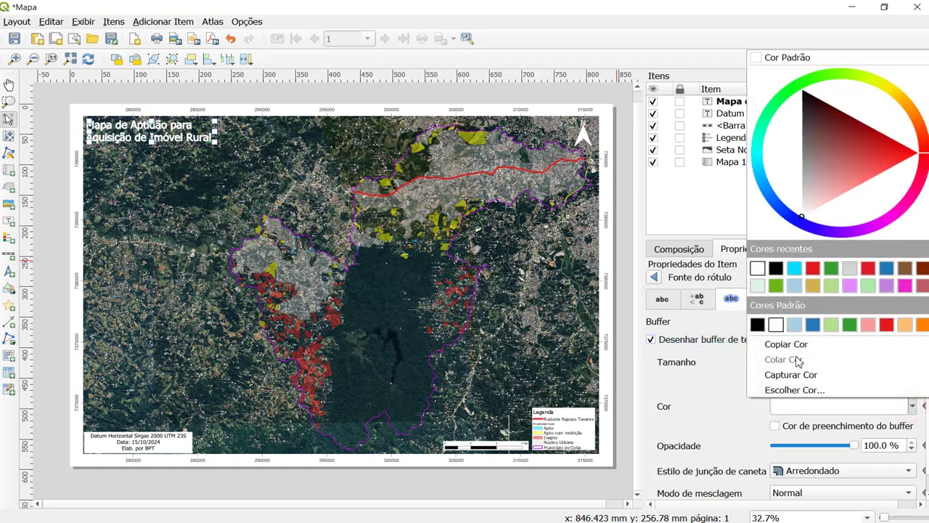
{"action": "left_click", "coordinate": [762, 330]}
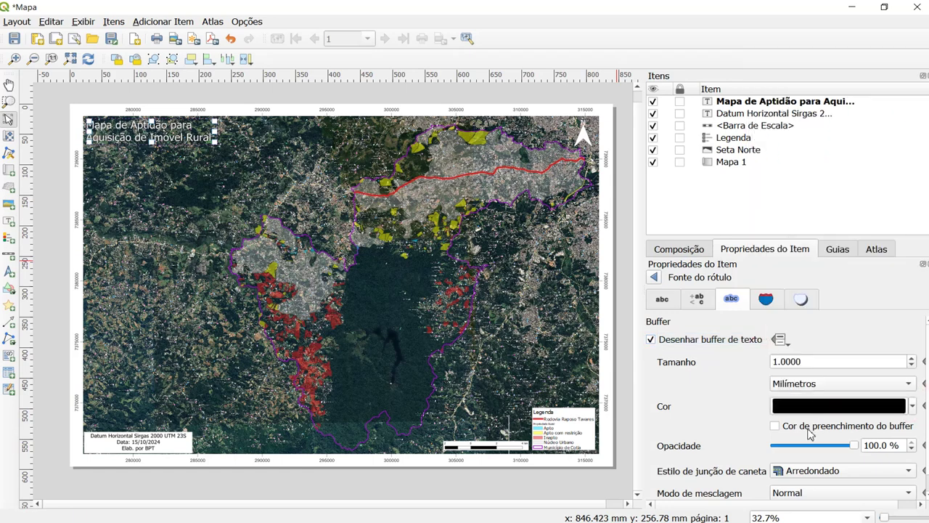
Reposition the buffered title label just inside the map's upper-left corner.
{"action": "left_click_drag", "start_coordinate": [141, 131], "coordinate": [119, 133]}
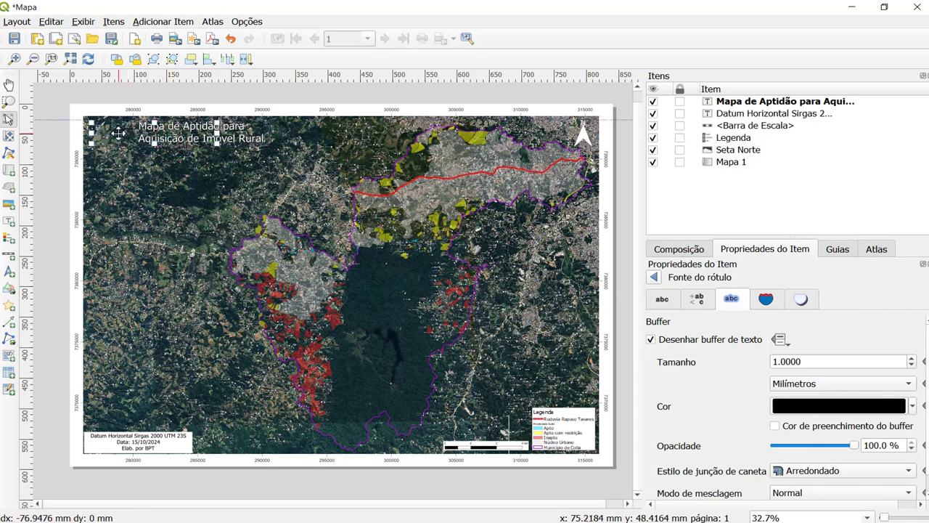
{"action": "left_click", "coordinate": [70, 133]}
{"action": "left_click", "coordinate": [126, 136]}
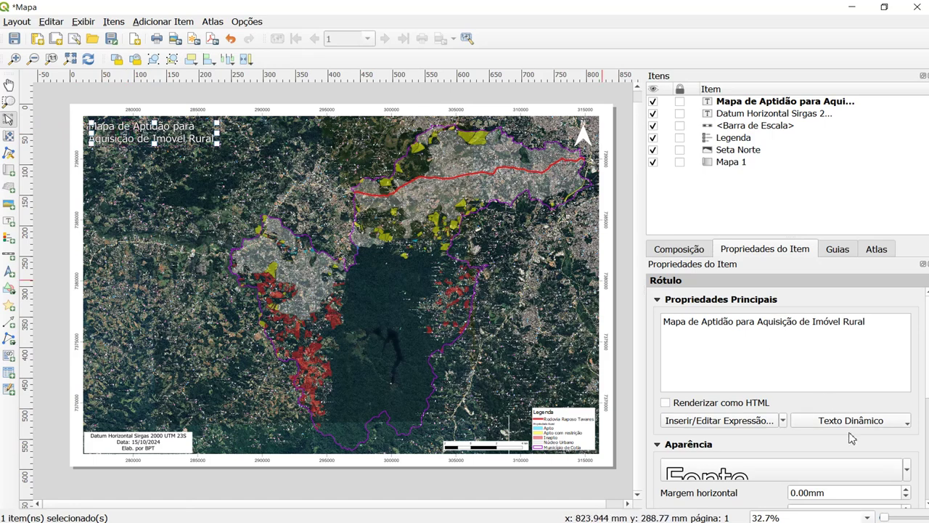
Add a picture frame over the western part of the map and browse the SVG symbol groups.
{"action": "left_click", "coordinate": [9, 205]}
{"action": "left_click_drag", "start_coordinate": [157, 189], "coordinate": [259, 269]}
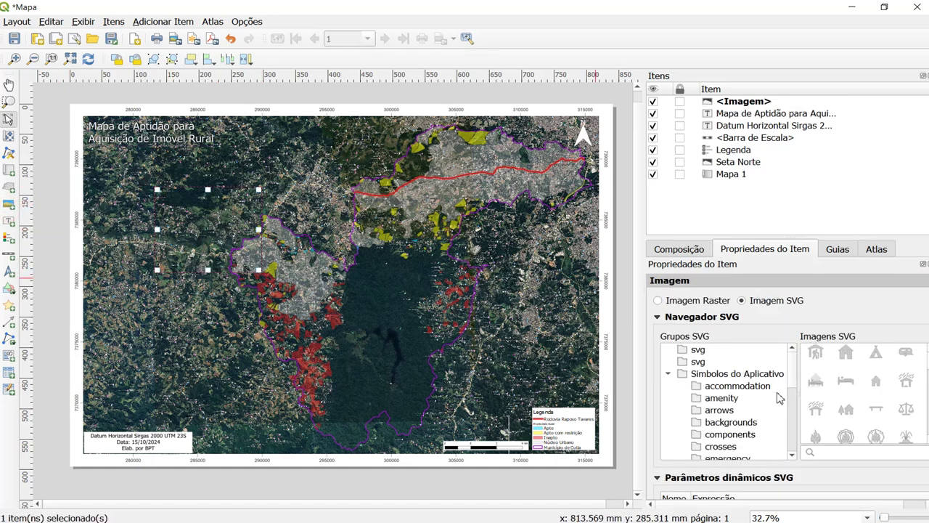
{"action": "mouse_move", "coordinate": [790, 373]}
{"action": "left_mouse_down"}
{"action": "mouse_move", "coordinate": [790, 443]}
{"action": "mouse_move", "coordinate": [790, 357]}
{"action": "left_mouse_up"}
{"action": "left_click_drag", "start_coordinate": [926, 367], "coordinate": [927, 383]}
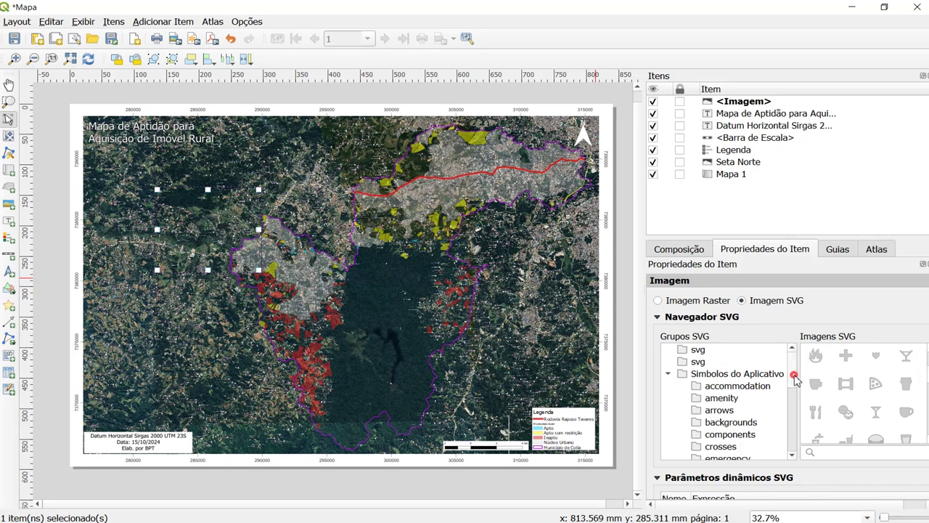
{"action": "left_click_drag", "start_coordinate": [795, 379], "coordinate": [793, 444]}
Switch the picture to a raster image and load RB Cadi Geotecnologias.jpeg from the Proposto folder.
{"action": "left_click", "coordinate": [664, 300]}
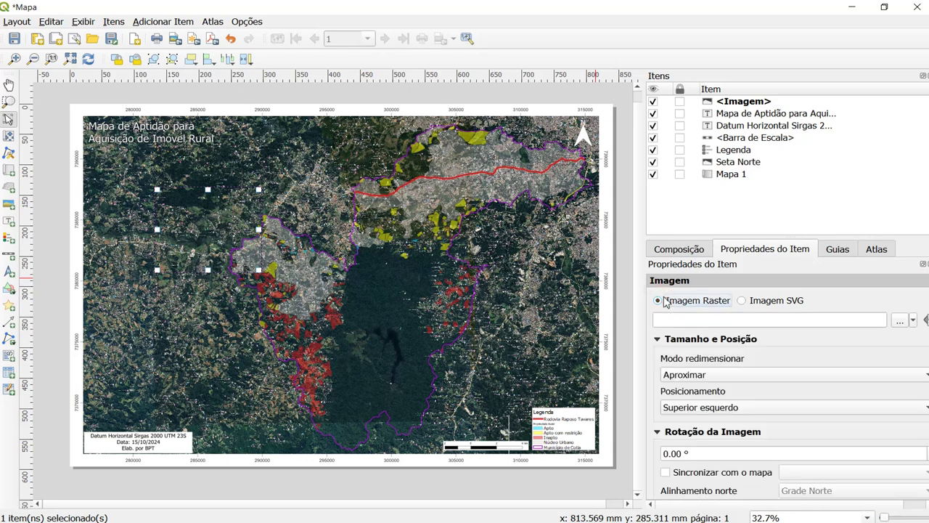
{"action": "left_click", "coordinate": [685, 318]}
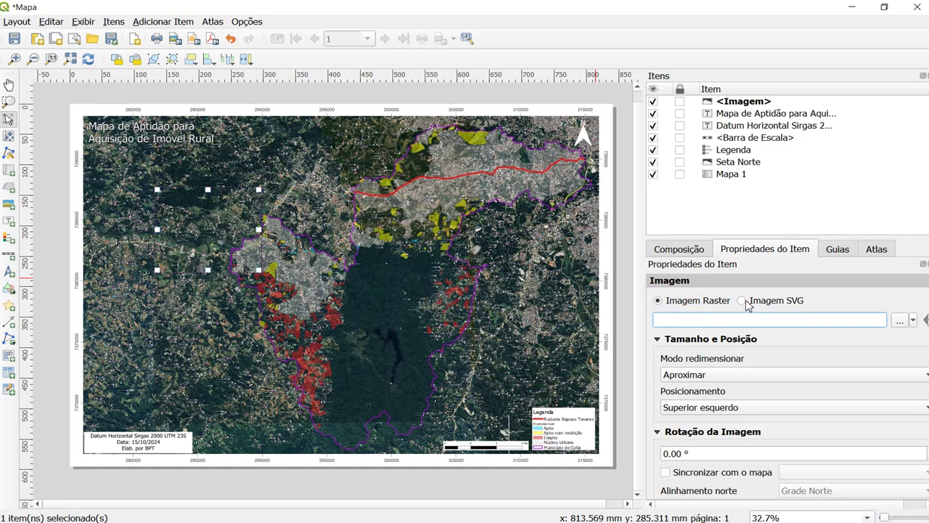
{"action": "left_click", "coordinate": [900, 319]}
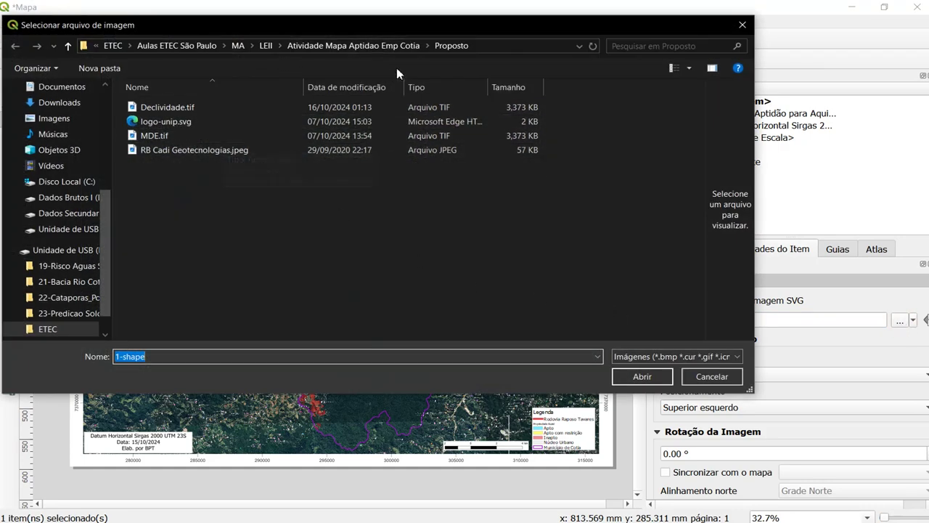
{"action": "left_click", "coordinate": [172, 152]}
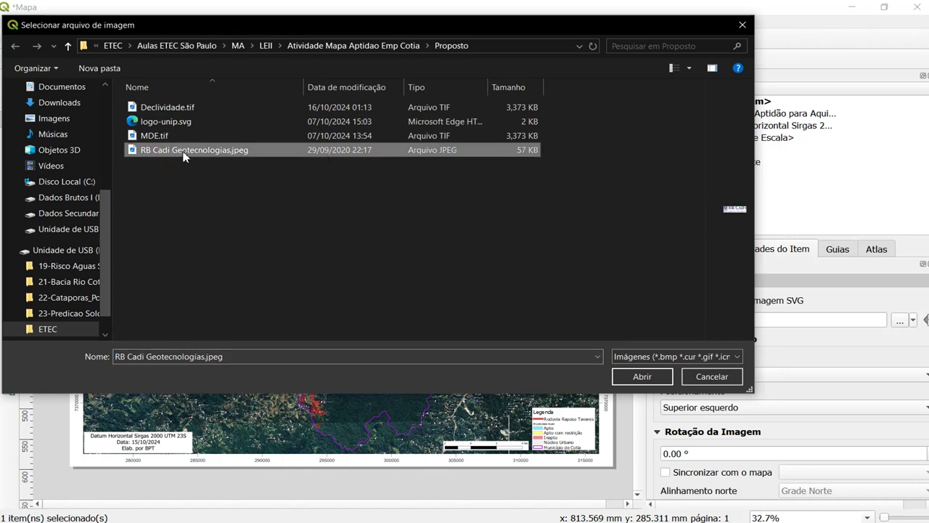
{"action": "double_click", "coordinate": [184, 156]}
Resize the logo picture and place it directly beneath the title, aligned with the title's left edge.
{"action": "left_click_drag", "start_coordinate": [199, 205], "coordinate": [157, 186]}
{"action": "left_click_drag", "start_coordinate": [211, 174], "coordinate": [151, 168]}
{"action": "left_click", "coordinate": [198, 219]}
{"action": "left_click", "coordinate": [178, 181]}
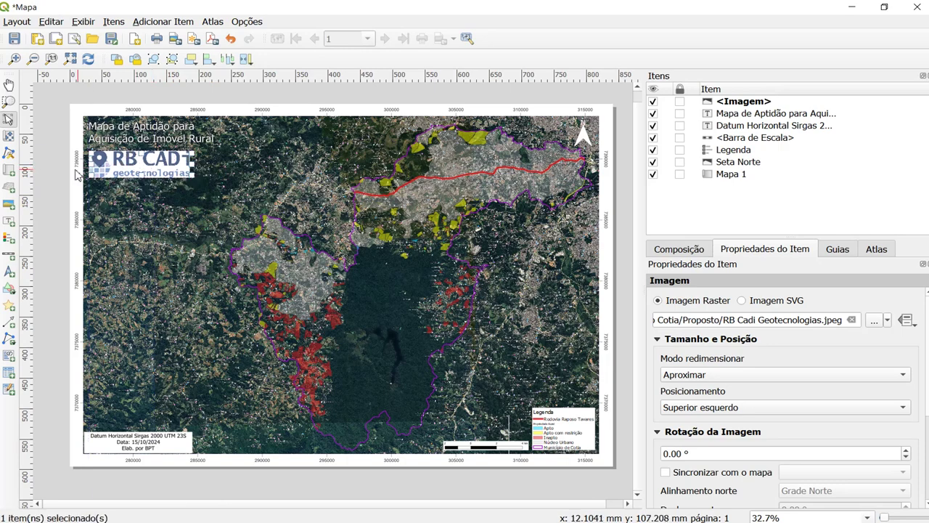
{"action": "left_click", "coordinate": [62, 174]}
{"action": "left_click", "coordinate": [114, 177]}
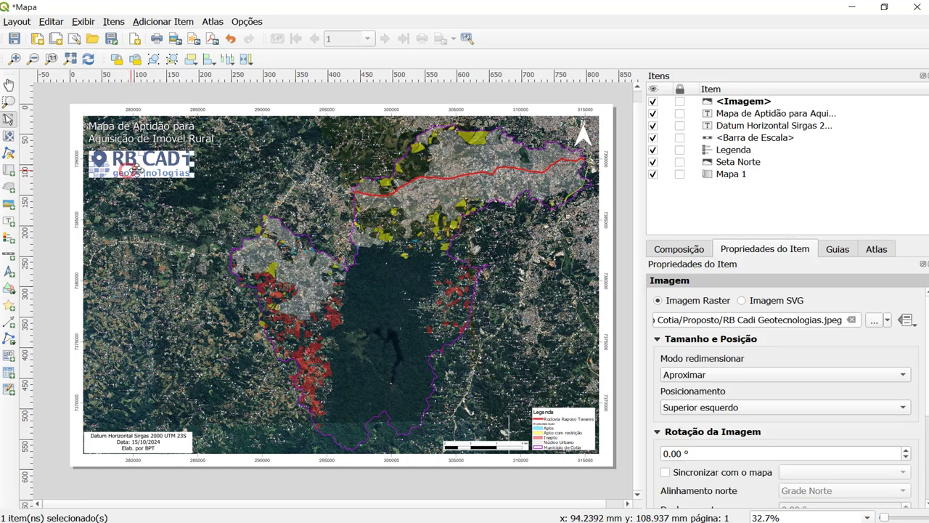
Shrink the logo and place it to the right of the title along the map's upper edge.
{"action": "left_click_drag", "start_coordinate": [191, 178], "coordinate": [311, 138]}
{"action": "left_click", "coordinate": [283, 107]}
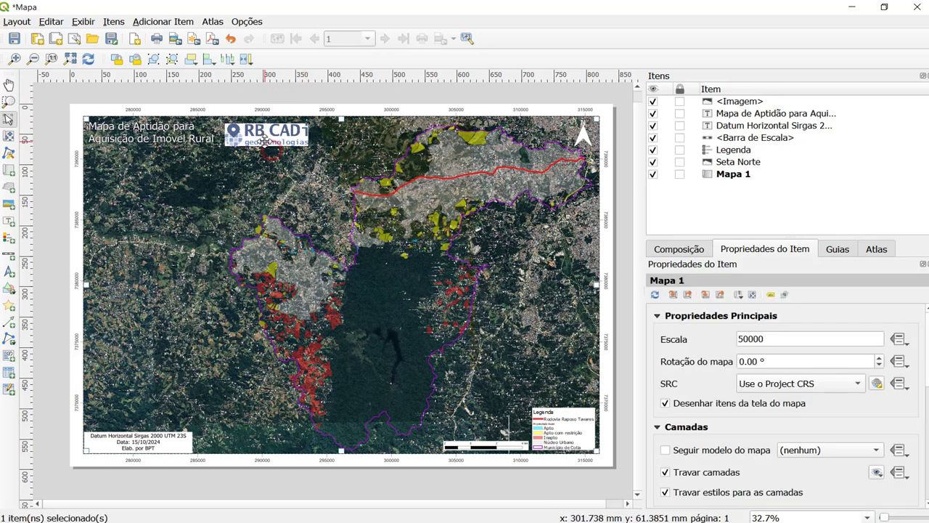
{"action": "left_click", "coordinate": [258, 133]}
Move the smaller logo back beneath the title, aligned with its left edge, and adjust its vertical spacing.
{"action": "left_click_drag", "start_coordinate": [139, 159], "coordinate": [90, 155]}
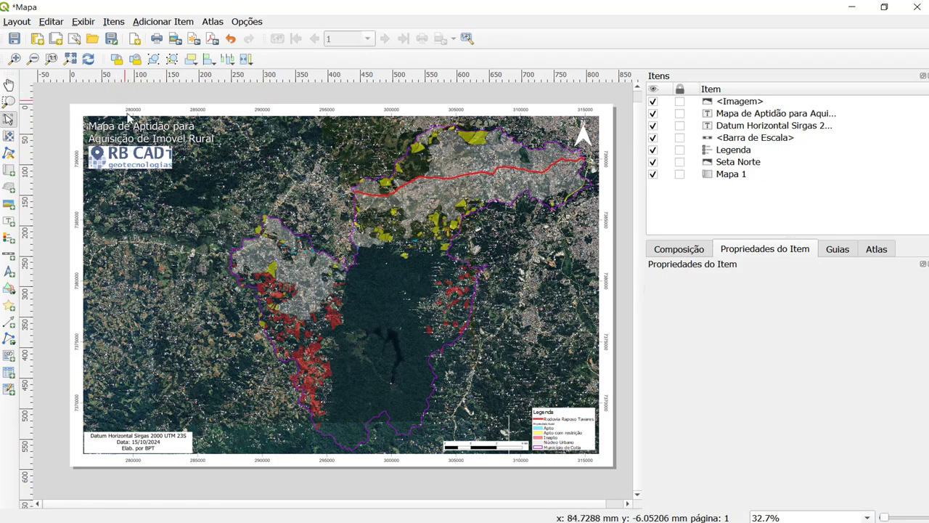
{"action": "left_click_drag", "start_coordinate": [131, 156], "coordinate": [131, 162]}
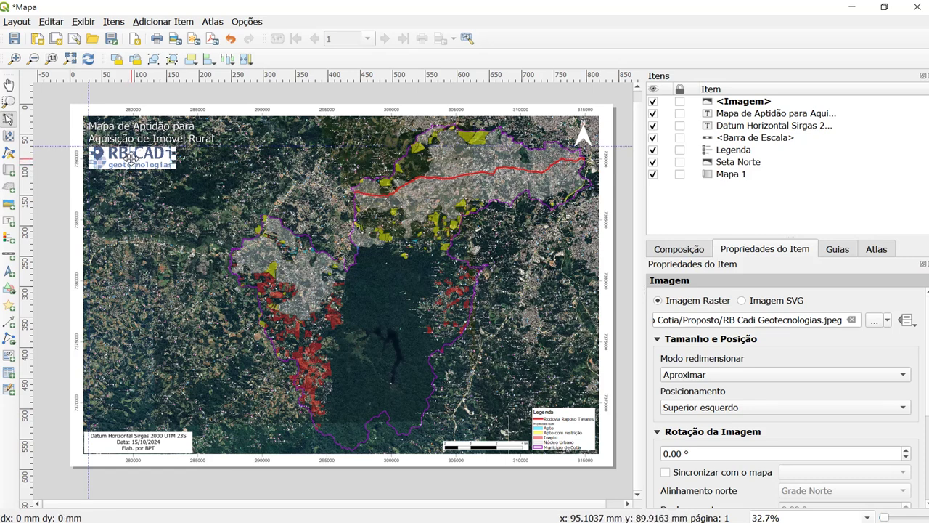
{"action": "left_click", "coordinate": [131, 102]}
{"action": "left_click", "coordinate": [191, 254]}
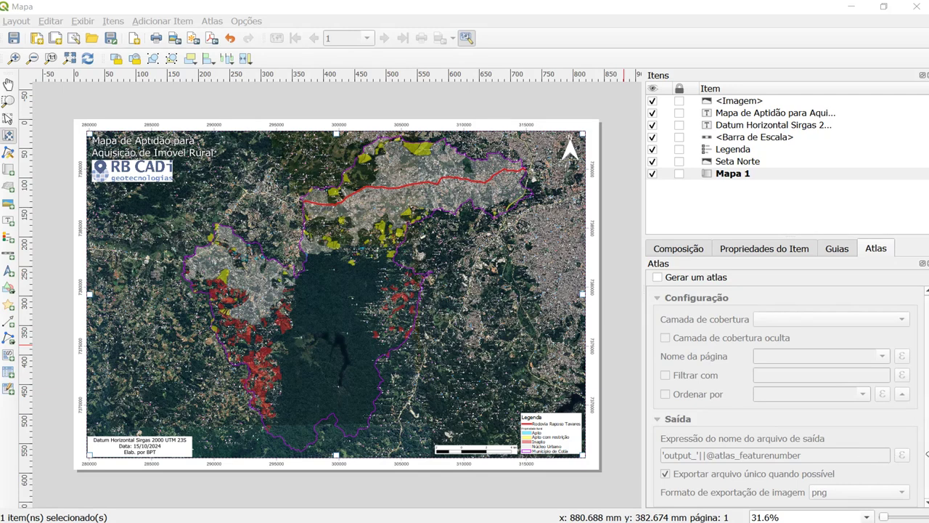
Export the layout as a PDF named Mapa de Aptidao de Aquisicao de Imovel Rural in the Downloads folder, keeping the default export options.
{"action": "left_click", "coordinate": [622, 318]}
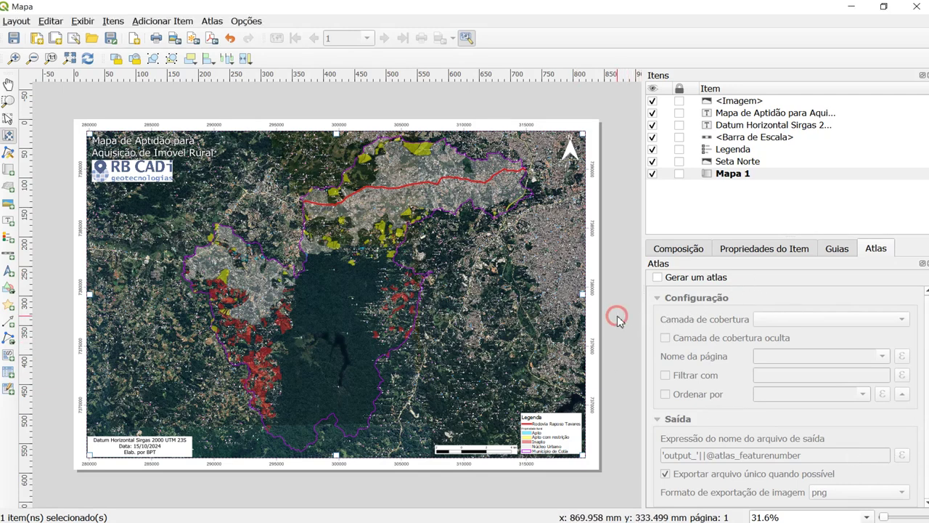
{"action": "left_click", "coordinate": [18, 21]}
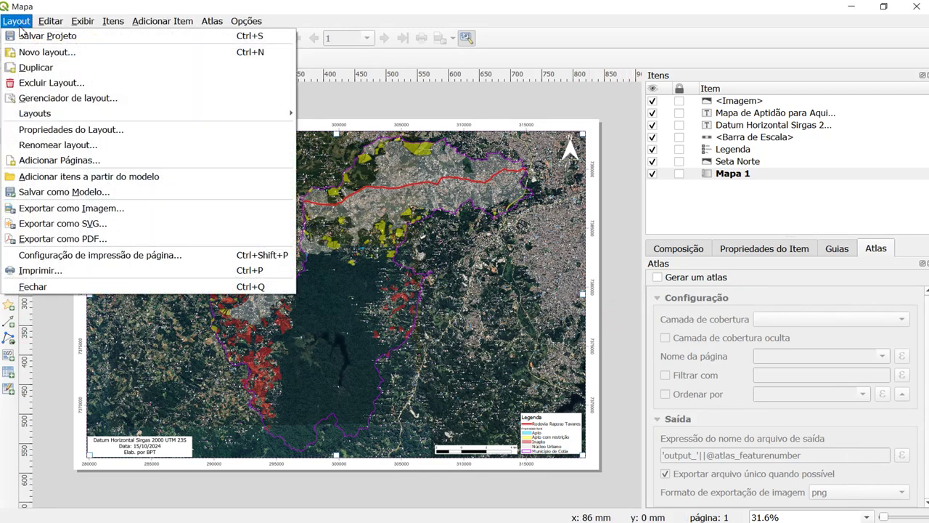
{"action": "left_click", "coordinate": [55, 240]}
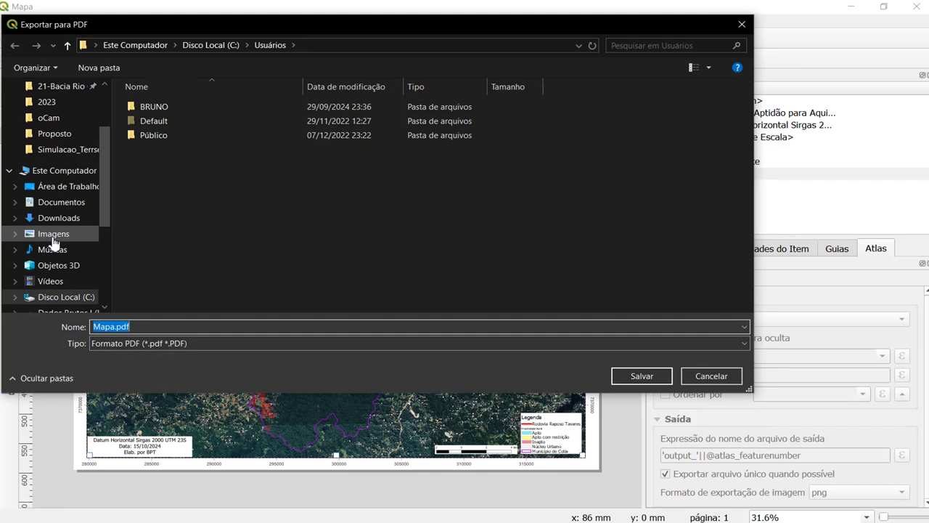
{"action": "scroll", "coordinate": [50, 137], "scroll_direction": "up", "scroll_amount": 2}
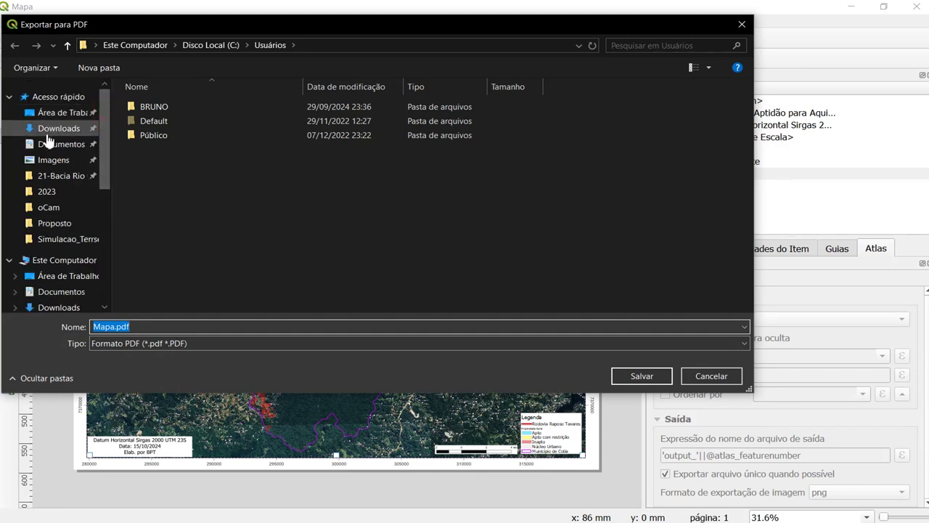
{"action": "left_click", "coordinate": [54, 128]}
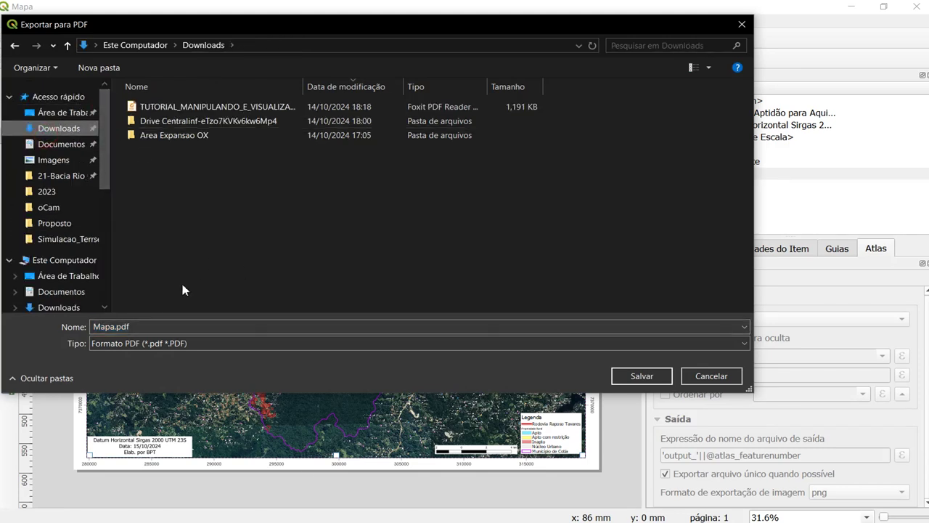
{"action": "left_click", "coordinate": [141, 326]}
{"action": "type", "text": "M"}
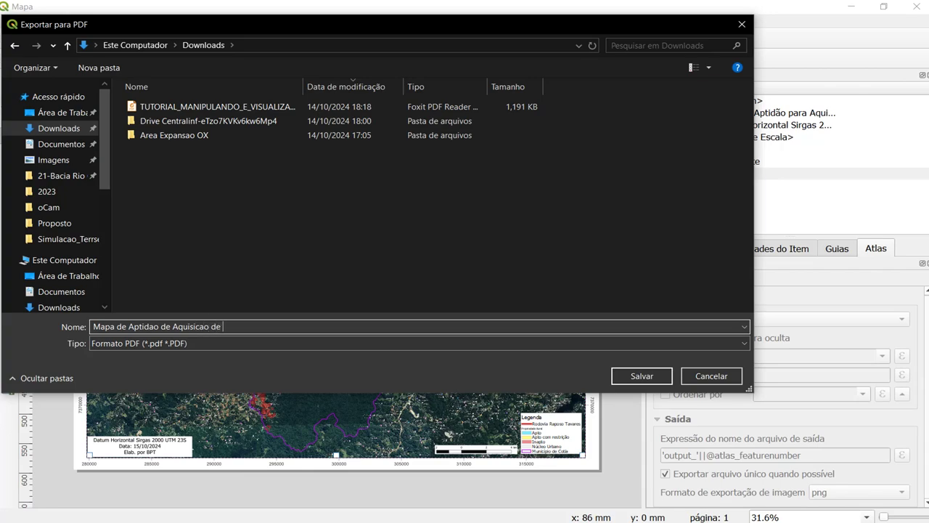
{"action": "key", "text": "Return"}
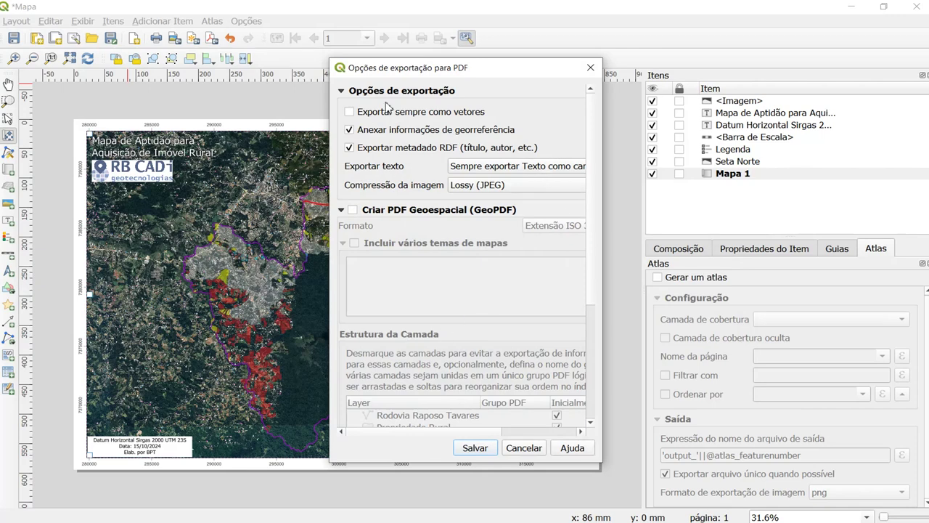
{"action": "left_click", "coordinate": [475, 447]}
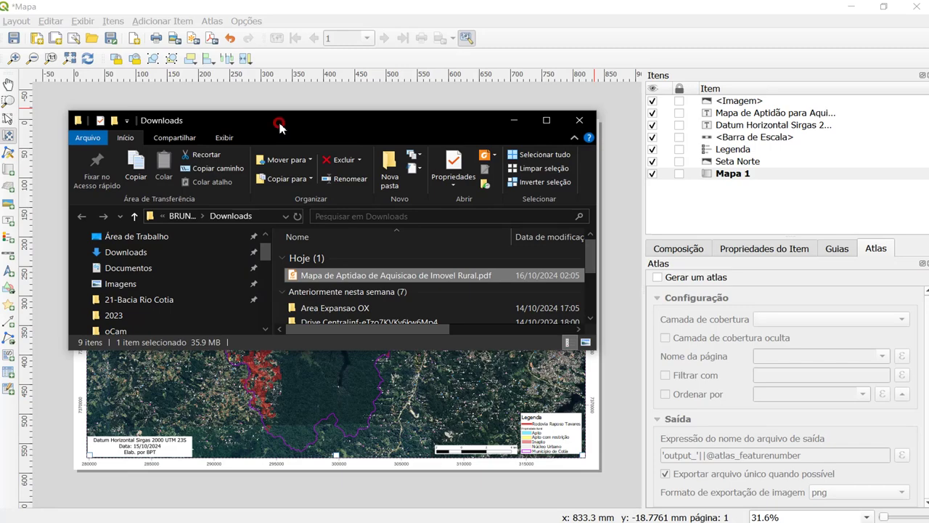
Open the exported PDF from Downloads in Foxit PDF Reader and inspect the whole map page, from title and logo to legend and scale bar.
{"action": "double_click", "coordinate": [281, 118]}
{"action": "left_click", "coordinate": [276, 157]}
{"action": "double_click", "coordinate": [276, 156]}
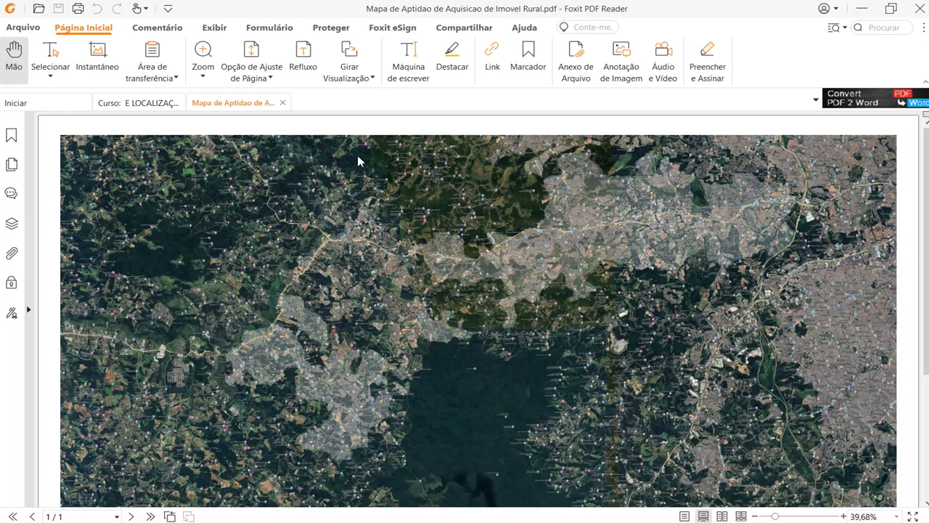
{"action": "scroll", "coordinate": [373, 172], "scroll_direction": "down", "scroll_amount": 2}
{"action": "scroll", "coordinate": [373, 172], "scroll_direction": "down", "scroll_amount": 5}
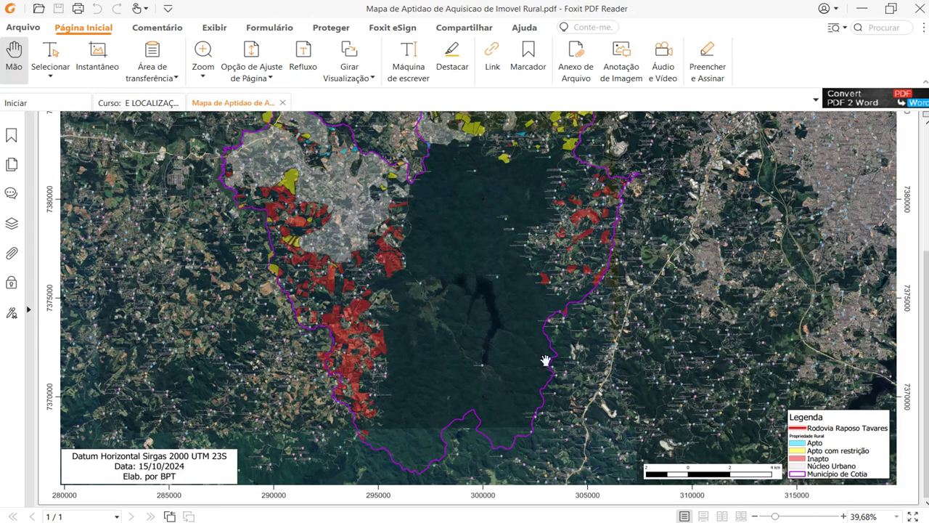
{"action": "scroll", "coordinate": [719, 454], "scroll_direction": "up", "scroll_amount": 5}
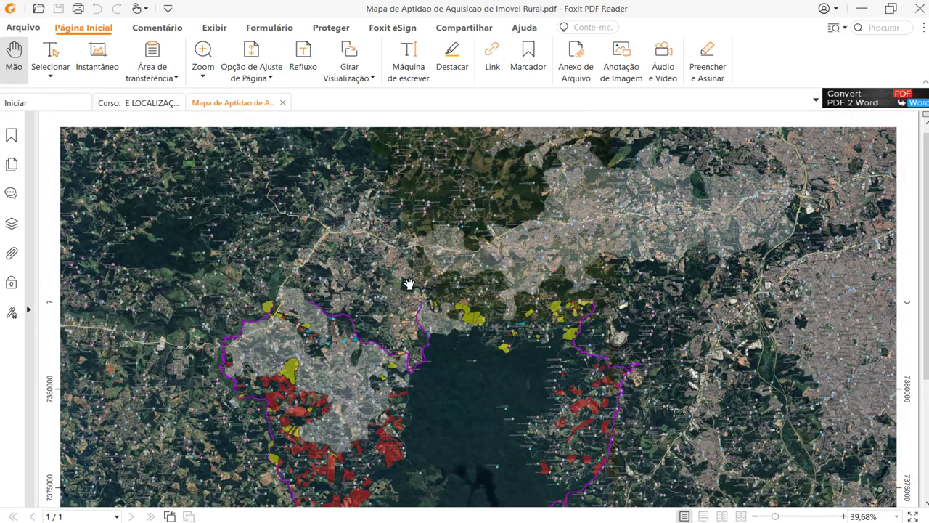
{"action": "scroll", "coordinate": [409, 283], "scroll_direction": "down", "scroll_amount": 1}
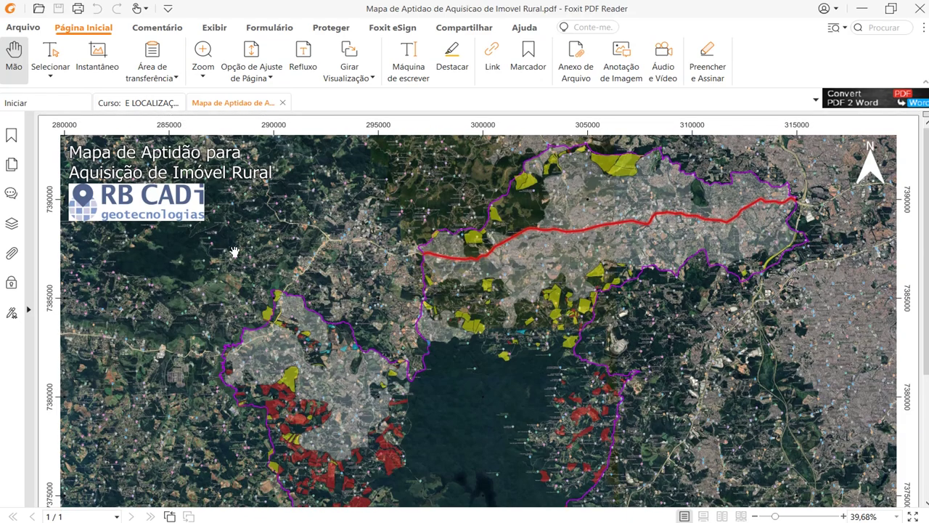
{"action": "scroll", "coordinate": [363, 236], "scroll_direction": "down", "scroll_amount": 3}
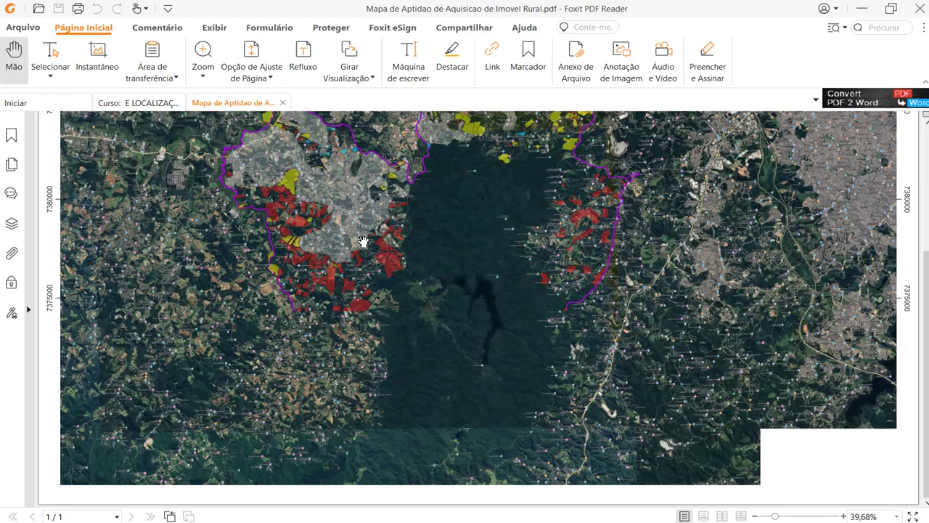
{"action": "scroll", "coordinate": [363, 241], "scroll_direction": "up", "scroll_amount": 4}
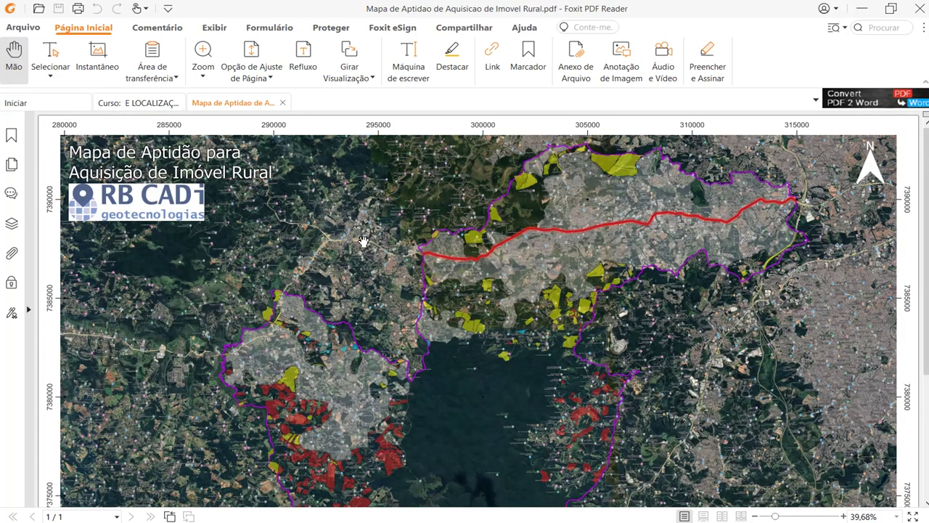
Close the PDF reader with all its tabs and switch back to the QGIS print layout window.
{"action": "left_click", "coordinate": [914, 8]}
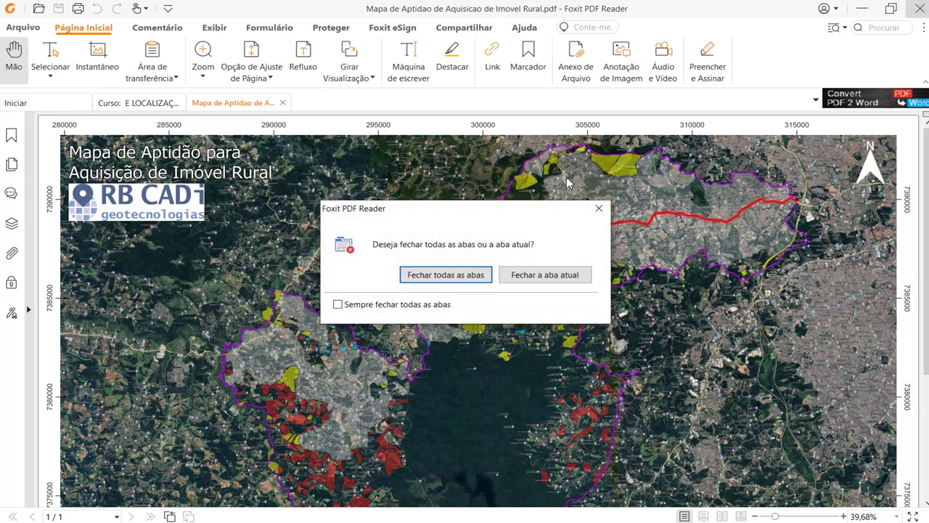
{"action": "left_click", "coordinate": [477, 274]}
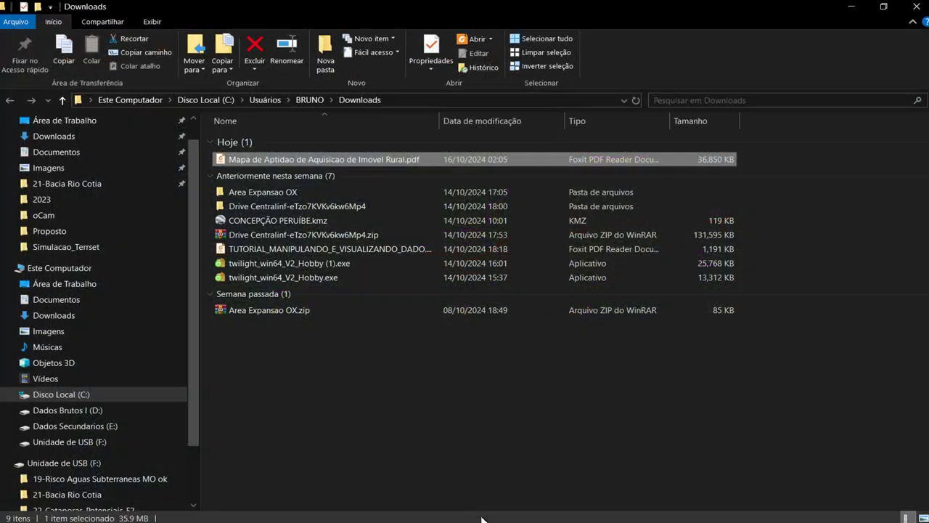
{"action": "mouse_move", "coordinate": [483, 519]}
{"action": "left_click", "coordinate": [478, 487]}
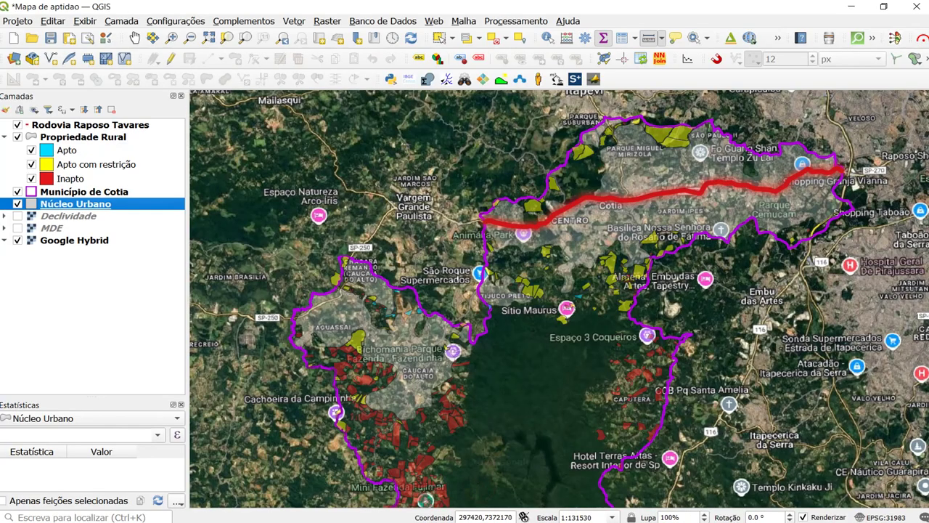
{"action": "left_click", "coordinate": [529, 518]}
{"action": "left_click", "coordinate": [581, 481]}
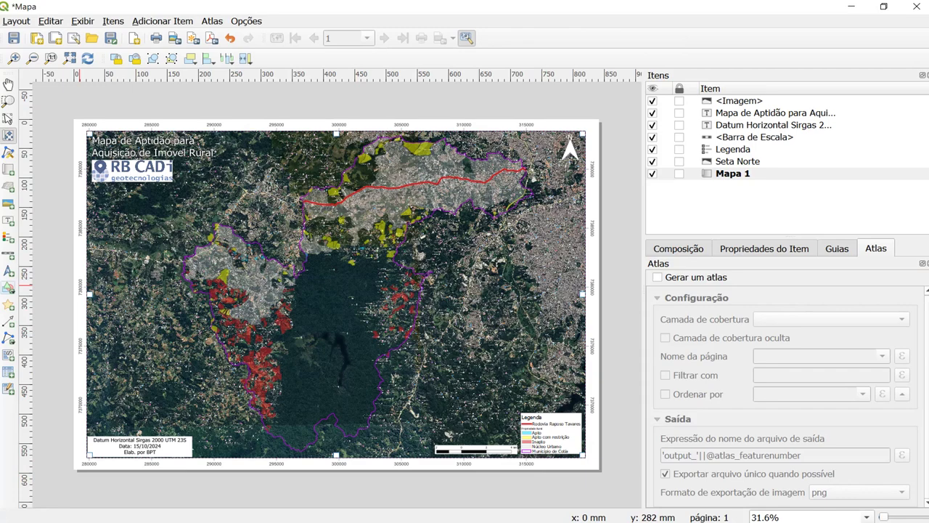
Set the layout's export resolution to 150 dpi.
{"action": "right_click", "coordinate": [121, 126]}
{"action": "left_click", "coordinate": [142, 165]}
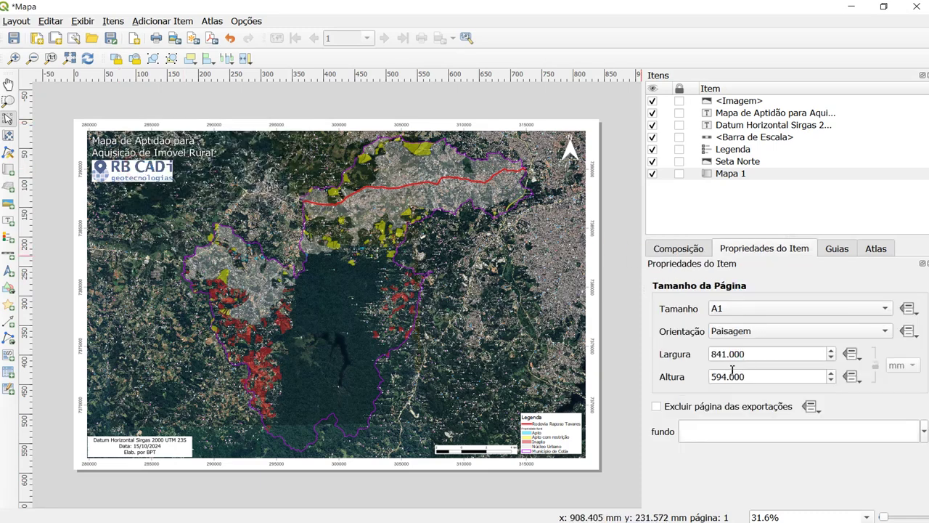
{"action": "left_click", "coordinate": [679, 249]}
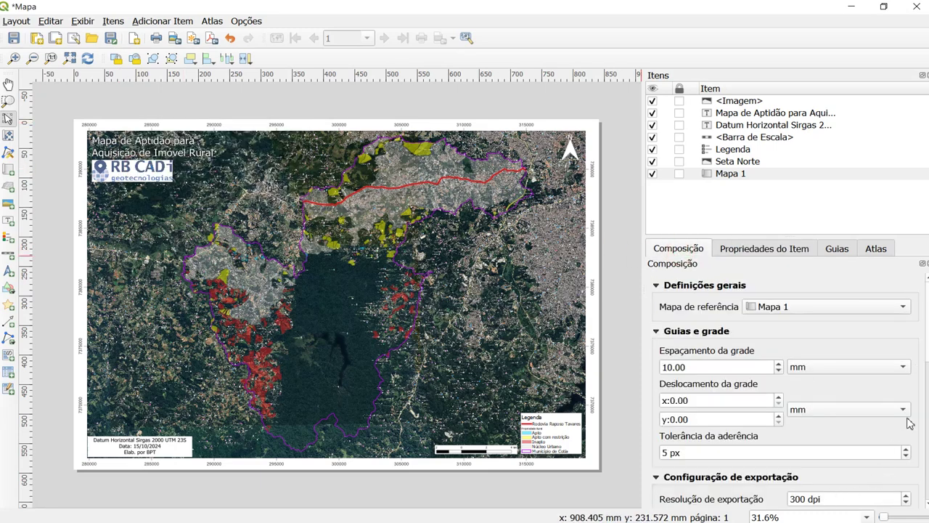
{"action": "left_click_drag", "start_coordinate": [927, 356], "coordinate": [926, 412]}
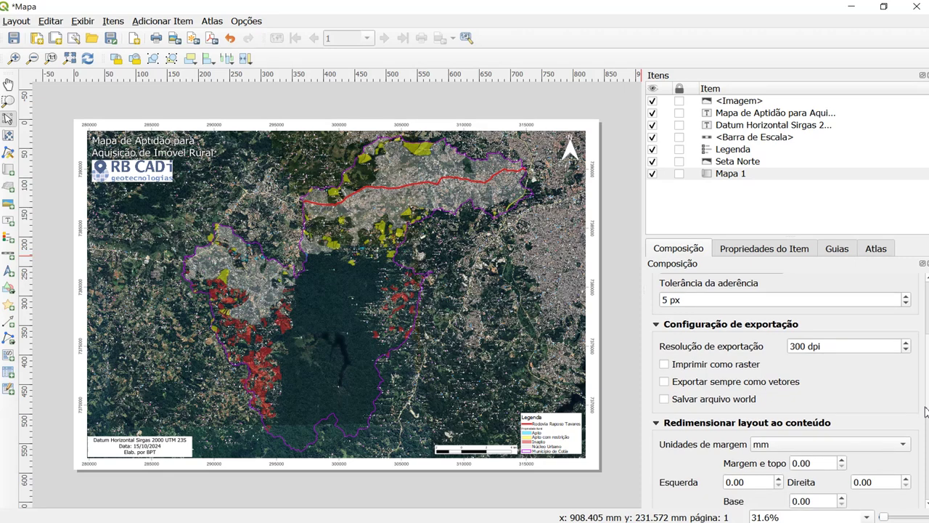
{"action": "left_click_drag", "start_coordinate": [831, 347], "coordinate": [778, 348]}
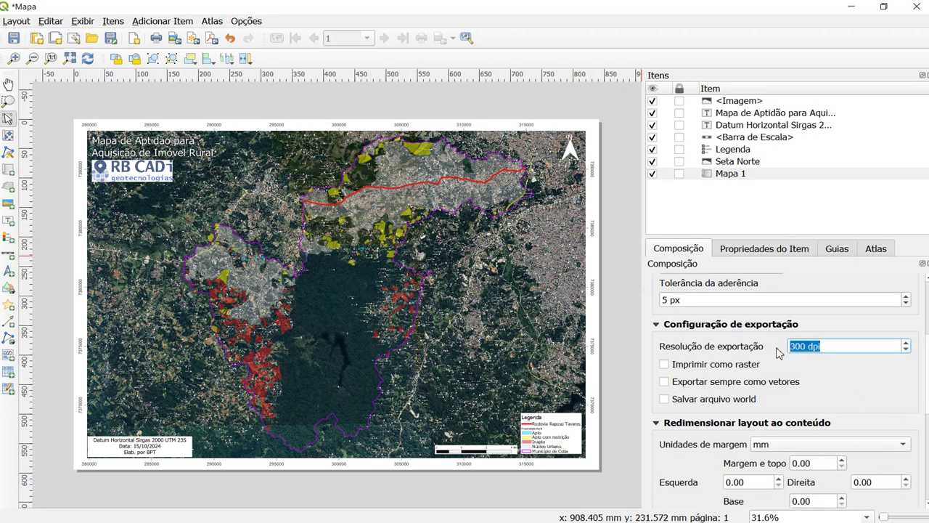
{"action": "type", "text": "15"}
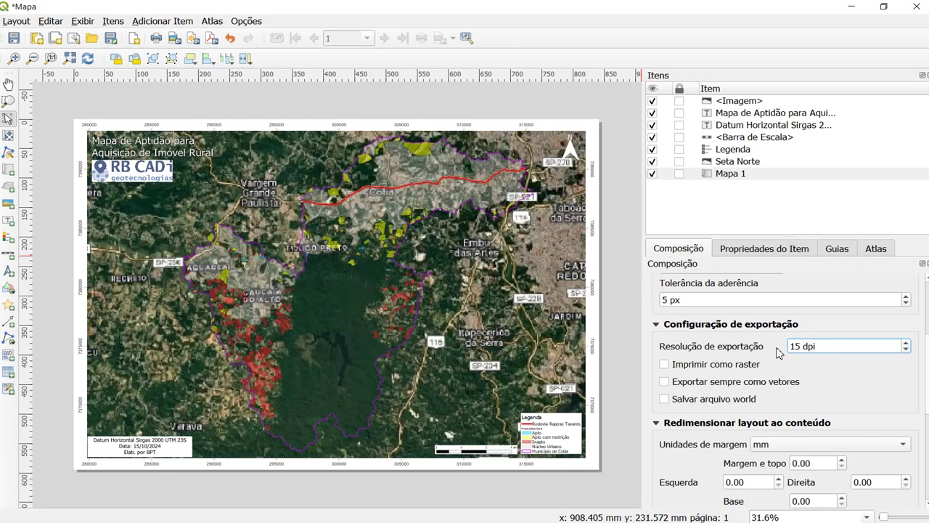
{"action": "type", "text": "0"}
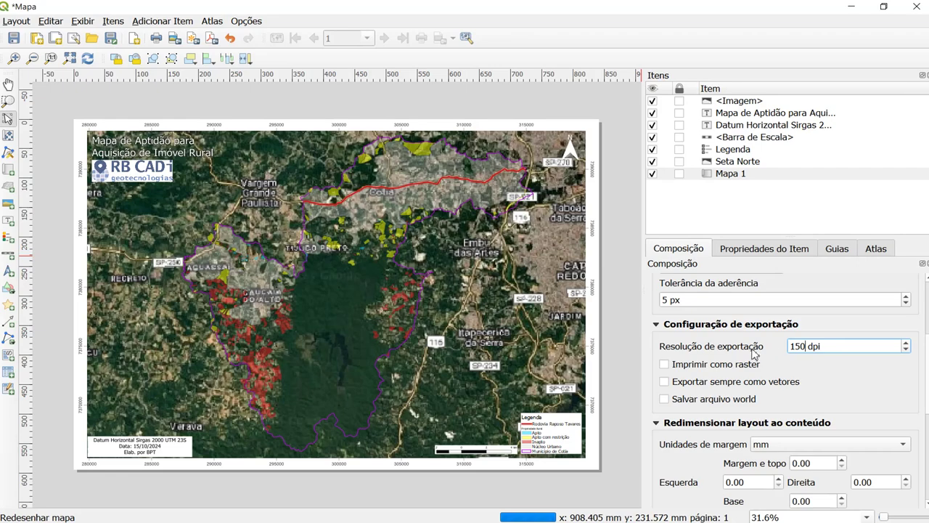
{"action": "scroll", "coordinate": [894, 376], "scroll_direction": "down", "scroll_amount": 2}
{"action": "scroll", "coordinate": [790, 390], "scroll_direction": "down", "scroll_amount": 1}
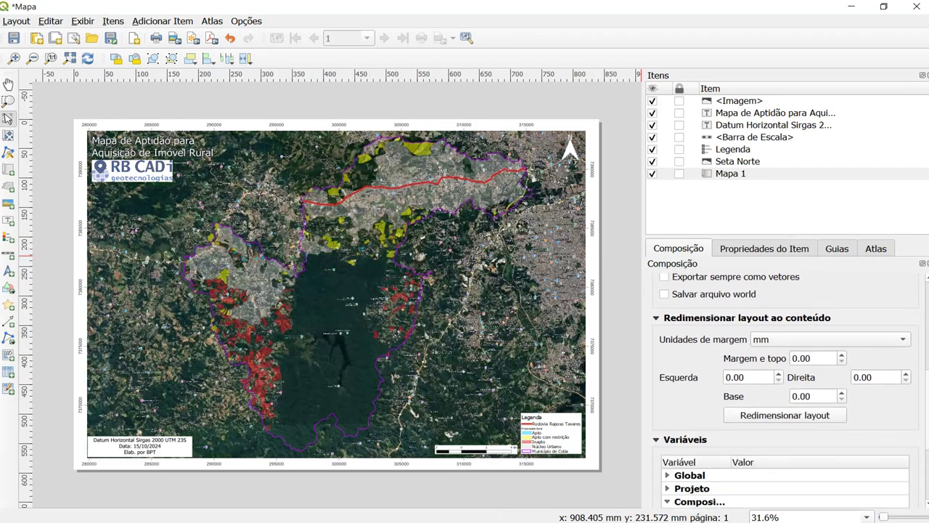
Export the layout as a second PDF in Downloads, named Mapa de Aptidao de Aquisicao de Imovel Rural 150 dpi.
{"action": "left_click", "coordinate": [26, 21]}
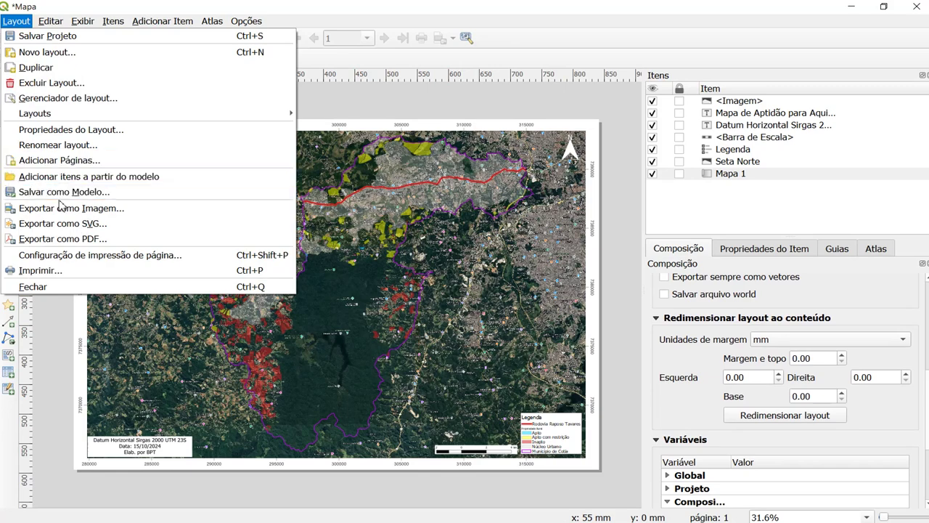
{"action": "left_click", "coordinate": [58, 239]}
{"action": "left_click", "coordinate": [187, 107]}
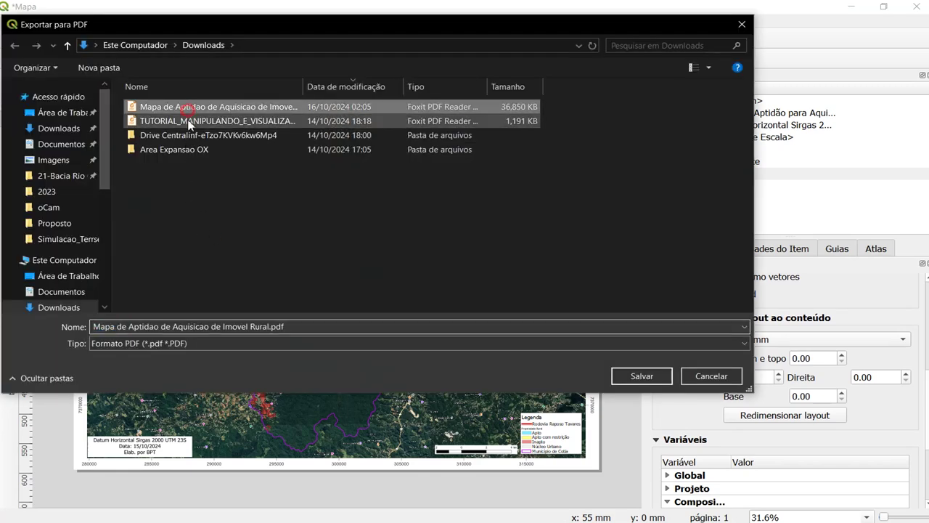
{"action": "left_click", "coordinate": [270, 327]}
{"action": "left_click", "coordinate": [267, 328]}
{"action": "left_click_drag", "start_coordinate": [270, 327], "coordinate": [339, 326]}
{"action": "key", "text": "BackSpace"}
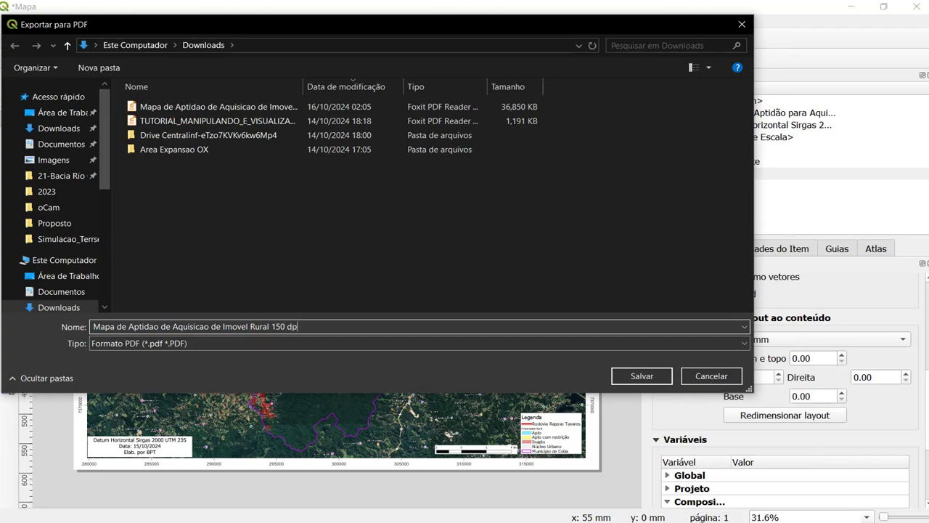
{"action": "key", "text": "Return"}
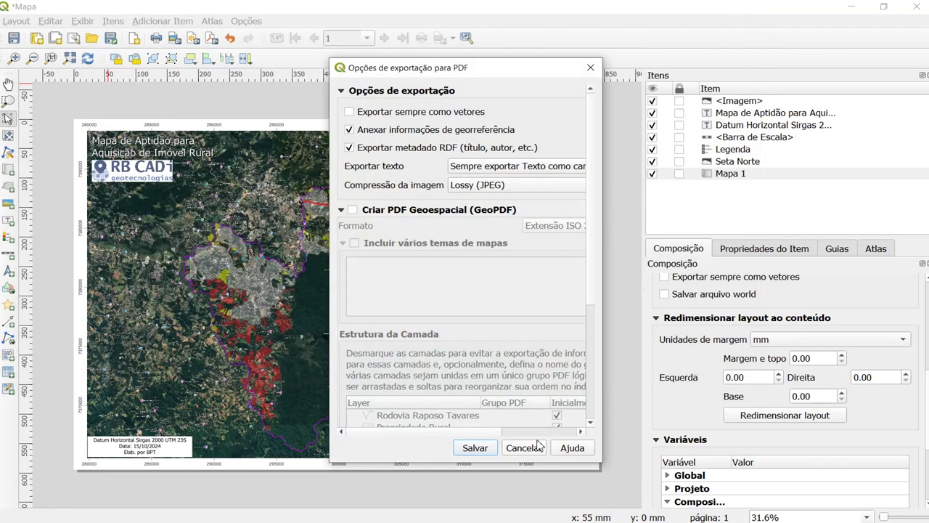